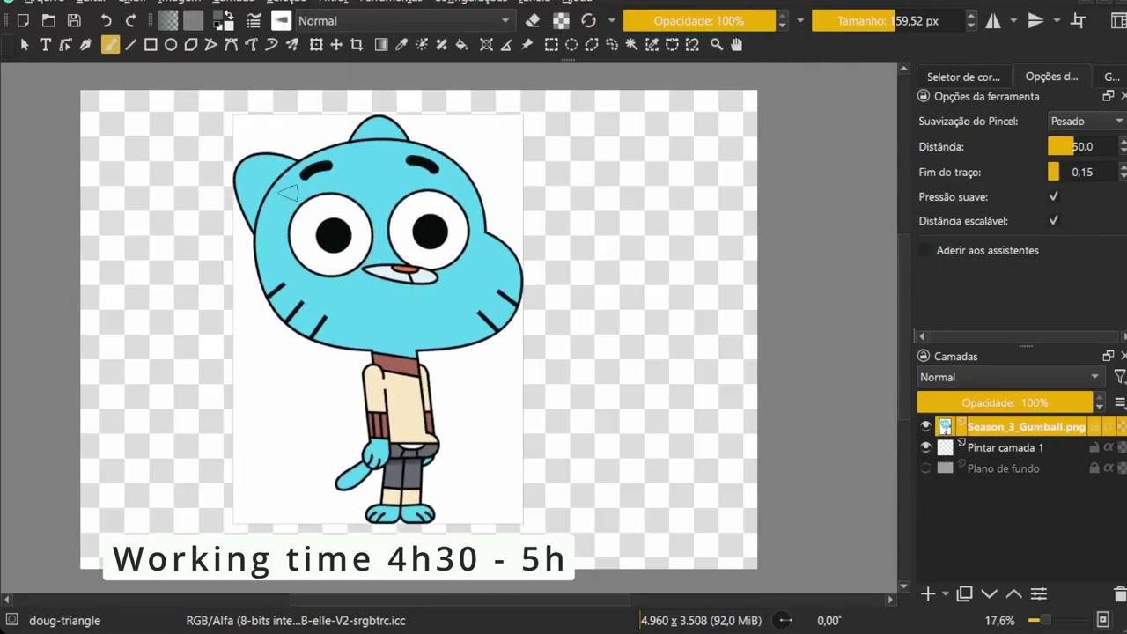
Zoom in and switch to the Bezier Curve Selection tool
scroll(300, 204, up, 5)
key(t)
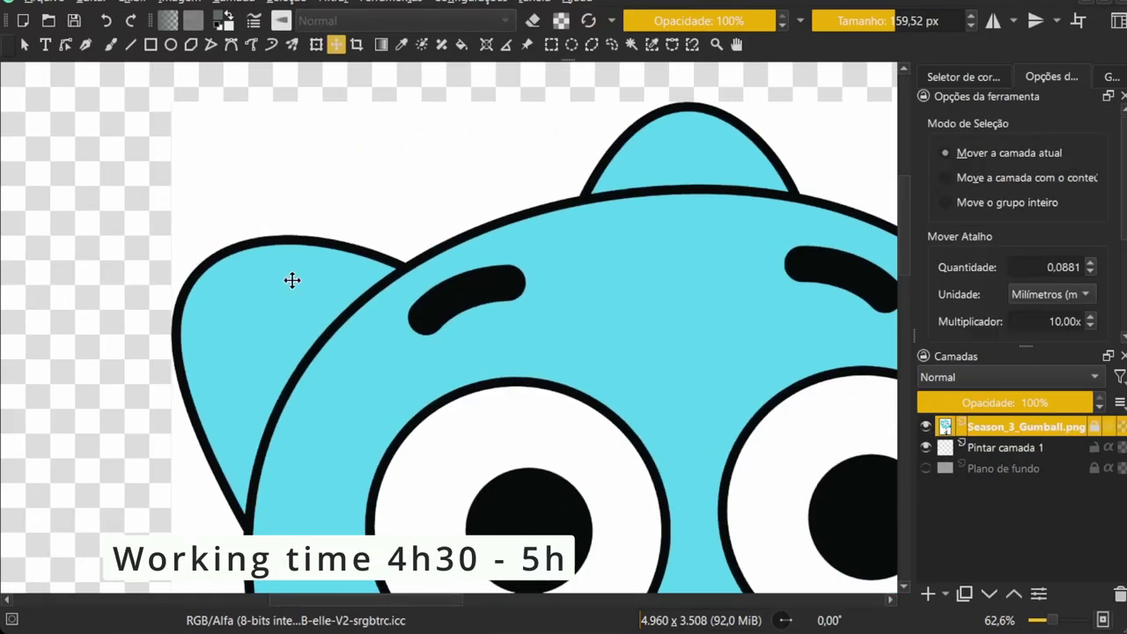
key(f)
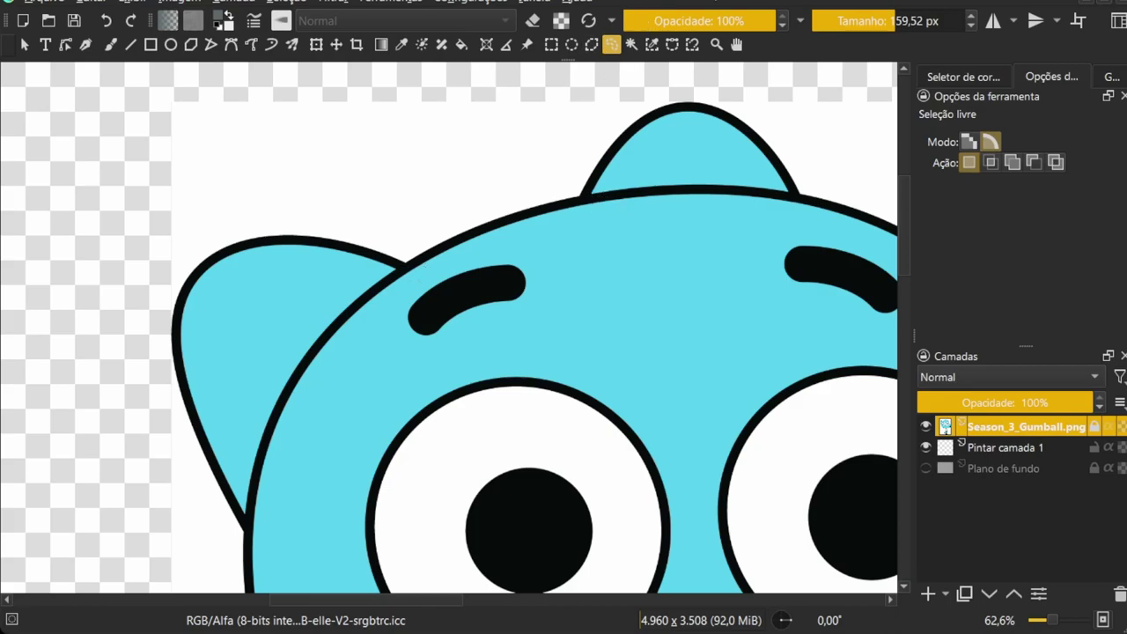
click(672, 44)
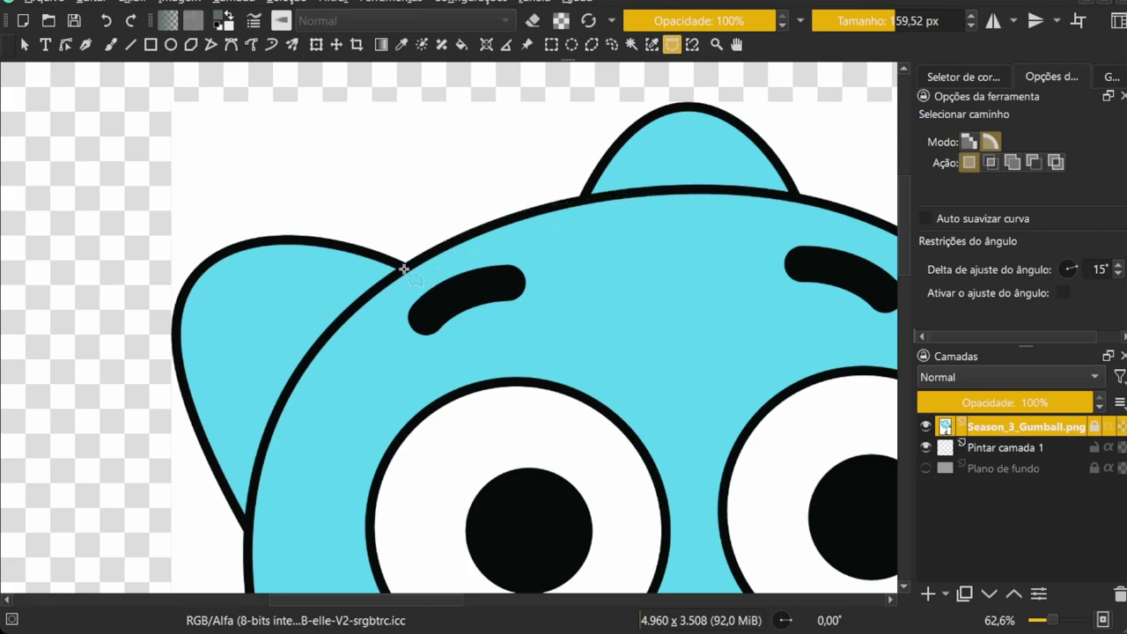
Trace the path from the ear base around the lower right and bottom of Gumball's head
click(787, 192)
scroll(546, 238, right, 5)
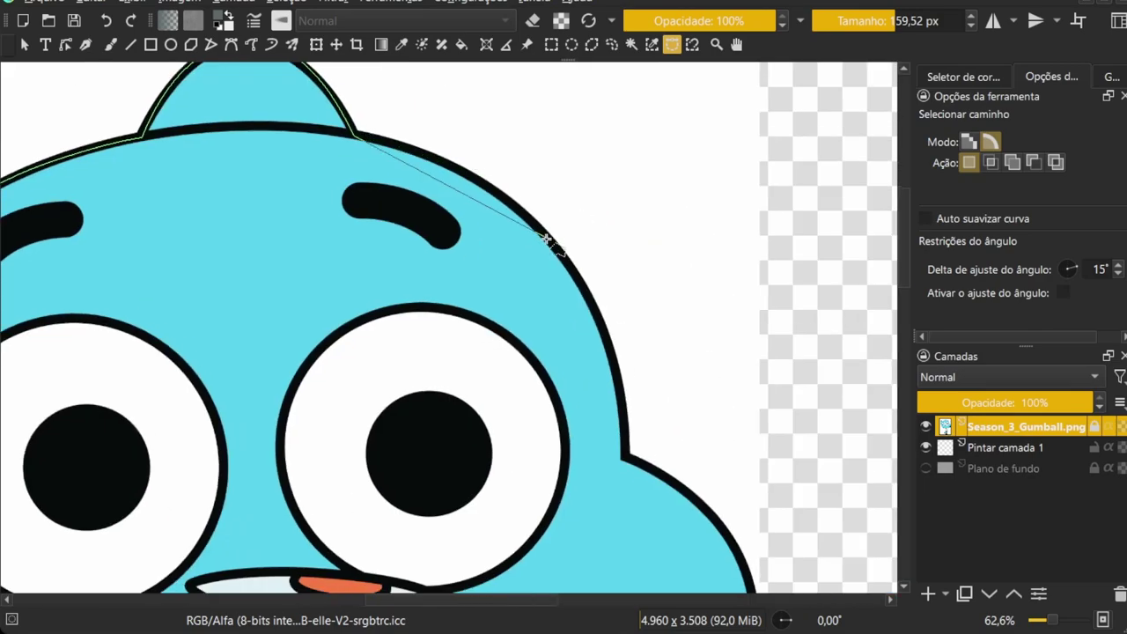
click(625, 460)
scroll(625, 460, down, 3)
scroll(607, 352, right, 3)
scroll(607, 352, down, 3)
drag(210, 533, 100, 523)
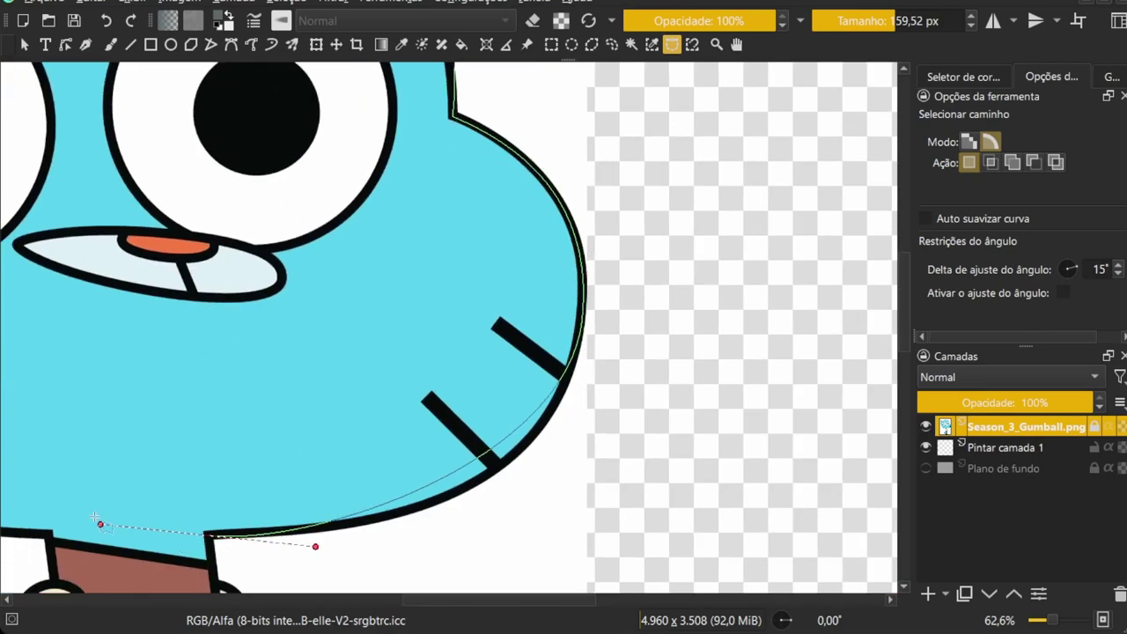
click(53, 533)
scroll(163, 465, left, 5)
drag(196, 424, 105, 344)
Curve the path up the head's left and right sides and close it into a selection
scroll(106, 343, up, 3)
scroll(132, 344, left, 2)
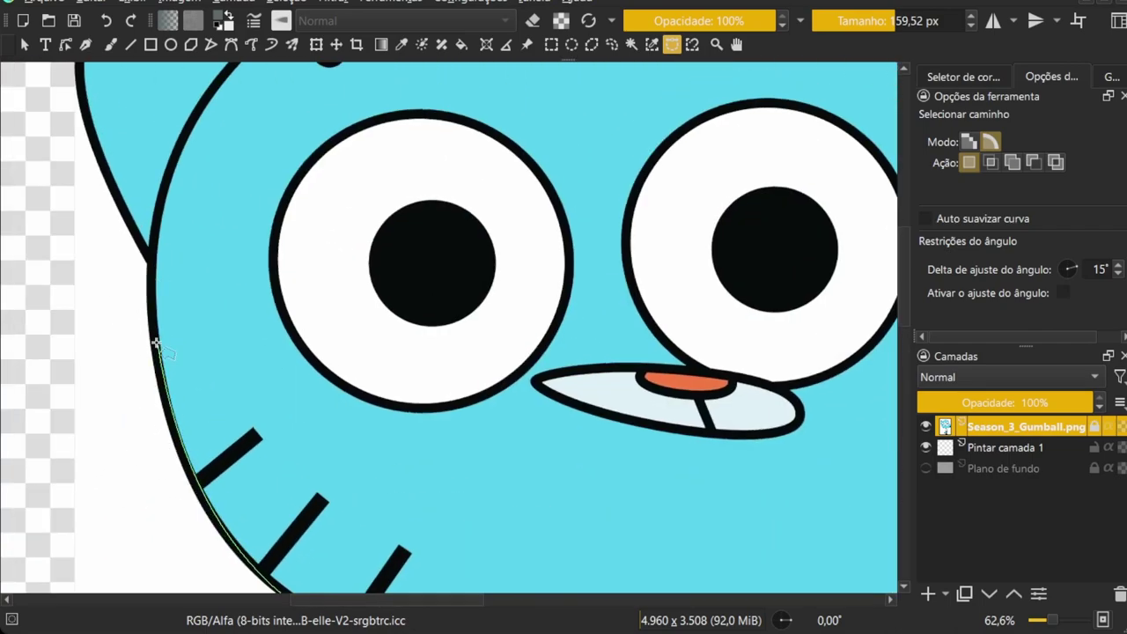
scroll(153, 251, up, 4)
scroll(153, 251, left, 2)
drag(150, 256, 113, 297)
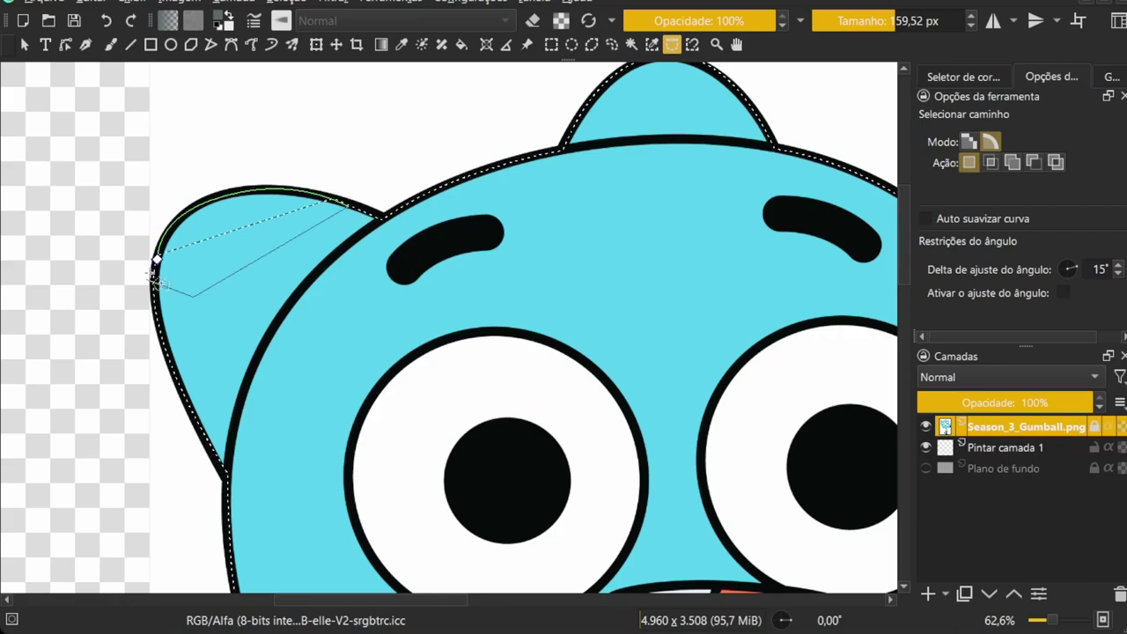
scroll(462, 227, right, 10)
drag(434, 227, 513, 493)
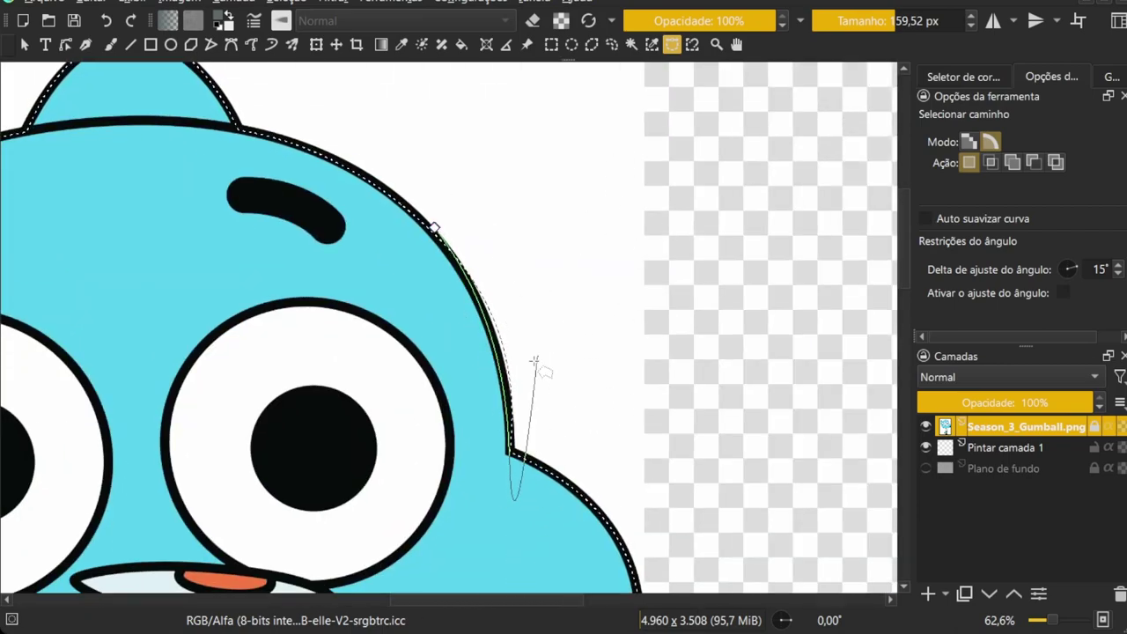
drag(508, 450, 262, 104)
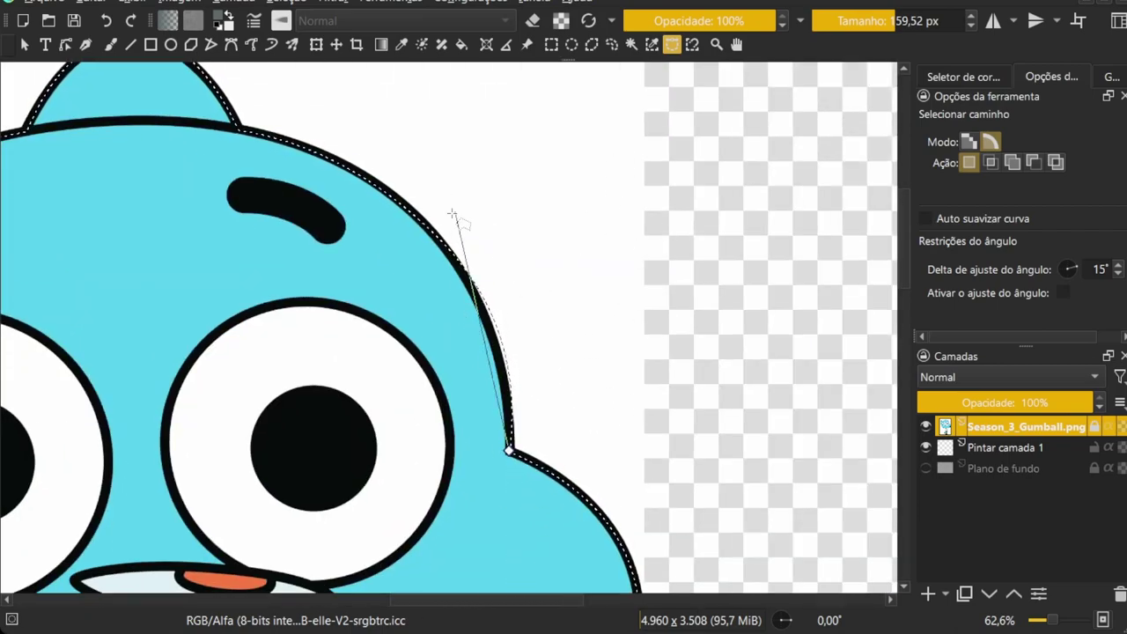
key(Return)
Select the empty paint layer Pintar camada 1
scroll(396, 132, down, 3)
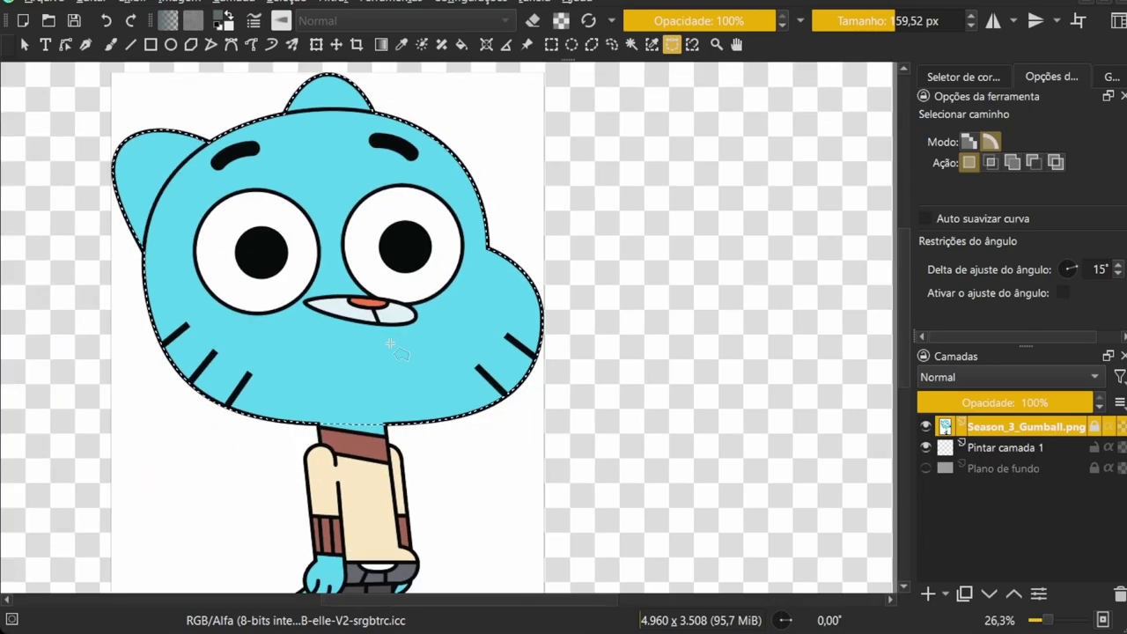
scroll(475, 354, up, 5)
click(1000, 447)
Move Pintar camada 1 above the image, set it to Multiply, and fill head and neck gap teal
drag(999, 448, 1000, 424)
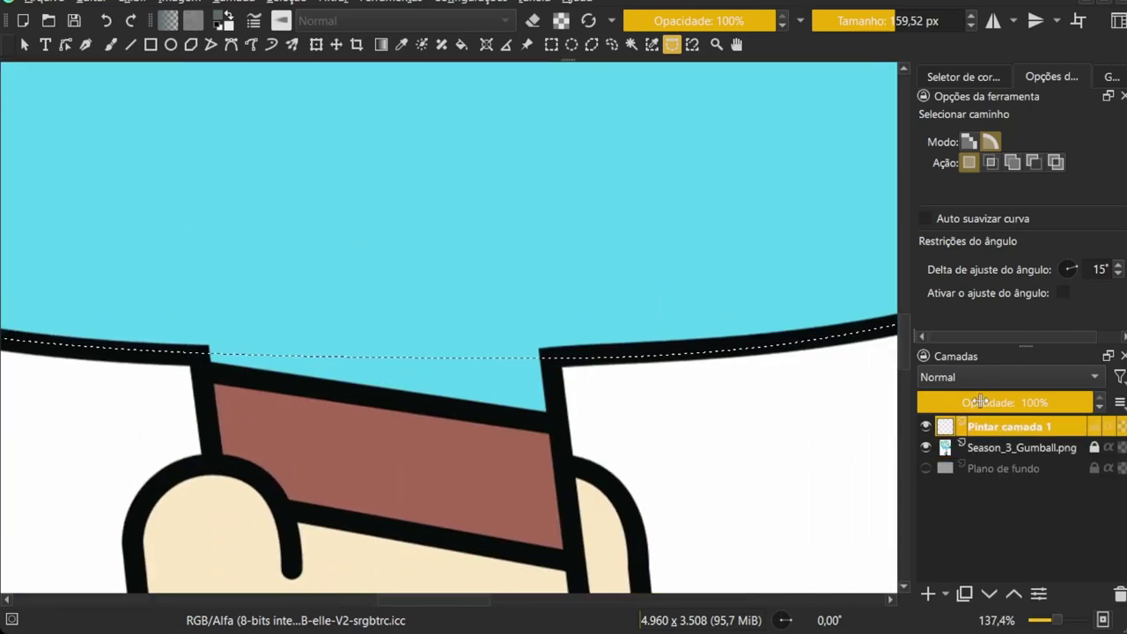
key(alt+shift+m)
key(BackSpace)
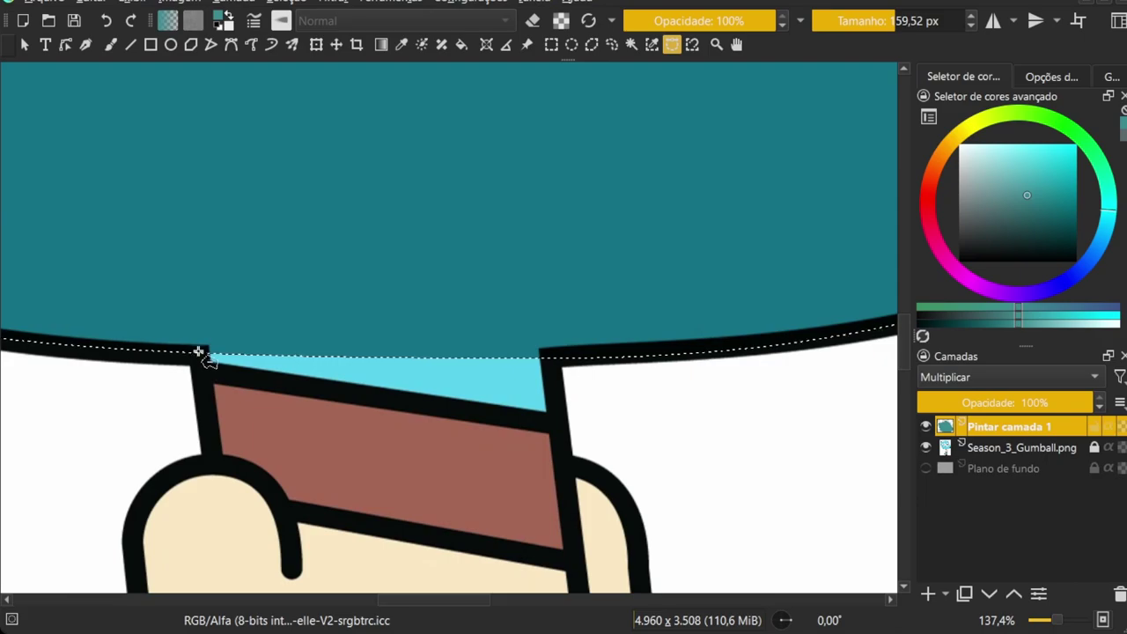
click(197, 347)
click(547, 331)
click(556, 423)
click(201, 370)
click(200, 350)
Return the head tint layer to Normal blending and lighten the teal
scroll(364, 327, down, 3)
scroll(666, 239, up, 3)
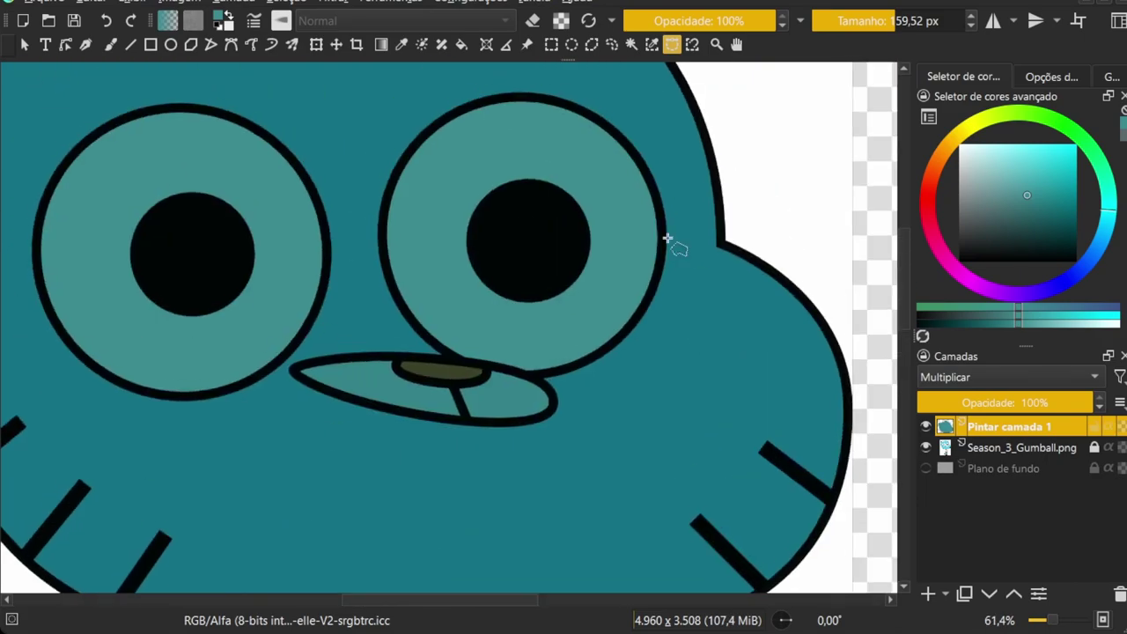
scroll(294, 221, up, 2)
scroll(294, 221, up, 3)
key(alt+shift+n)
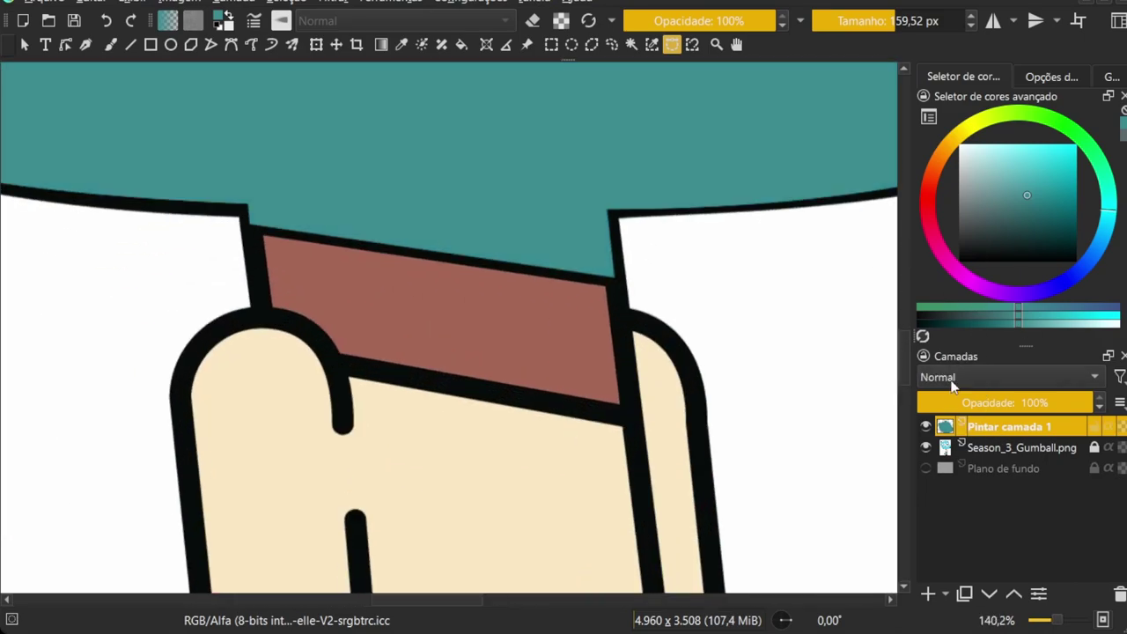
click(1019, 402)
On a new layer, polygon-select the brown collar and sleeve cuffs
key(Insert)
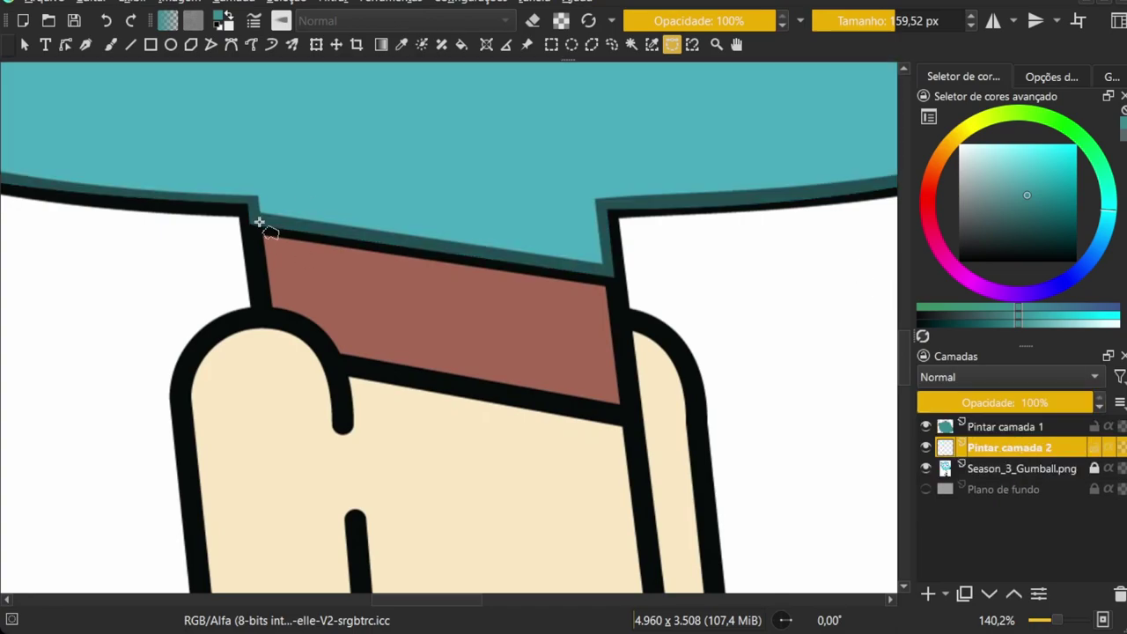
double_click(614, 256)
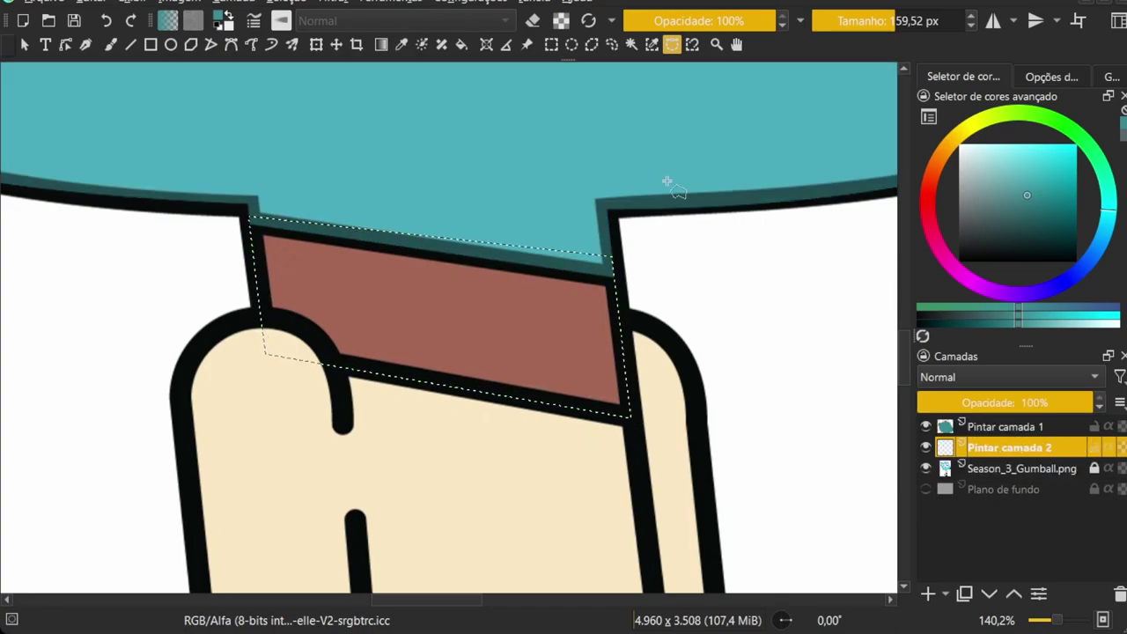
scroll(666, 182, down, 4)
scroll(282, 277, up, 4)
scroll(209, 211, up, 1)
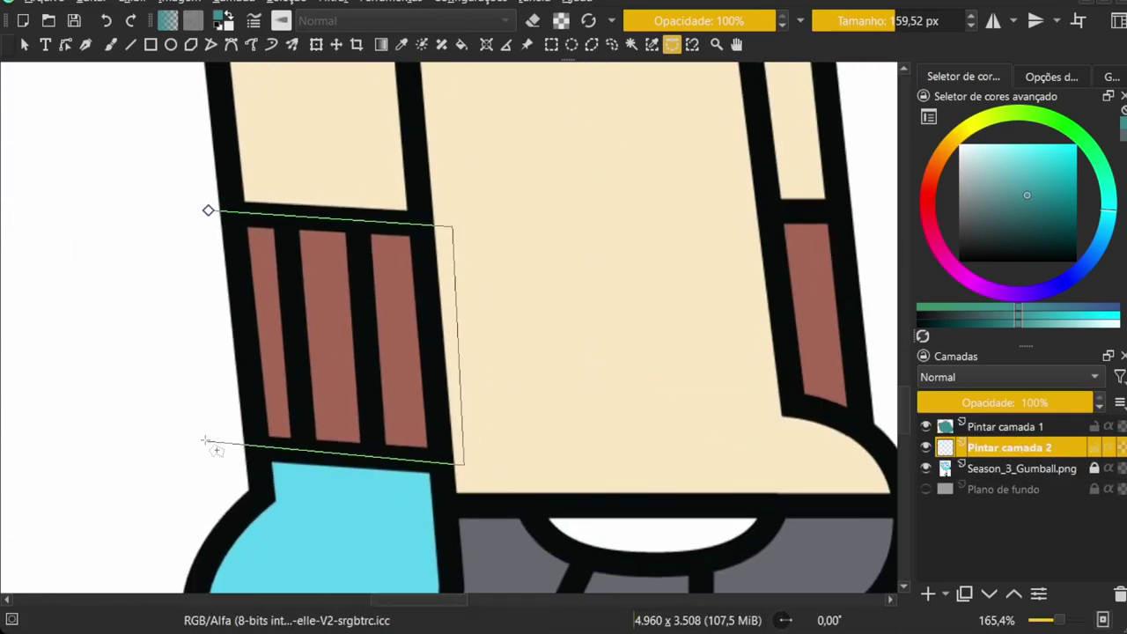
scroll(460, 231, right, 5)
click(441, 213)
click(575, 211)
click(587, 467)
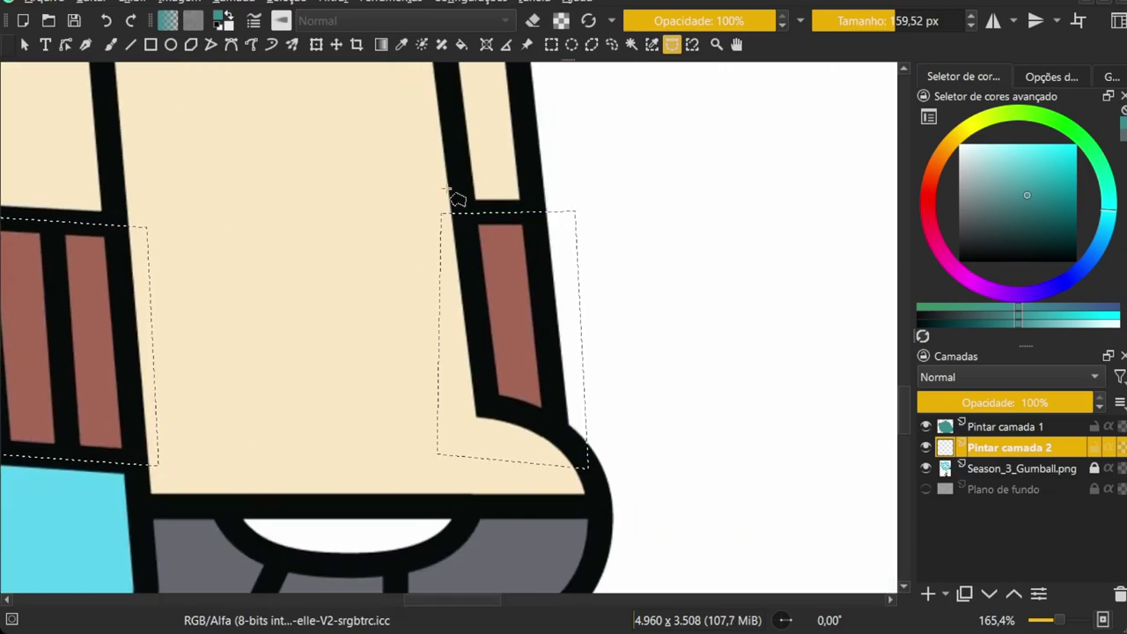
scroll(455, 199, down, 3)
Fill collar and cuffs with sampled brown at 46% opacity, deselect, and add Pintar camada 3
key(b)
ctrl+click(339, 201)
key(BackSpace)
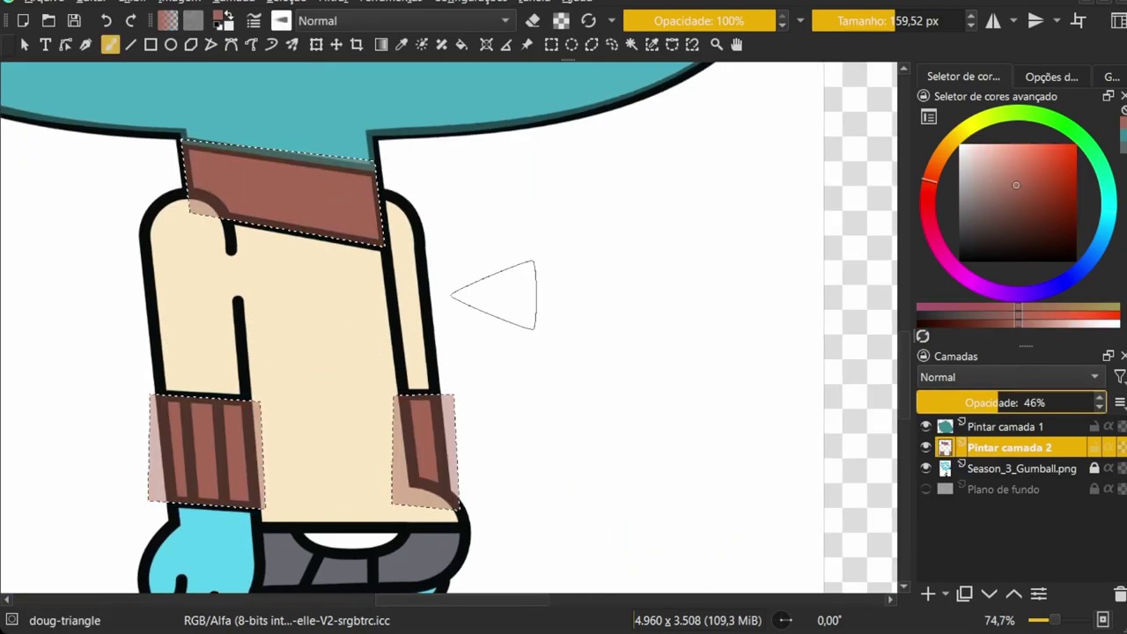
key(ctrl+shift+a)
key(Insert)
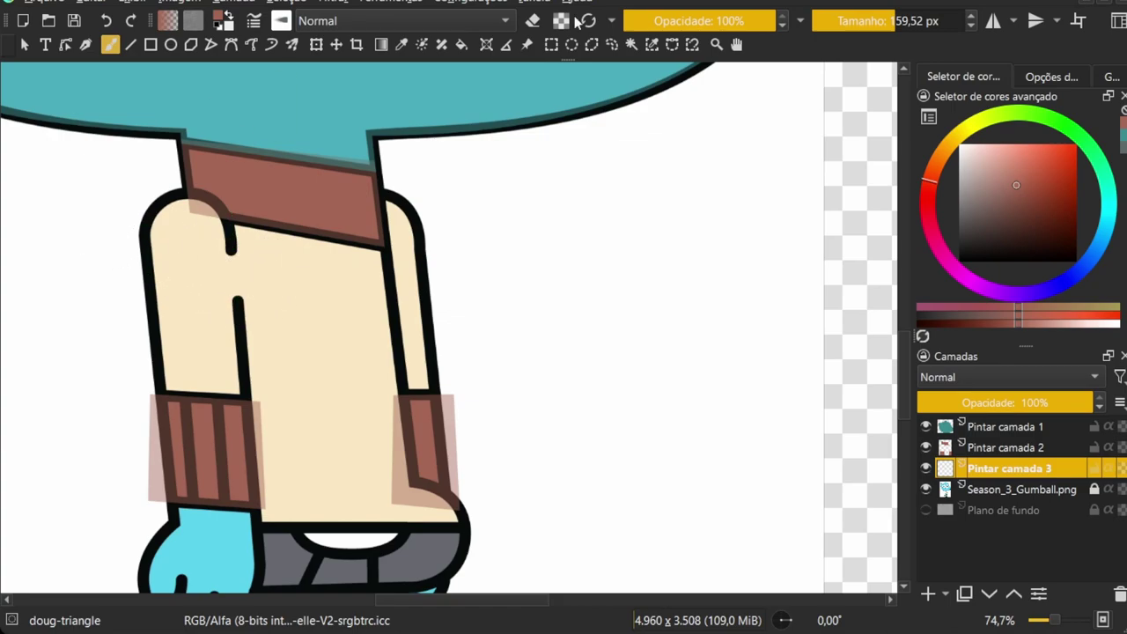
Outline the shirt with a curved path selection and fill it with sampled beige
click(672, 44)
scroll(308, 211, up, 1)
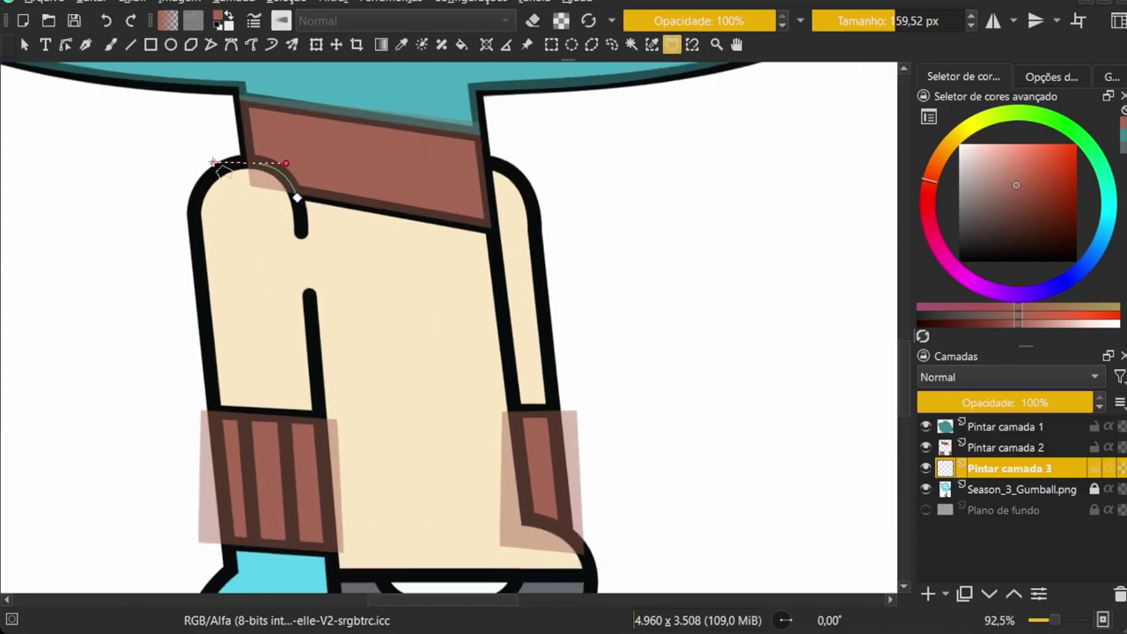
scroll(203, 335, down, 3)
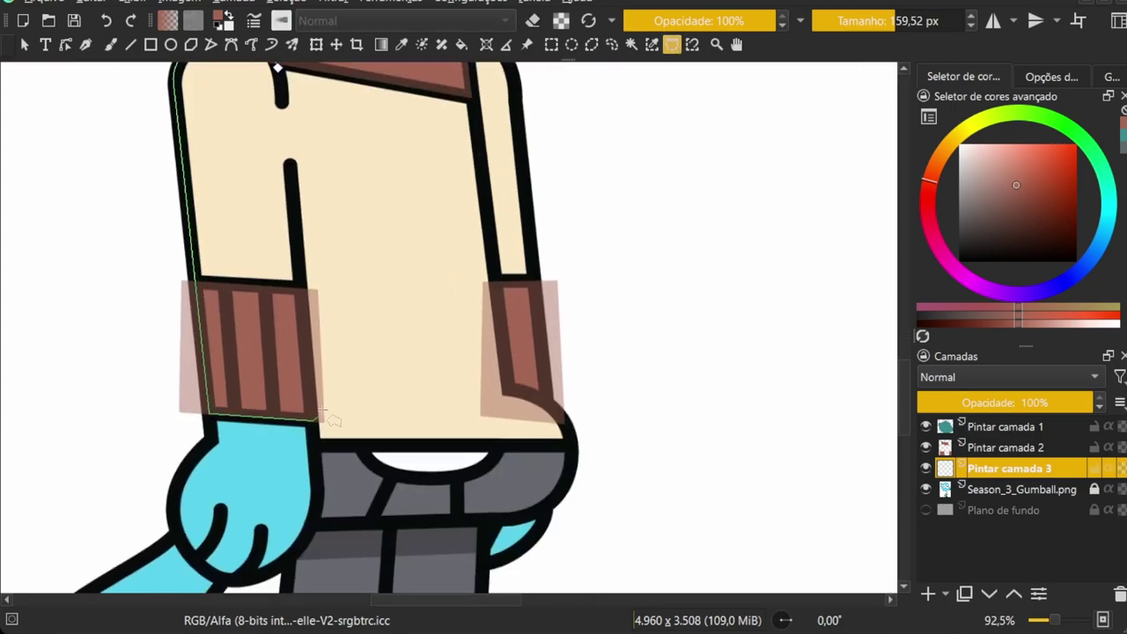
scroll(506, 379, up, 3)
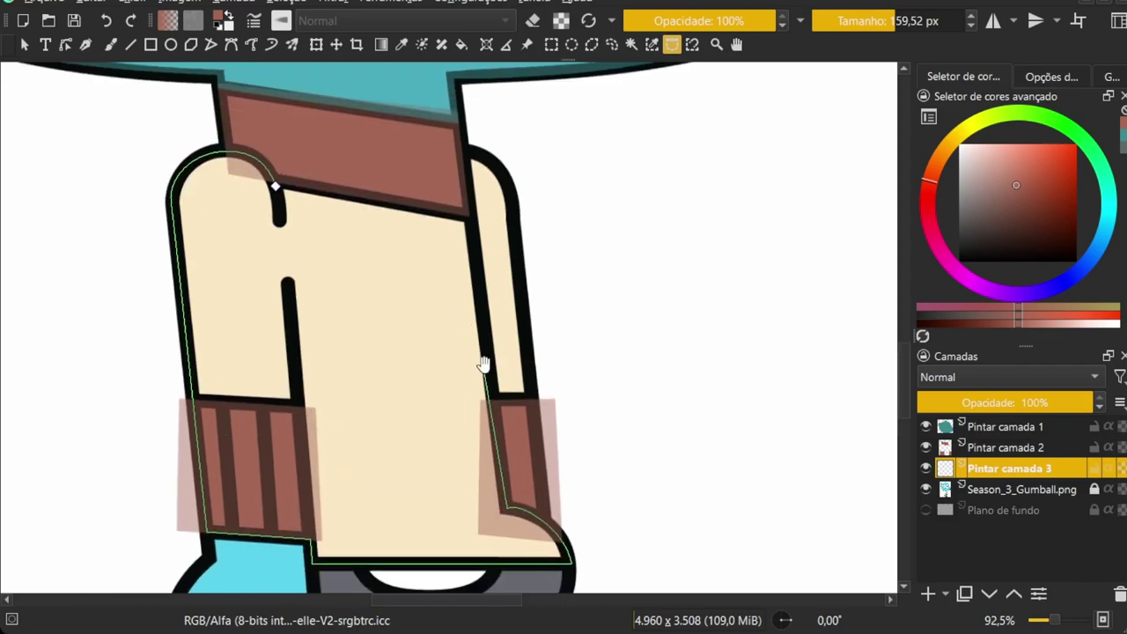
click(532, 402)
scroll(532, 401, up, 2)
key(Return)
ctrl+click(372, 322)
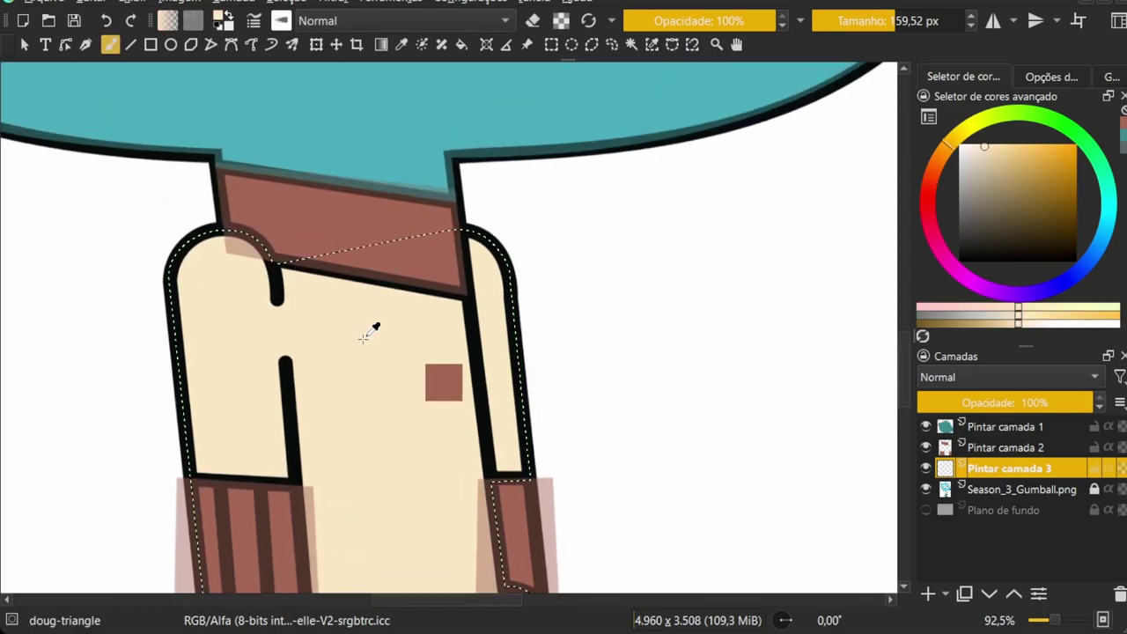
key(shift+BackSpace)
Deselect, move the beige shirt layer up, and set its opacity to 47%
key(ctrl+shift+a)
key(ctrl+Page_Up)
text(b47)
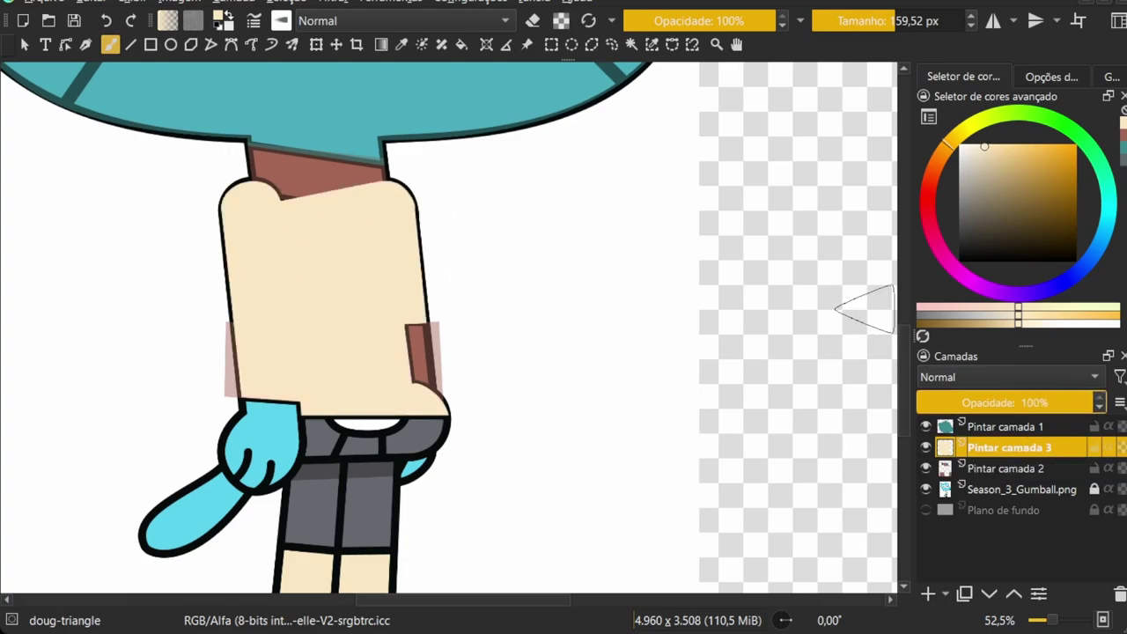
key(Return)
Path-select the hands, add a new layer for them, and pick a cyan colour
drag(262, 344, 299, 328)
scroll(300, 328, up, 3)
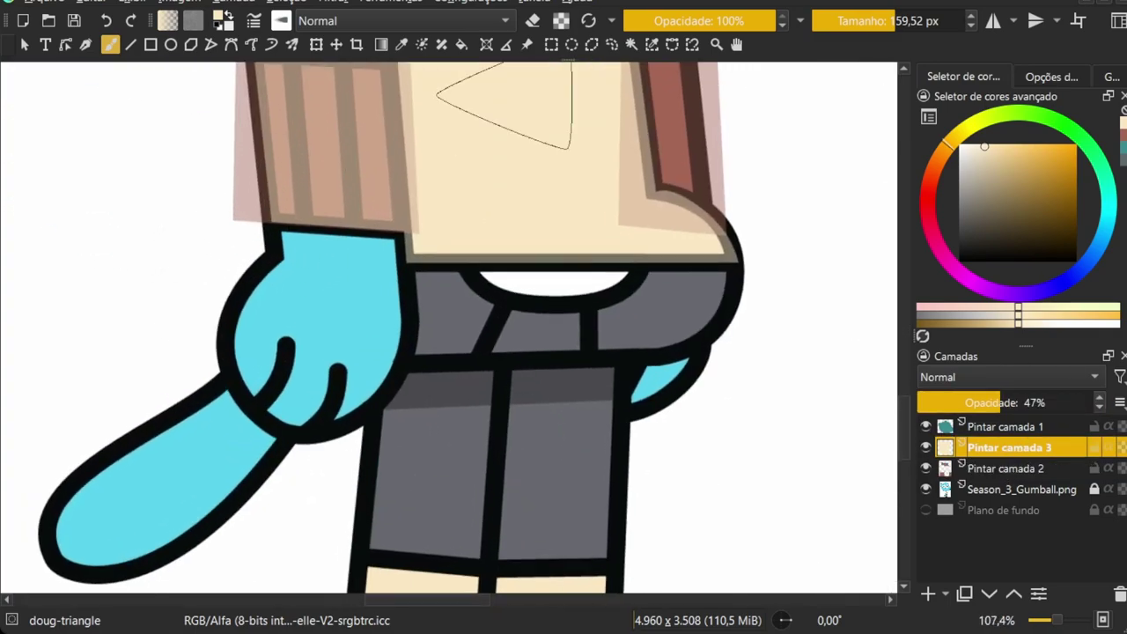
key(ctrl+b)
scroll(303, 214, up, 2)
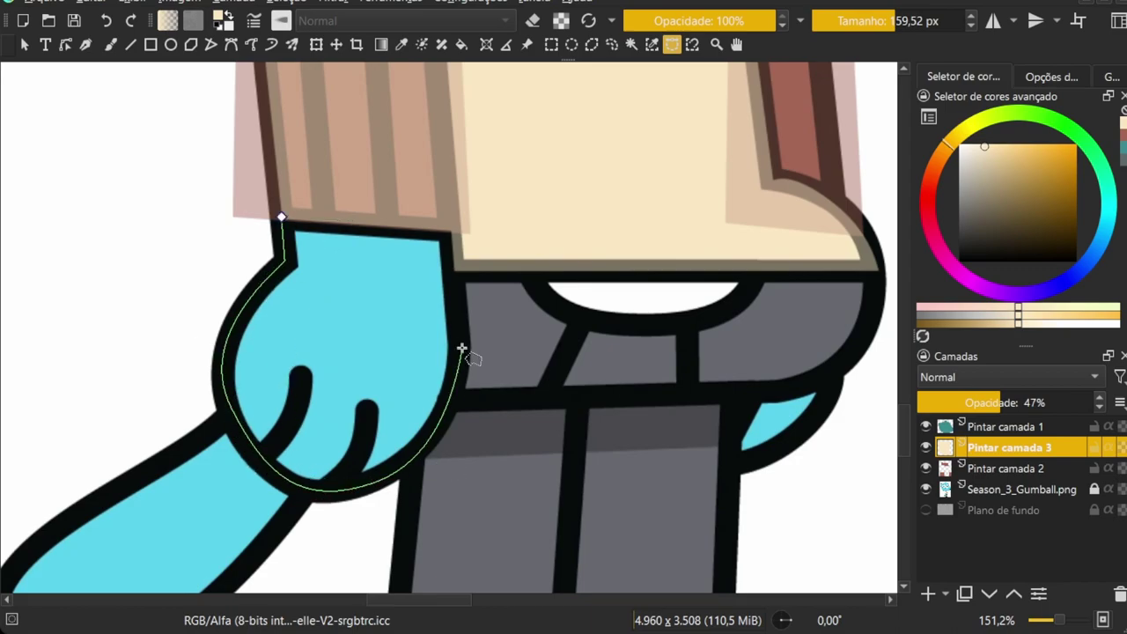
scroll(530, 325, right, 5)
click(460, 432)
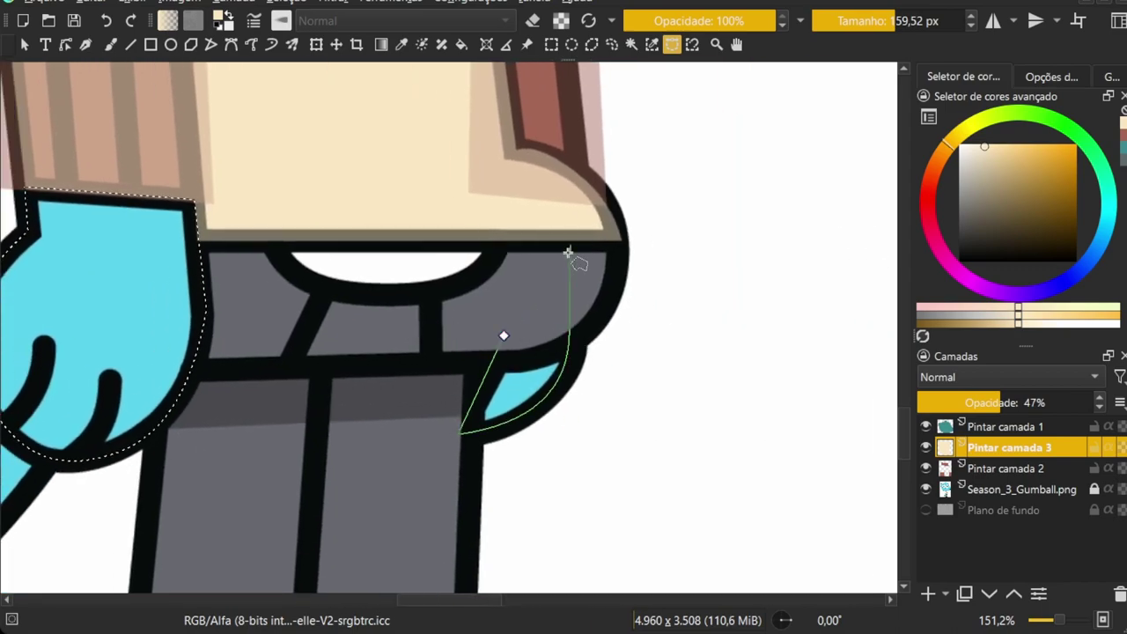
key(Return)
scroll(516, 309, down, 5)
key(Insert)
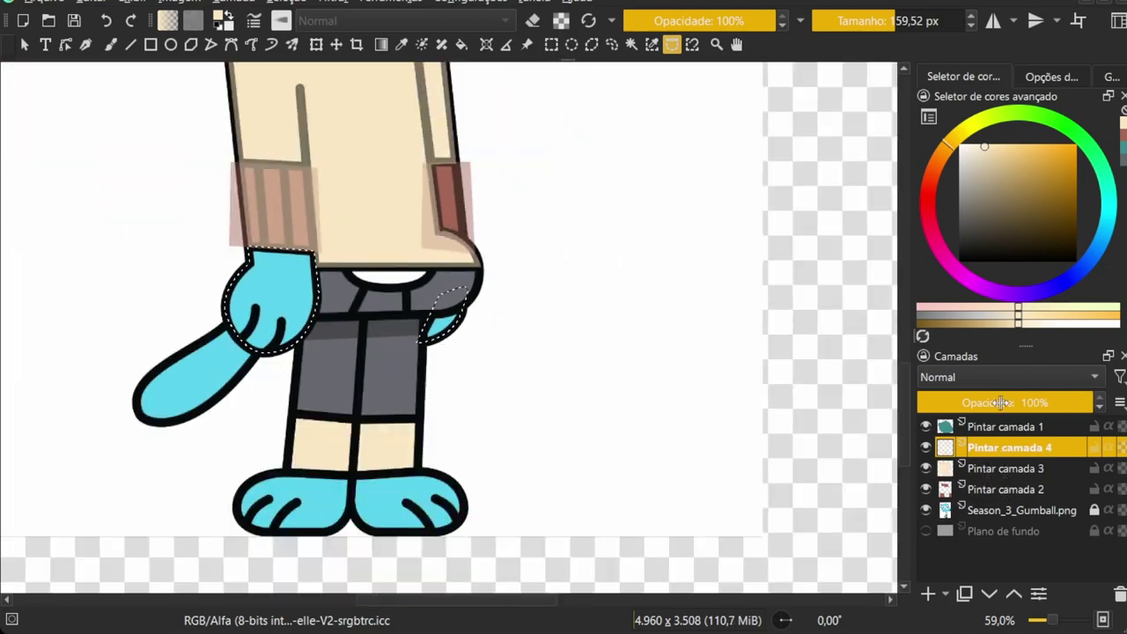
key(b)
Try the head tint layer Pintar camada 1 at full opacity, then revert to 53%
scroll(418, 444, up, 5)
key(Page_Up)
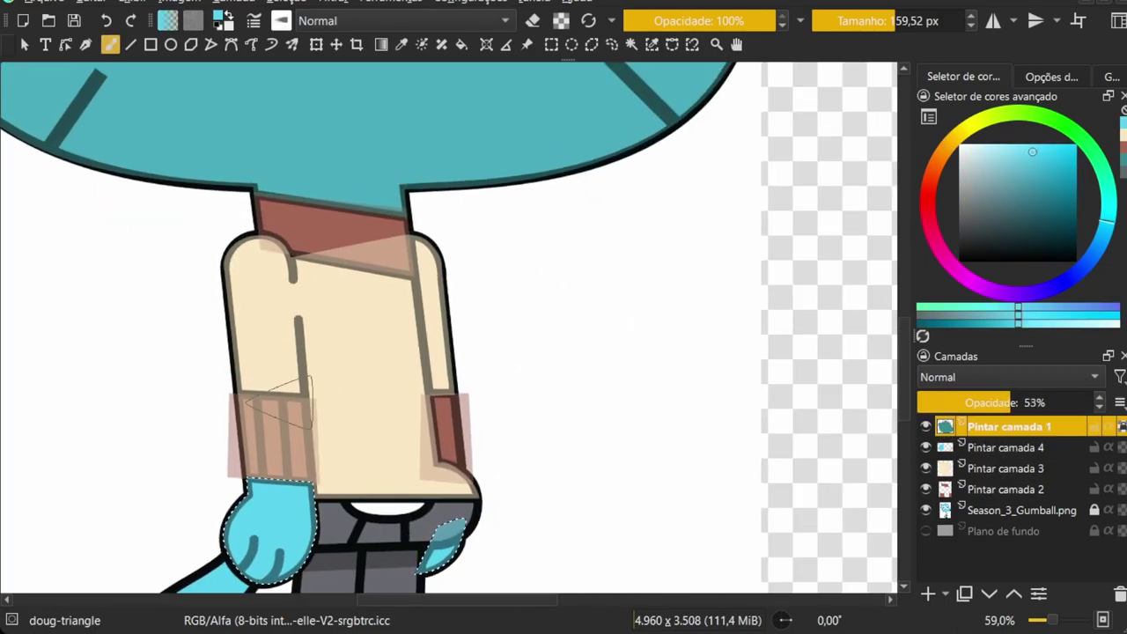
scroll(277, 405, down, 5)
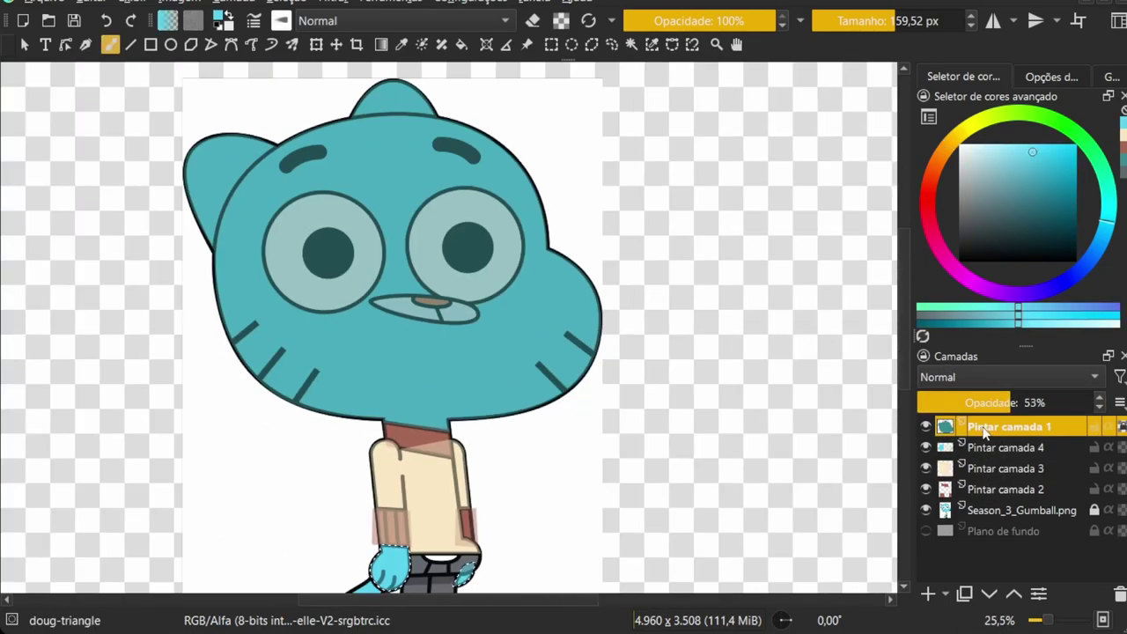
click(1100, 402)
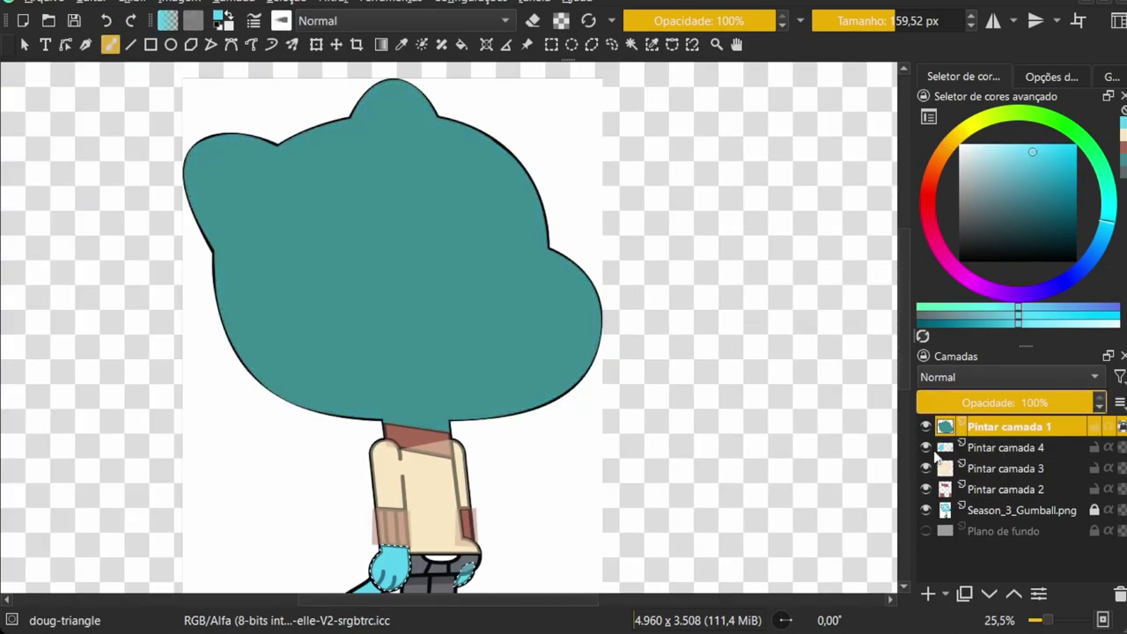
key(ctrl+z)
Close the traced left foot outline and fill it solid blue
scroll(466, 329, up, 4)
scroll(382, 434, up, 2)
scroll(452, 428, up, 3)
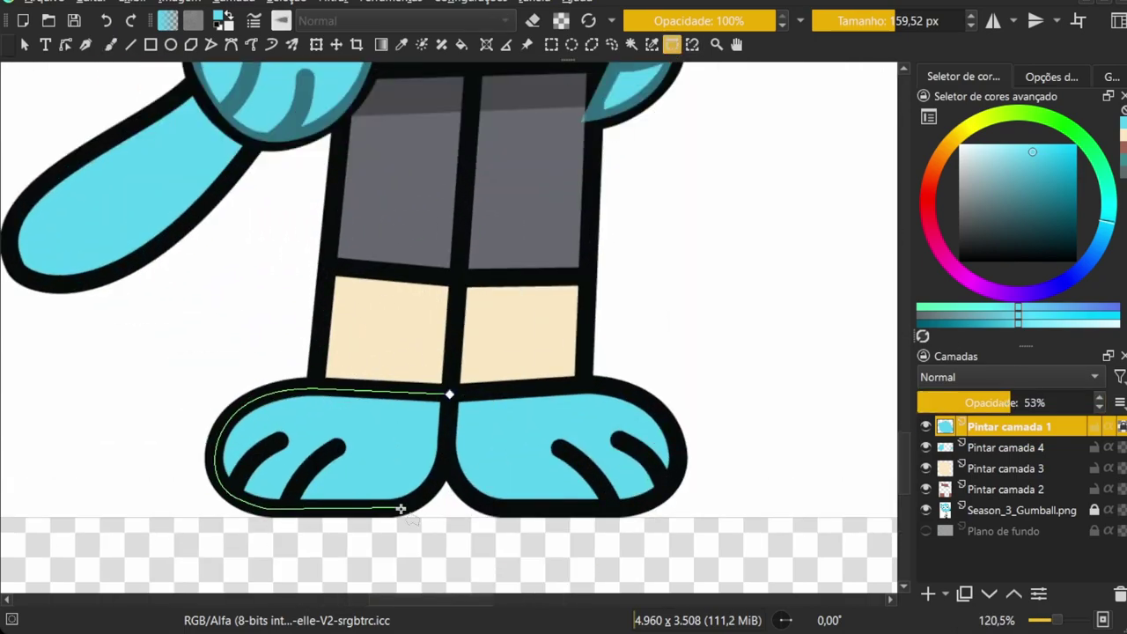
double_click(450, 396)
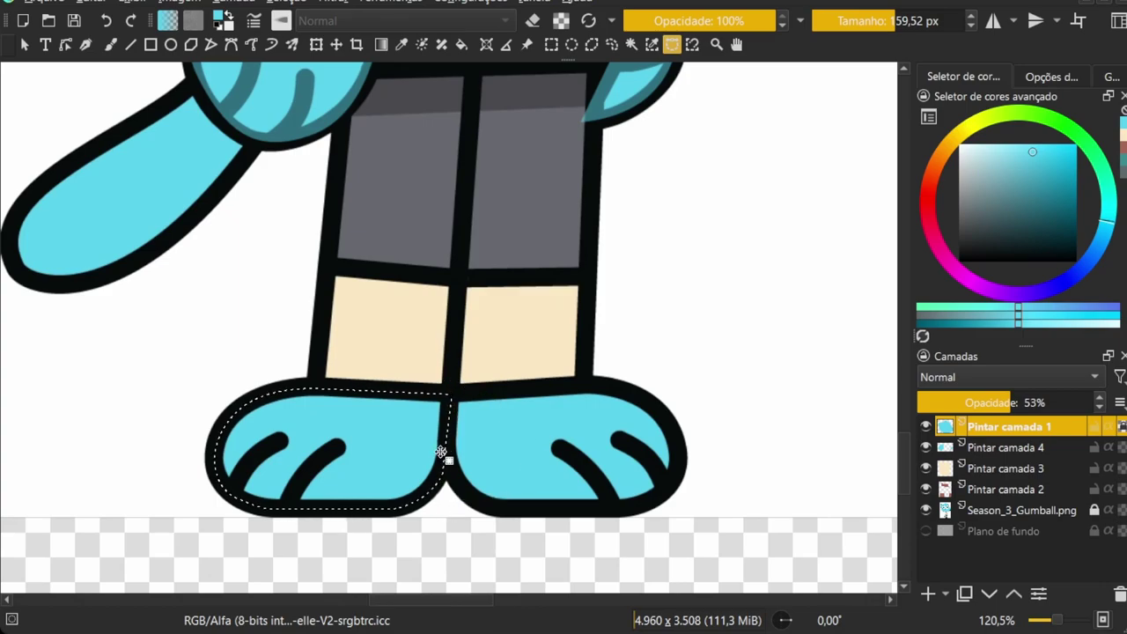
key(ctrl+alt+j)
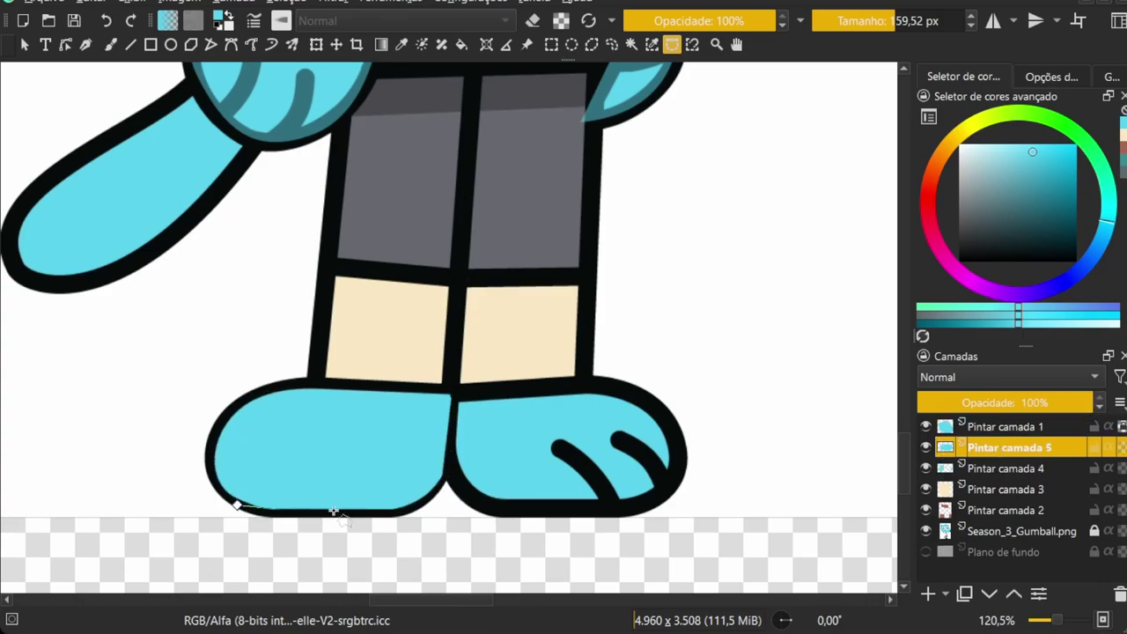
Switch to a basic round brush while inspecting the feet
scroll(362, 513, up, 1)
scroll(211, 395, up, 2)
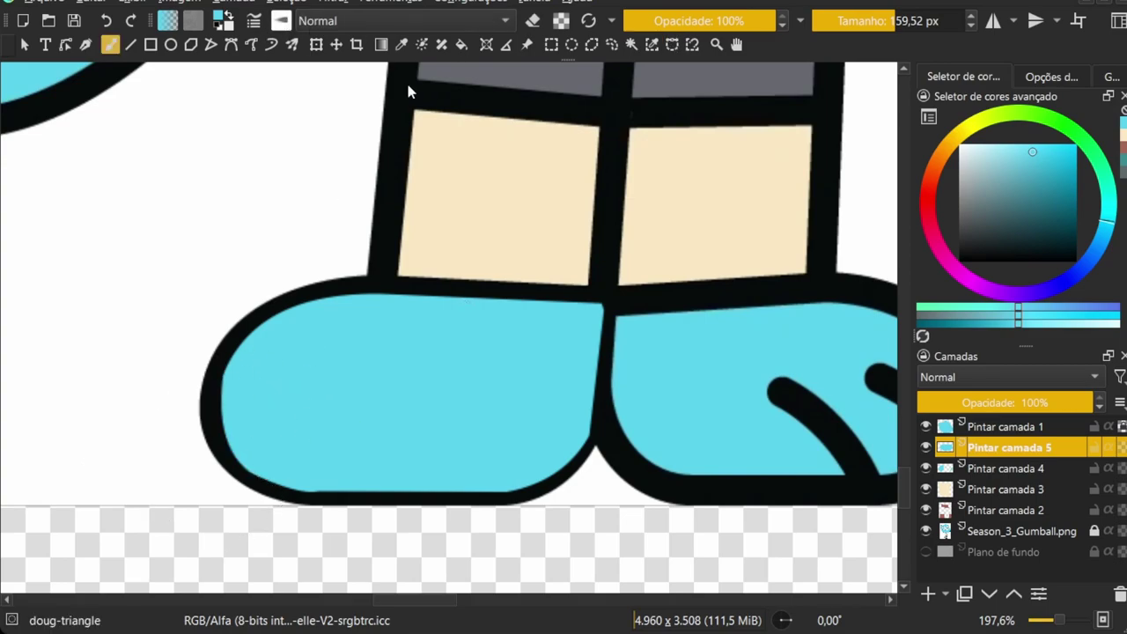
key(/)
scroll(251, 366, up, 2)
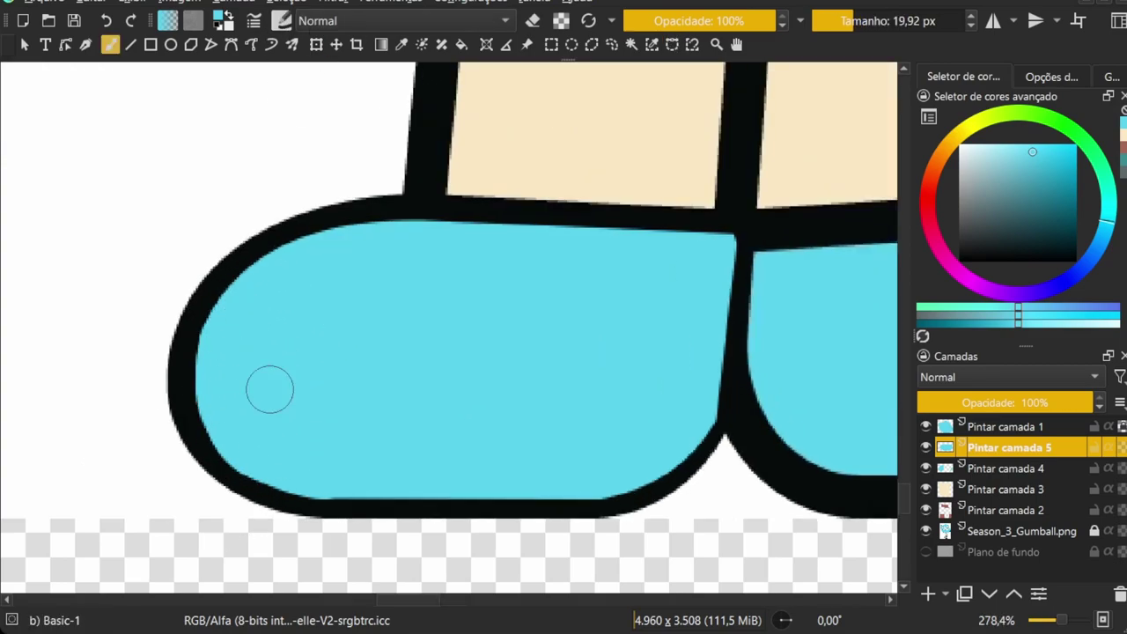
scroll(292, 372, down, 5)
scroll(308, 352, up, 1)
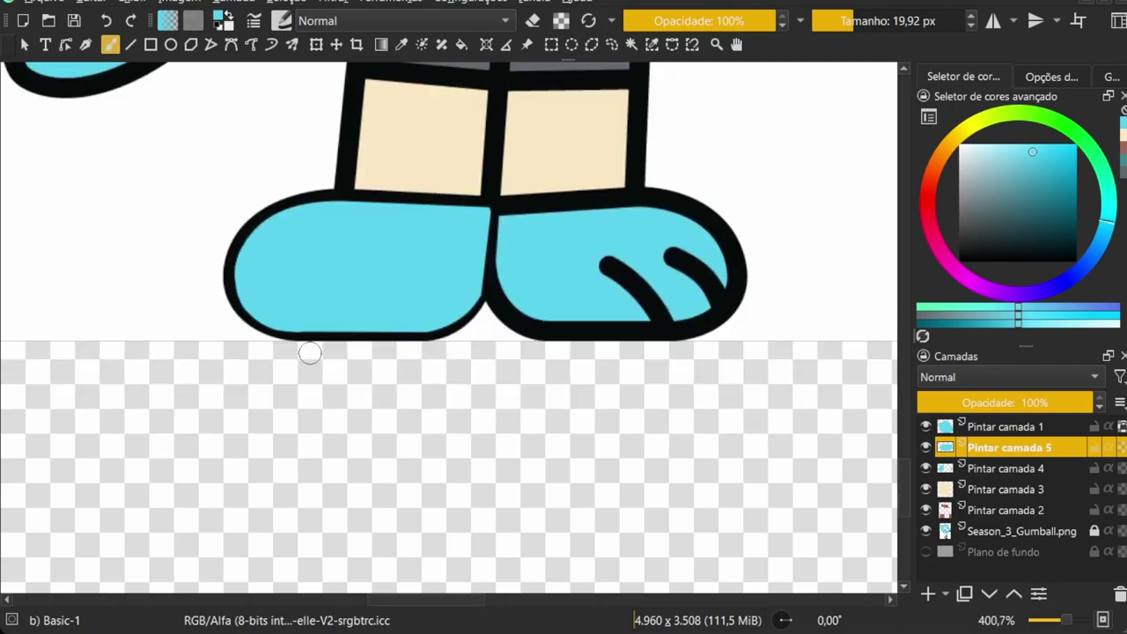
scroll(203, 298, up, 5)
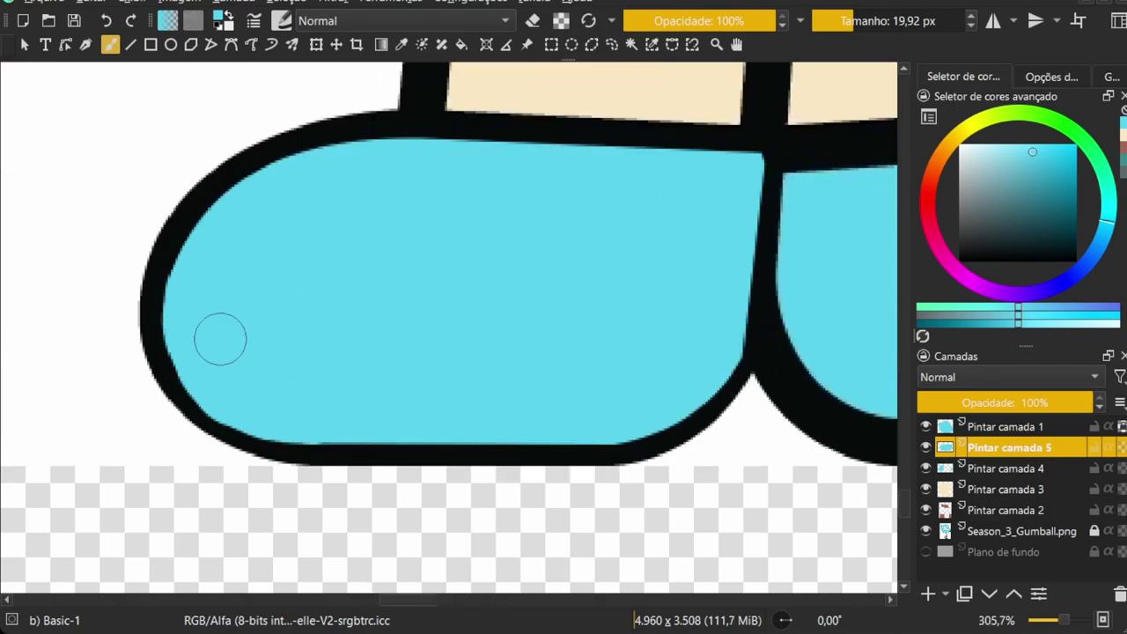
scroll(220, 339, down, 5)
Duplicate the left foot layer and move the copy onto the right foot
key(ctrl+j)
key(ctrl+t)
drag(317, 337, 669, 313)
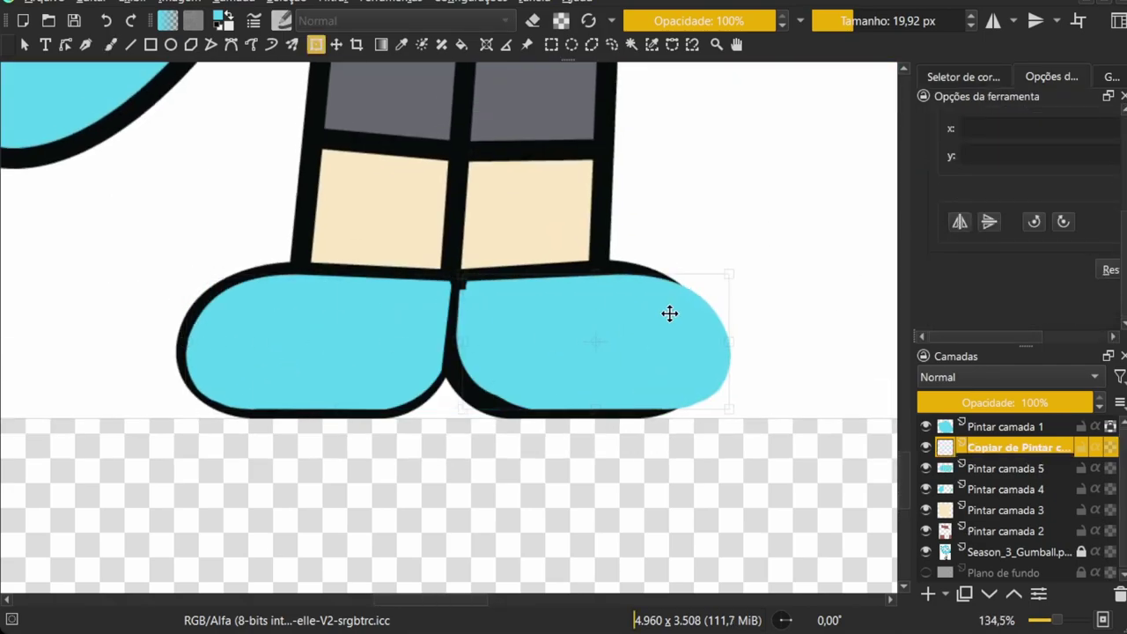
key(Return)
key(b)
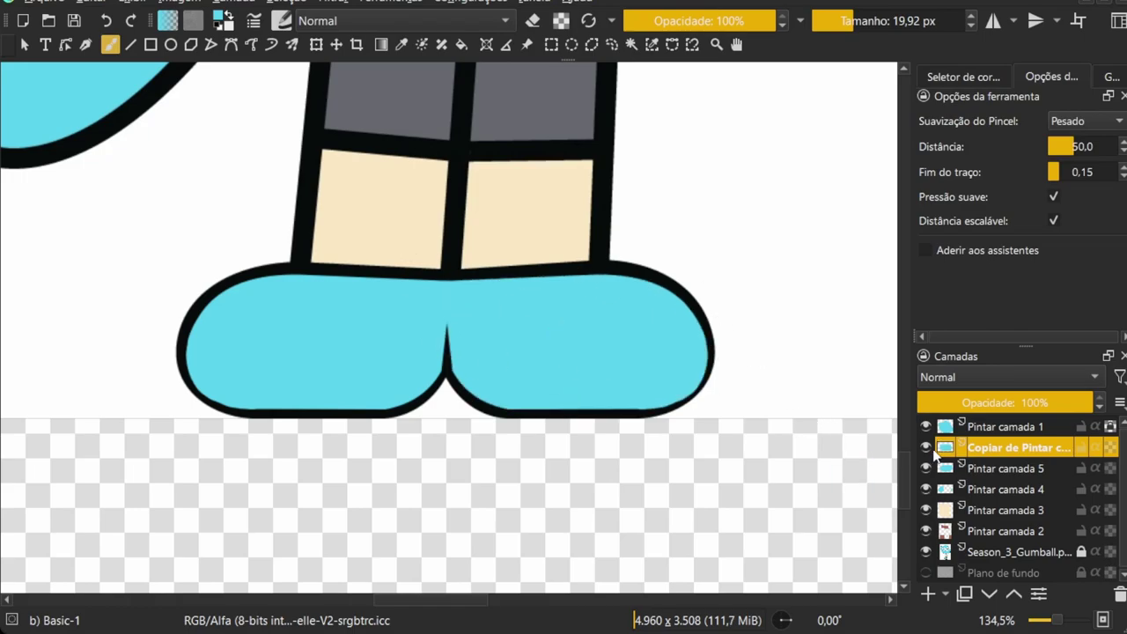
Hide the copy and erase a straight line along the gap between the feet on the left foot layer
click(993, 469)
click(925, 447)
scroll(417, 291, up, 2)
key(v)
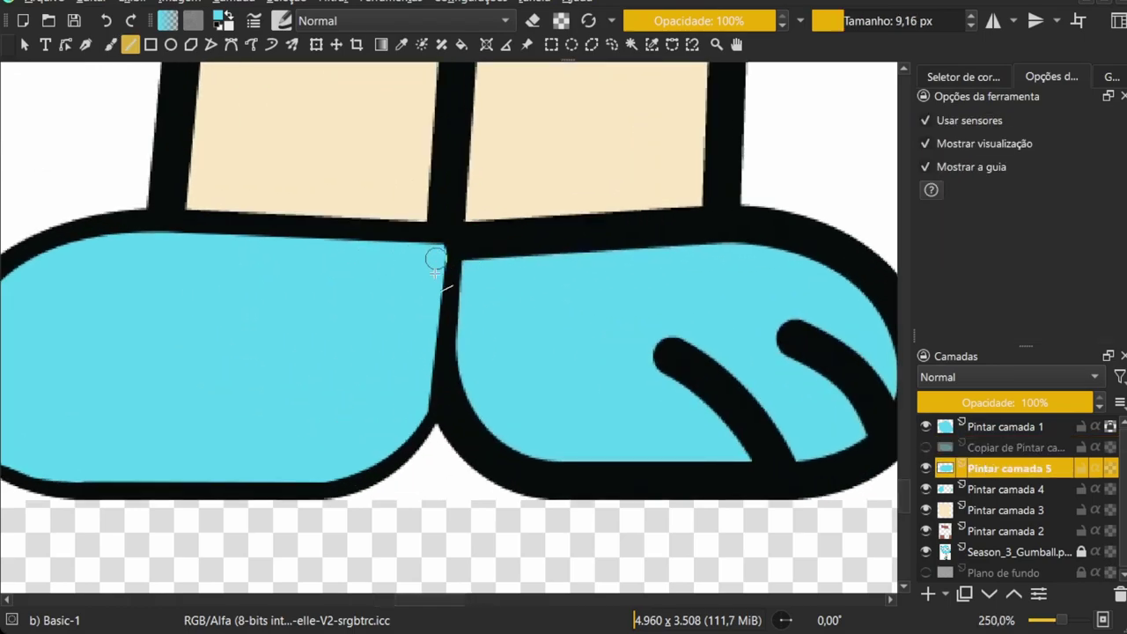
drag(425, 402, 441, 252)
key(e)
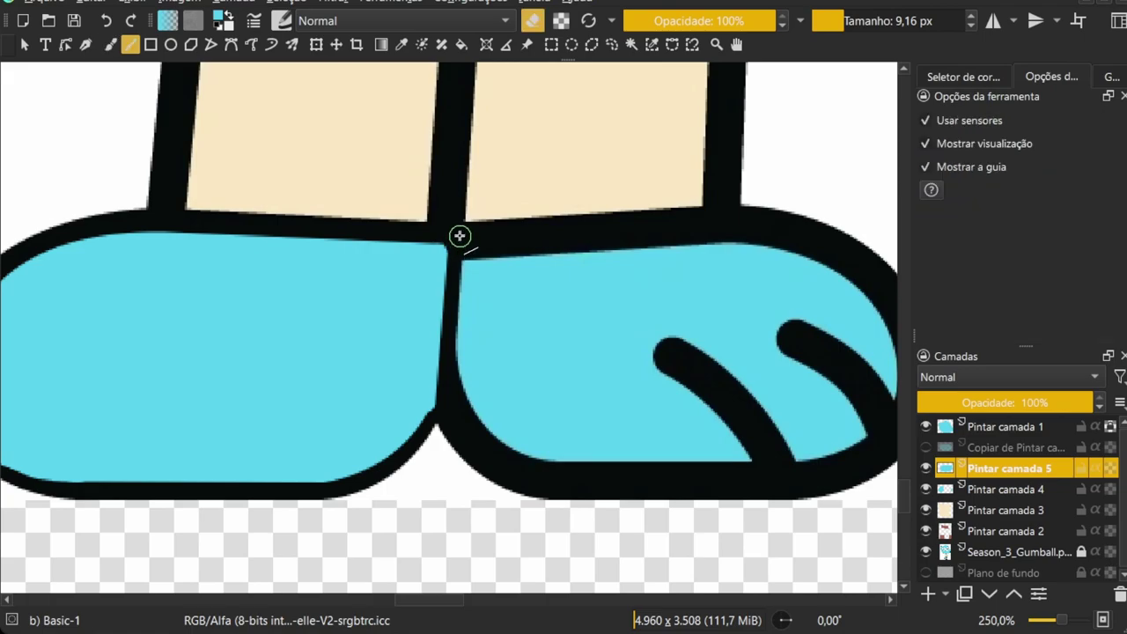
key(b)
Duplicate the foot layer again and mirror the copy horizontally
scroll(453, 378, down, 3)
key(ctrl+j)
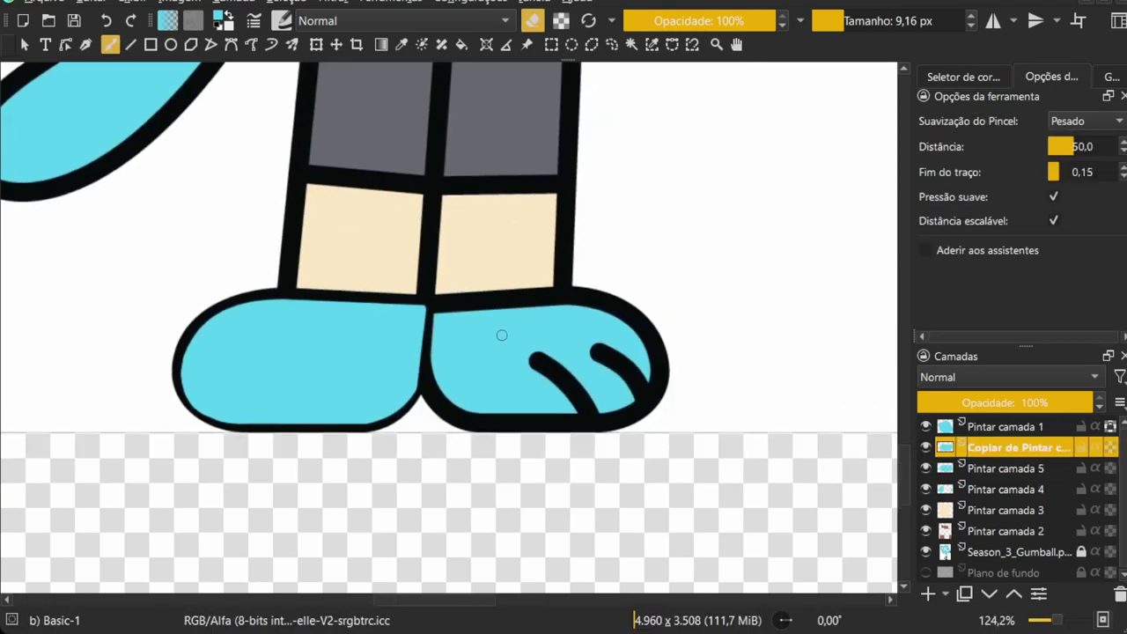
key(t)
key(ctrl+t)
key(Return)
key(b)
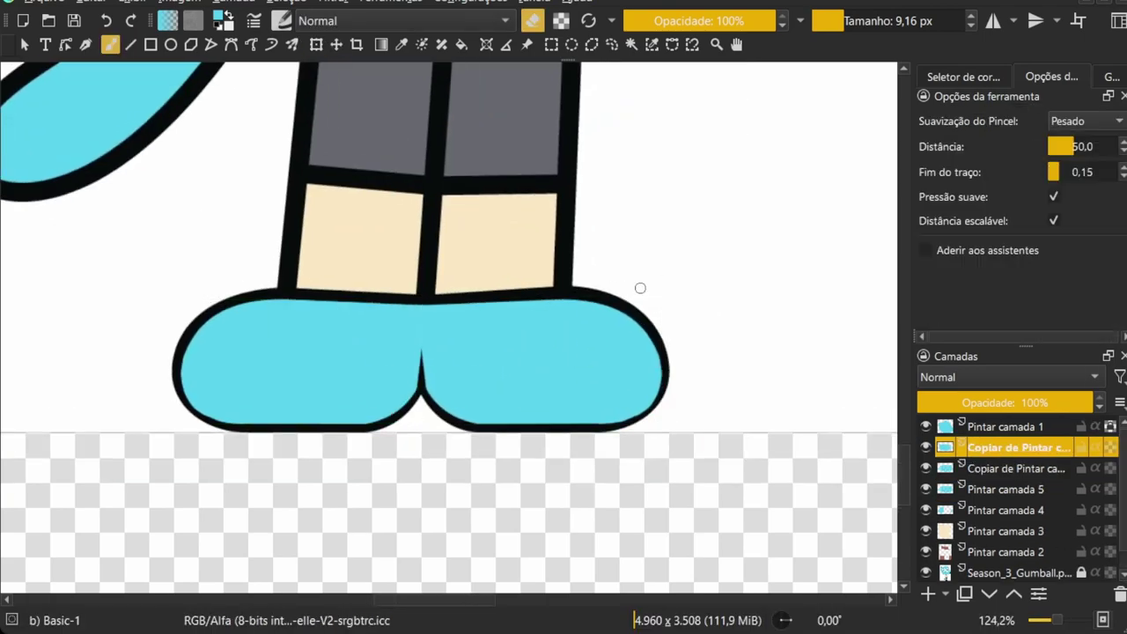
Warp the mirrored foot copy to fit the right foot outline and merge it down
scroll(433, 331, up, 3)
key(ctrl+t)
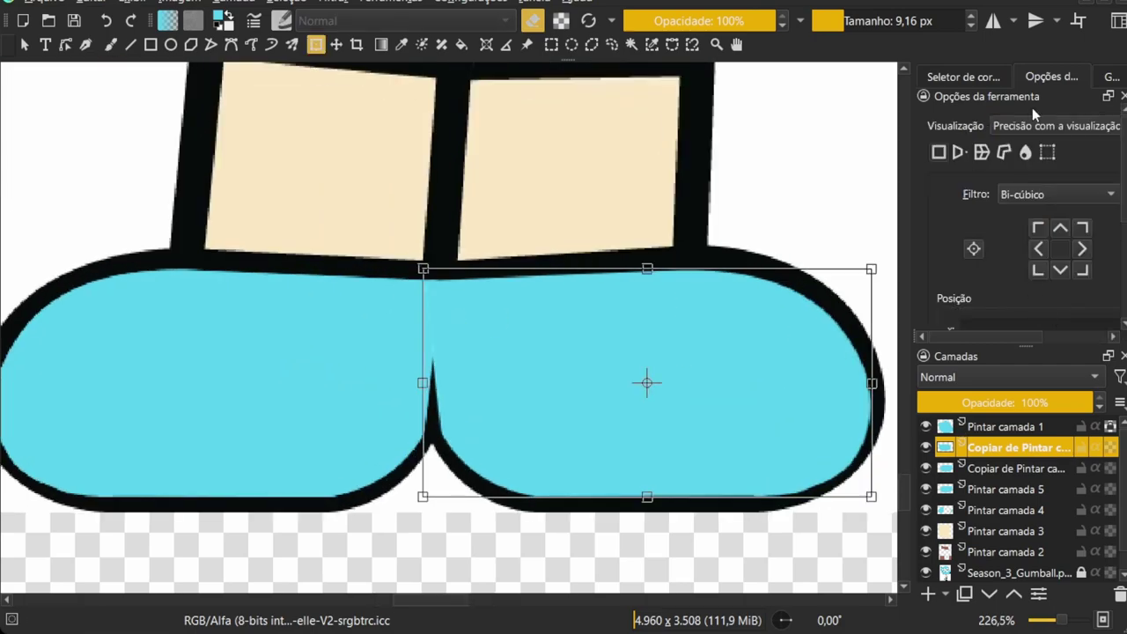
click(981, 153)
drag(428, 387, 423, 383)
key(b)
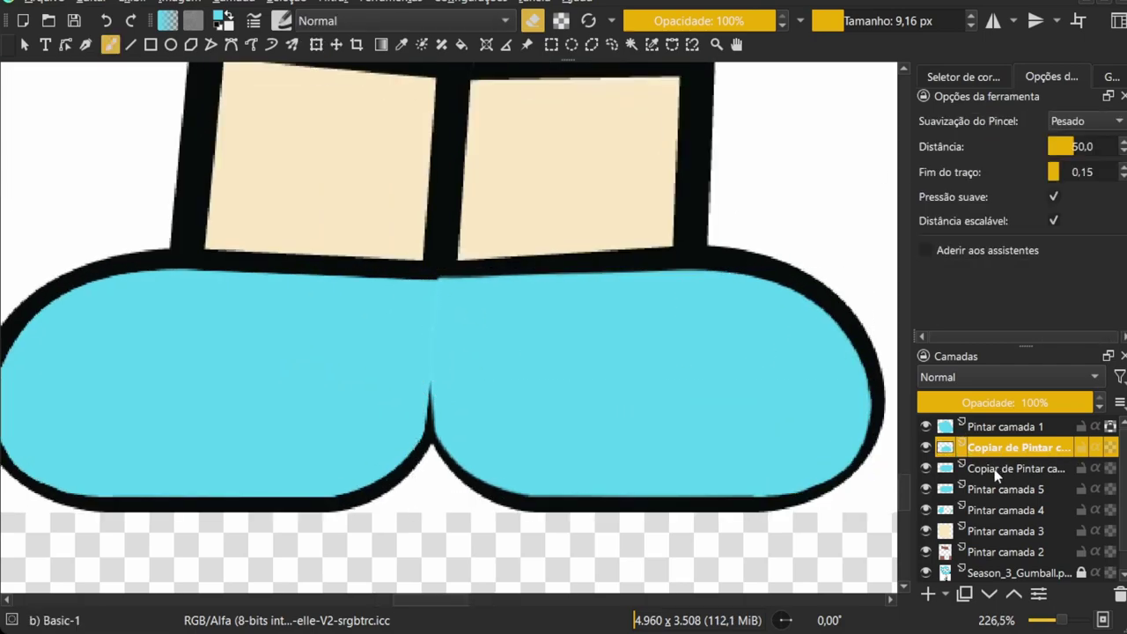
key(ctrl+z)
key(b)
scroll(444, 258, down, 5)
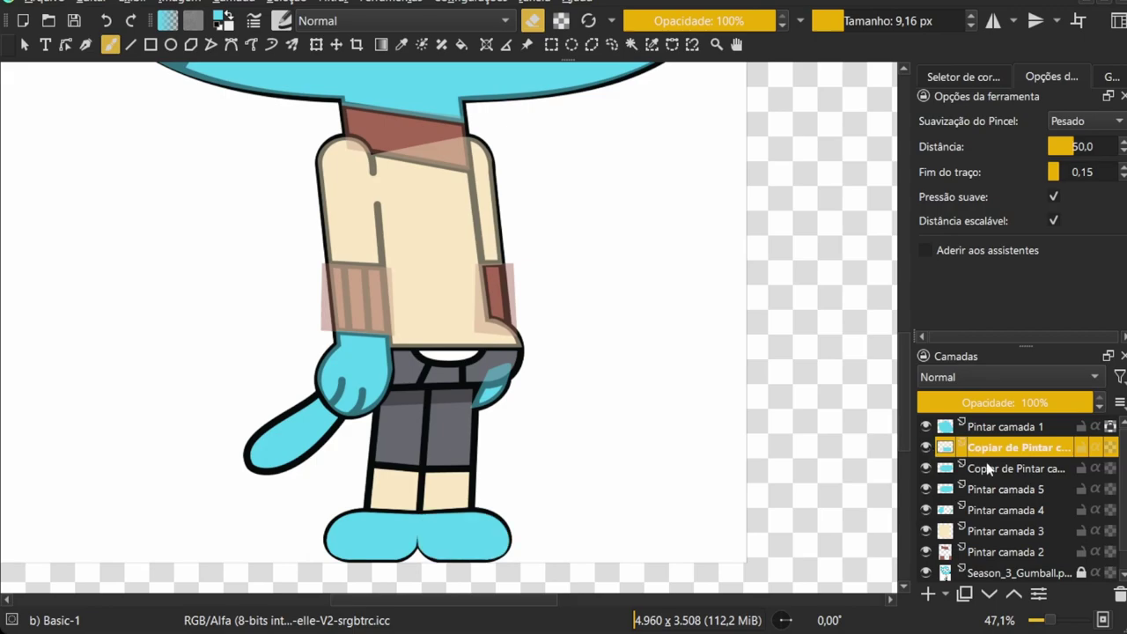
key(ctrl+z)
Hide the reference and Pintar camada 5 layers and merge the foot copy into Pintar camada 5
scroll(599, 442, down, 2)
click(925, 551)
click(925, 468)
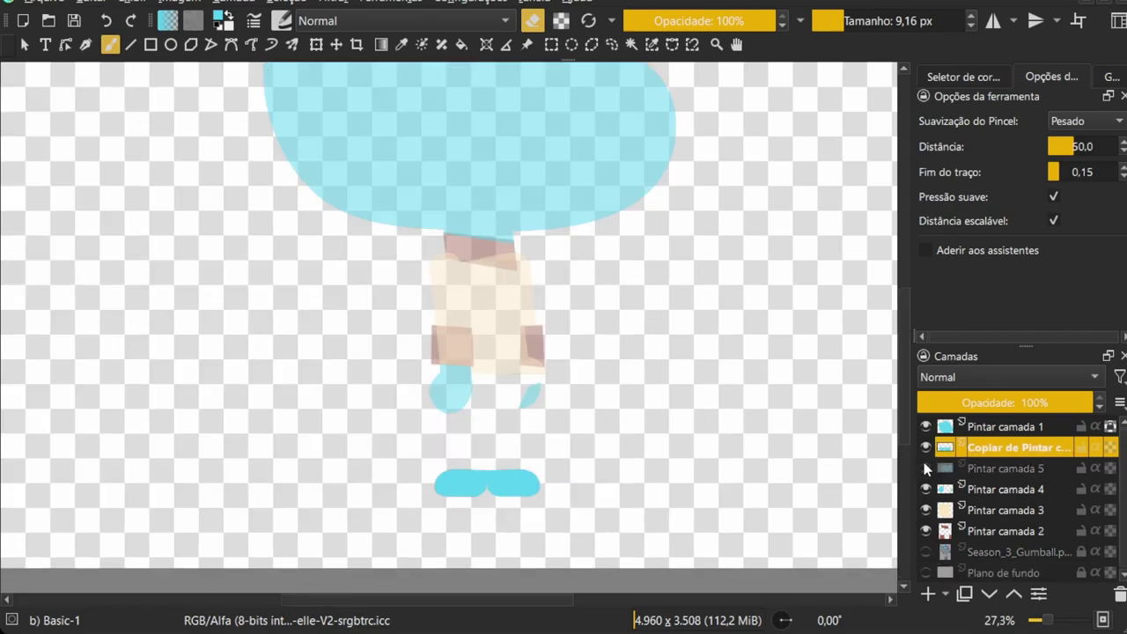
key(ctrl+z)
key(ctrl+z)
key(ctrl+z)
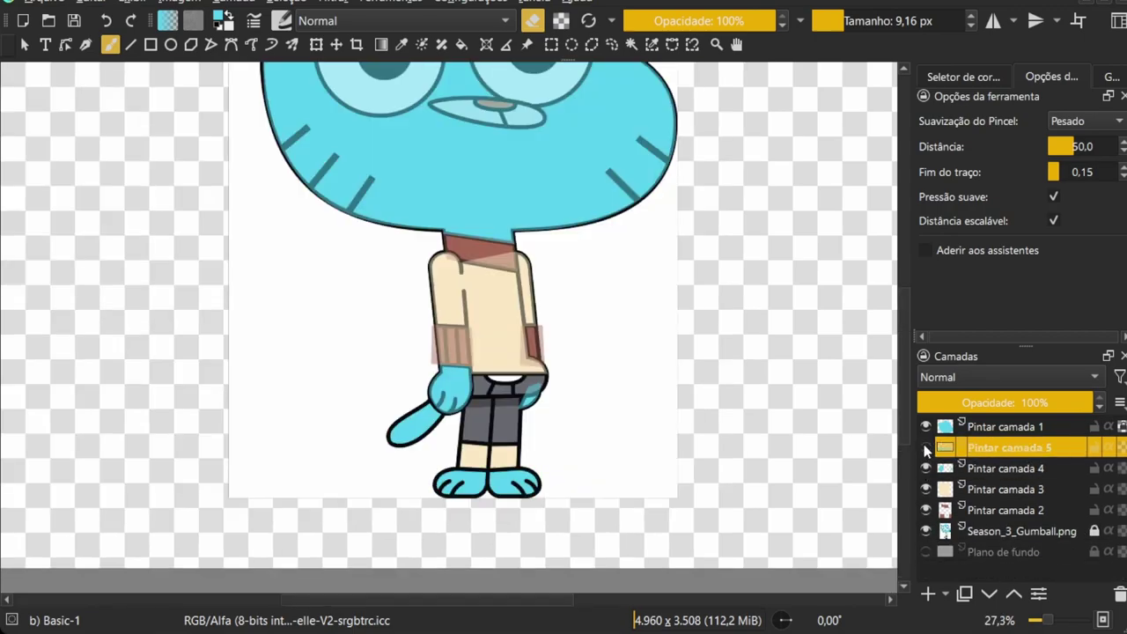
scroll(466, 308, up, 3)
scroll(465, 309, up, 3)
Drag Pintar camada 5 below Pintar camada 4, then start and discard a curved arm selection
drag(987, 449, 987, 475)
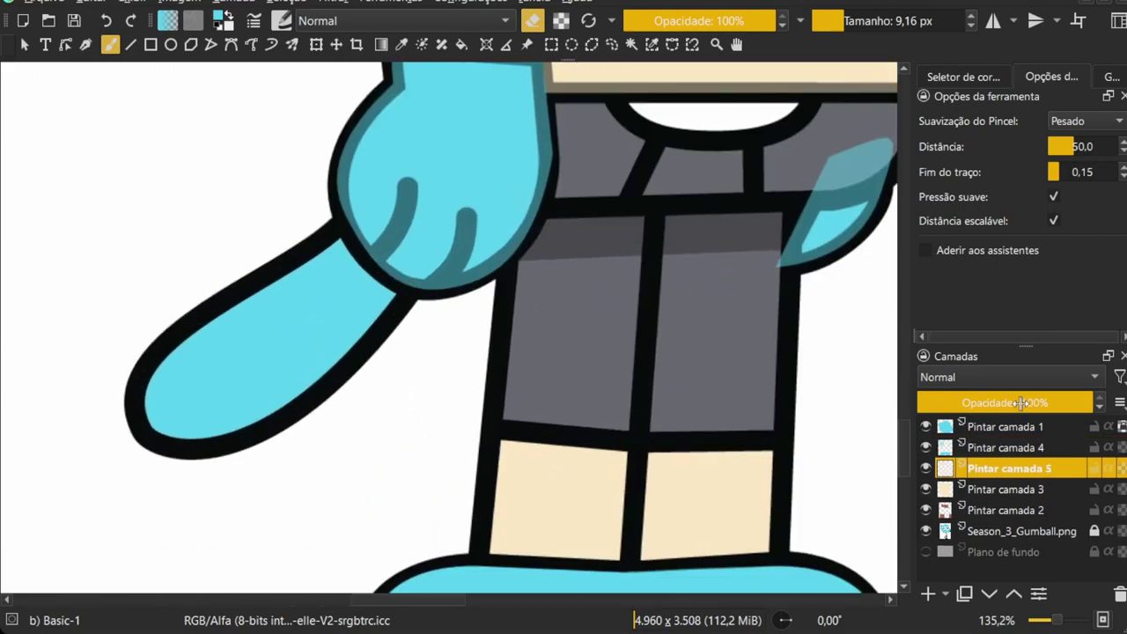
click(1003, 447)
click(672, 44)
click(349, 209)
drag(186, 326, 145, 337)
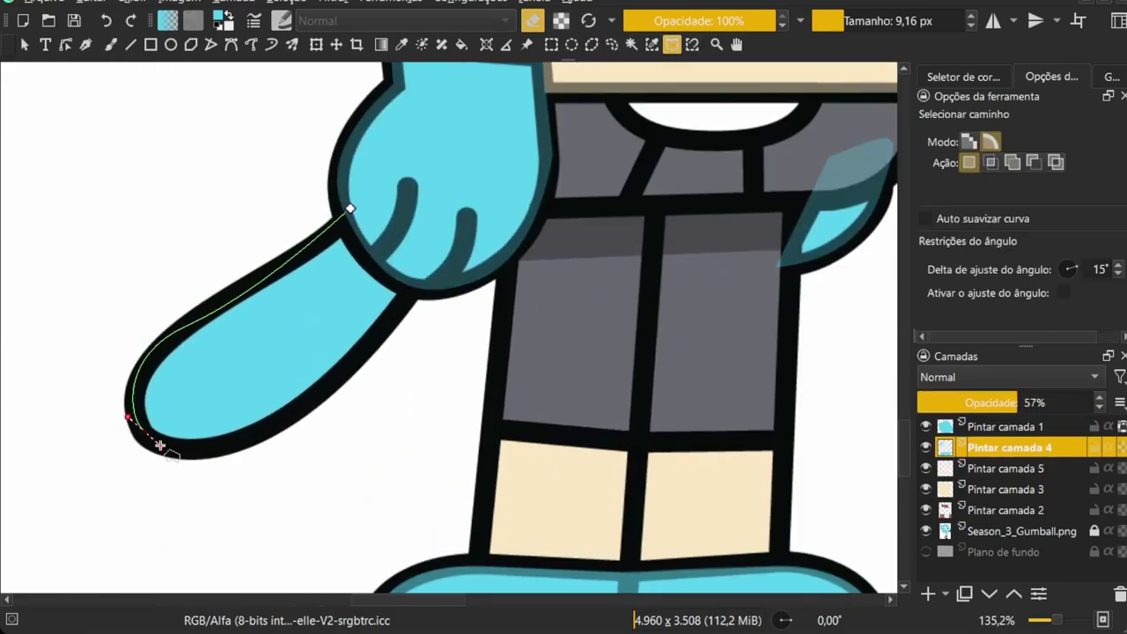
key(Page_Down)
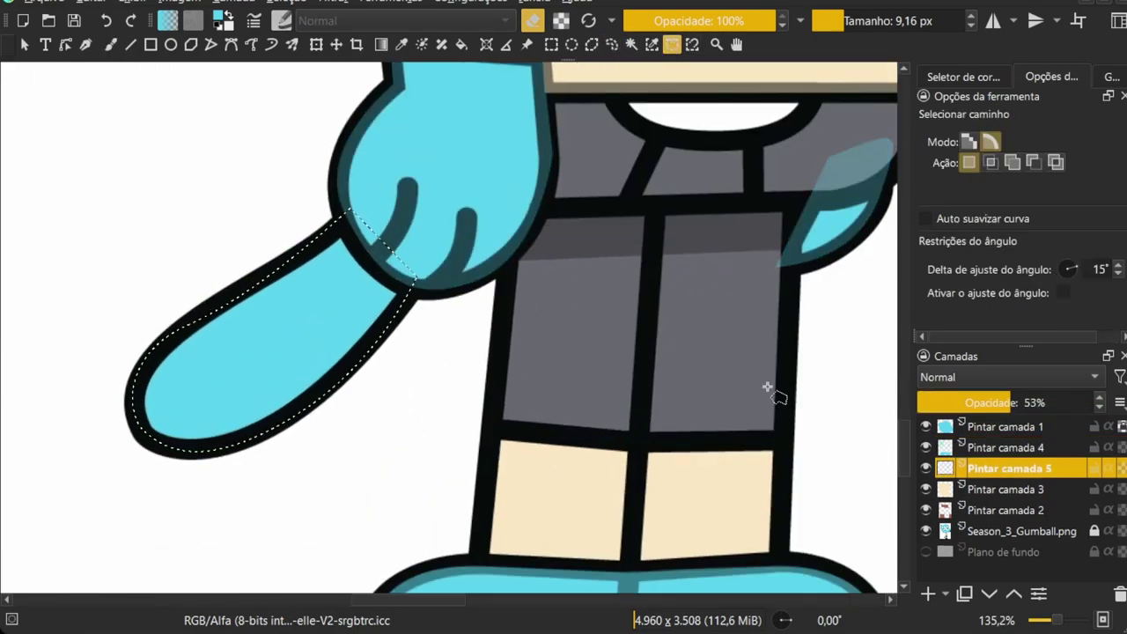
key(b)
Bring the shorts and hands into view and step through the layers to Pintar camada 3
scroll(304, 352, down, 5)
scroll(304, 352, up, 4)
drag(304, 352, 314, 250)
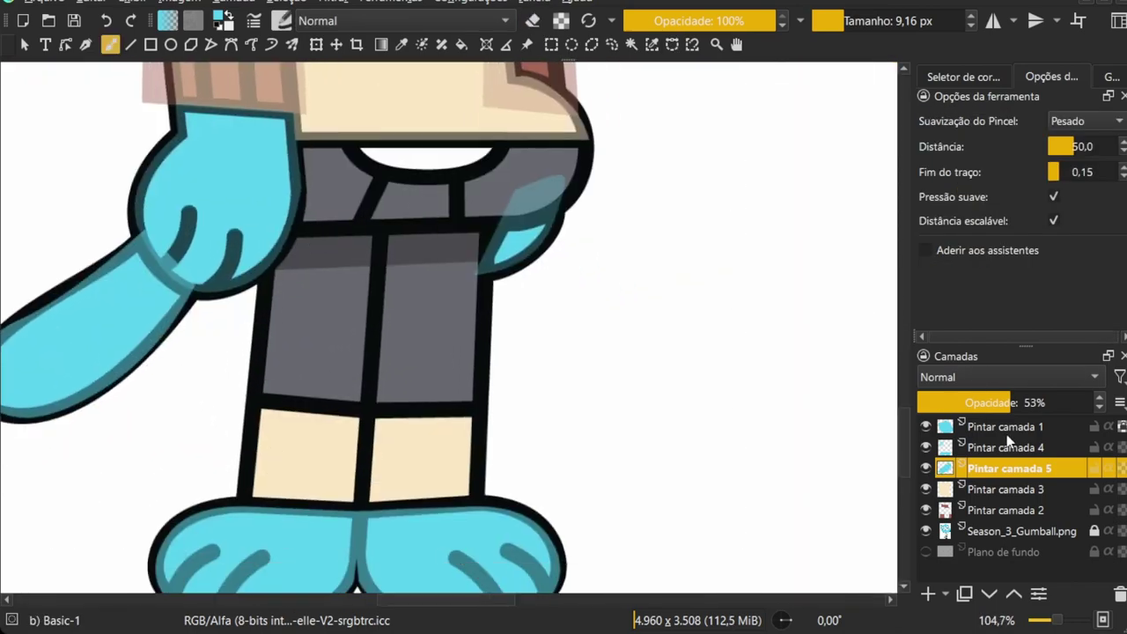
key(Page_Up)
key(plus)
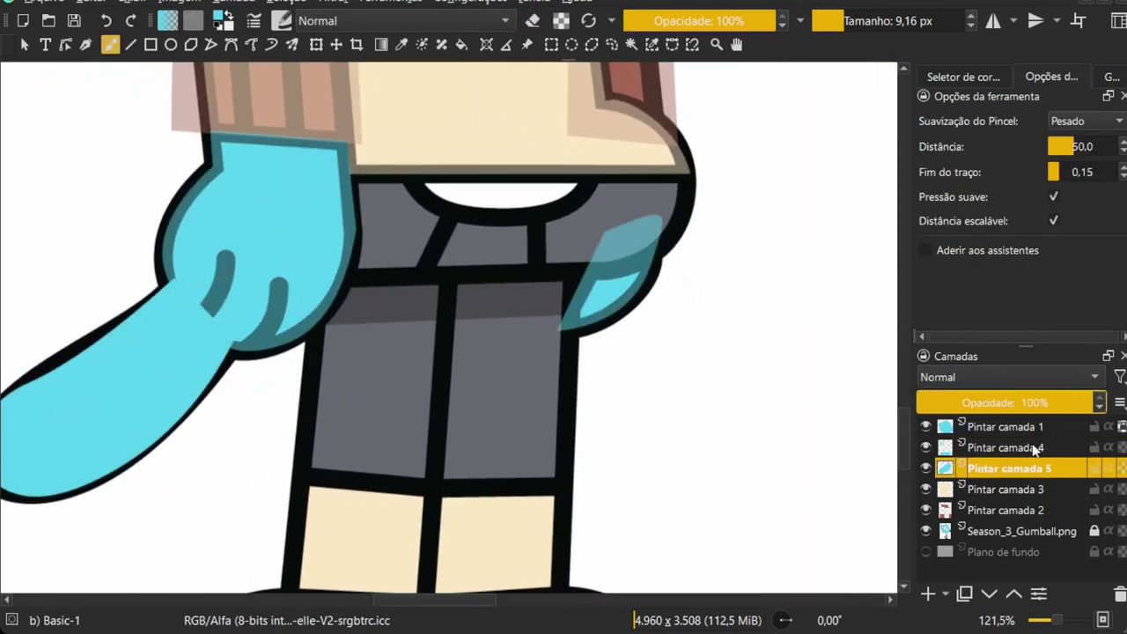
click(1009, 431)
key(Page_Down)
key(Page_Down)
key(Page_Up)
key(Page_Up)
scroll(854, 407, down, 5)
Switch to contiguous selection and move between Pintar camada 2 and Pintar camada 4
key(Page_Down)
key(Page_Down)
key(Page_Down)
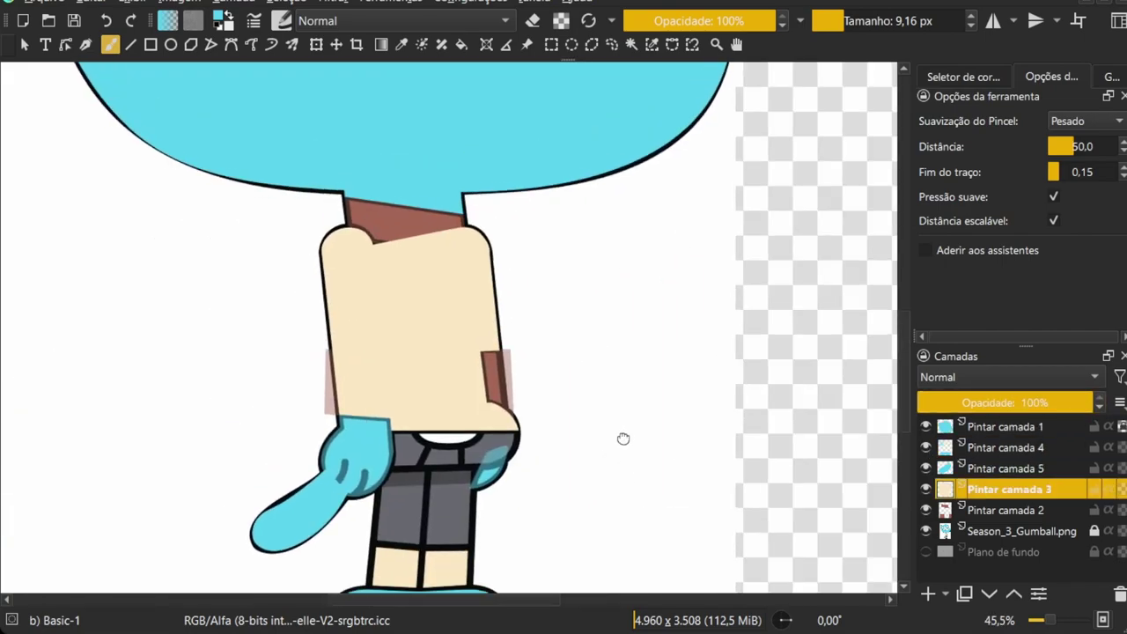
scroll(523, 321, up, 3)
key(ctrl+r)
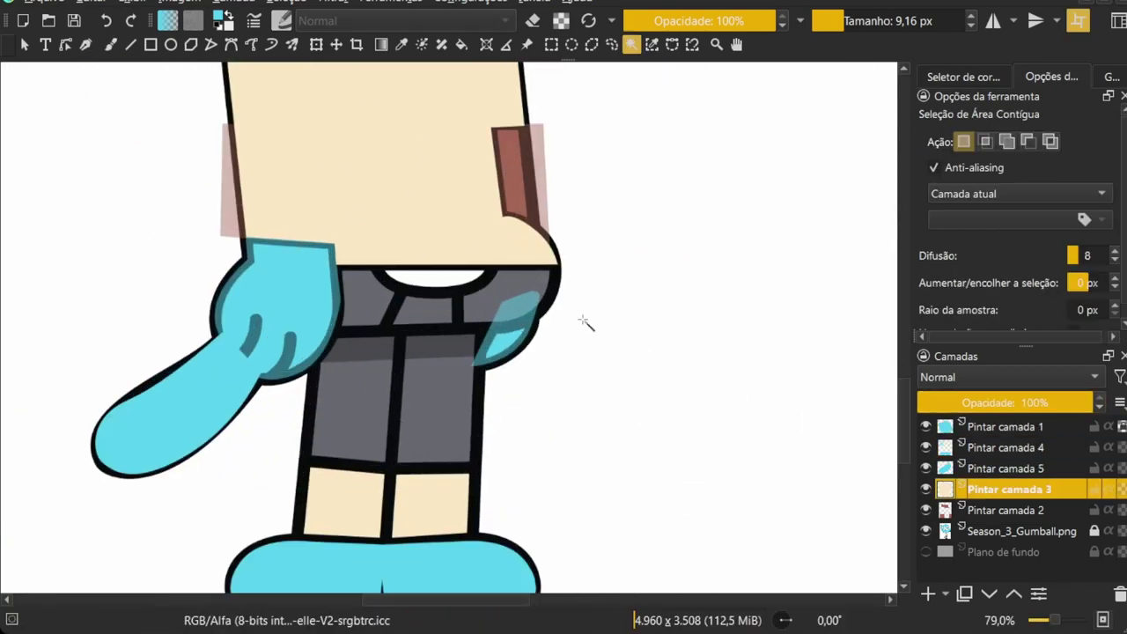
key(Page_Down)
scroll(533, 405, down, 2)
key(Page_Up)
key(Page_Up)
scroll(482, 347, up, 5)
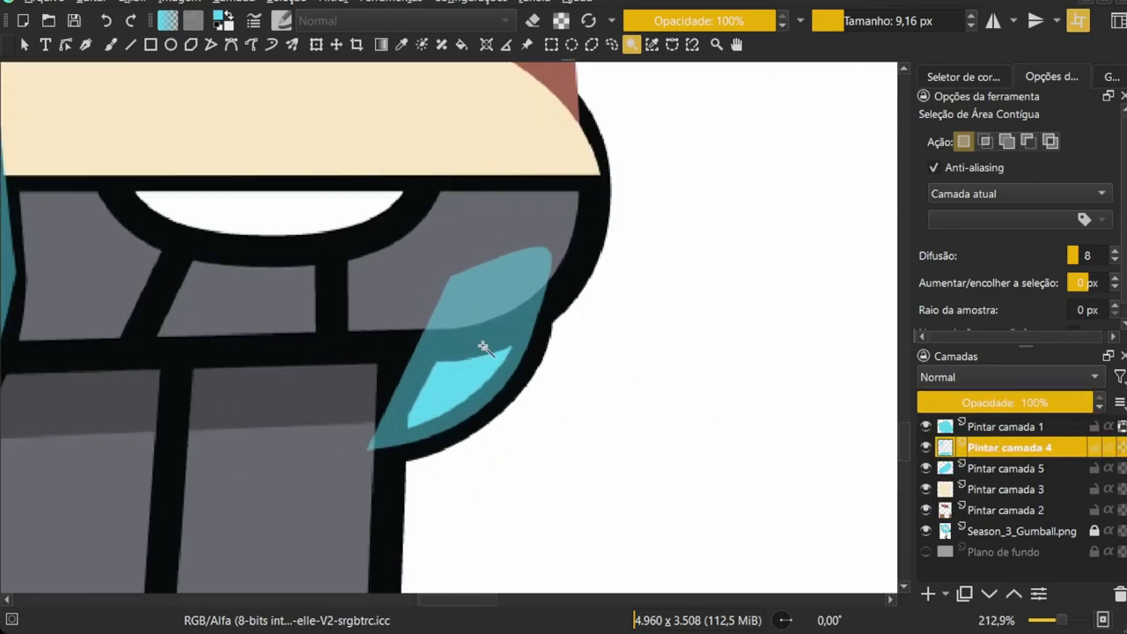
Fill the teal patch beside the right hand with teal and clear the selection
key(b)
key(e)
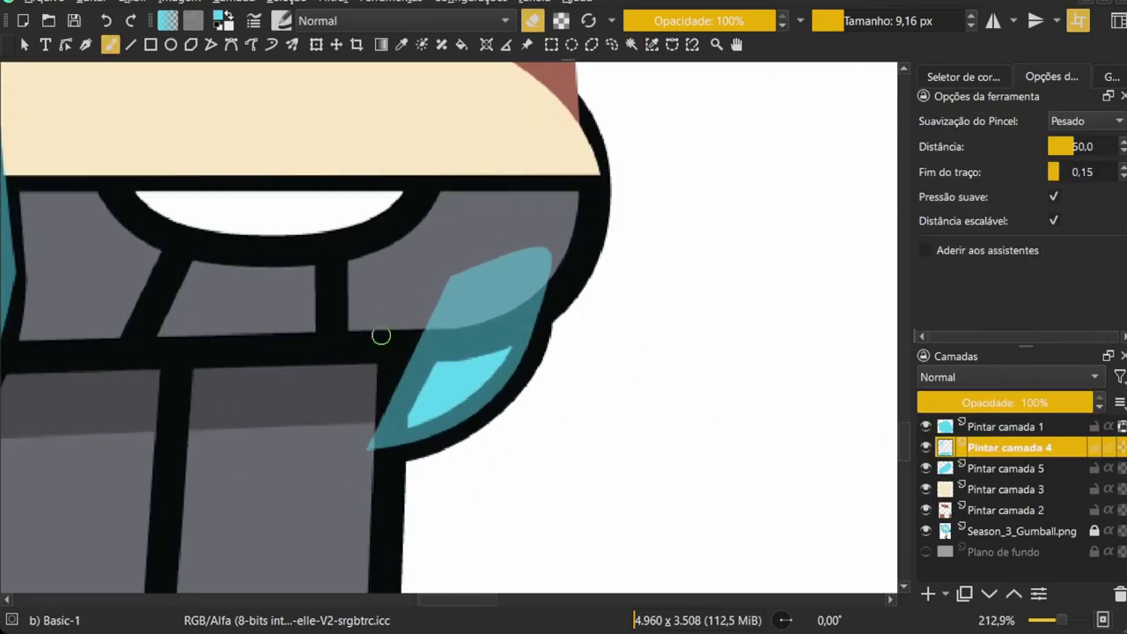
scroll(478, 308, down, 1)
key(ctrl+r)
click(480, 308)
key(e)
key(shift+BackSpace)
key(ctrl+shift+a)
Paint teal along the left arm's edge with the freehand brush
drag(126, 314, 410, 290)
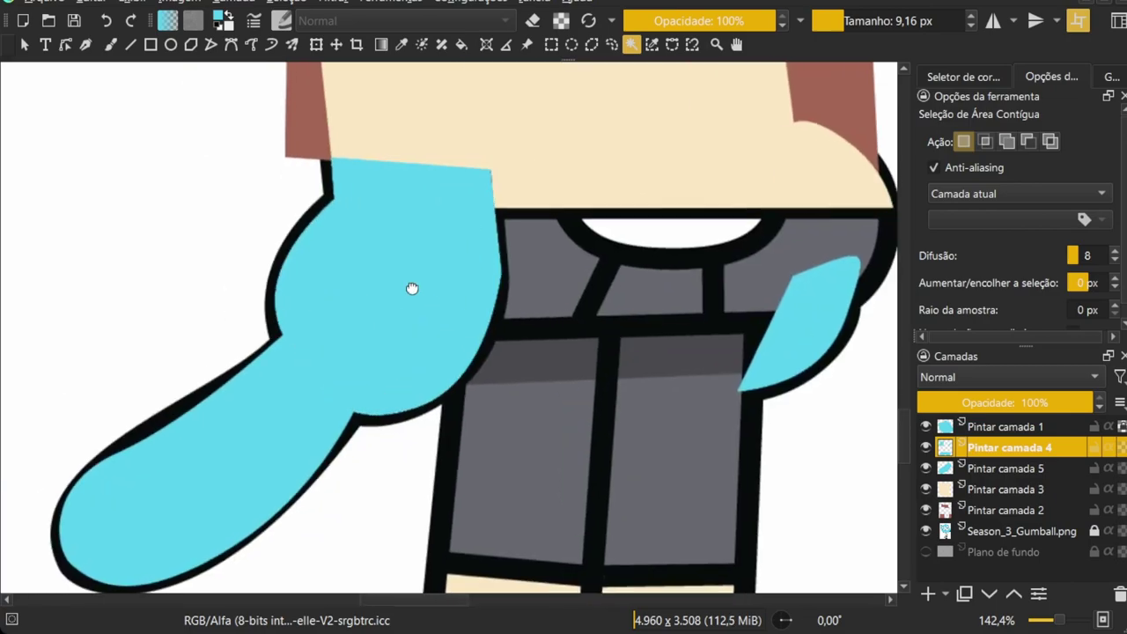
scroll(411, 290, down, 3)
scroll(307, 248, up, 3)
scroll(308, 248, up, 1)
key(b)
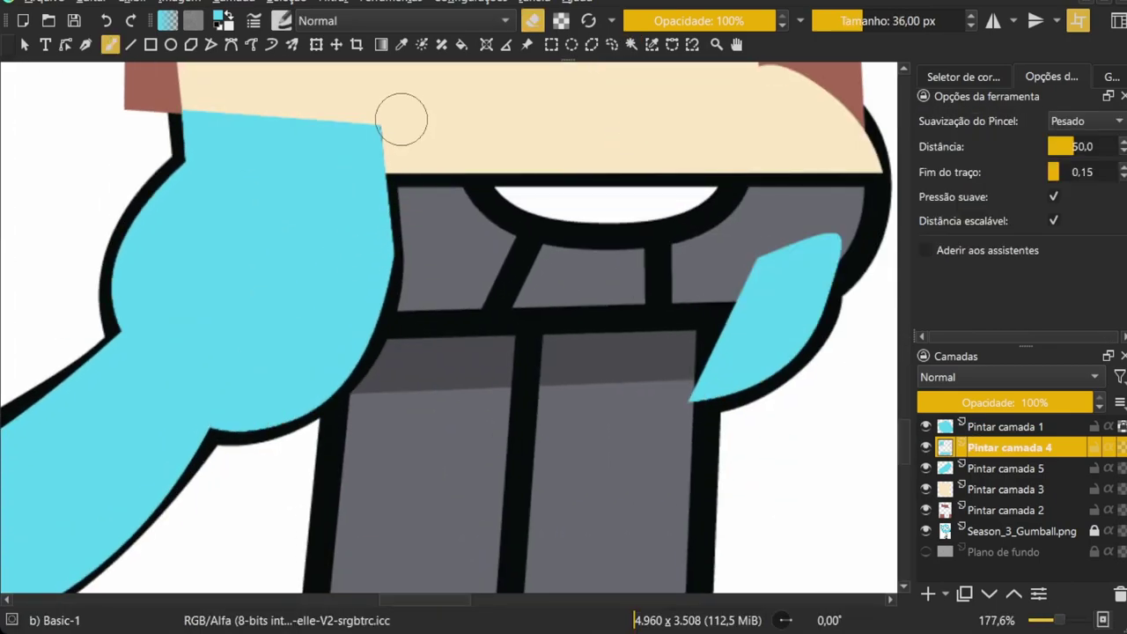
mouse_move(401, 120)
mouse_down()
mouse_move(415, 319)
mouse_move(414, 237)
mouse_up()
scroll(415, 237, down, 3)
scroll(415, 264, down, 1)
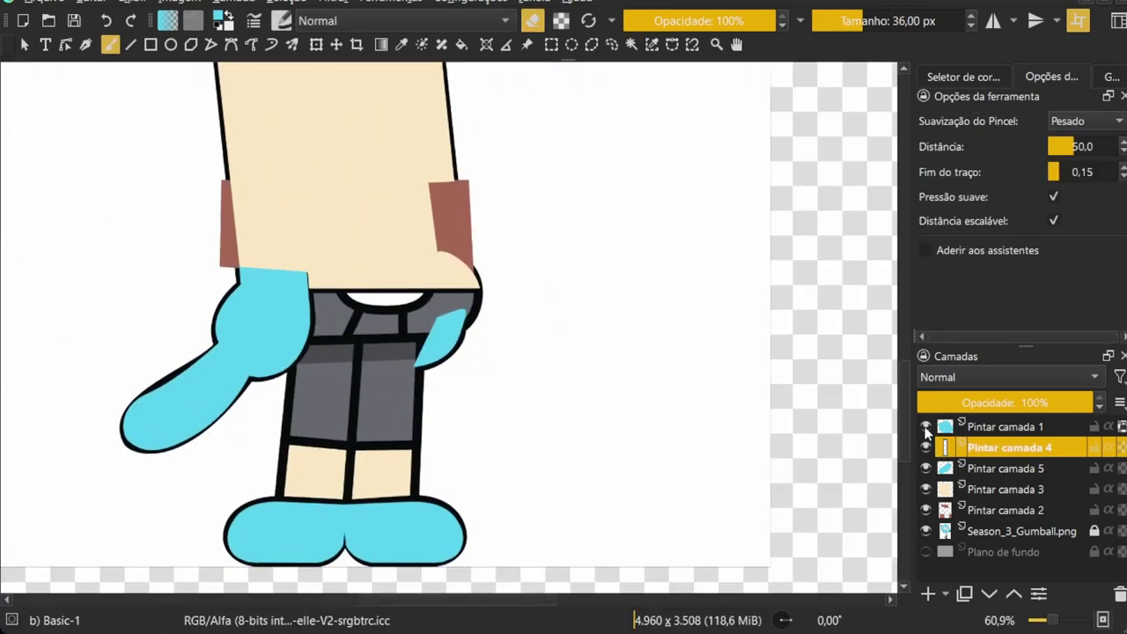
scroll(440, 385, up, 2)
Cycle through Pintar camada 1, 5, 3 and 2, ending on Pintar camada 4
click(1009, 426)
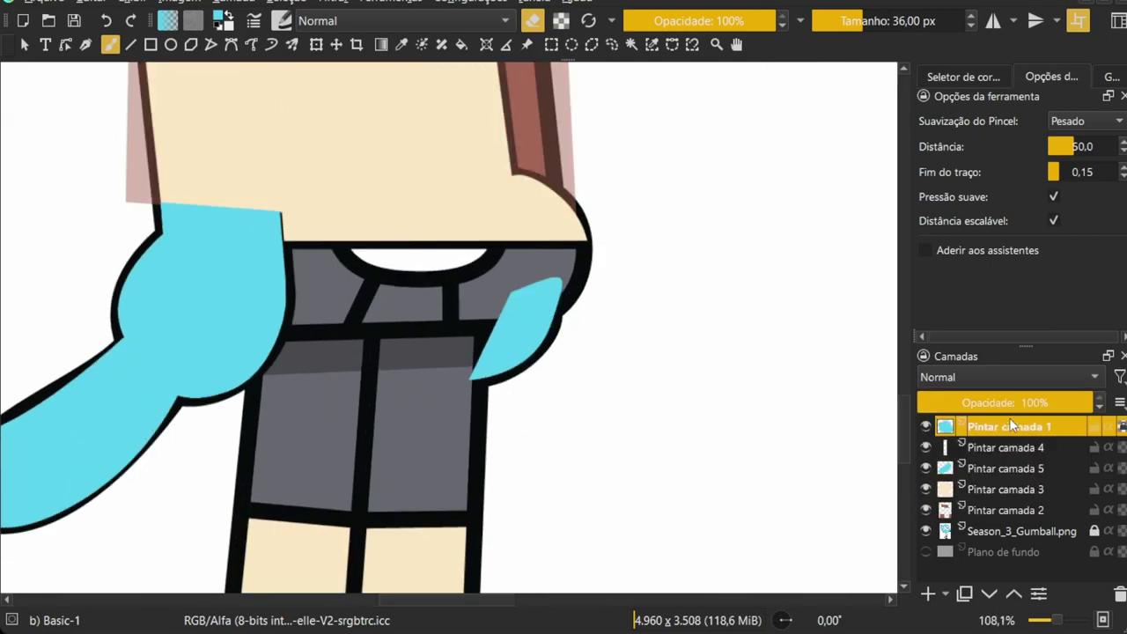
click(1004, 469)
click(1004, 488)
click(996, 509)
click(959, 468)
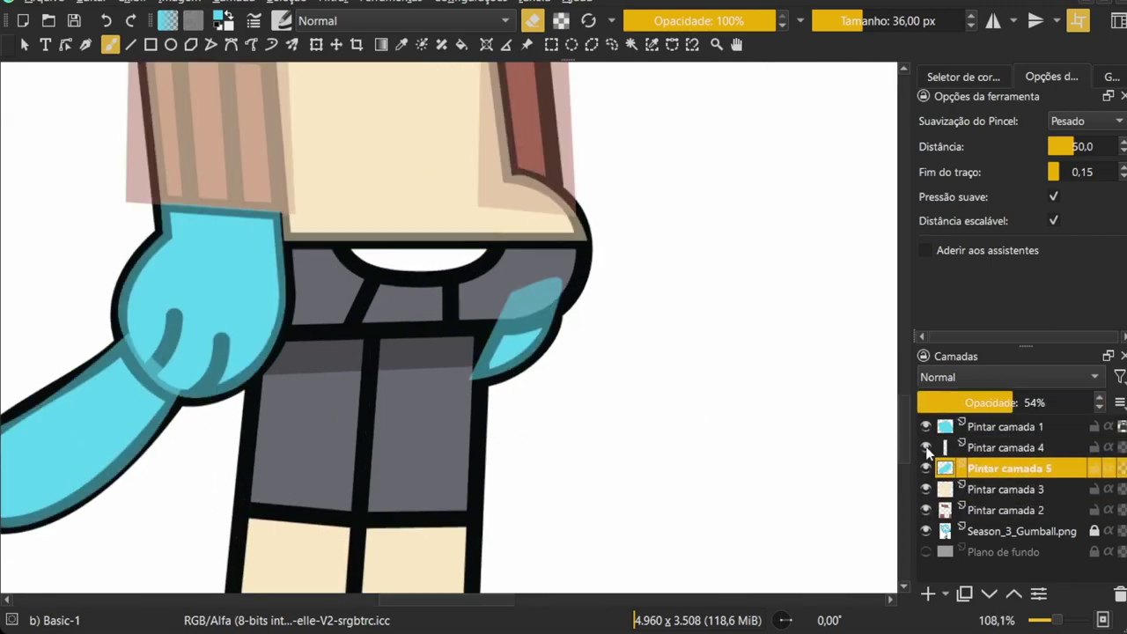
click(1003, 447)
scroll(528, 327, down, 3)
scroll(528, 326, down, 4)
scroll(528, 327, up, 3)
scroll(382, 363, up, 3)
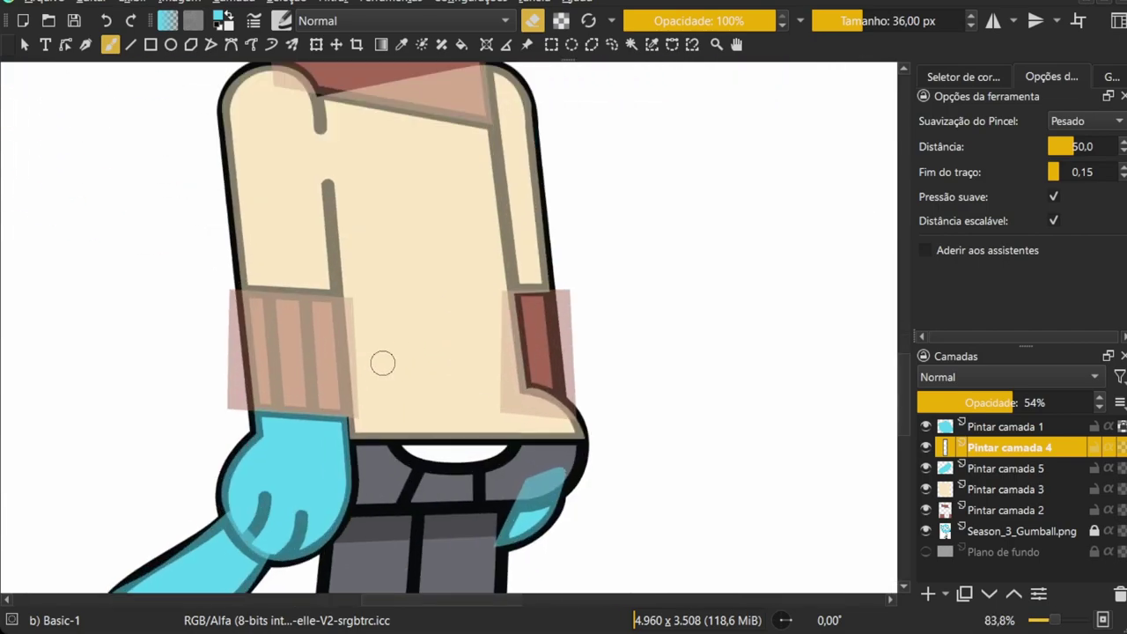
scroll(392, 300, up, 2)
On a new layer, path-select the waistband and fill it with a dark colour
key(Insert)
click(672, 44)
scroll(661, 88, up, 3)
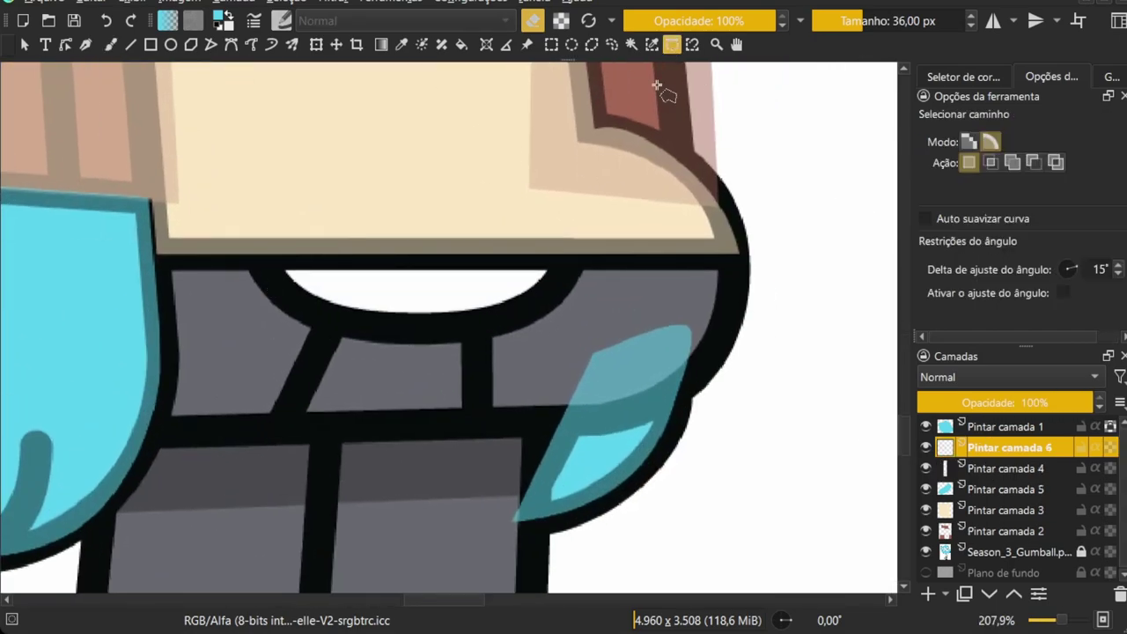
scroll(211, 403, down, 2)
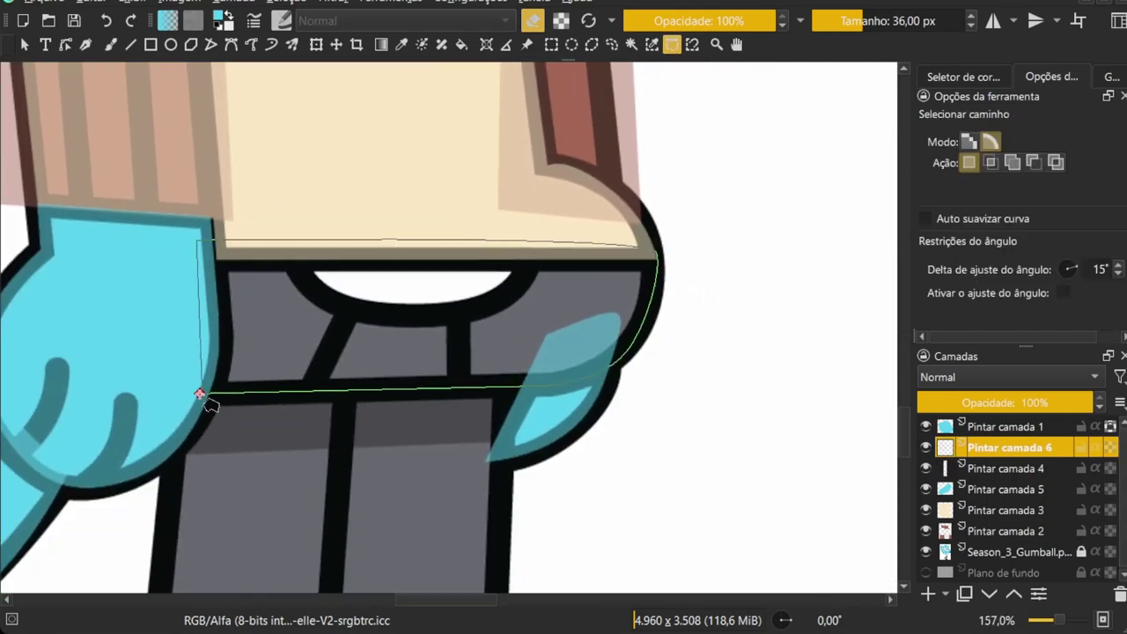
click(200, 395)
key(b)
key(shift+BackSpace)
On Pintar camada 4, draw a freehand selection around the hand and return to the brush
click(1009, 402)
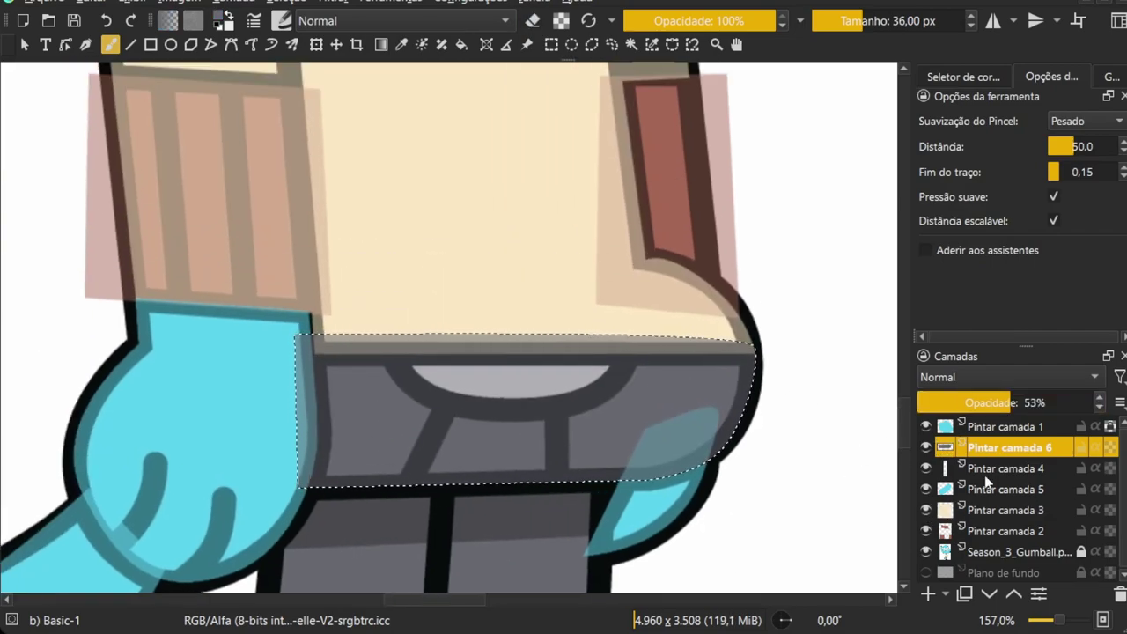
click(1009, 468)
drag(357, 224, 54, 480)
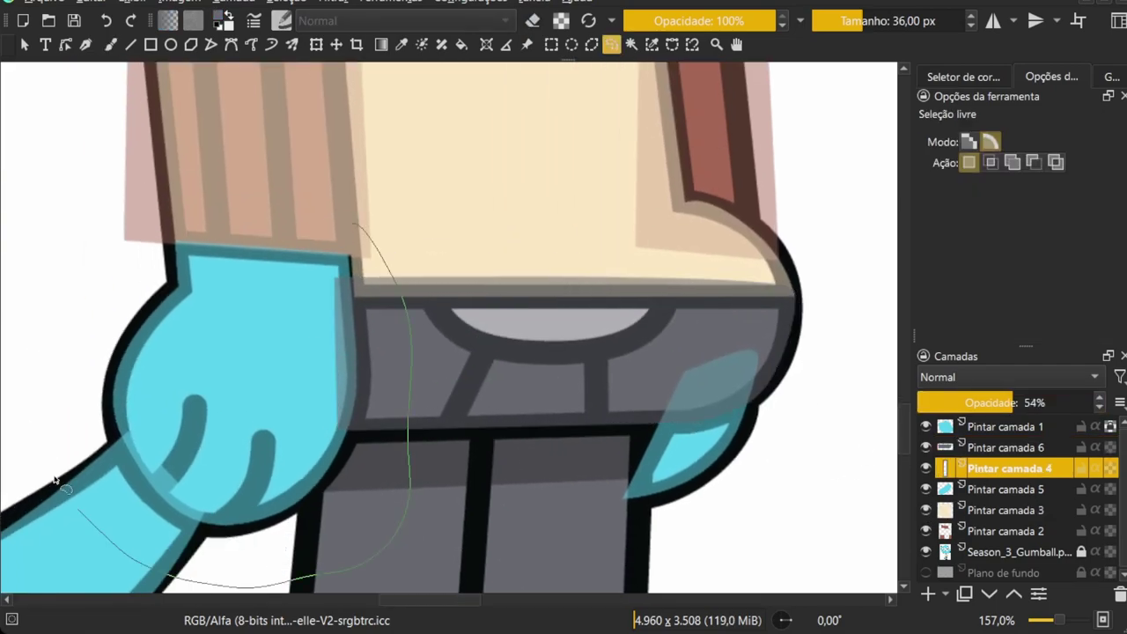
key(b)
scroll(432, 490, down, 4)
scroll(493, 278, up, 2)
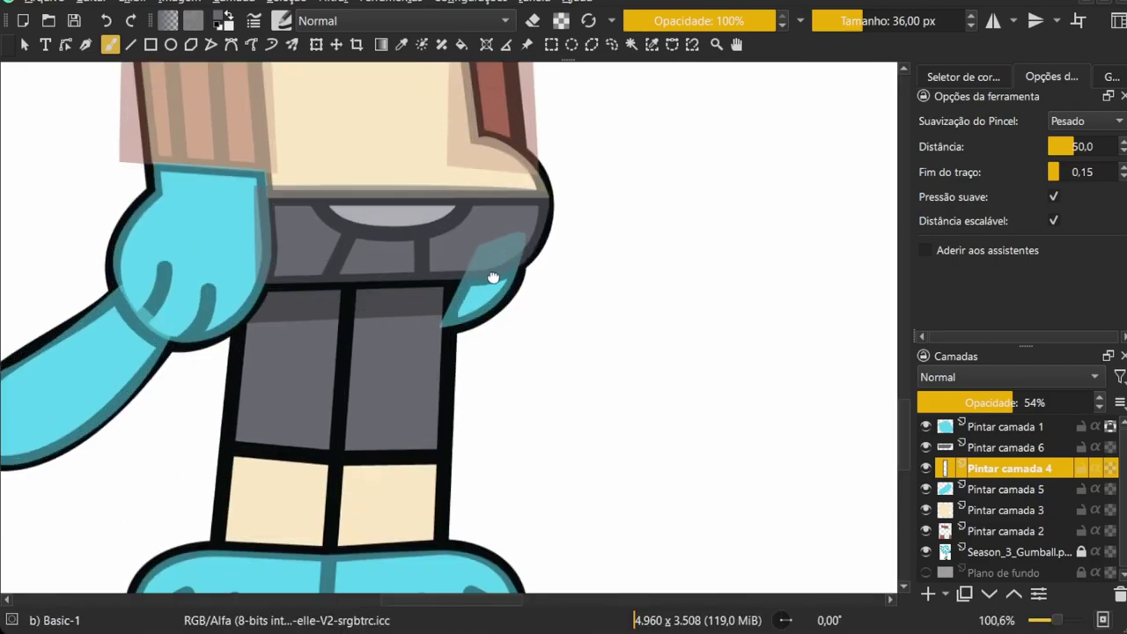
scroll(226, 284, up, 1)
scroll(226, 284, up, 1)
scroll(226, 284, up, 2)
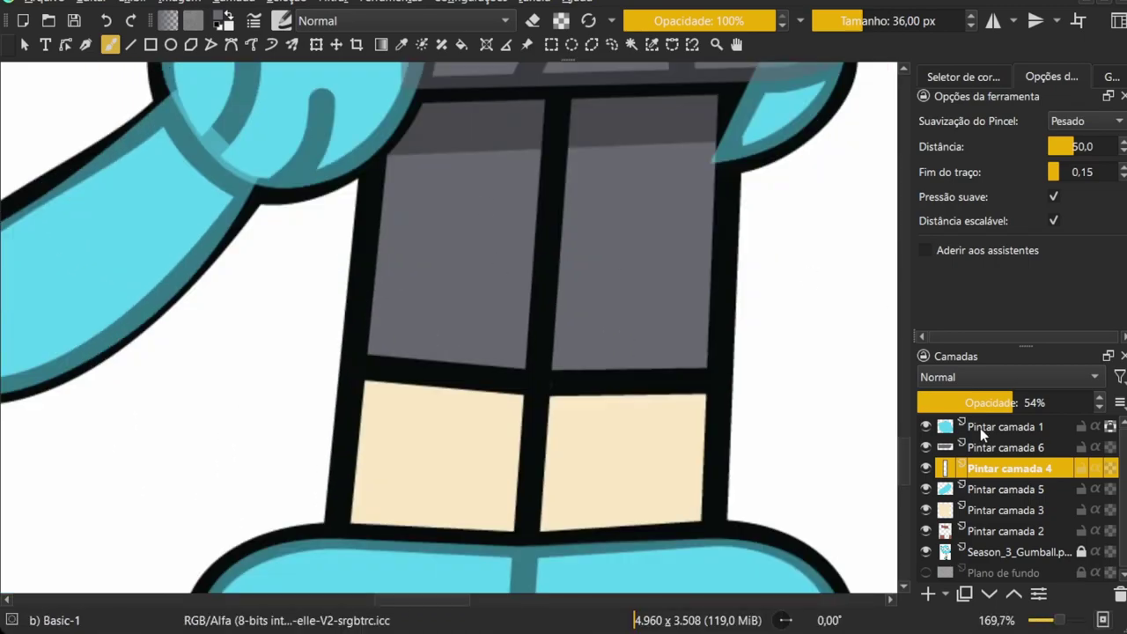
Add two new empty layers and enlarge the brush to about 123 px
key(Insert)
scroll(558, 231, down, 5)
scroll(558, 231, up, 1)
scroll(293, 328, up, 4)
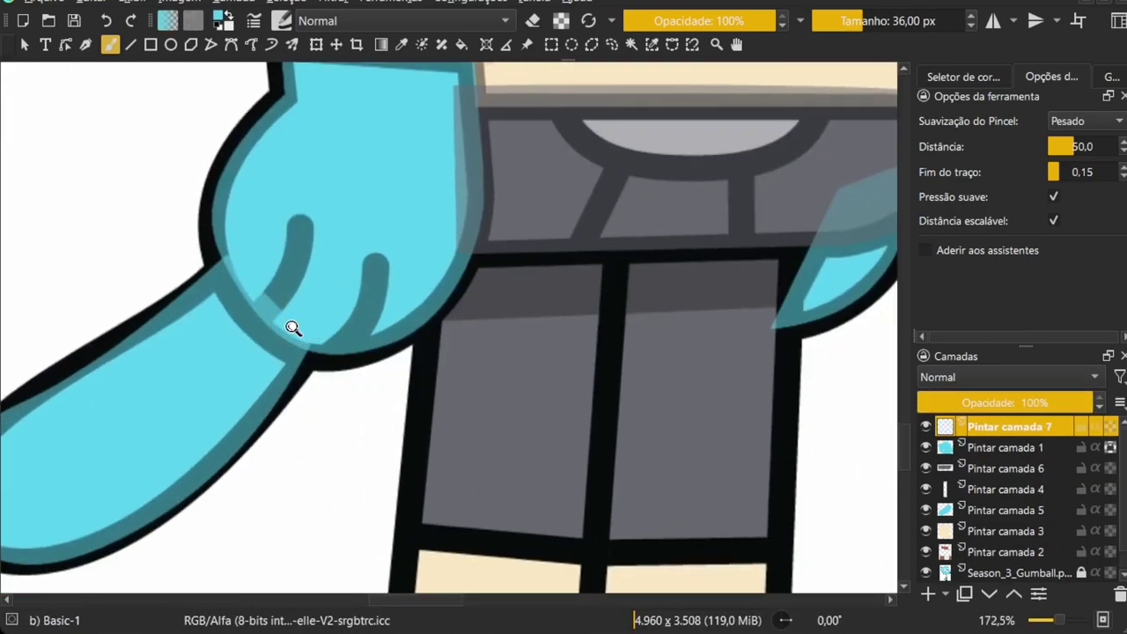
scroll(293, 327, down, 2)
drag(304, 280, 370, 280)
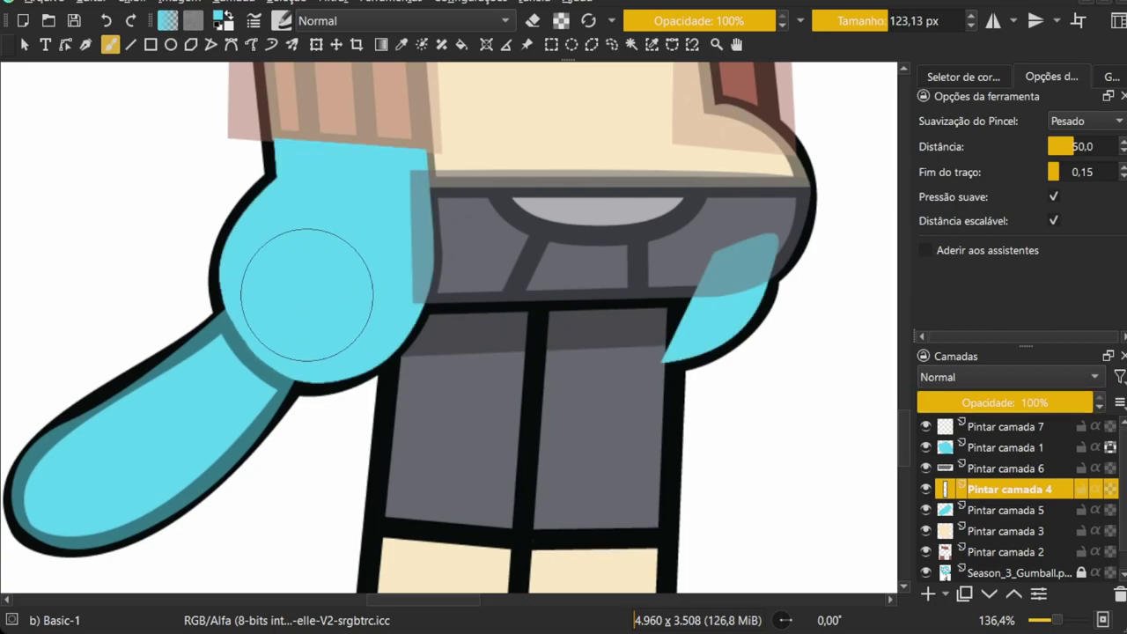
scroll(304, 321, down, 5)
scroll(373, 319, up, 3)
key(Insert)
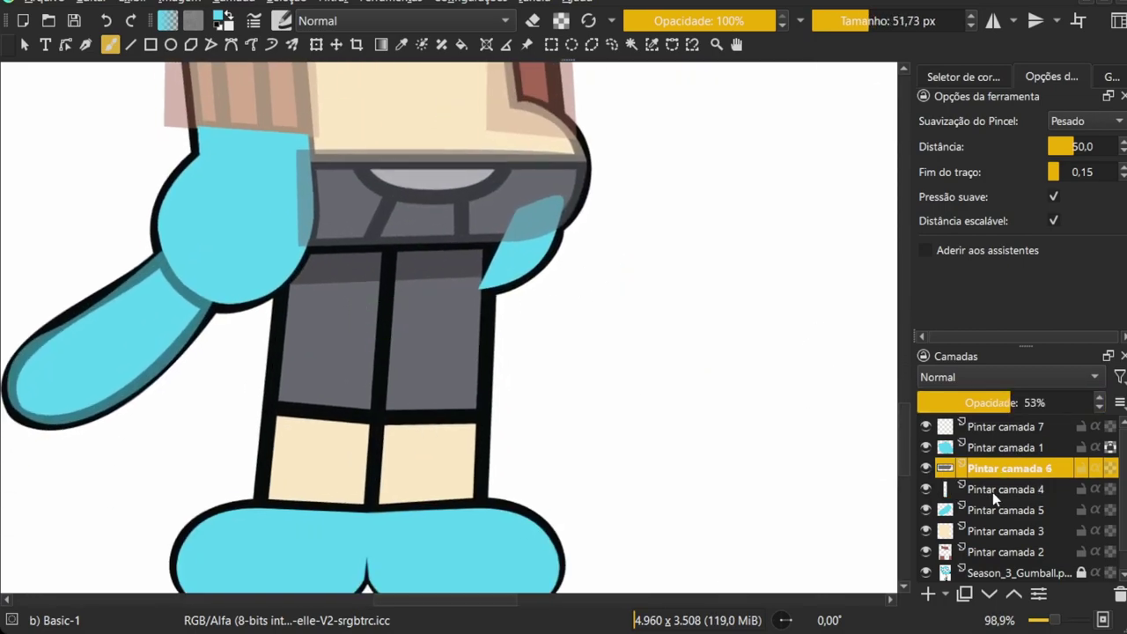
Path-select the upper pant legs, fill them grey, and hide Pintar camada 8
key(shift+b)
click(286, 258)
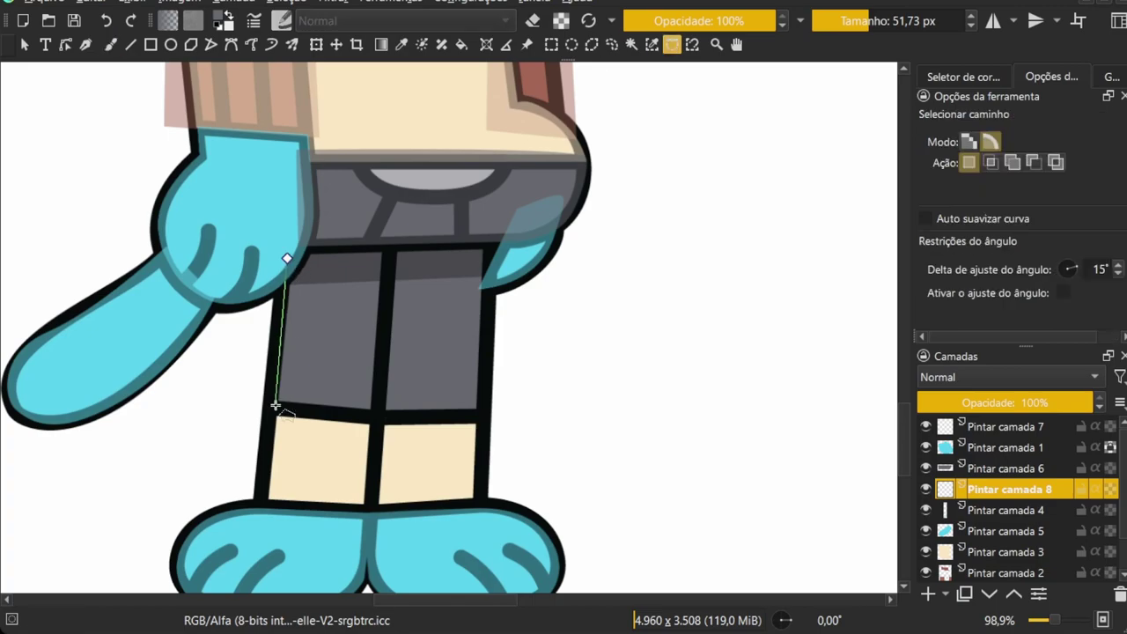
click(285, 242)
key(BackSpace)
click(925, 491)
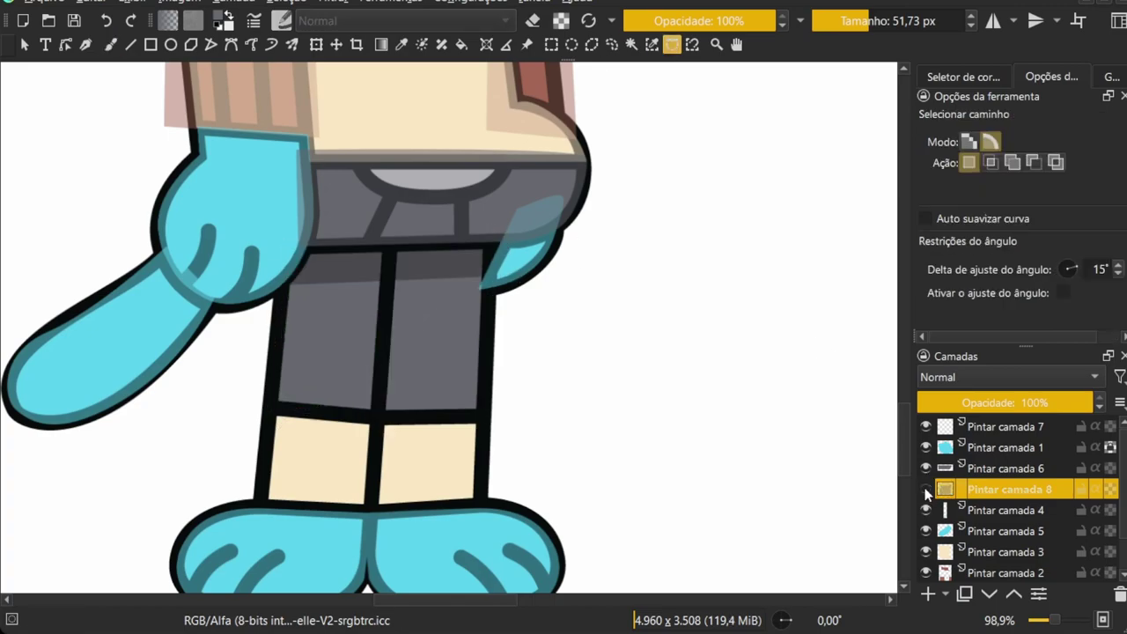
scroll(760, 451, down, 3)
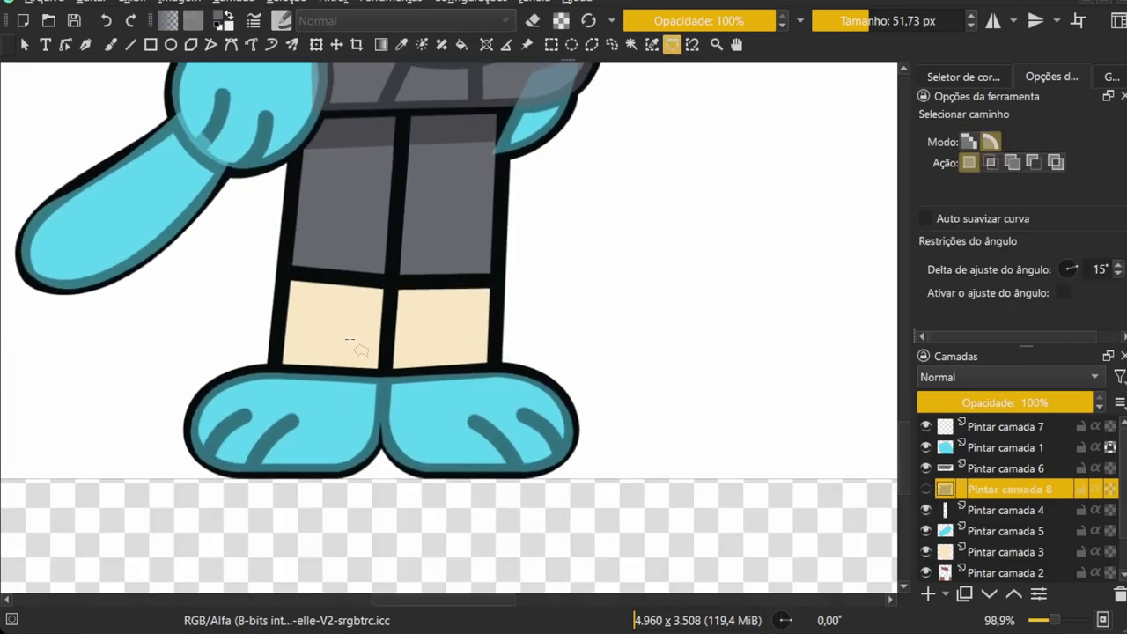
scroll(349, 340, up, 4)
scroll(372, 352, down, 2)
scroll(1005, 493, down, 1)
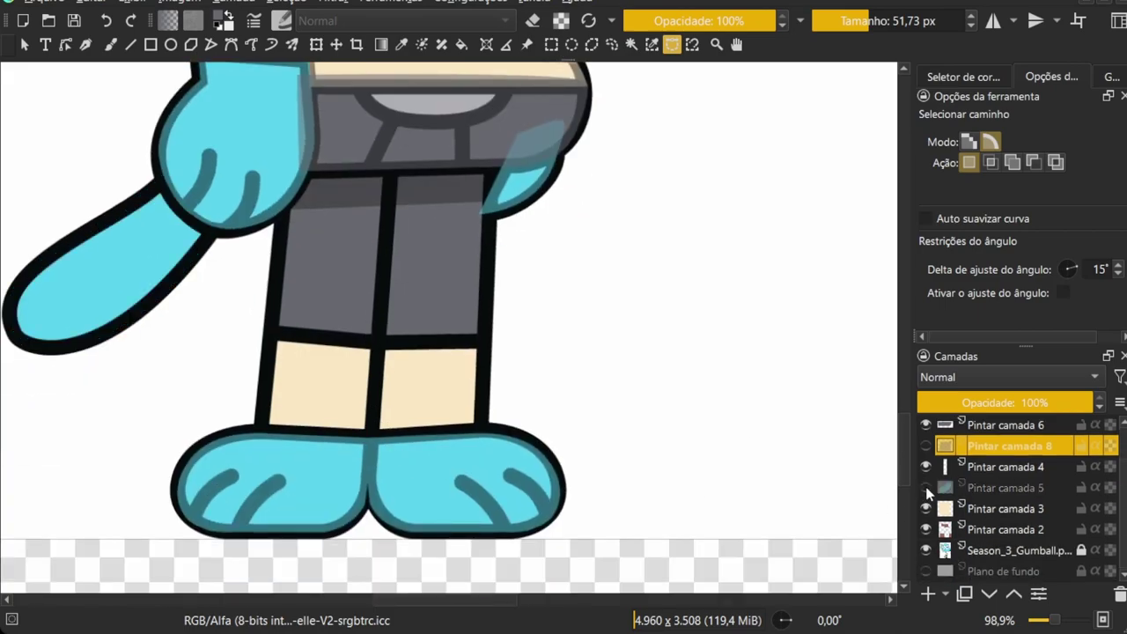
On Pintar camada 4, compare the shading layer at full and half opacity via undo/redo
click(1005, 466)
scroll(468, 410, up, 3)
key(b)
key(ctrl+z)
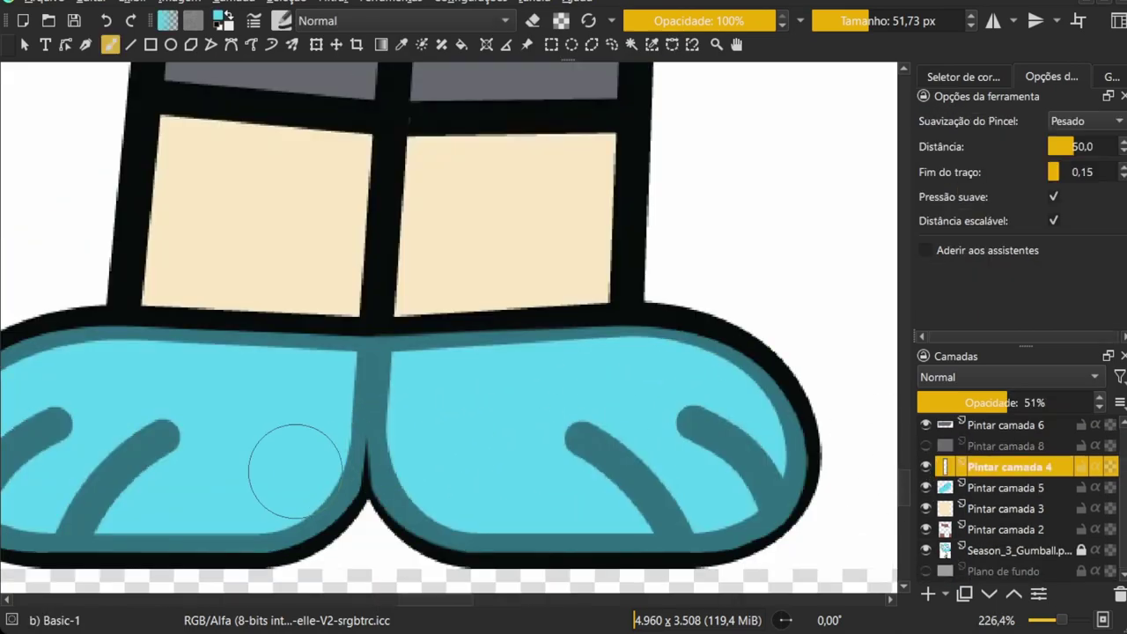
key(ctrl+z)
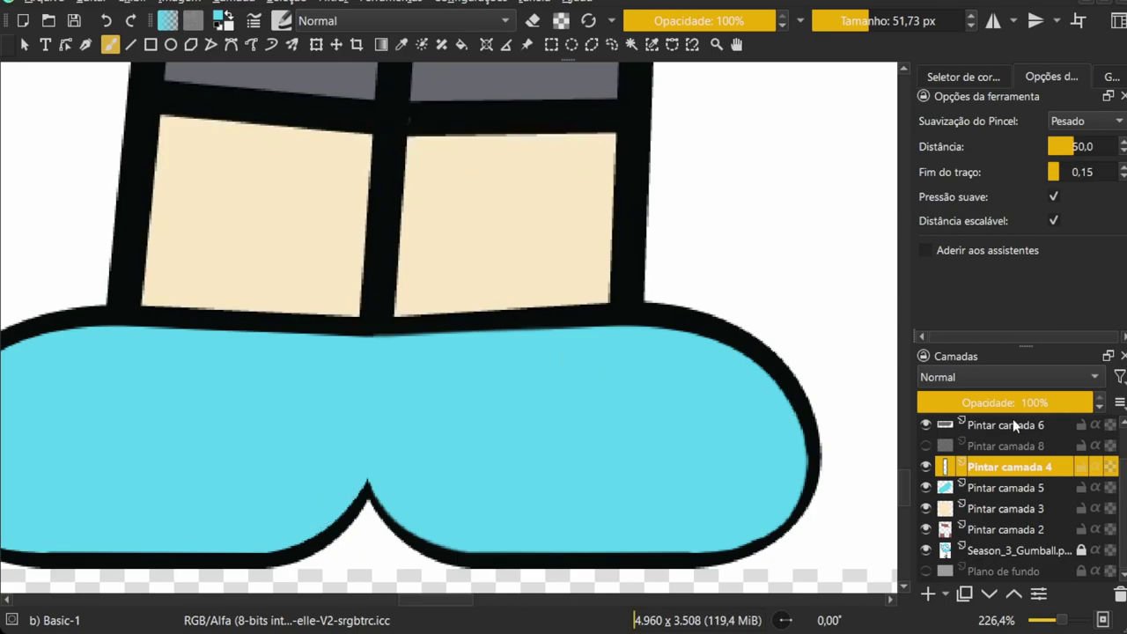
key(ctrl+shift+z)
Drag Pintar camada 8 below Pintar camada 4, hide it, and shrink the brush to about 24 px
scroll(616, 401, down, 2)
scroll(550, 386, down, 1)
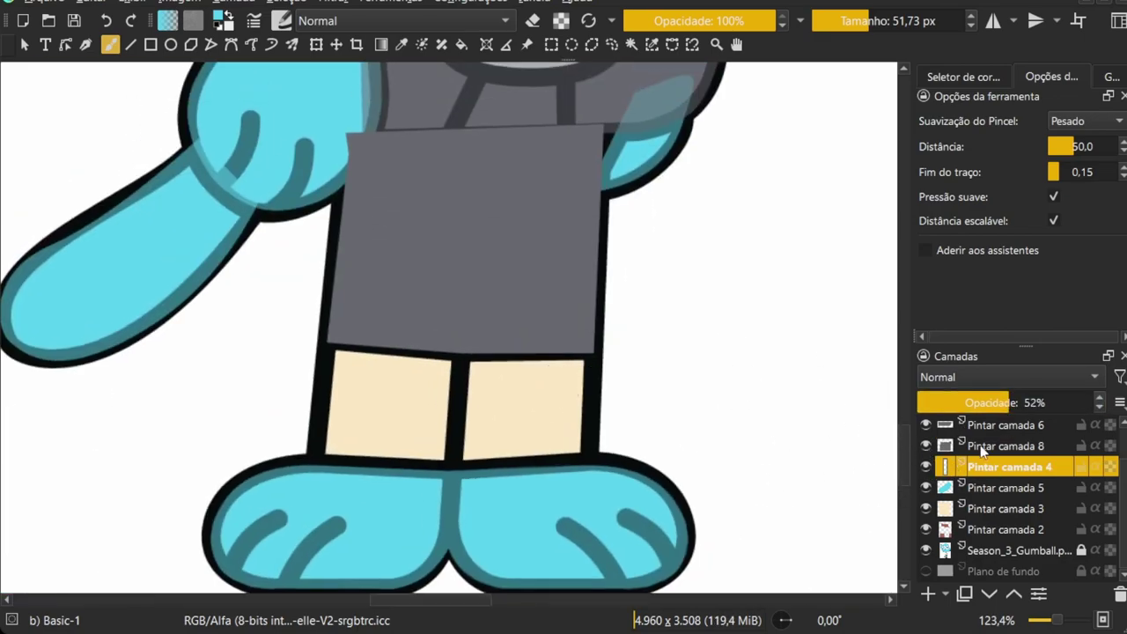
drag(981, 447, 991, 472)
click(926, 466)
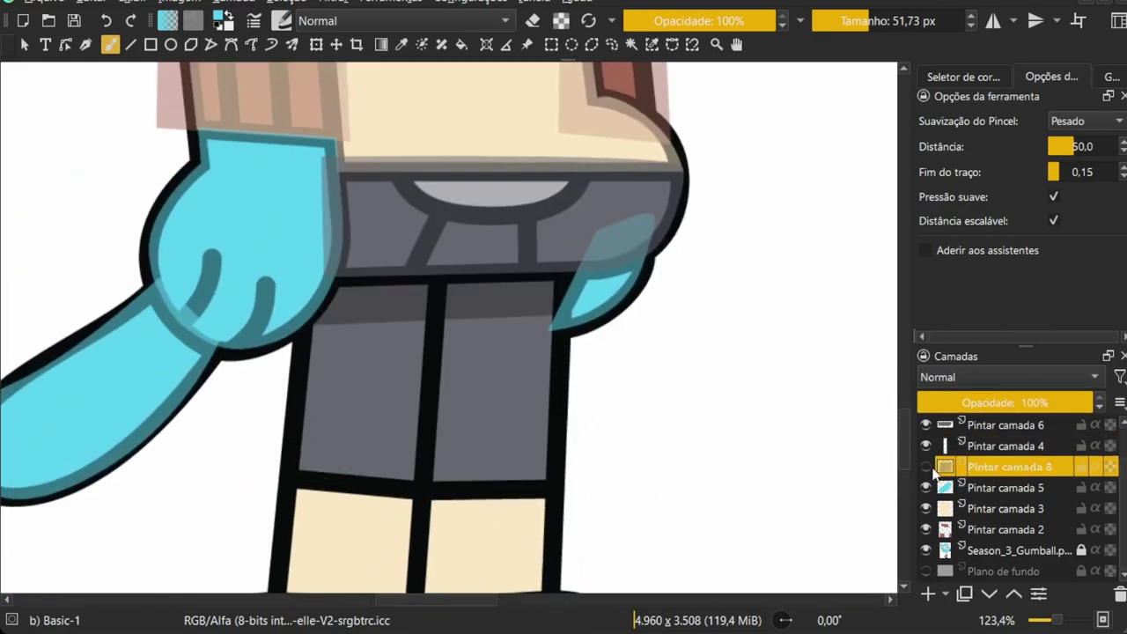
click(1004, 445)
scroll(558, 302, up, 4)
key(bracketleft)
key(bracketleft)
key(bracketleft)
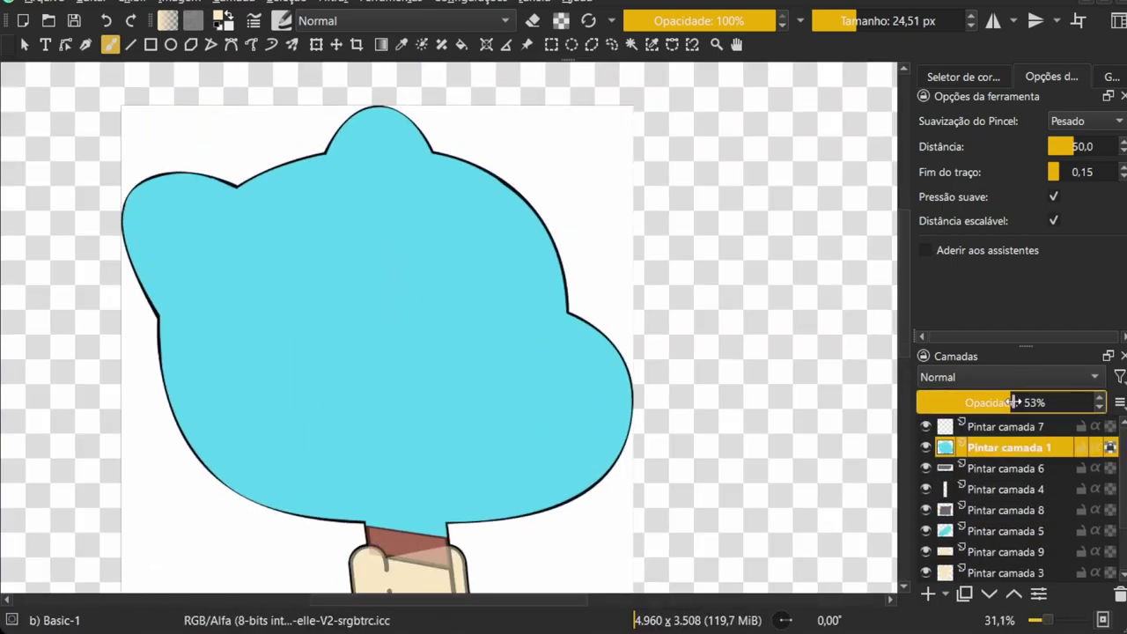
Fill the left eyeball pale with an elliptical selection and copy it onto the right eye
key(j)
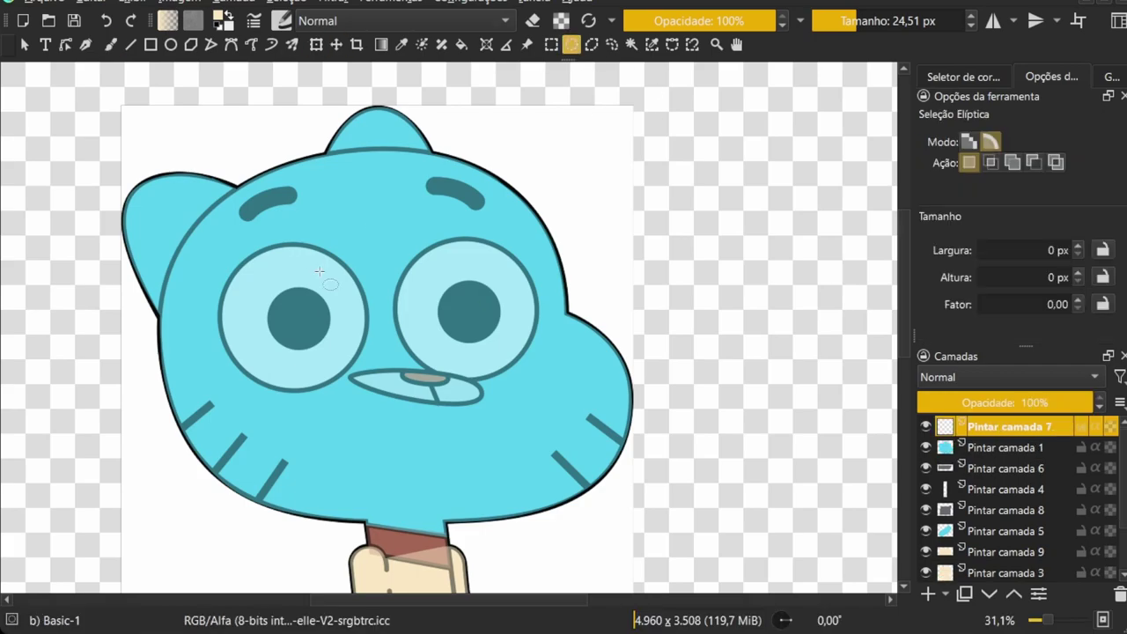
scroll(394, 305, up, 2)
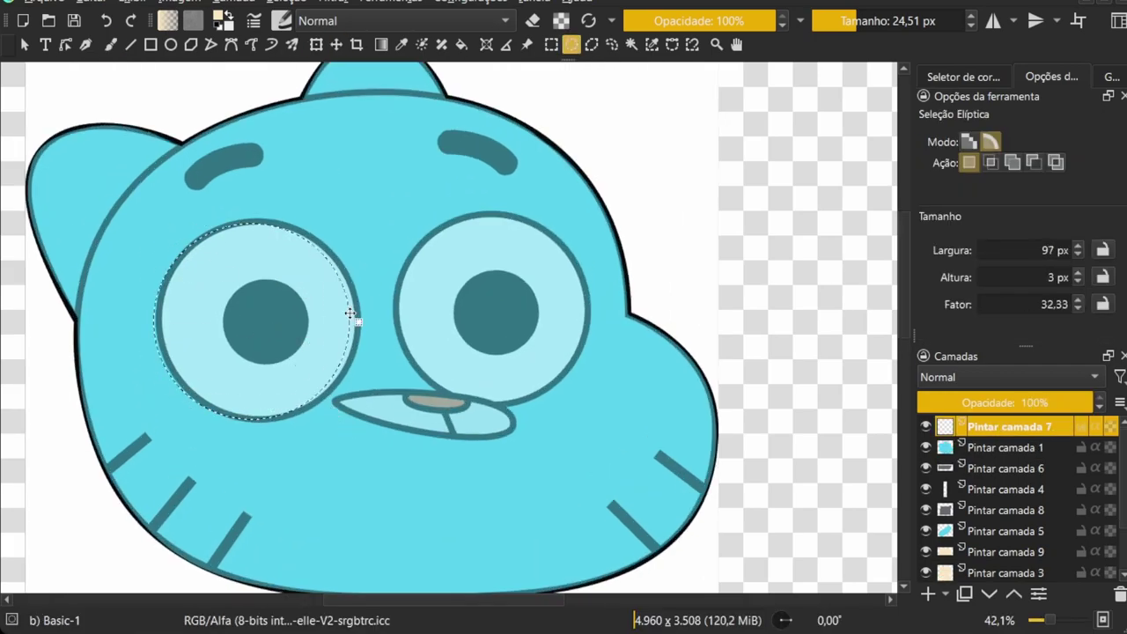
key(ctrl+j)
key(t)
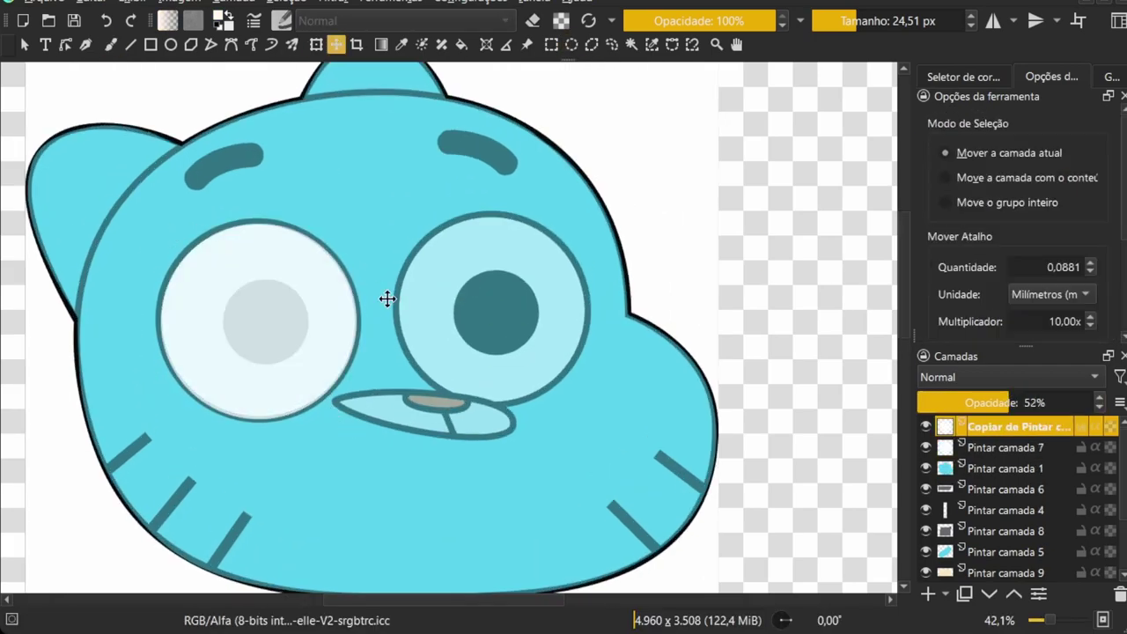
drag(309, 333, 543, 322)
key(ctrl+t)
key(b)
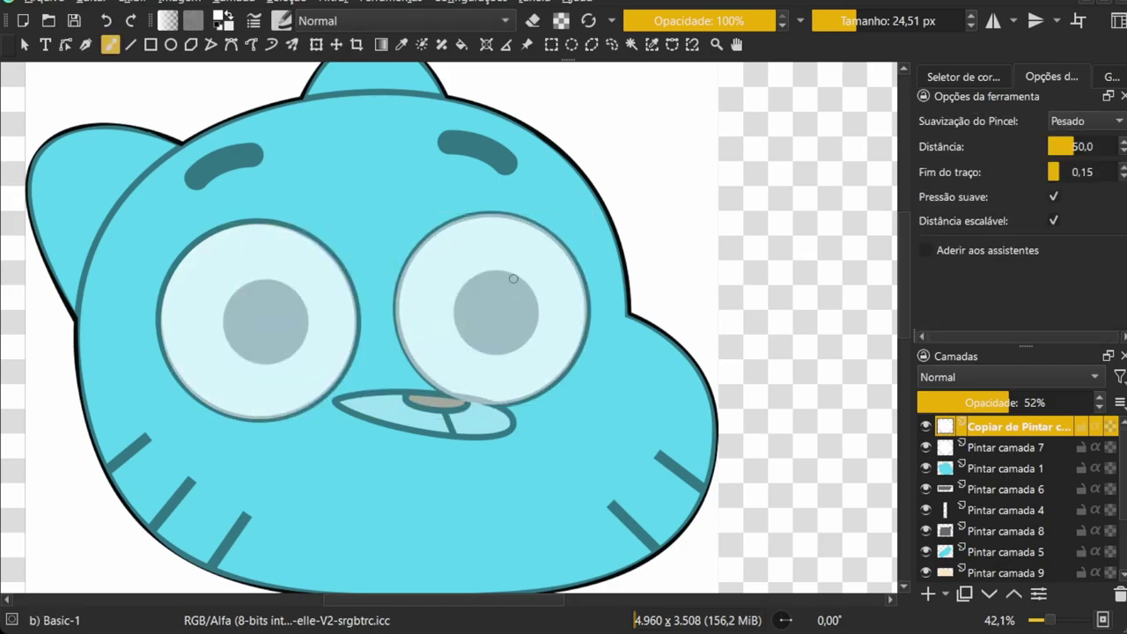
Group the eyeball layers into Agrupar 10 and select its paint layer
click(672, 44)
key(ctrl+g)
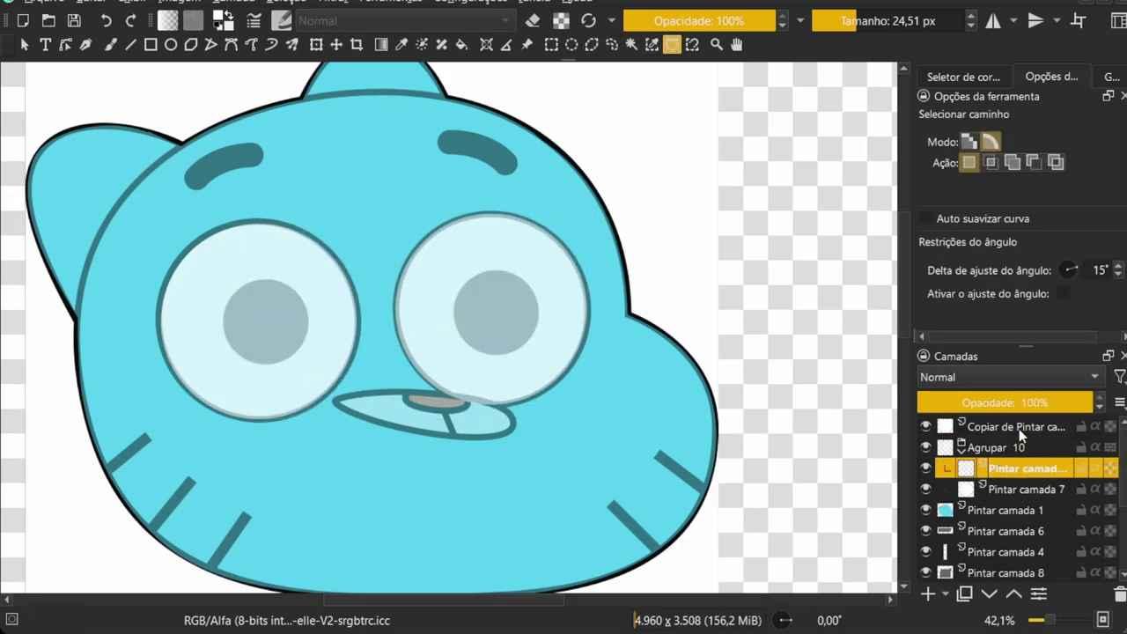
key(ctrl+g)
click(1039, 489)
Fill the left pupil dark grey, copy it onto the right eye, and group it as Agrupar 13
key(j)
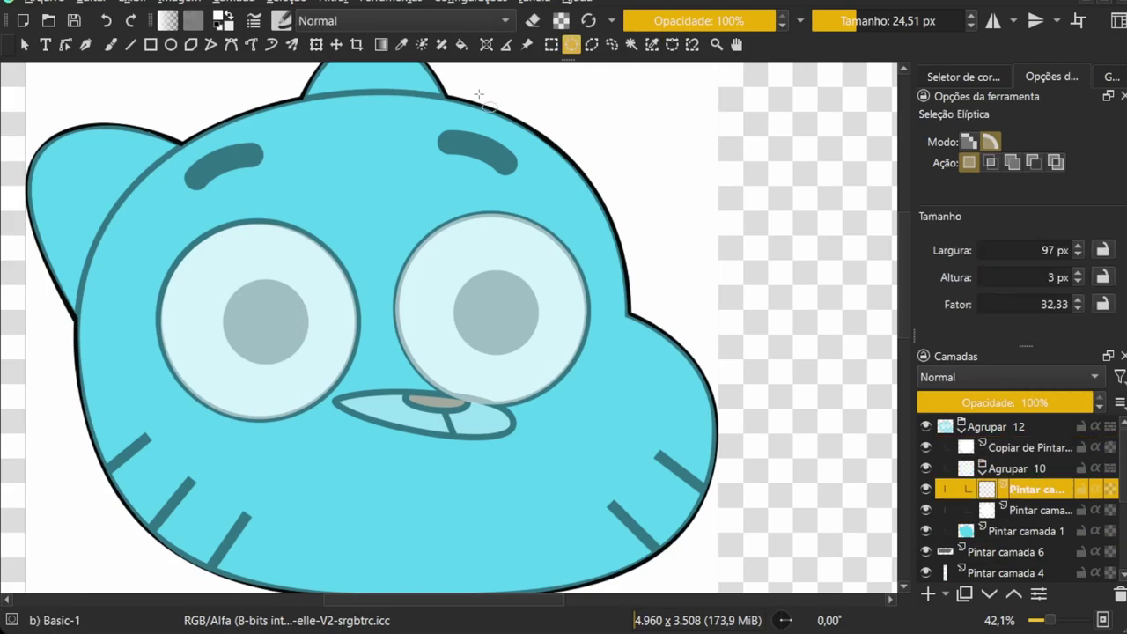
key(ctrl+comma)
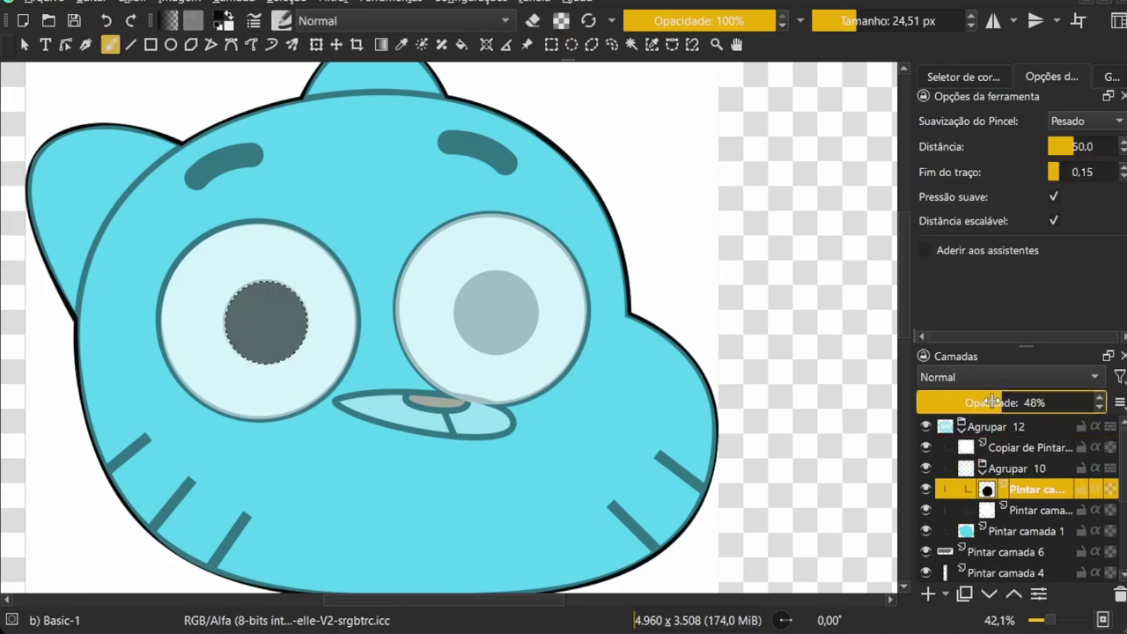
key(shift+ctrl+d)
key(m)
drag(281, 322, 510, 307)
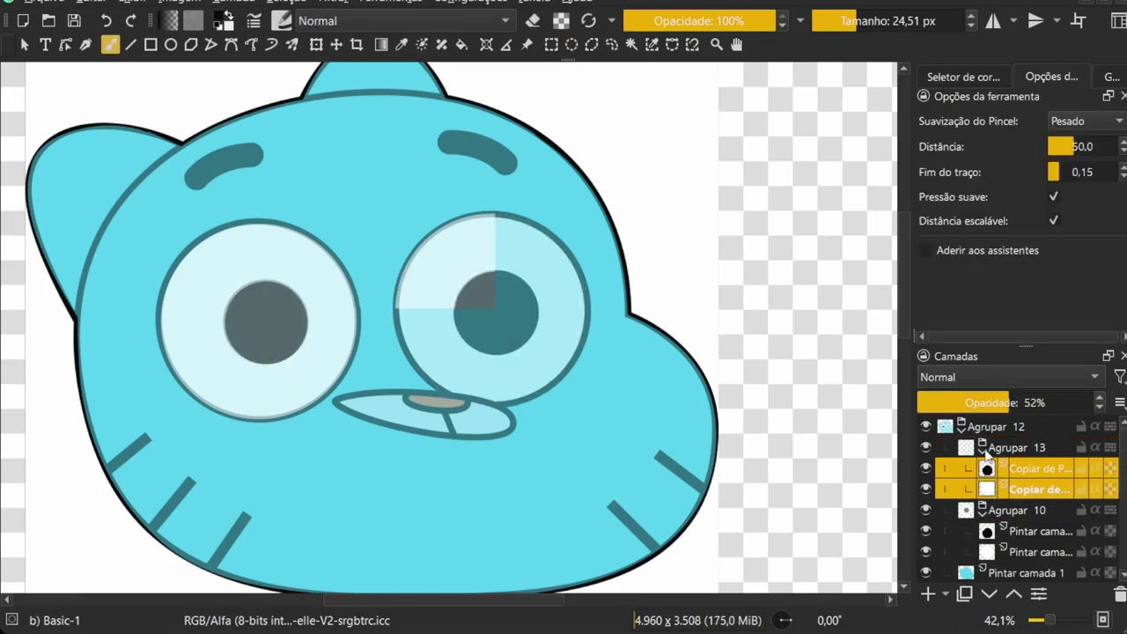
key(ctrl+g)
key(Insert)
scroll(253, 385, up, 3)
scroll(254, 385, up, 2)
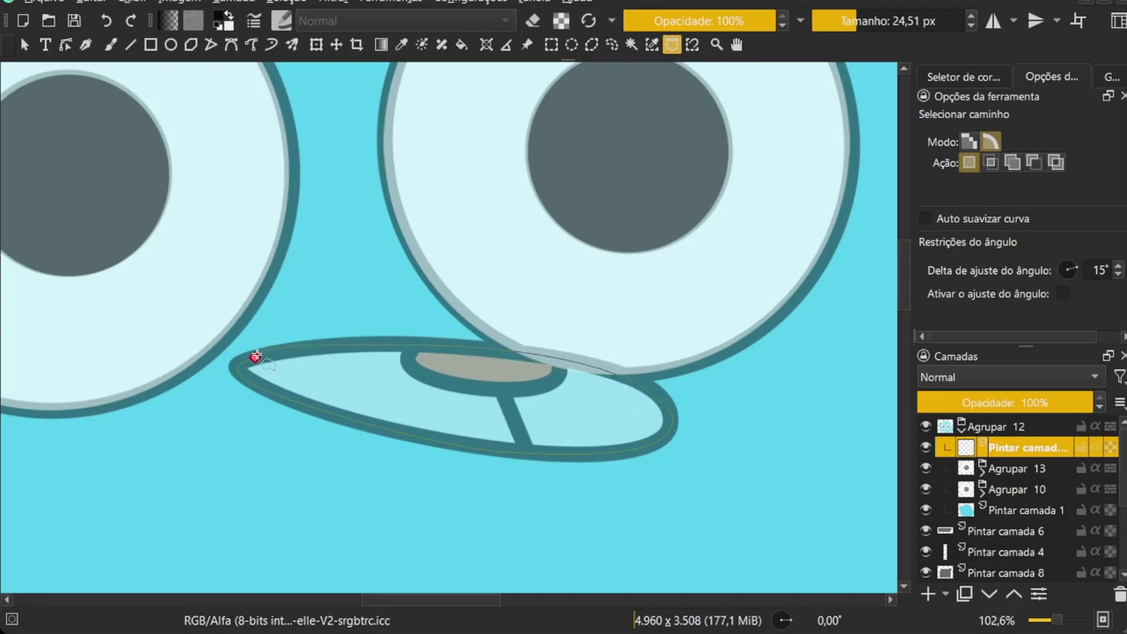
Fill the mouth selection with a light colour and clear the selection
click(237, 365)
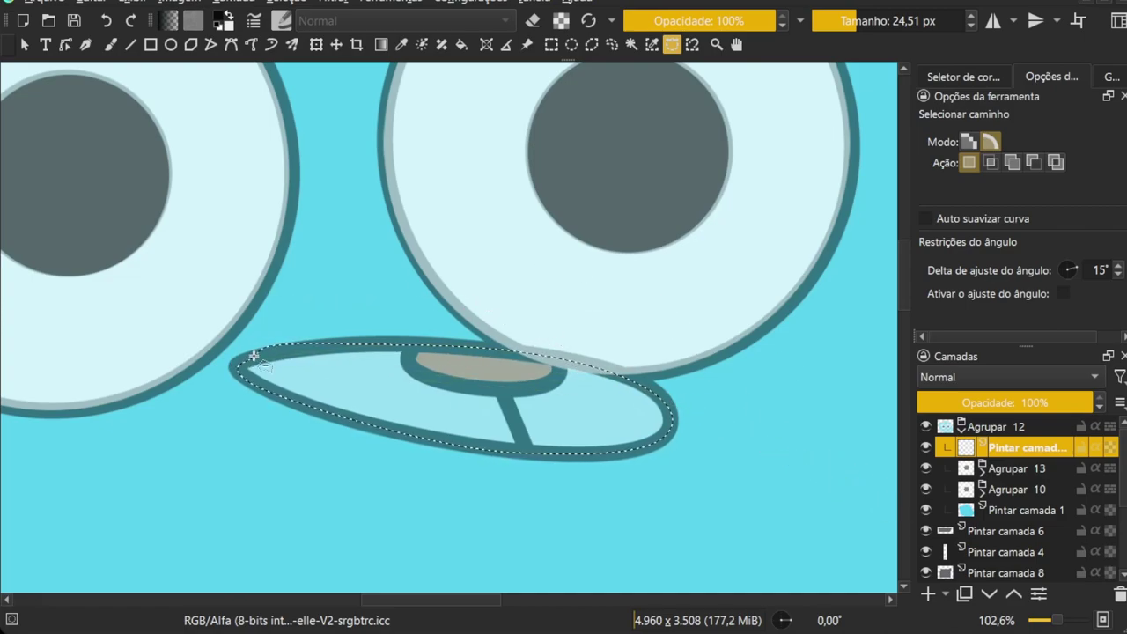
key(b)
key(BackSpace)
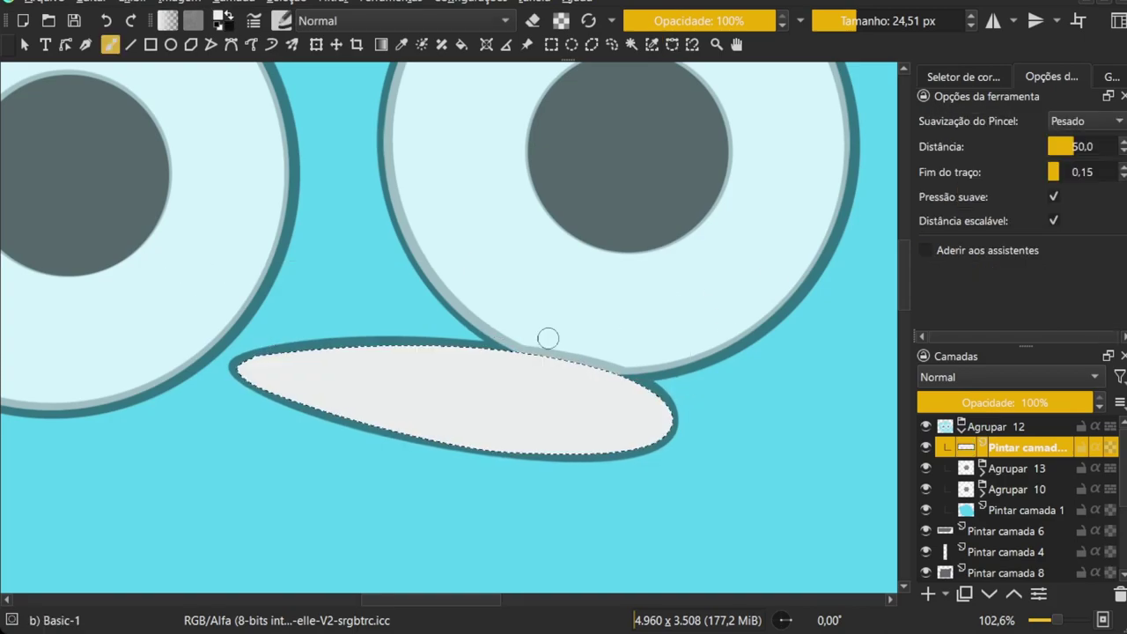
key(j)
key(ctrl+shift+a)
On a new layer, fill an oval over the tooth with orange
key(Insert)
drag(388, 287, 477, 314)
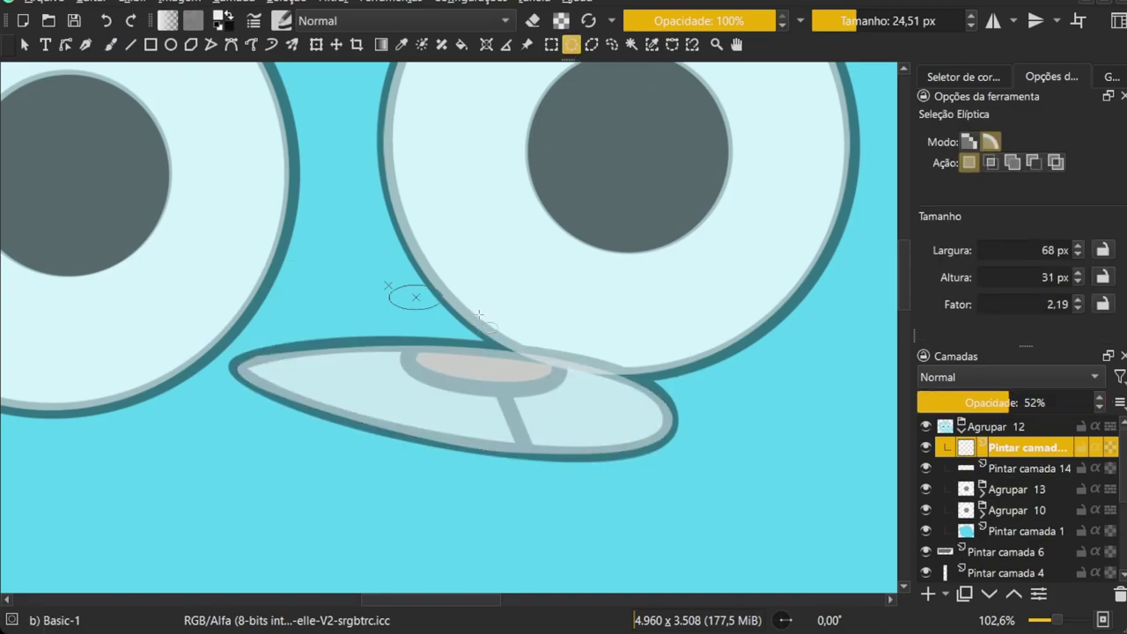
click(956, 79)
click(1043, 158)
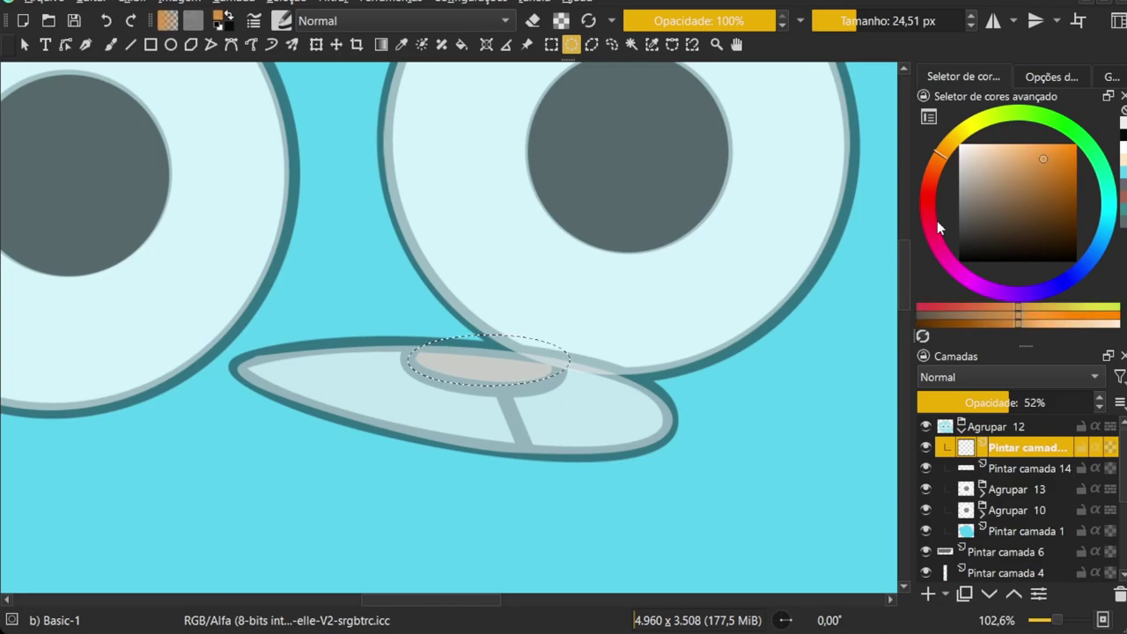
key(BackSpace)
key(ctrl+t)
On the head fill layer, pick the head's cyan, halve the opacity and erase along the top outline
scroll(641, 332, down, 5)
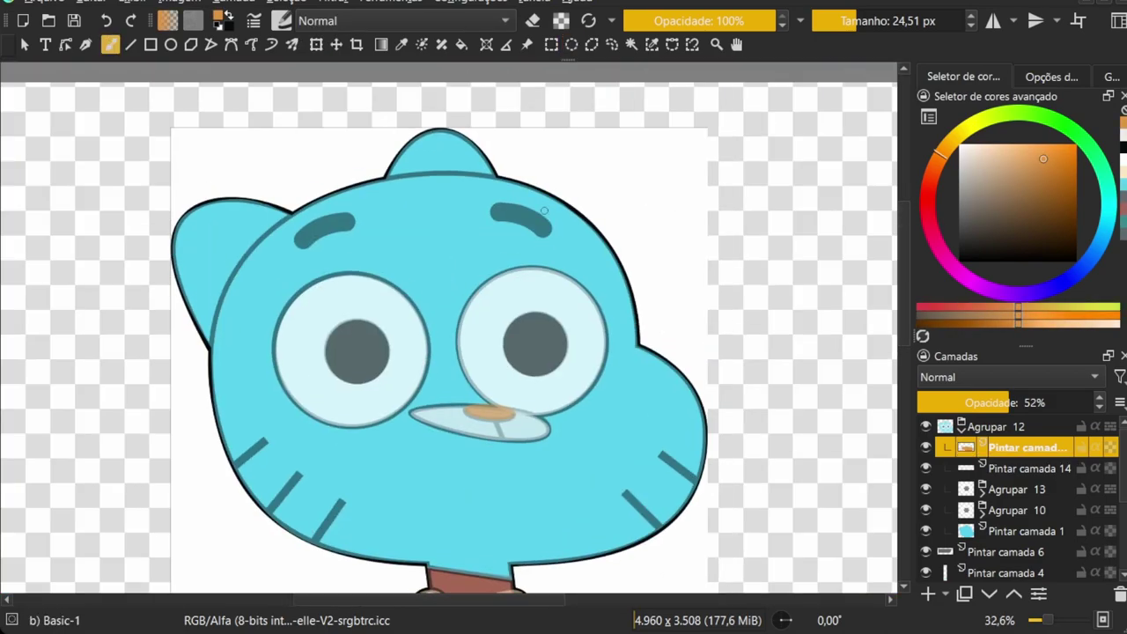
scroll(387, 268, up, 2)
click(1028, 531)
scroll(385, 226, up, 5)
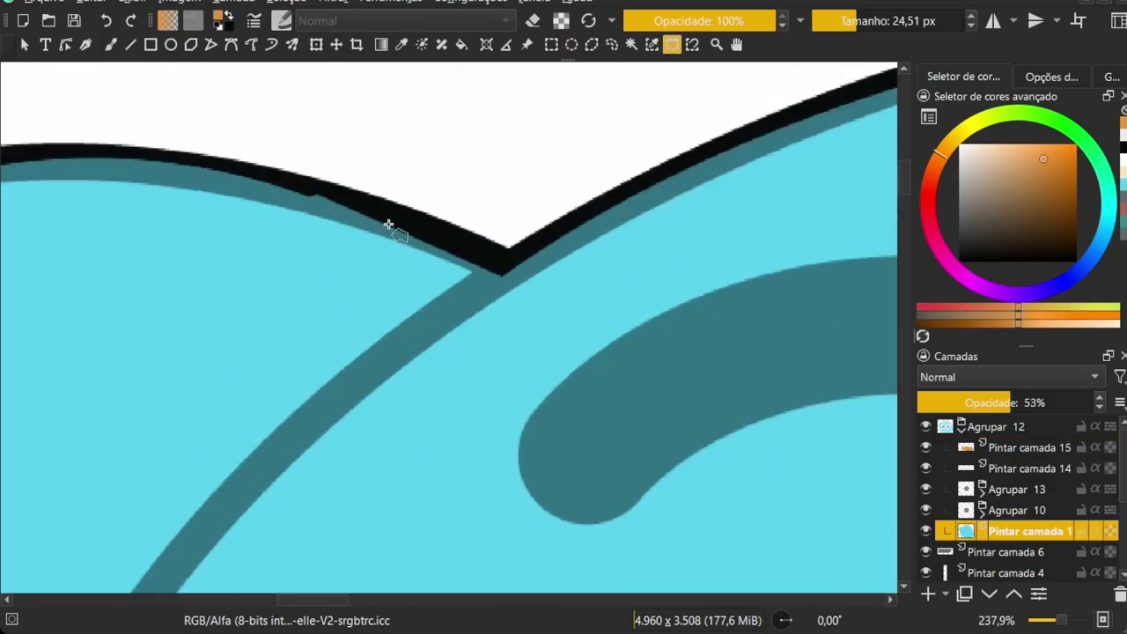
ctrl+click(385, 226)
drag(995, 402, 1002, 402)
key(e)
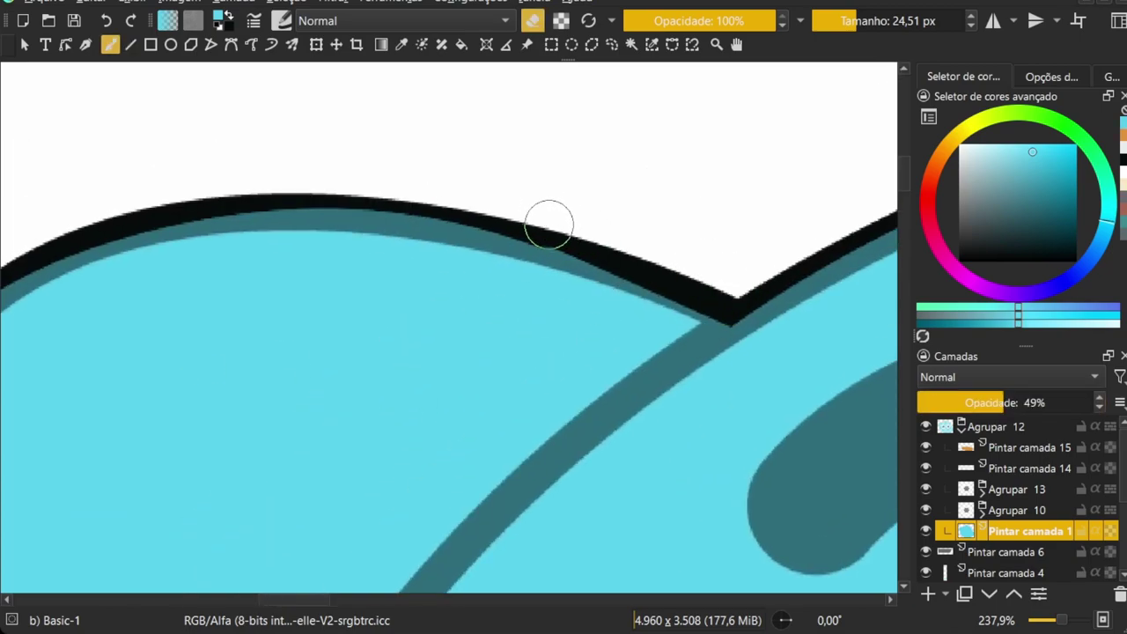
drag(727, 300, 727, 300)
scroll(628, 267, down, 3)
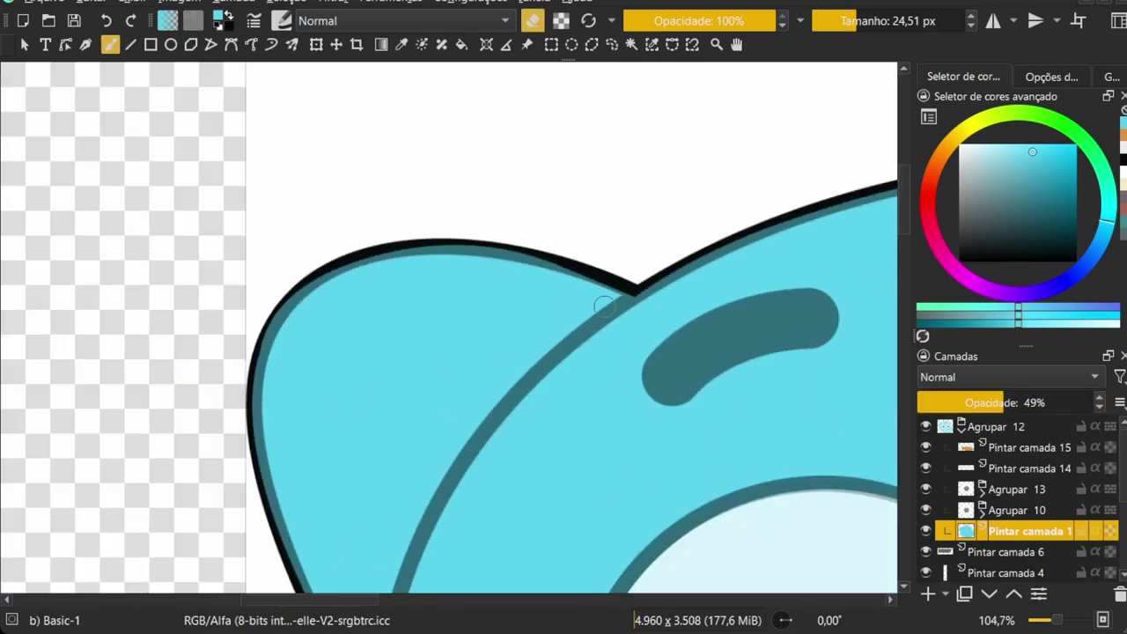
Draw a curved Bezier selection along the head edge and add a new paint layer
click(672, 44)
scroll(573, 155, down, 1)
click(575, 159)
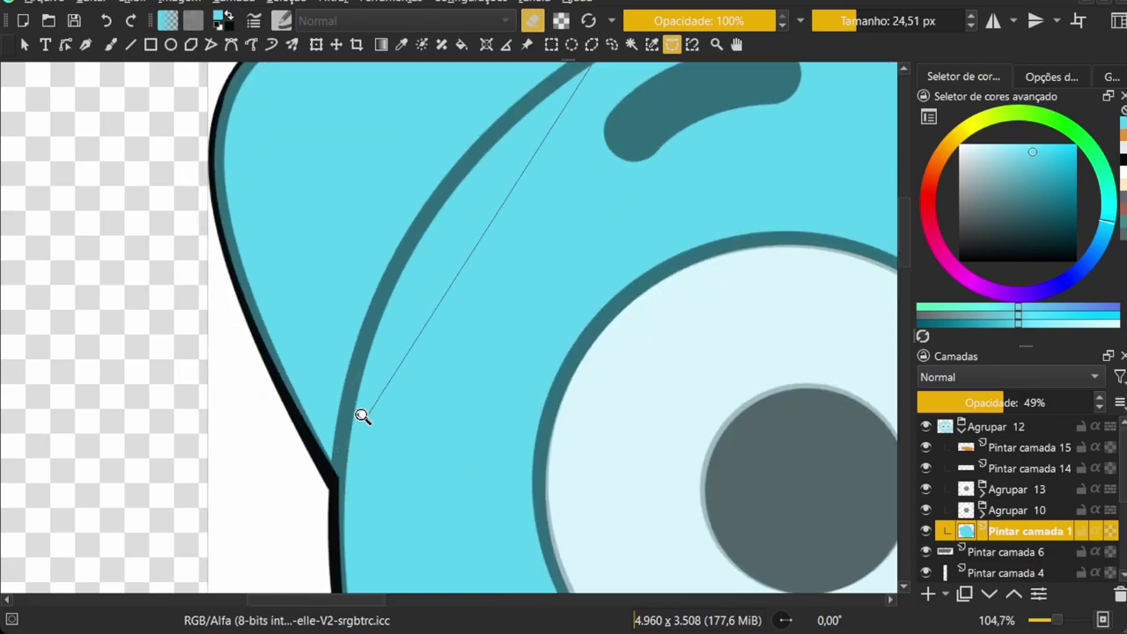
scroll(364, 414, down, 2)
drag(328, 434, 330, 550)
click(501, 152)
key(Insert)
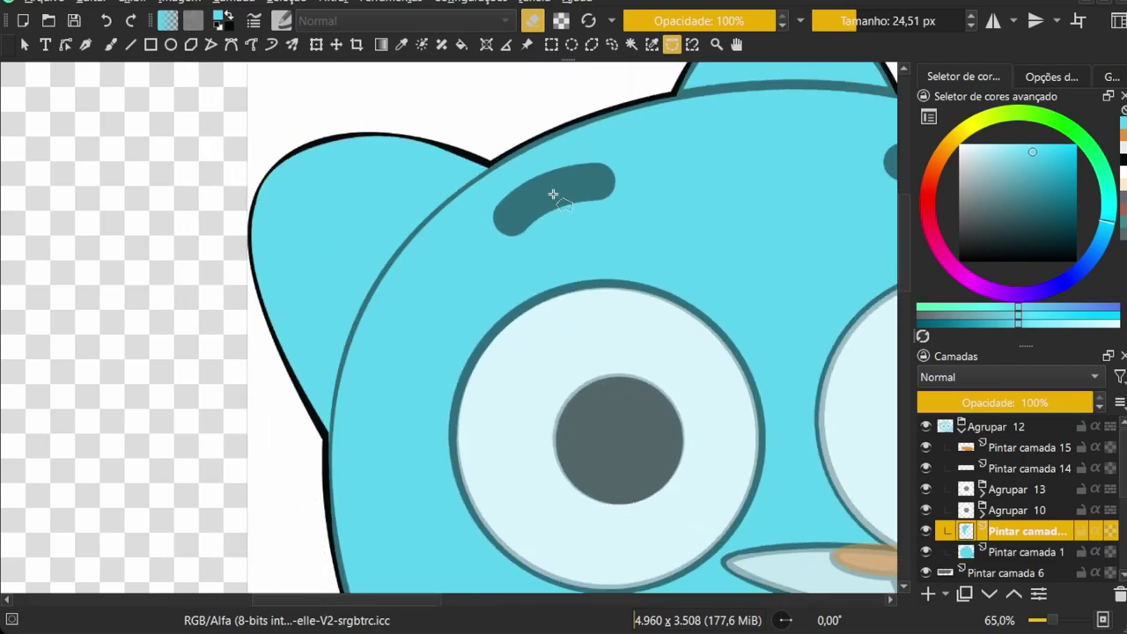
key(b)
Make a curved selection along the ear join on the head fill layer
scroll(243, 487, up, 5)
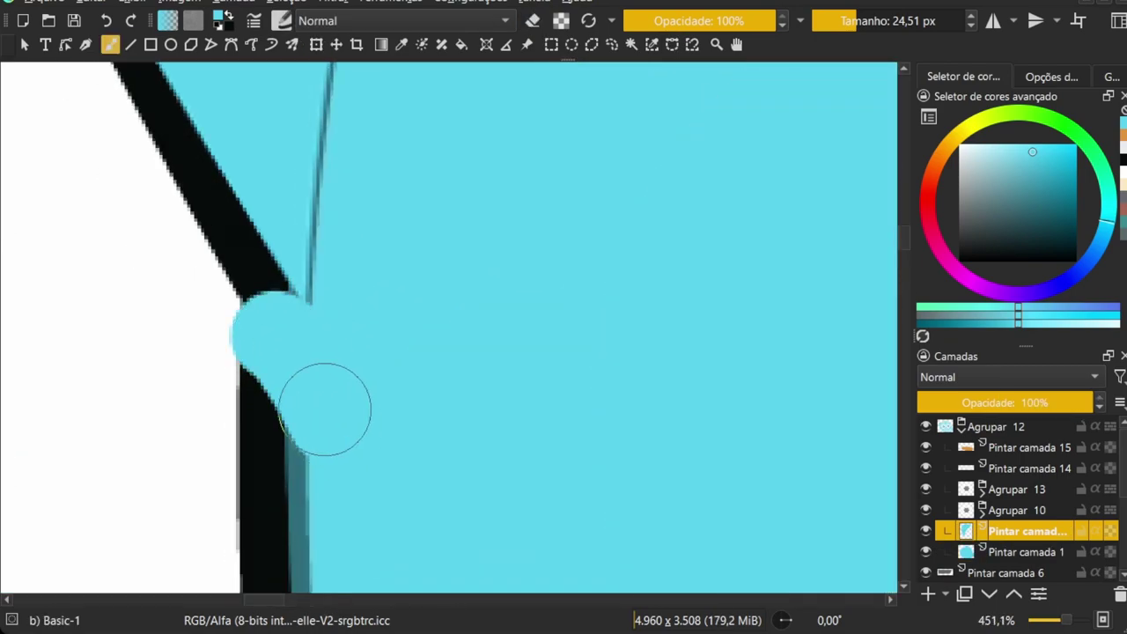
scroll(322, 407, down, 5)
scroll(423, 346, down, 2)
key(Page_Down)
click(671, 44)
scroll(570, 176, up, 2)
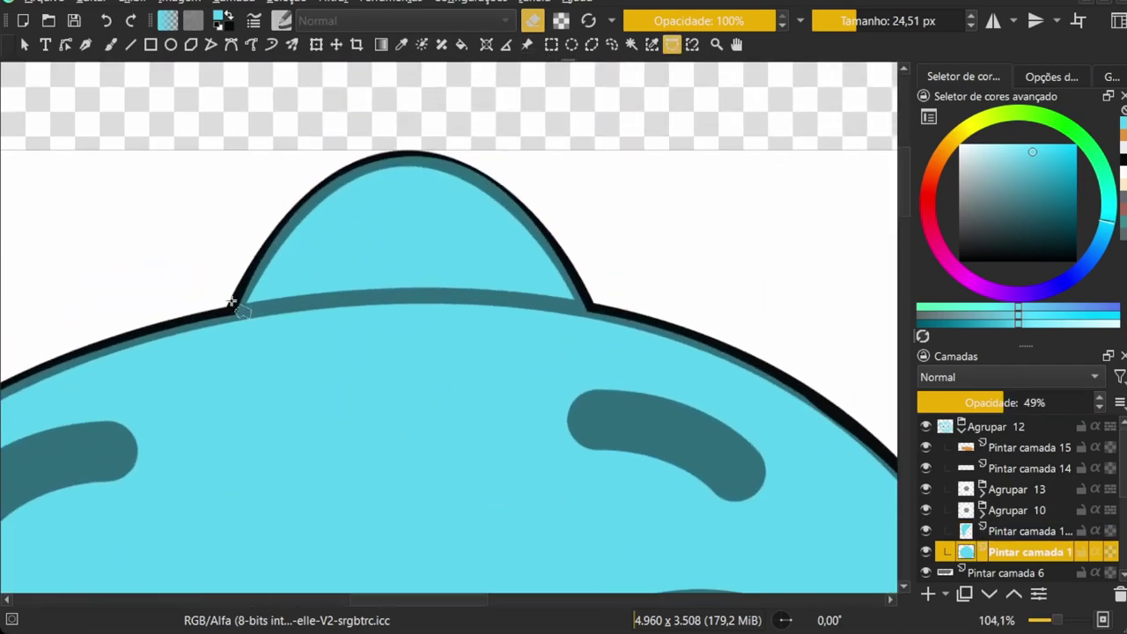
scroll(407, 286, down, 1)
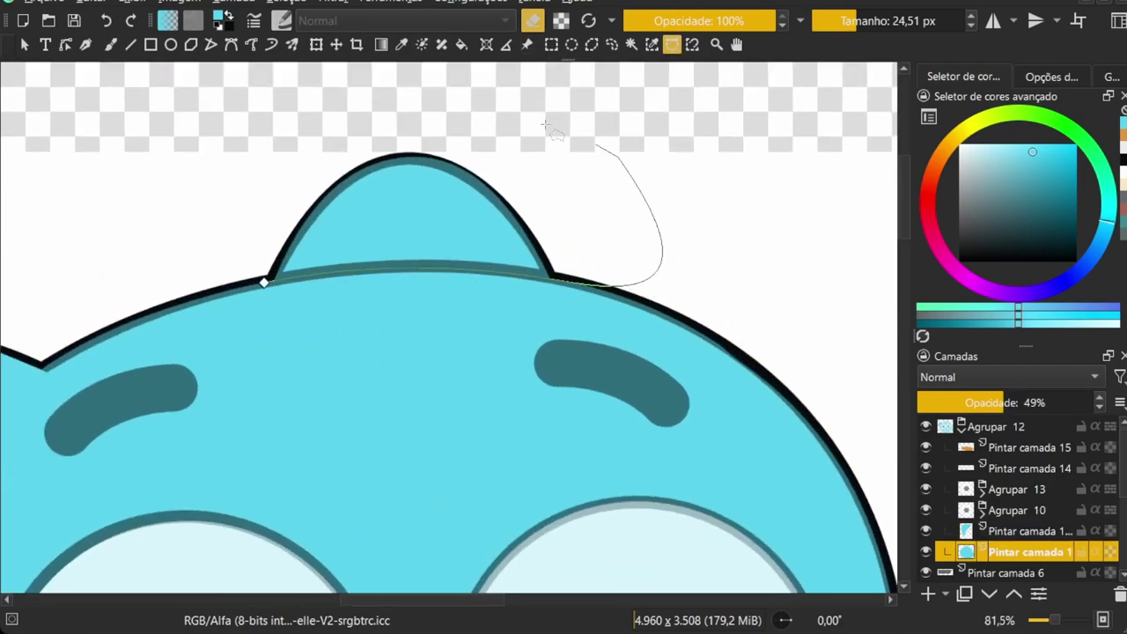
key(ctrl+j)
Move to the layer above and enlarge the brush for painting
key(b)
key(Page_Up)
scroll(757, 325, down, 2)
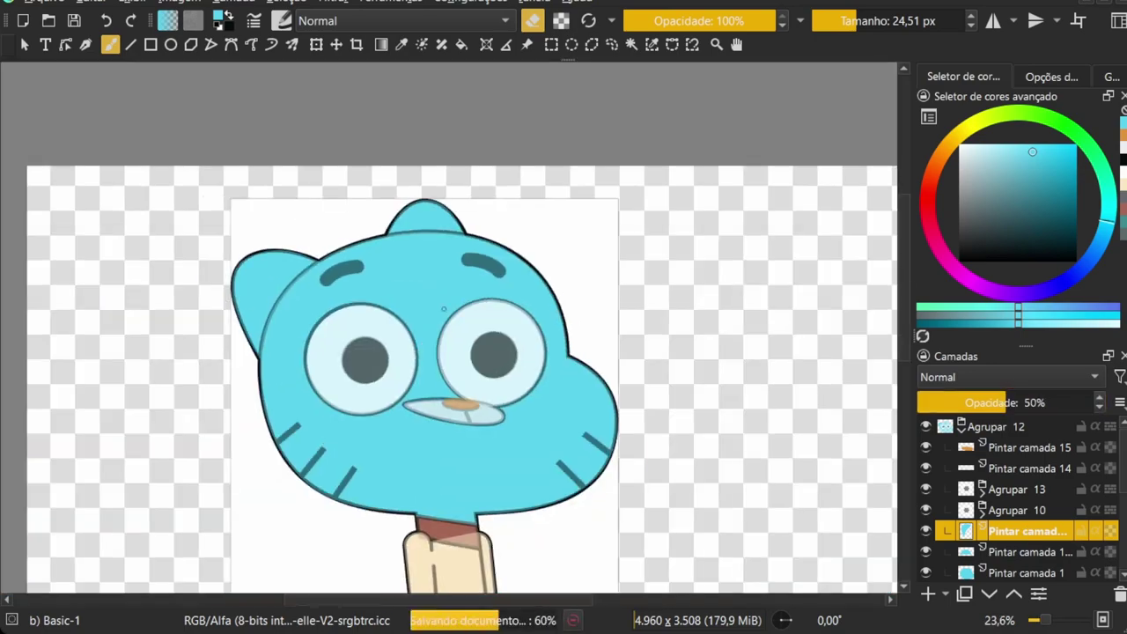
scroll(342, 290, up, 4)
key(Page_Up)
key(Page_Up)
key(Page_Up)
key(bracketright)
key(bracketright)
key(bracketright)
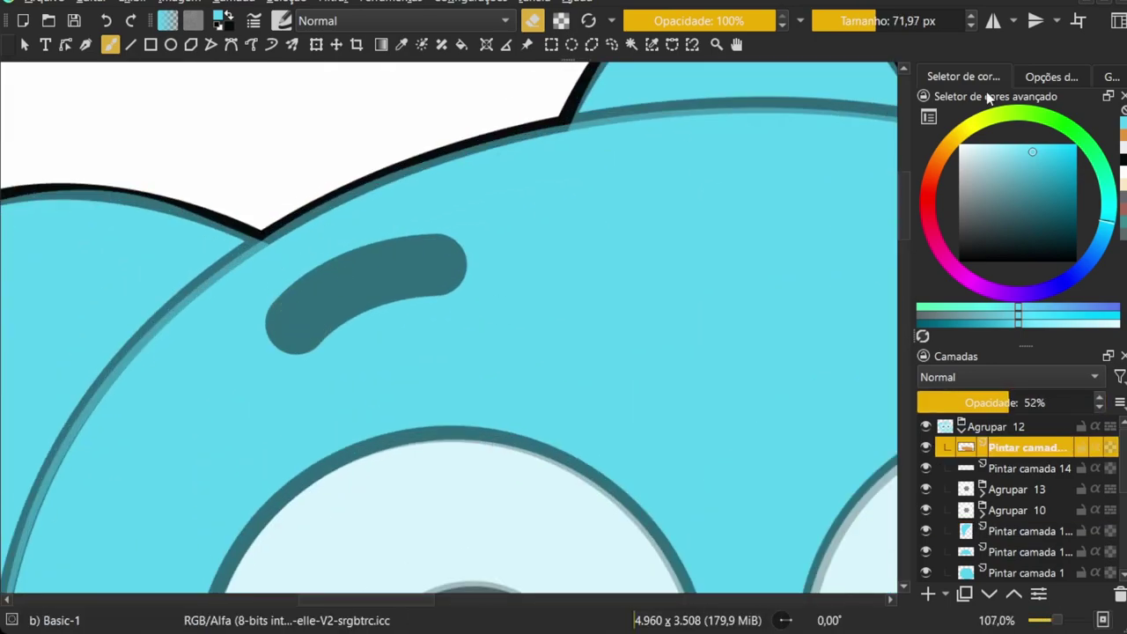
click(1051, 77)
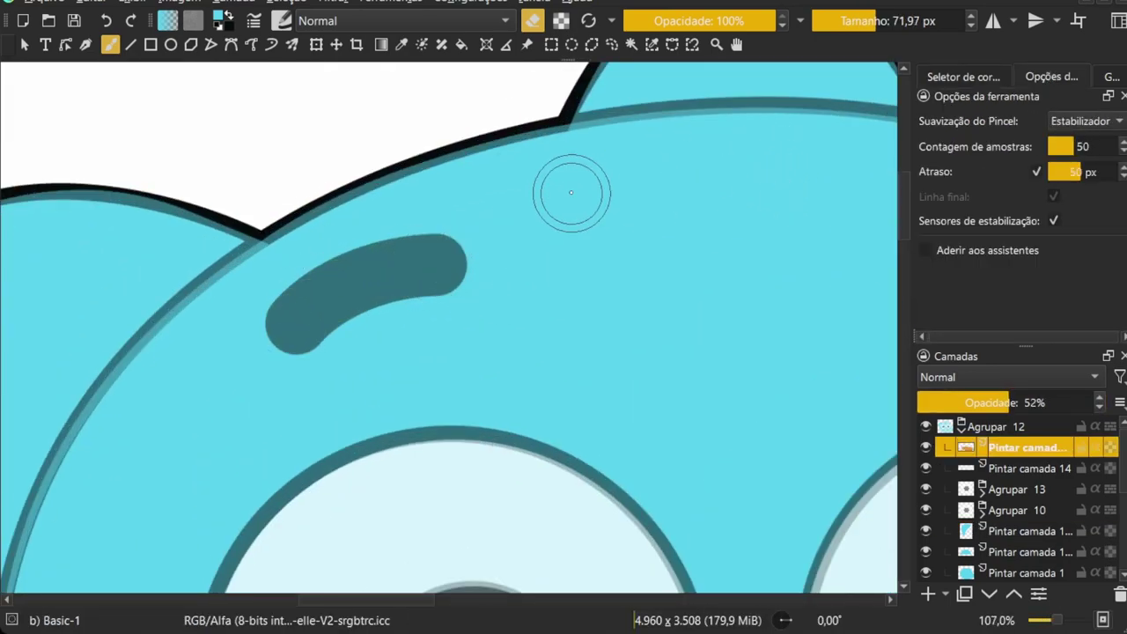
Paint the dark eyebrows on a new paint layer, keeping the left eyebrow stroke
key(Insert)
key(e)
key(ctrl+z)
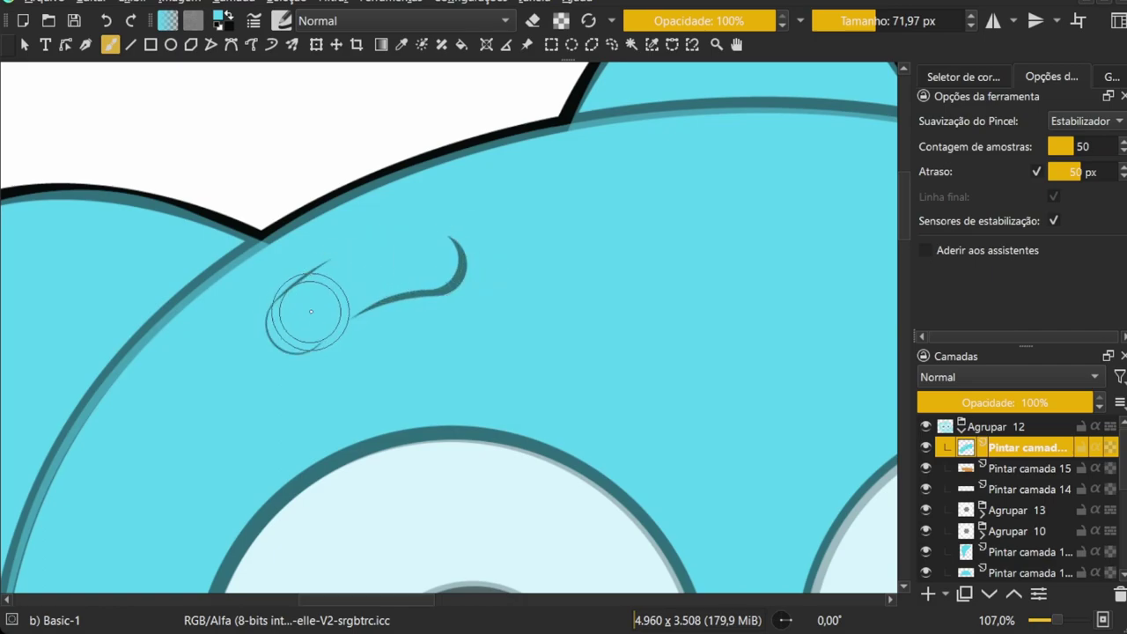
key(ctrl+shift+z)
key(ctrl+z)
scroll(434, 262, down, 3)
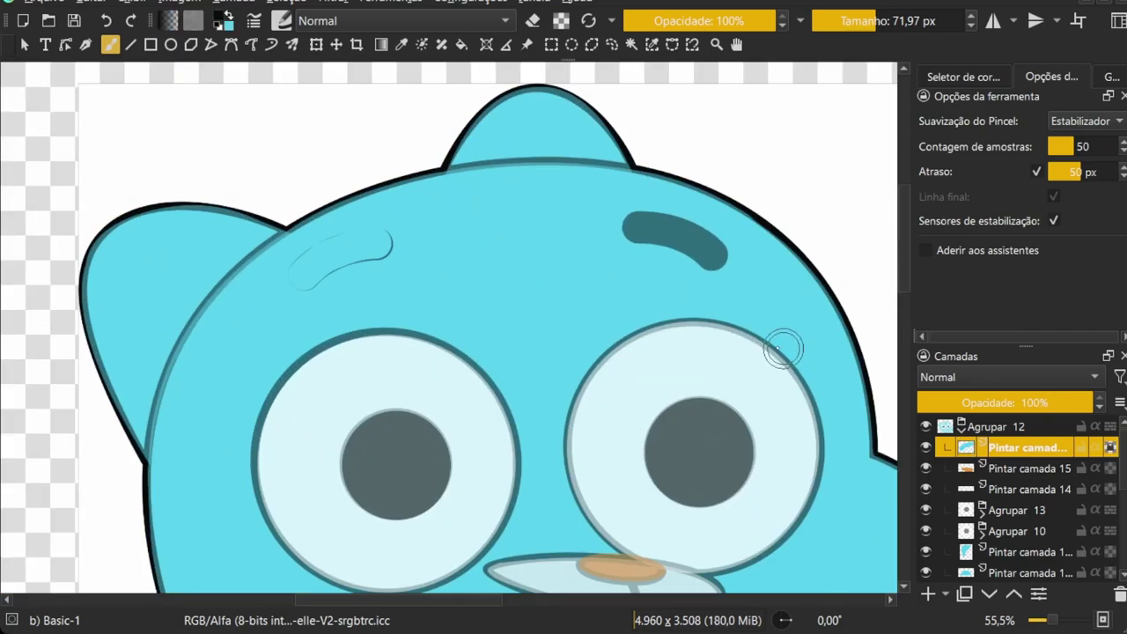
key(ctrl+shift+z)
Duplicate the eyebrow layer and shift the copy slightly over the right brow
key(ctrl+j)
key(ctrl+t)
scroll(659, 277, up, 3)
drag(659, 277, 566, 238)
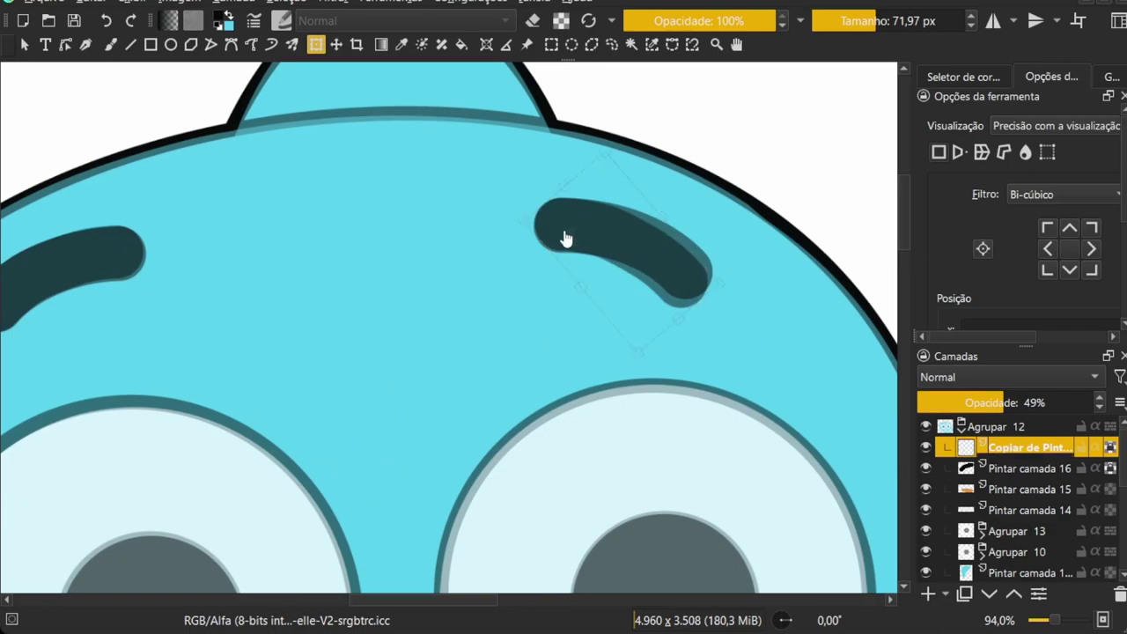
key(Return)
key(b)
scroll(769, 309, down, 5)
Reveal the flat white eyes and black eyebrows by hiding the shaded layers
scroll(1123, 522, down, 5)
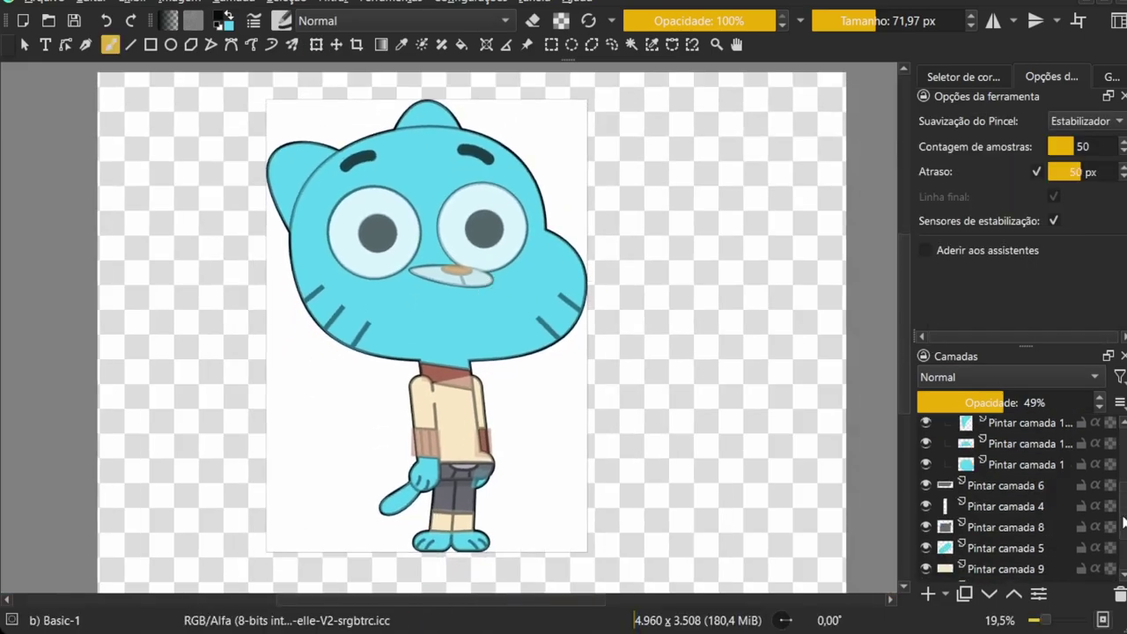
scroll(1123, 523, up, 1)
drag(1021, 460, 1019, 496)
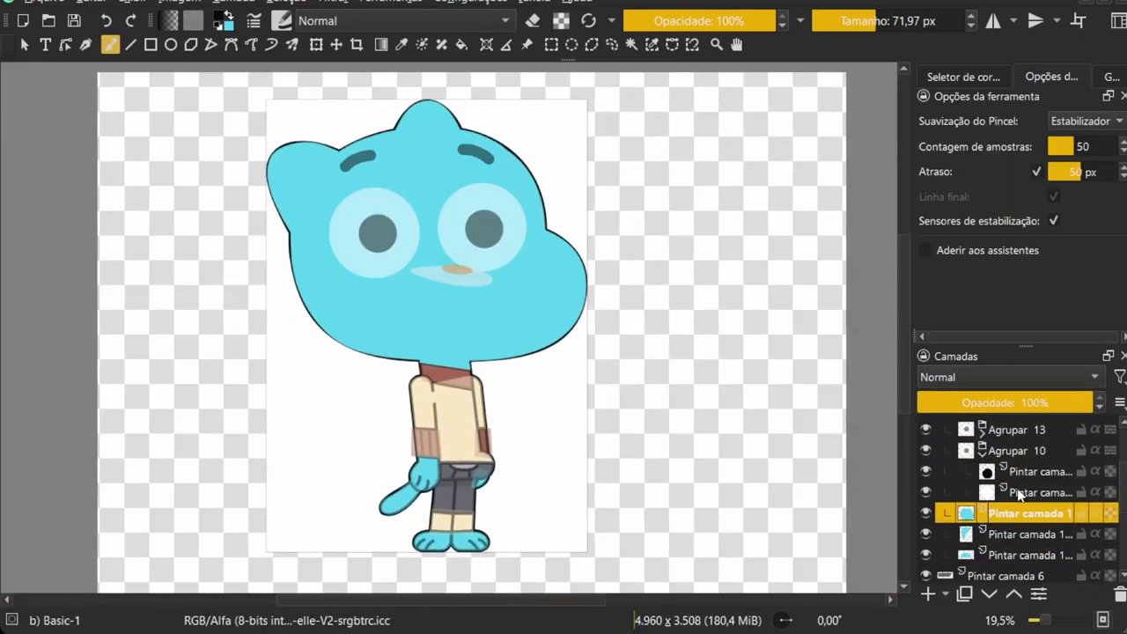
key(ctrl+z)
key(ctrl+z)
key(ctrl+z)
key(ctrl+z)
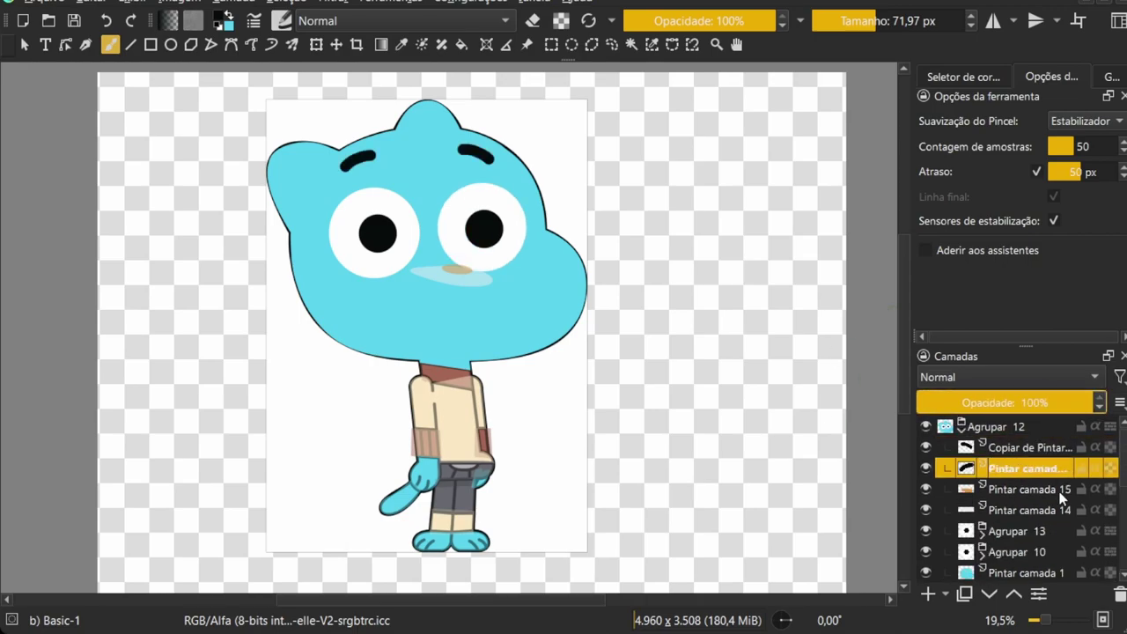
key(ctrl+z)
Bring the solid orange nose above the overlay and group the muzzle and nose layers into Agrupar 17
key(ctrl+z)
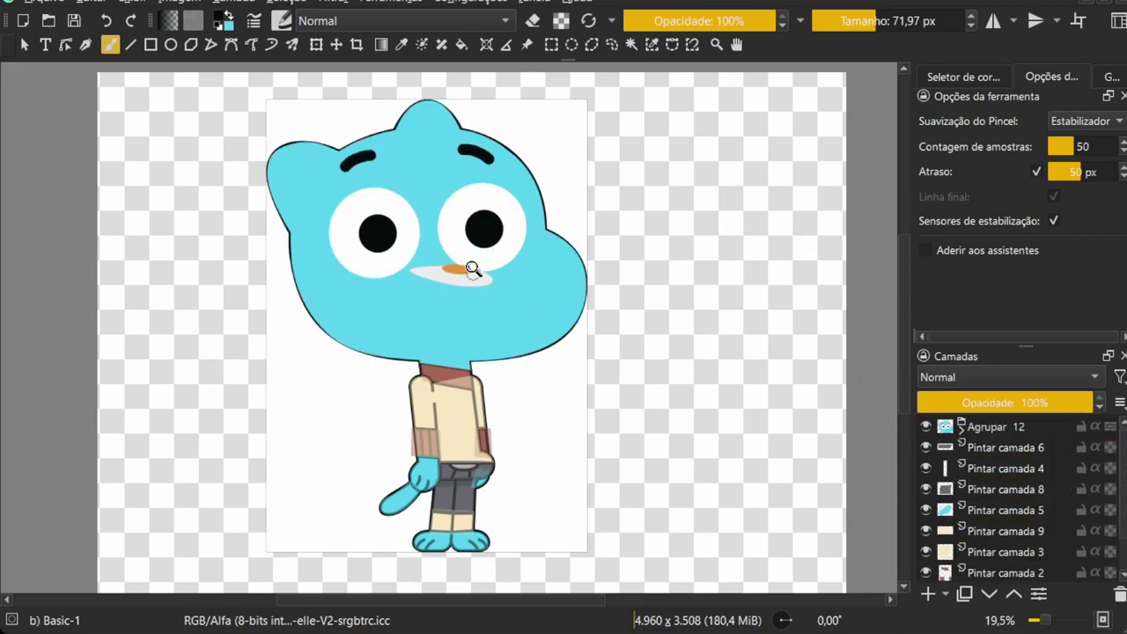
click(473, 270)
key(ctrl+z)
key(ctrl+z)
scroll(697, 307, down, 3)
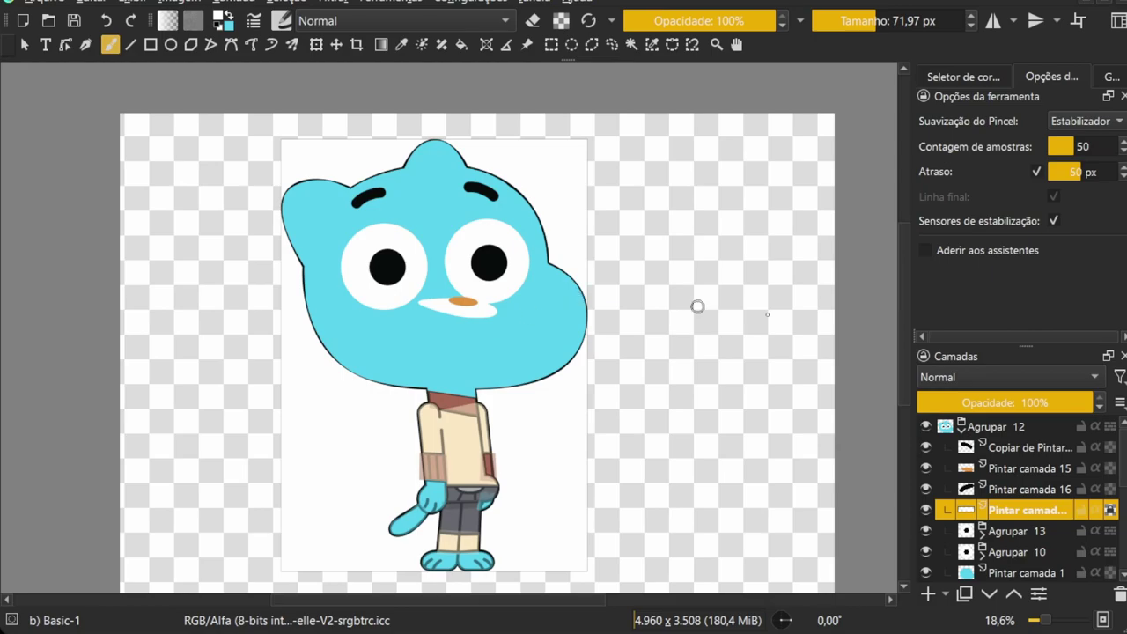
key(ctrl+z)
key(ctrl+z)
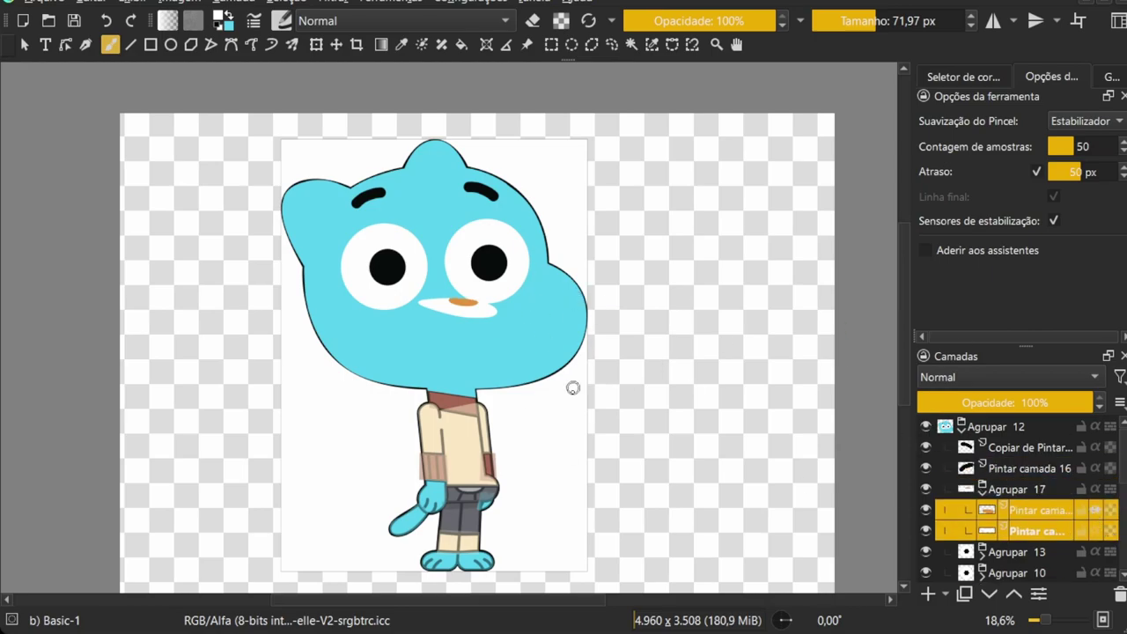
scroll(501, 404, down, 1)
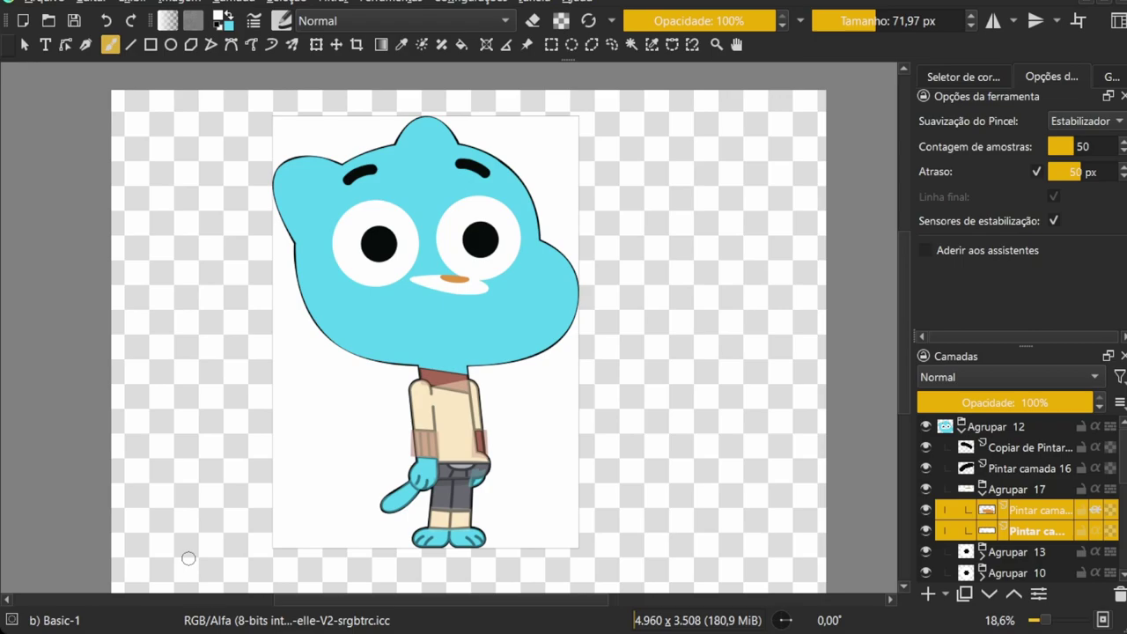
key(ctrl+e)
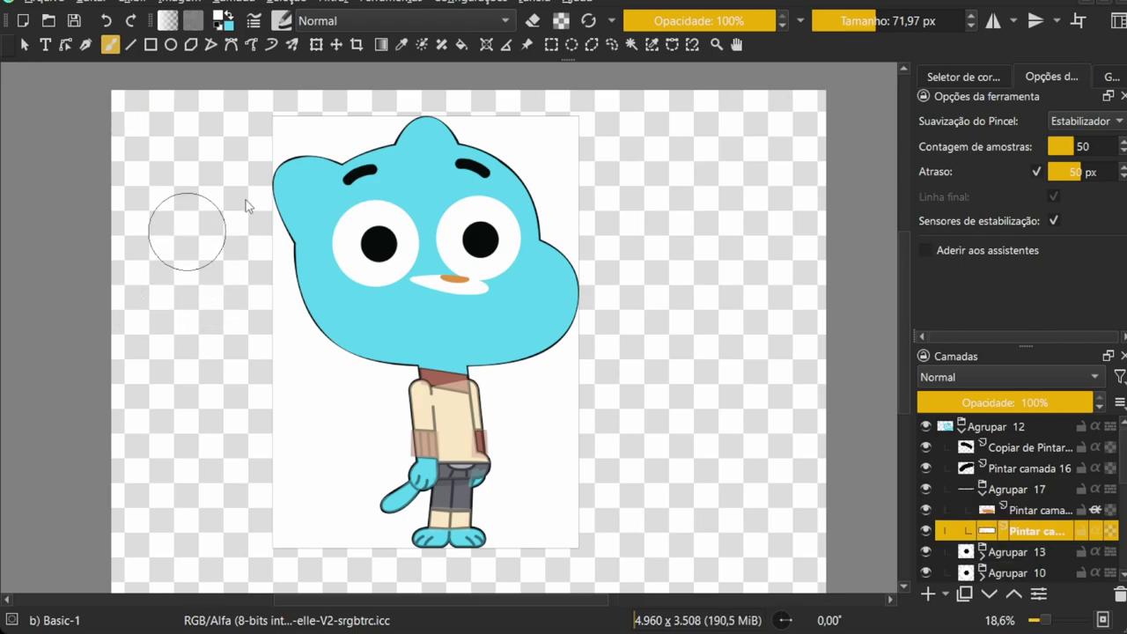
Place the fur texture below the nose, duplicate it, and clip both fur layers to the head
key(slash)
scroll(416, 204, up, 4)
key(ctrl+t)
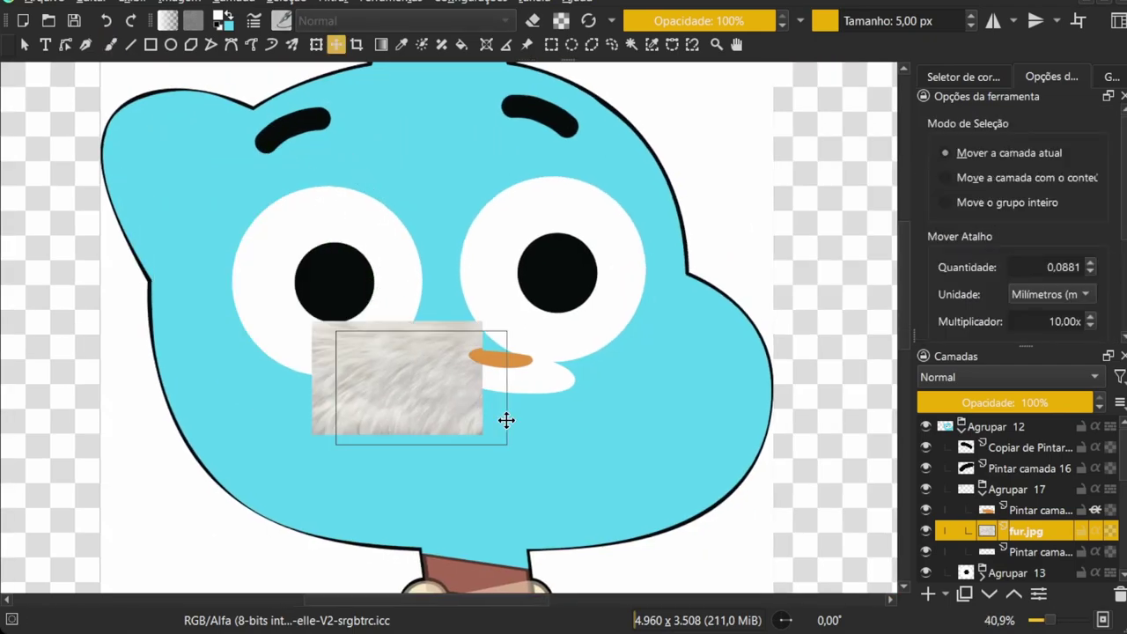
mouse_move(493, 414)
mouse_down()
mouse_move(497, 468)
mouse_move(599, 281)
mouse_up()
key(ctrl+j)
key(t)
key(b)
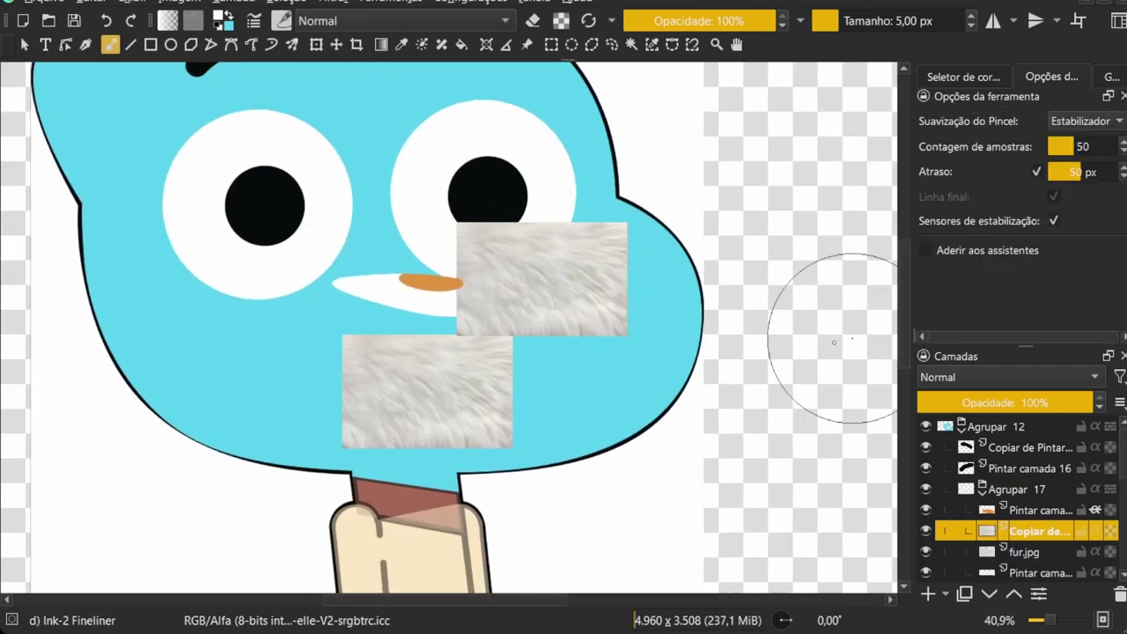
scroll(578, 194, down, 5)
ctrl+click(1023, 540)
key(ctrl+shift+g)
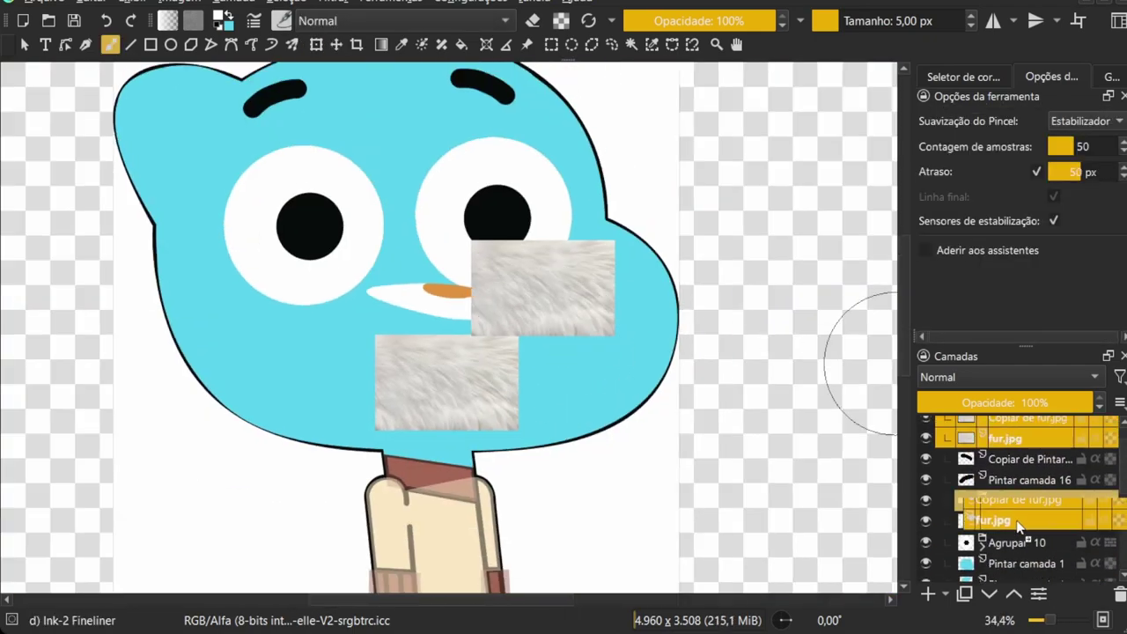
Hide the eyes and facial features, then move and rotate the fur copy to follow the jaw
scroll(1012, 493, up, 2)
click(925, 505)
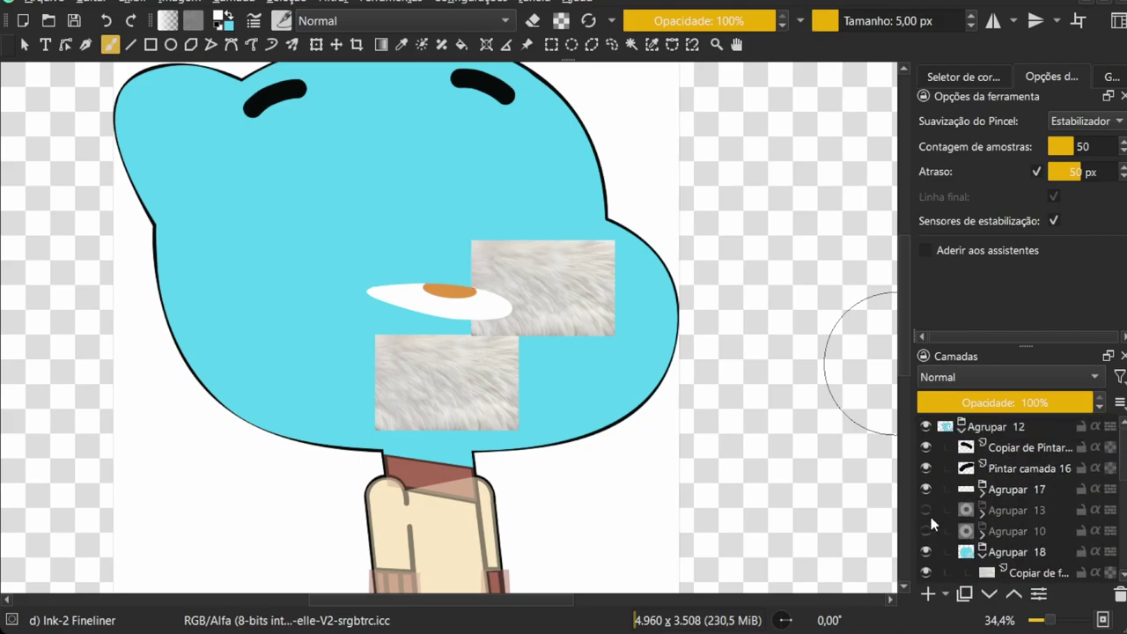
click(925, 485)
scroll(968, 493, down, 2)
click(968, 486)
ctrl+click(1021, 469)
key(t)
drag(470, 353, 470, 395)
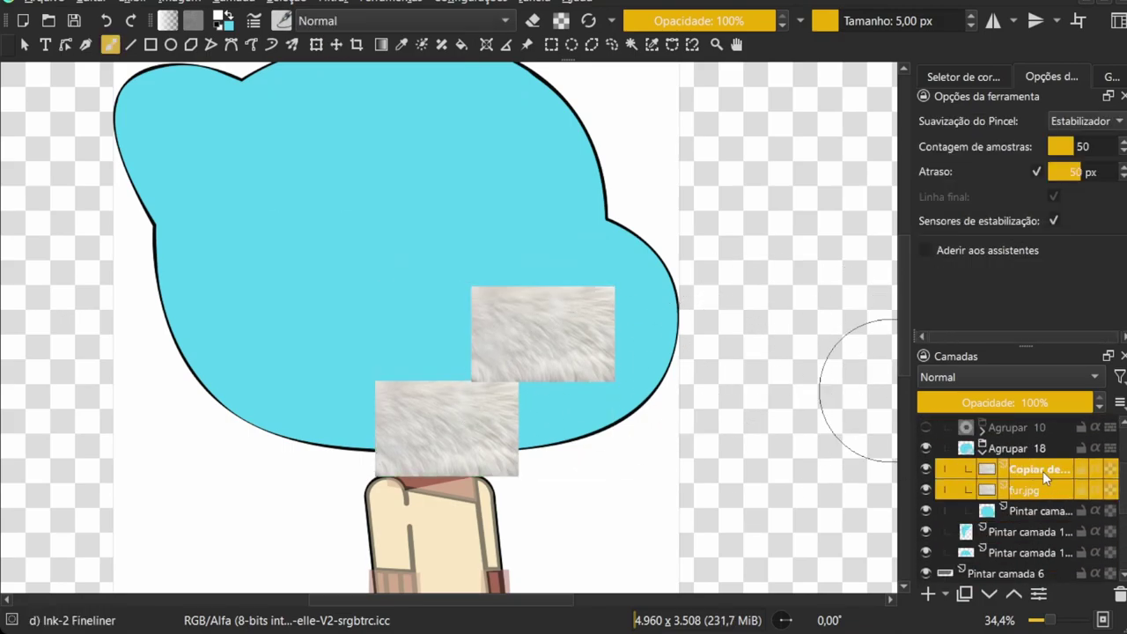
click(1021, 469)
key(ctrl+t)
mouse_move(669, 291)
mouse_down()
mouse_move(678, 346)
mouse_move(619, 366)
mouse_up()
key(b)
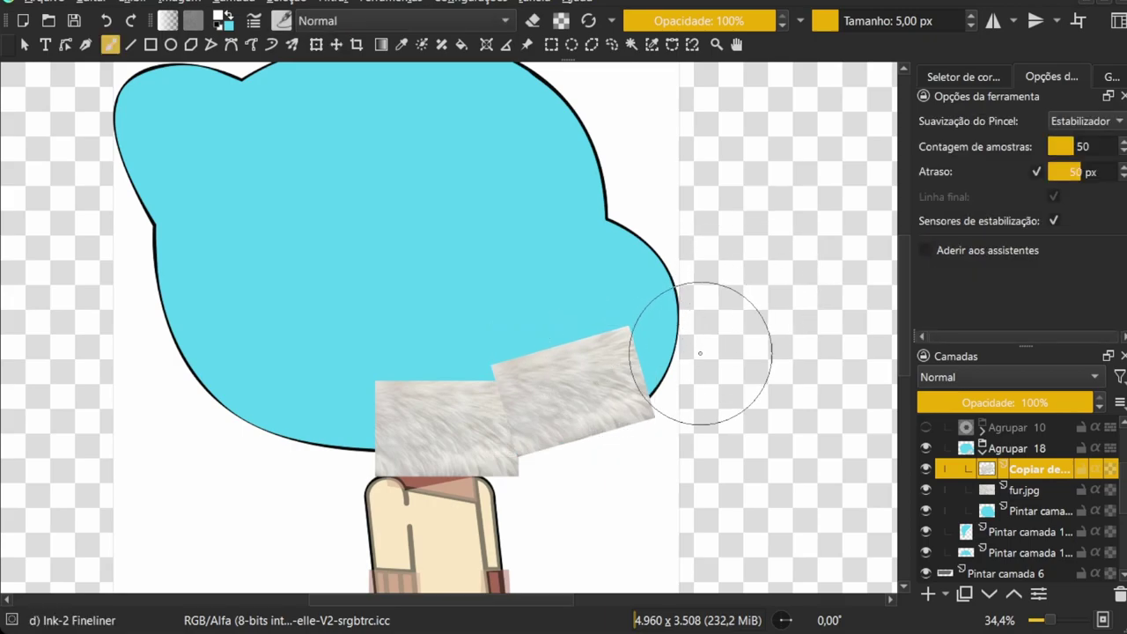
Group the two fur layers and place a tilted fur copy along the left cheek
shift+click(1025, 493)
key(ctrl+g)
key(ctrl+t)
scroll(505, 392, up, 2)
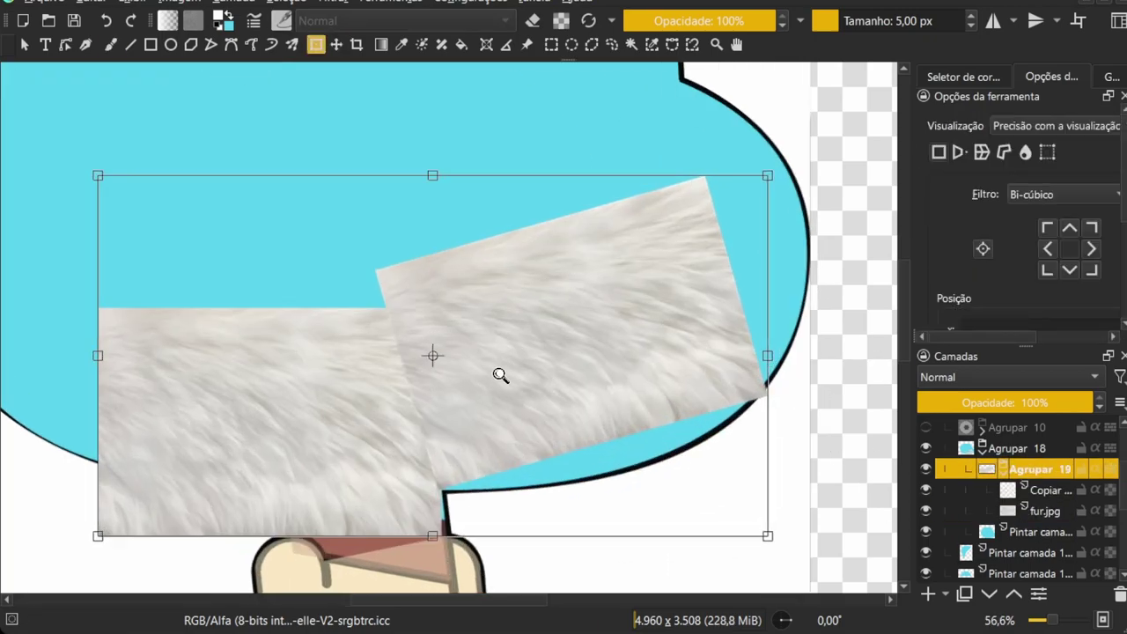
scroll(505, 392, down, 2)
key(t)
key(ctrl+j)
drag(558, 390, 392, 347)
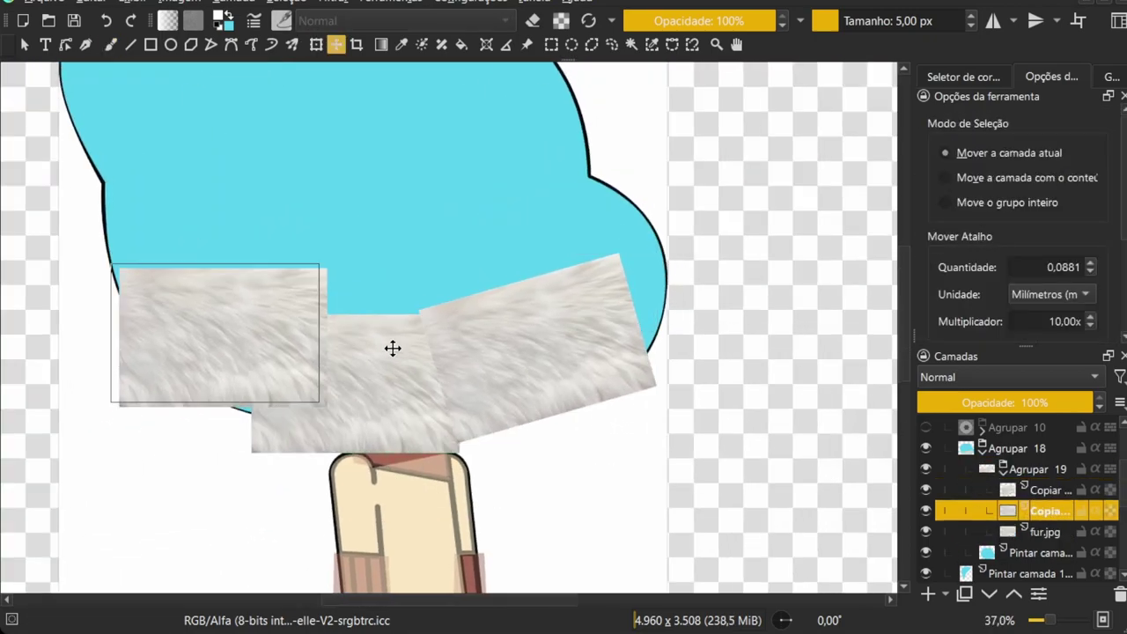
key(ctrl+t)
click(960, 296)
drag(370, 264, 352, 343)
key(b)
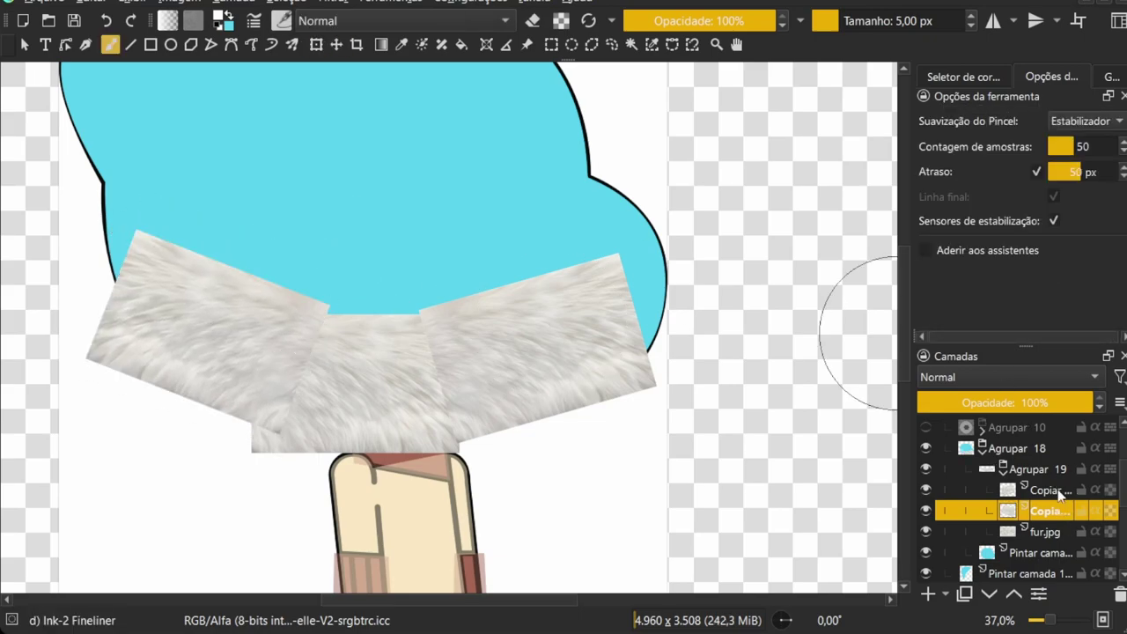
Stretch the whole fur group wider across the lower head
click(1034, 468)
key(ctrl+t)
drag(510, 254, 563, 238)
key(Return)
key(b)
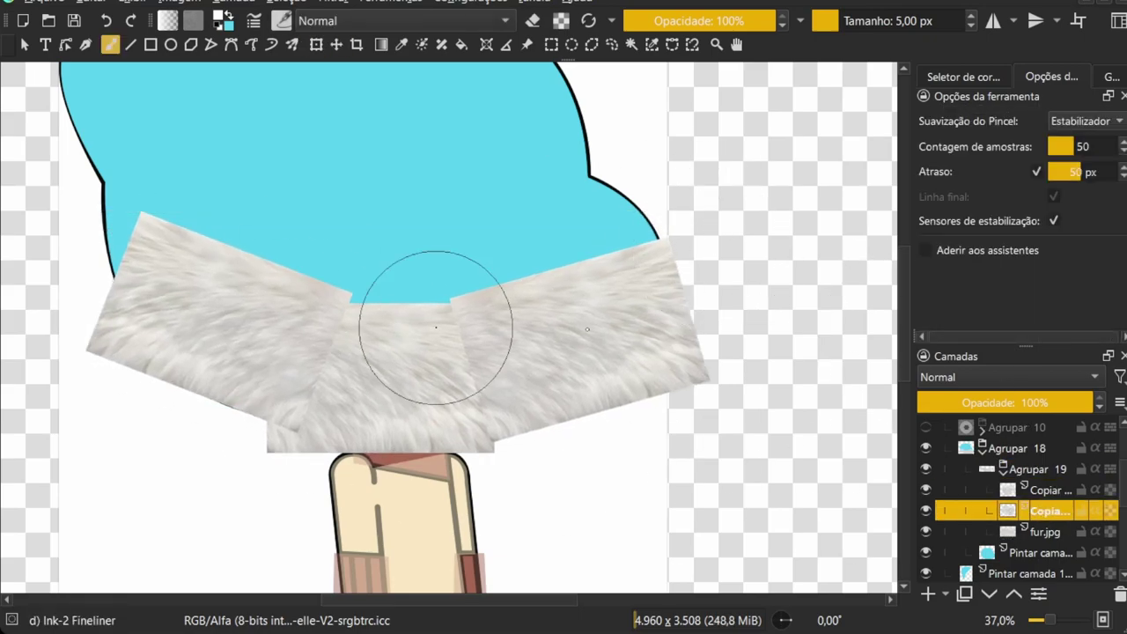
Add a transparency mask to the fur copy and shrink the brush to soften seams
key(/)
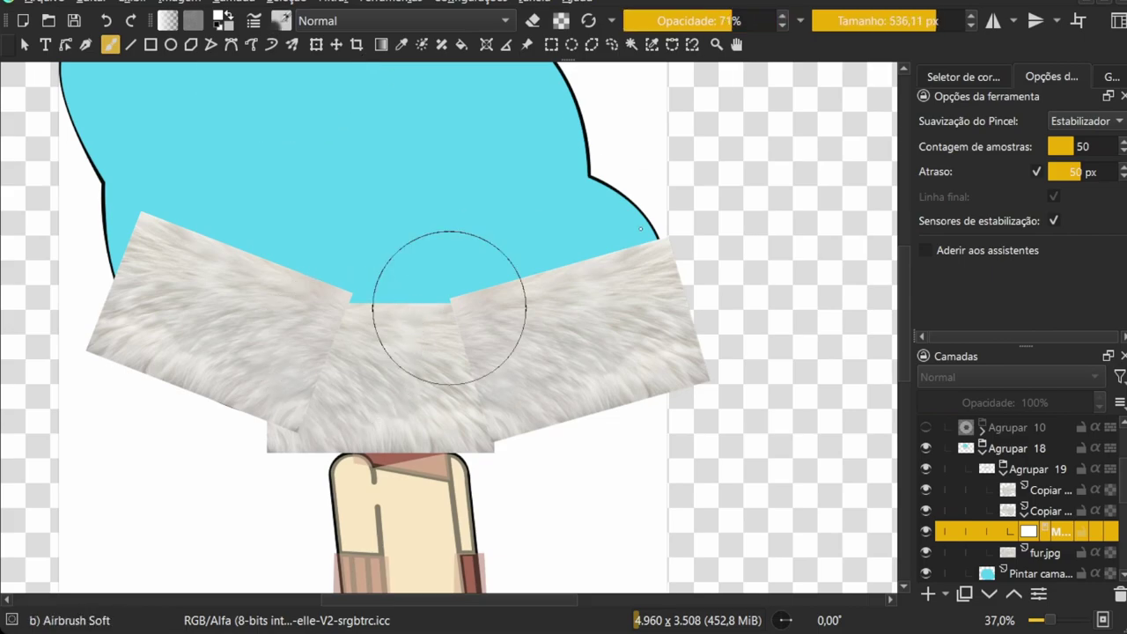
key(bracketleft)
key(bracketleft)
key(bracketleft)
scroll(446, 321, up, 3)
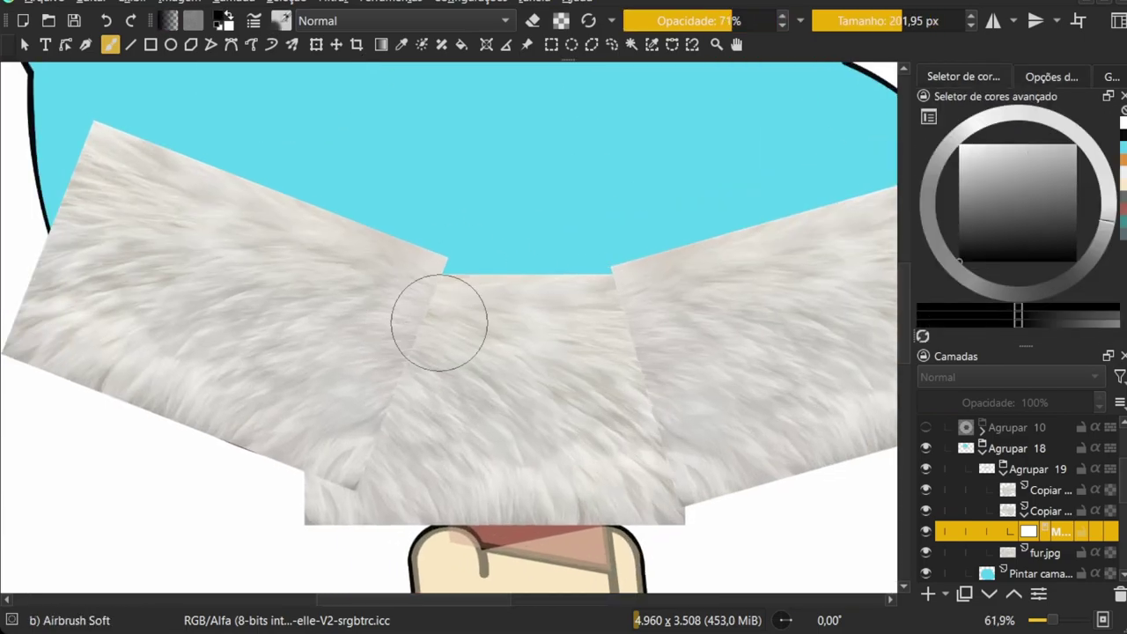
scroll(461, 316, down, 5)
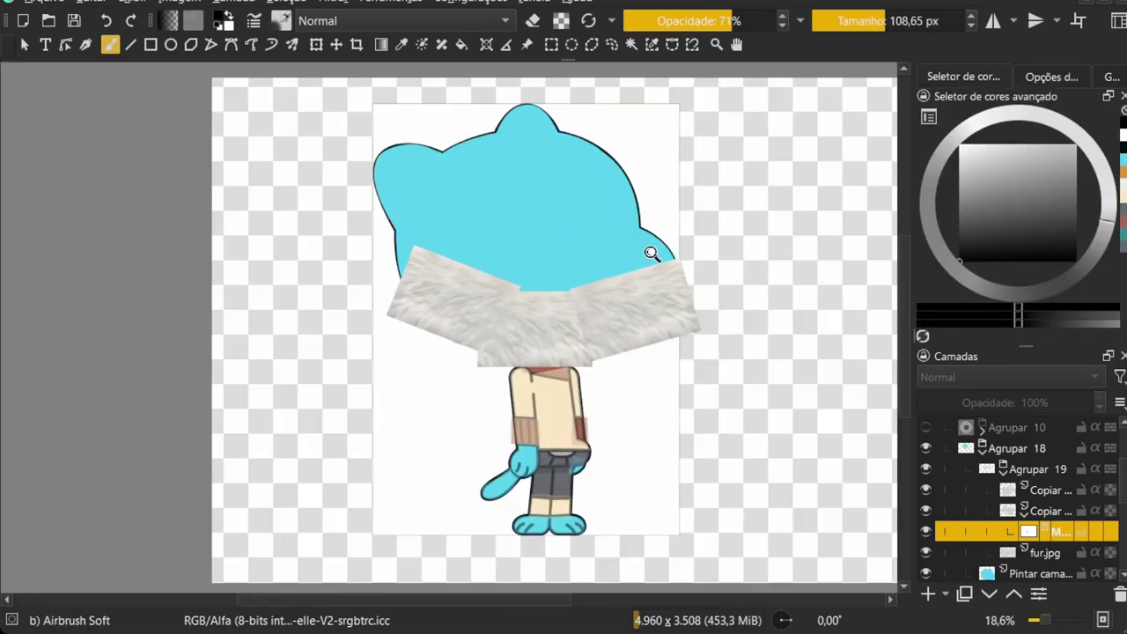
scroll(461, 316, up, 3)
scroll(471, 332, up, 2)
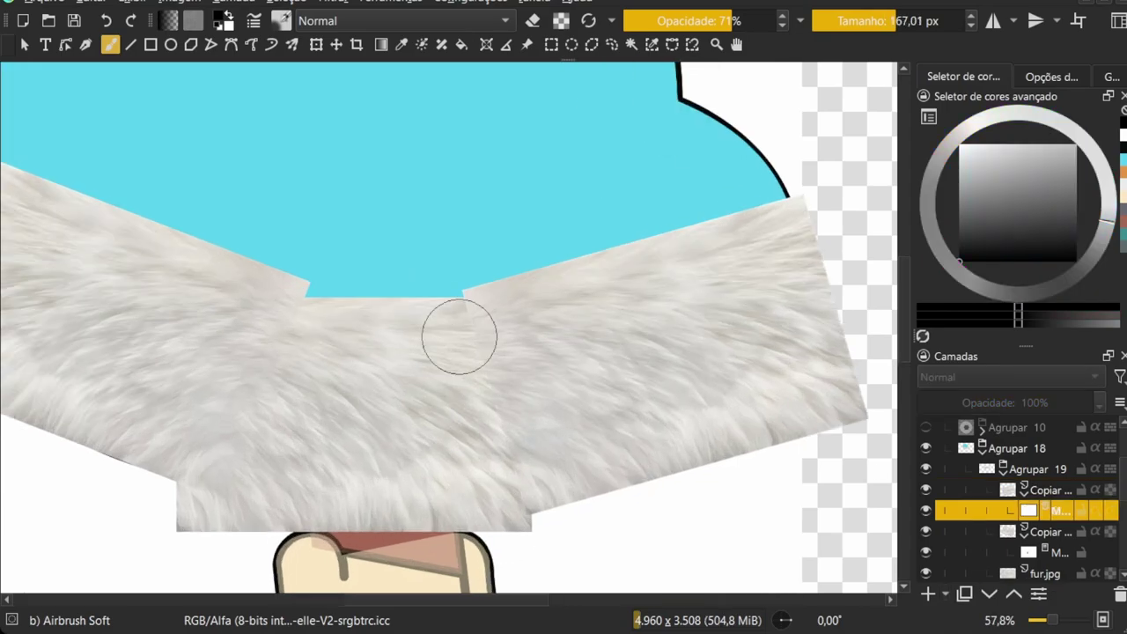
Duplicate the fur group and move the copy higher up the head
scroll(538, 322, down, 5)
click(1034, 469)
key(ctrl+j)
drag(484, 352, 501, 273)
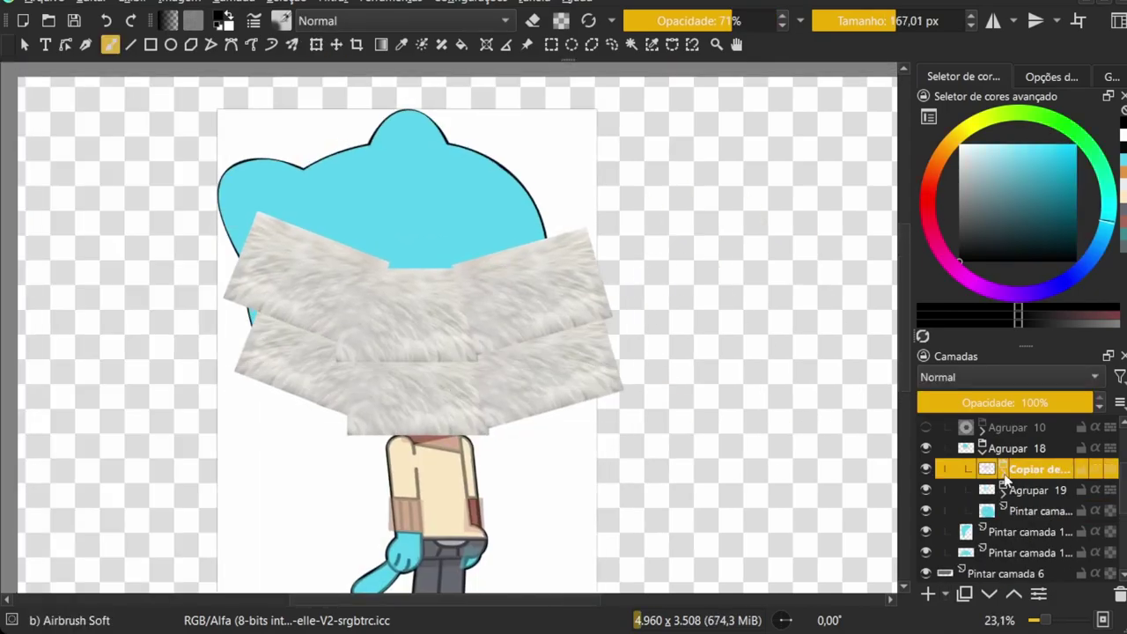
click(1046, 511)
click(1046, 532)
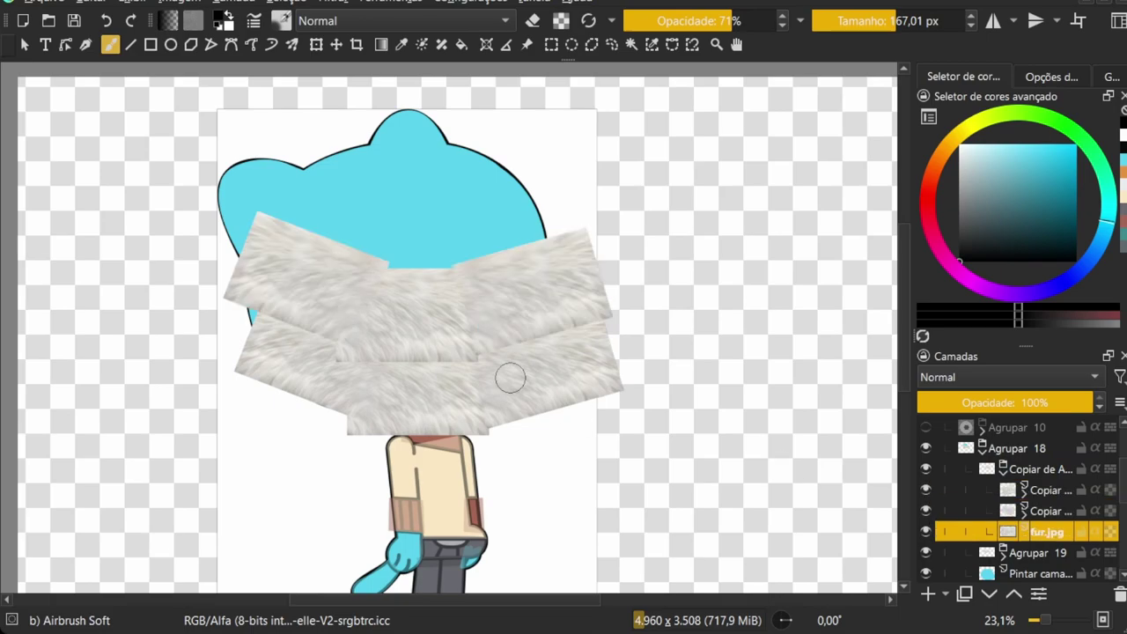
key(ctrl+t)
key(b)
scroll(511, 290, up, 2)
Lower the upper fur copy's opacity so the teal head tint shows through
key(Page_Up)
key(Page_Up)
key(Page_Up)
click(1002, 469)
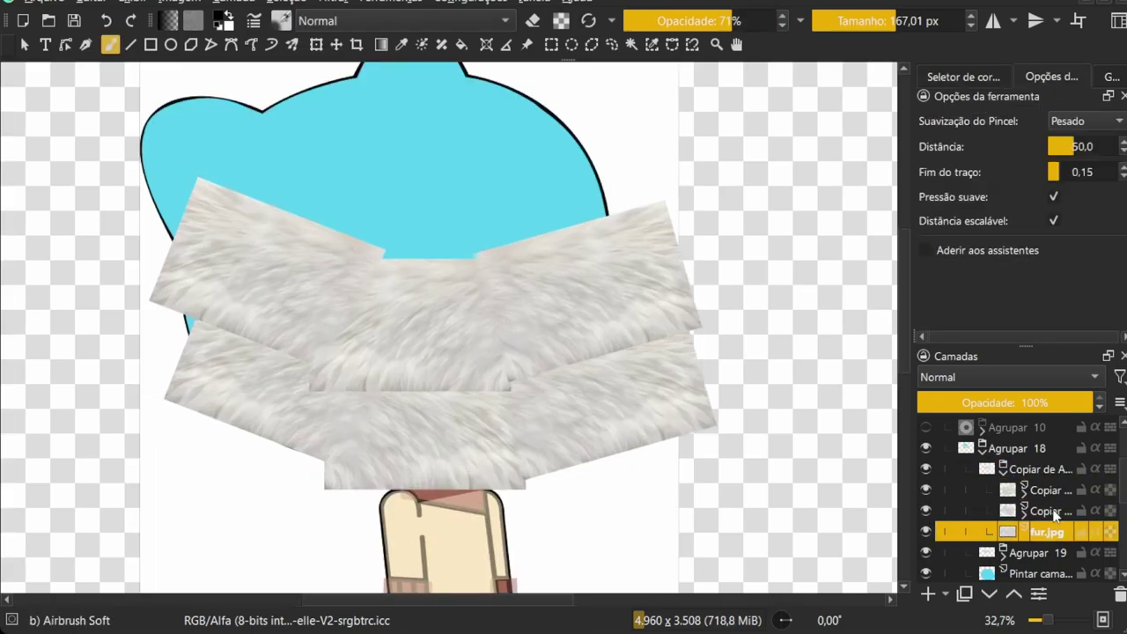
drag(1092, 402, 1058, 407)
click(1001, 469)
click(1046, 489)
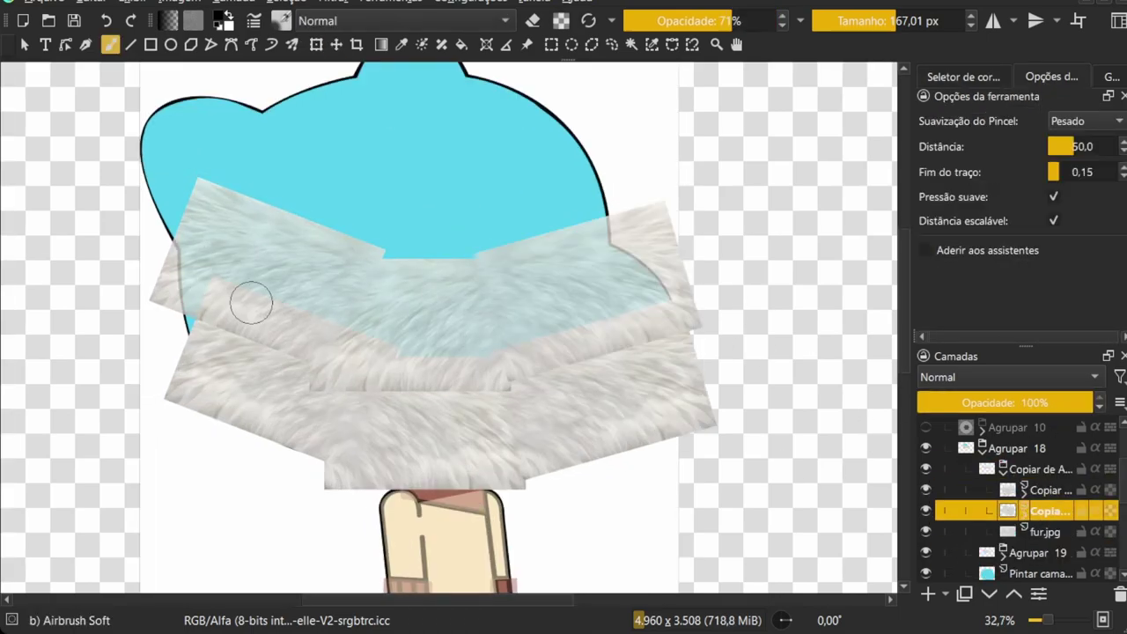
key(ctrl+t)
scroll(564, 393, down, 2)
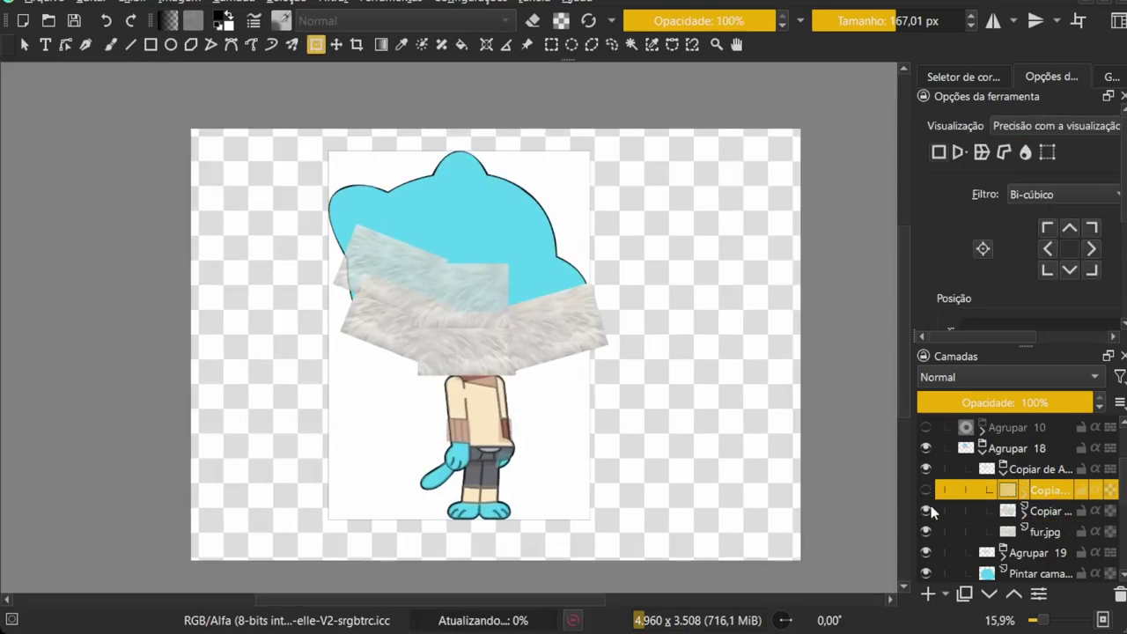
key(b)
Select the Agrupar 19 group and start transforming it
key(ctrl+t)
click(1002, 469)
click(1039, 489)
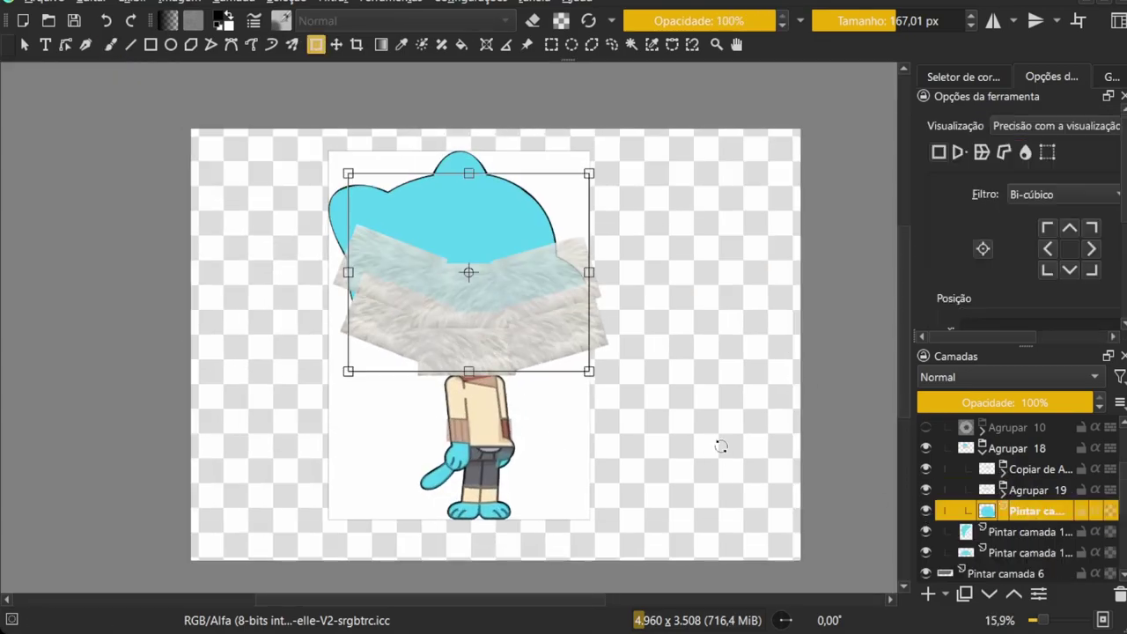
key(b)
key(ctrl+t)
scroll(482, 296, up, 3)
Transform the fur piece inside the copied fur group
click(1001, 469)
click(1048, 510)
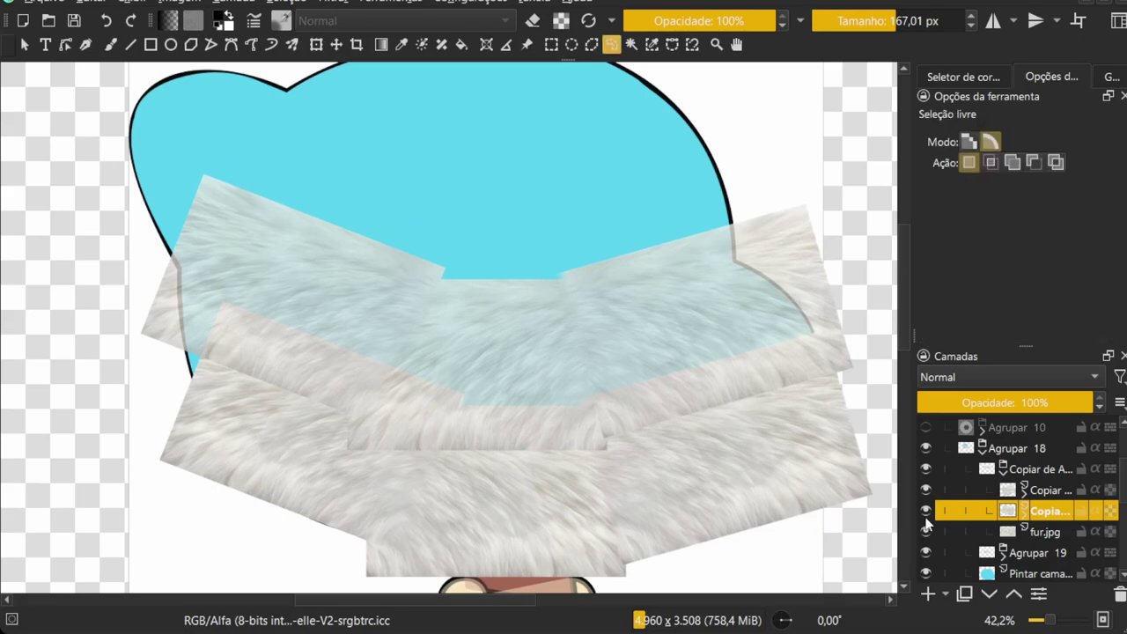
key(b)
key(ctrl+t)
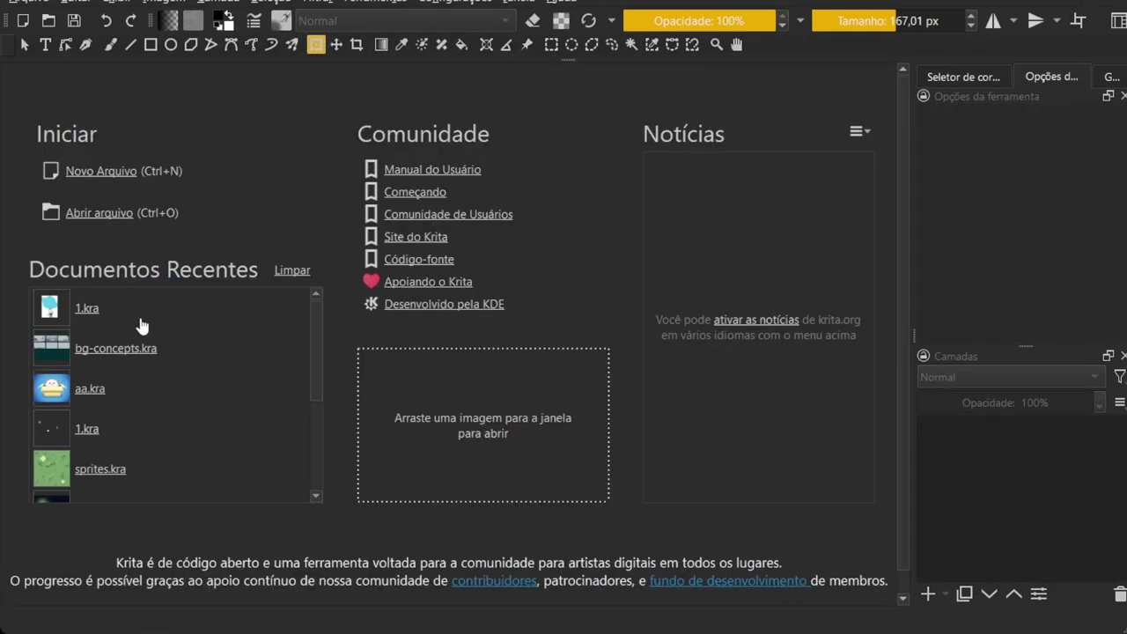
key(b)
scroll(526, 303, down, 4)
key(ctrl+t)
scroll(526, 303, up, 1)
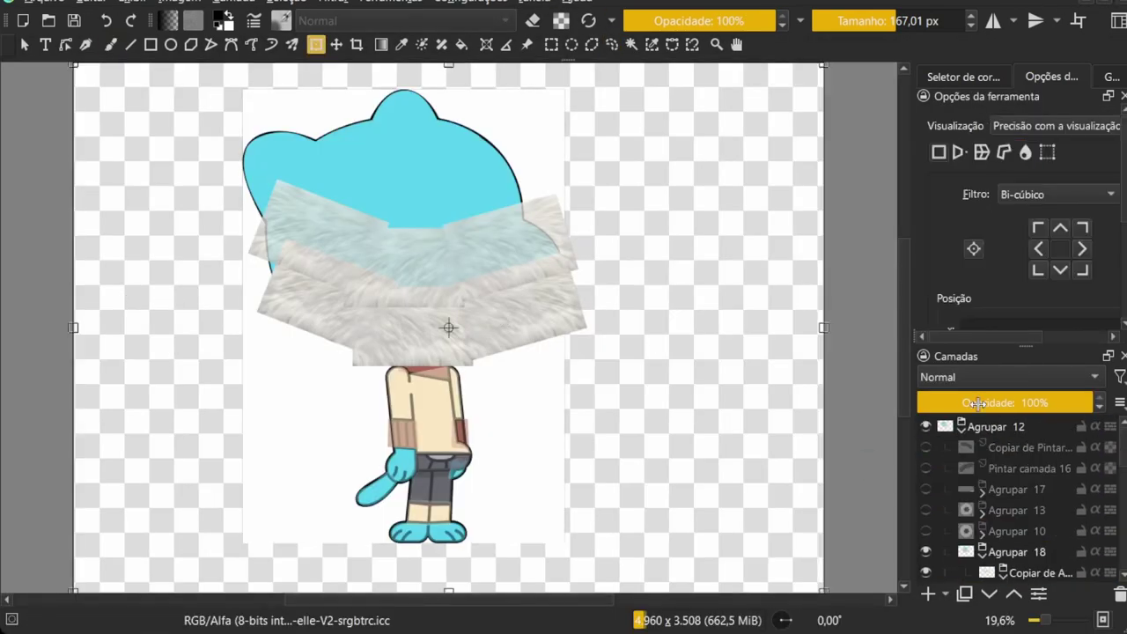
Hide the selected fur copy layer and add a mask to the top copied fur group
scroll(347, 209, up, 2)
click(925, 480)
key(ctrl+shift+f)
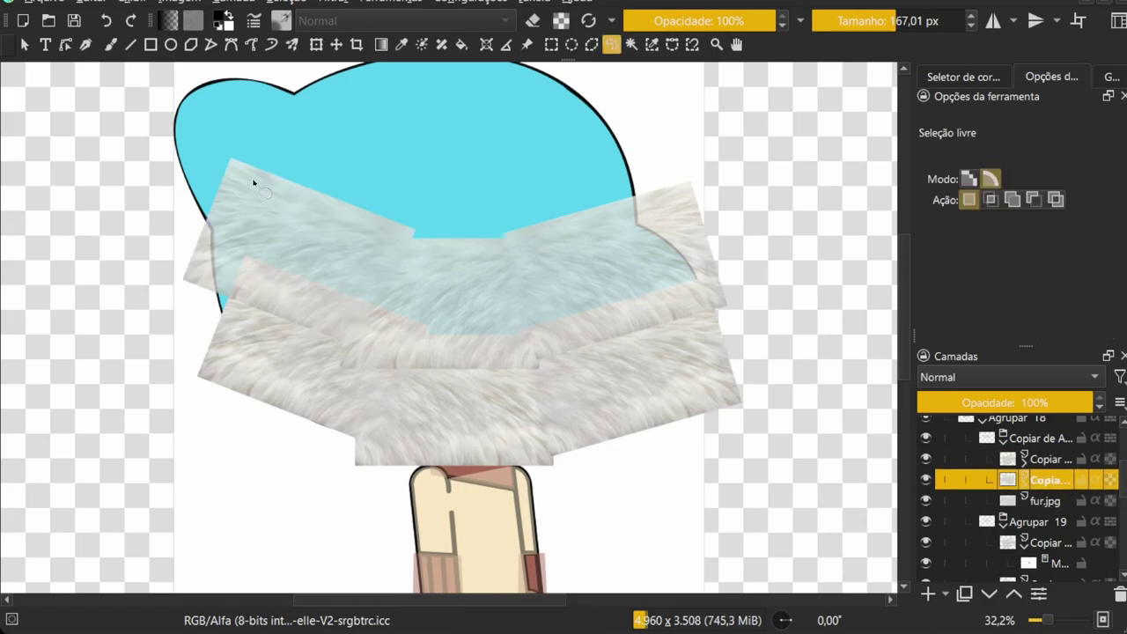
key(ctrl+t)
key(b)
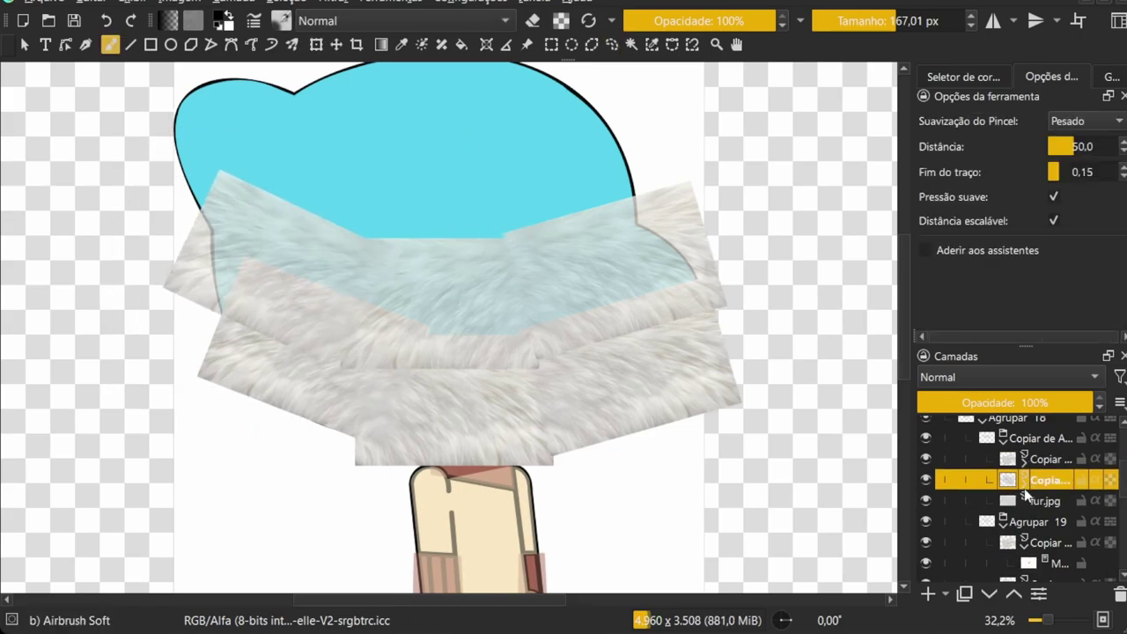
click(968, 437)
key(ctrl+shift+m)
scroll(483, 359, up, 3)
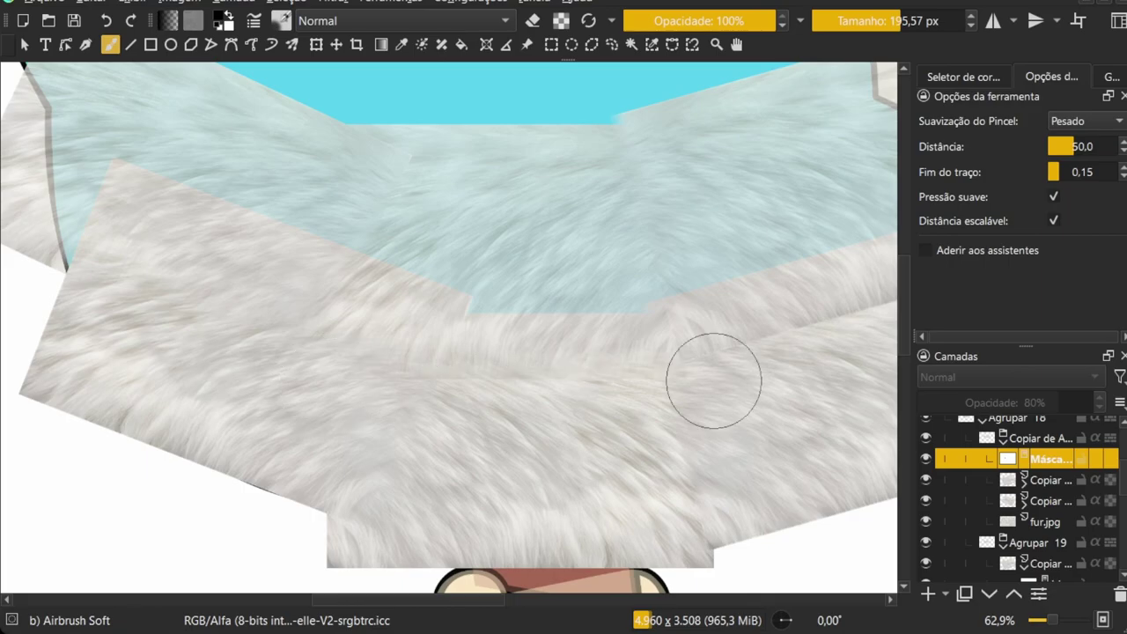
scroll(714, 364, down, 3)
key(Page_Up)
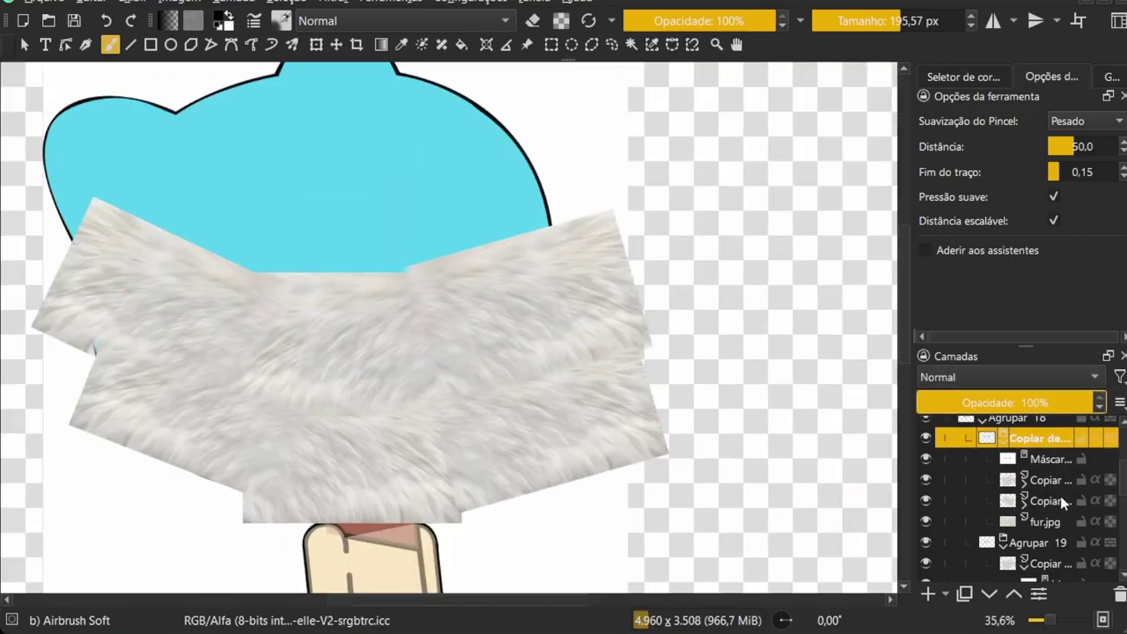
Lasso a fur piece on a fur copy layer and move it to the right
drag(438, 265, 570, 296)
click(1044, 523)
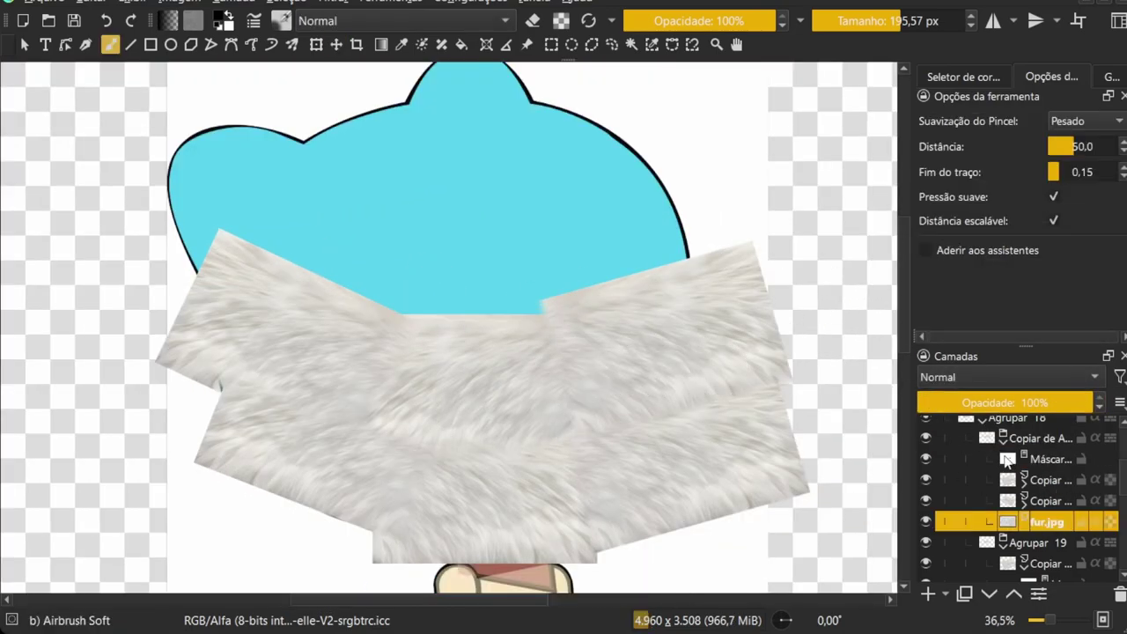
click(1047, 480)
key(t)
drag(551, 491, 669, 325)
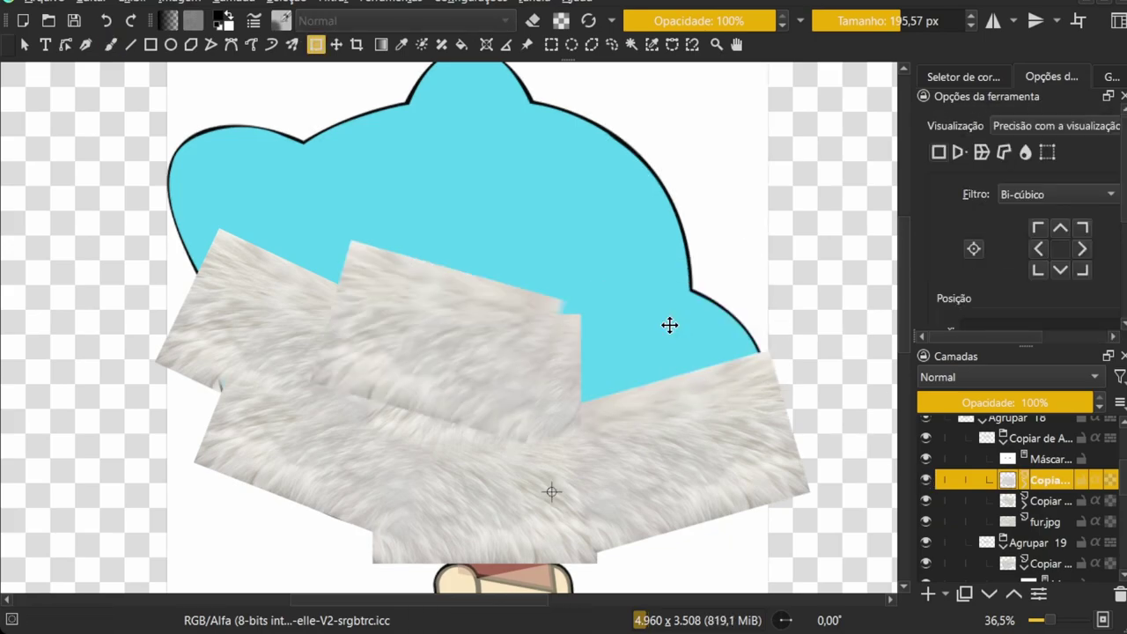
drag(348, 185, 628, 260)
key(t)
drag(457, 334, 686, 330)
key(b)
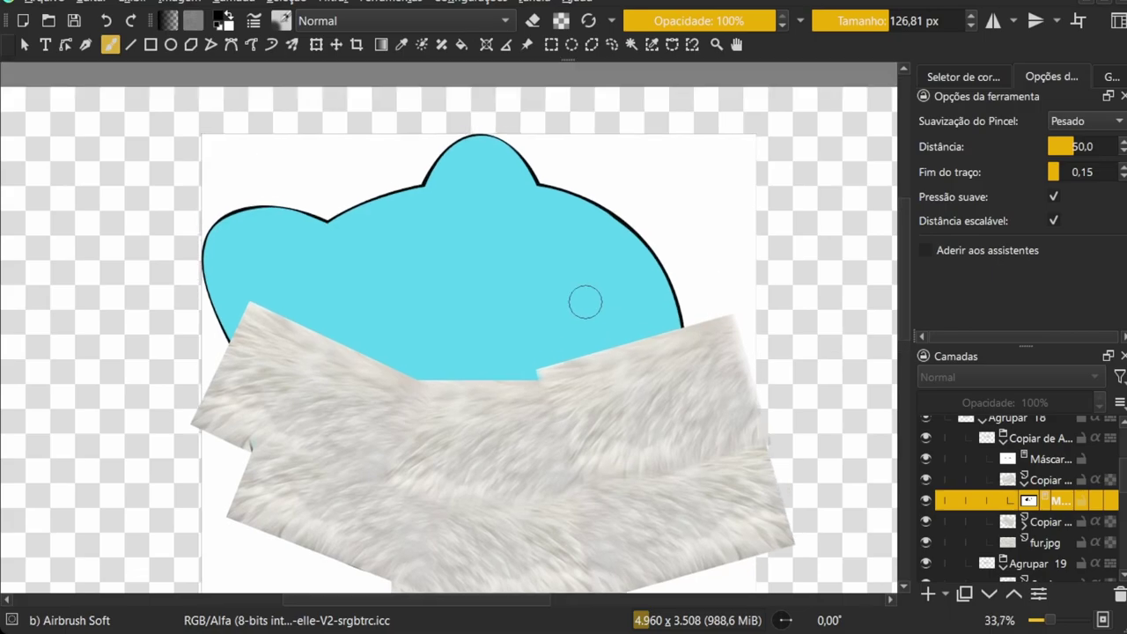
Delete the mask, restore it with undo, and select the upper mask layer
scroll(586, 299, up, 5)
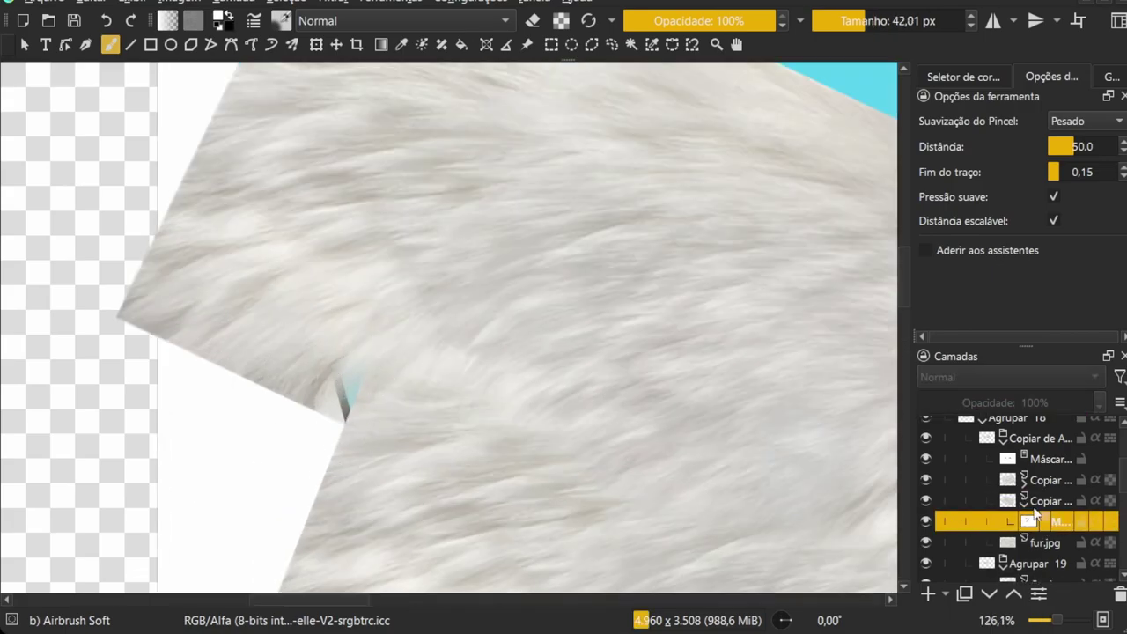
key(shift+Delete)
key(ctrl+z)
scroll(355, 381, down, 3)
key(Page_Up)
key(Page_Up)
key(Page_Up)
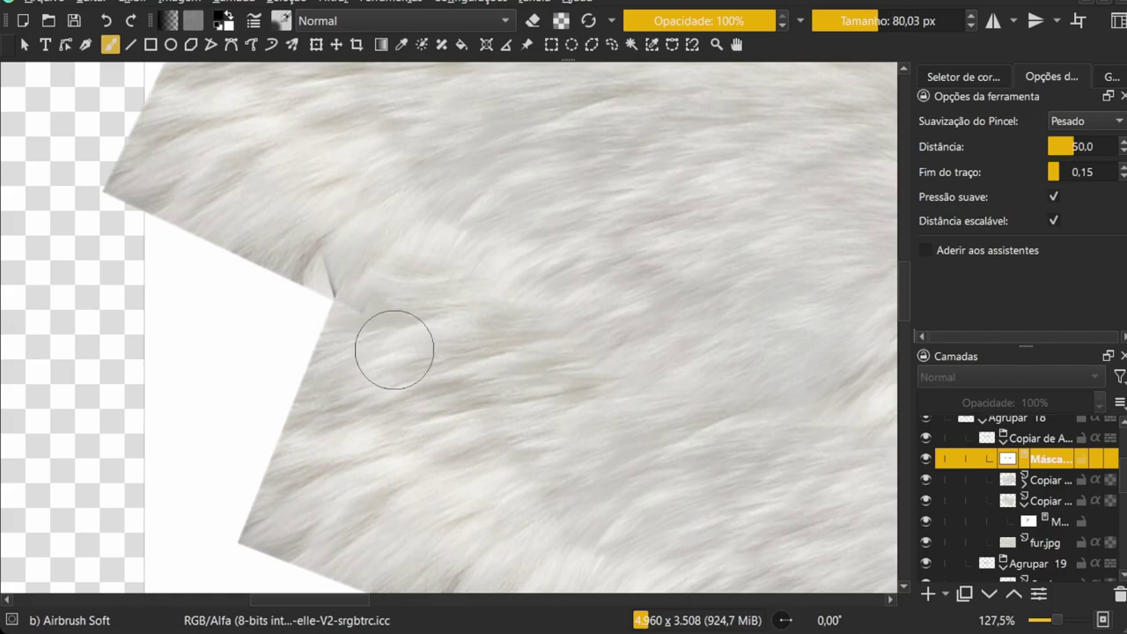
scroll(384, 352, down, 3)
scroll(523, 405, down, 3)
Rotate the copied fur layer counter-clockwise
scroll(522, 405, up, 1)
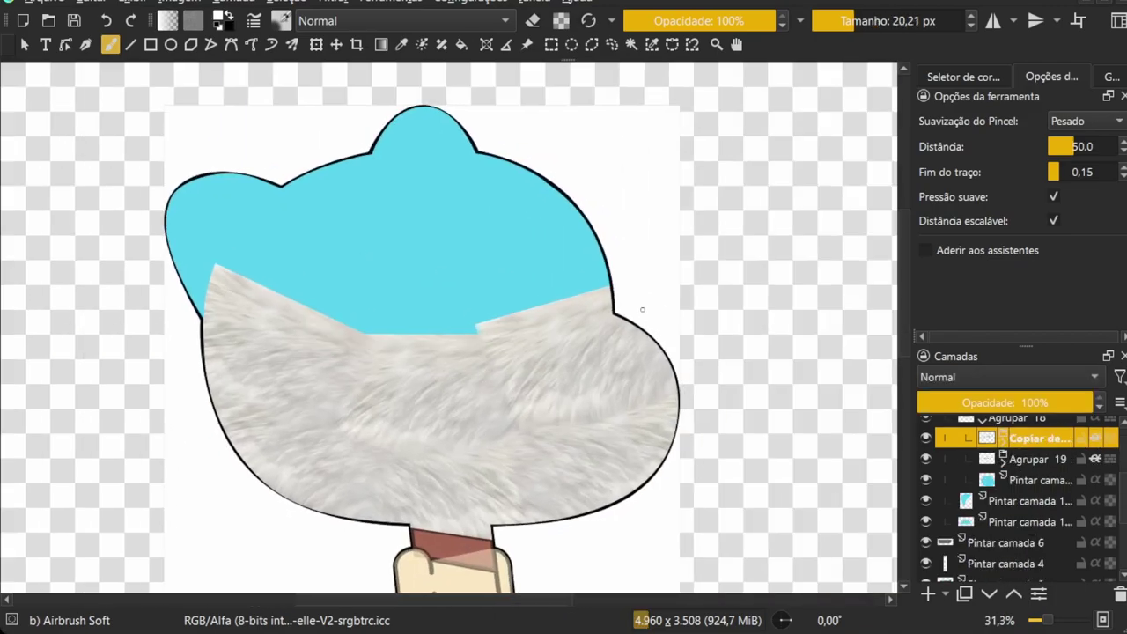
click(1030, 499)
click(1039, 437)
key(t)
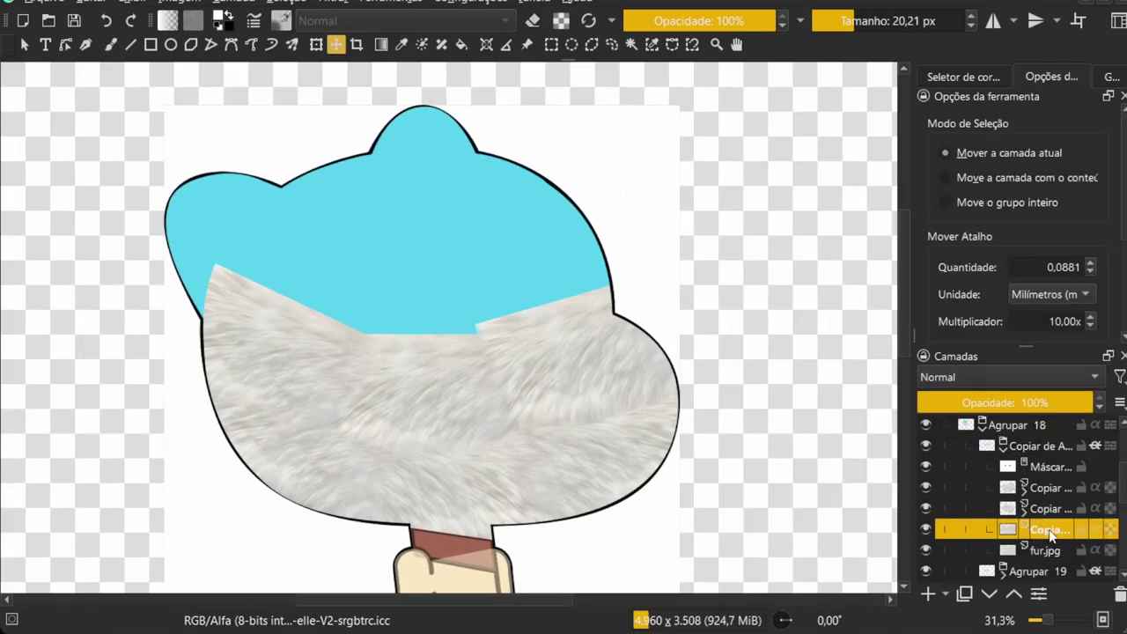
scroll(492, 410, up, 2)
key(ctrl+t)
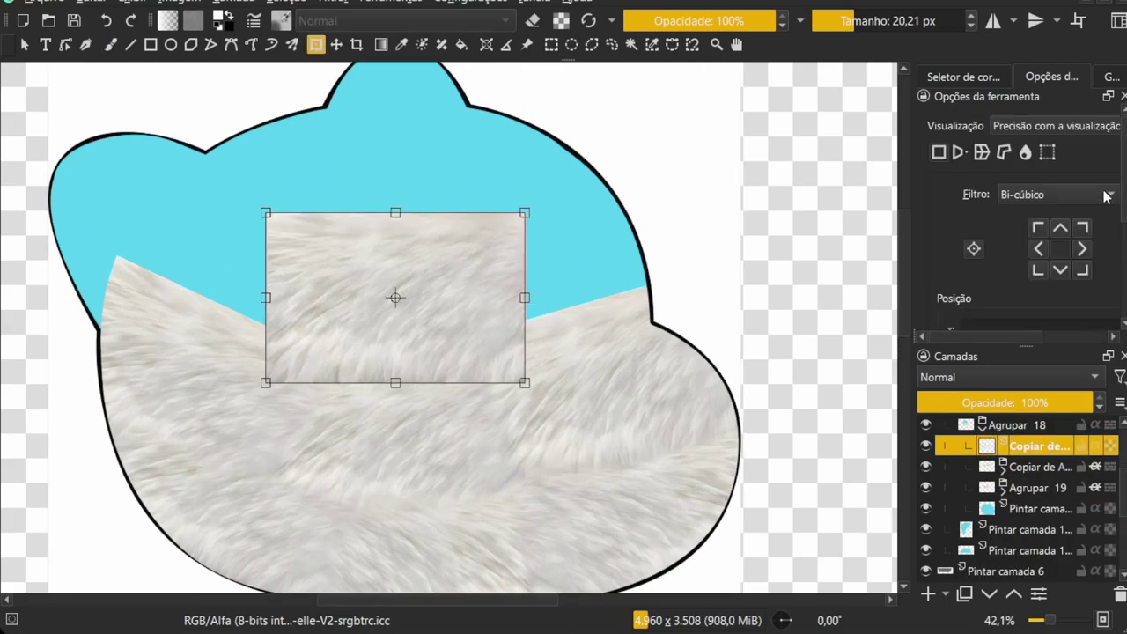
drag(598, 334, 591, 272)
key(b)
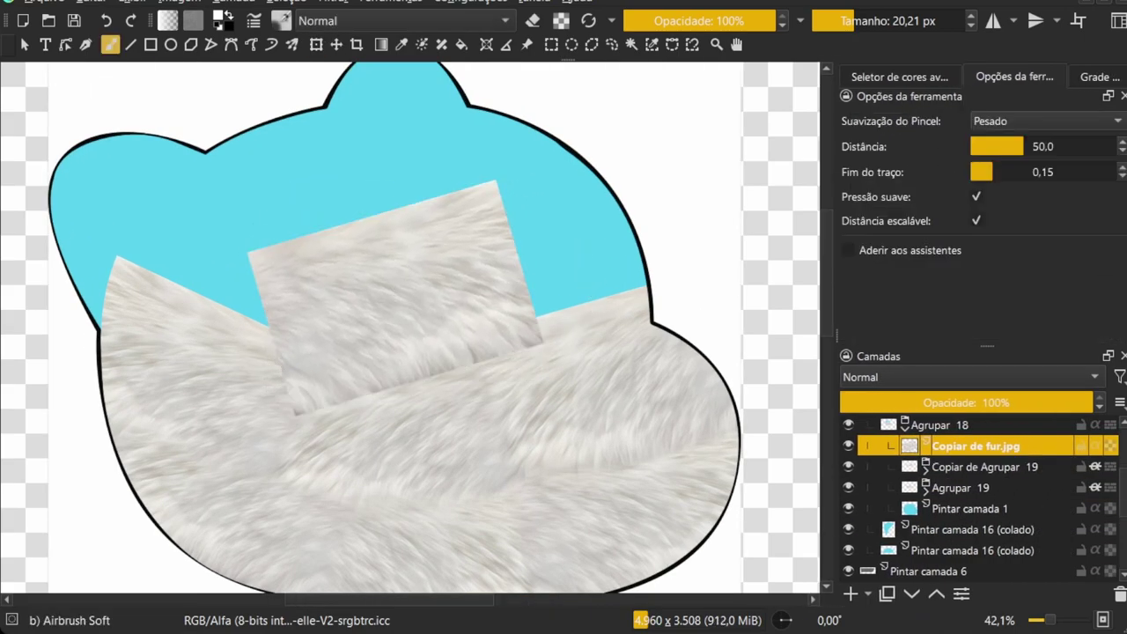
Duplicate the fur layer and move the copy up over the head
key(ctrl+j)
key(ctrl+t)
drag(470, 307, 689, 239)
drag(766, 228, 785, 169)
key(Return)
key(b)
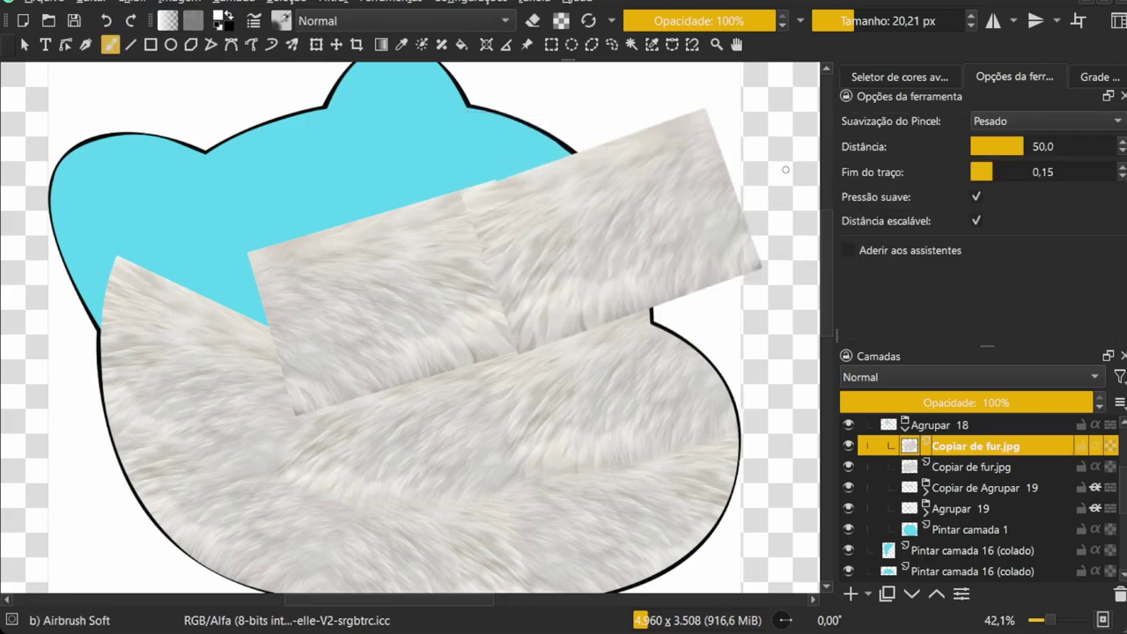
key(ctrl+z)
key(ctrl+t)
drag(692, 246, 661, 259)
key(t)
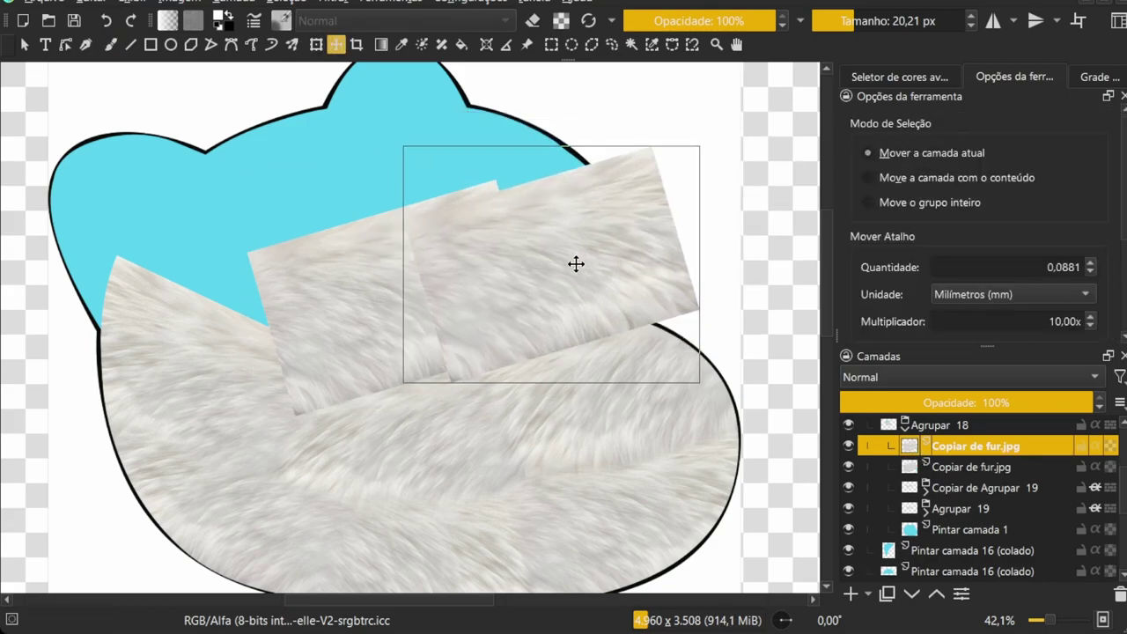
drag(576, 265, 583, 239)
Make two more fur copies, moving and tilting each onto the top of the head
key(b)
key(ctrl+j)
key(ctrl+t)
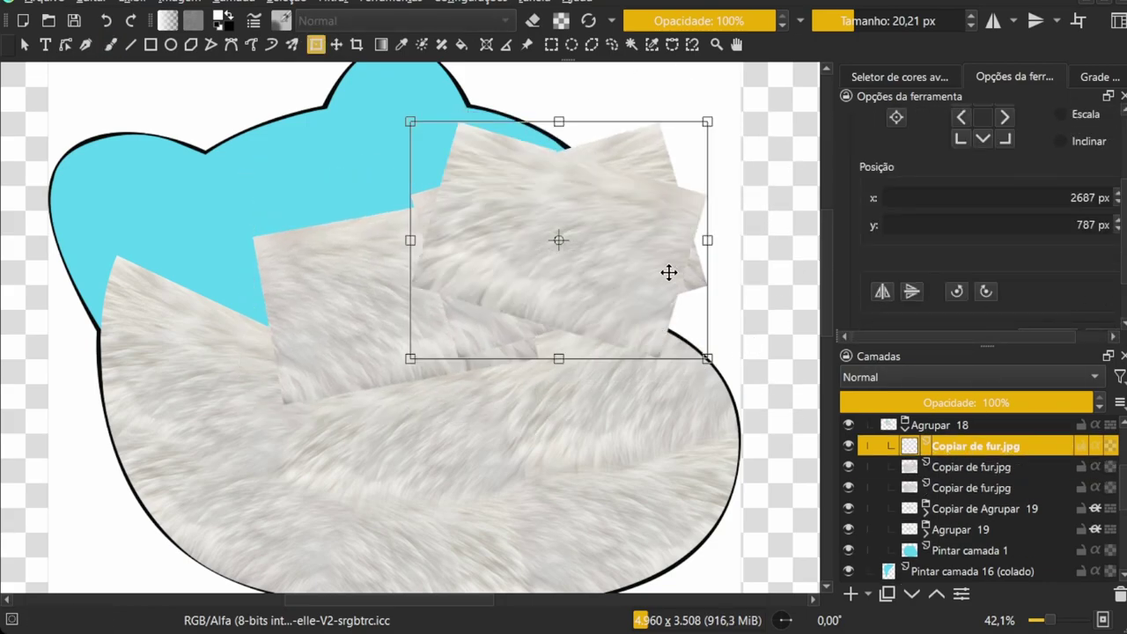
mouse_move(668, 272)
mouse_down()
mouse_move(370, 156)
mouse_move(528, 254)
mouse_up()
key(Return)
scroll(478, 232, up, 1)
key(ctrl+j)
key(ctrl+t)
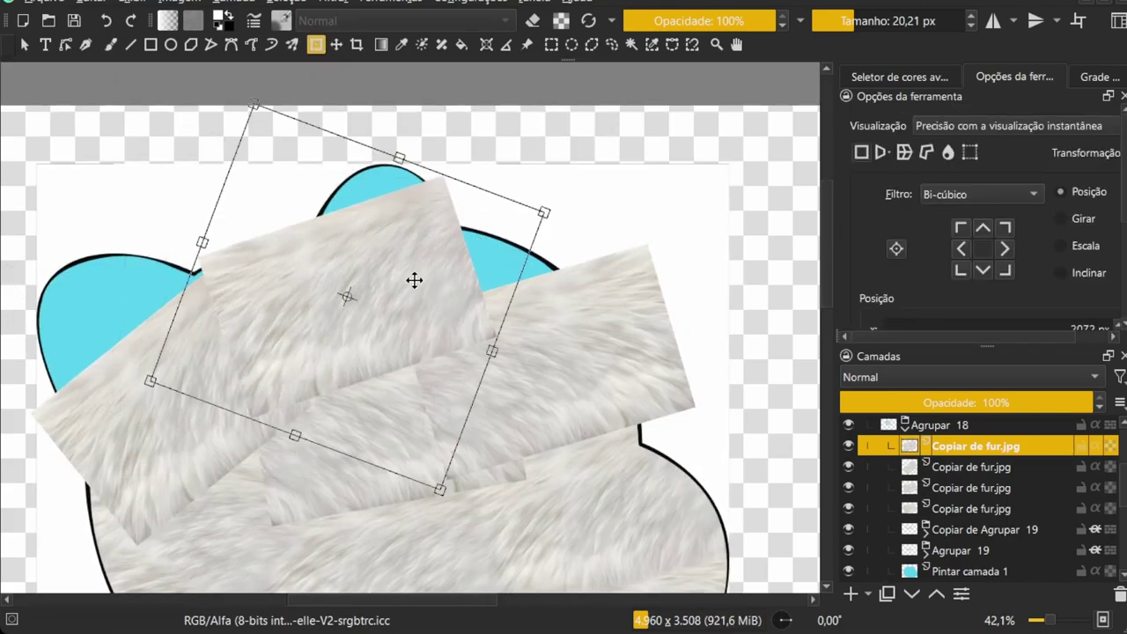
drag(414, 280, 453, 236)
key(b)
Hide three of the fur copy layers
click(847, 486)
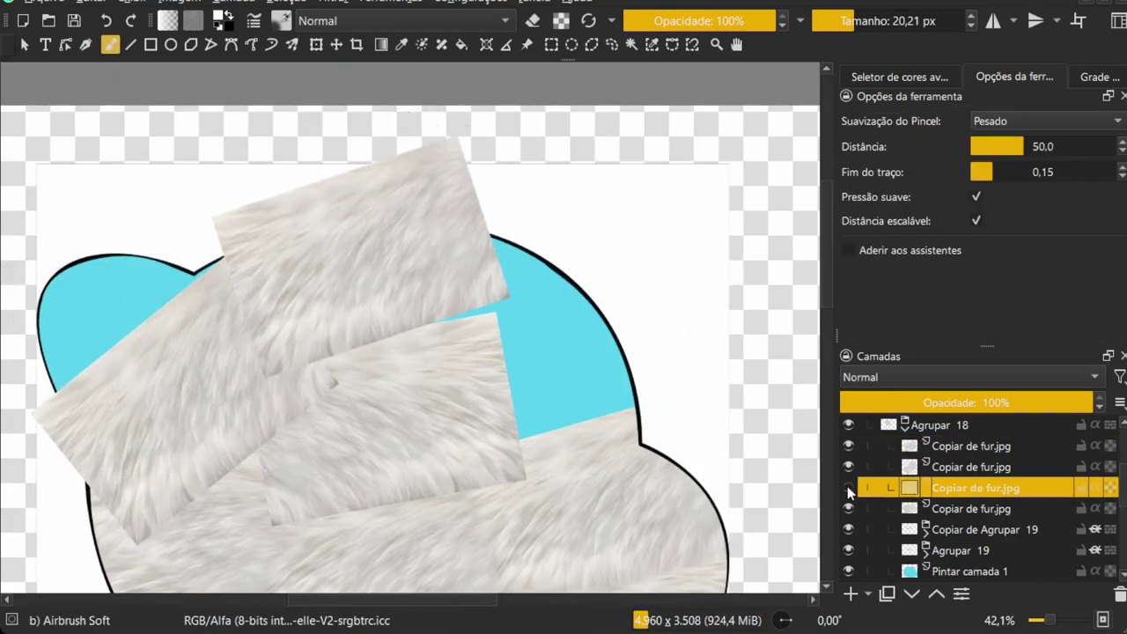
click(848, 445)
click(848, 467)
Add a transparency mask and mask away fur sticking past the head outline
click(867, 593)
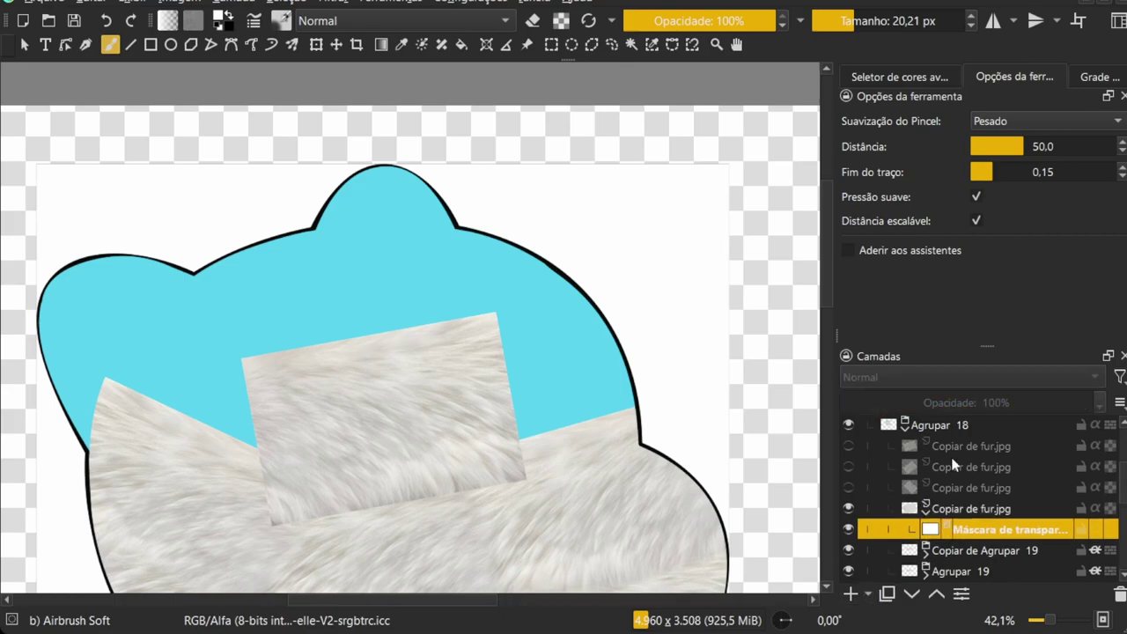
scroll(199, 396, up, 2)
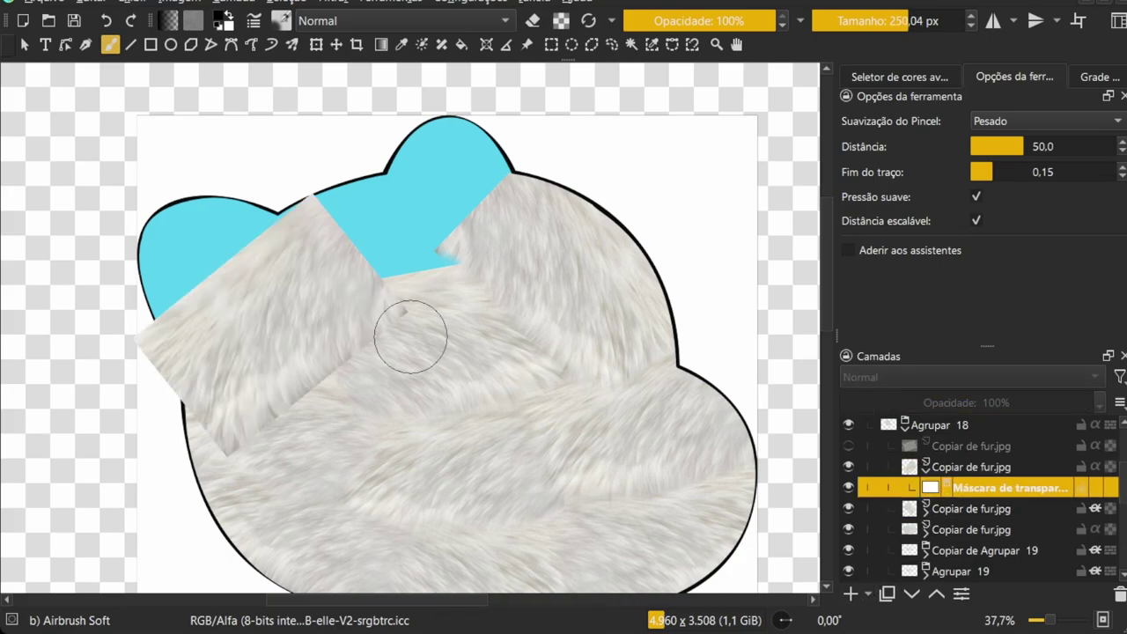
drag(200, 280, 200, 439)
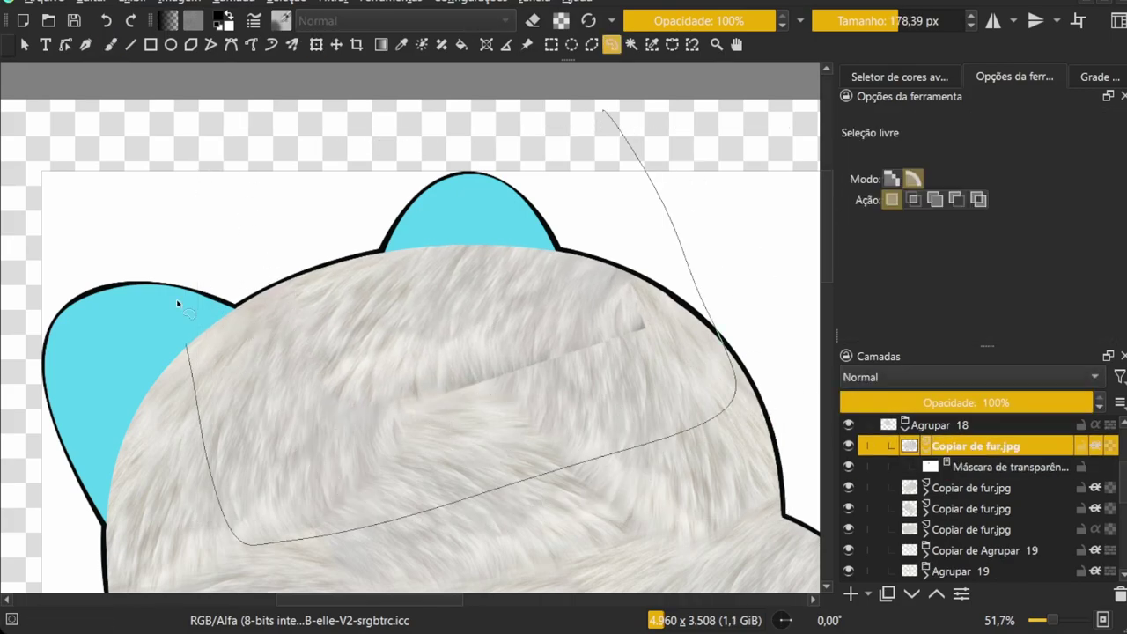
scroll(698, 324, down, 2)
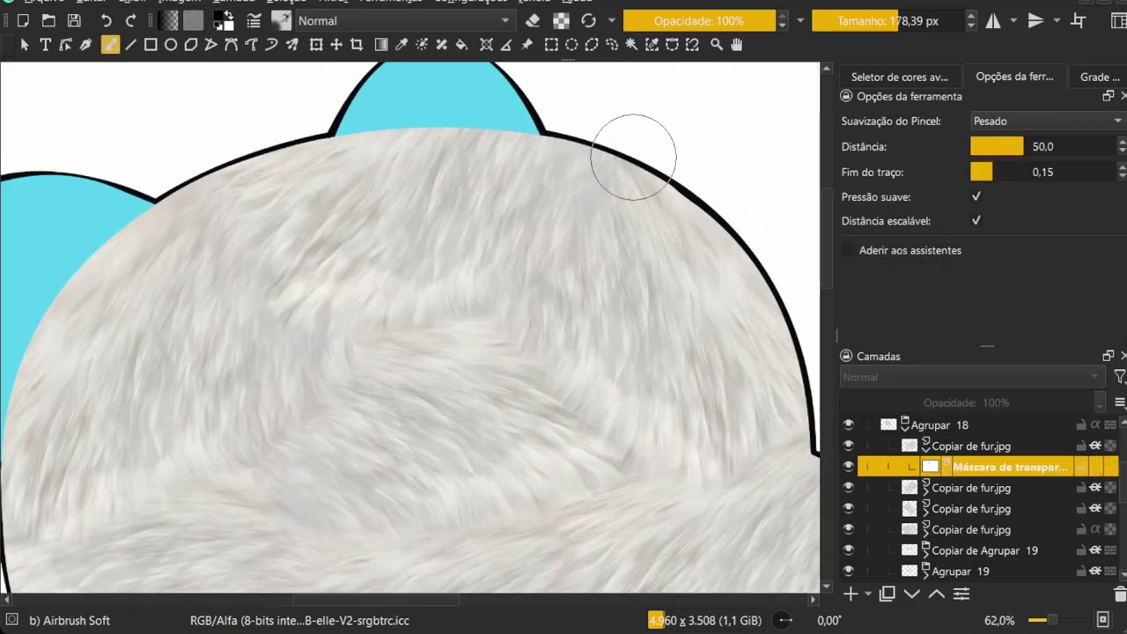
scroll(497, 293, down, 2)
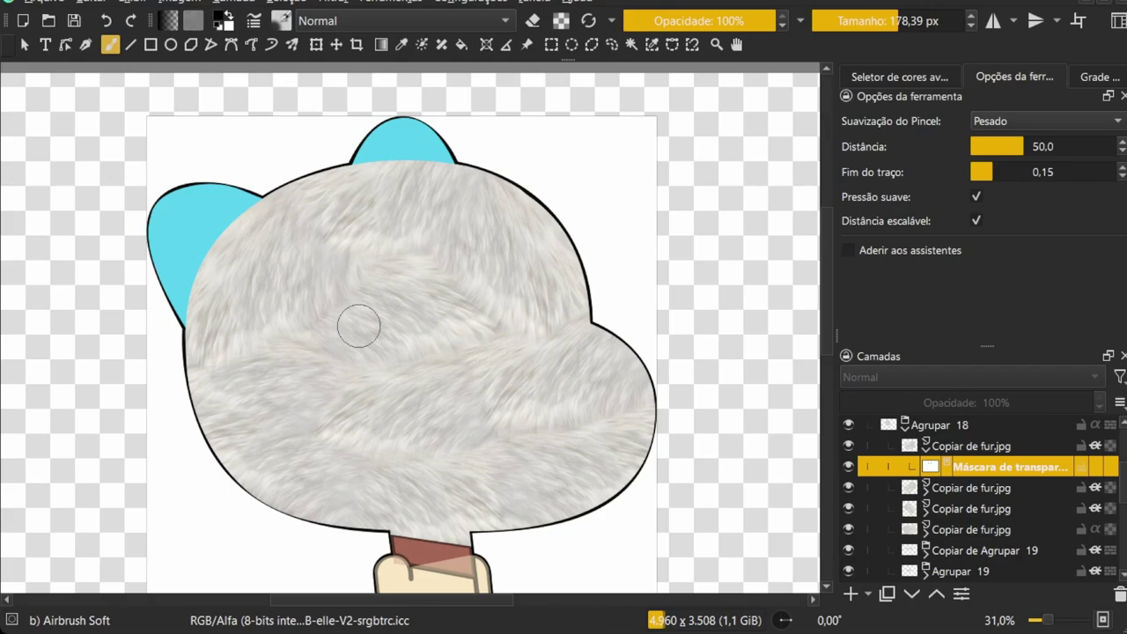
Move, rotate and warp the next fur patch to fit over the left ear
key(shift+Delete)
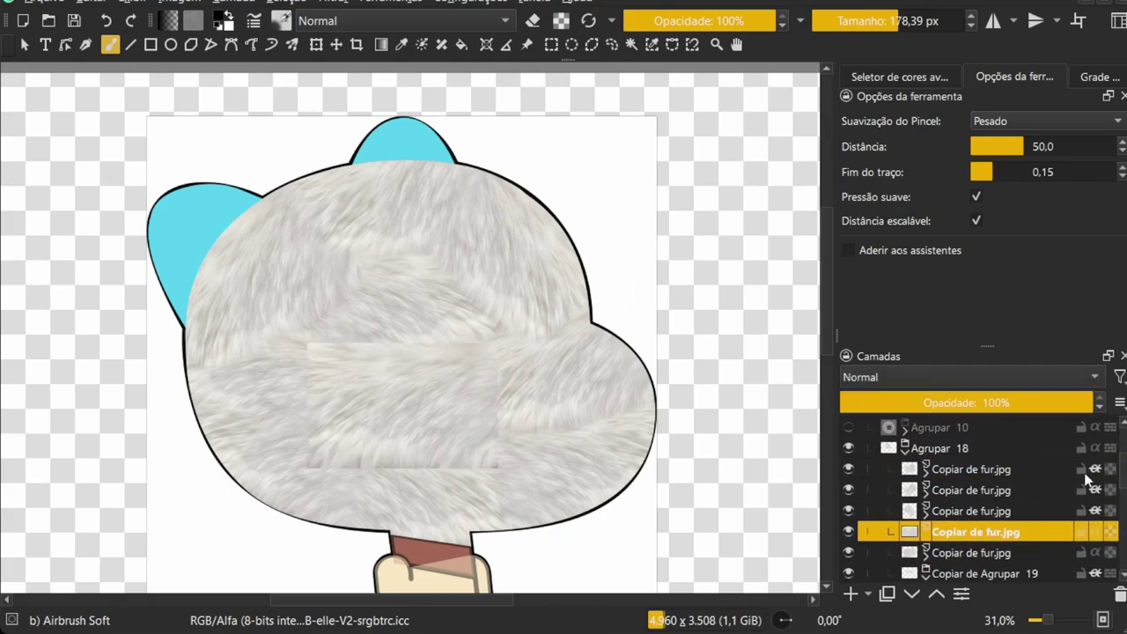
drag(538, 346, 410, 226)
key(ctrl+t)
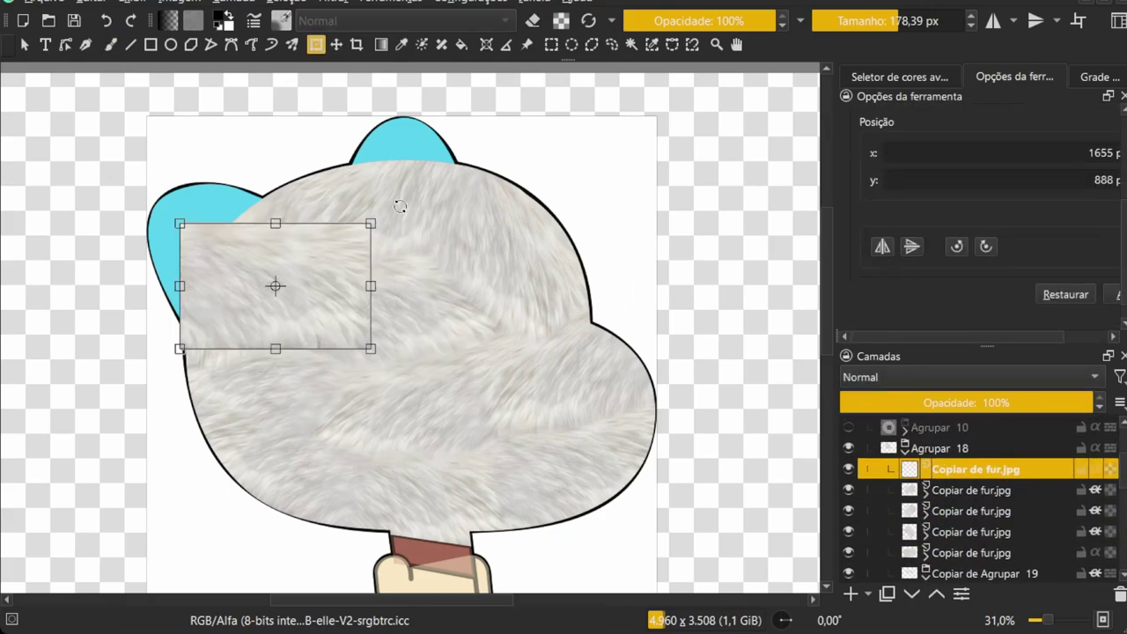
drag(274, 284, 320, 209)
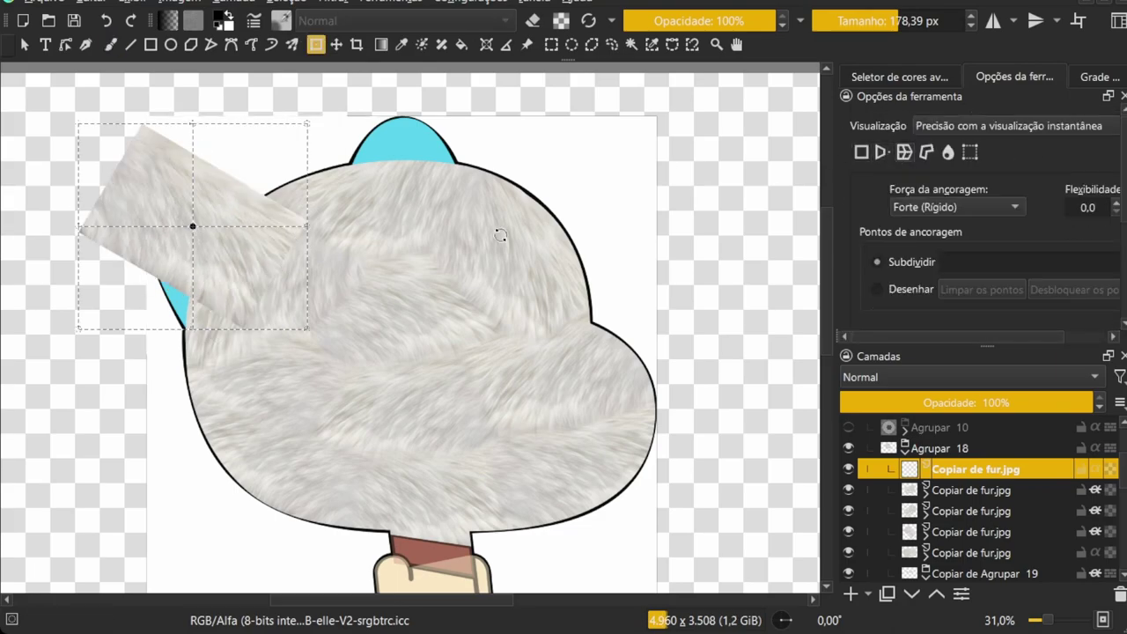
mouse_move(196, 238)
mouse_down()
mouse_move(304, 232)
mouse_move(261, 149)
mouse_up()
Group the transformed fur copy with the left ear layer
key(b)
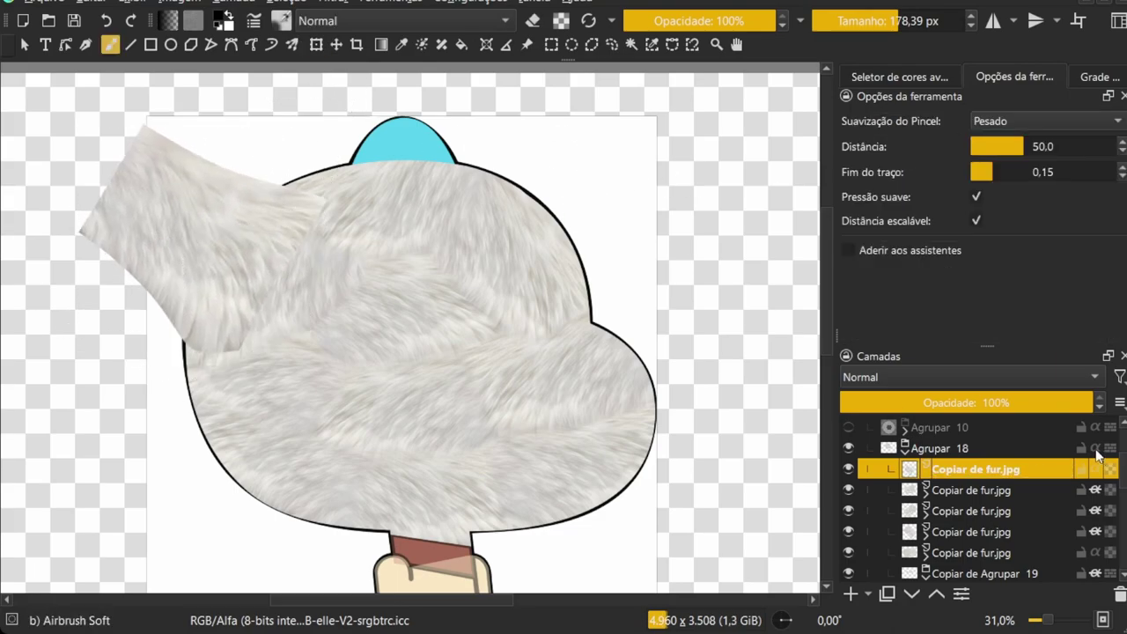
click(1095, 468)
click(1095, 468)
scroll(942, 509, down, 2)
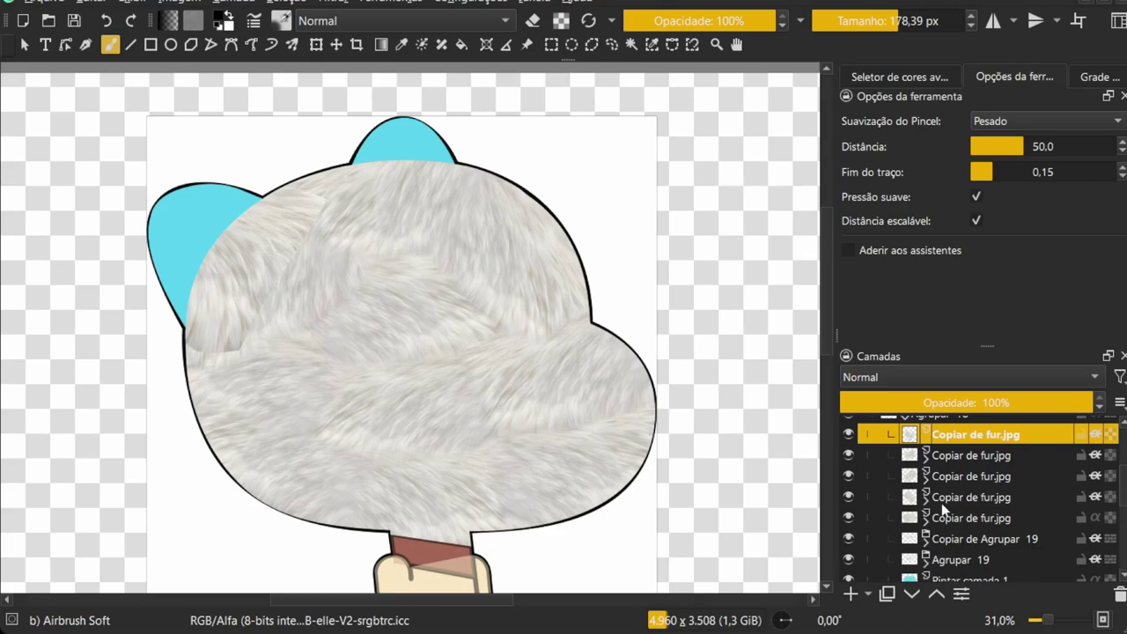
mouse_move(941, 508)
mouse_down()
mouse_move(940, 466)
mouse_move(949, 513)
mouse_up()
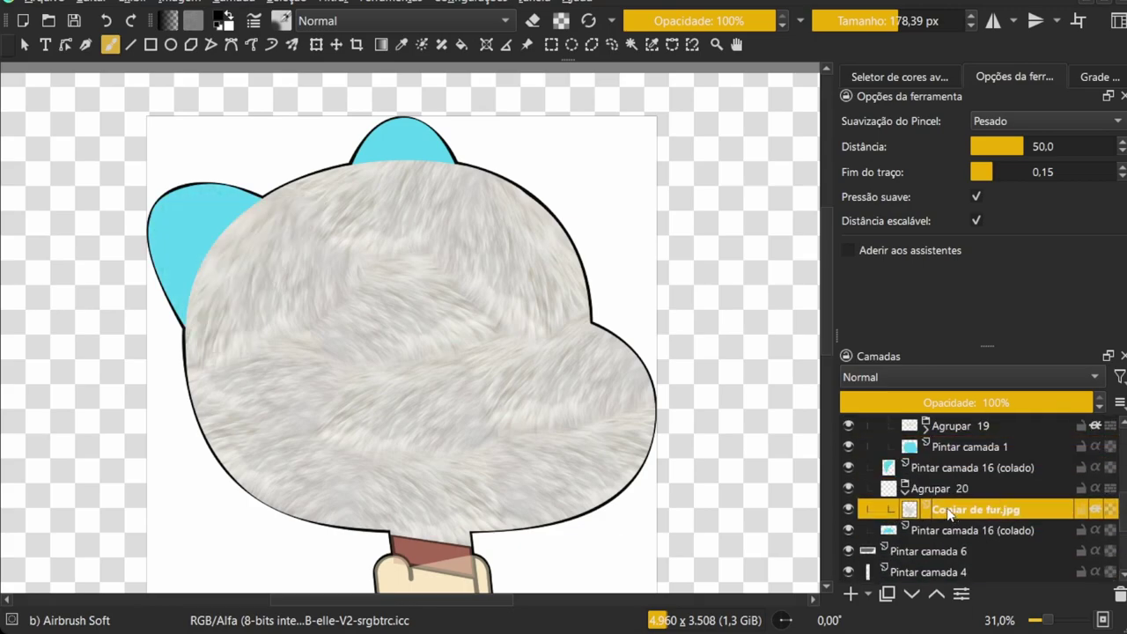
shift+click(1006, 491)
key(ctrl+g)
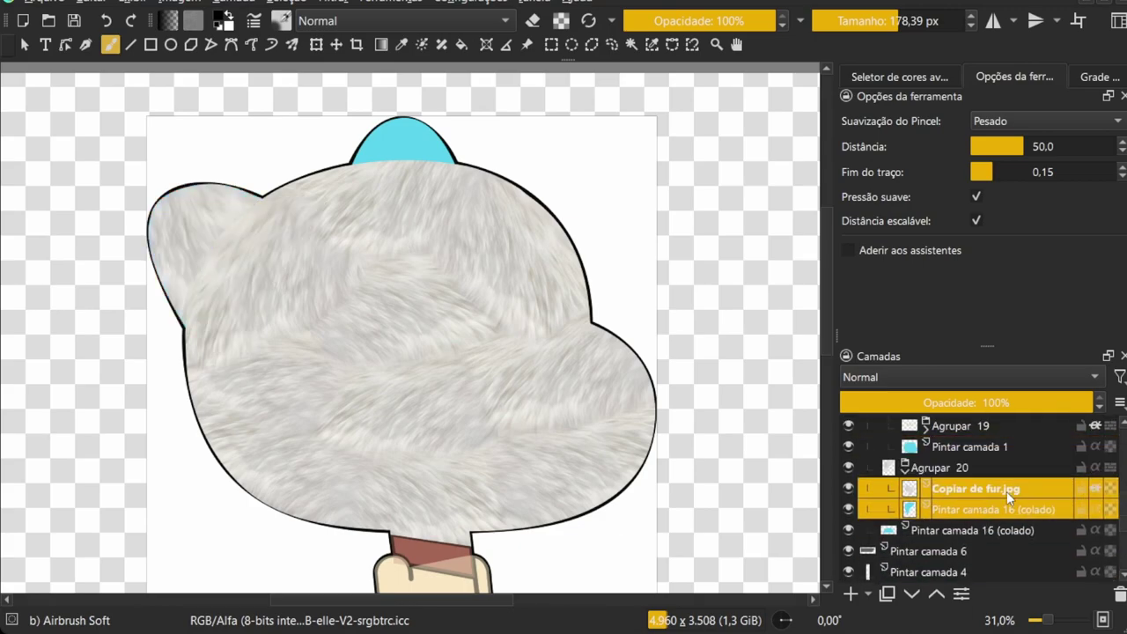
drag(958, 473, 948, 458)
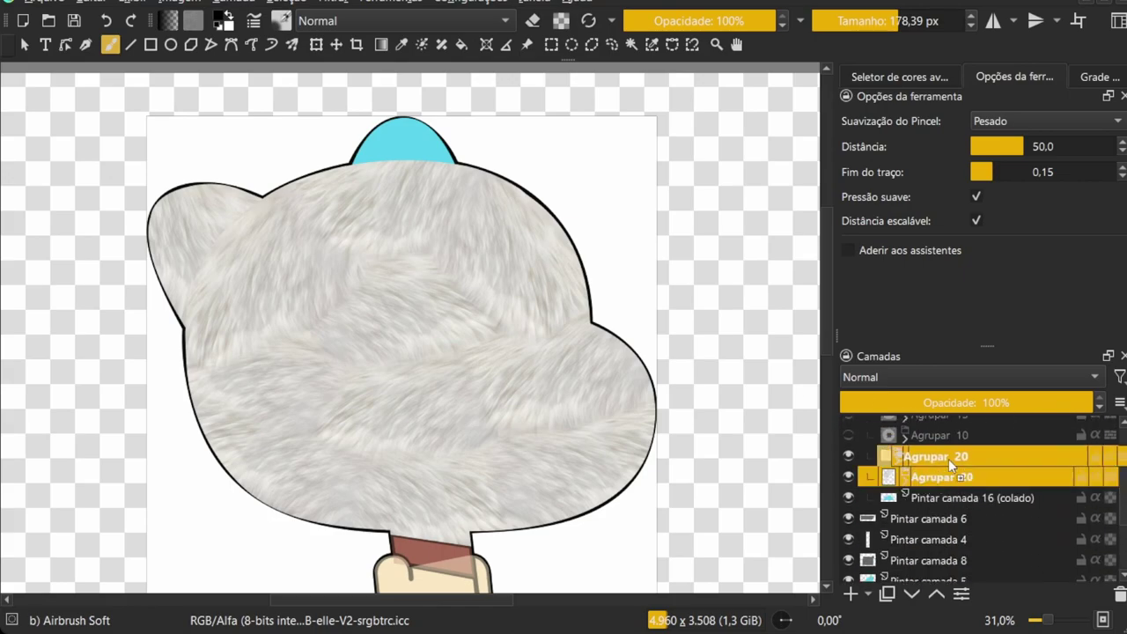
Show the fur over the ear, then add and remove a transparency mask
click(968, 498)
ctrl+scroll(276, 340, up, 2)
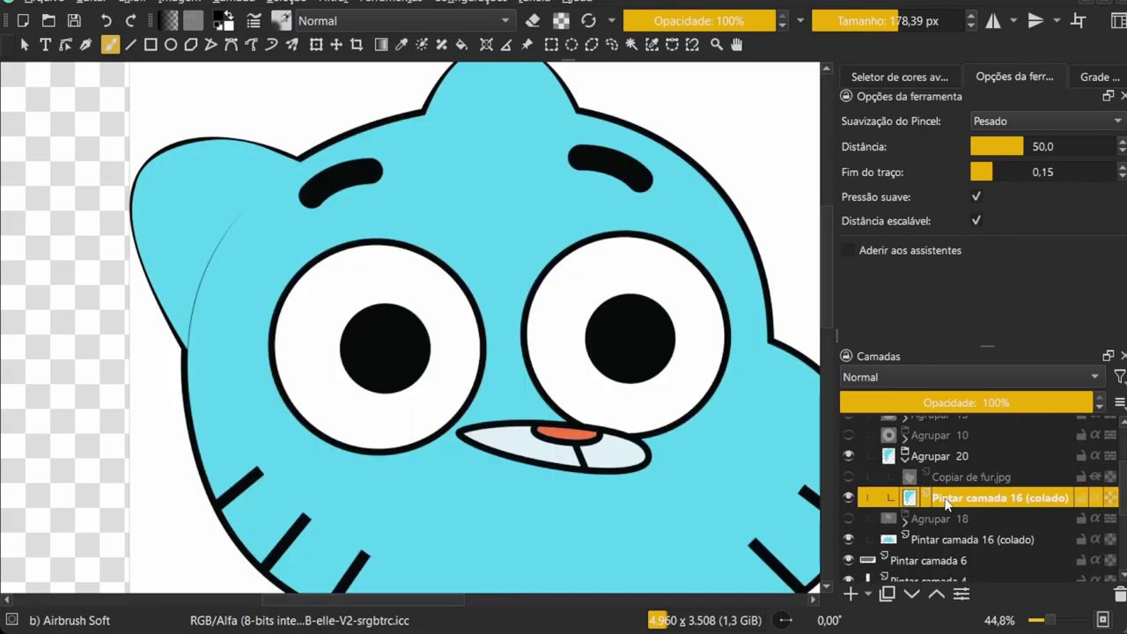
ctrl+scroll(797, 404, up, 3)
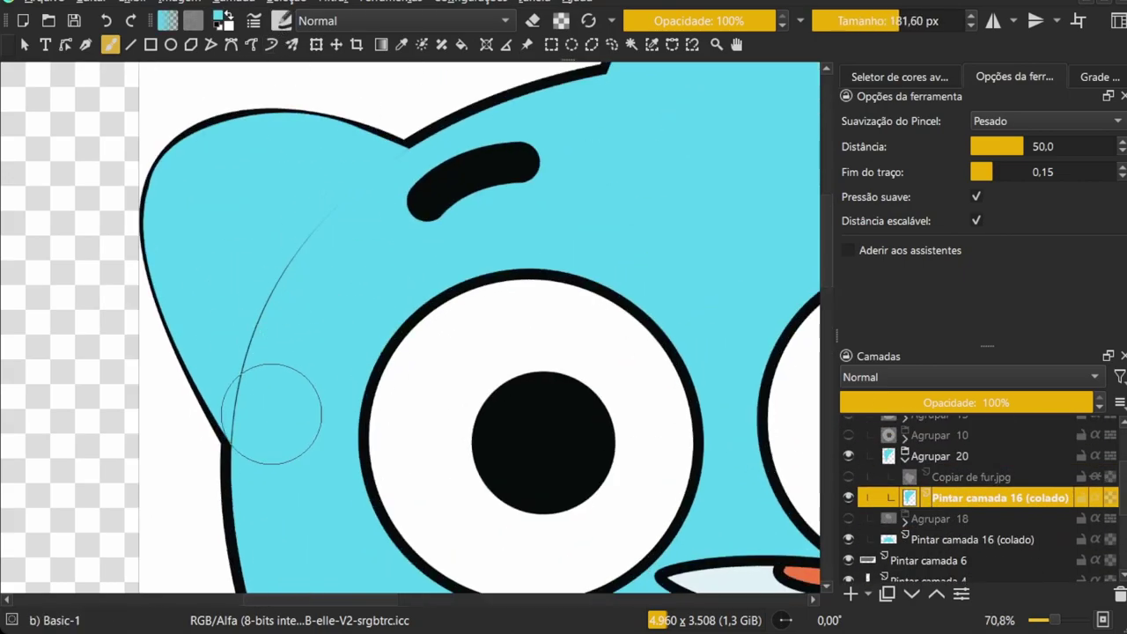
click(904, 459)
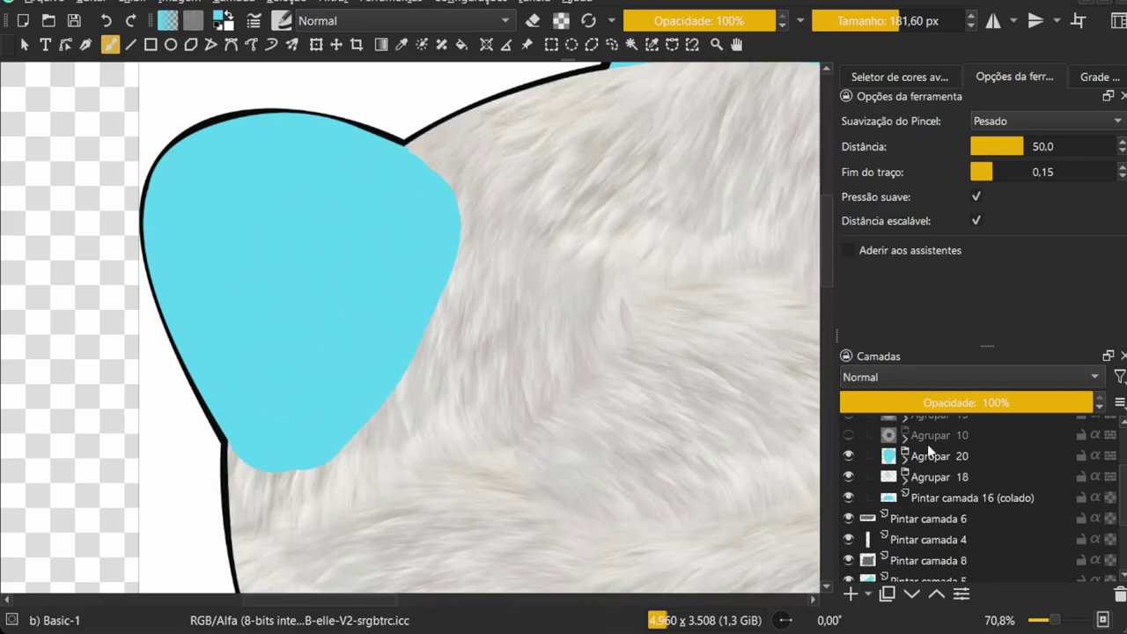
click(969, 476)
click(850, 594)
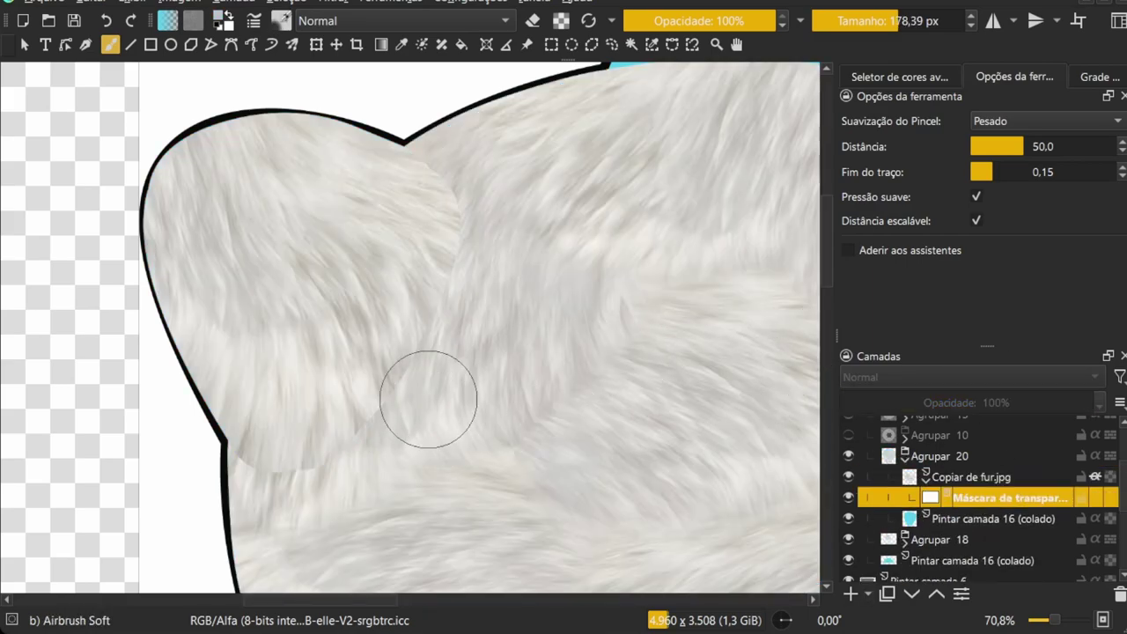
click(901, 517)
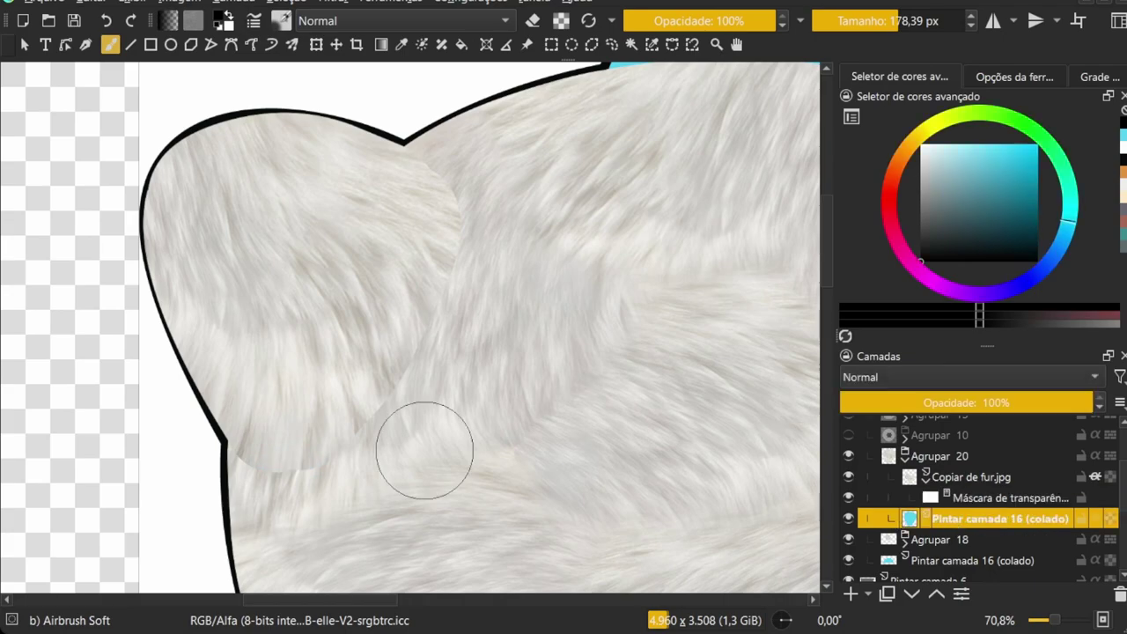
key(ctrl+z)
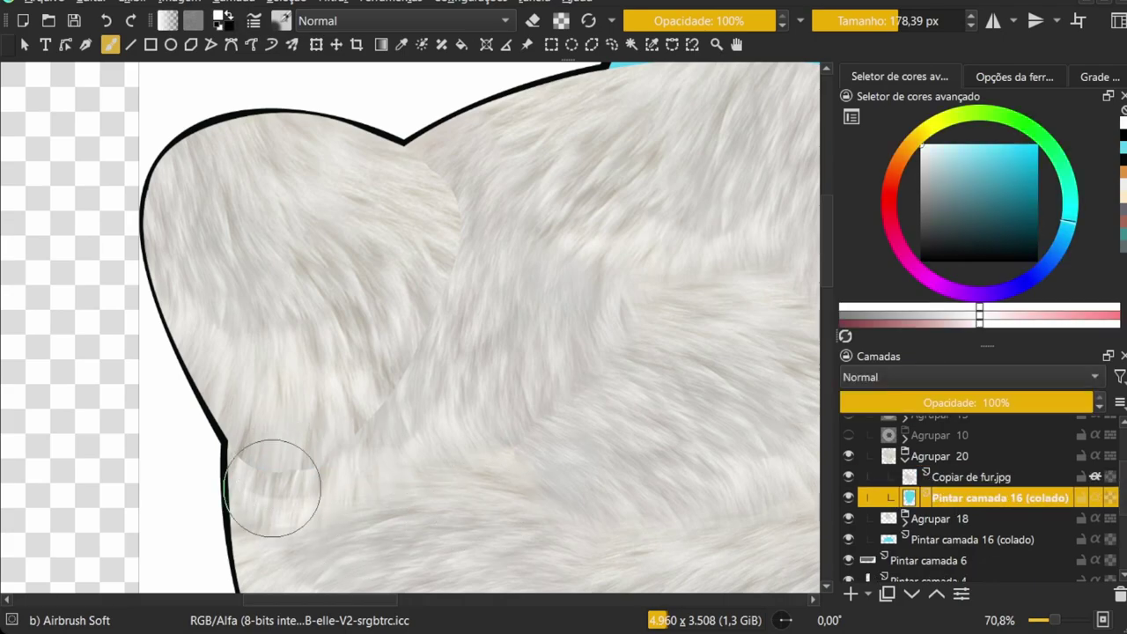
key(ctrl+z)
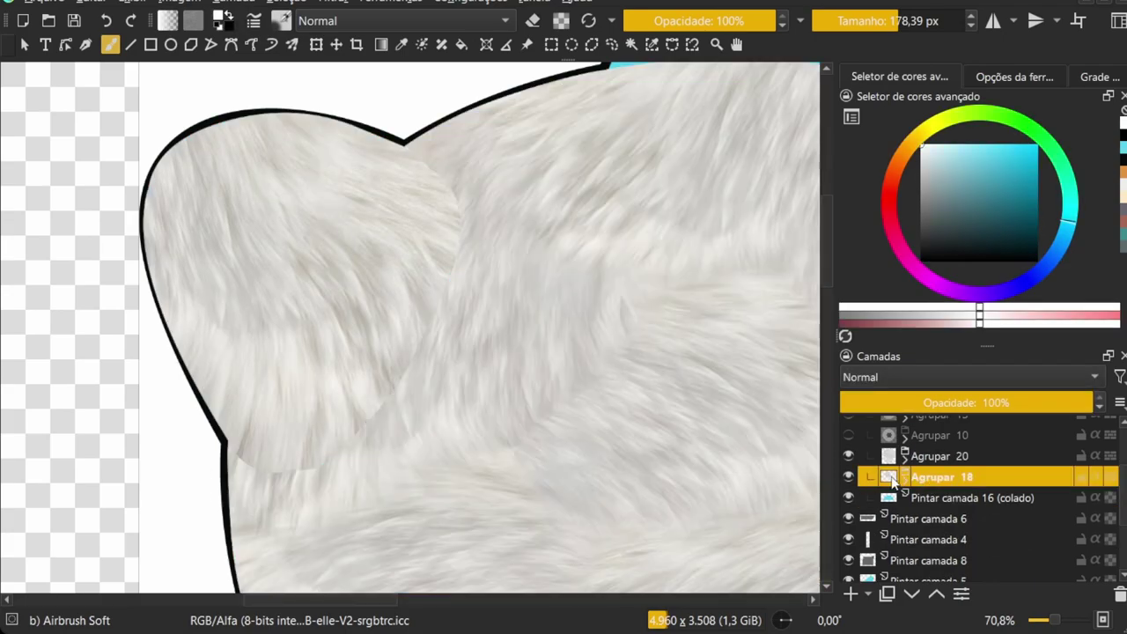
text(head)
Rename the groups to 'ear left' and 'ear right'
double_click(942, 456)
text(t)
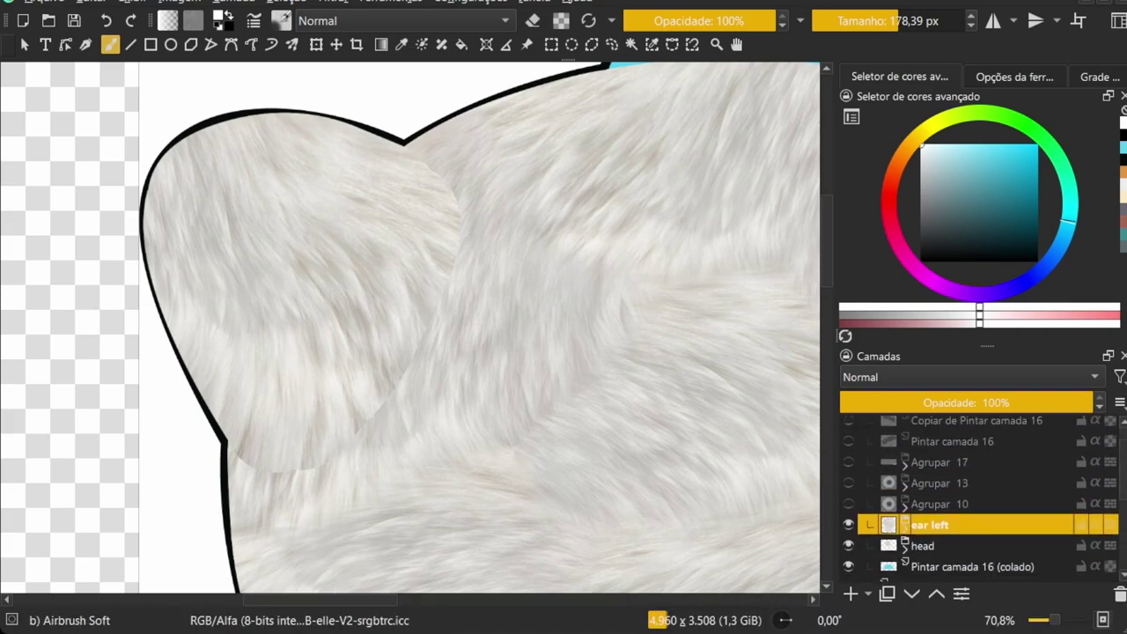
double_click(915, 498)
text(ear right)
key(ctrl+shift+z)
Paint over the ear's colour layer, undo the stray strokes, and switch to eraser
click(995, 499)
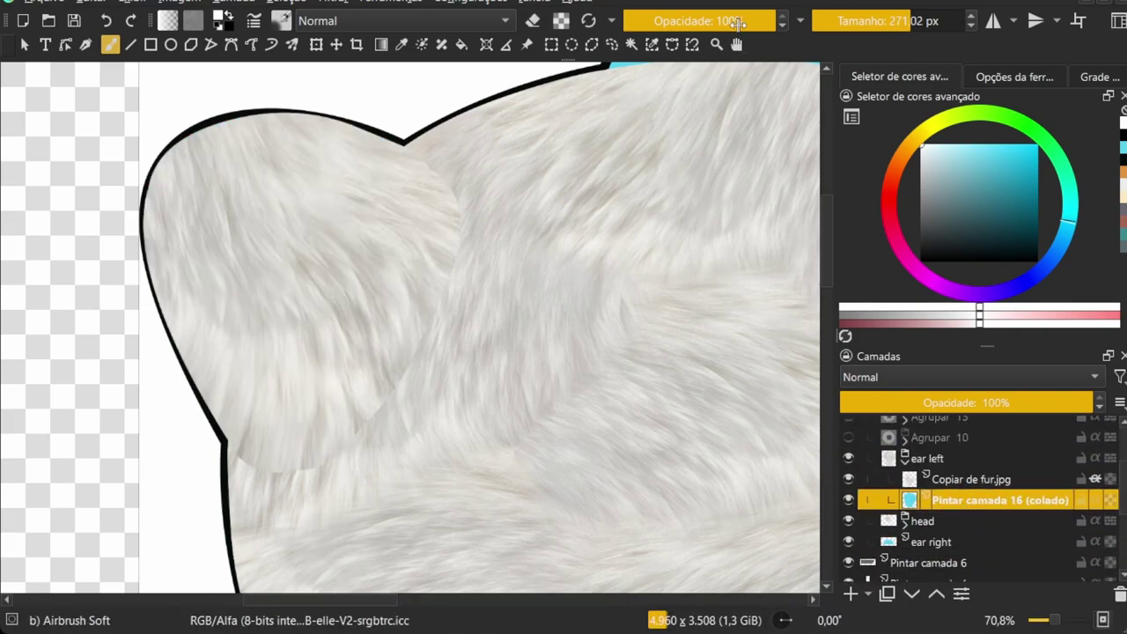
mouse_move(272, 537)
mouse_down()
mouse_move(466, 202)
mouse_move(768, 377)
mouse_up()
key(ctrl+z)
key(e)
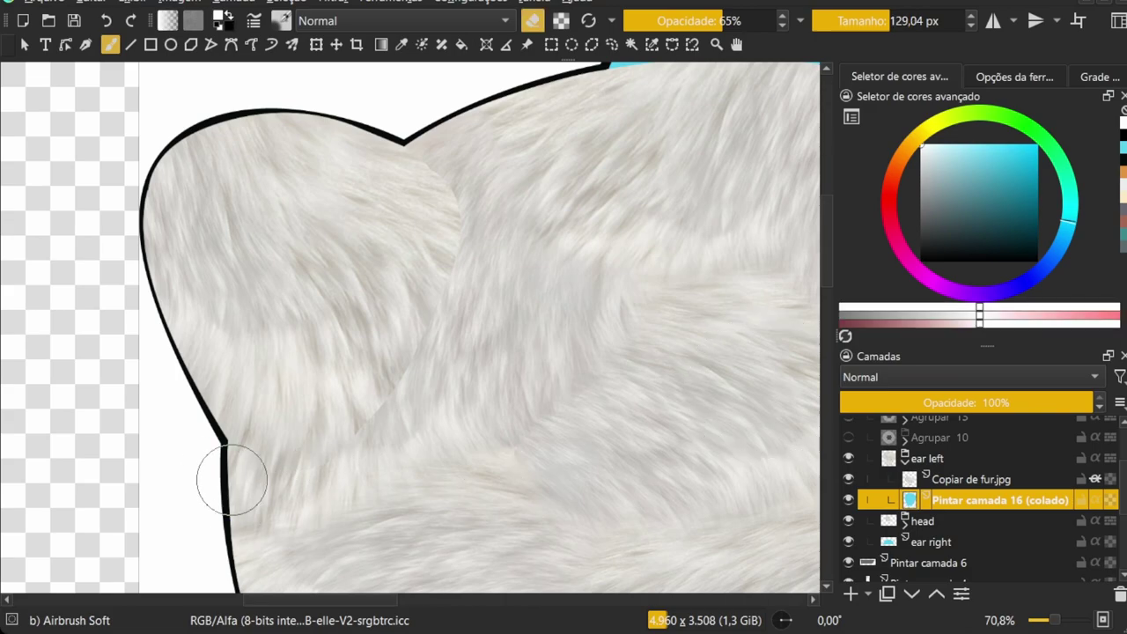
scroll(450, 328, down, 5)
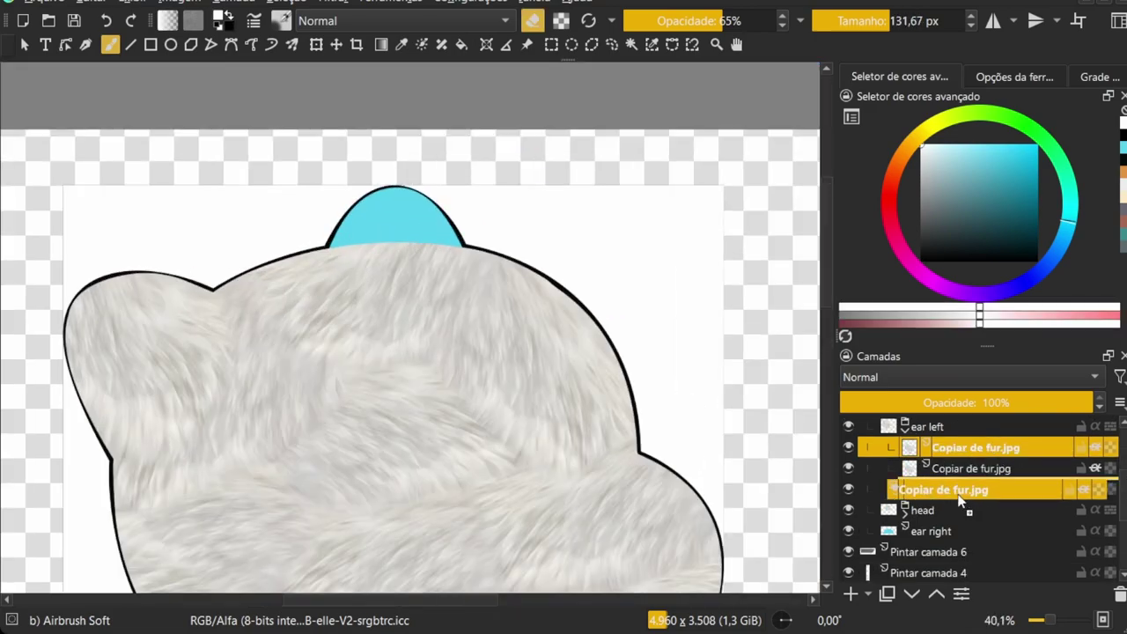
Move a fur copy into the right ear group and transform it over the ear
drag(971, 479, 993, 552)
click(971, 531)
key(t)
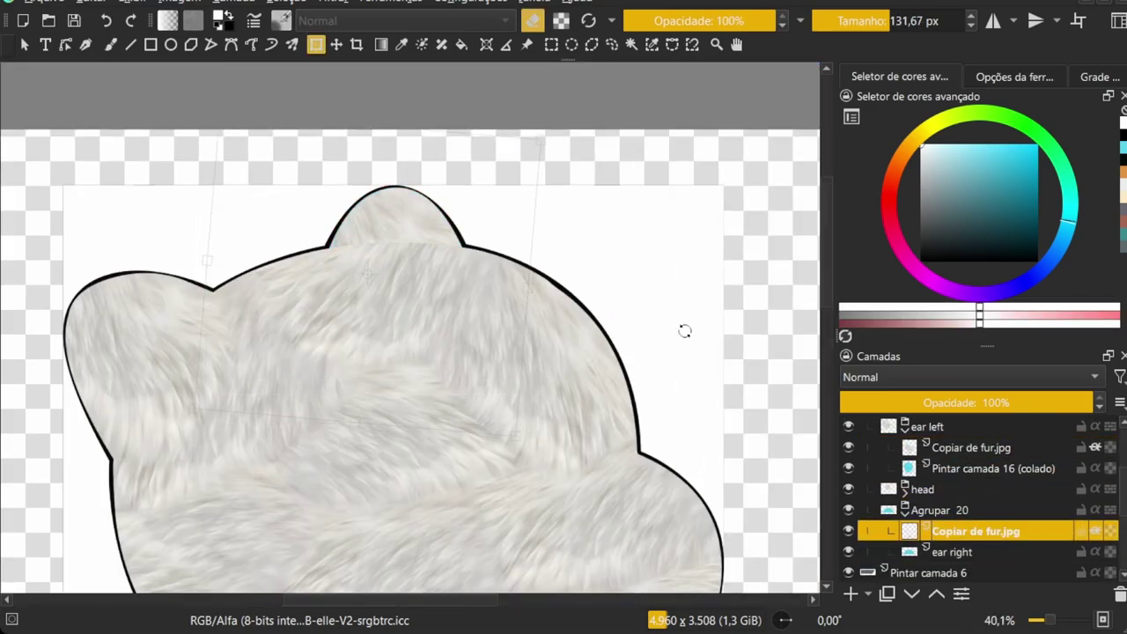
key(b)
scroll(493, 314, down, 2)
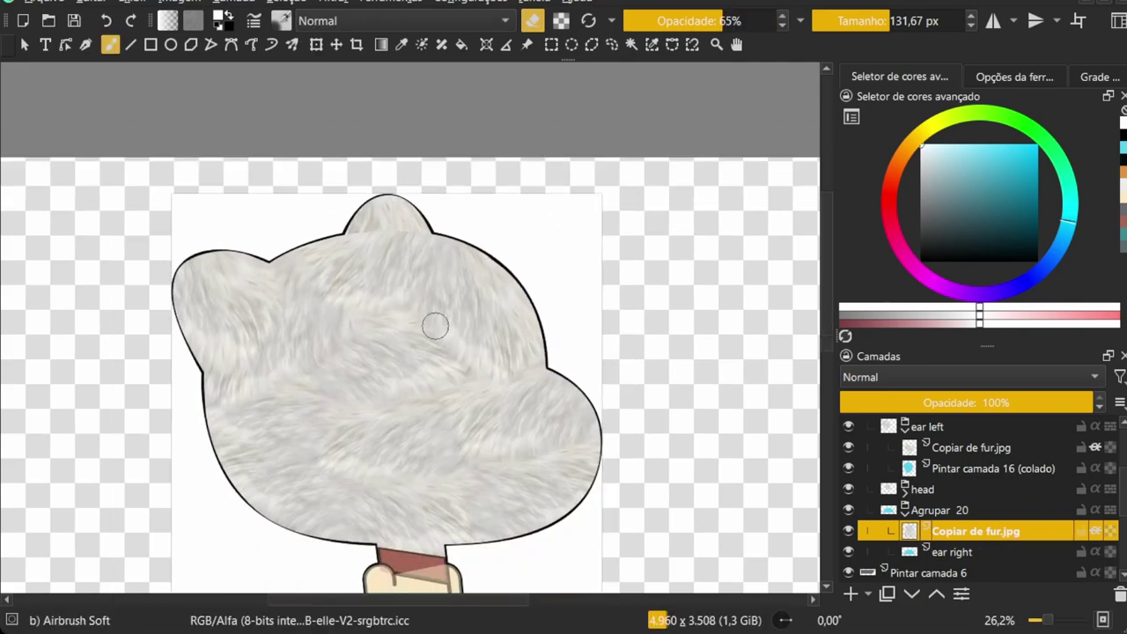
Collapse the ear groups and move the flat cyan head copy to the top
click(904, 426)
scroll(1116, 464, down, 3)
click(904, 509)
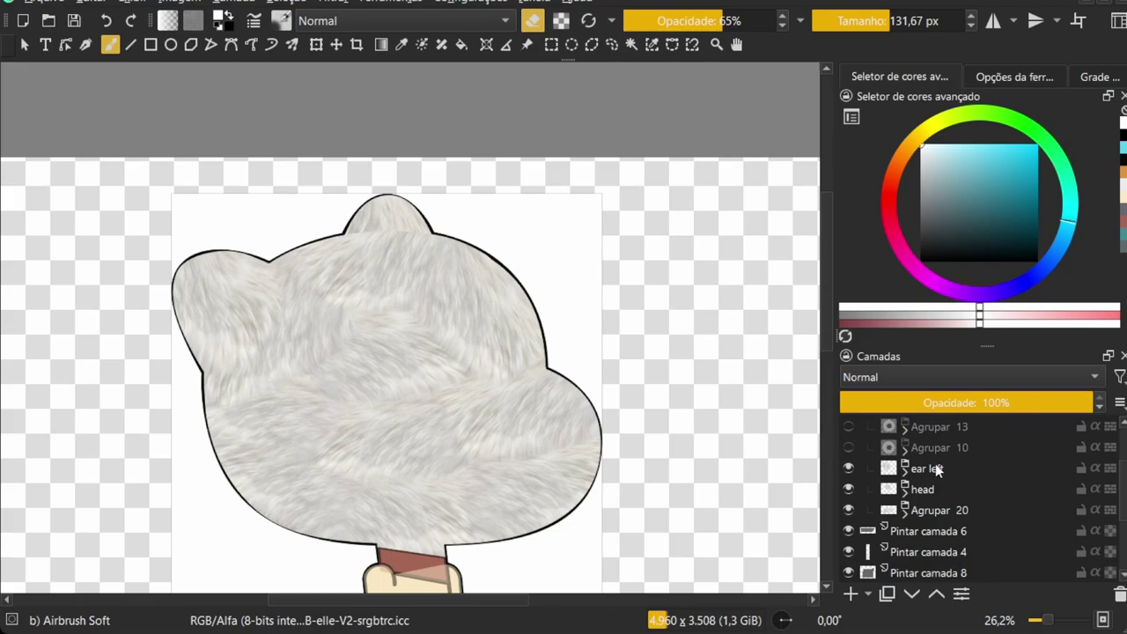
click(904, 509)
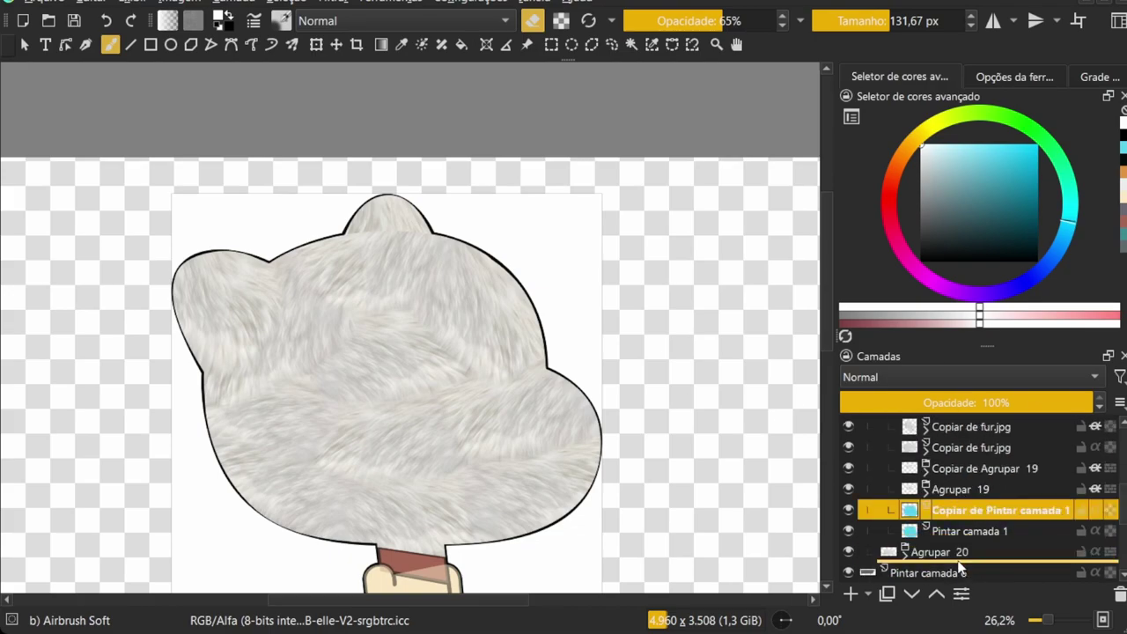
click(901, 495)
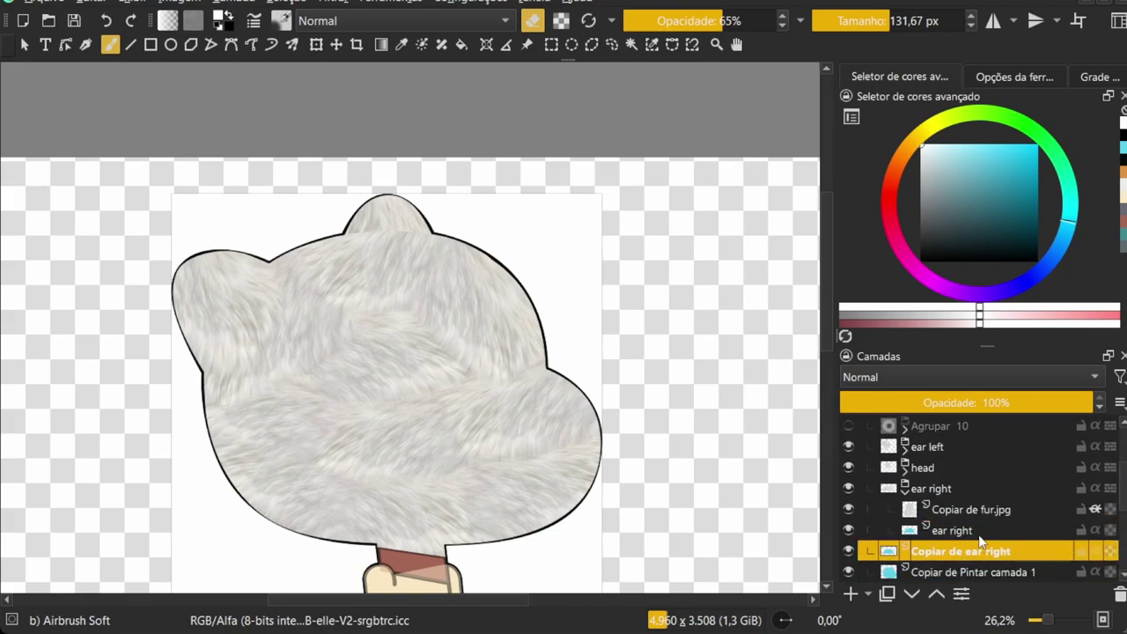
mouse_move(933, 516)
mouse_down()
mouse_move(962, 496)
mouse_move(937, 387)
mouse_up()
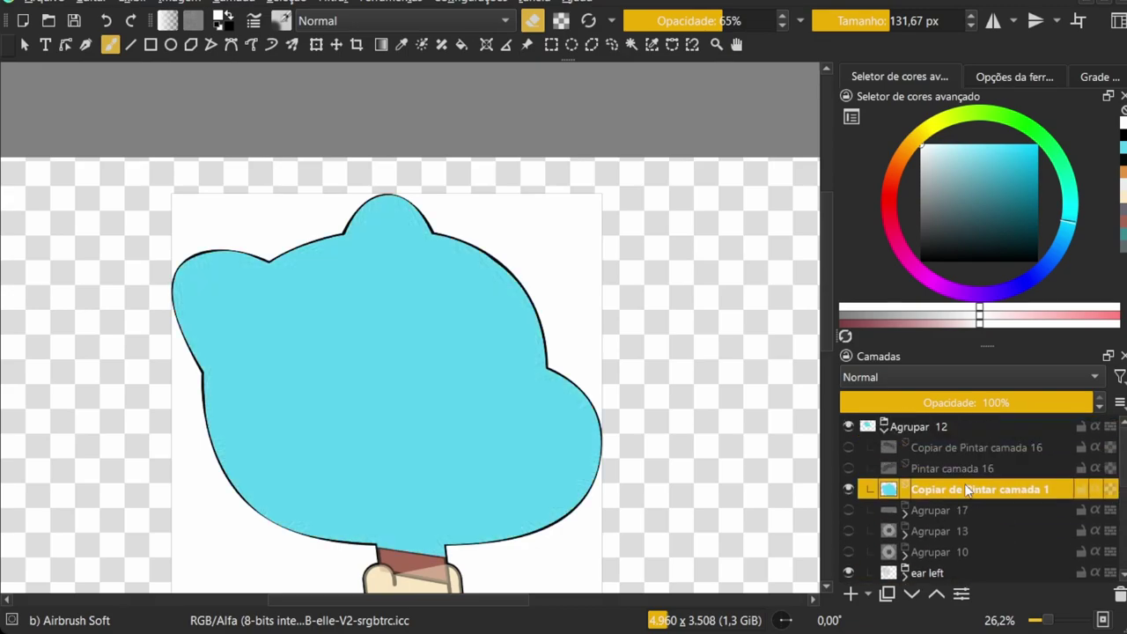
Fill the head copy with black and set it to Multiply at 68% opacity
drag(968, 246, 913, 320)
key(shift+BackSpace)
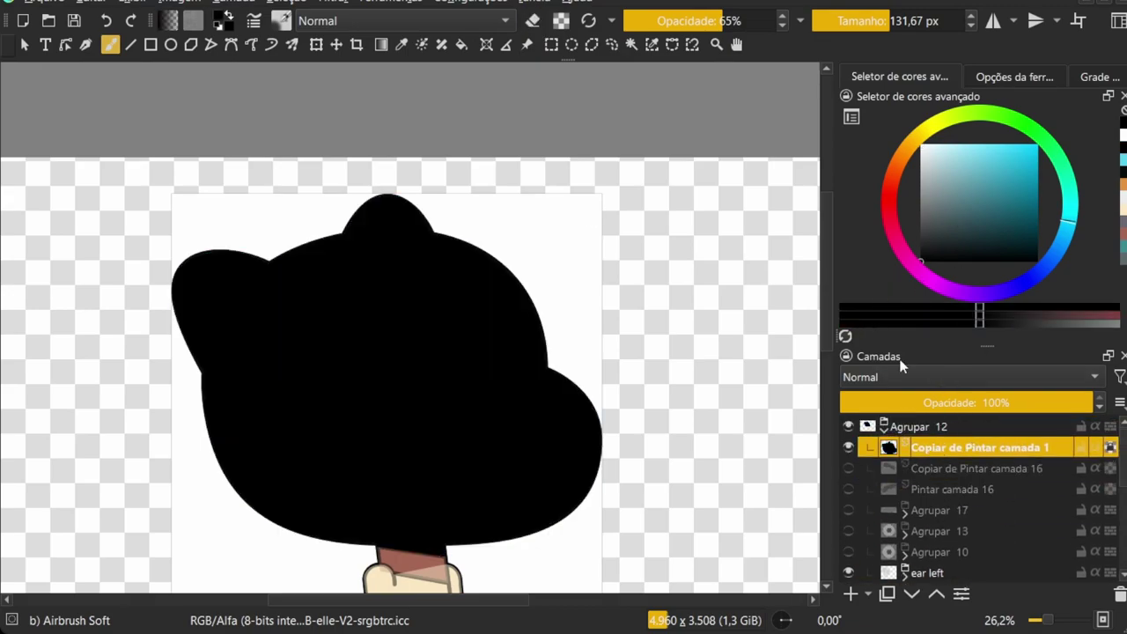
scroll(959, 444, down, 2)
click(975, 403)
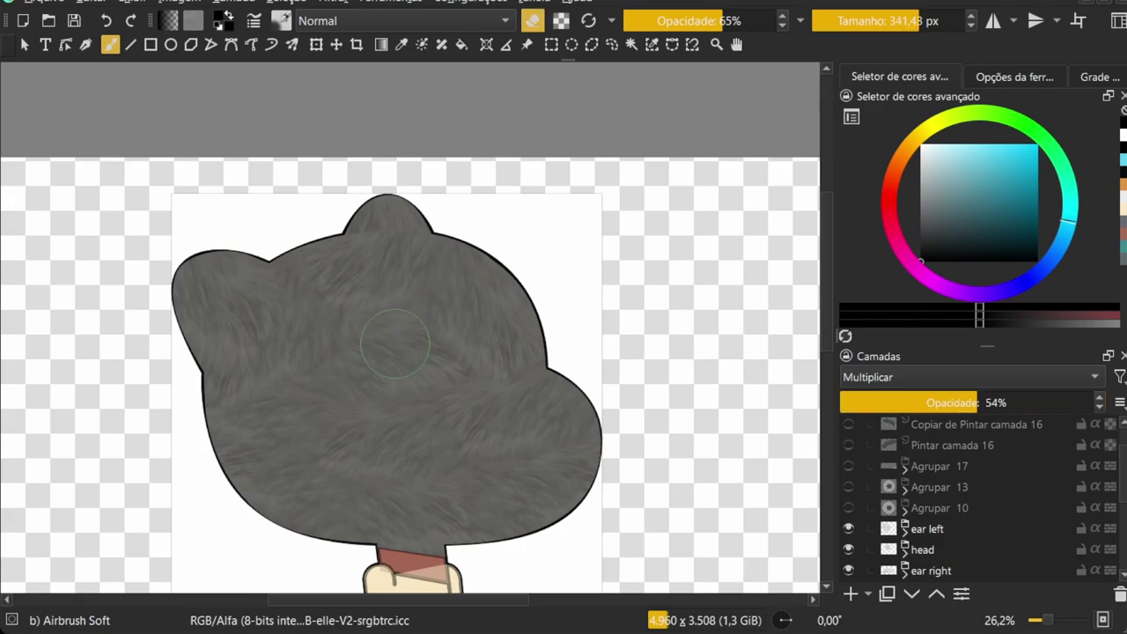
drag(394, 344, 457, 326)
mouse_move(308, 370)
mouse_down()
mouse_move(478, 415)
mouse_move(550, 405)
mouse_move(373, 414)
mouse_move(402, 252)
mouse_move(381, 476)
mouse_up()
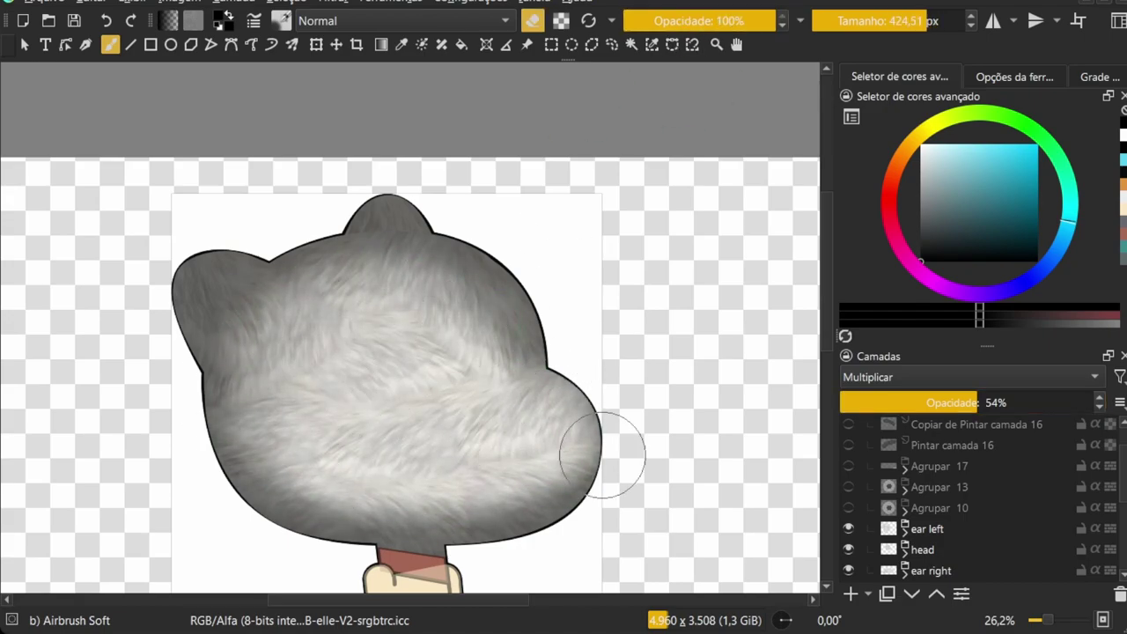
mouse_move(984, 402)
mouse_down()
mouse_move(1098, 402)
mouse_move(1014, 402)
mouse_up()
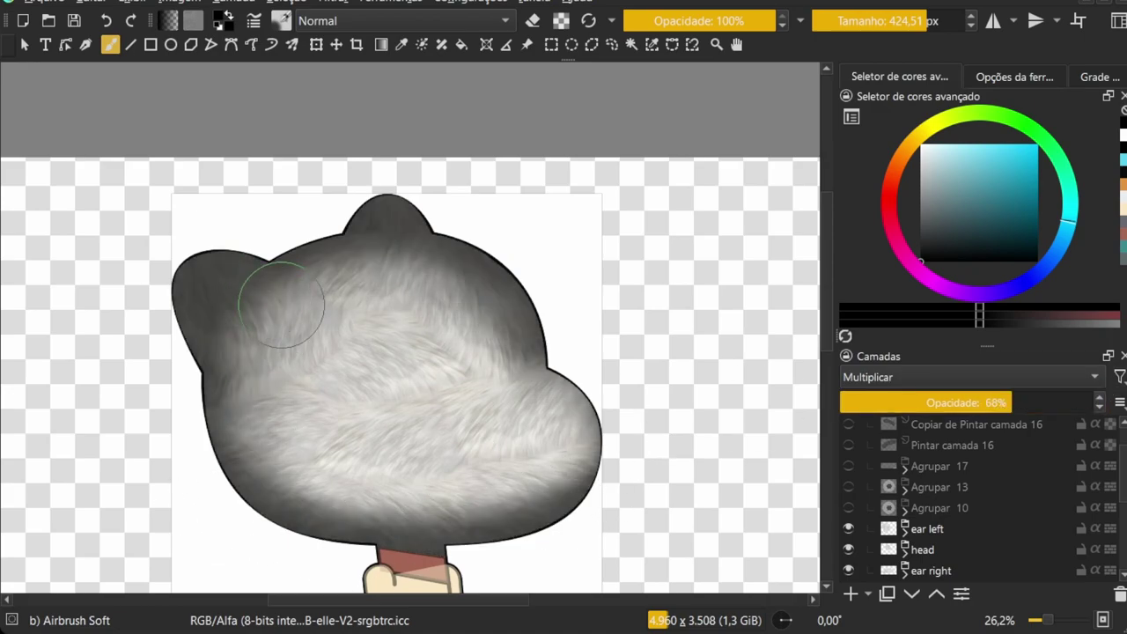
Erase shading near the left ear and across the top of the head
key(e)
drag(236, 315, 278, 329)
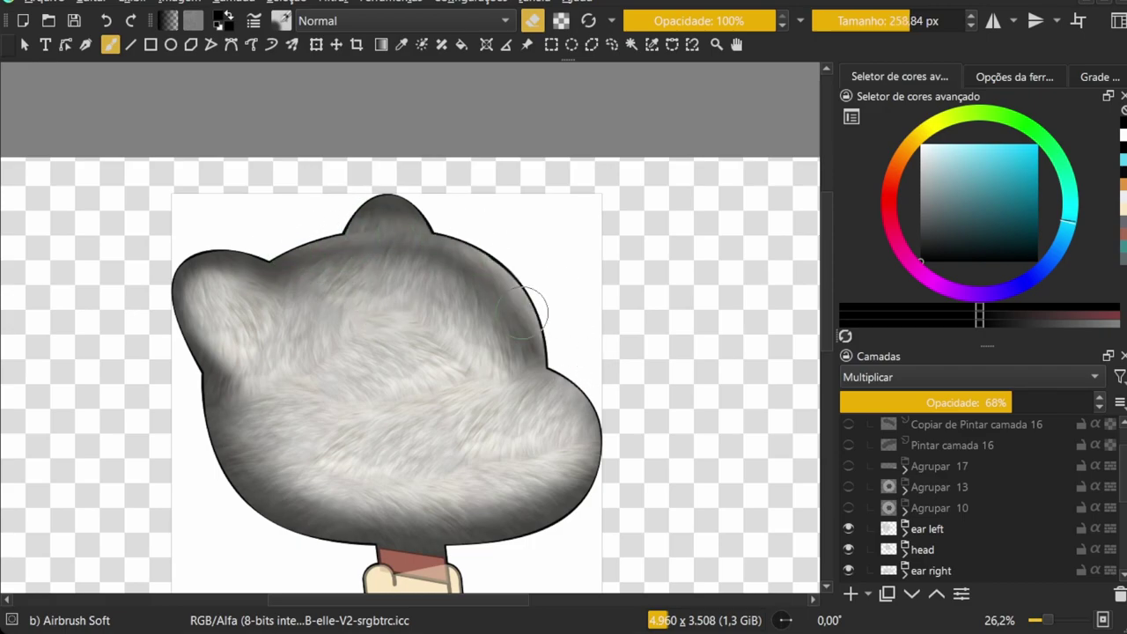
drag(524, 310, 247, 294)
drag(334, 357, 408, 285)
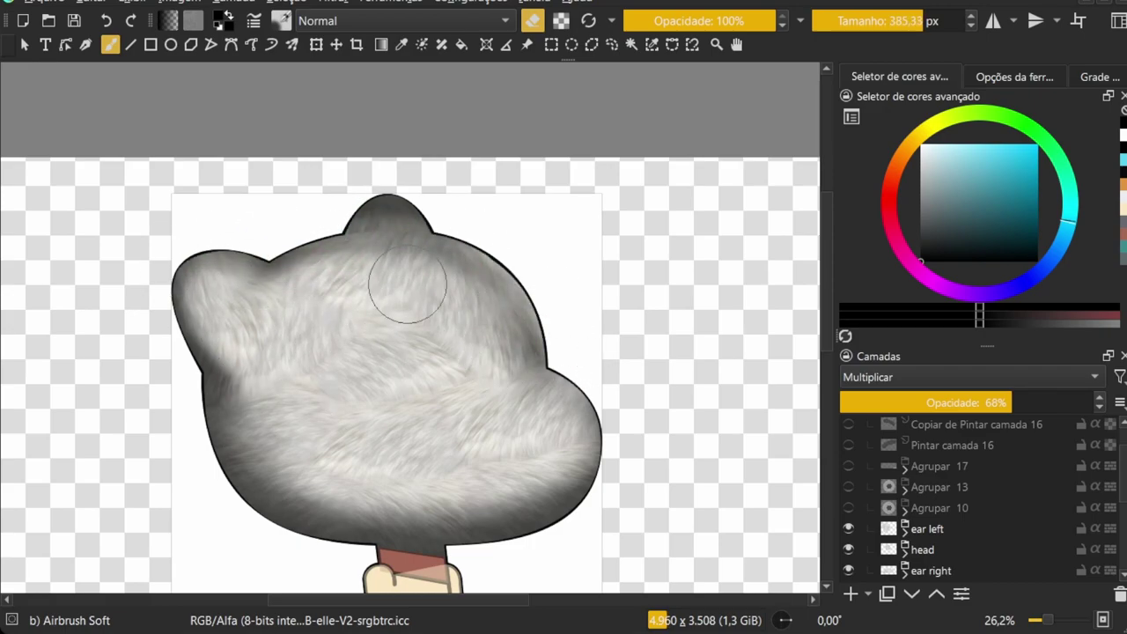
scroll(404, 352, down, 3)
scroll(378, 396, up, 3)
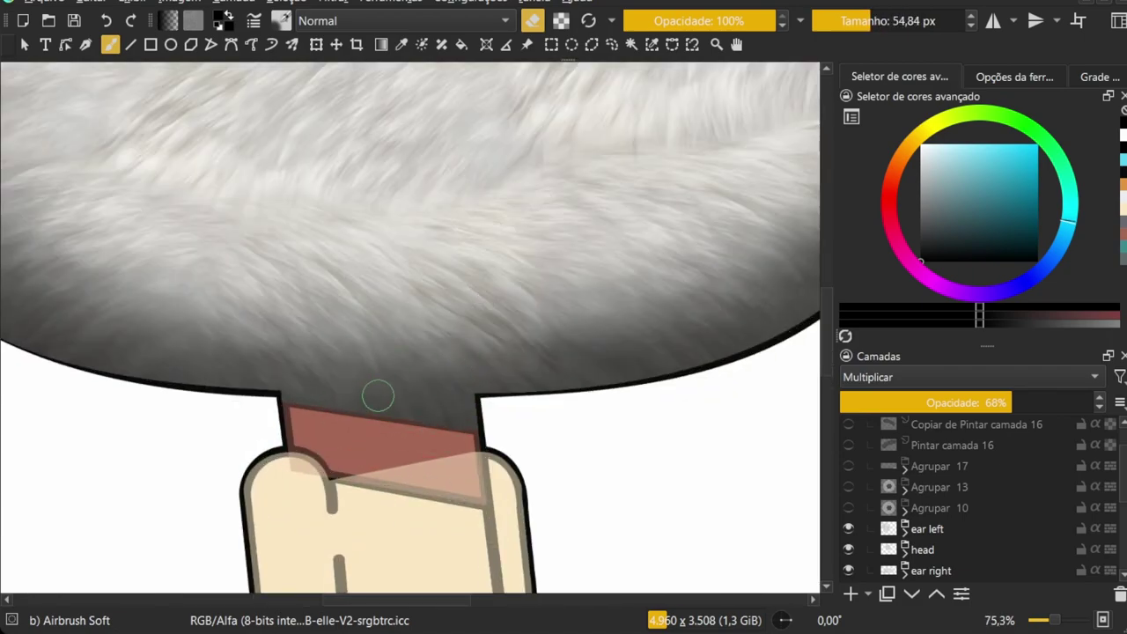
key(ctrl+z)
scroll(238, 432, down, 5)
Erase the dark shading along the head's left and bottom edges at 31% brush opacity
key(e)
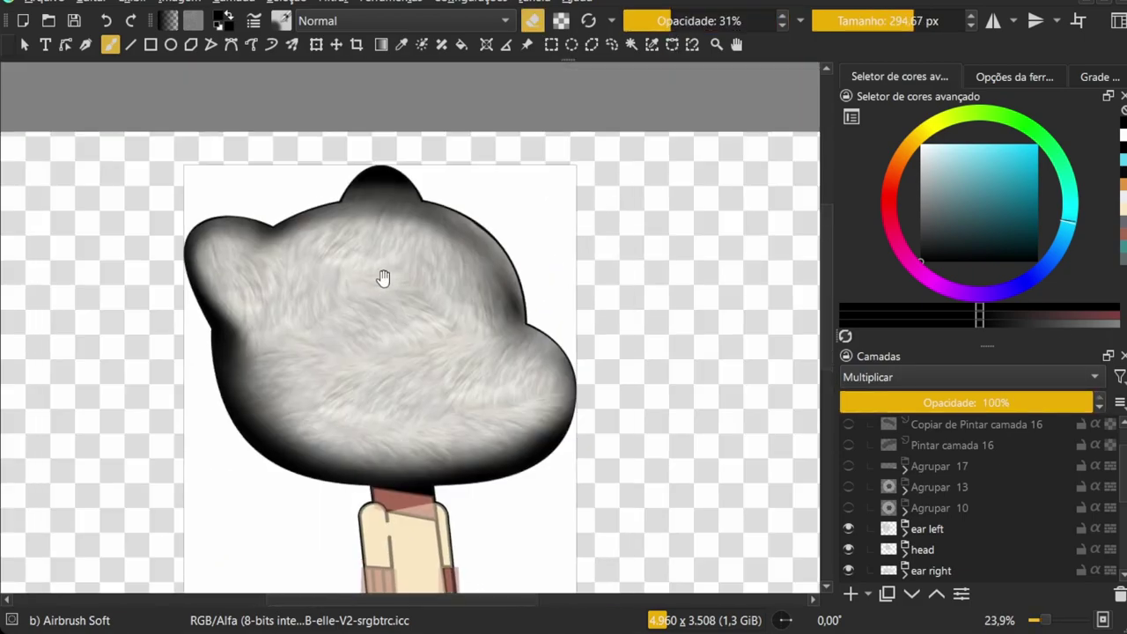
mouse_move(174, 235)
mouse_down()
mouse_move(239, 440)
mouse_move(585, 434)
mouse_up()
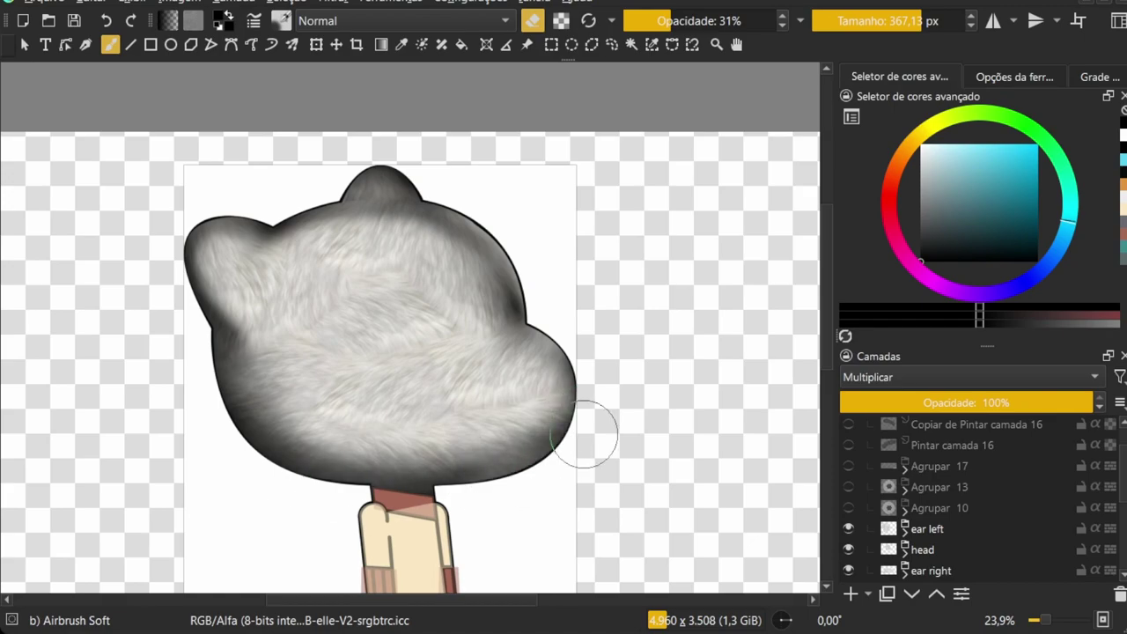
scroll(421, 518, up, 4)
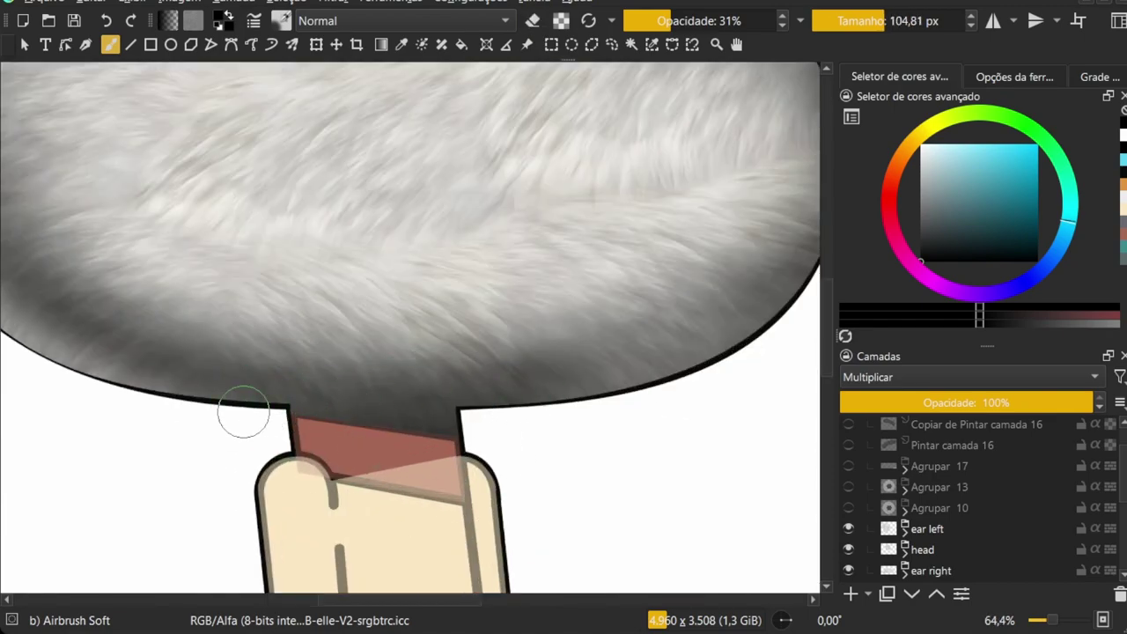
scroll(1053, 455, up, 1)
mouse_move(339, 415)
mouse_down()
mouse_move(516, 415)
mouse_move(364, 464)
mouse_up()
key(ctrl+z)
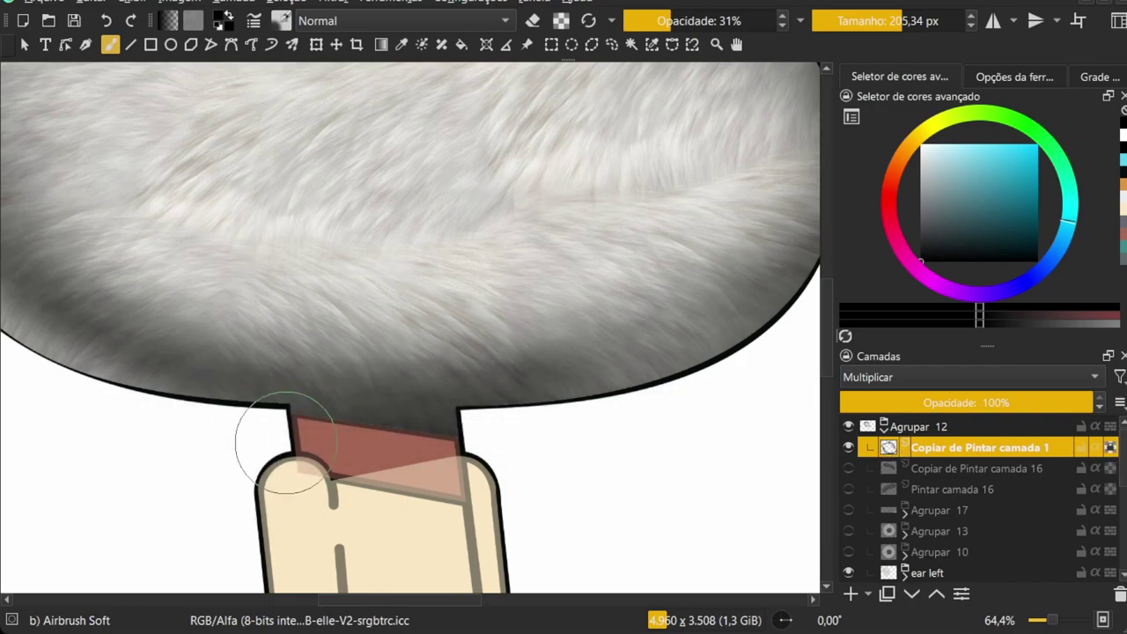
scroll(556, 412, down, 4)
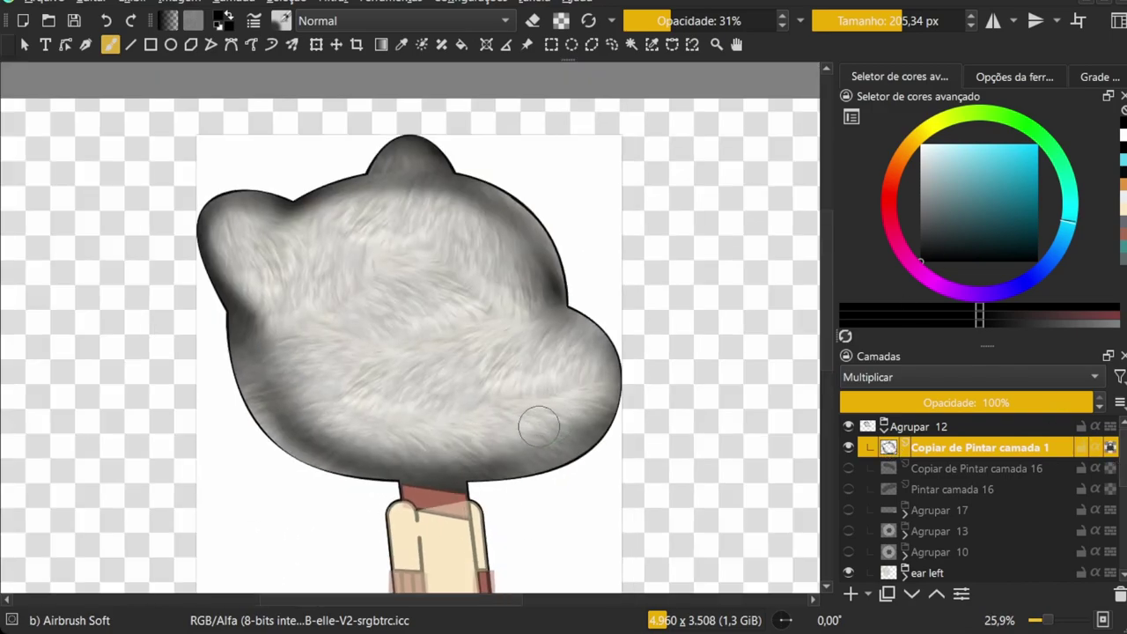
key(ctrl+z)
key(ctrl+z)
Restore the grey fur layer and airbrush a lighter area across the head's centre
key(ctrl+z)
key(ctrl+z)
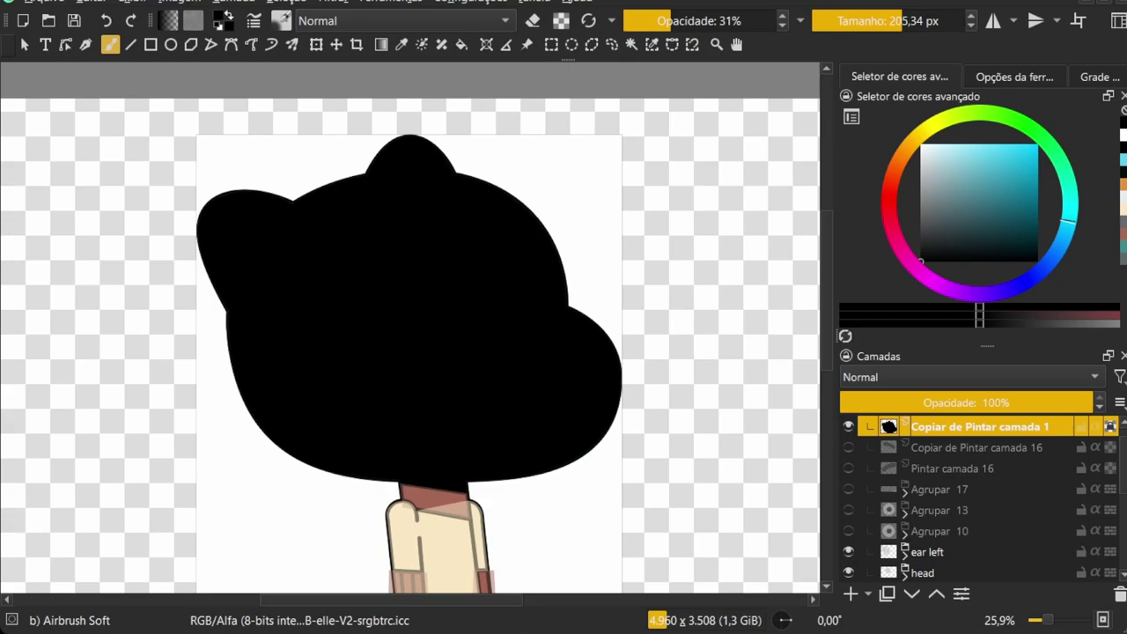
key(ctrl+z)
key(ctrl+z)
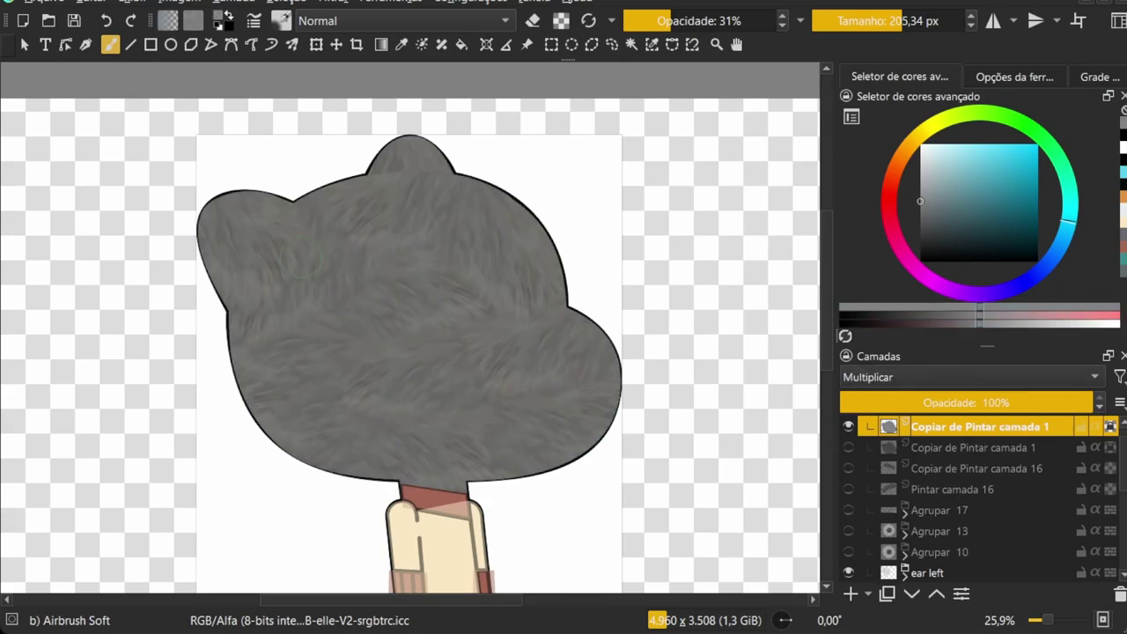
key(e)
scroll(278, 351, up, 1)
mouse_move(277, 352)
mouse_down()
mouse_move(476, 343)
mouse_move(176, 264)
mouse_move(231, 327)
mouse_move(480, 187)
mouse_move(540, 327)
mouse_move(226, 403)
mouse_move(578, 377)
mouse_move(423, 430)
mouse_up()
key(e)
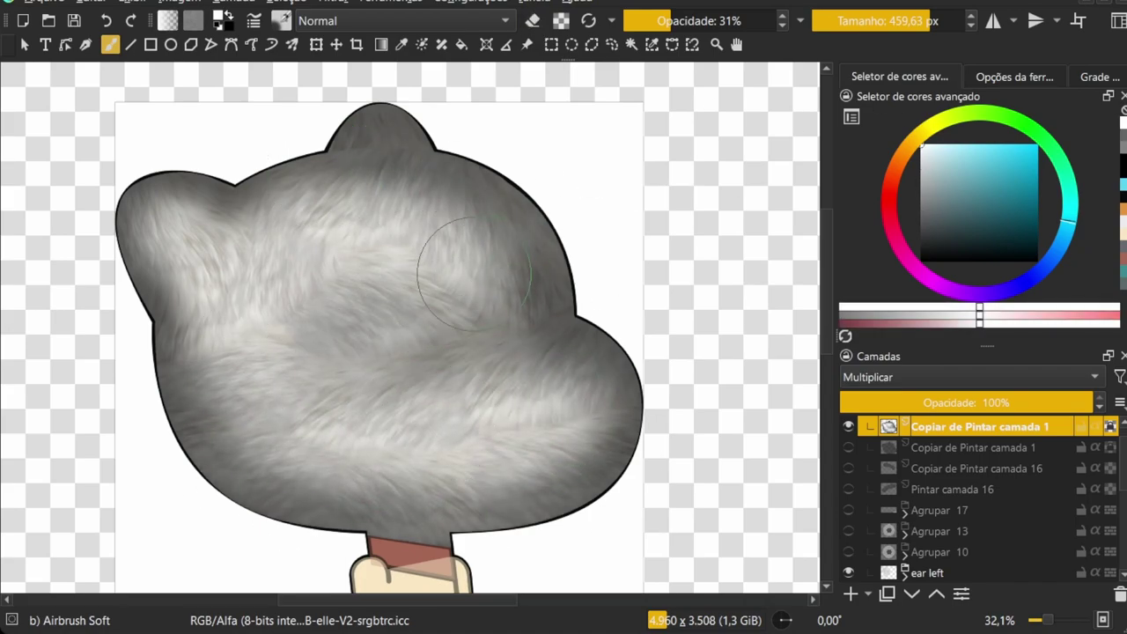
key(ctrl+z)
mouse_move(463, 294)
mouse_down()
mouse_move(536, 395)
mouse_move(243, 323)
mouse_move(402, 252)
mouse_move(492, 383)
mouse_move(221, 302)
mouse_move(214, 264)
mouse_move(274, 446)
mouse_up()
scroll(408, 451, up, 2)
Darken the fur's bottom edge above the neck with black
key(d)
scroll(222, 428, up, 2)
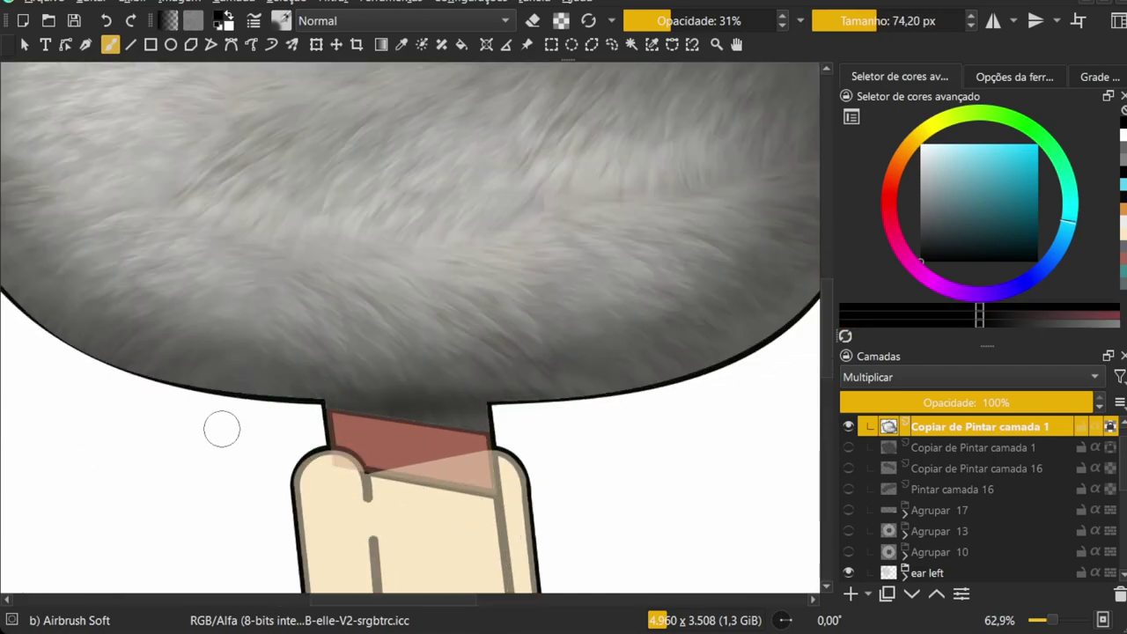
drag(176, 378, 554, 414)
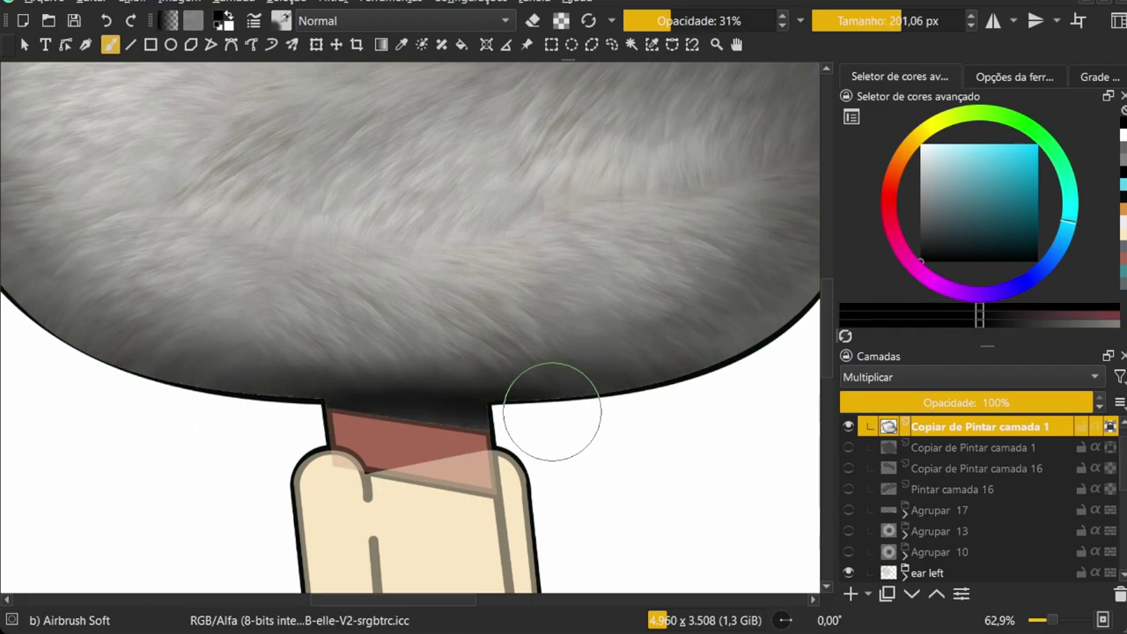
scroll(304, 451, down, 2)
scroll(305, 453, down, 2)
scroll(334, 484, up, 3)
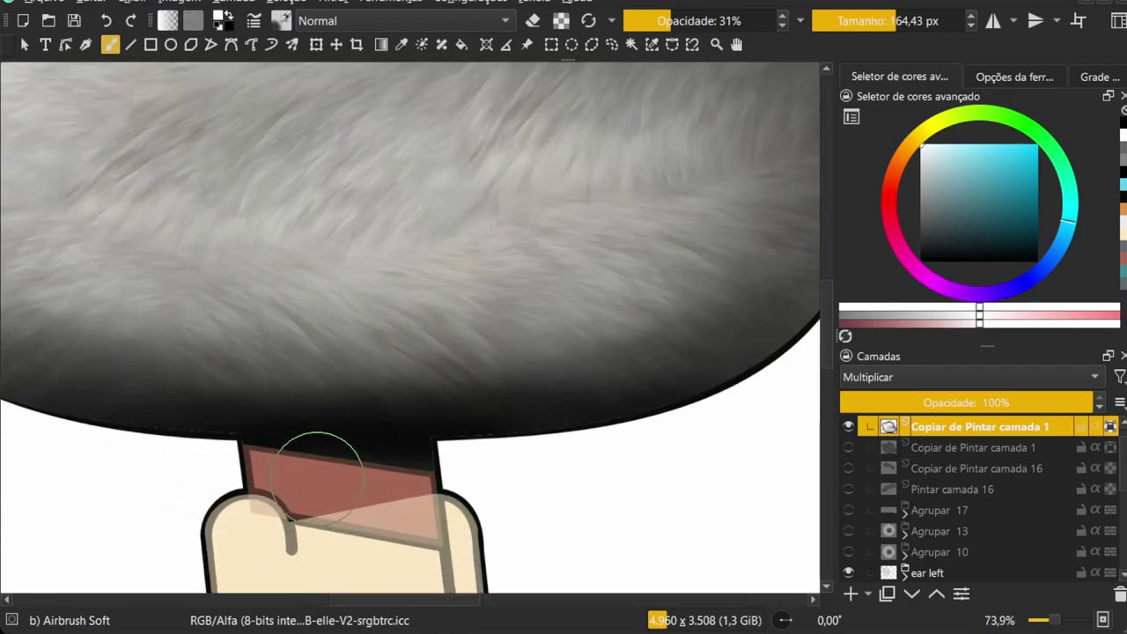
scroll(339, 428, down, 2)
scroll(226, 428, up, 1)
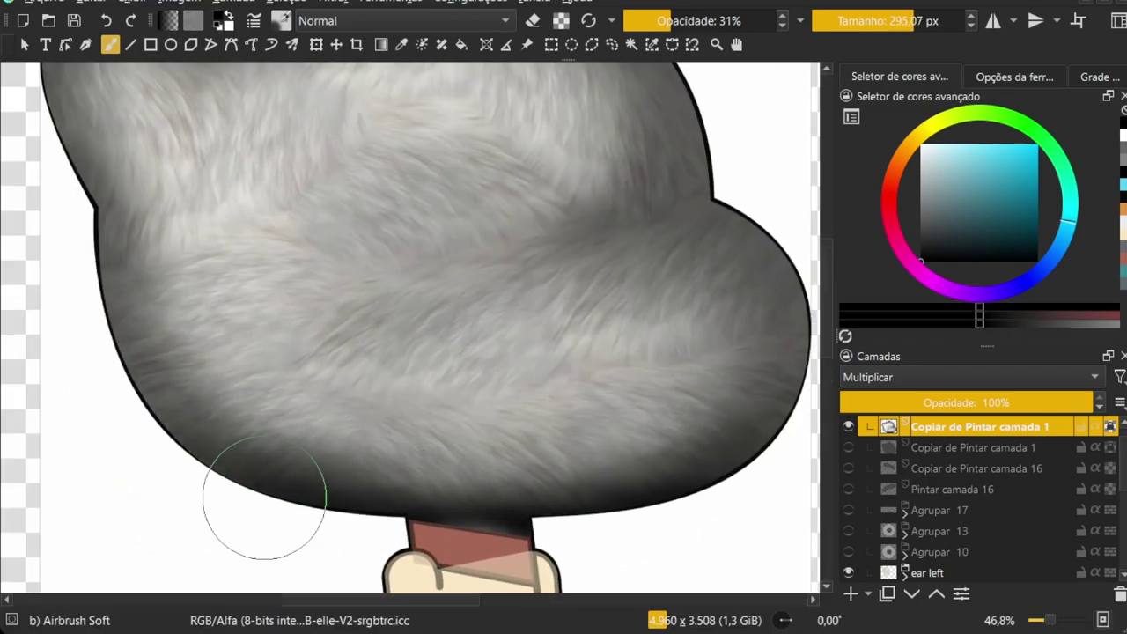
scroll(281, 528, up, 5)
scroll(350, 262, up, 1)
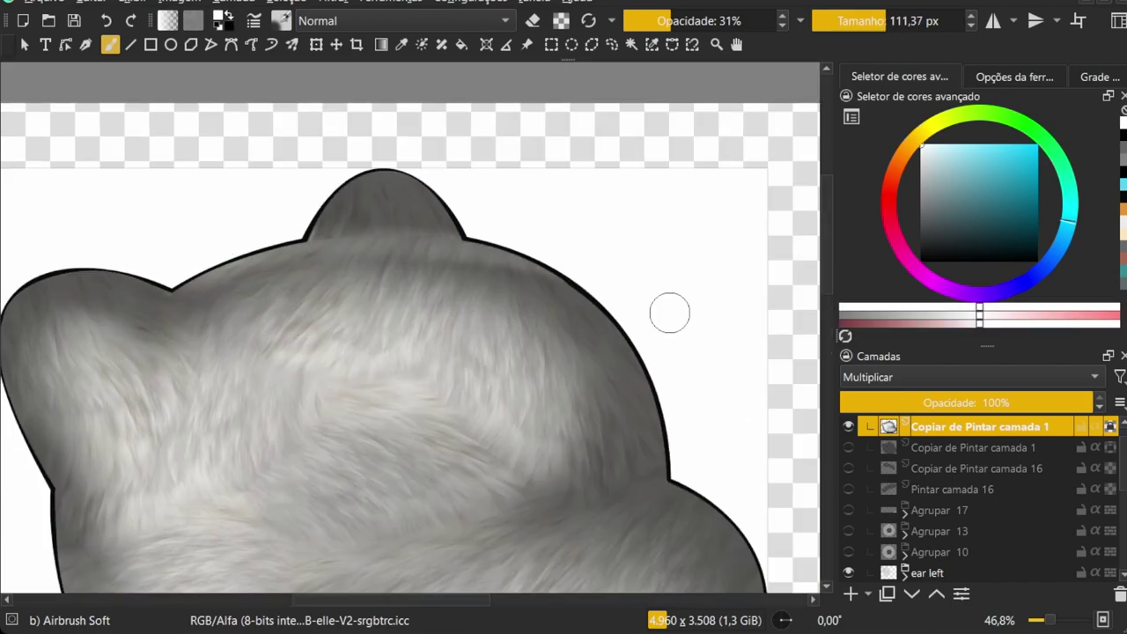
Lighten the top of the ear with a larger white airbrush
key(bracketright)
key(bracketright)
key(bracketright)
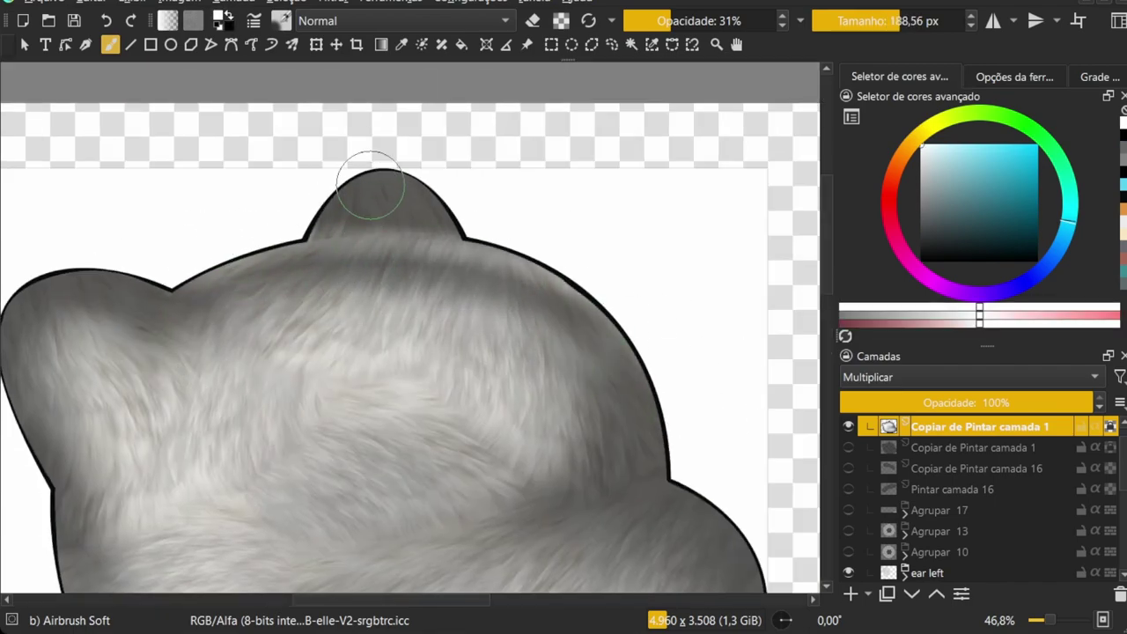
key(d)
key(bracketleft)
key(bracketleft)
key(bracketleft)
key(x)
key(bracketright)
key(bracketright)
key(bracketright)
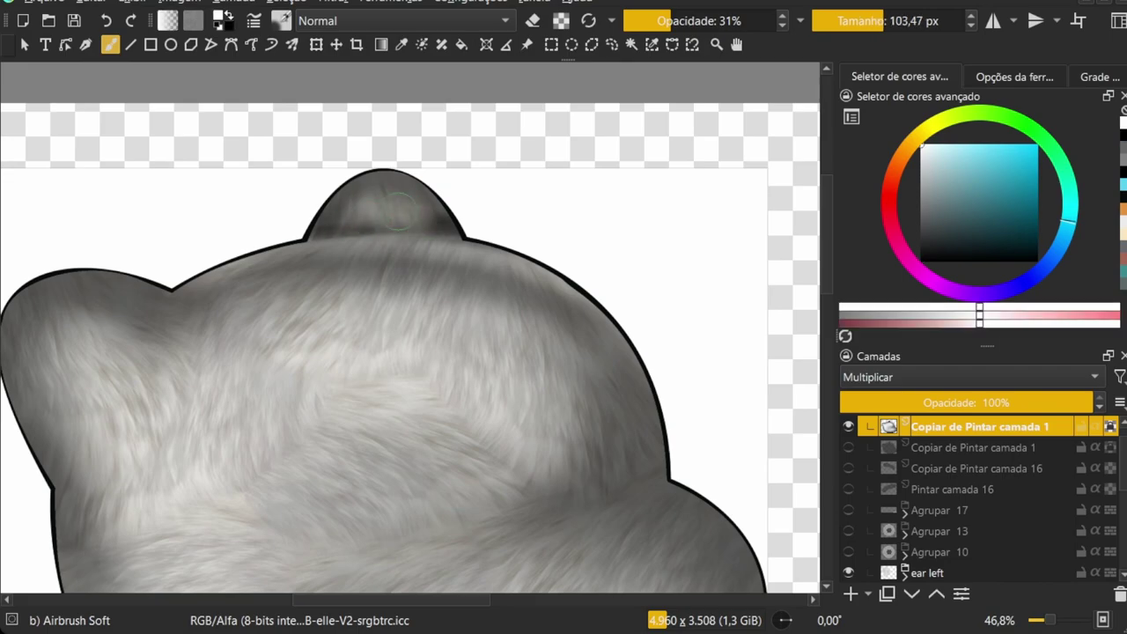
scroll(355, 289, down, 3)
scroll(382, 180, up, 5)
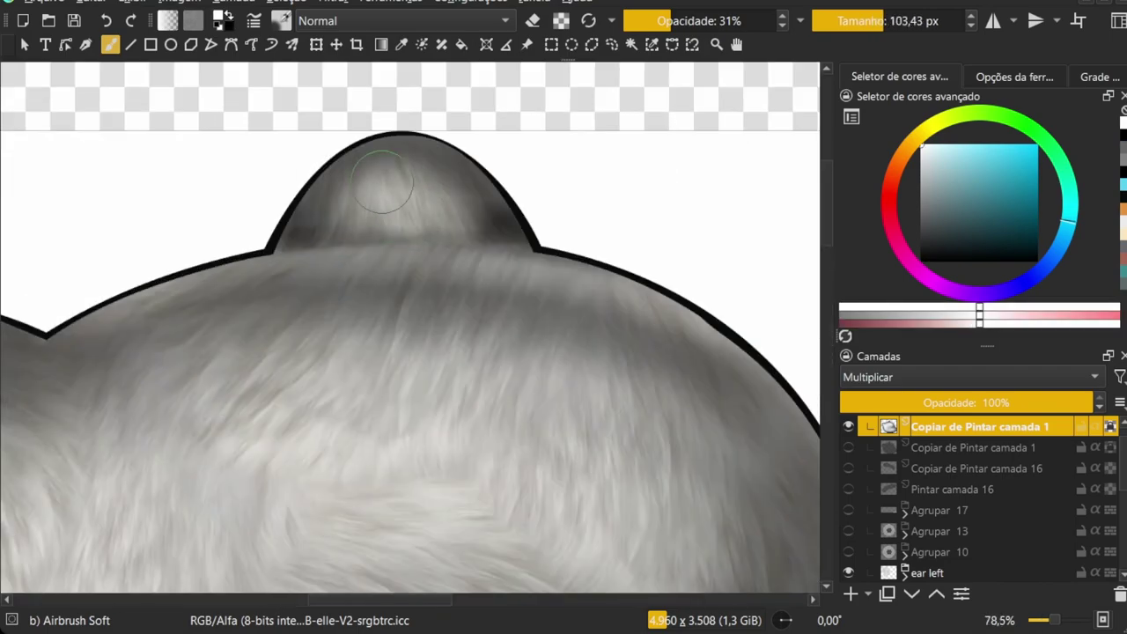
drag(383, 180, 516, 226)
key(x)
key(x)
key(x)
Show both eye groups again and move the fur layer below Agrupar 10
scroll(364, 214, down, 4)
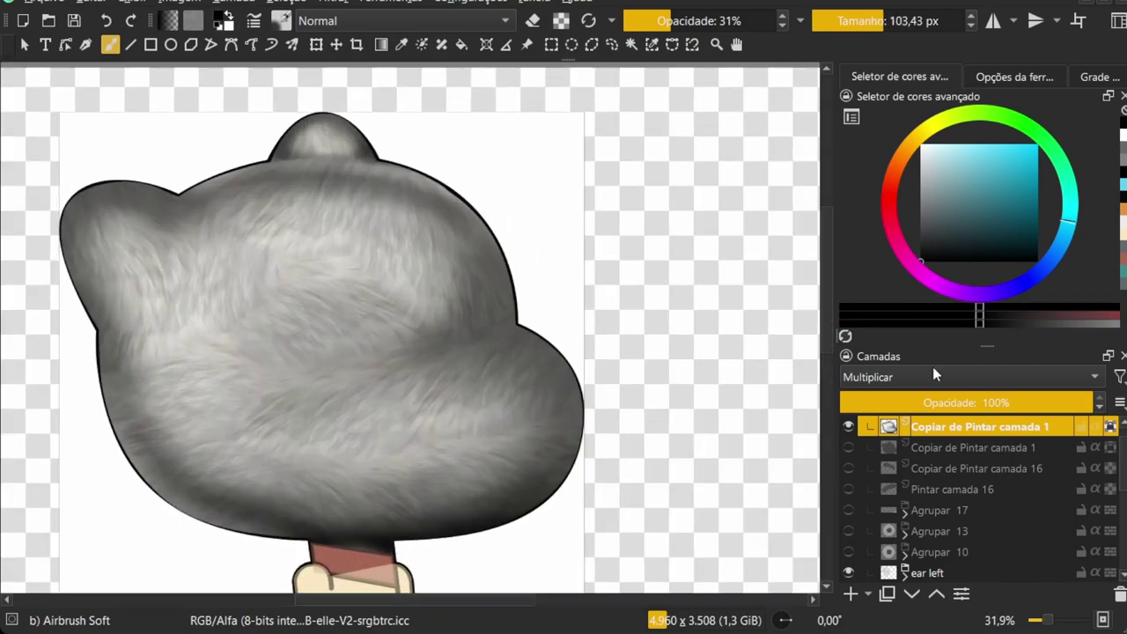
click(847, 552)
click(847, 531)
drag(951, 428, 937, 564)
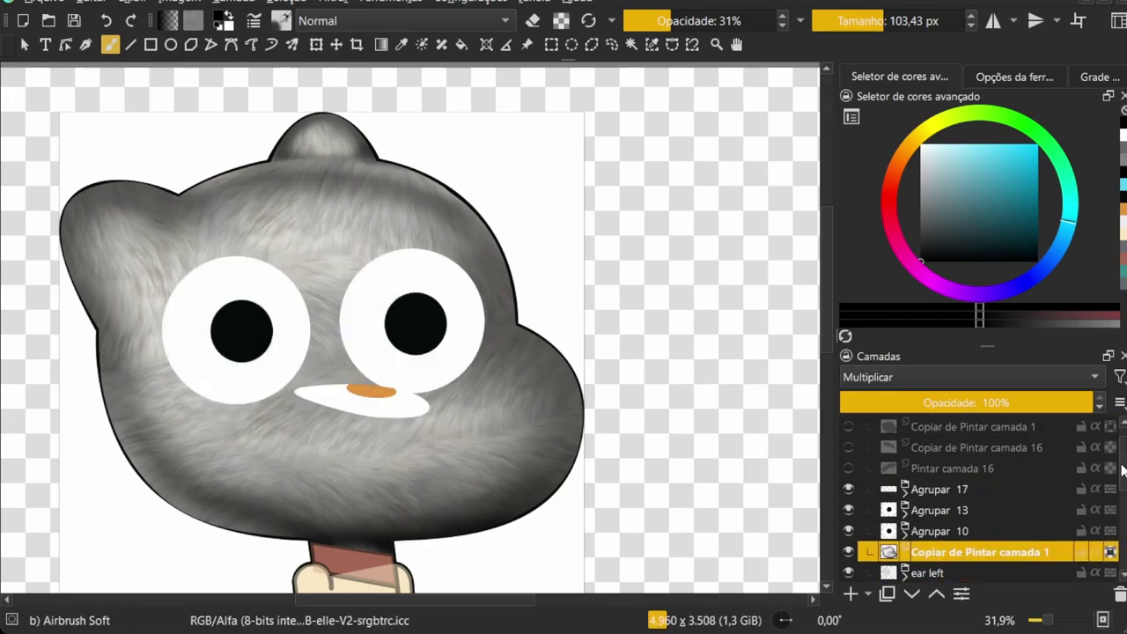
Add a new layer in Agrupar 10 and fill the left eye with darker grey
click(915, 533)
key(Insert)
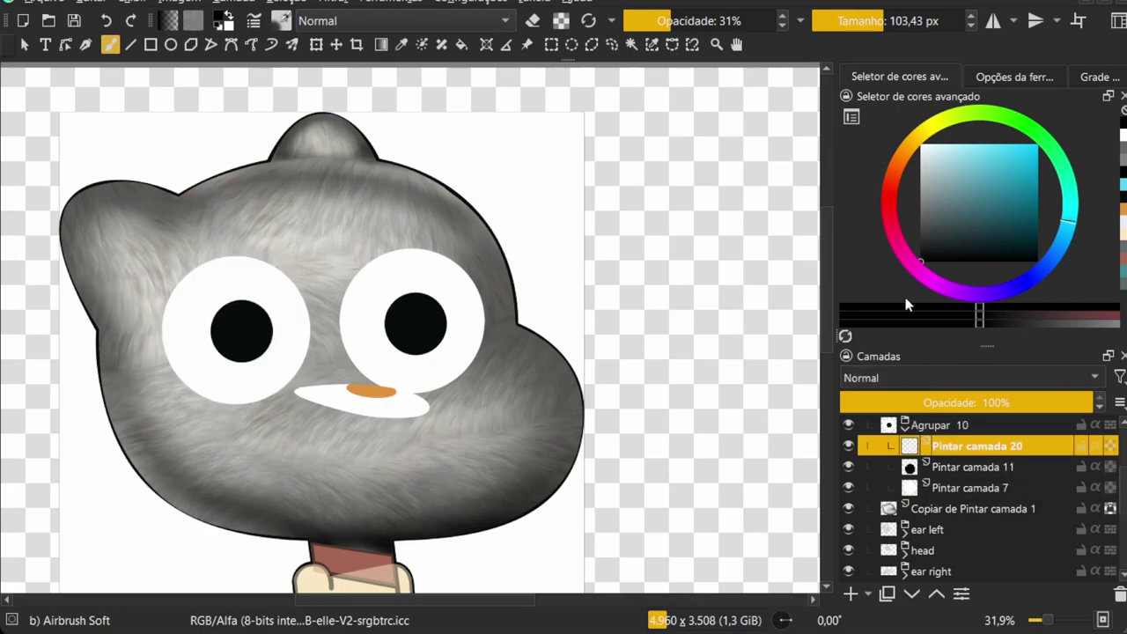
scroll(258, 345, up, 2)
key(BackSpace)
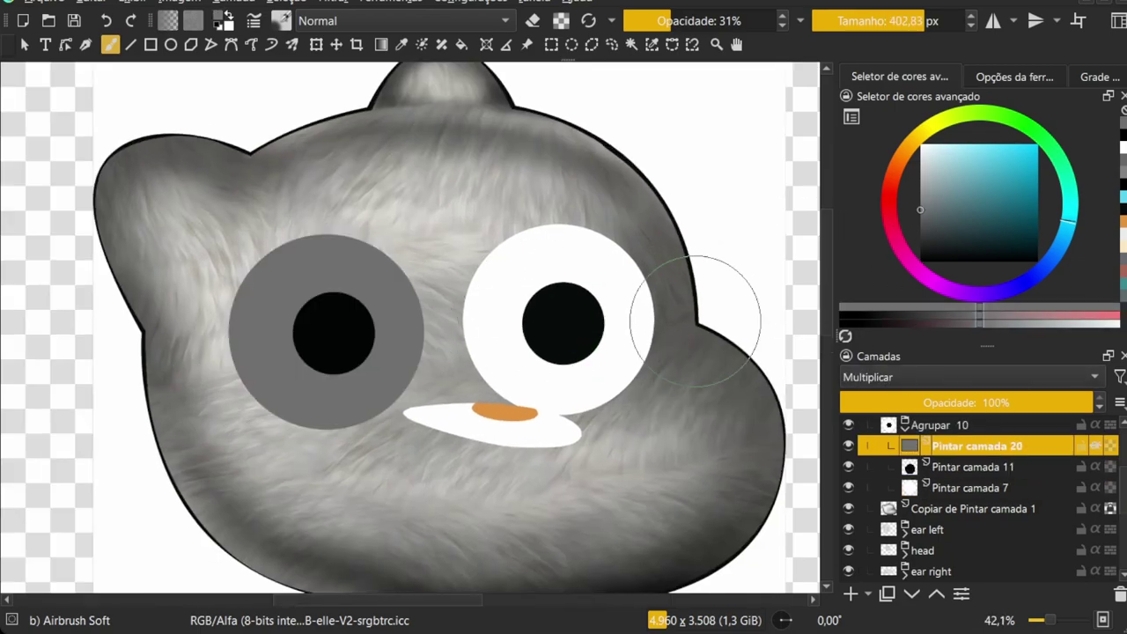
click(926, 232)
key(BackSpace)
Airbrush the left eye's centre back to white and darken its rim
key(x)
mouse_move(313, 319)
mouse_down()
mouse_move(322, 334)
mouse_move(358, 332)
mouse_move(303, 334)
mouse_up()
key(bracketleft)
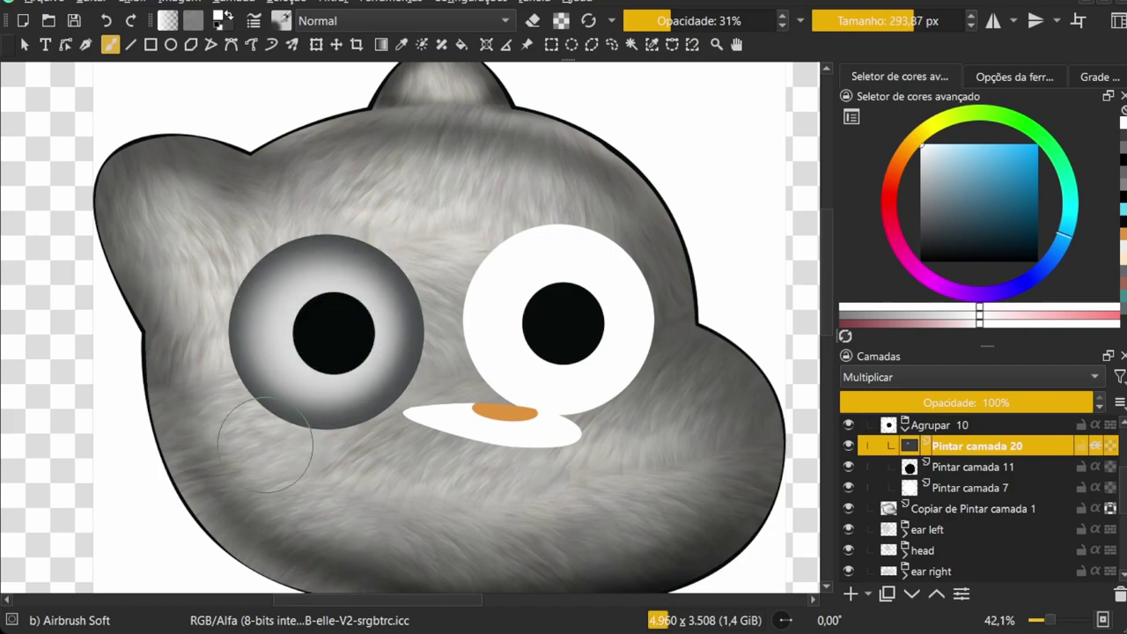
key(x)
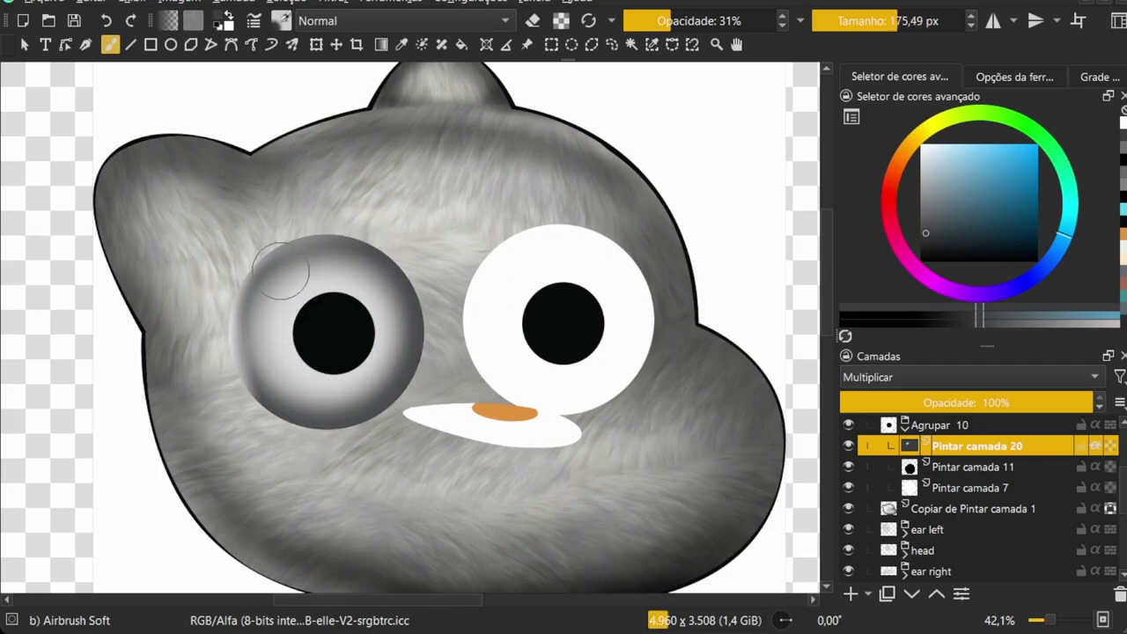
mouse_move(214, 338)
mouse_down()
mouse_move(264, 315)
mouse_move(276, 339)
mouse_move(396, 264)
mouse_up()
key(x)
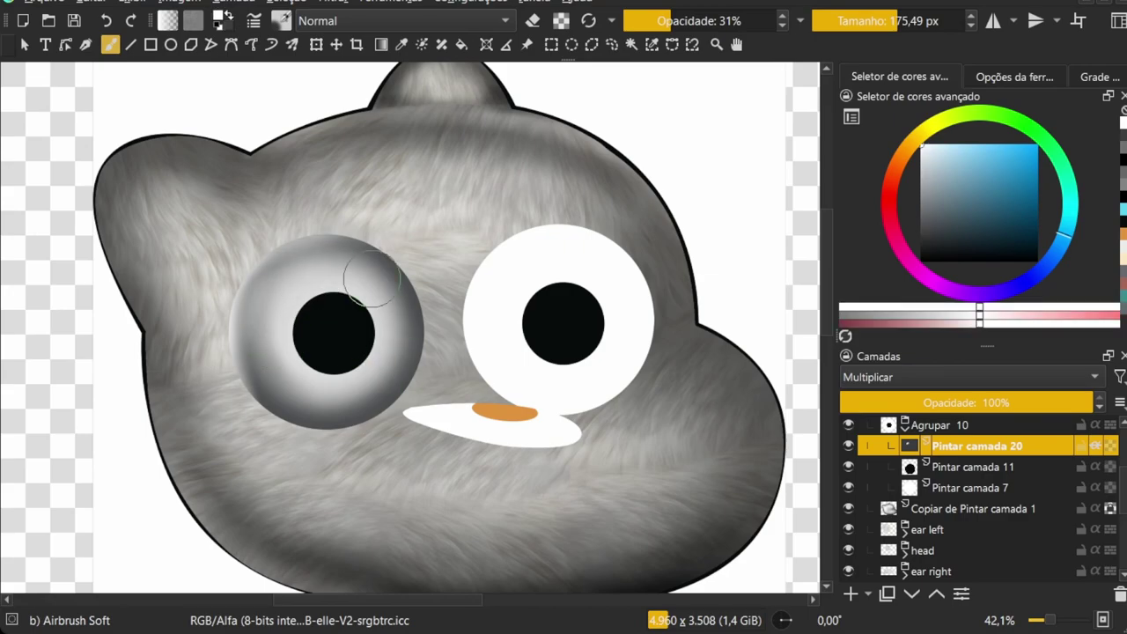
scroll(419, 246, down, 2)
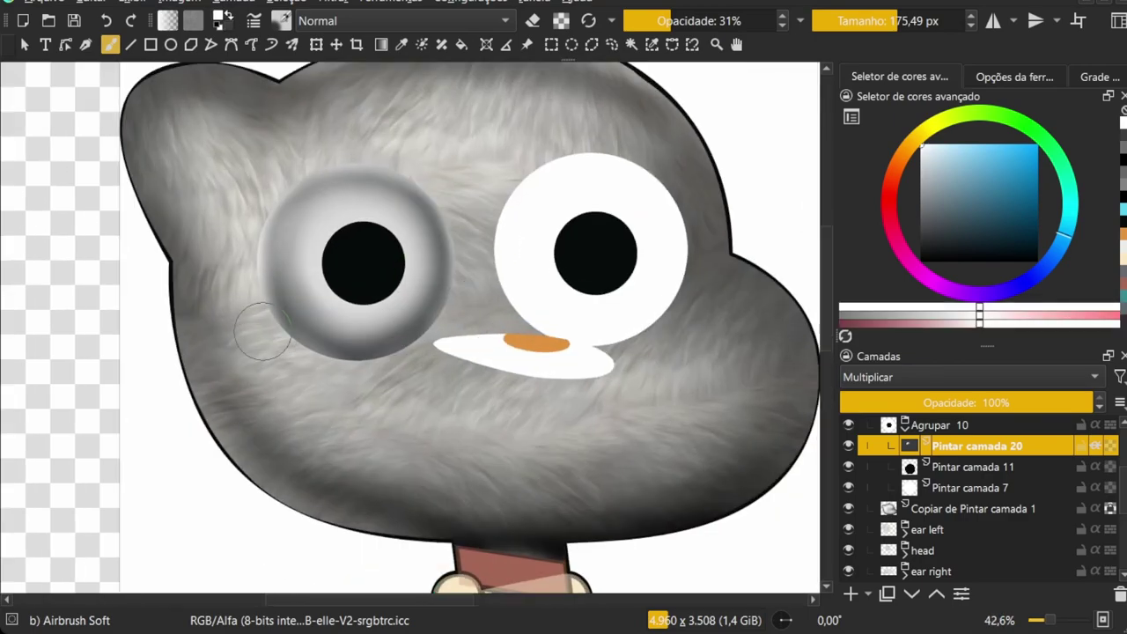
scroll(473, 306, up, 2)
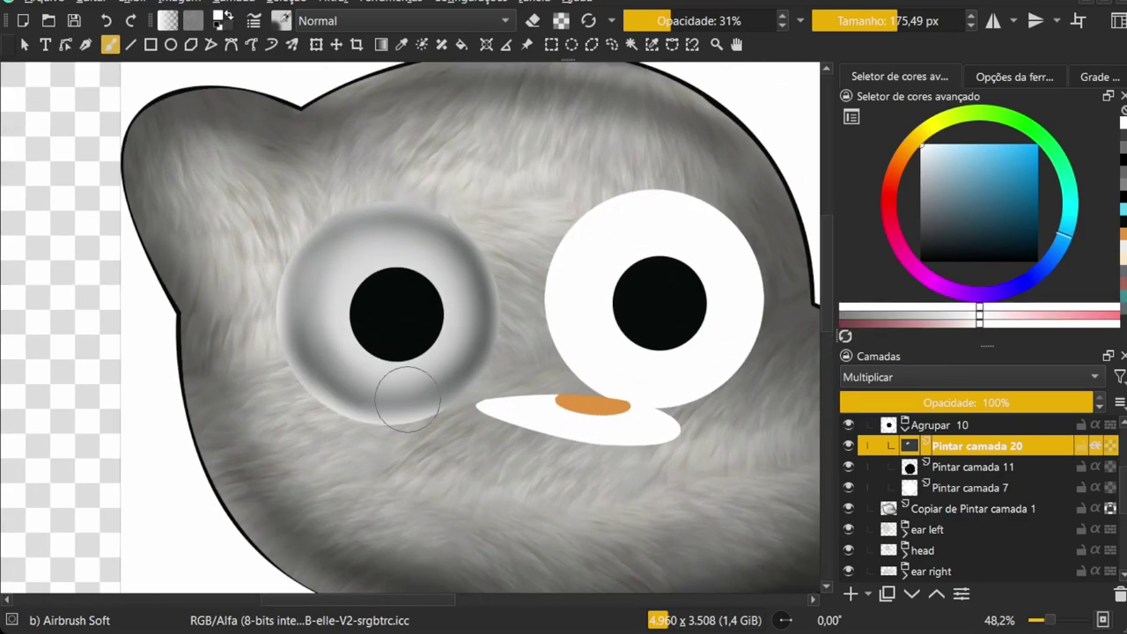
key(x)
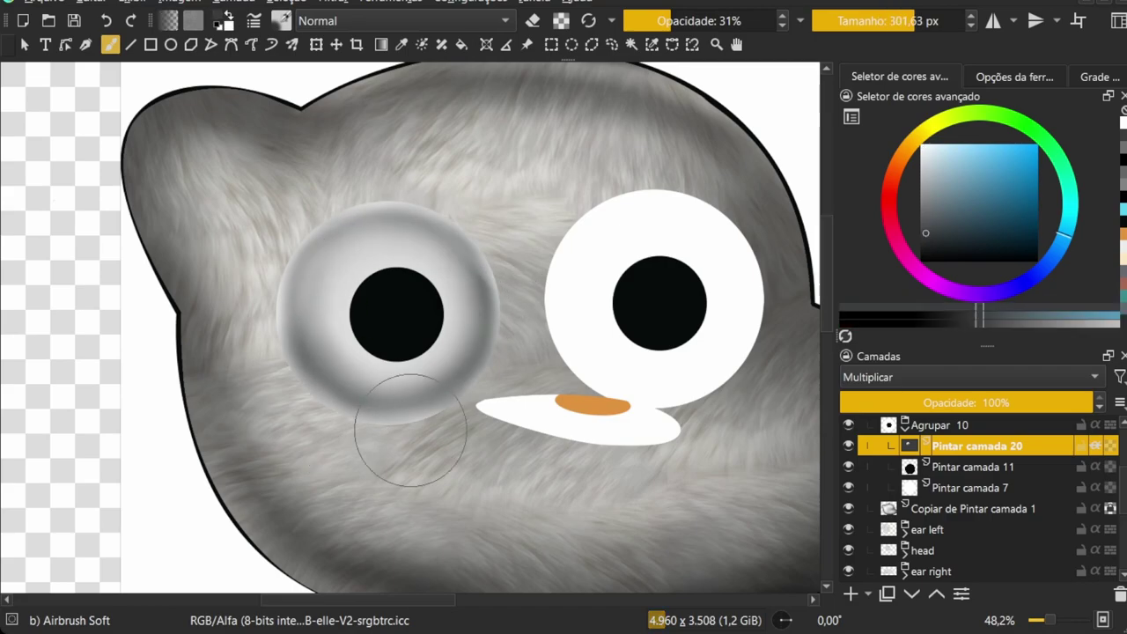
key(x)
scroll(397, 347, down, 4)
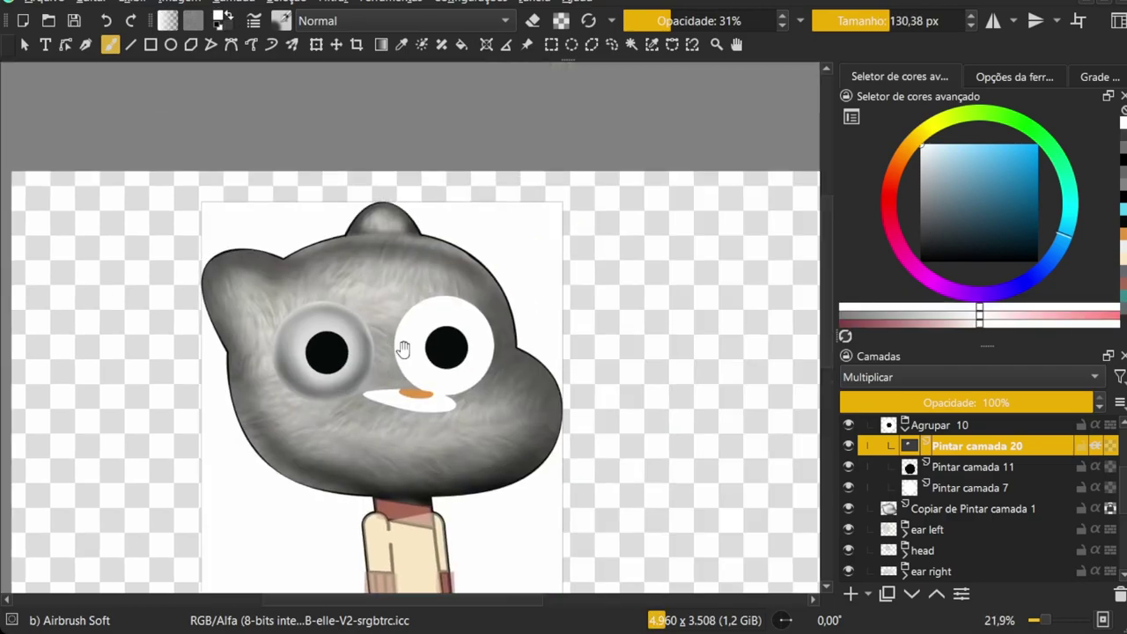
Duplicate the shaded eye ring onto the right eye, delete the old ring, and save
key(ctrl+j)
key(t)
drag(376, 386, 528, 378)
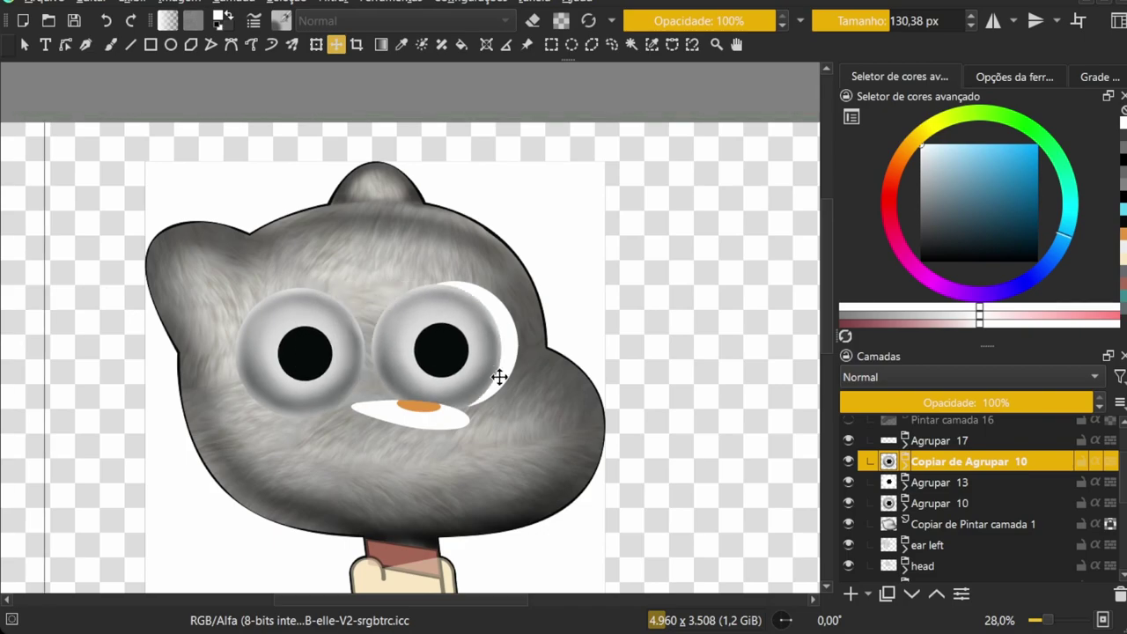
key(b)
click(938, 481)
key(shift+Delete)
key(ctrl+s)
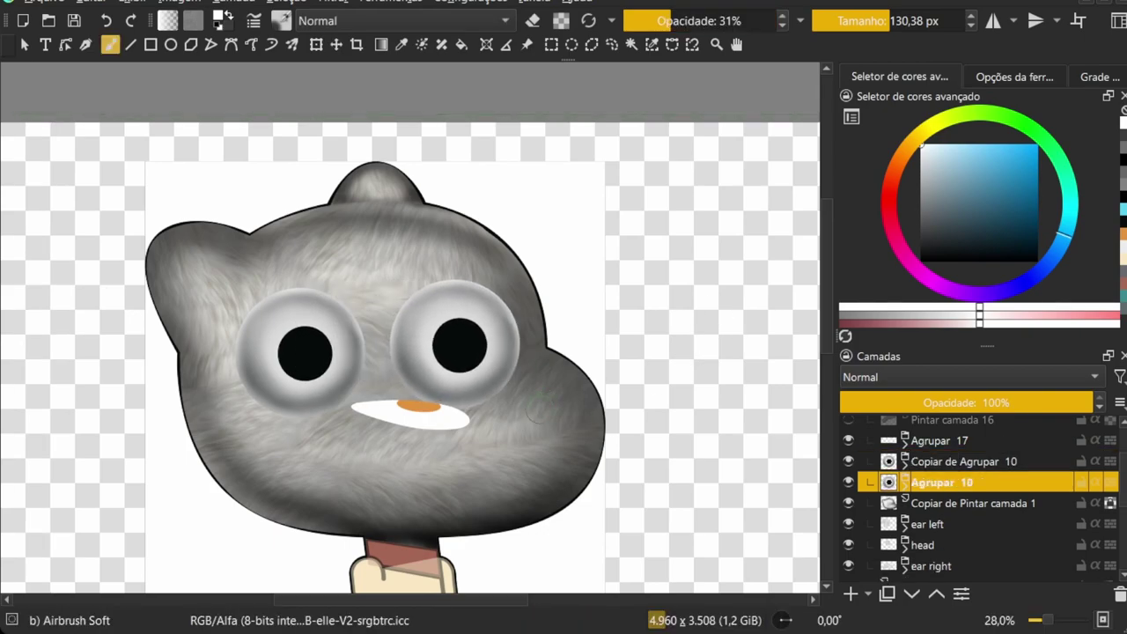
Add a new empty paint layer and pick a colour for it
scroll(795, 420, up, 3)
scroll(794, 420, down, 2)
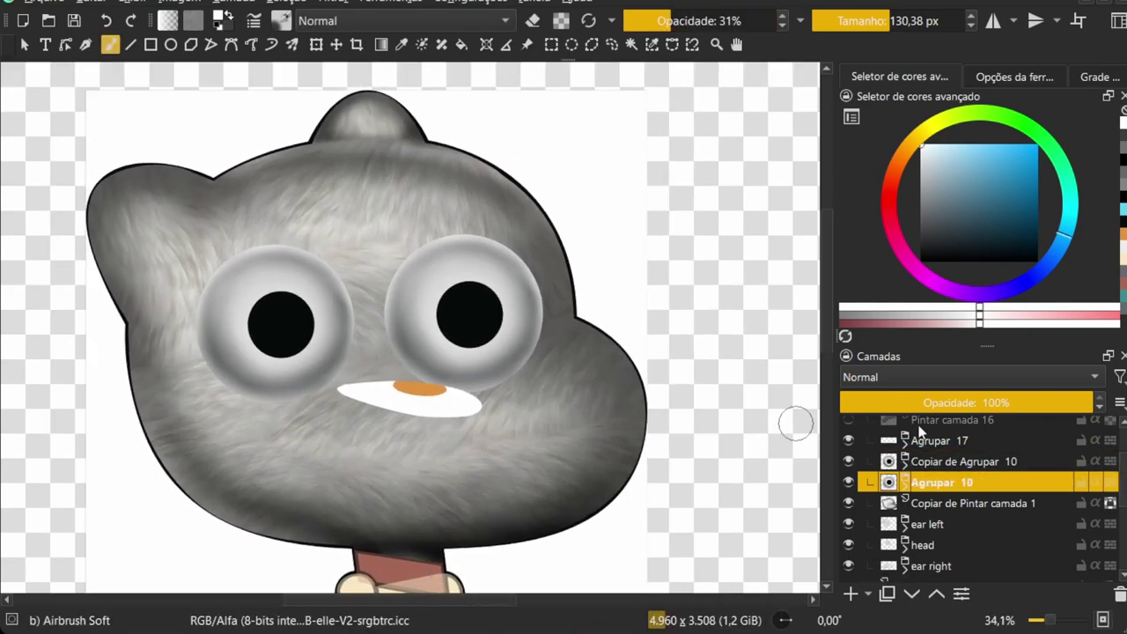
scroll(968, 493, down, 5)
scroll(852, 455, up, 5)
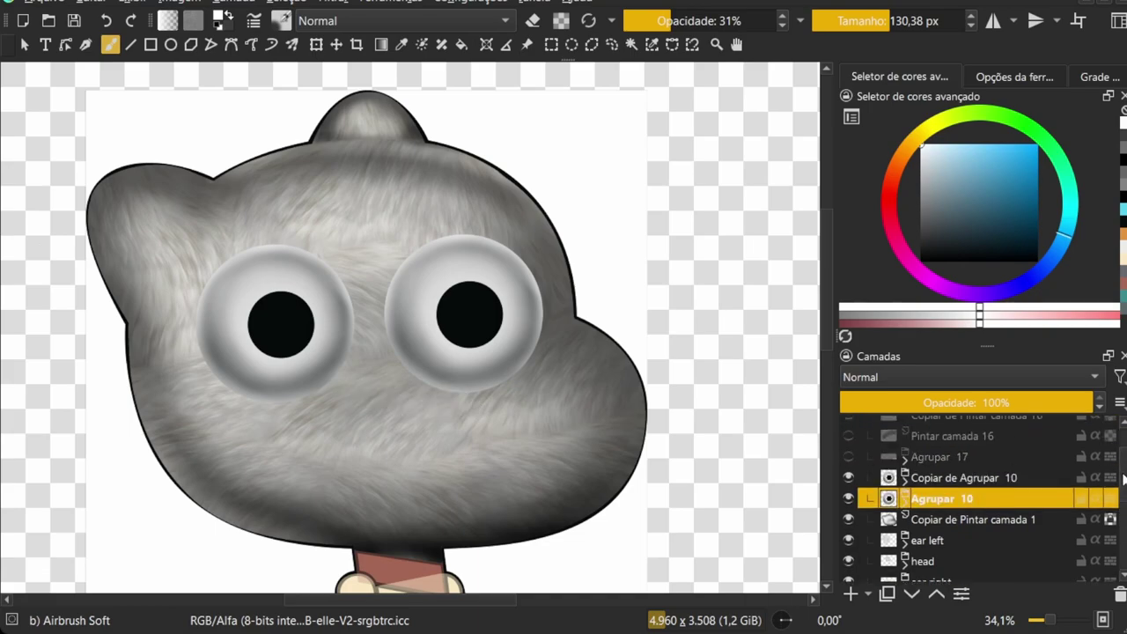
scroll(969, 493, up, 2)
key(Insert)
click(1007, 192)
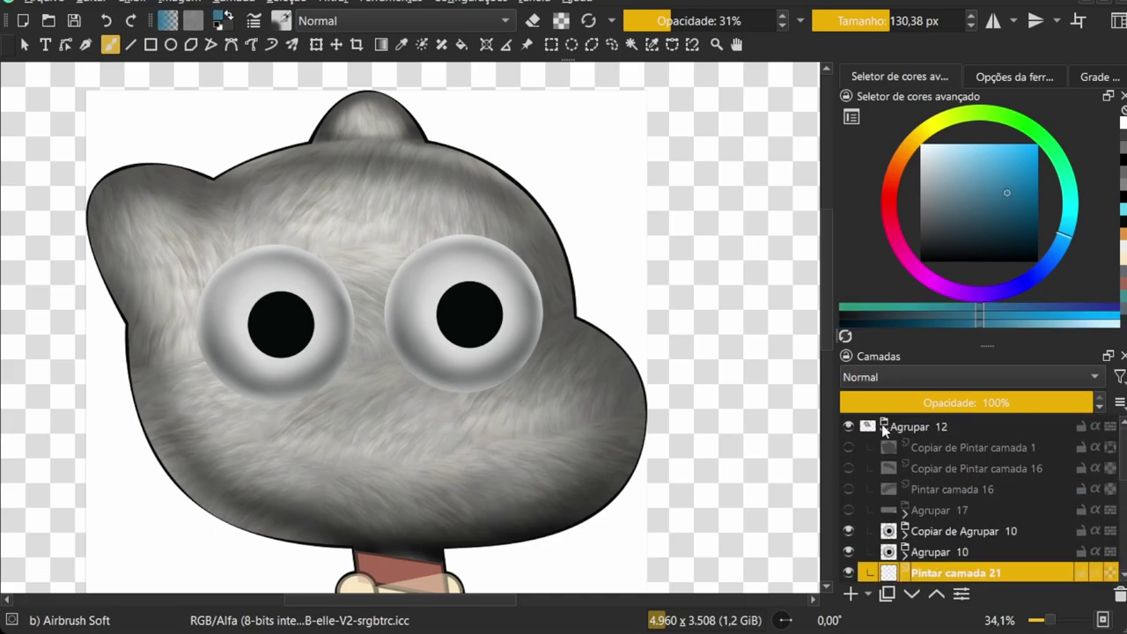
Duplicate the Gumball reference image and move the copy beside the furry head
click(884, 426)
scroll(968, 493, down, 5)
click(951, 550)
key(ctrl+j)
scroll(519, 414, down, 2)
drag(438, 458, 553, 458)
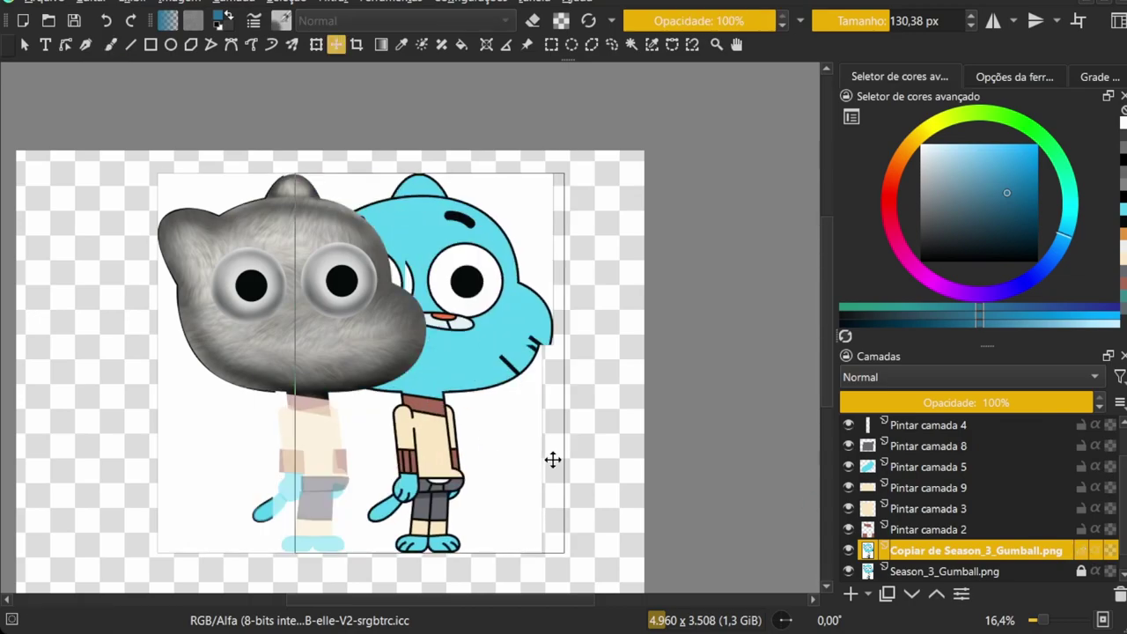
key(b)
Fill Pintar camada 21 with cyan confined to the head, in Color blend mode
scroll(968, 493, up, 3)
click(884, 426)
click(951, 571)
scroll(968, 493, down, 2)
scroll(645, 276, up, 2)
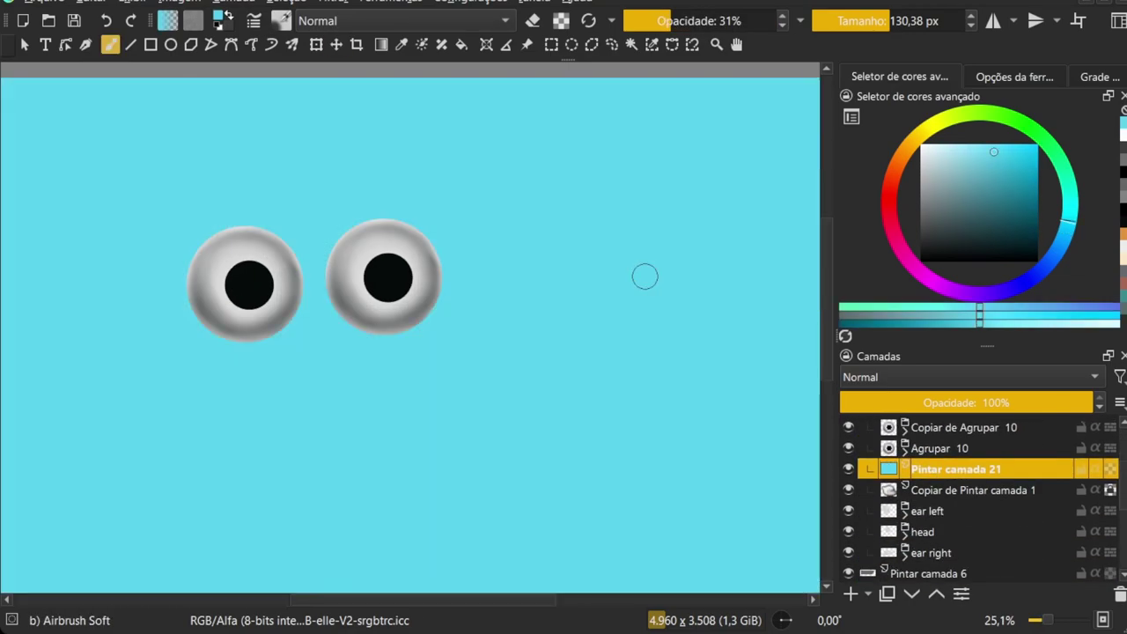
key(ctrl+z)
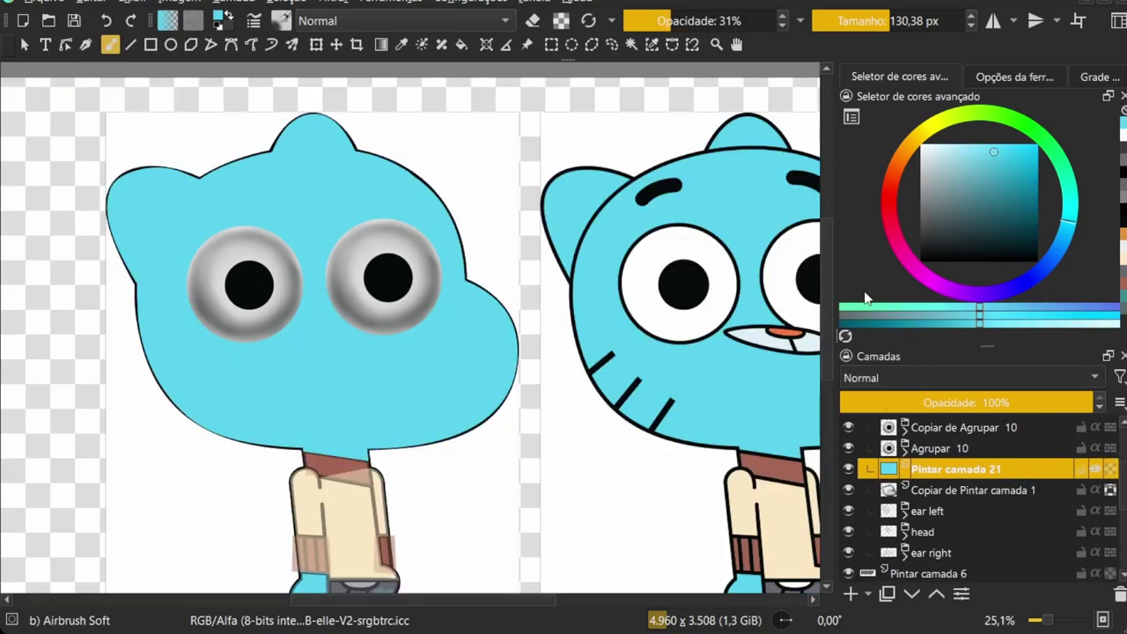
click(969, 377)
scroll(429, 291, up, 2)
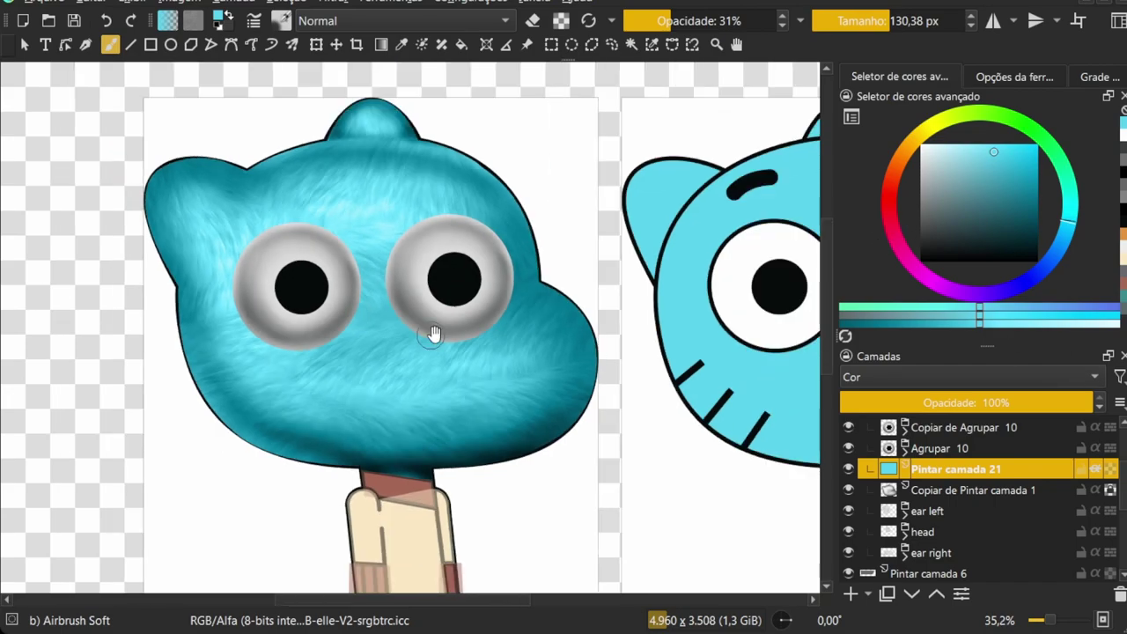
key(Page_Down)
scroll(365, 441, up, 2)
Airbrush black shading along the head's bottom edge on the multiply layer
key(d)
scroll(414, 478, down, 1)
key(bracketright)
key(bracketright)
key(bracketright)
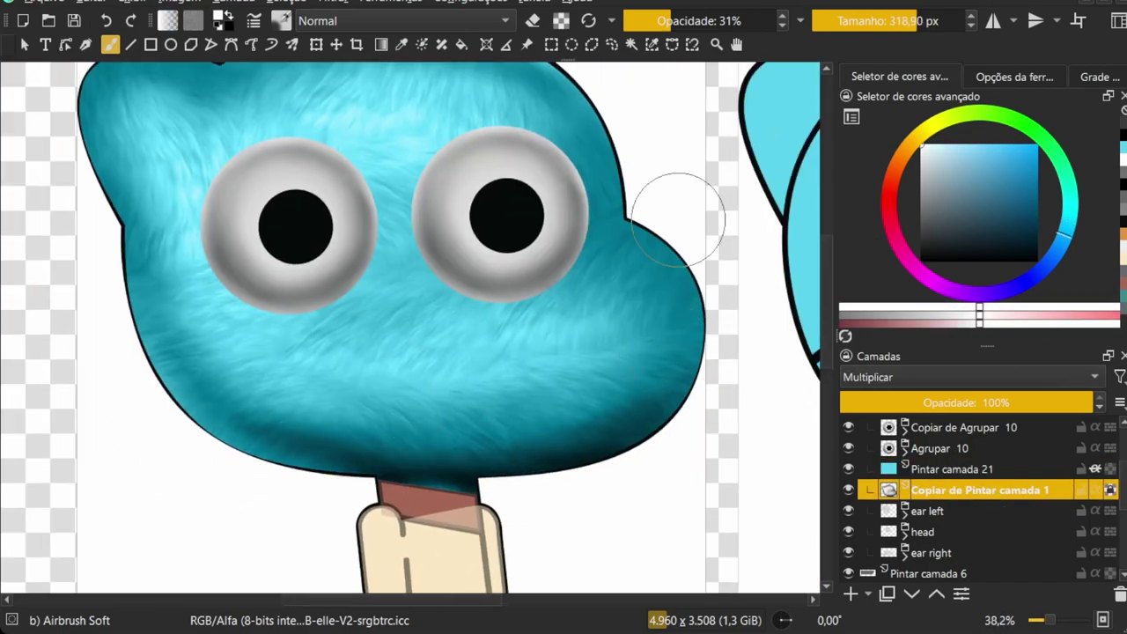
drag(642, 414, 361, 461)
key(bracketright)
key(bracketleft)
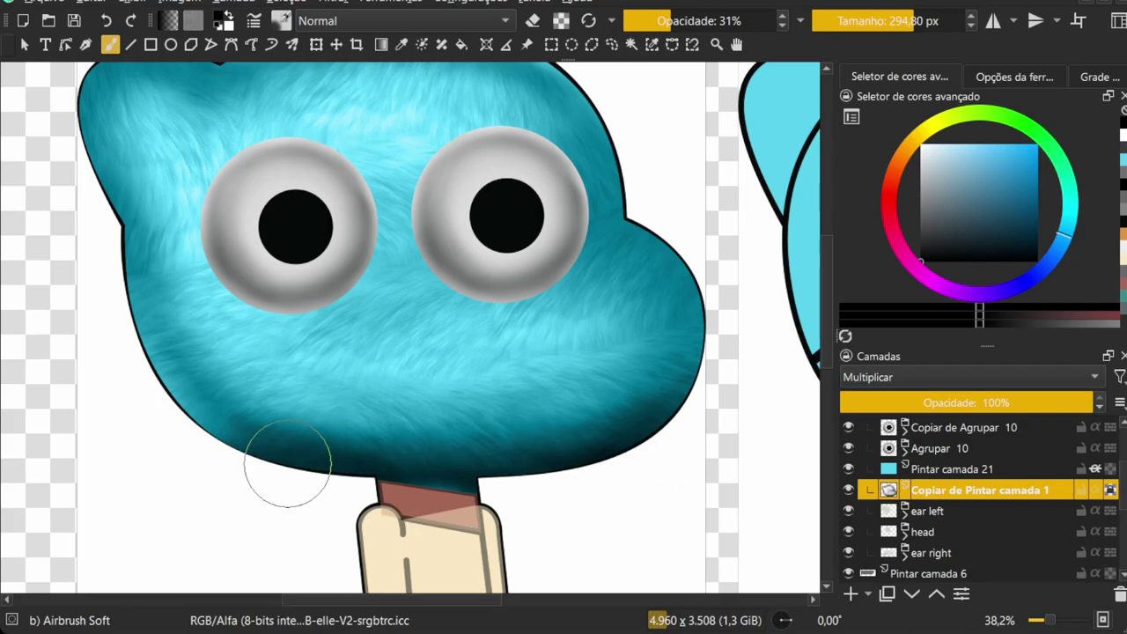
mouse_move(567, 316)
mouse_down()
mouse_move(503, 378)
mouse_move(552, 489)
mouse_up()
key(bracketright)
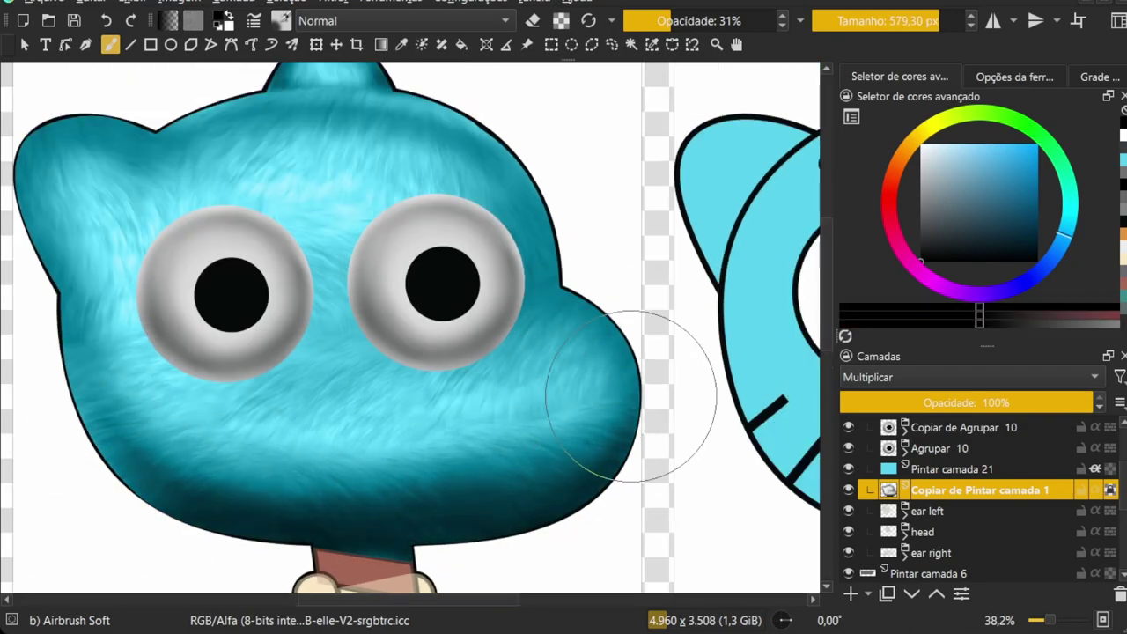
key(bracketleft)
mouse_move(588, 327)
mouse_down()
mouse_move(604, 401)
mouse_move(528, 327)
mouse_up()
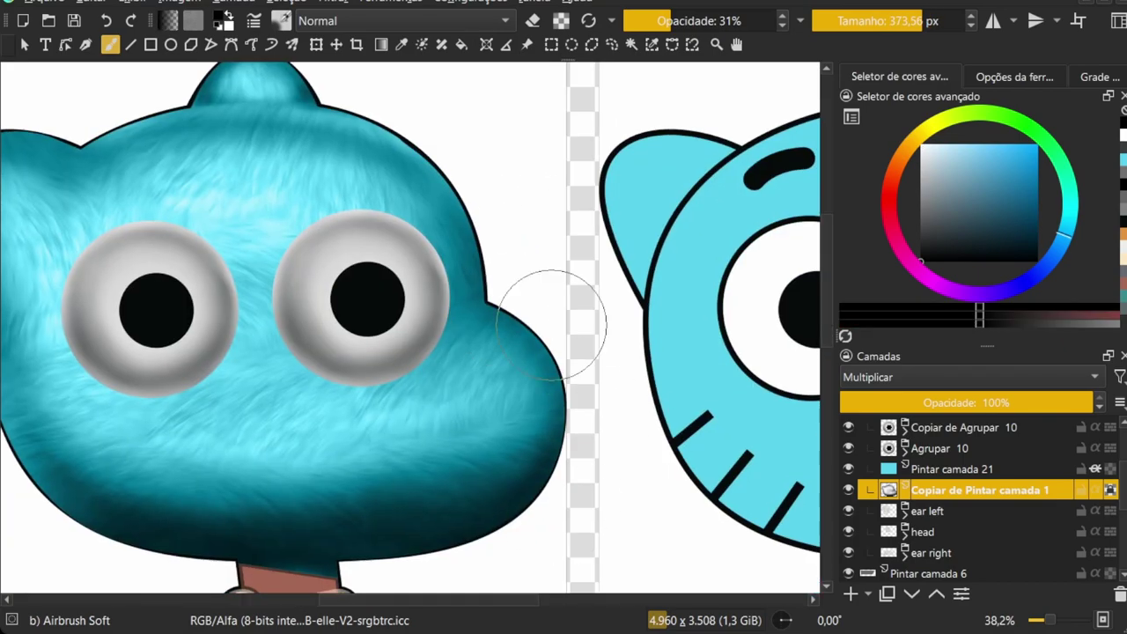
key(bracketleft)
key(bracketleft)
key(bracketleft)
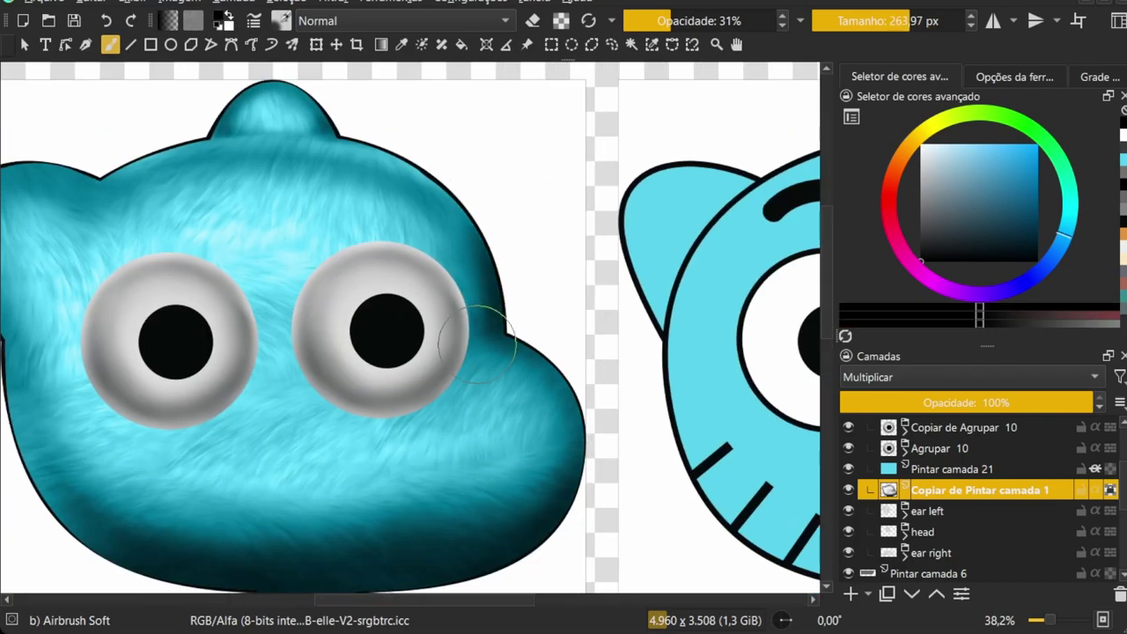
drag(591, 377, 610, 247)
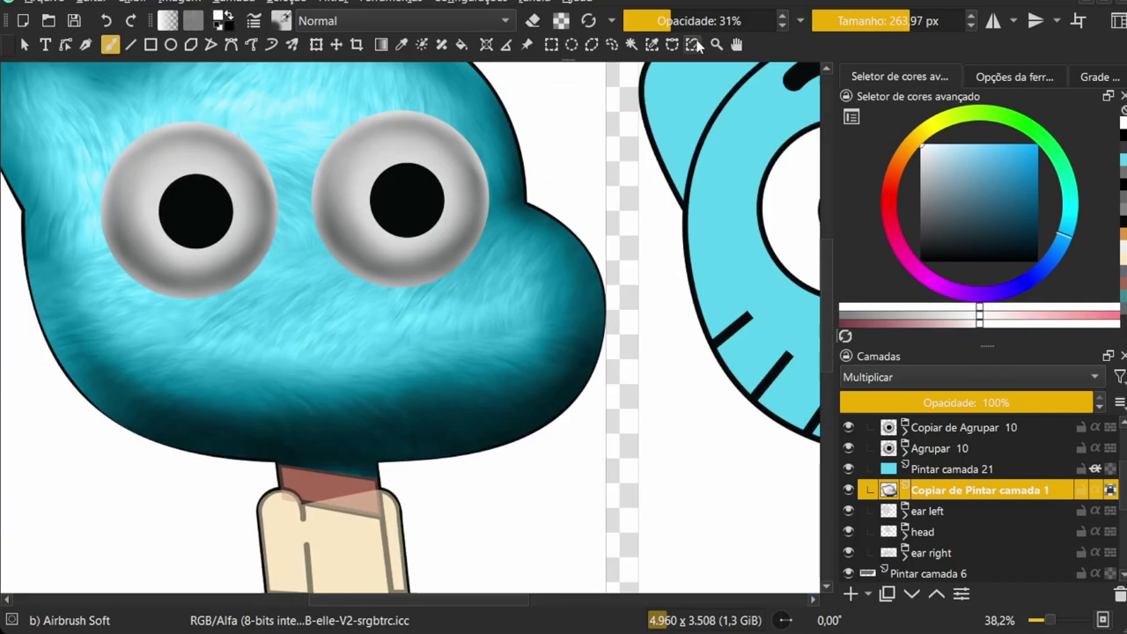
scroll(536, 331, down, 2)
Shade the head's bottom, left edge and lower left with a large soft black airbrush
drag(535, 332, 299, 428)
drag(181, 322, 161, 414)
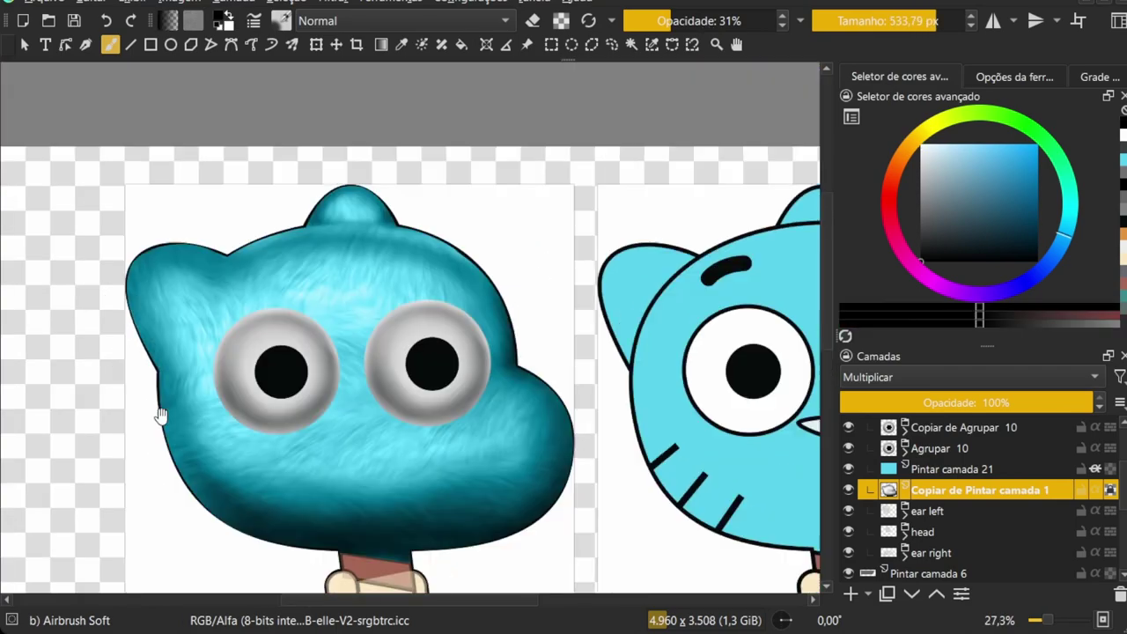
scroll(161, 414, up, 2)
key(bracketleft)
key(bracketleft)
key(bracketleft)
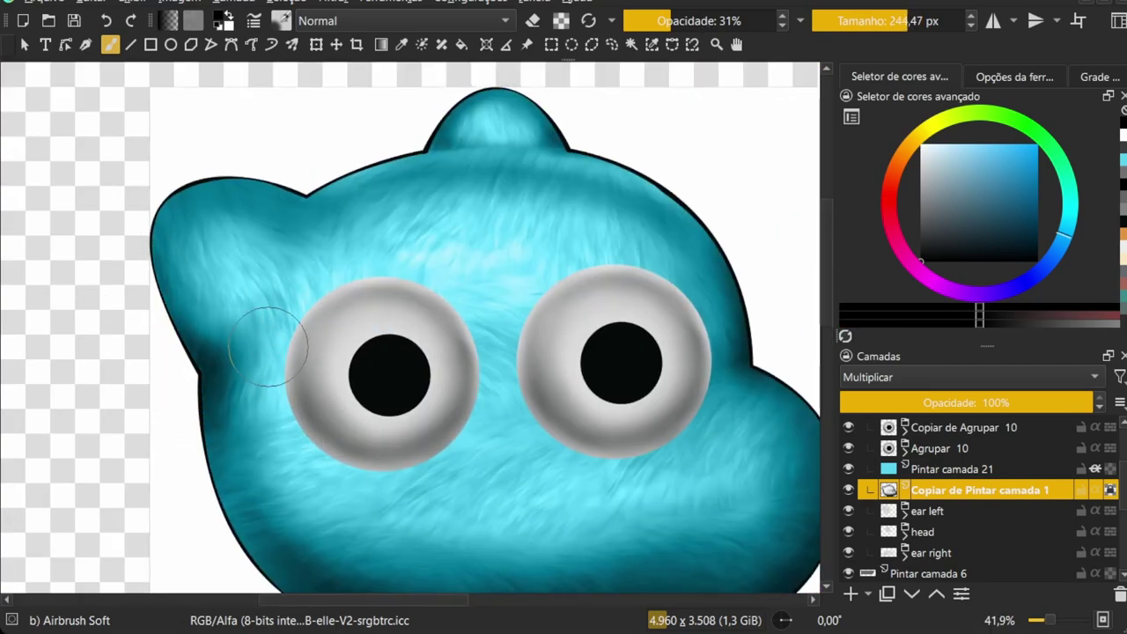
drag(264, 378, 214, 340)
drag(185, 414, 458, 476)
drag(213, 532, 264, 531)
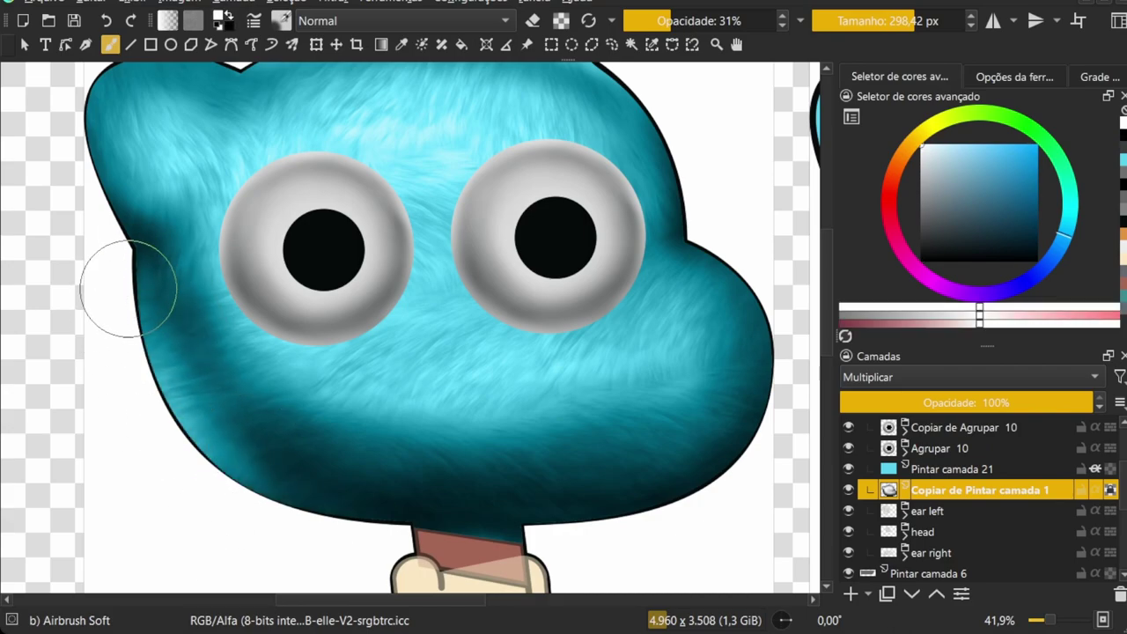
key(x)
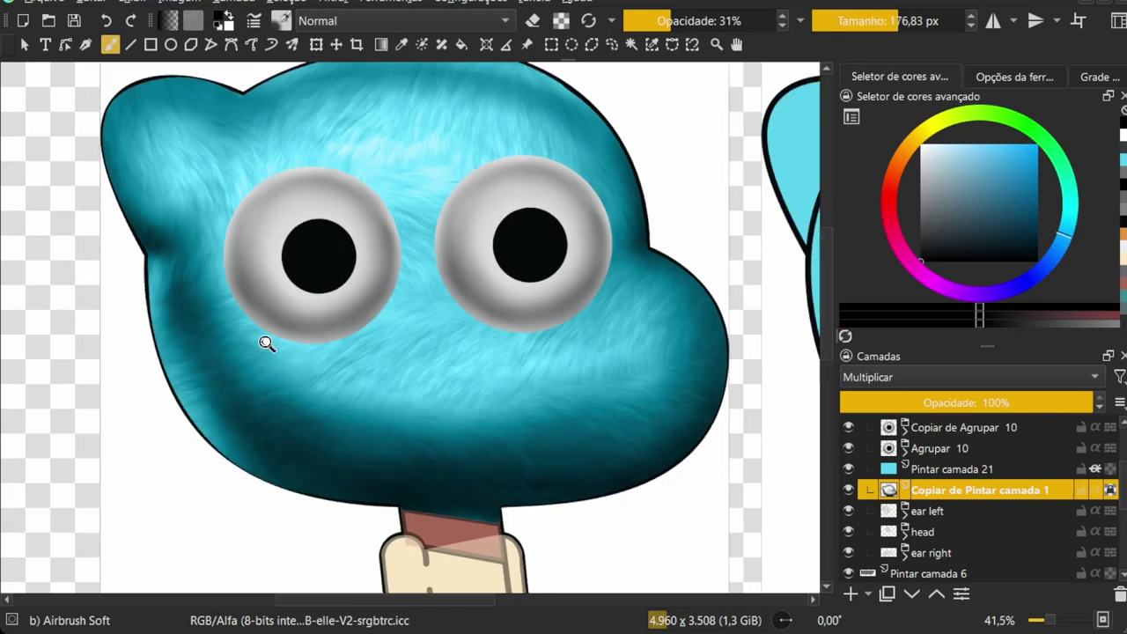
drag(220, 344, 264, 348)
drag(352, 422, 428, 453)
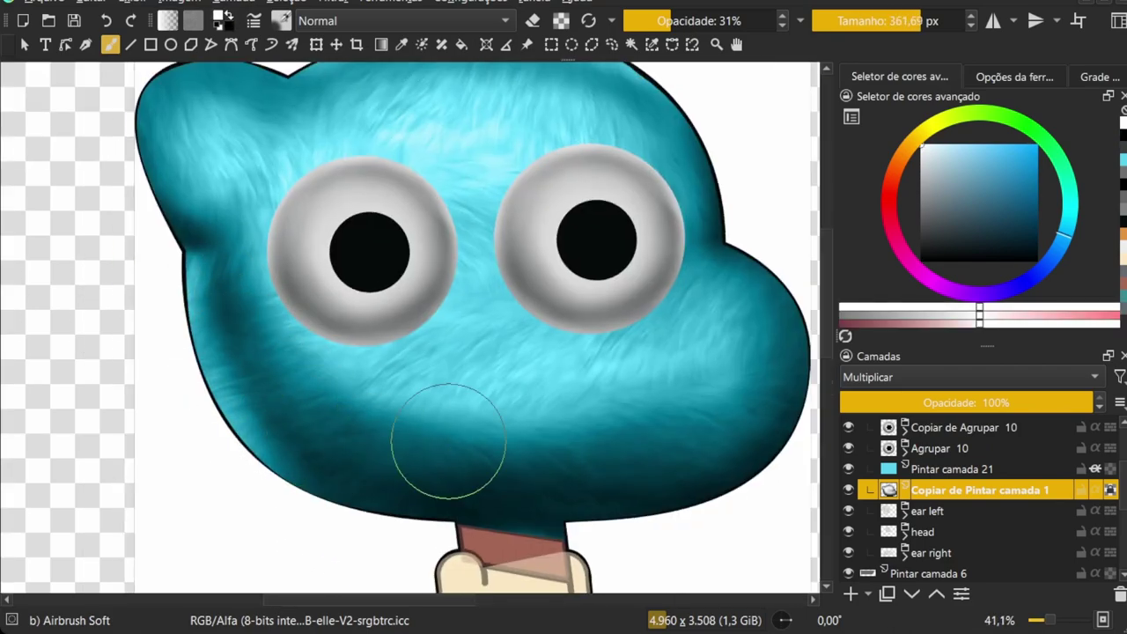
scroll(427, 453, down, 2)
scroll(184, 277, up, 3)
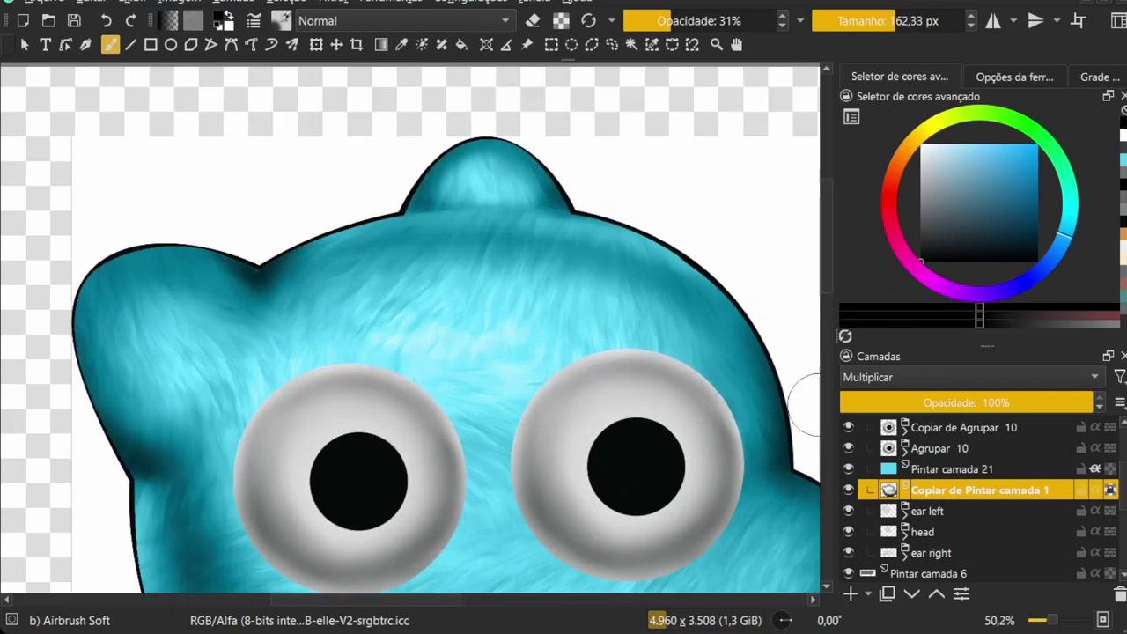
scroll(247, 269, up, 5)
Zoom in and paint a dark soft shadow in the notch between ear and head
key(slash)
scroll(909, 503, down, 3)
scroll(908, 504, up, 2)
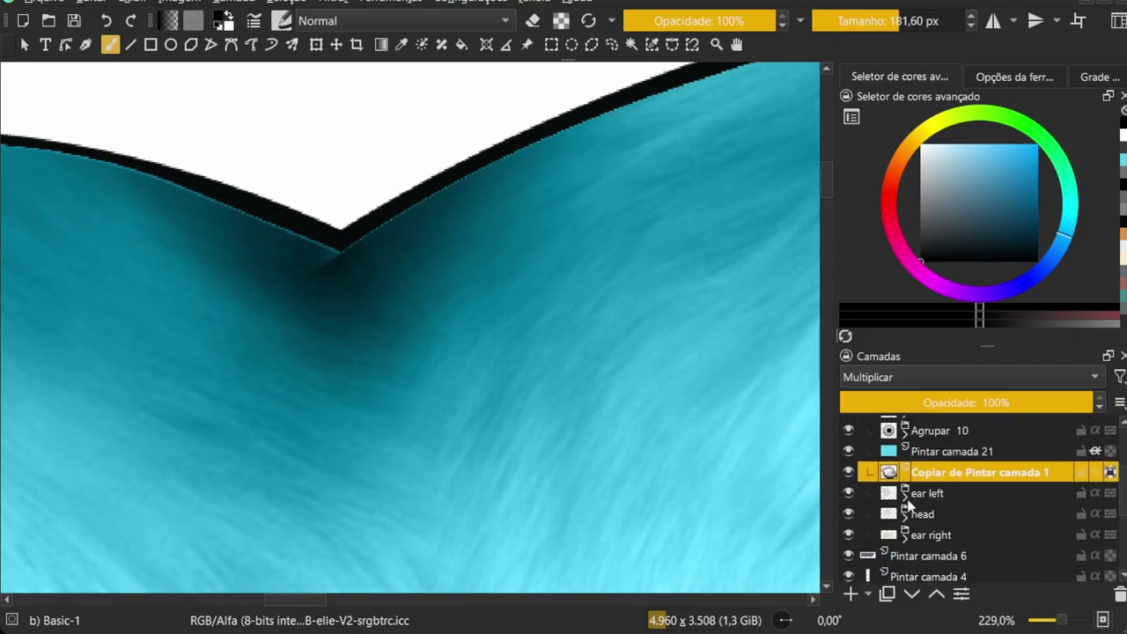
scroll(1043, 499, down, 2)
scroll(1044, 499, up, 6)
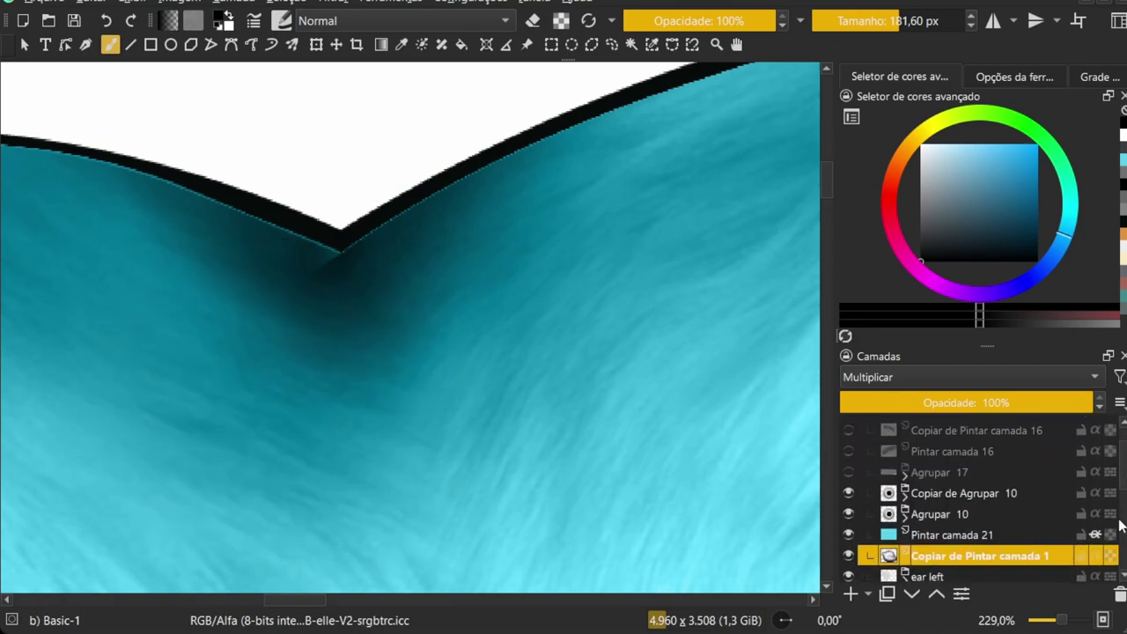
mouse_move(1119, 525)
mouse_down()
mouse_move(941, 448)
mouse_move(985, 498)
mouse_move(927, 504)
mouse_move(1092, 553)
mouse_up()
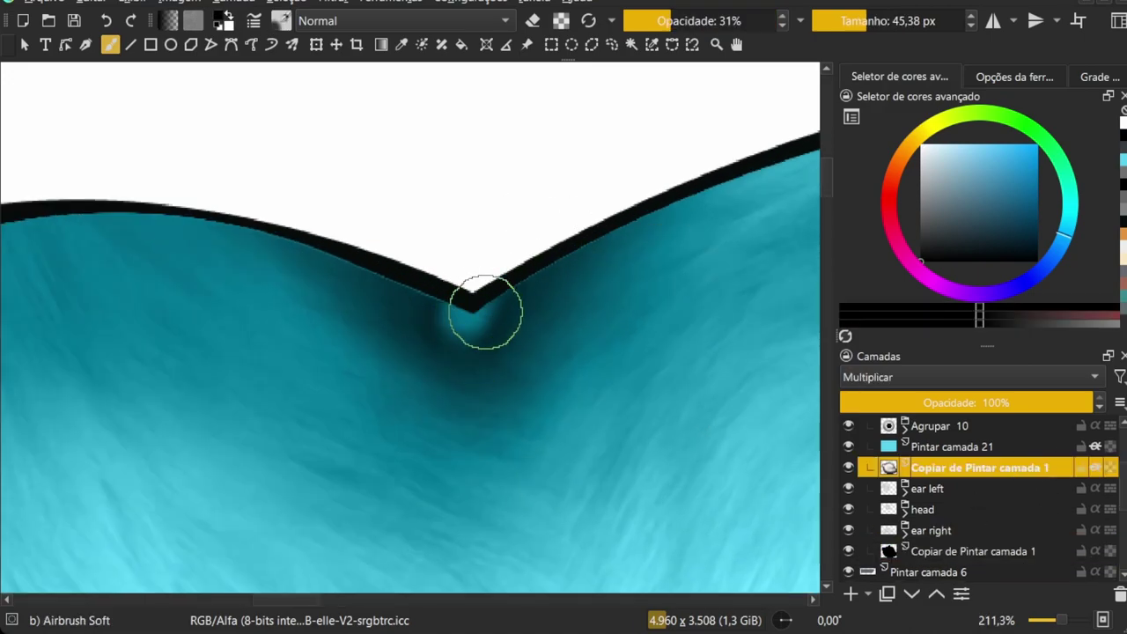
drag(484, 309, 528, 310)
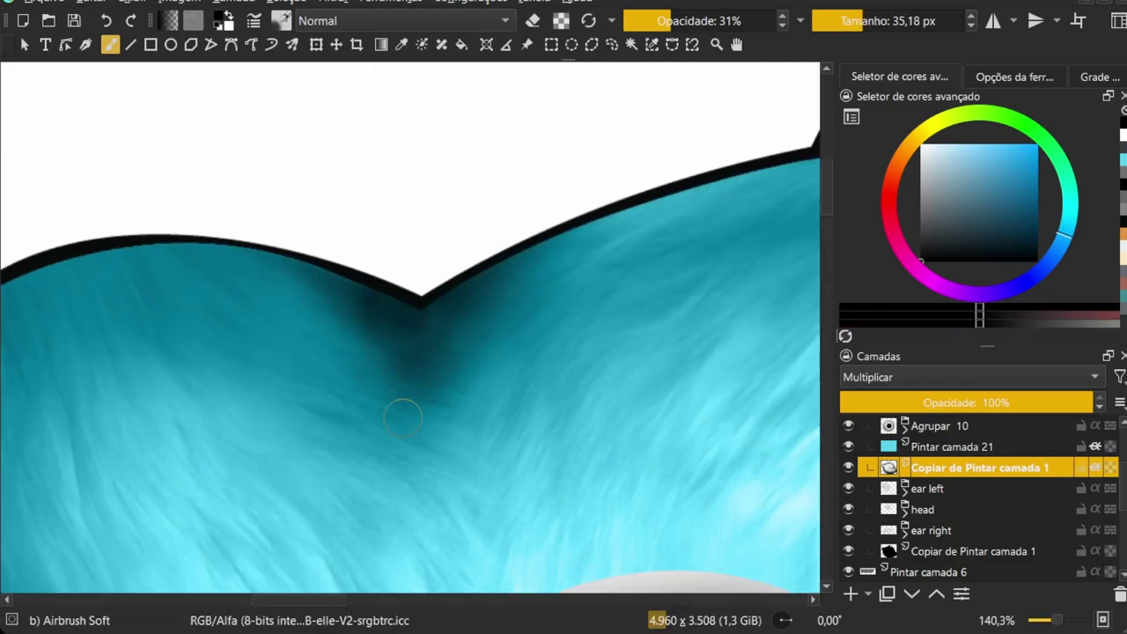
drag(232, 272, 364, 364)
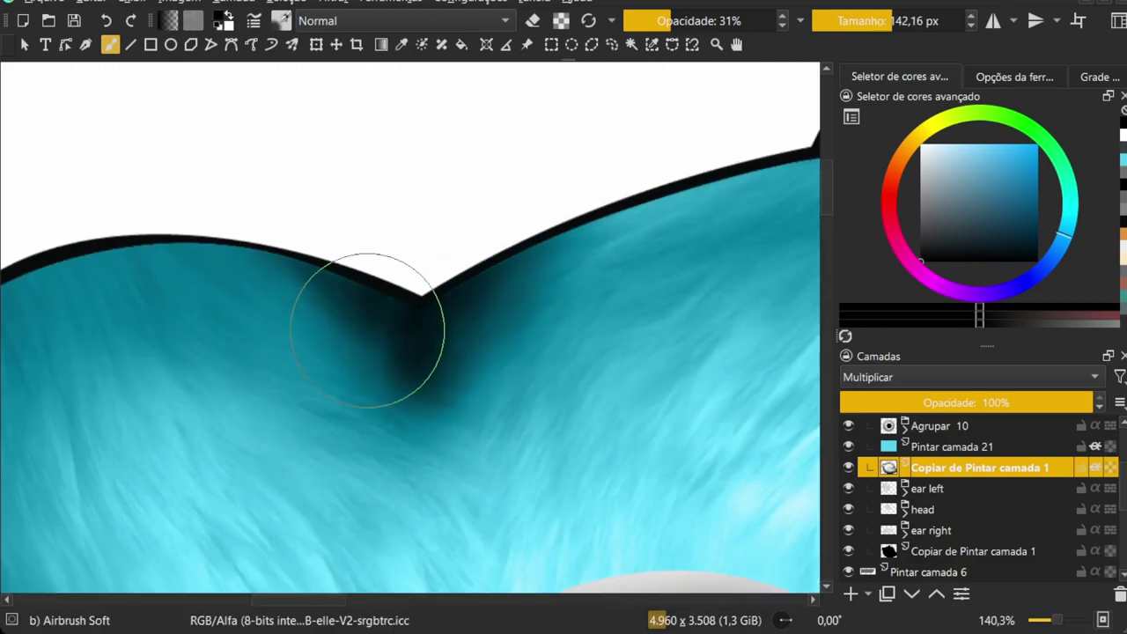
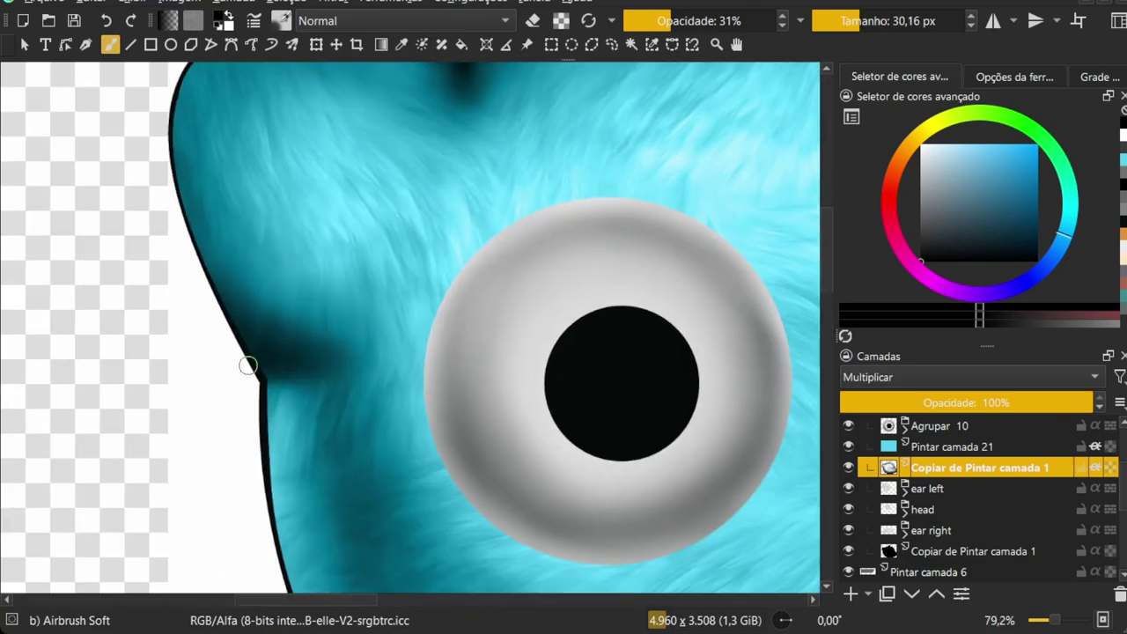
Airbrush a dark shadow along the notch on the head's left edge, then reset the colour to black
drag(182, 242, 264, 352)
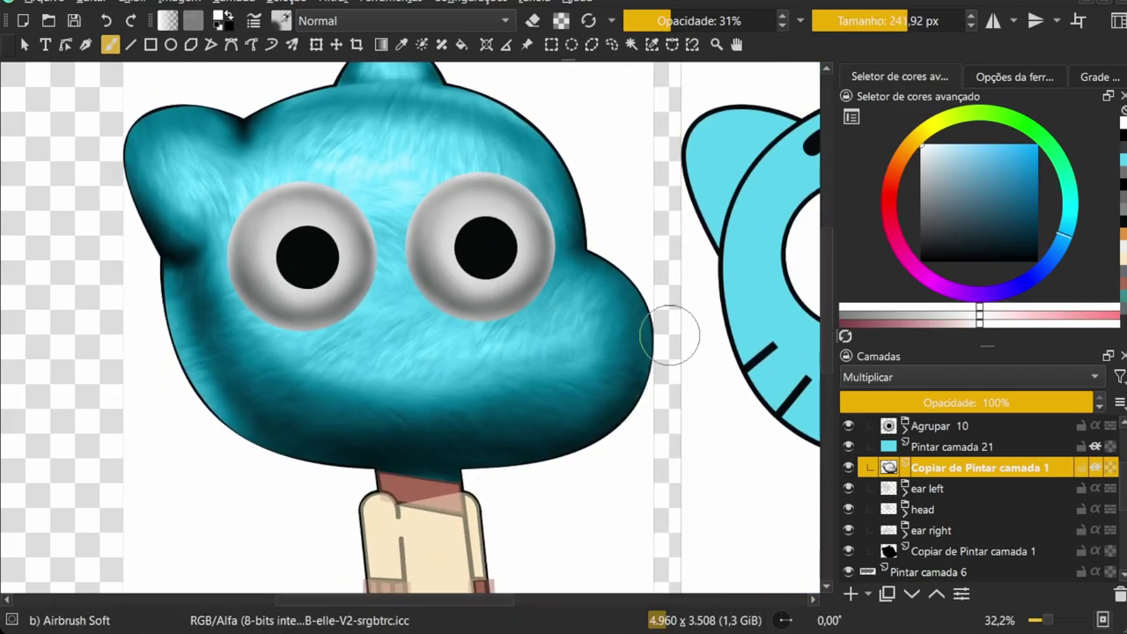
key(d)
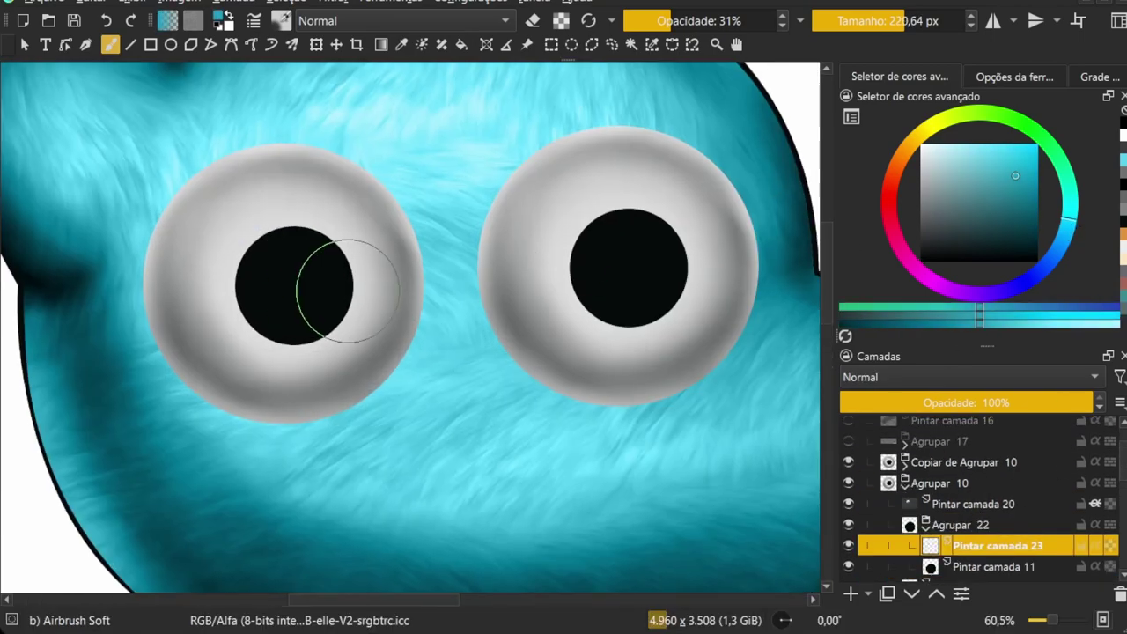
Airbrush a light teal glow across the left pupil
scroll(348, 290, up, 2)
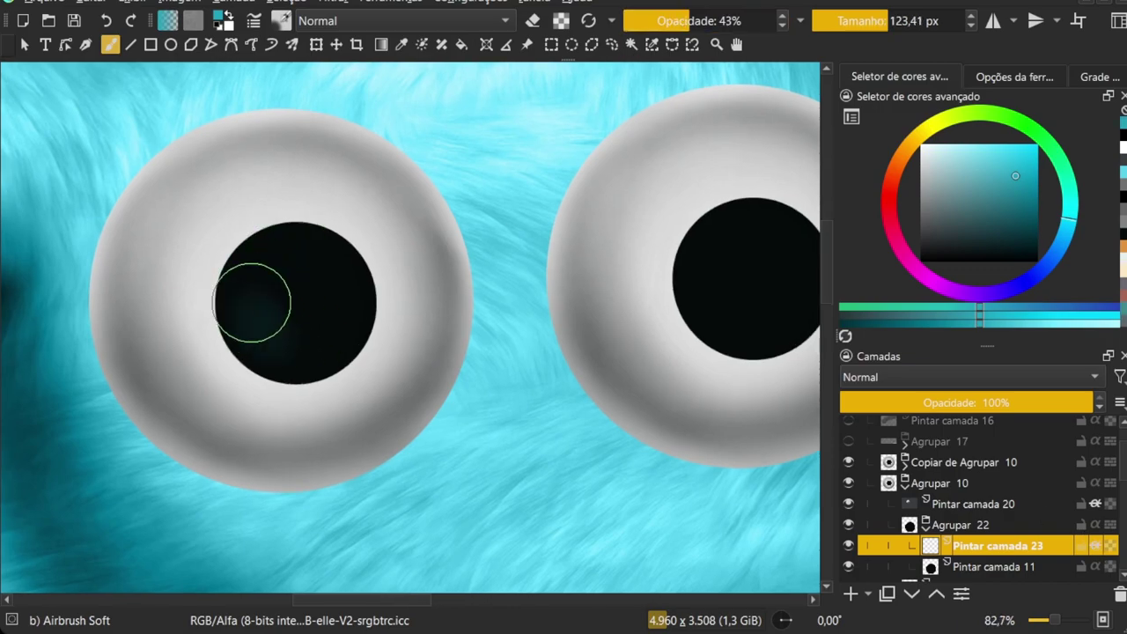
drag(252, 302, 328, 308)
mouse_move(255, 300)
mouse_down()
mouse_move(317, 317)
mouse_move(290, 316)
mouse_move(269, 297)
mouse_up()
scroll(296, 244, down, 2)
scroll(284, 315, up, 4)
scroll(349, 272, down, 5)
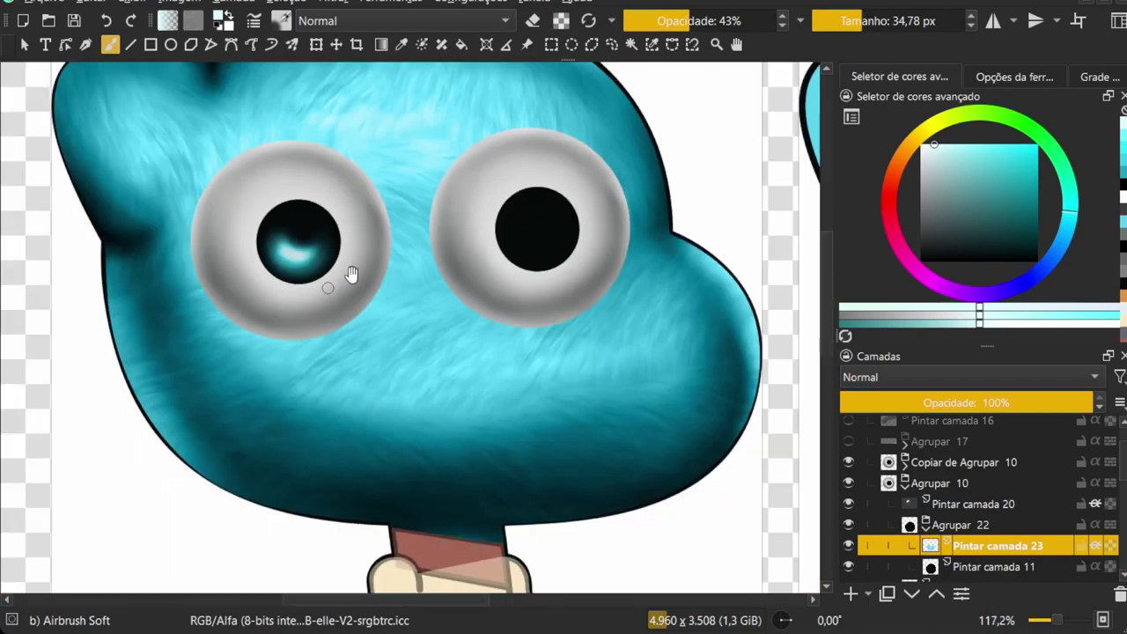
scroll(514, 246, up, 3)
scroll(517, 180, up, 1)
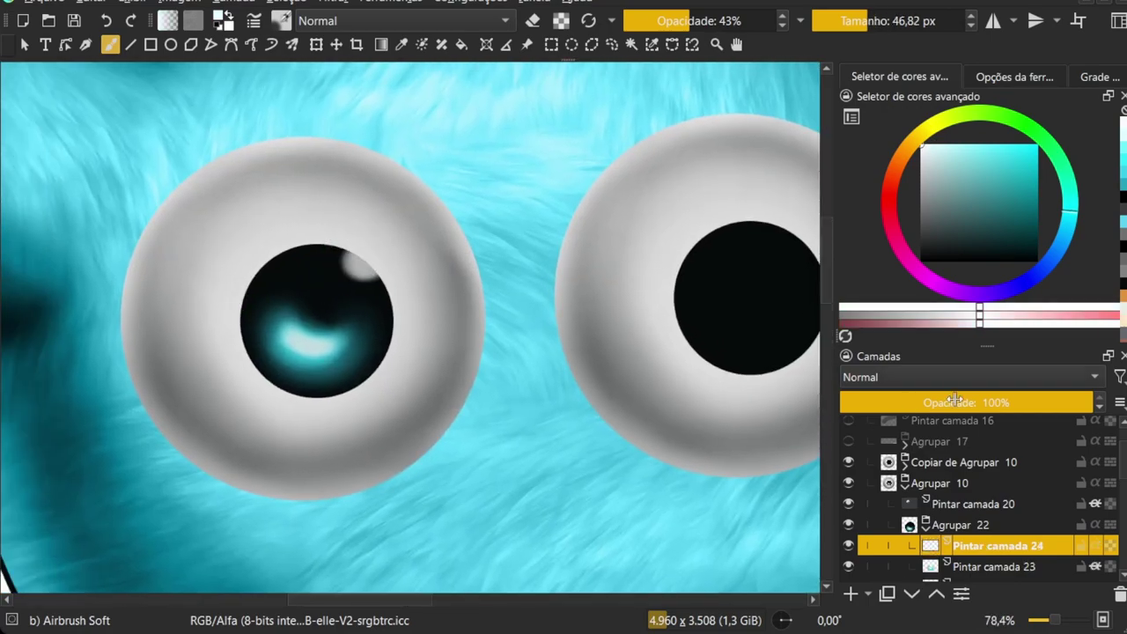
Paint a white catchlight in the left pupil and duplicate it to the pupil's lower left
drag(370, 262, 361, 269)
scroll(370, 262, down, 3)
scroll(402, 221, up, 3)
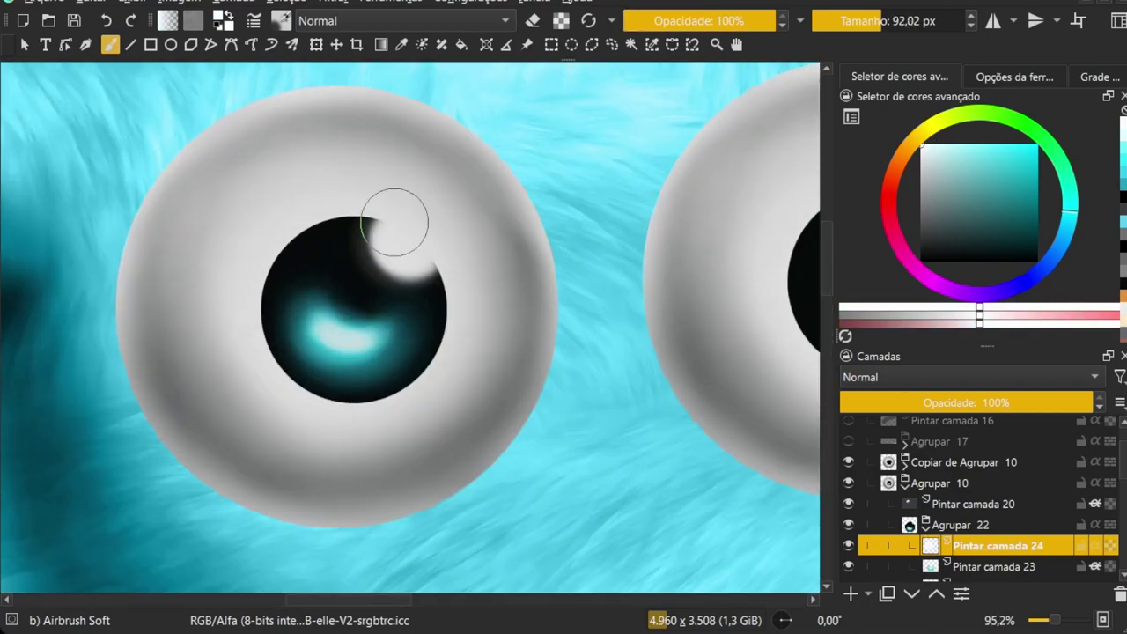
scroll(428, 189, down, 3)
scroll(1004, 536, down, 2)
drag(1003, 487, 1016, 465)
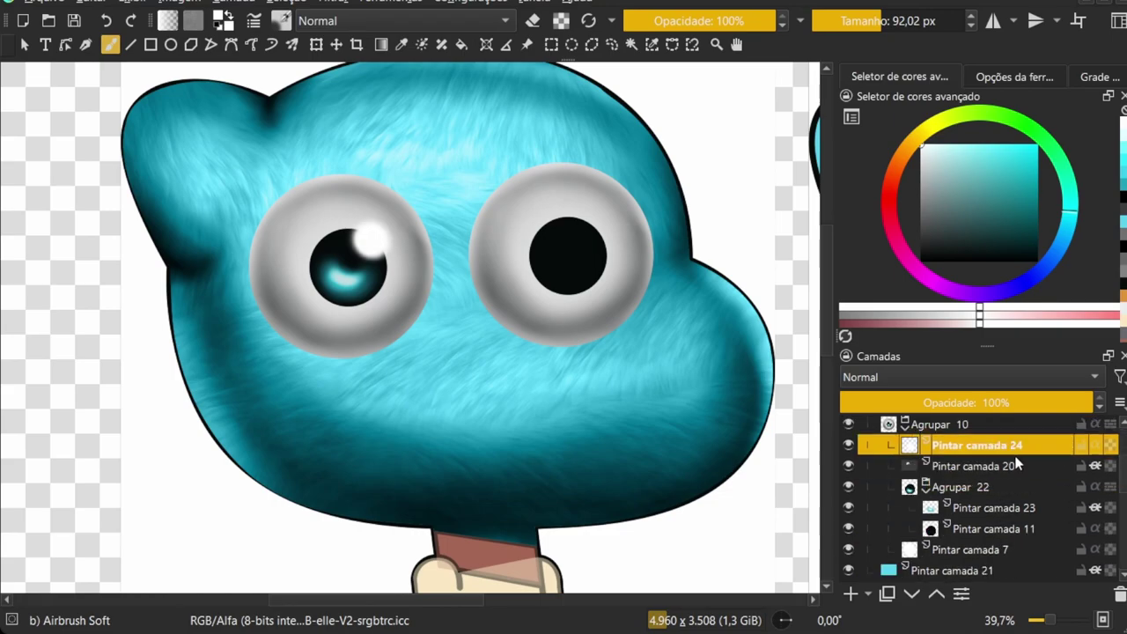
key(ctrl+j)
scroll(391, 241, up, 2)
drag(371, 295, 313, 372)
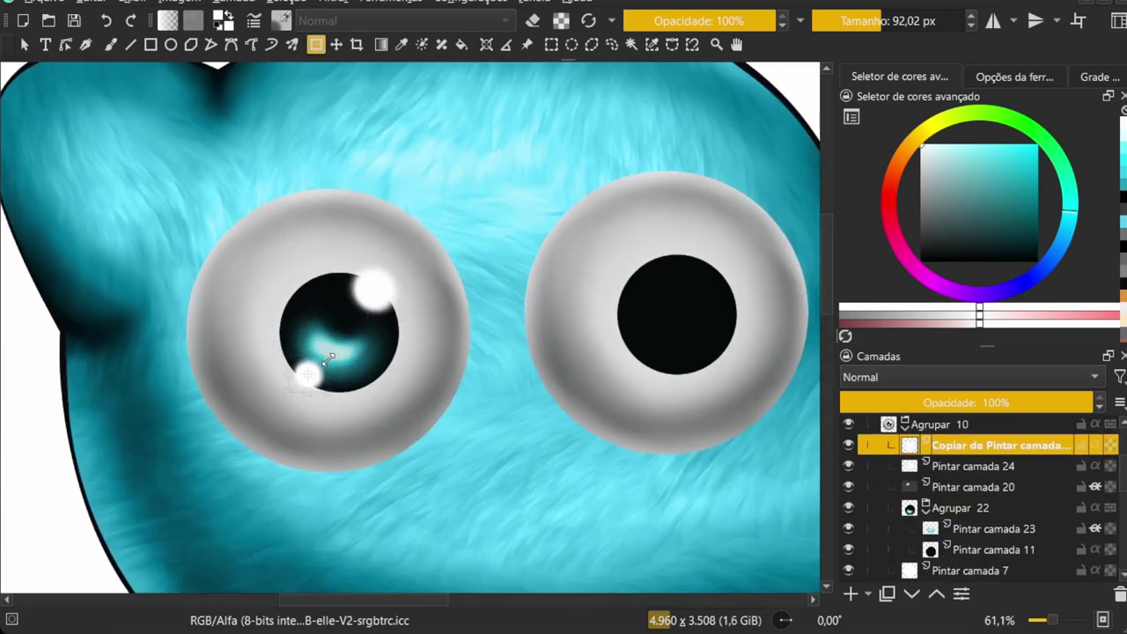
Duplicate the left eye group Agrupar 10 onto the right eye and save
key(b)
scroll(352, 308, down, 3)
scroll(1100, 472, down, 3)
click(933, 424)
key(ctrl+j)
drag(317, 317, 493, 310)
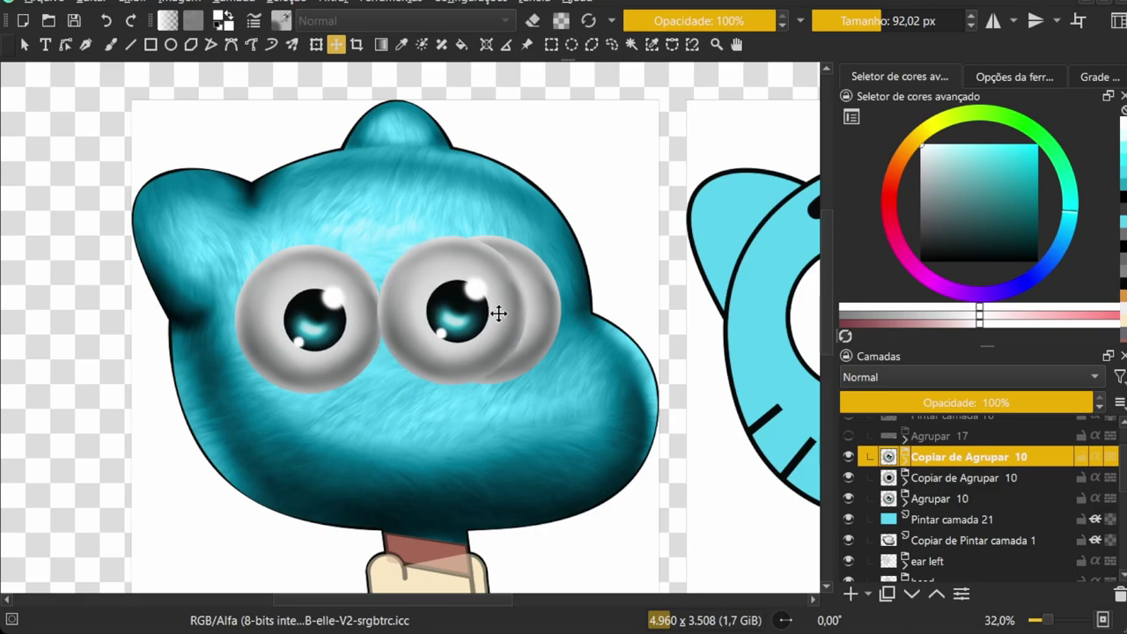
click(867, 476)
key(ctrl+s)
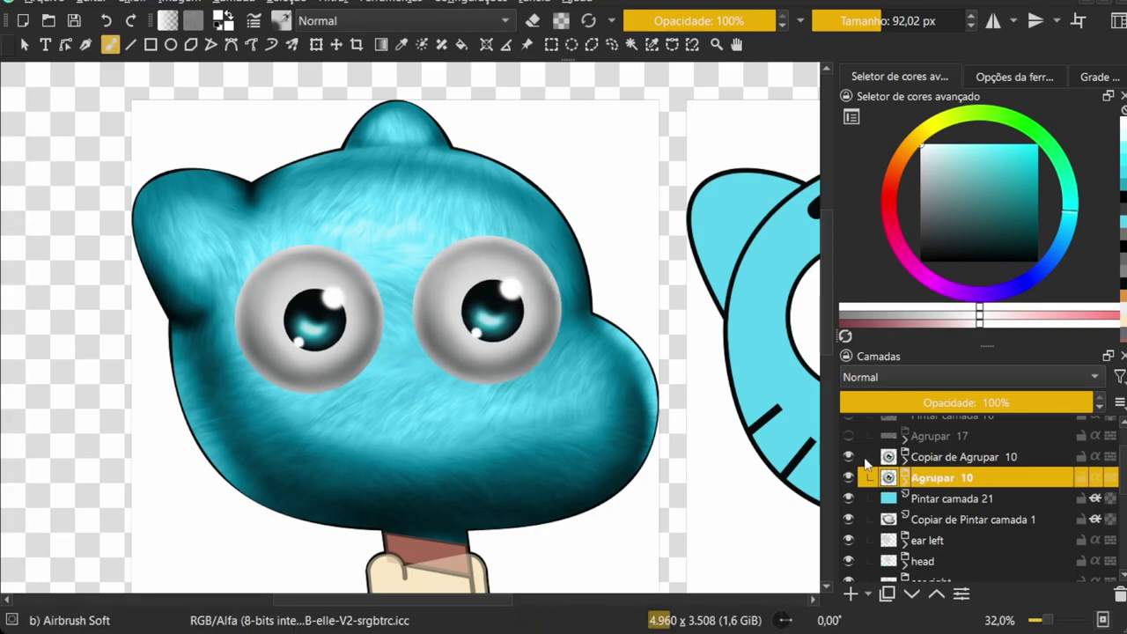
click(905, 477)
Collapse Agrupar 10, then show and expand the mouth group Agrupar 17
scroll(968, 493, down, 1)
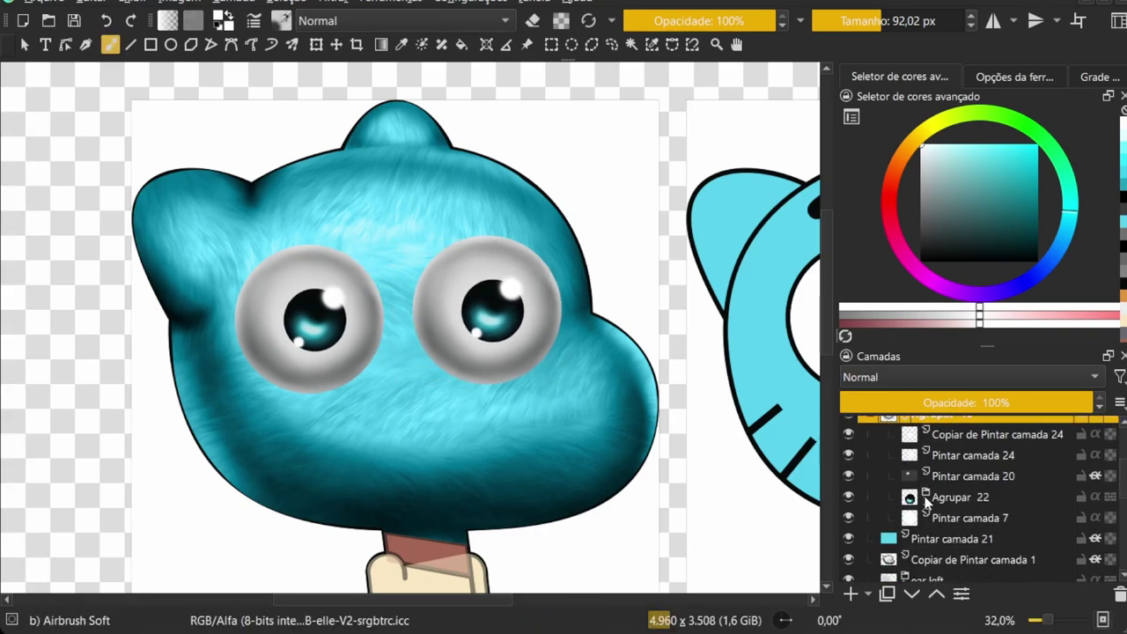
scroll(968, 493, up, 1)
click(904, 481)
click(848, 439)
click(905, 439)
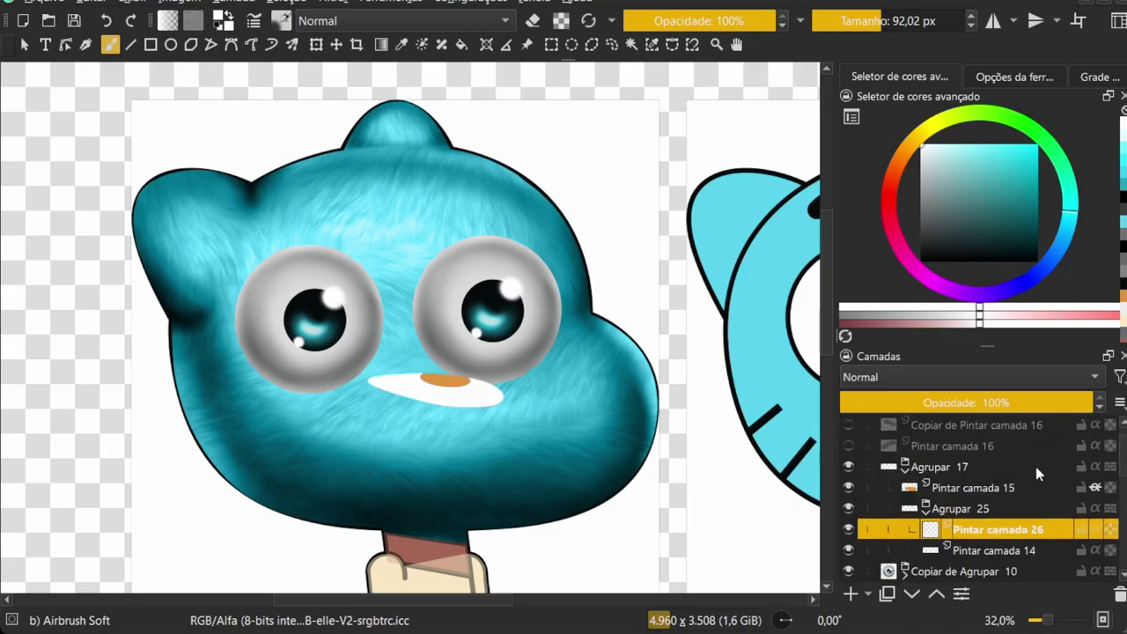
scroll(435, 393, up, 3)
On a Multiply layer, airbrush dark shading along the mouth's underside
click(921, 261)
drag(316, 388, 528, 387)
drag(352, 369, 537, 383)
key(x)
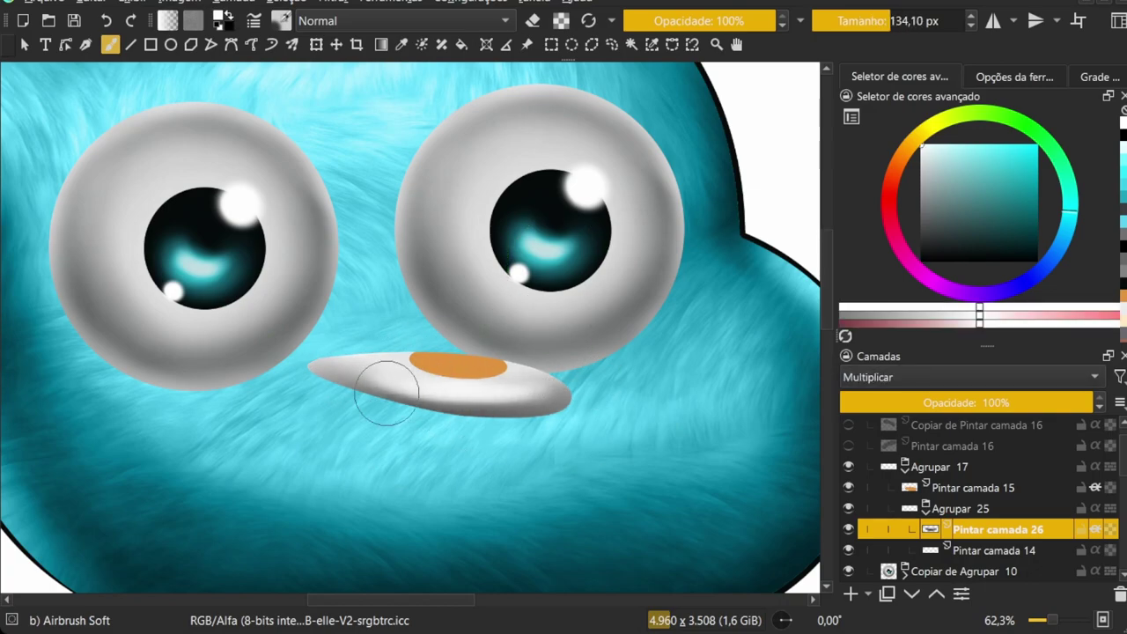
key(x)
drag(385, 392, 563, 405)
scroll(563, 396, down, 3)
scroll(968, 493, down, 2)
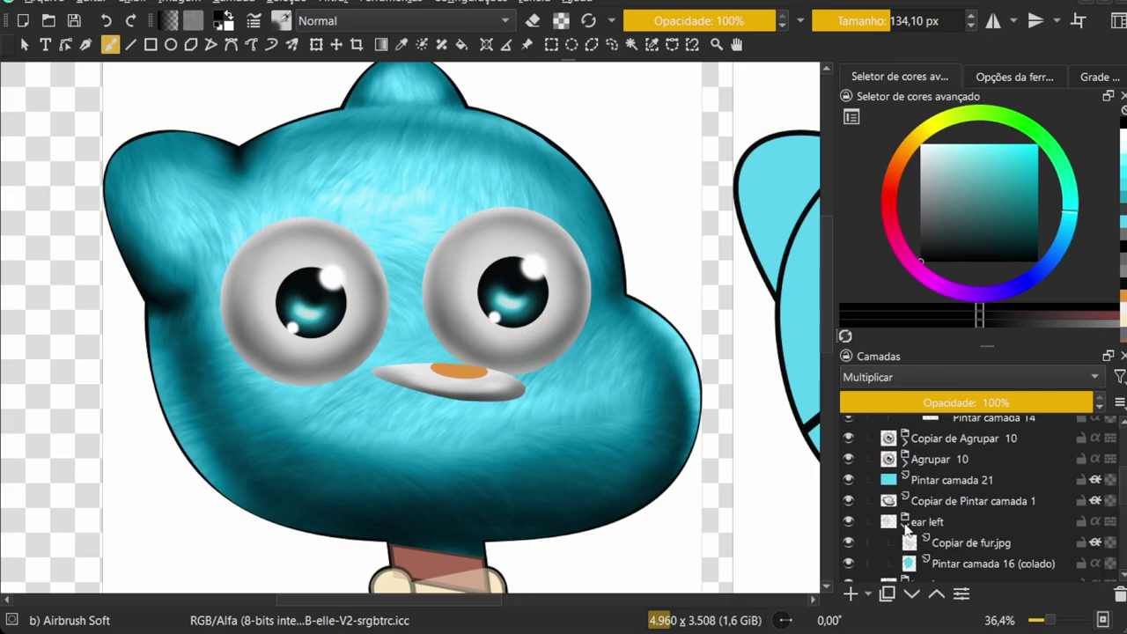
Move Copiar de fur.jpg into the mouth group, fit it over the mouth, and group the orange spot layer
drag(968, 542, 995, 515)
key(ctrl+t)
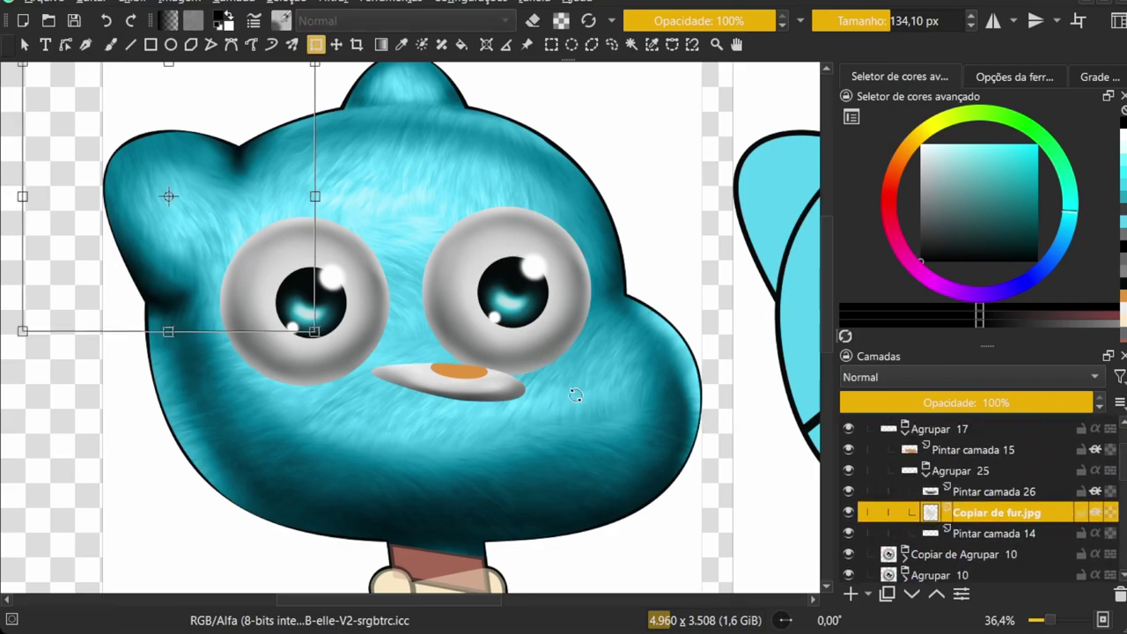
key(b)
scroll(519, 391, up, 3)
click(994, 491)
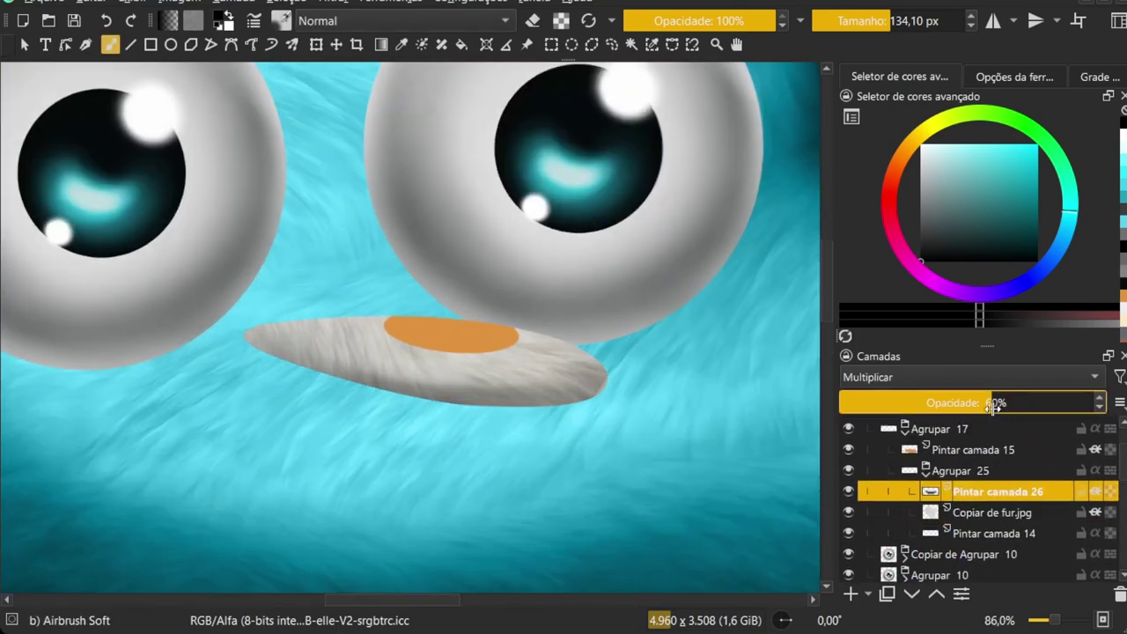
click(995, 513)
key(ctrl+t)
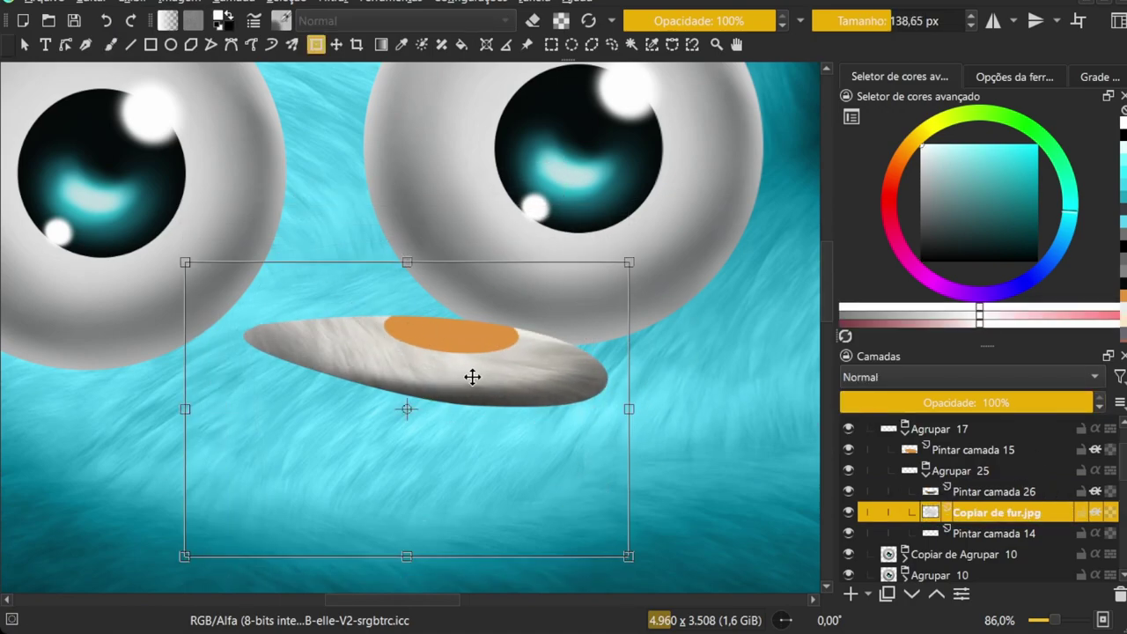
key(Return)
key(b)
click(973, 449)
key(ctrl+shift+g)
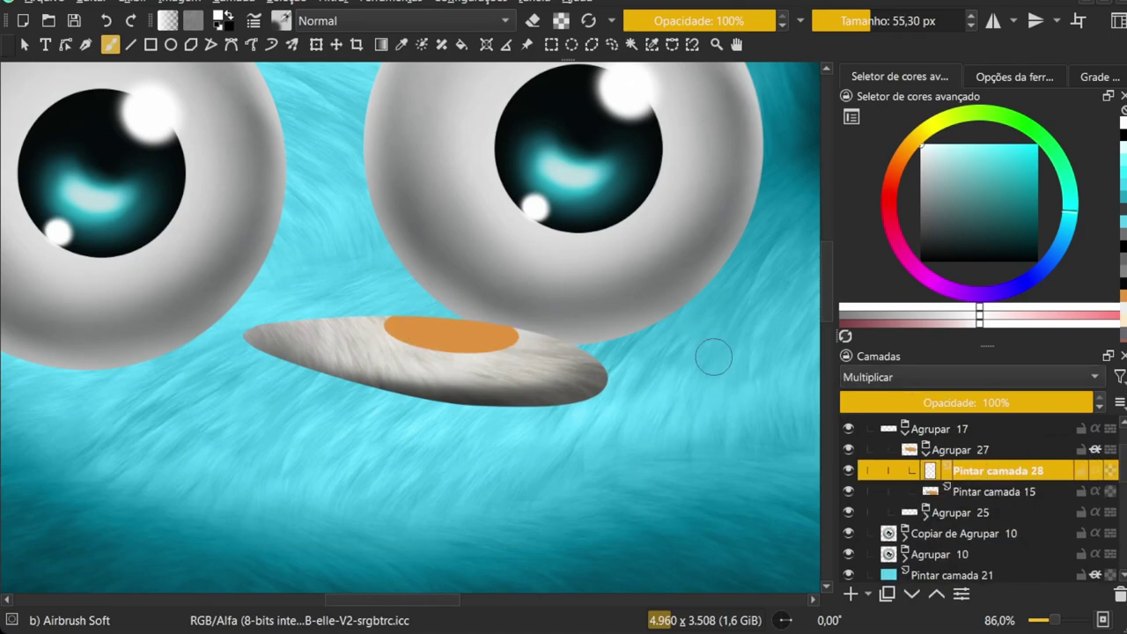
Airbrush black multiply shading onto the orange spot
key(d)
scroll(373, 370, down, 3)
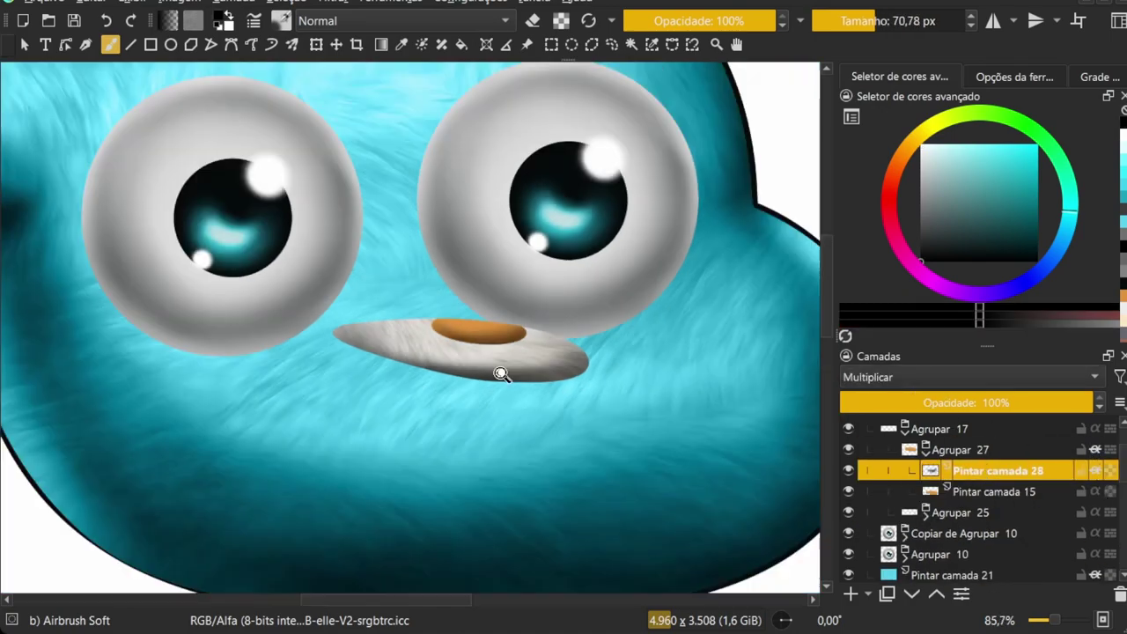
scroll(502, 372, up, 4)
scroll(440, 377, down, 4)
scroll(460, 339, up, 5)
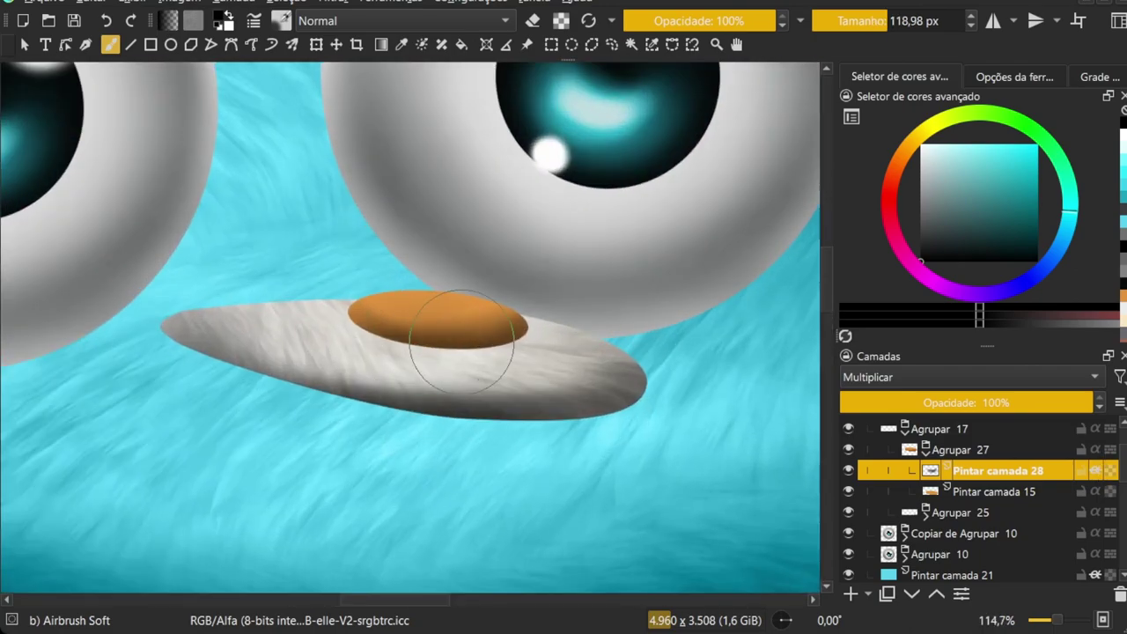
key(x)
scroll(492, 361, down, 1)
scroll(516, 378, down, 2)
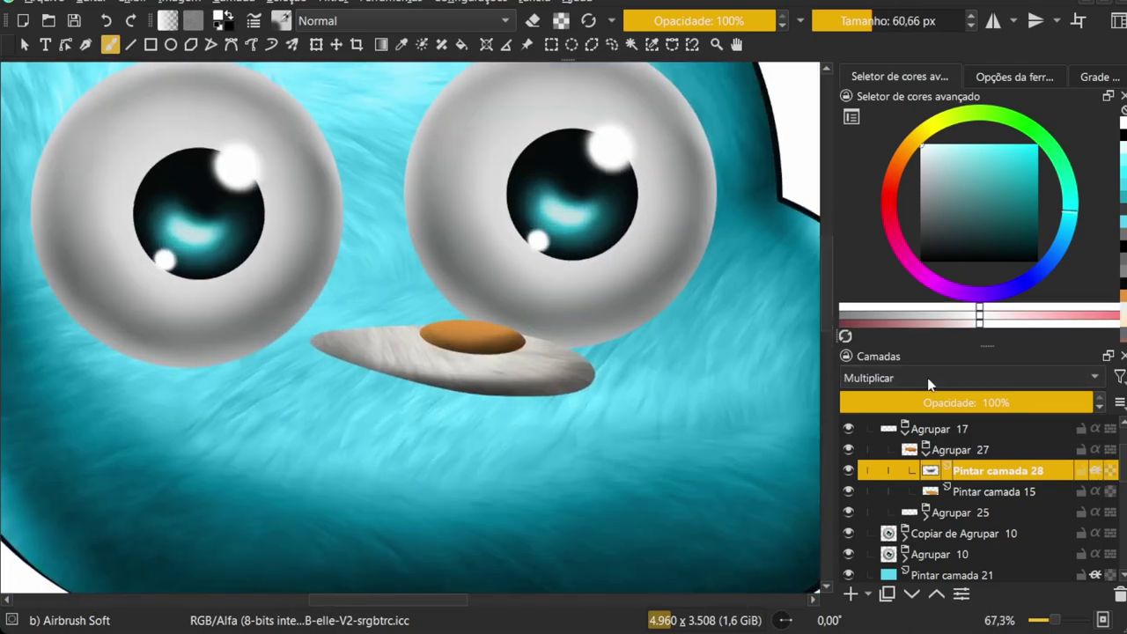
Add a new layer and paint a golden yellow highlight on the orange spot with a larger brush
key(Insert)
scroll(505, 352, up, 4)
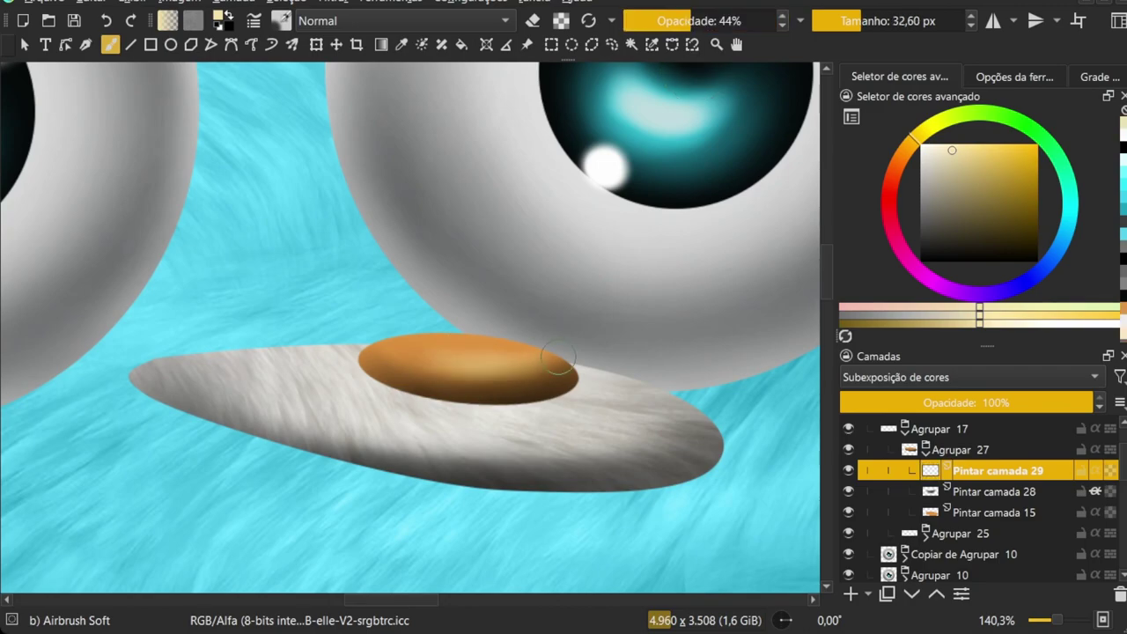
click(947, 144)
key(bracketright)
key(bracketright)
key(bracketright)
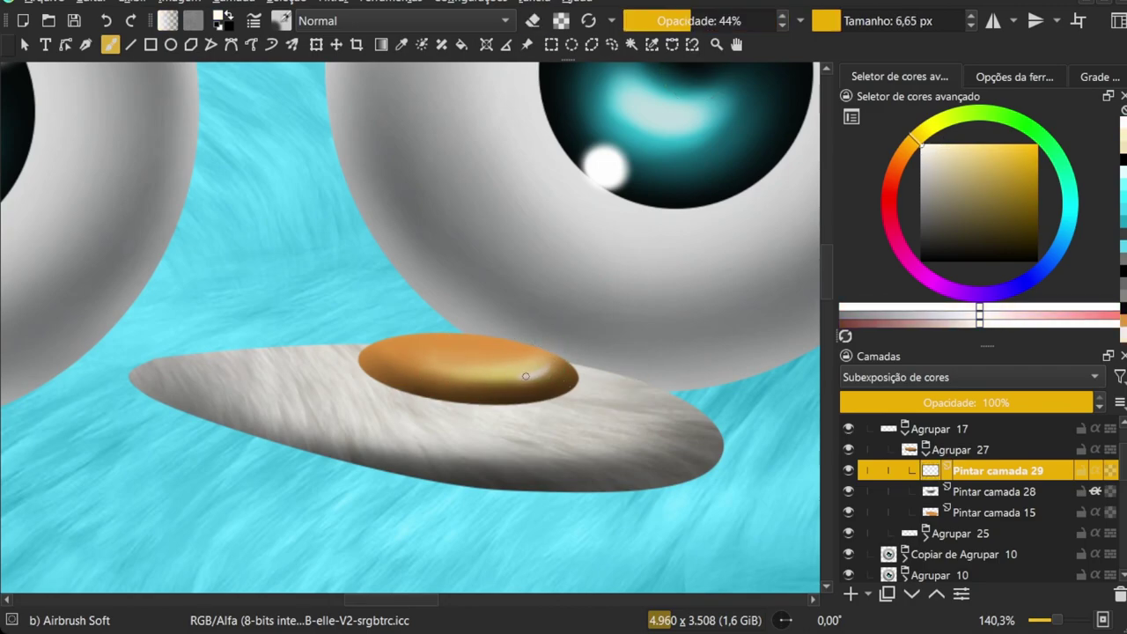
scroll(526, 381, down, 3)
scroll(510, 344, down, 1)
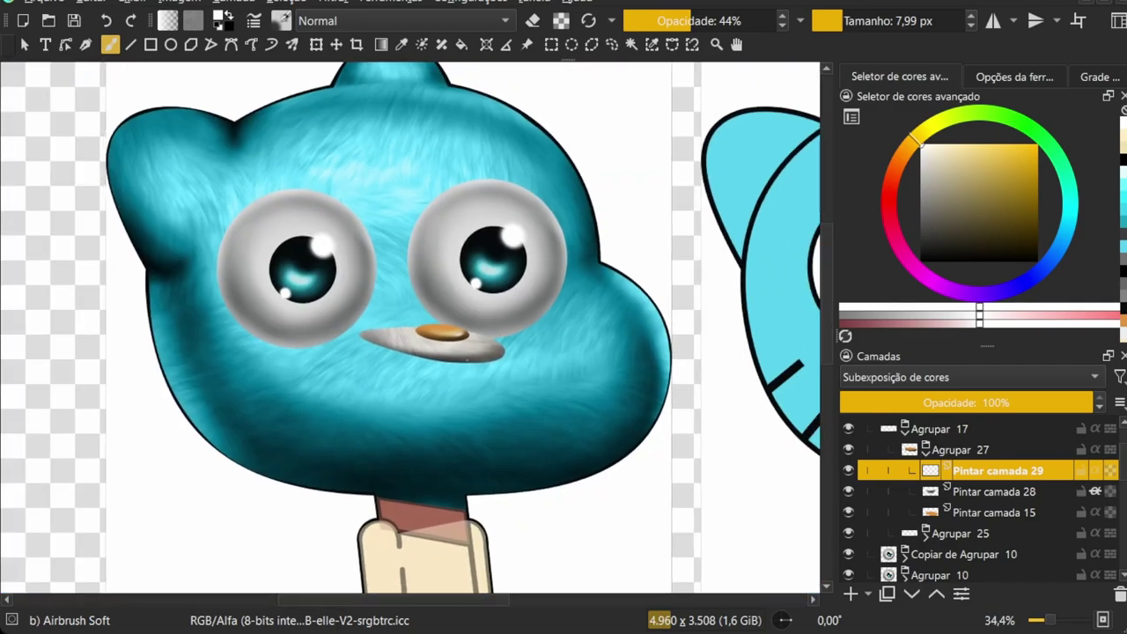
scroll(511, 344, down, 1)
scroll(510, 344, down, 1)
Save, then collapse group Agrupar 17 and rename it to 'mouth'
key(ctrl+s)
key(Left)
key(Left)
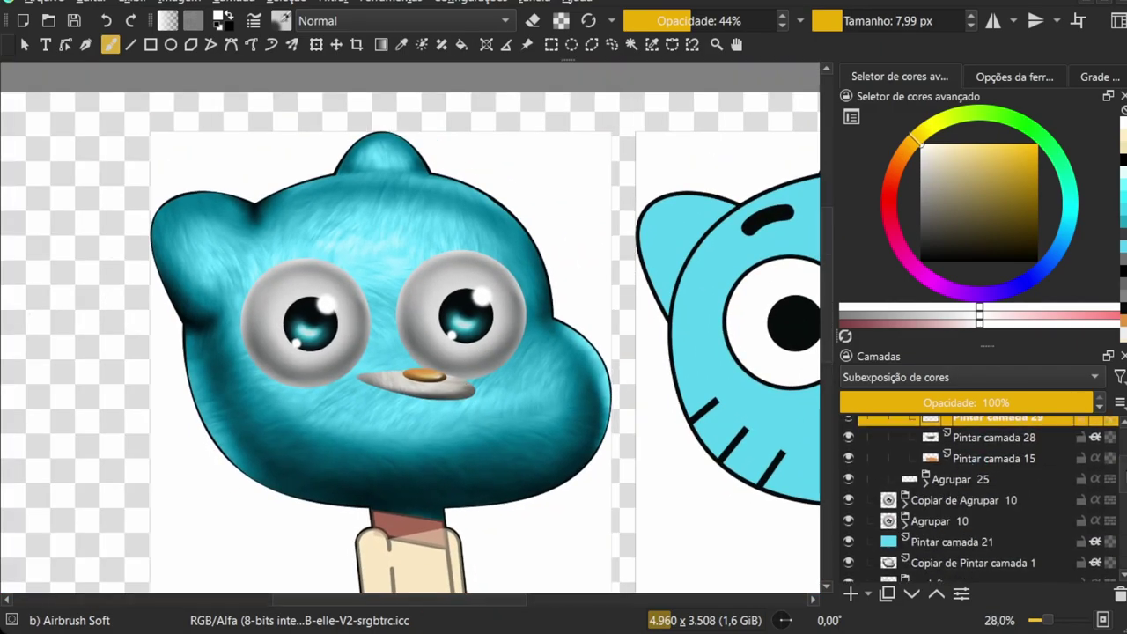
key(Left)
key(Left)
key(F2)
text(mouth)
key(Return)
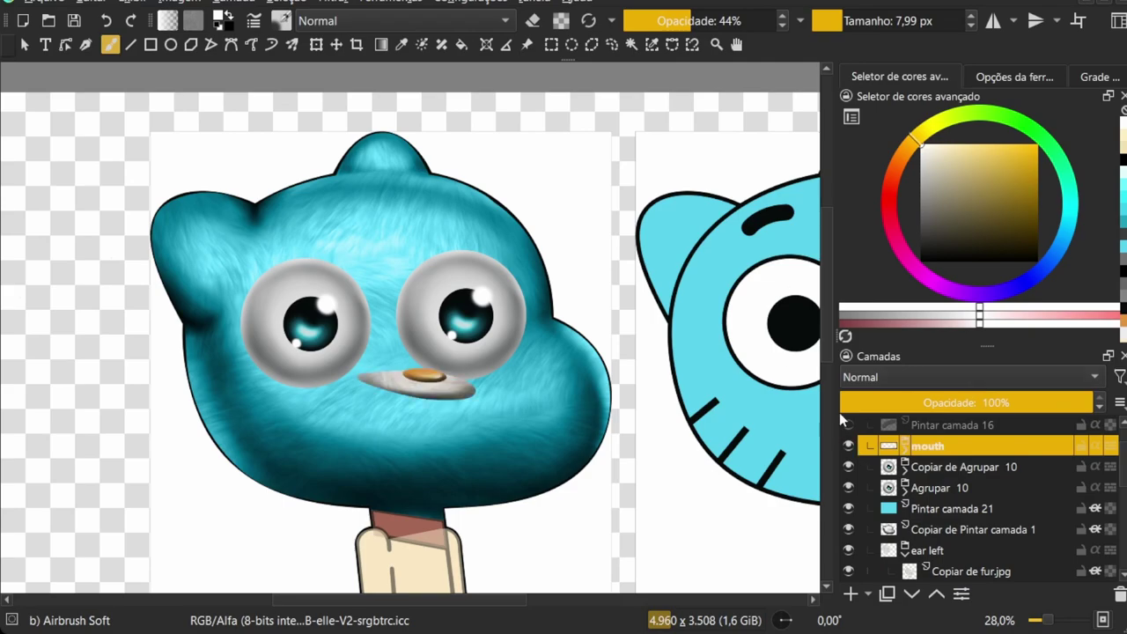
On layer Copiar de Pintar camada 1, airbrush black and white shading around the eyes, varying brush size
click(936, 531)
key(d)
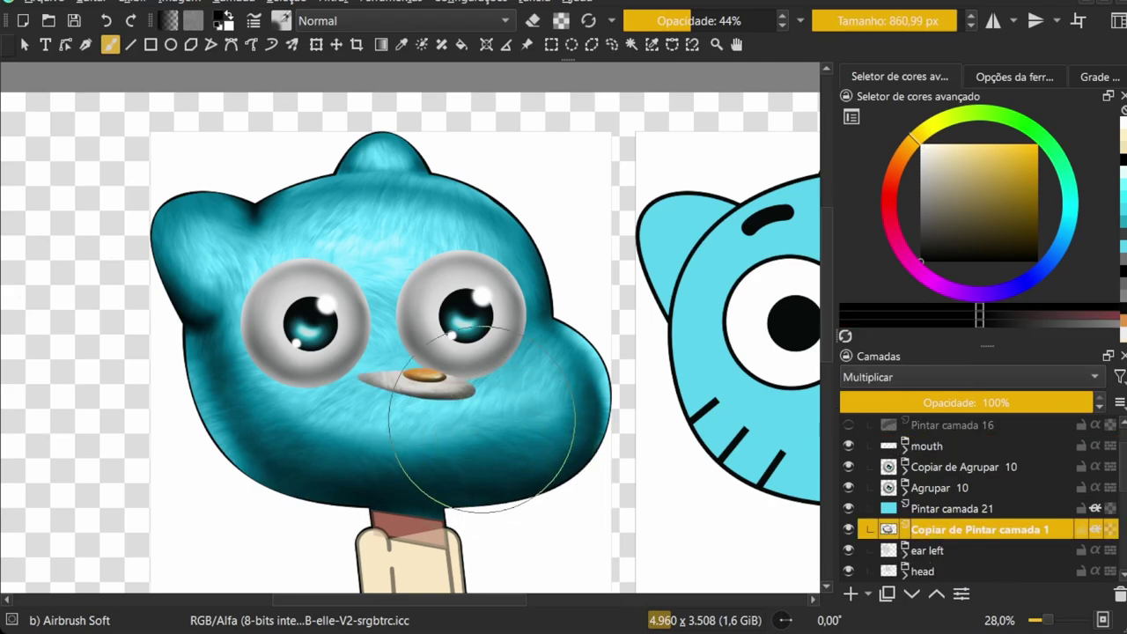
key(bracketright)
key(x)
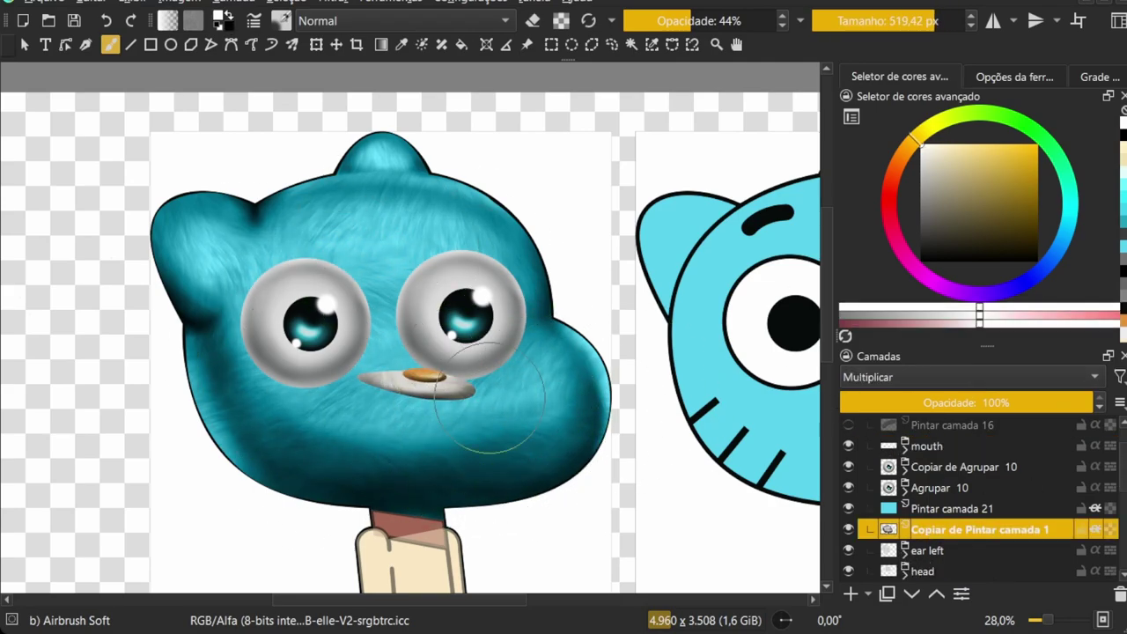
key(bracketleft)
key(bracketleft)
key(bracketleft)
key(x)
key(x)
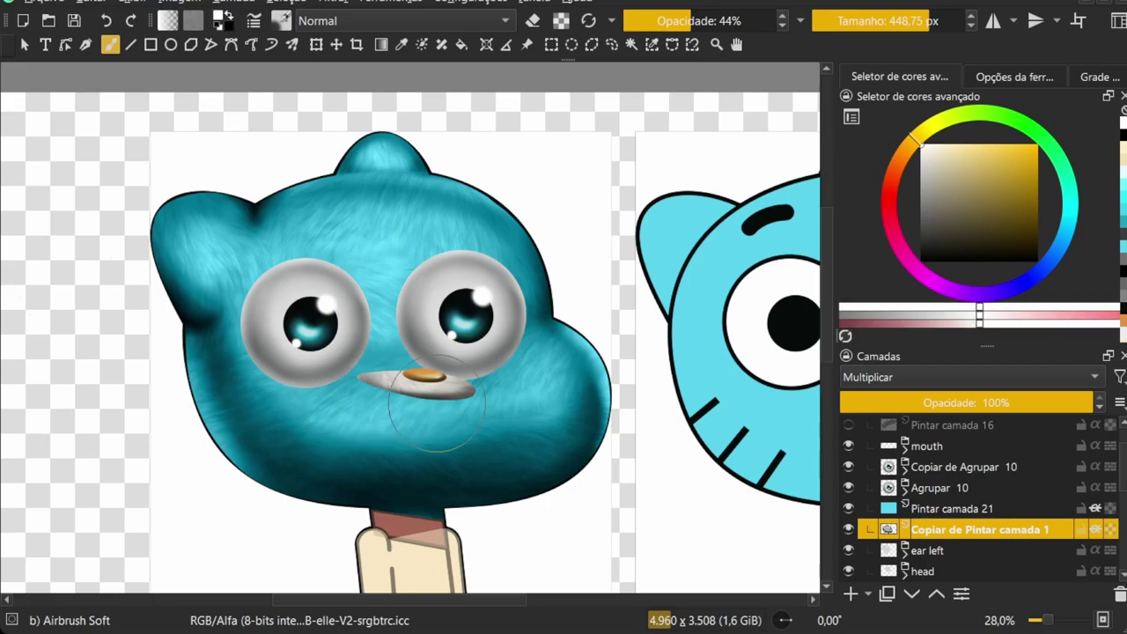
key(x)
key(bracketleft)
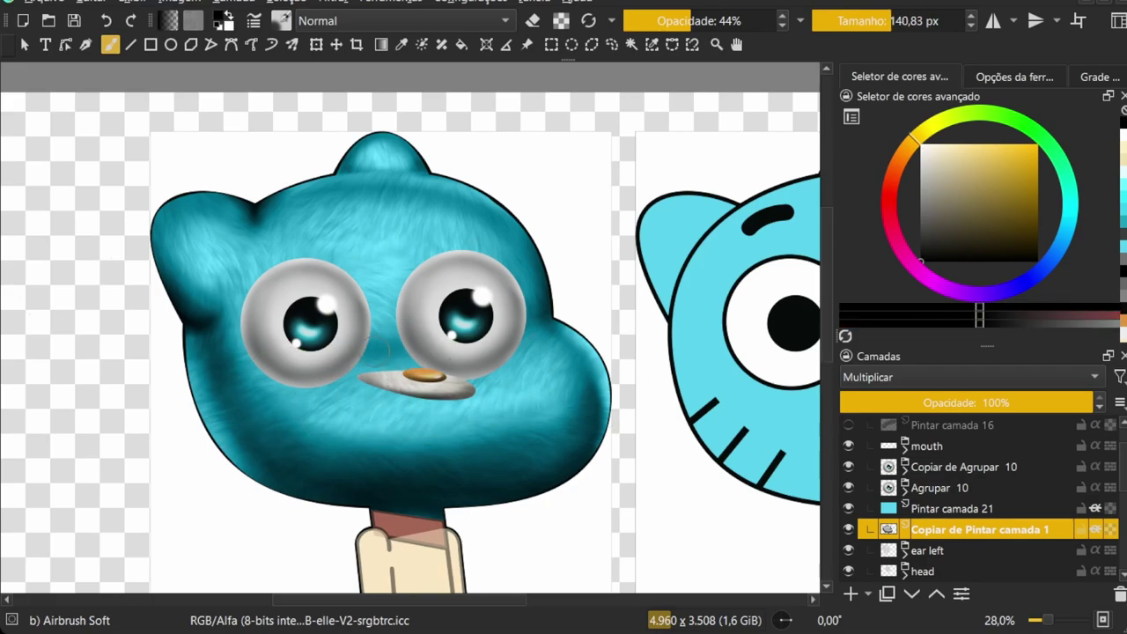
key(x)
key(bracketright)
key(x)
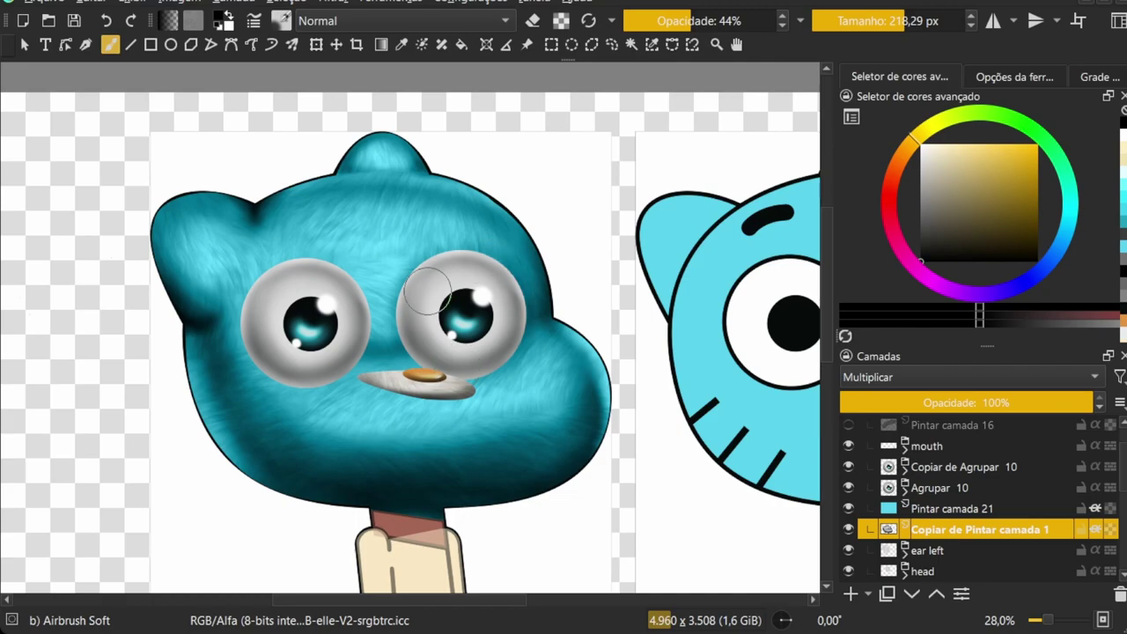
key(bracketleft)
key(x)
key(x)
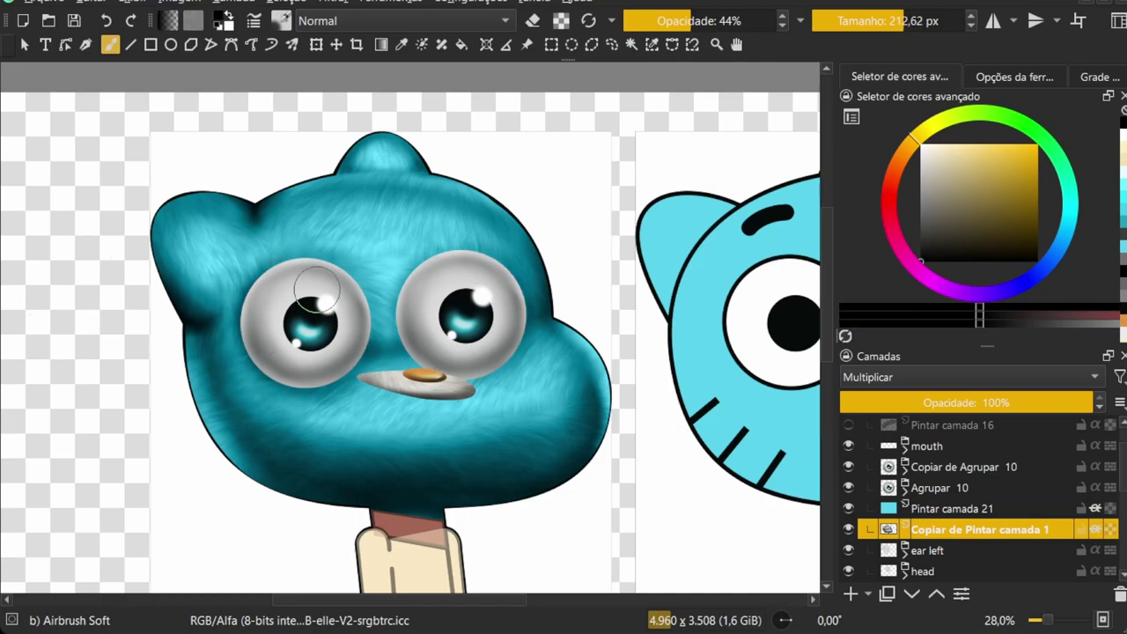
scroll(453, 321, up, 1)
key(x)
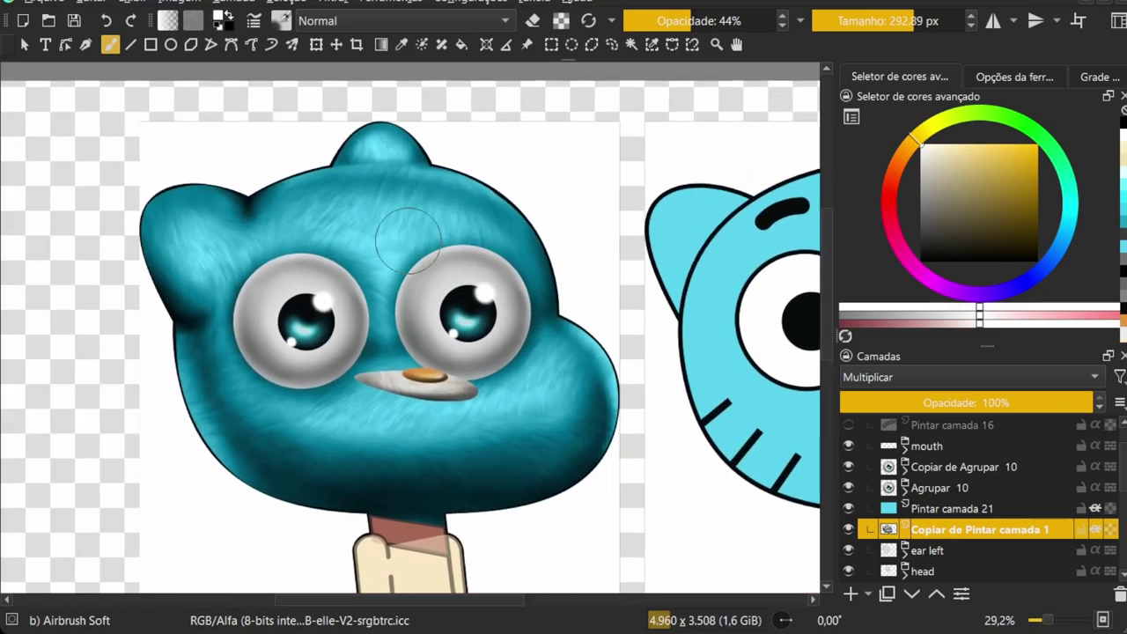
key(bracketright)
key(x)
key(x)
key(bracketright)
key(x)
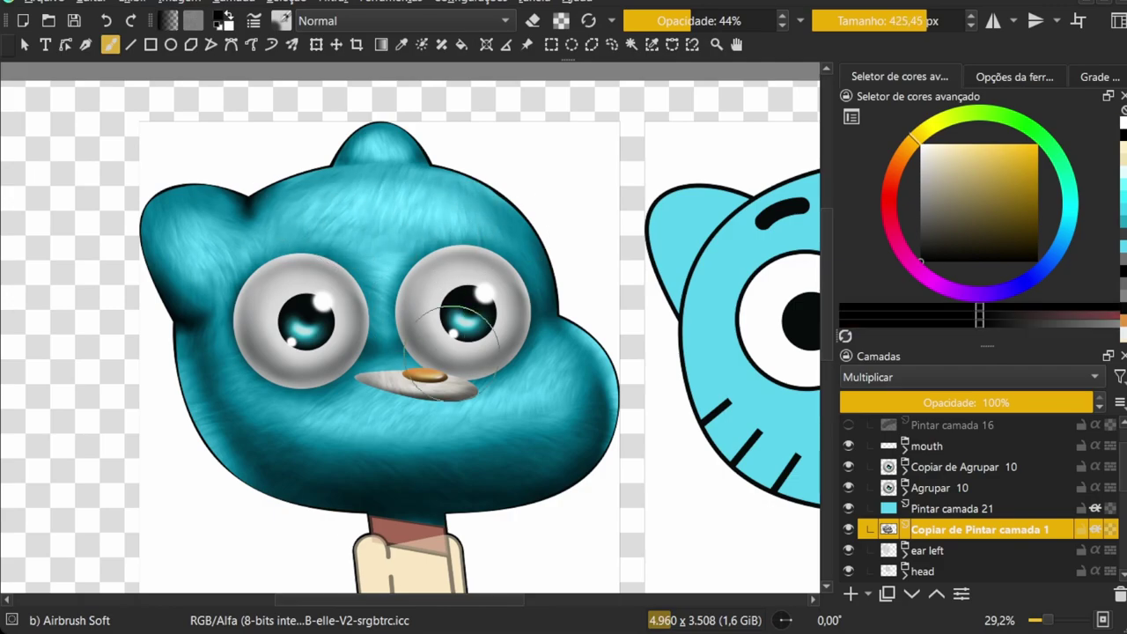
key(x)
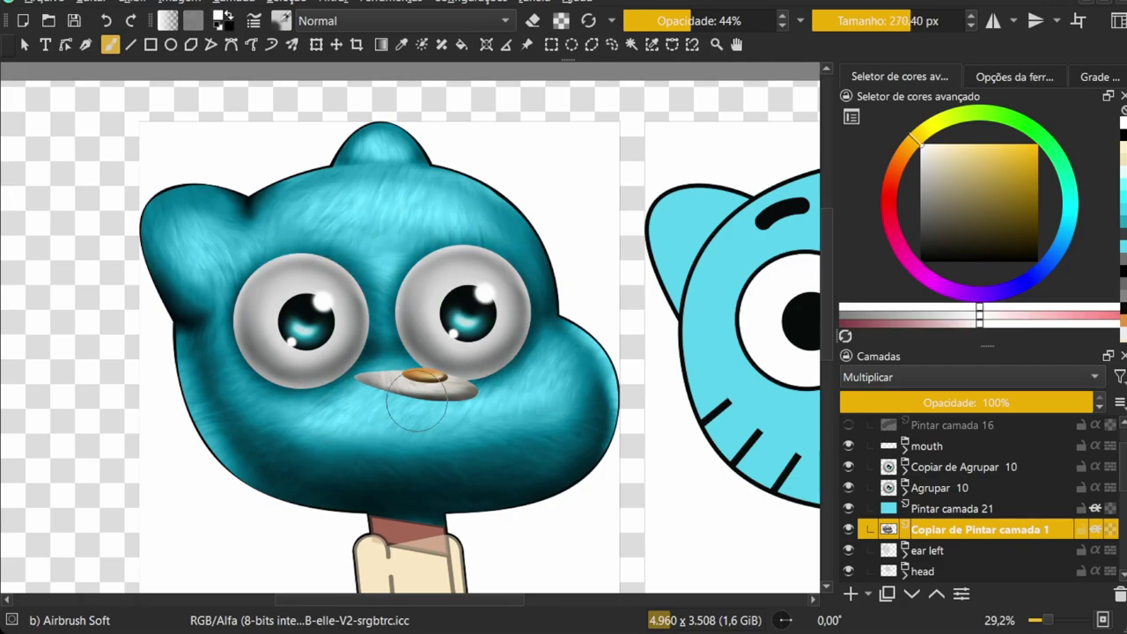
scroll(337, 326, down, 2)
scroll(337, 326, up, 3)
key(bracketright)
key(x)
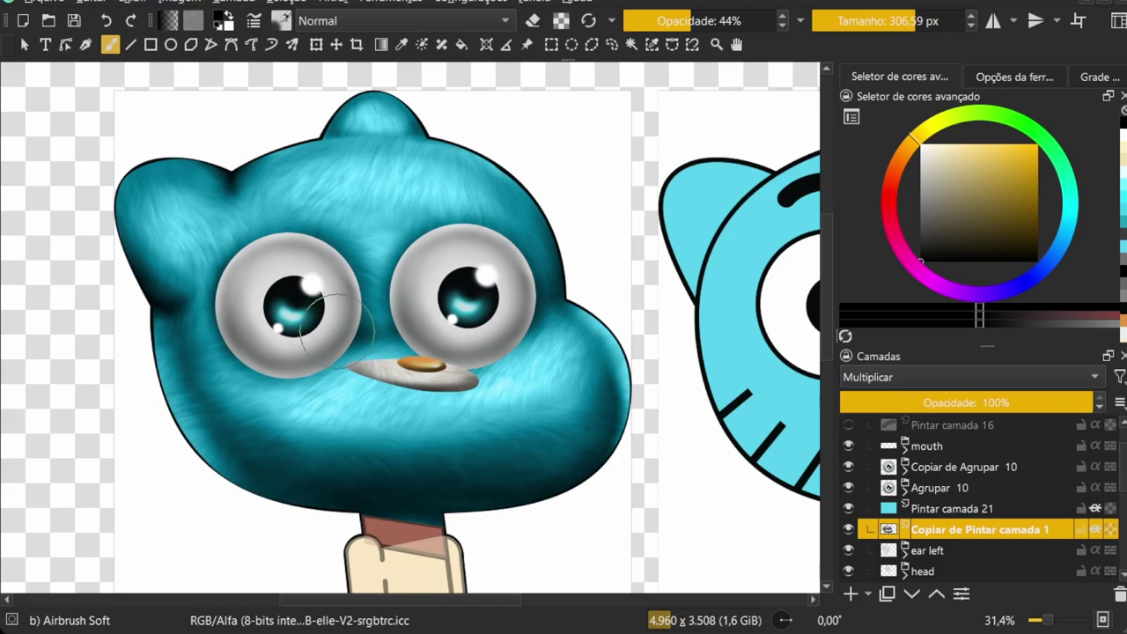
scroll(494, 330, up, 2)
key(bracketleft)
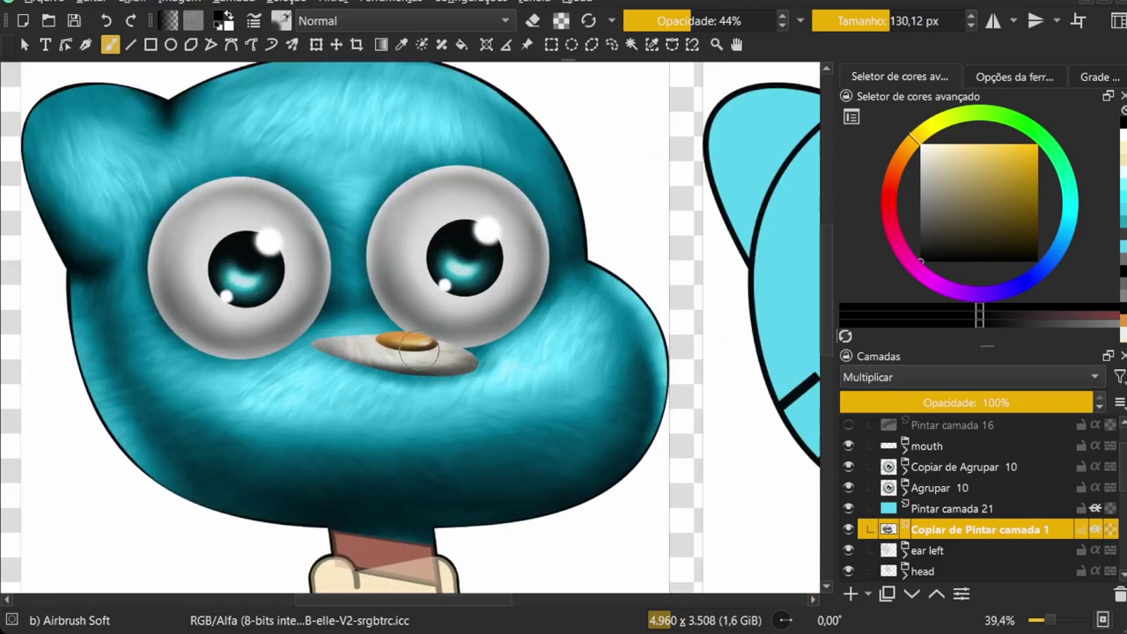
Continue alternating black and white soft airbrush shading over the muzzle, cheeks and chin
key(x)
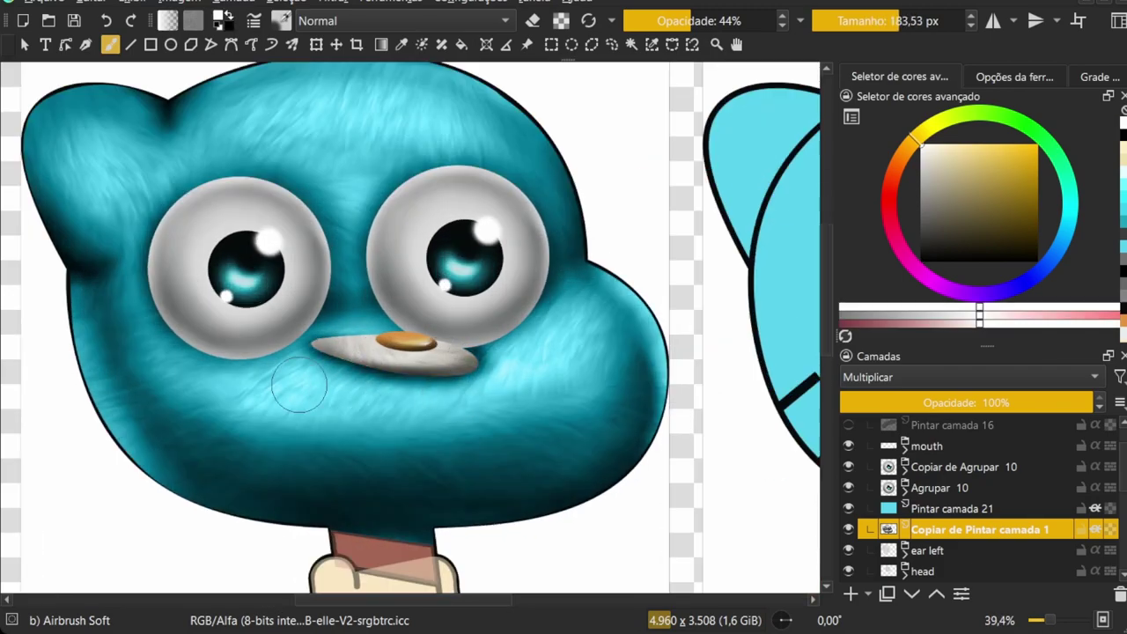
key(x)
key(bracketright)
scroll(365, 351, down, 3)
scroll(365, 351, up, 3)
key(x)
key(bracketleft)
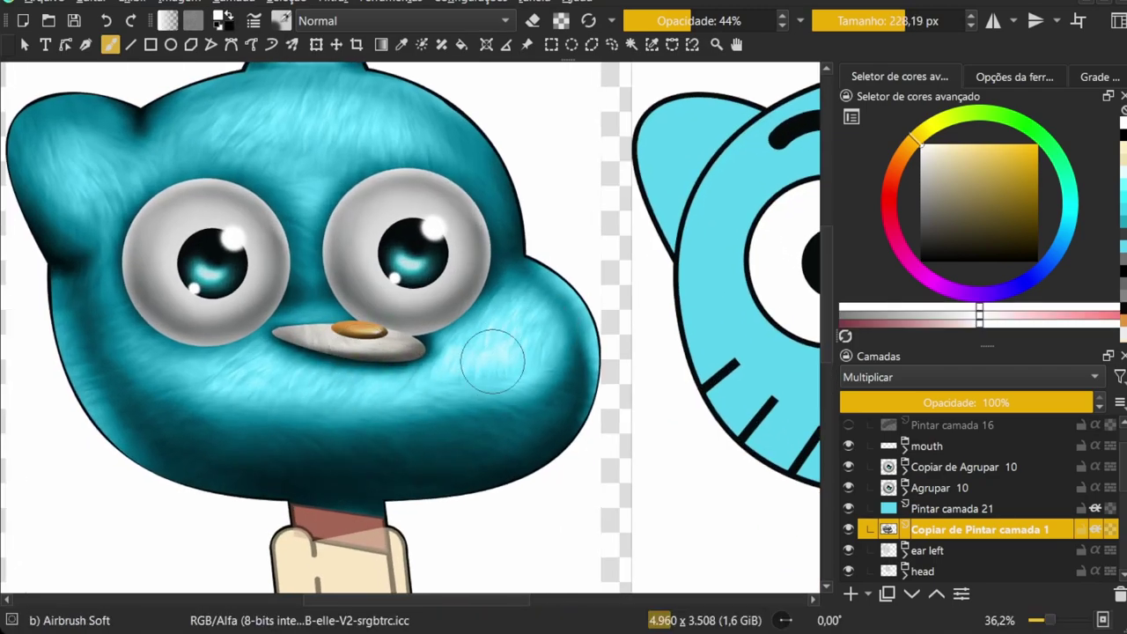
key(bracketright)
key(d)
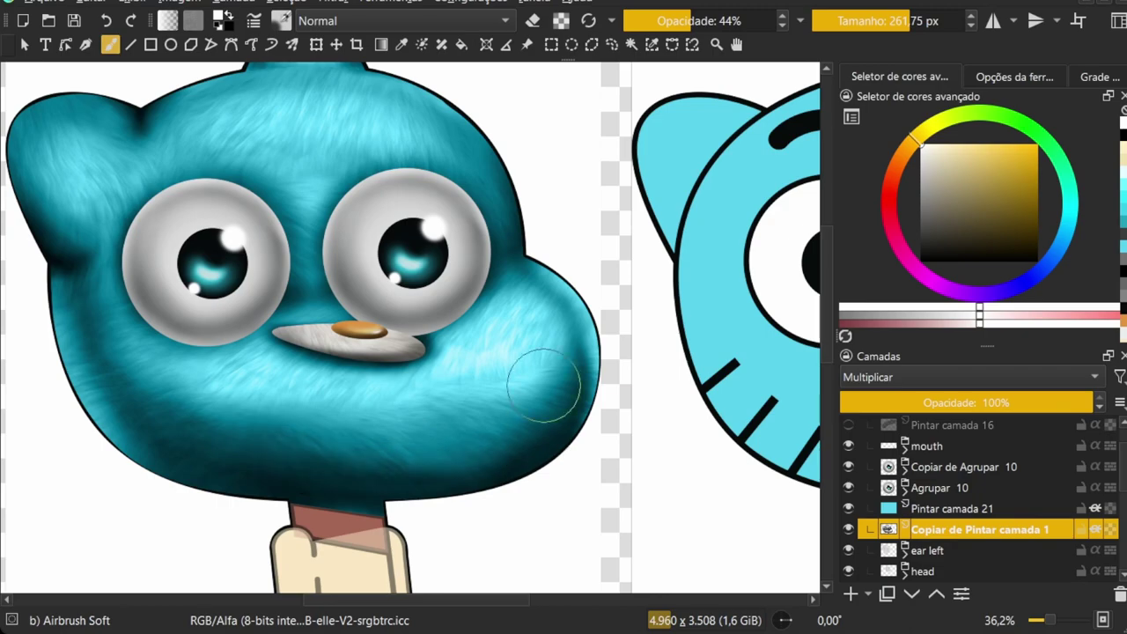
scroll(405, 378, down, 3)
scroll(246, 405, up, 3)
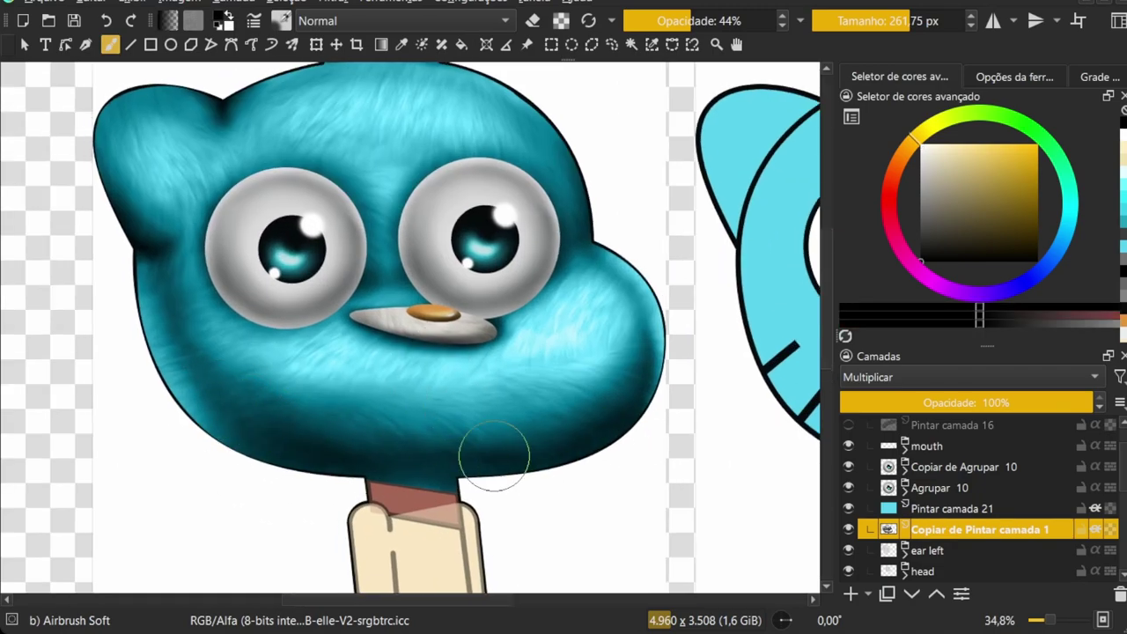
key(x)
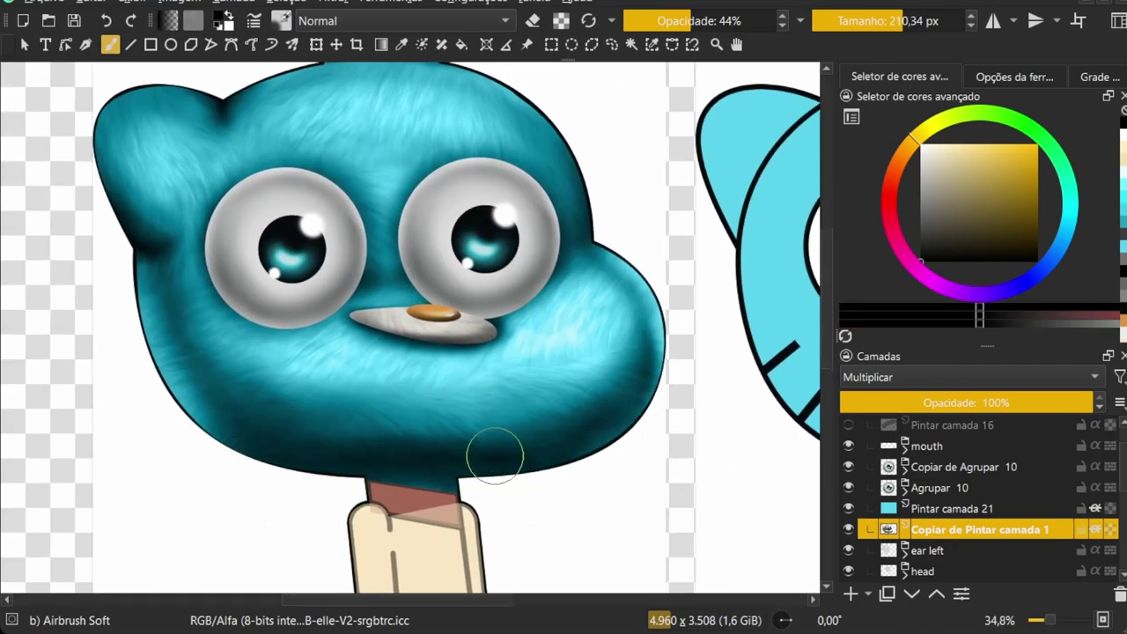
scroll(495, 455, down, 3)
scroll(387, 378, up, 2)
scroll(364, 357, up, 1)
key(x)
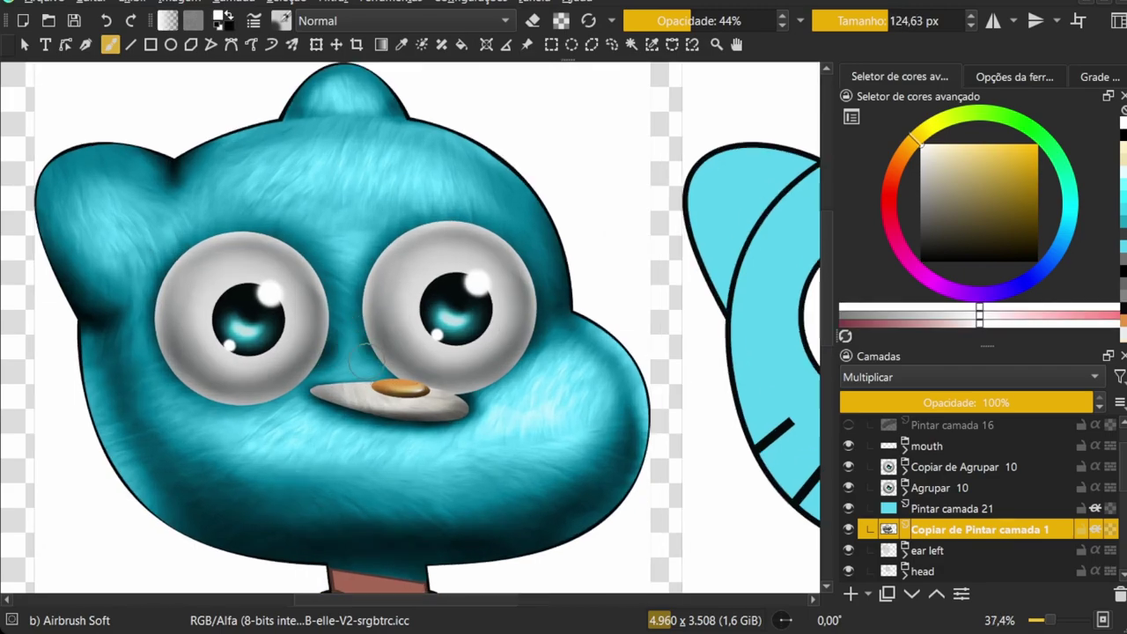
key(bracketright)
key(x)
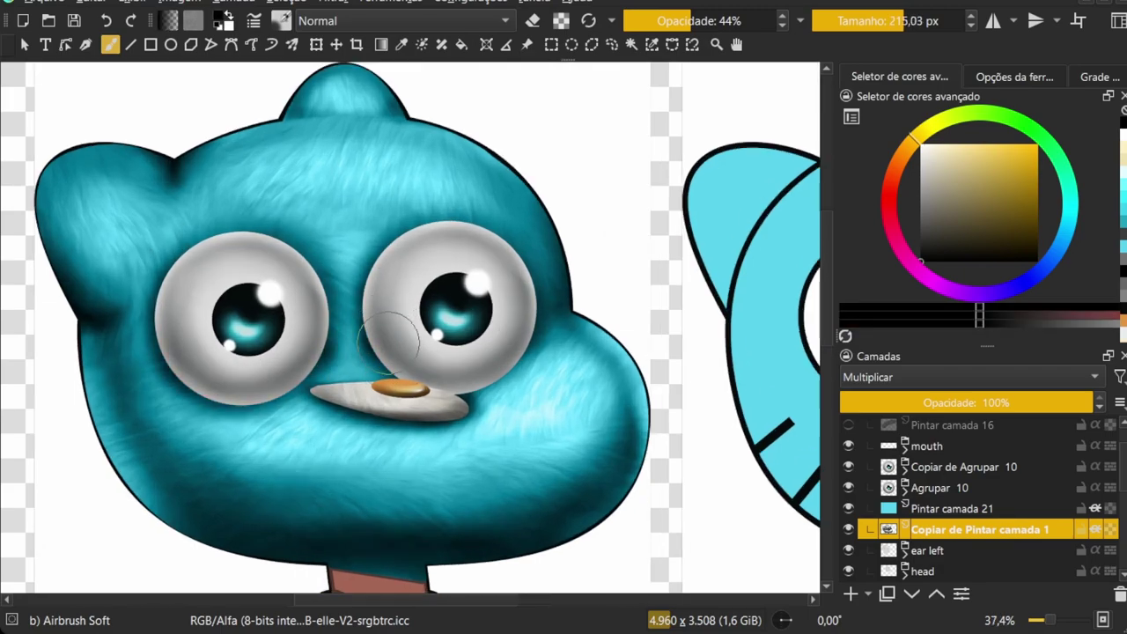
scroll(388, 343, down, 2)
scroll(369, 352, down, 1)
scroll(364, 361, up, 1)
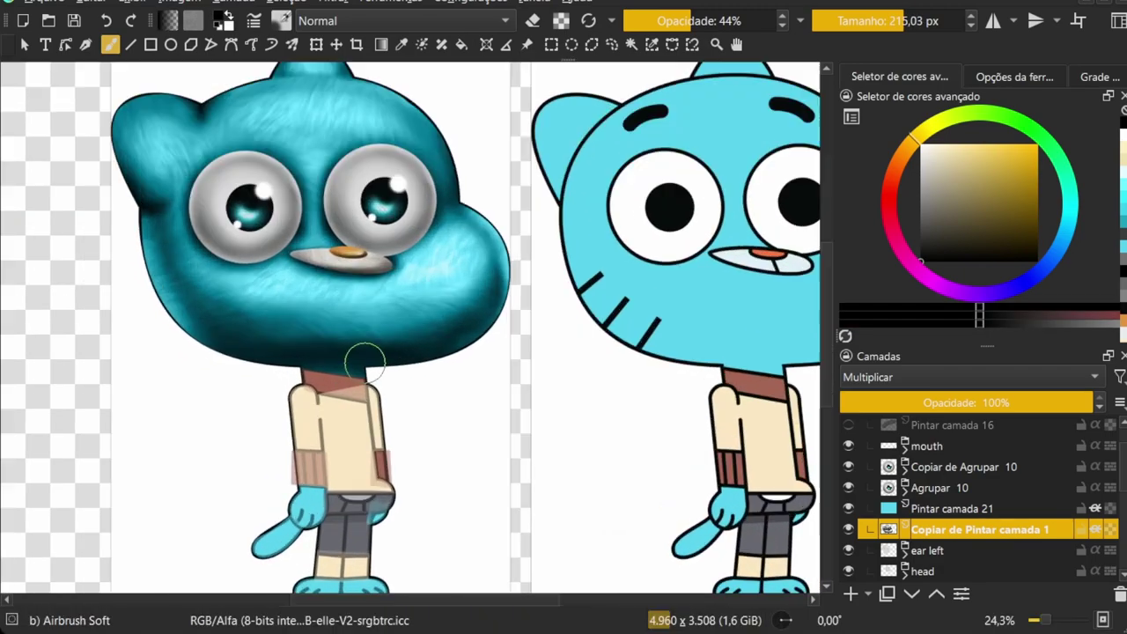
scroll(334, 475, up, 1)
scroll(326, 502, up, 3)
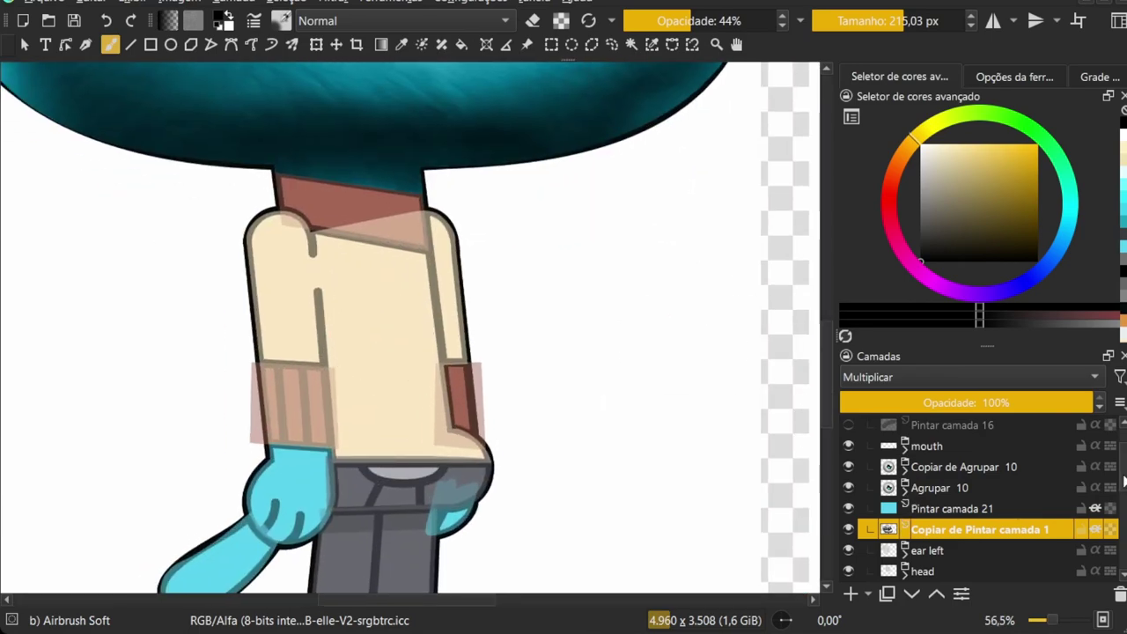
scroll(968, 492, up, 2)
scroll(396, 353, down, 2)
Select layers Pintar camada 6 and Pintar camada 4 in the head group and drag Pintar camada 4 lower
click(902, 426)
scroll(425, 362, up, 2)
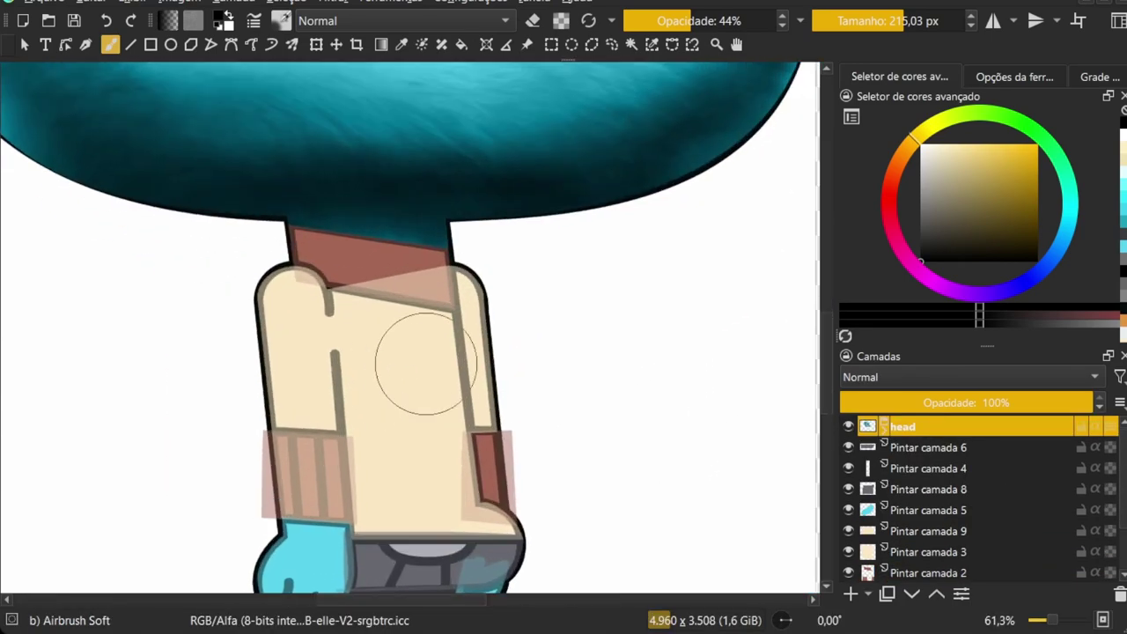
click(924, 449)
click(907, 466)
scroll(783, 402, down, 1)
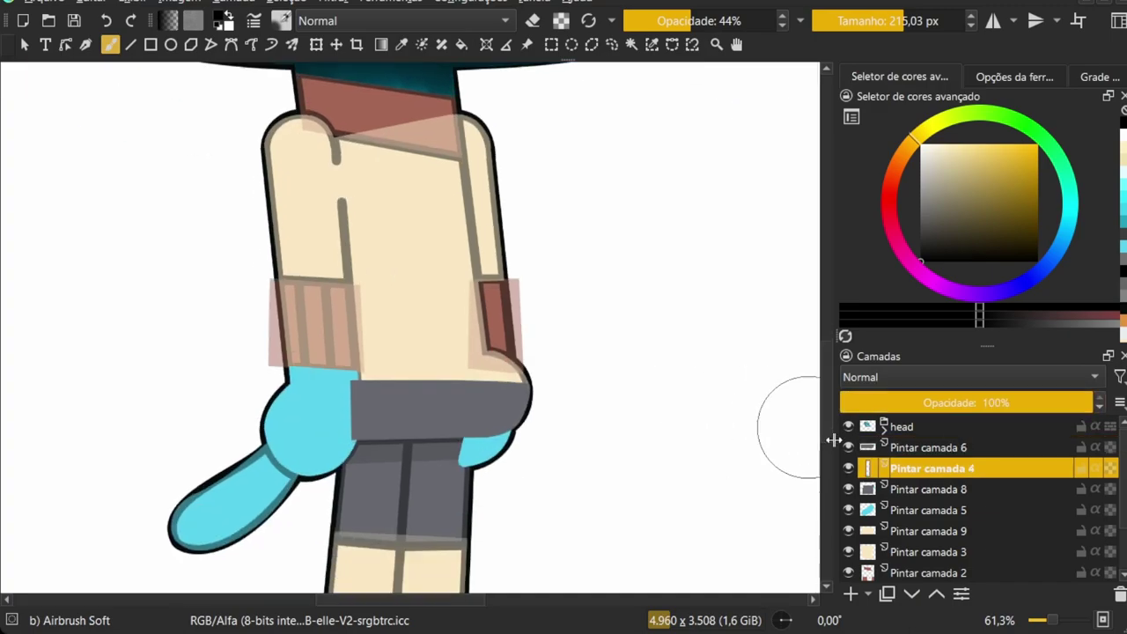
scroll(783, 402, down, 2)
drag(904, 463, 913, 550)
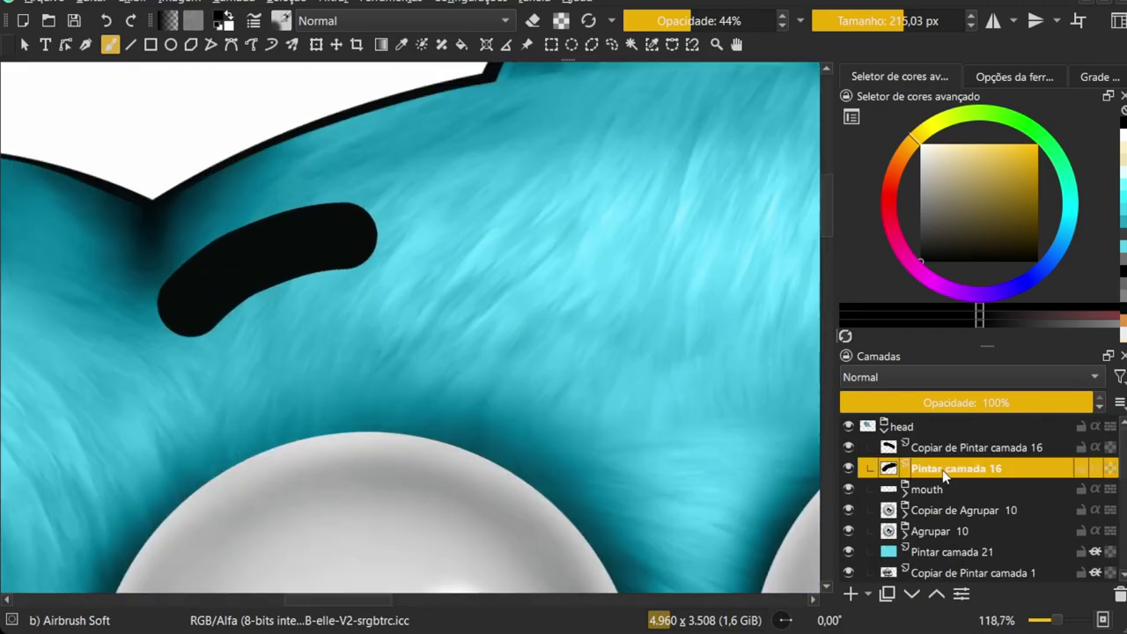
Warp the copied fur patch into an arched eyebrow strip and commit it
key(x)
drag(266, 307, 223, 257)
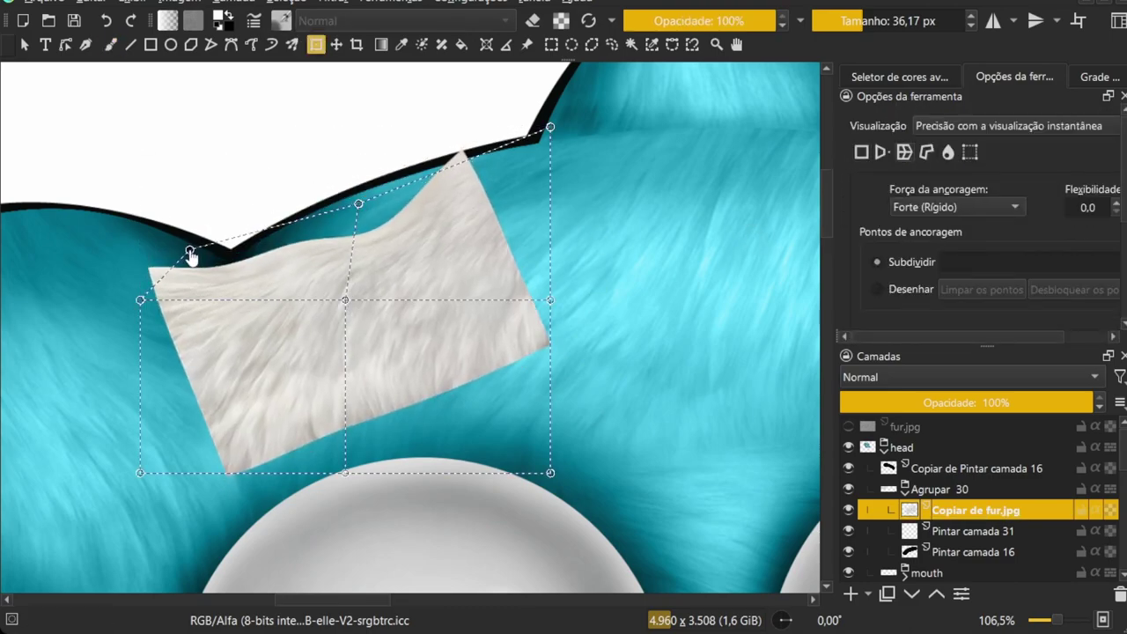
drag(358, 203, 361, 230)
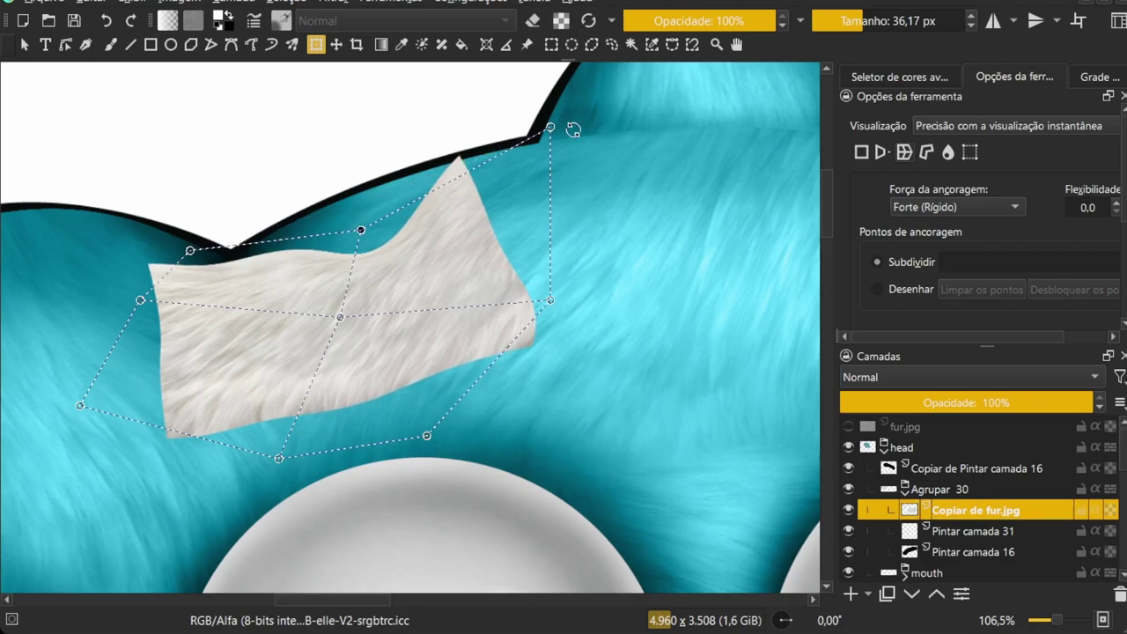
drag(549, 127, 583, 159)
drag(426, 435, 385, 414)
drag(279, 457, 263, 443)
drag(79, 405, 76, 385)
key(Return)
Airbrush shading onto the eyebrow and move Agrupar 30 below Pintar camada 21
key(b)
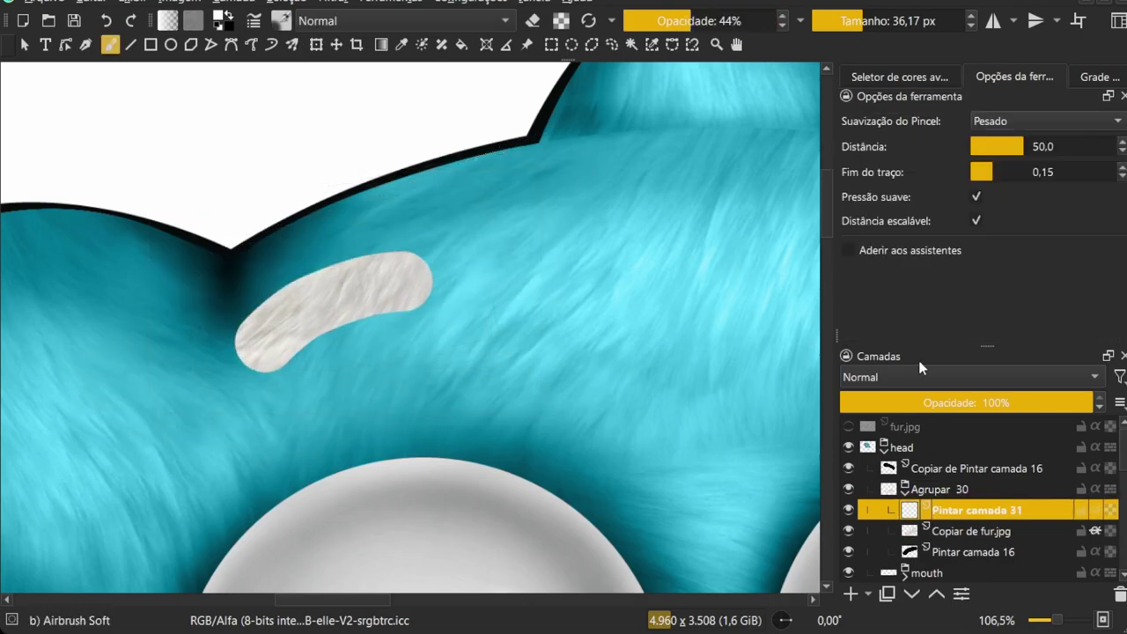
drag(287, 357, 375, 303)
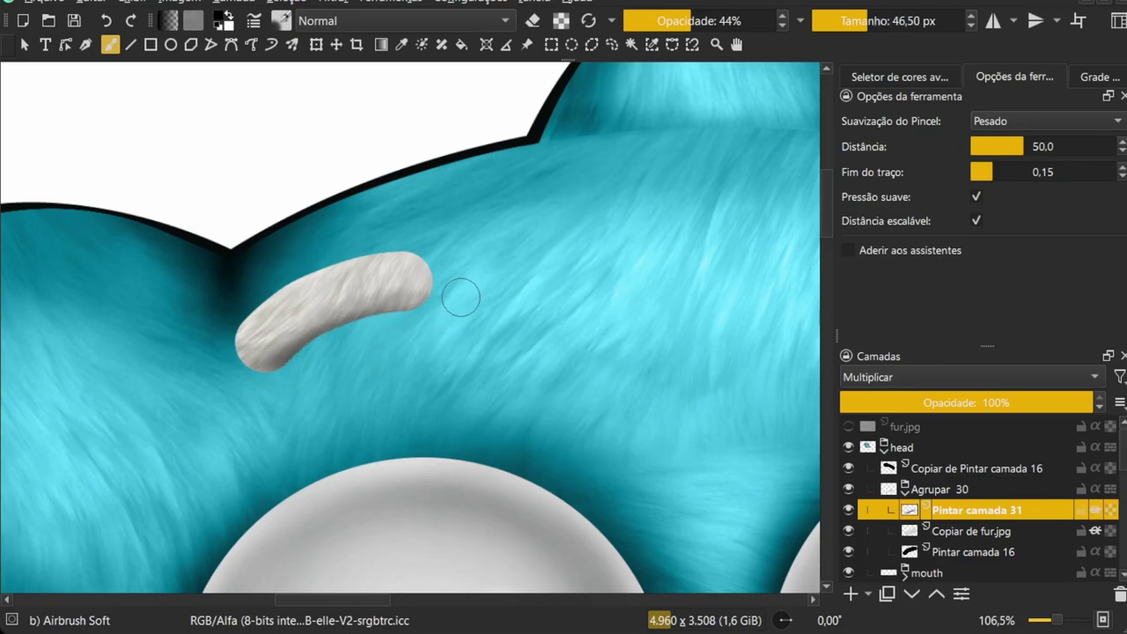
click(904, 489)
drag(939, 485, 940, 576)
click(977, 559)
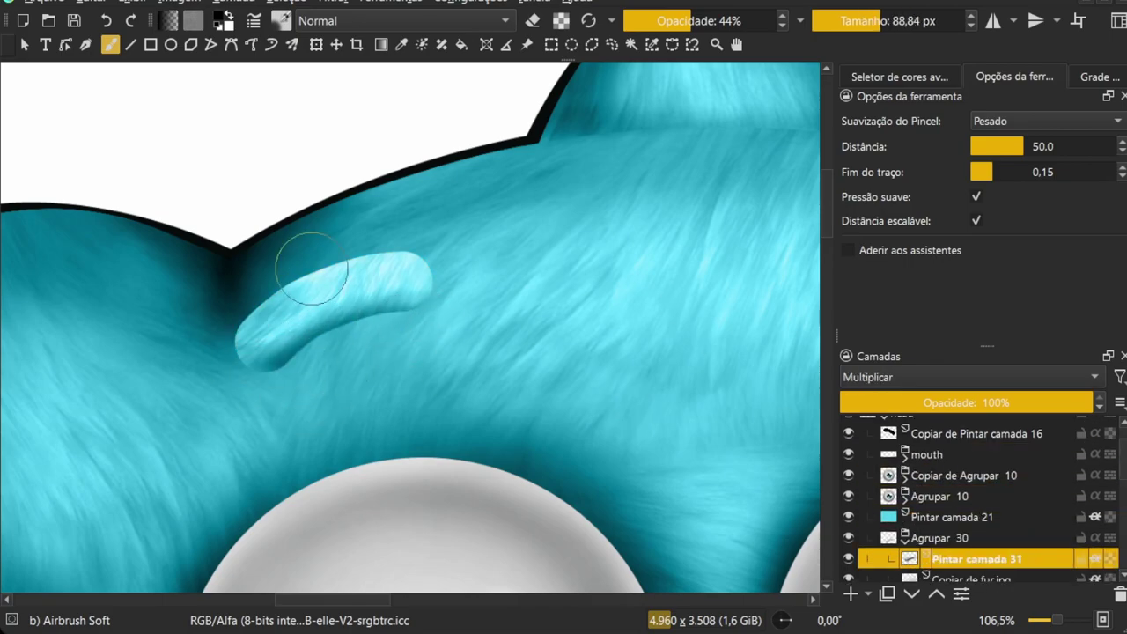
drag(311, 268, 248, 374)
scroll(299, 269, down, 5)
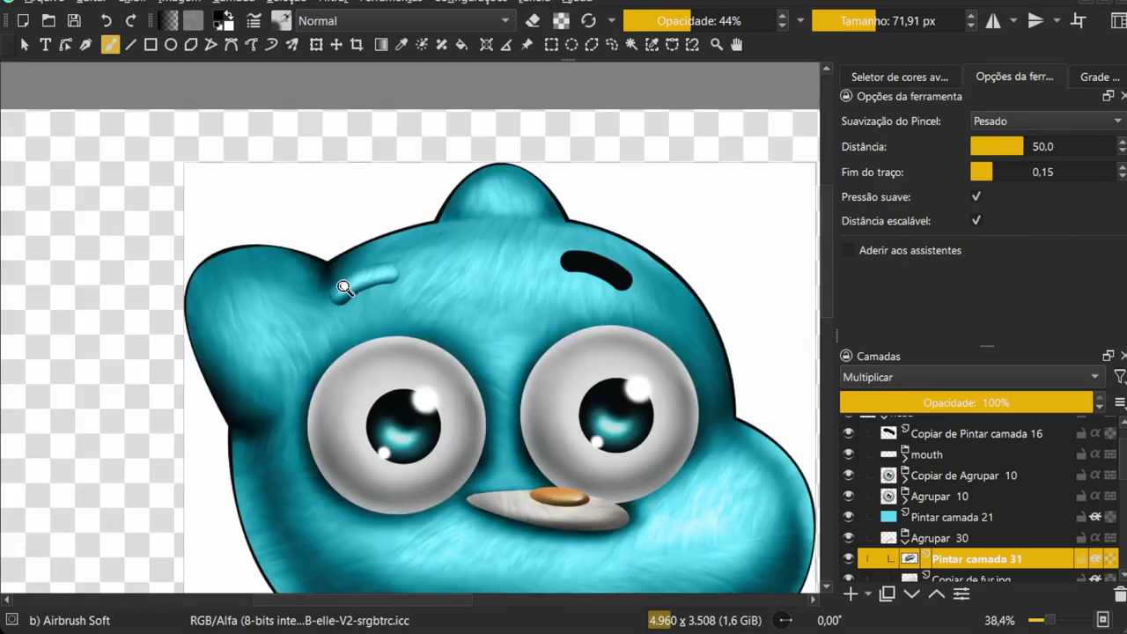
scroll(423, 299, up, 4)
click(939, 517)
Rename the group 'eyebrown left', duplicate it, and move the copy above the other eye
double_click(939, 516)
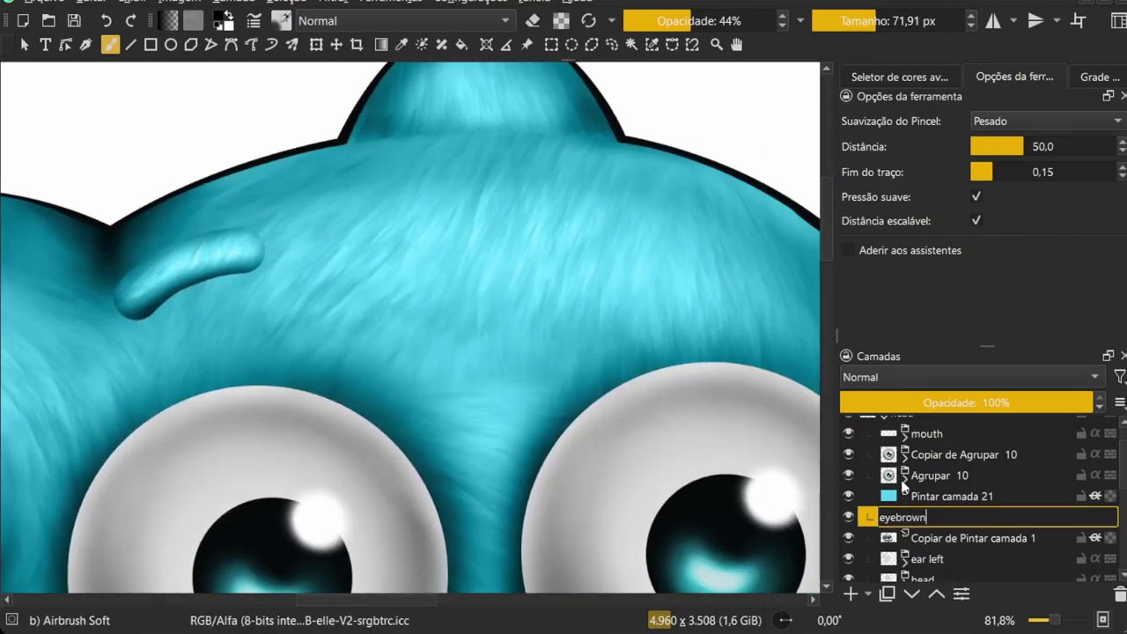
text(eyebrown left)
key(Return)
key(ctrl+j)
key(t)
drag(461, 373, 791, 343)
Move the Gumball reference copy to the top, set Multiply at 25% opacity, and hide it
scroll(968, 510, down, 5)
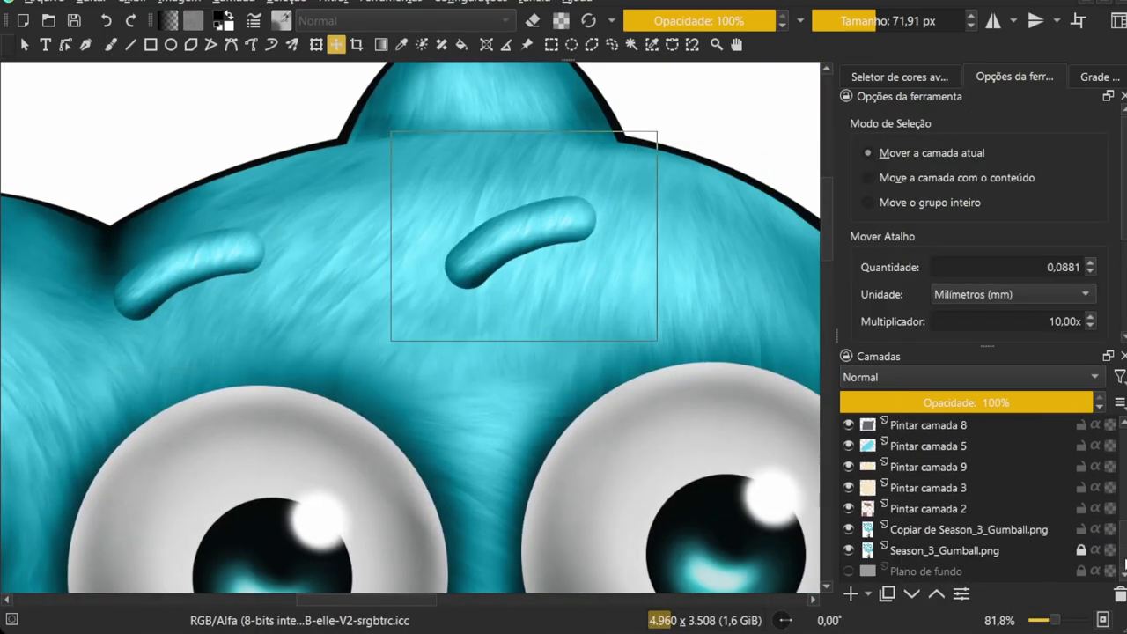
click(933, 558)
scroll(986, 581, up, 2)
drag(986, 581, 988, 424)
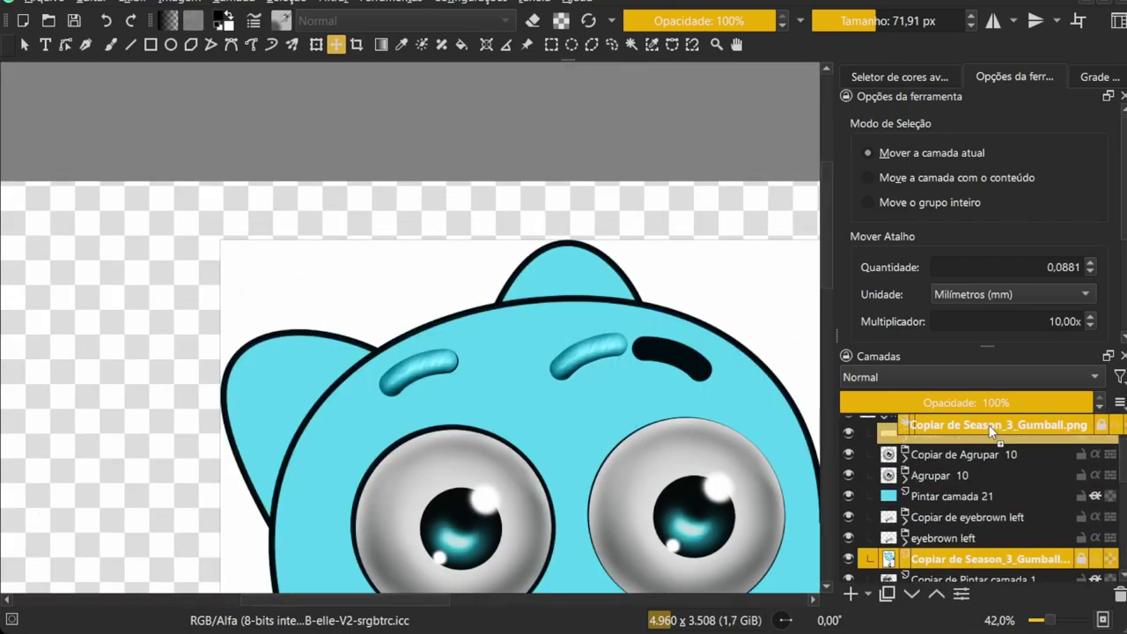
click(968, 377)
click(909, 403)
click(848, 447)
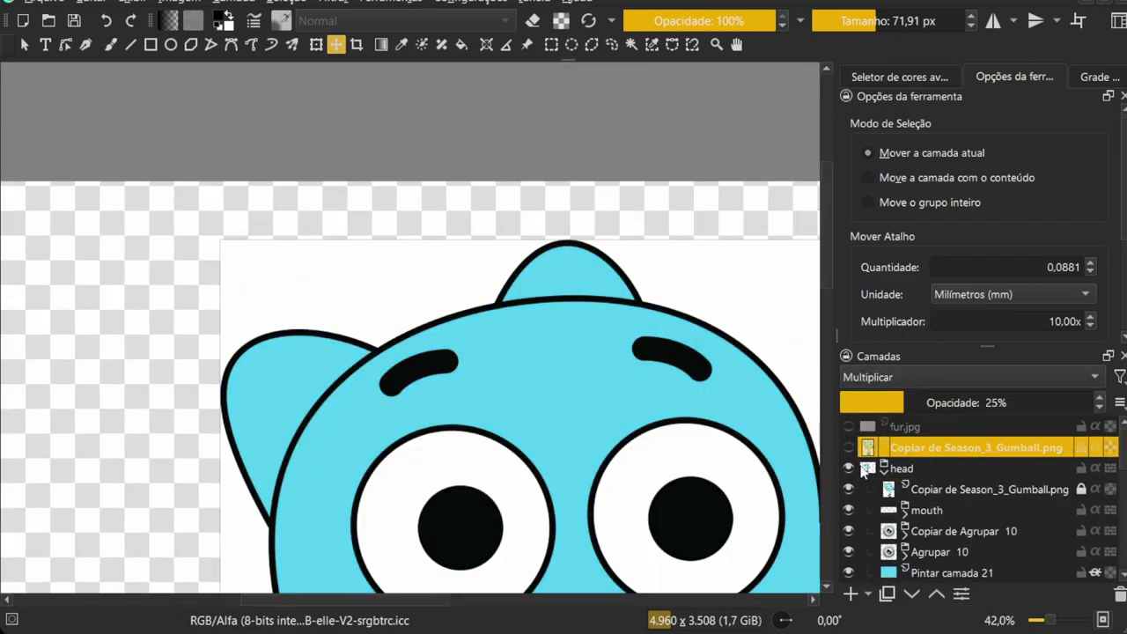
Browse the Layers docker to check the Gumball copy and Season_3_Gumball.png layers
key(minus)
click(968, 489)
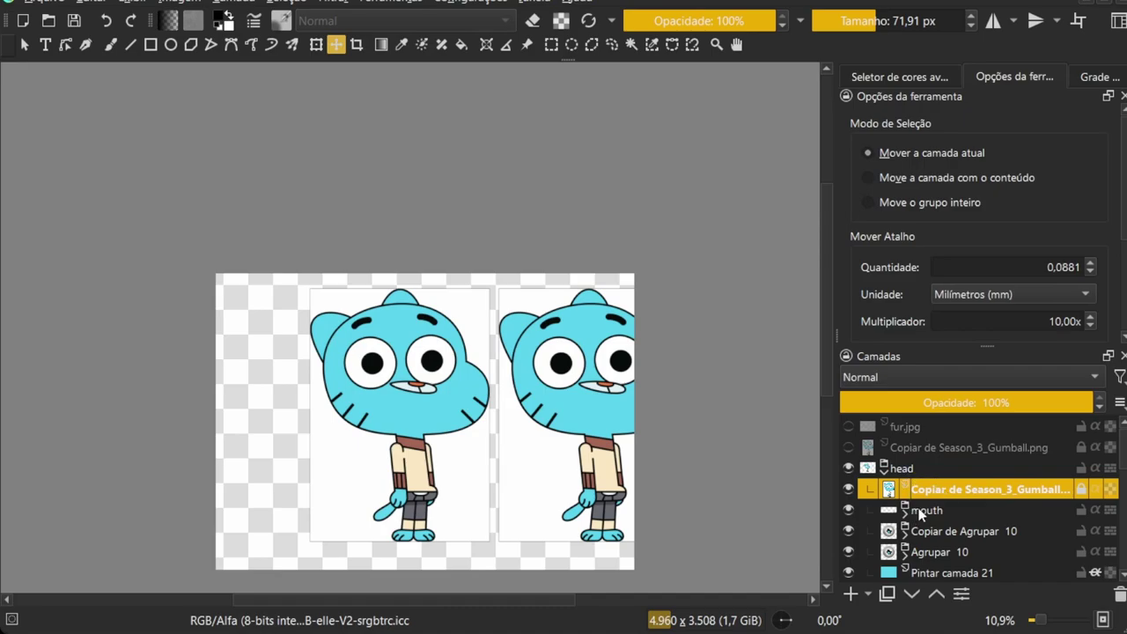
scroll(952, 480, down, 2)
scroll(952, 479, up, 2)
click(985, 439)
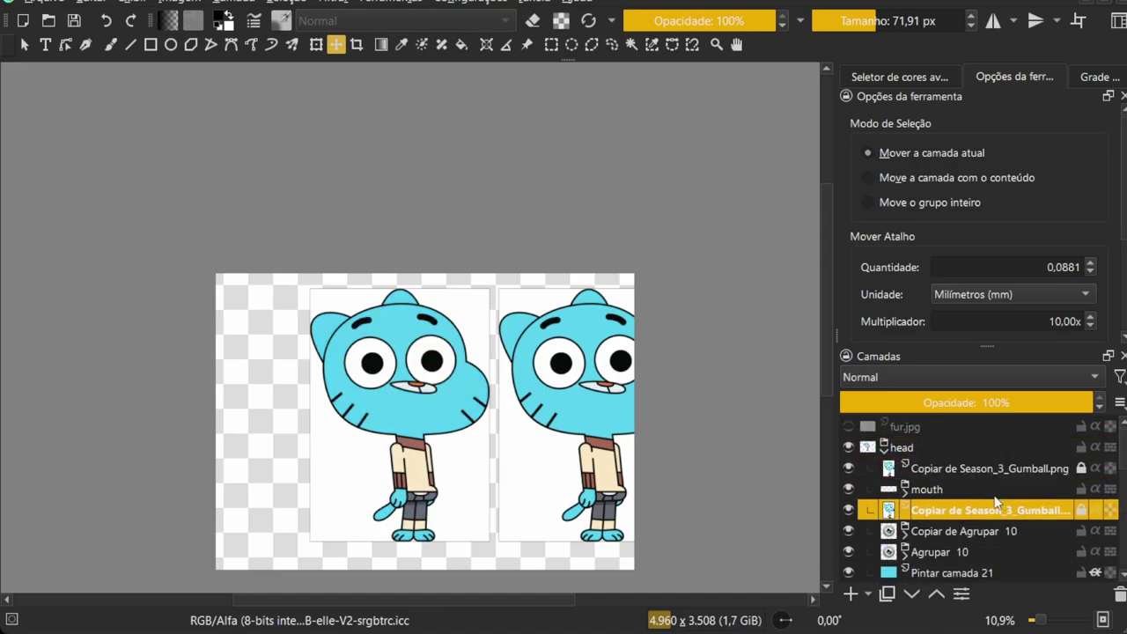
scroll(1067, 495, down, 10)
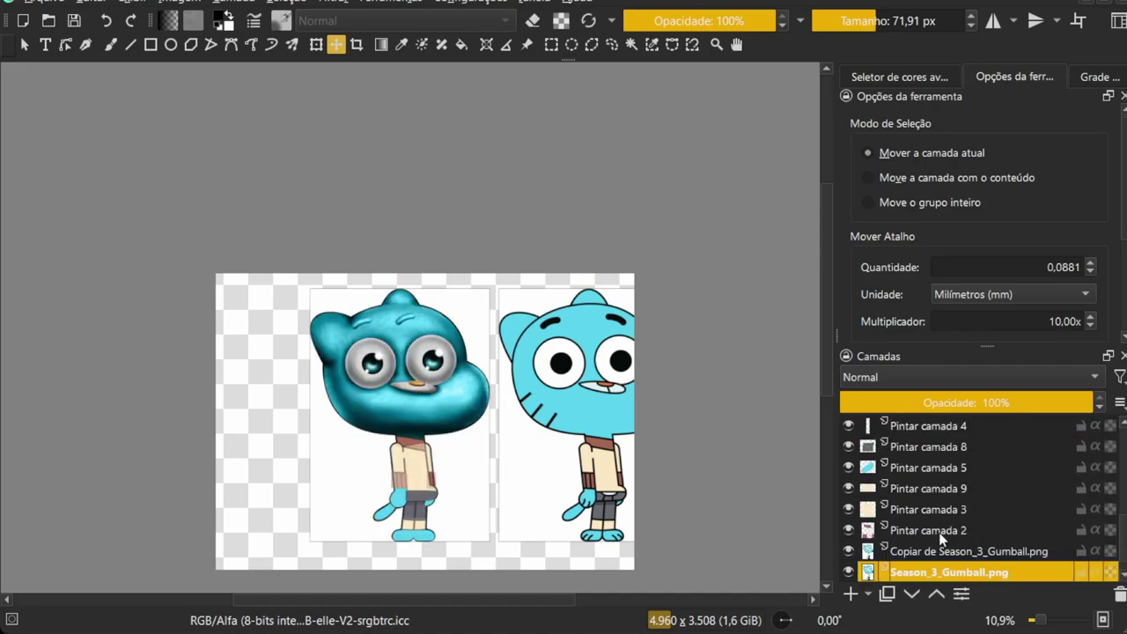
scroll(951, 530, up, 8)
scroll(990, 549, up, 3)
scroll(968, 492, down, 5)
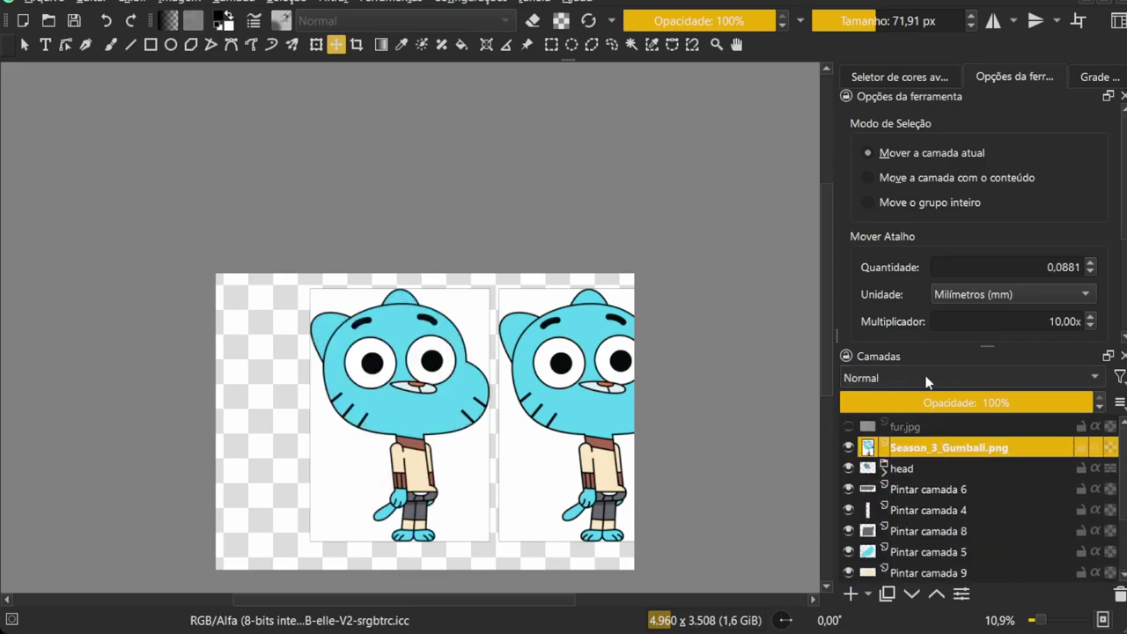
Check the copied eyebrow layer and move the reference copy above the head group
key(alt+shift+m)
scroll(377, 453, up, 5)
scroll(990, 523, up, 5)
click(991, 534)
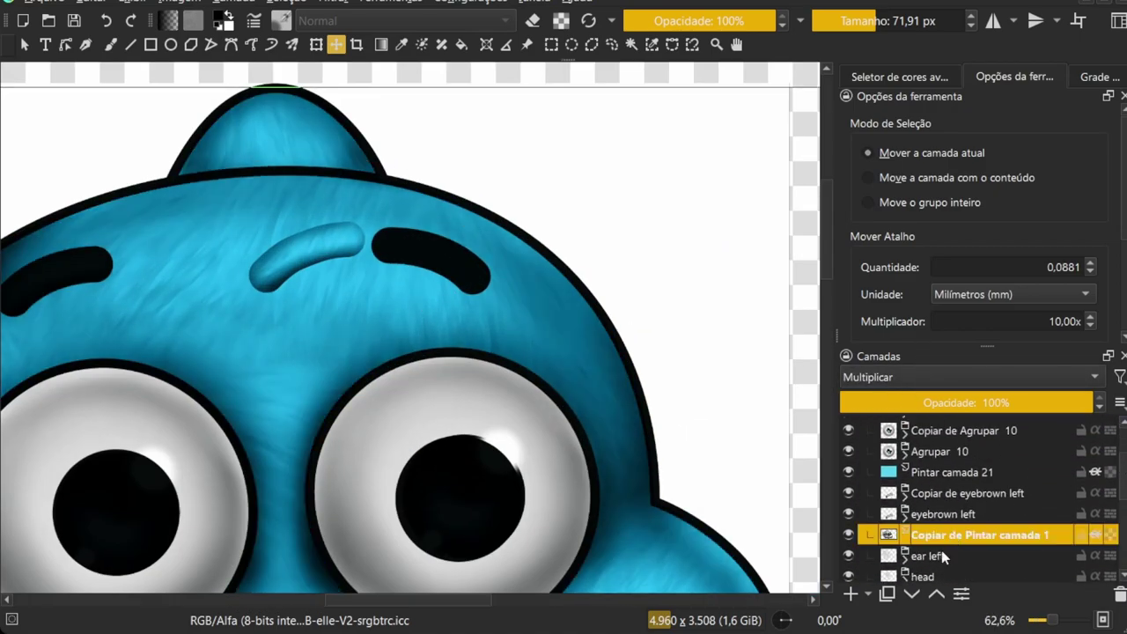
click(968, 493)
key(ctrl+t)
key(b)
scroll(969, 511, up, 3)
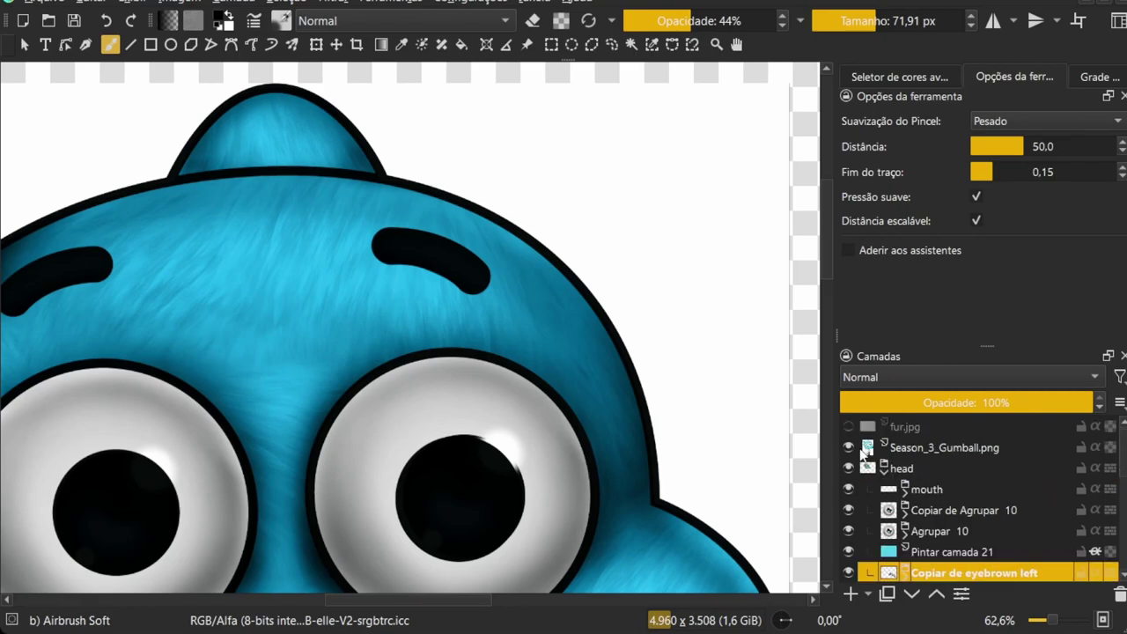
key(minus)
key(minus)
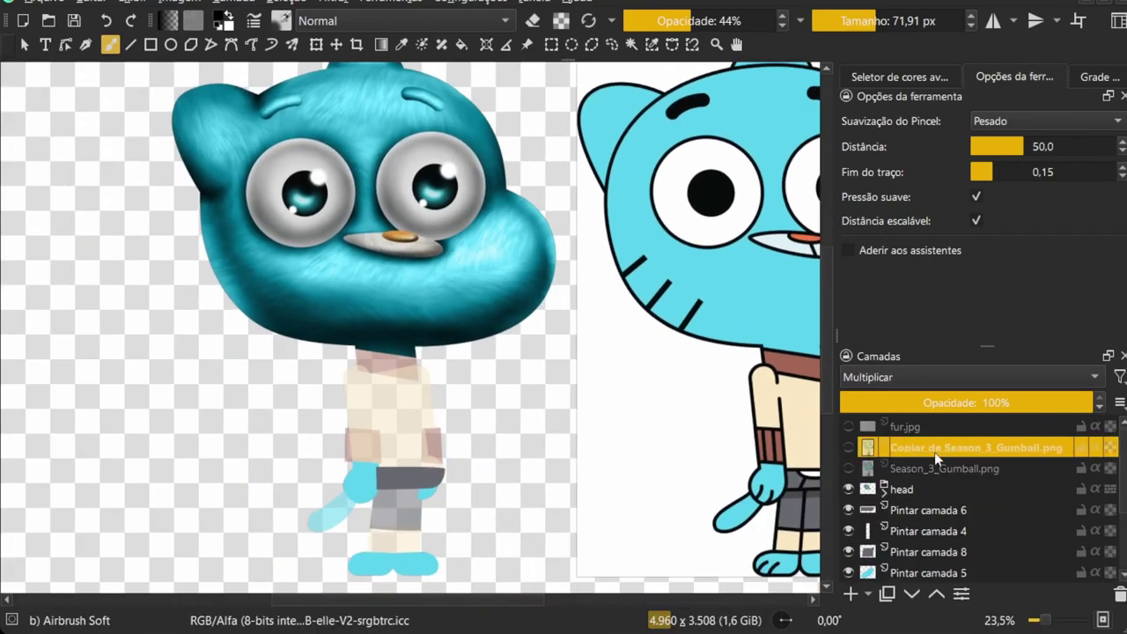
drag(934, 451, 934, 546)
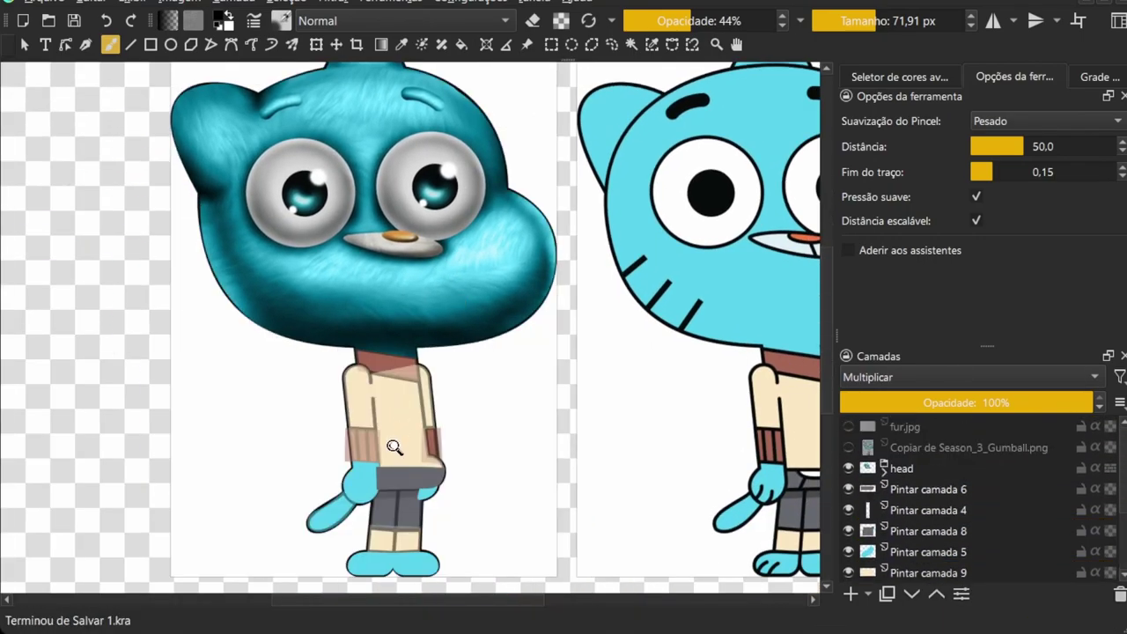
scroll(390, 447, up, 2)
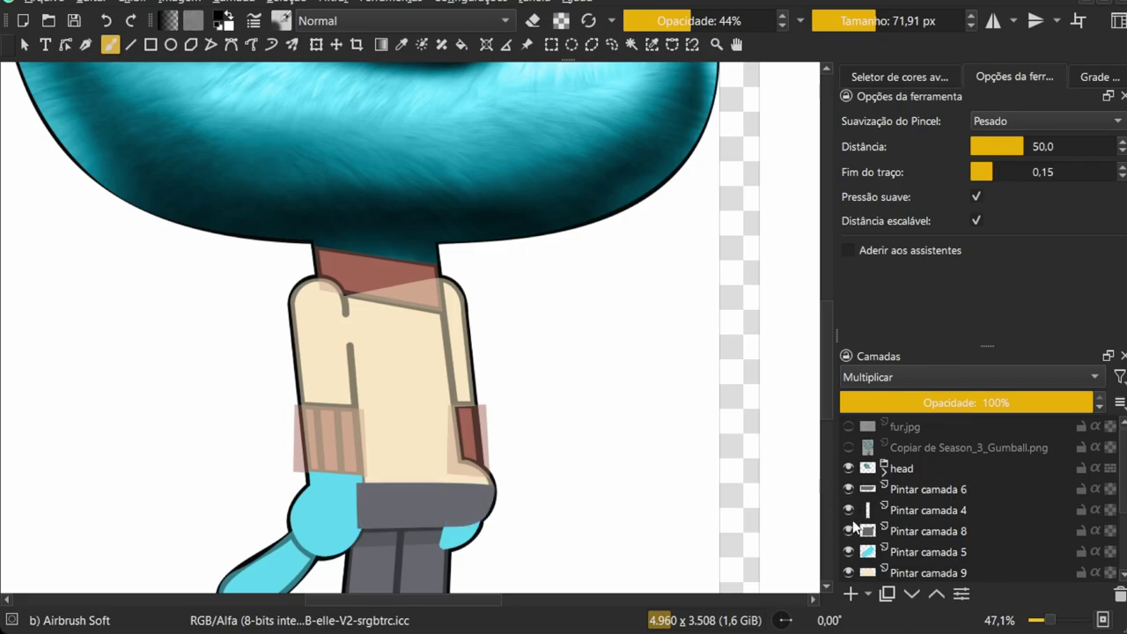
Airbrush over the fabric texture to blend away its seam on the shirt
scroll(1100, 482, down, 2)
click(933, 520)
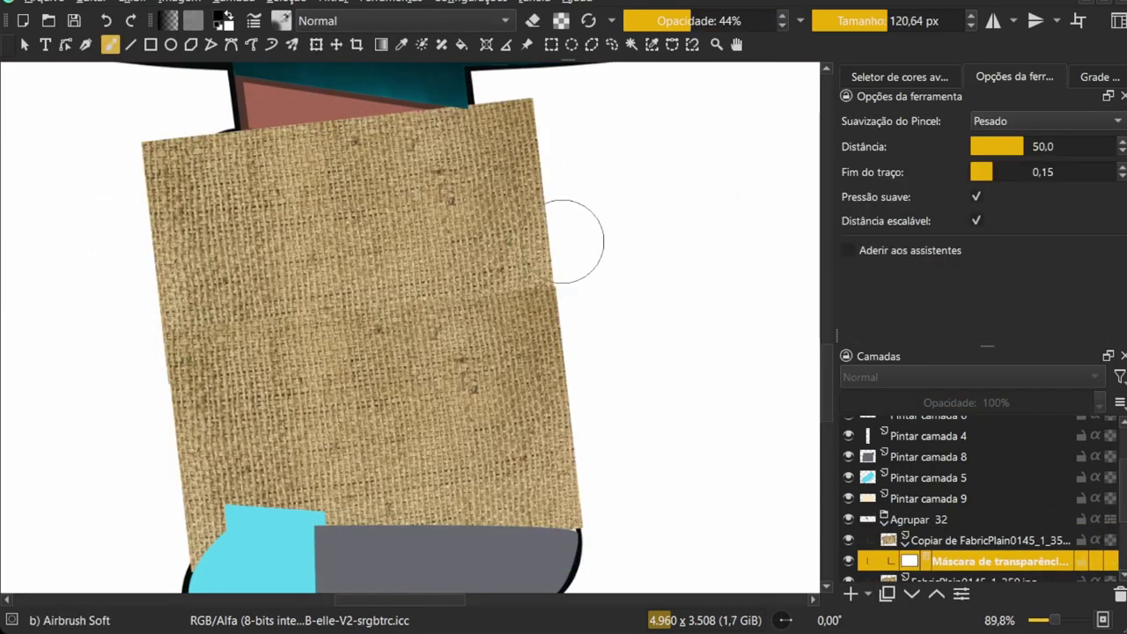
drag(577, 242, 345, 288)
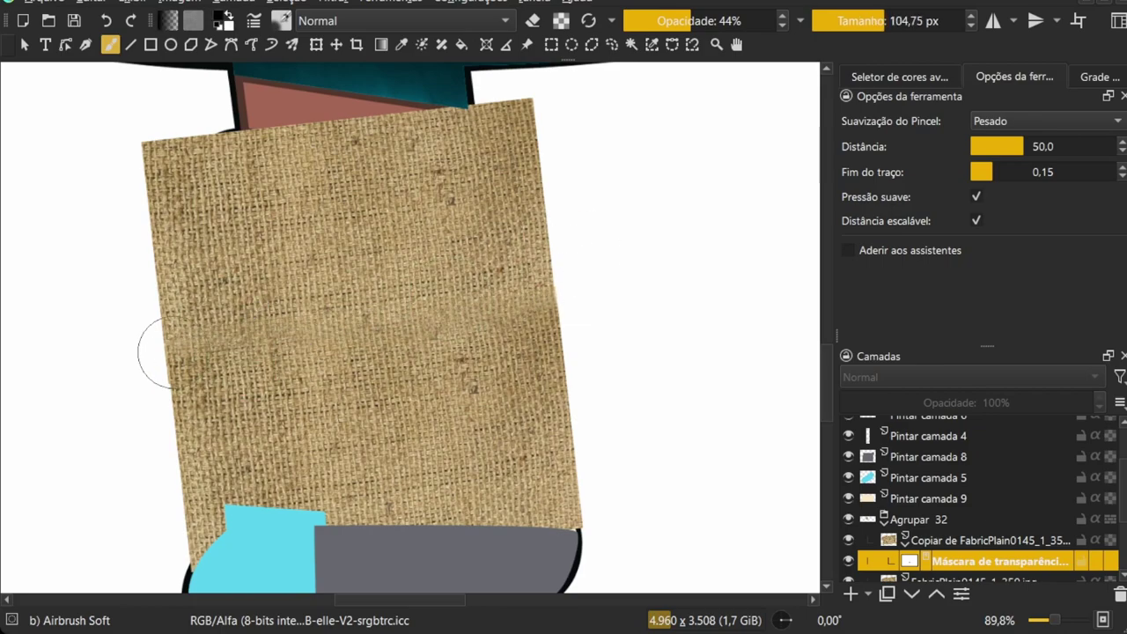
key(bracketleft)
key(bracketleft)
key(bracketleft)
key(minus)
Clip the fabric to the shirt, then move a fabric copy over the lower cream band
click(918, 518)
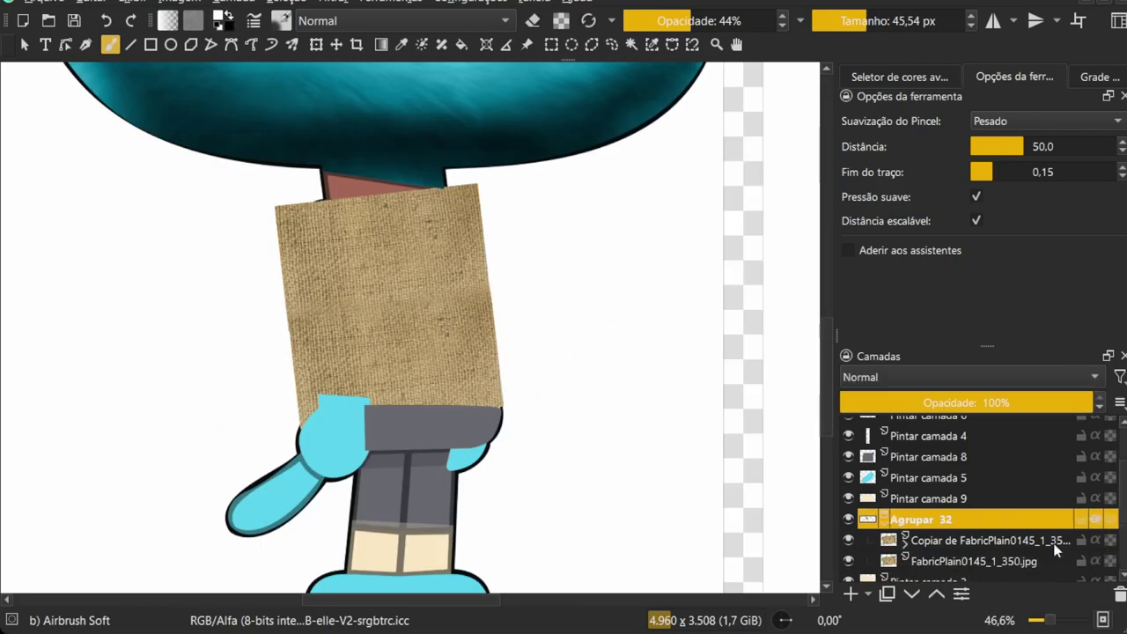
drag(951, 561, 1091, 519)
click(968, 499)
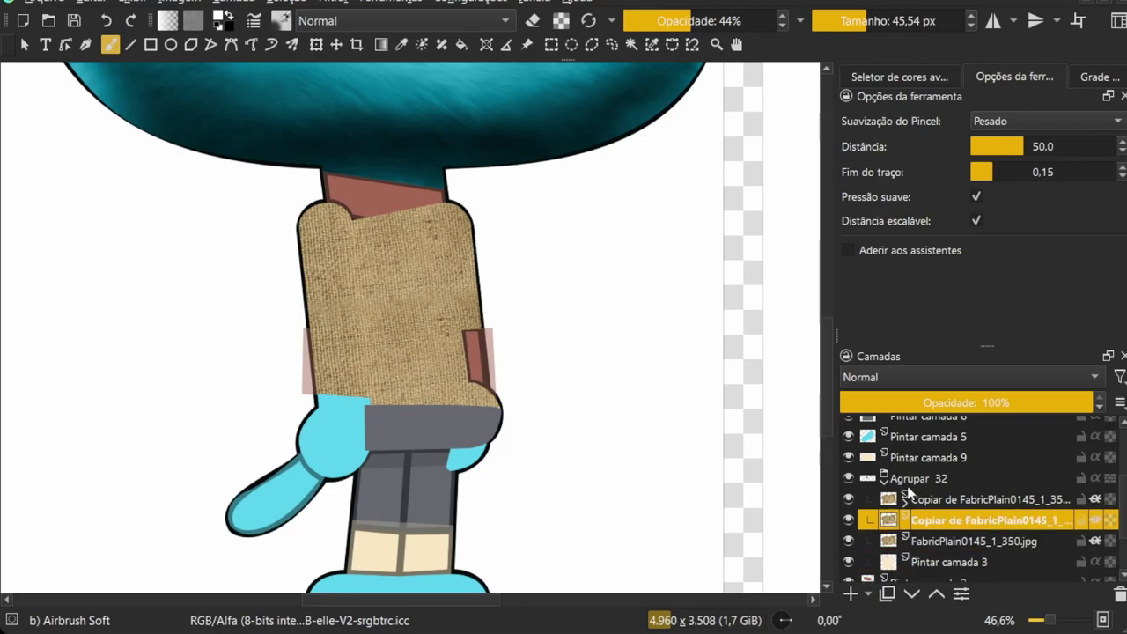
key(t)
drag(968, 458, 911, 503)
drag(911, 550, 911, 456)
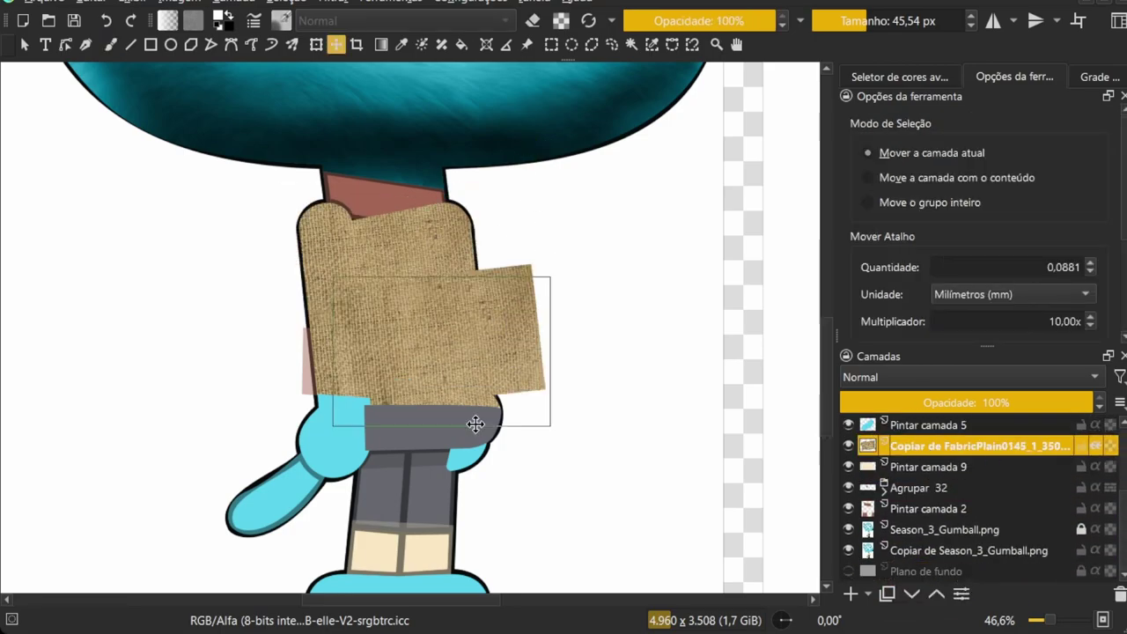
drag(470, 427, 528, 535)
Group the fabric copy with the cream band layer as Agrupar 33 and collapse it
key(ctrl+t)
ctrl+click(951, 467)
key(ctrl+shift+g)
click(969, 468)
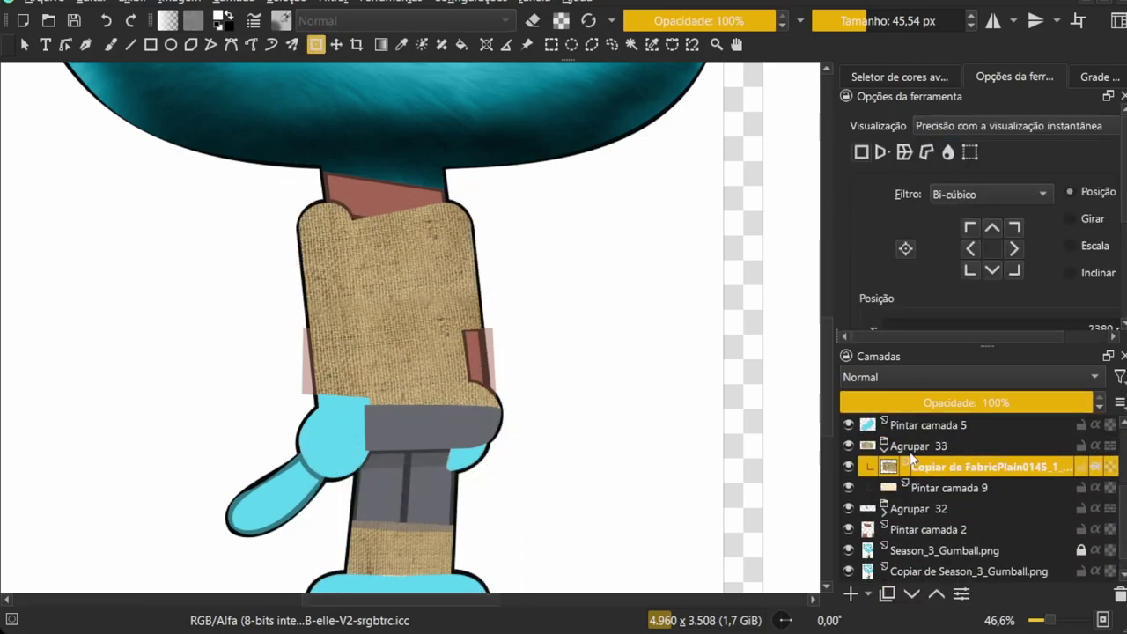
click(884, 445)
key(b)
key(plus)
Show the reference copy layer, then select the shading layer above the shirt fabric
scroll(851, 446, up, 3)
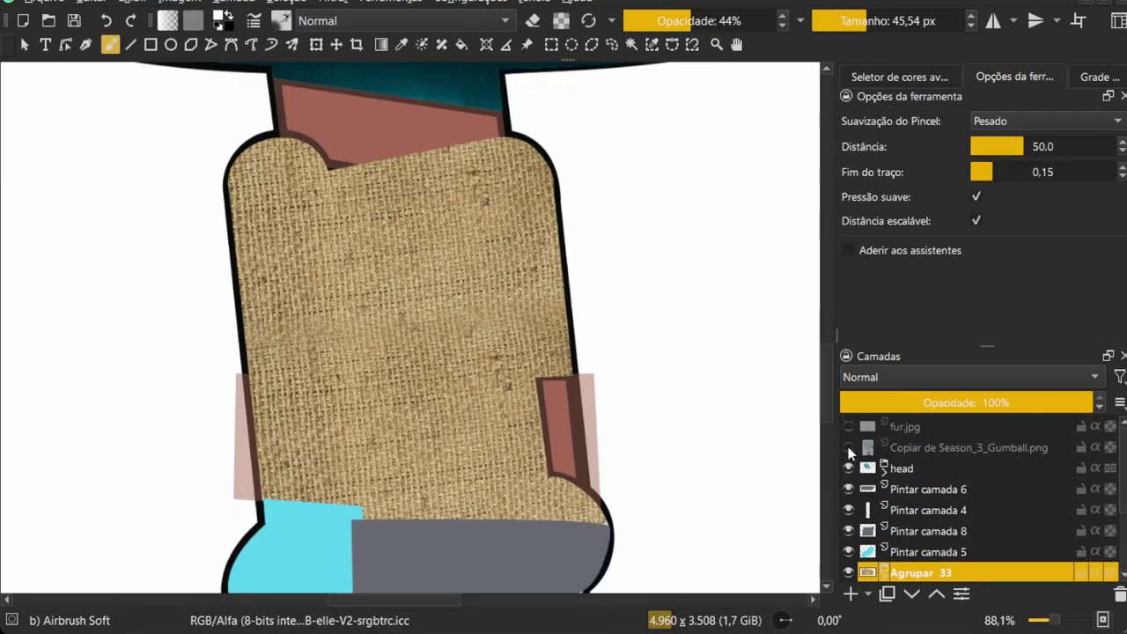
click(968, 447)
click(848, 447)
drag(968, 402, 893, 402)
scroll(888, 484, down, 3)
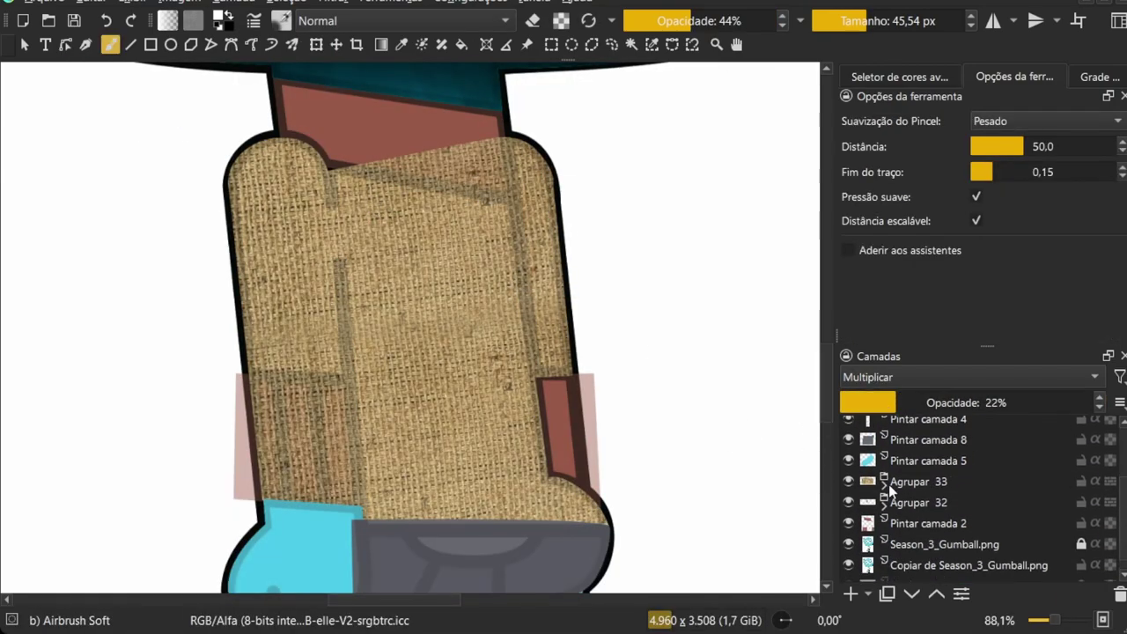
click(884, 506)
click(968, 523)
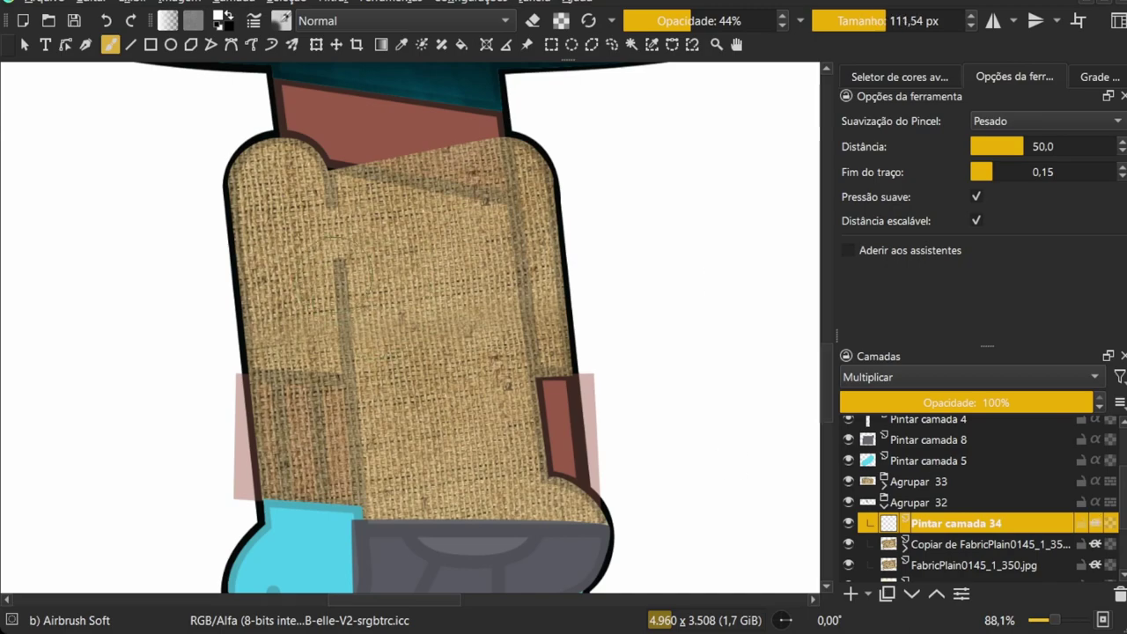
Airbrush dark shadows down the shirt's centre, sides and lower middle
drag(344, 264, 343, 462)
mouse_move(590, 413)
mouse_down()
mouse_move(593, 503)
mouse_move(528, 221)
mouse_up()
drag(255, 193, 231, 465)
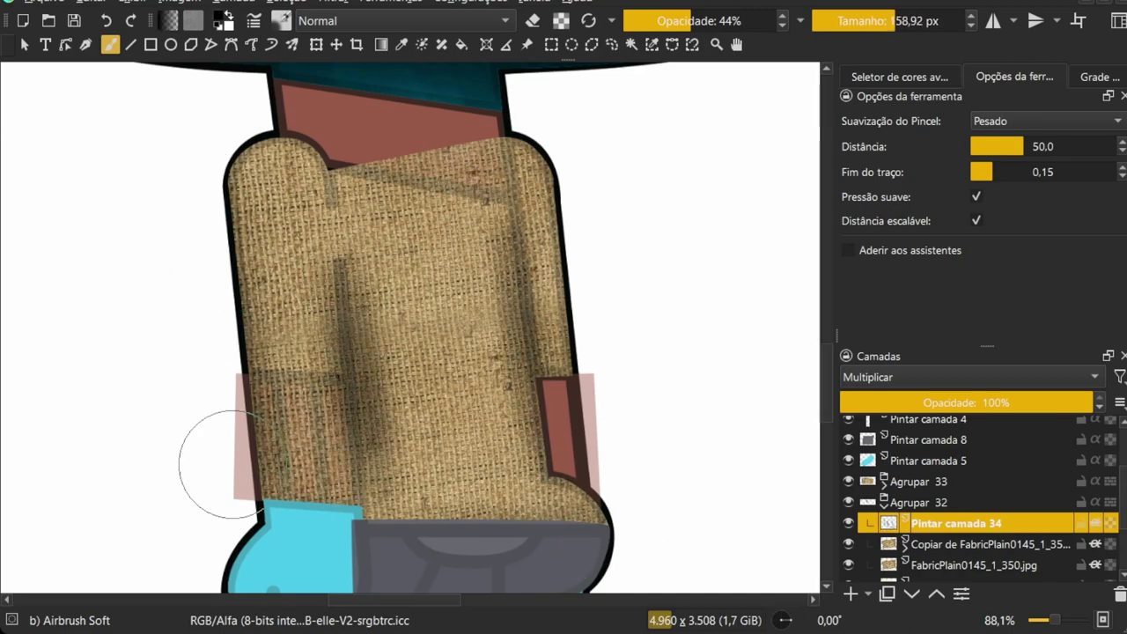
drag(343, 299, 385, 540)
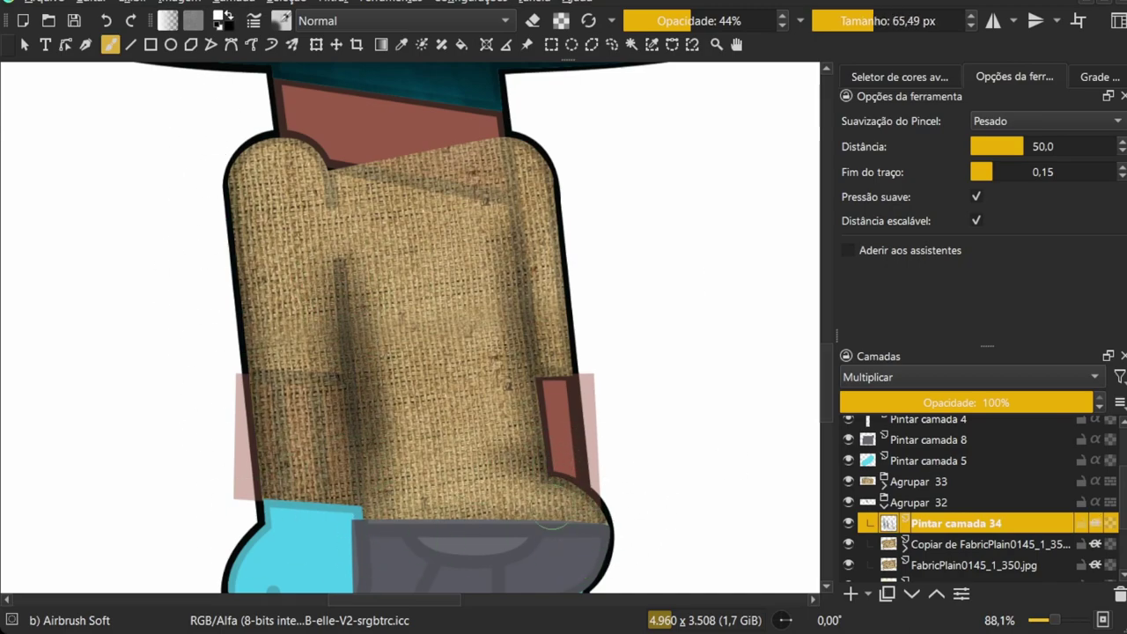
scroll(563, 308, up, 2)
scroll(238, 330, down, 2)
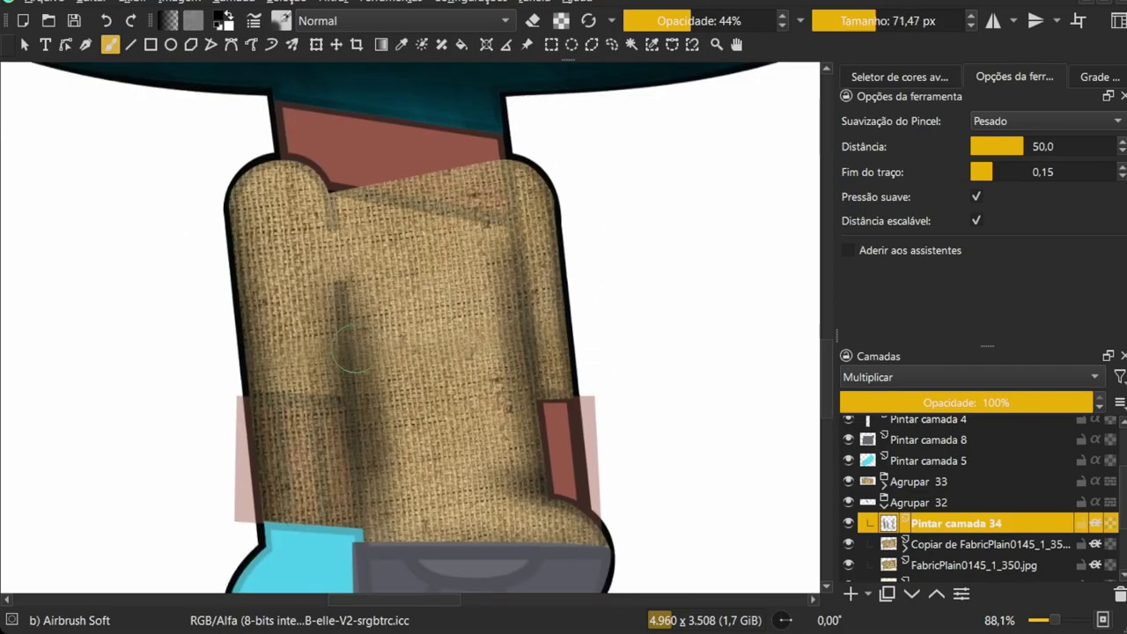
drag(343, 291, 387, 537)
drag(335, 440, 414, 581)
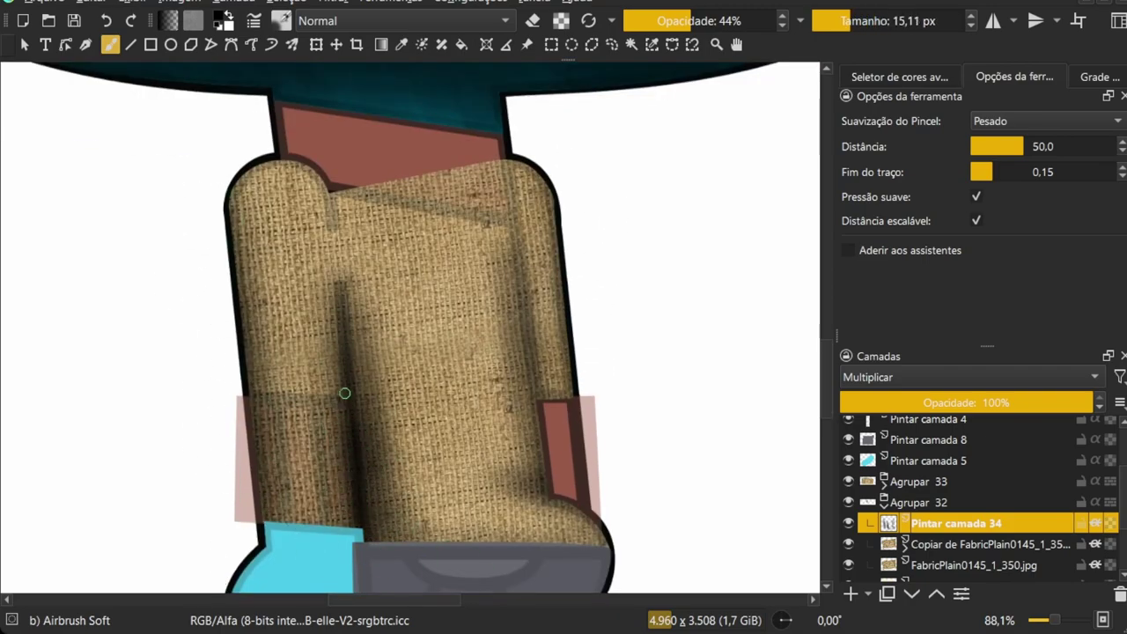
Darken the upper-left shoulder fold and shade the shirt's right-centre and right edge
scroll(344, 393, up, 1)
drag(297, 220, 297, 370)
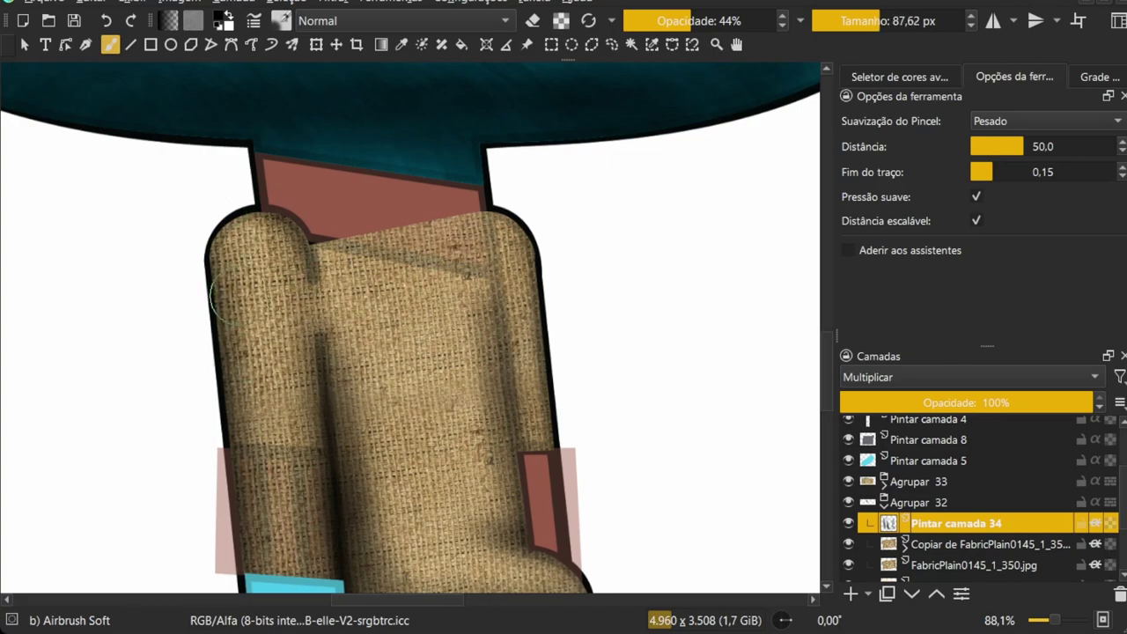
drag(305, 249, 387, 519)
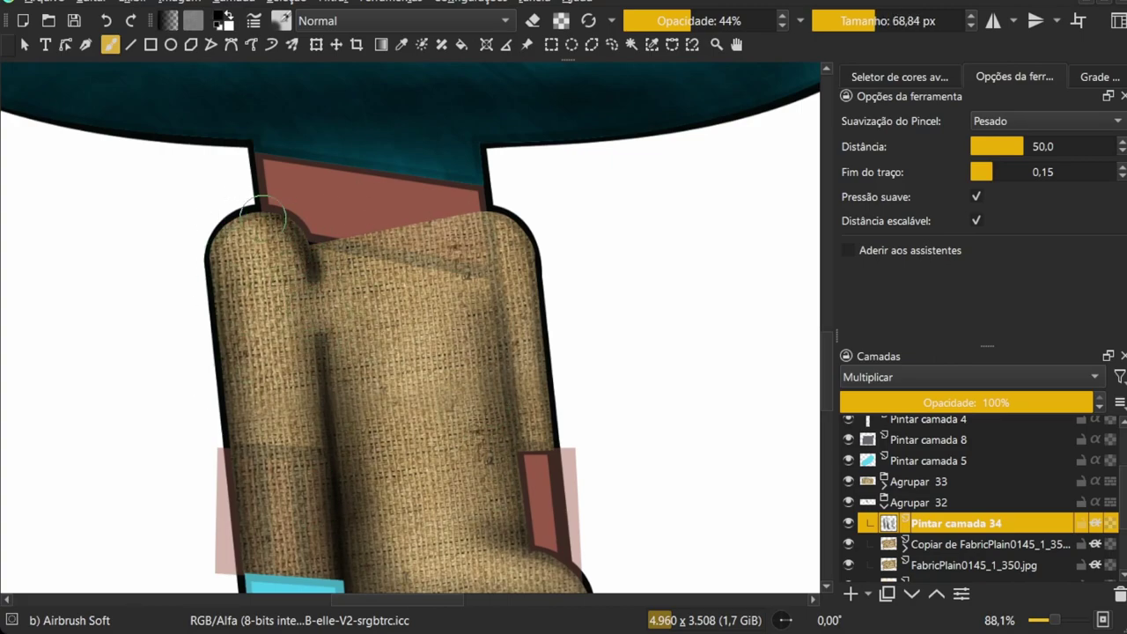
scroll(227, 427, down, 1)
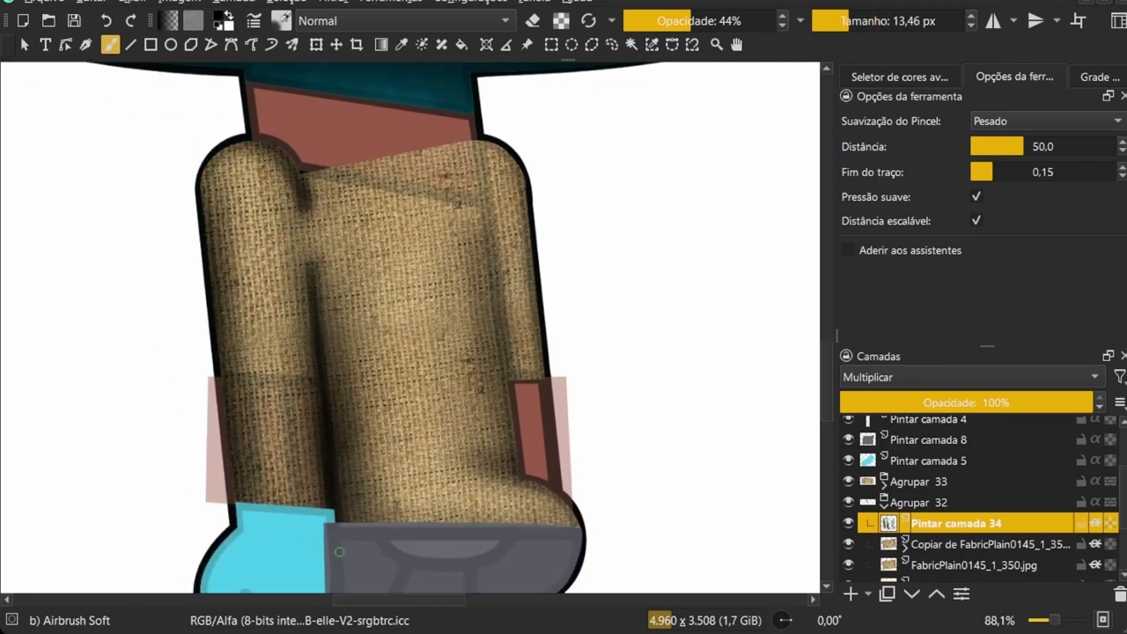
drag(475, 229, 383, 515)
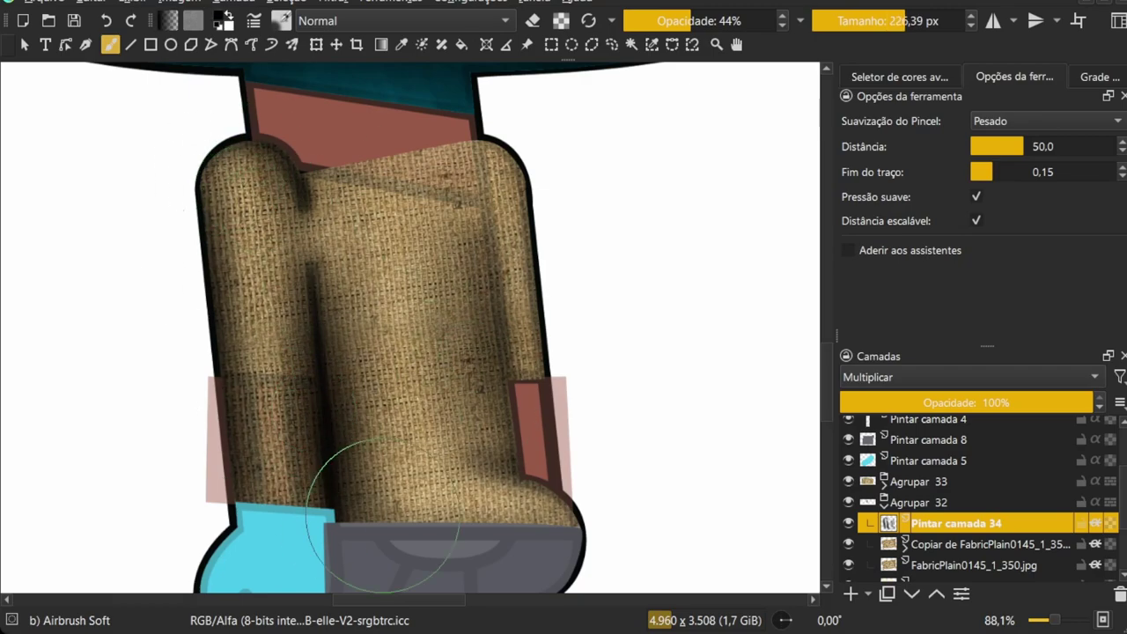
drag(501, 202, 511, 413)
mouse_move(444, 176)
mouse_down()
mouse_move(449, 335)
mouse_move(390, 284)
mouse_move(429, 370)
mouse_up()
Resize the brush and extend the small shadow crease on the chest
key(])
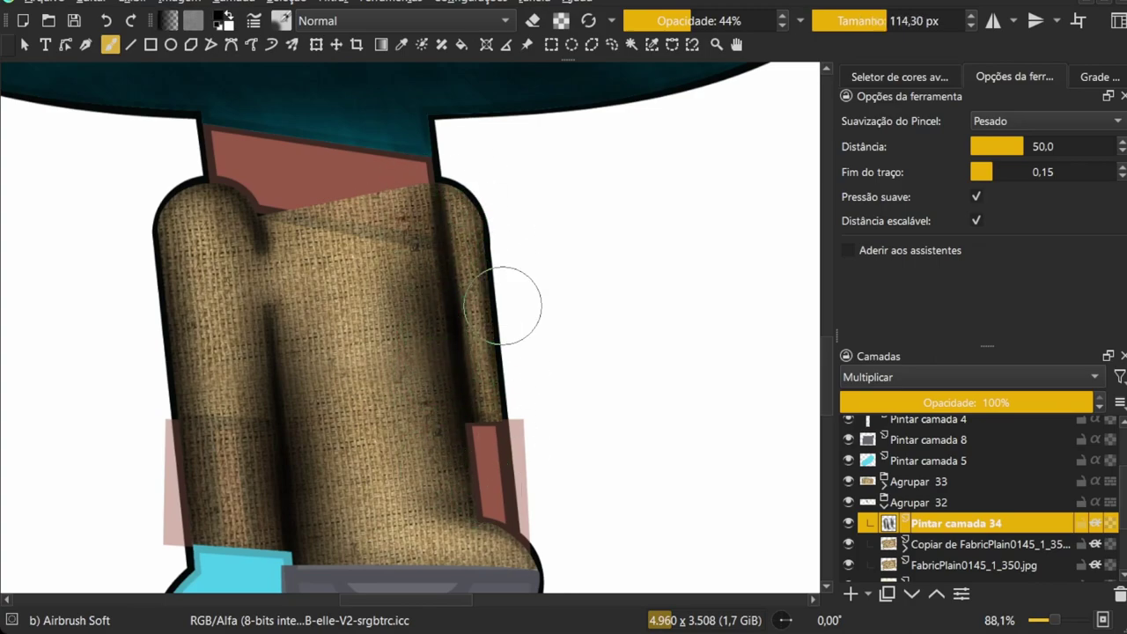
scroll(542, 285, down, 3)
key([)
key([)
key([)
scroll(334, 320, up, 3)
scroll(334, 319, up, 2)
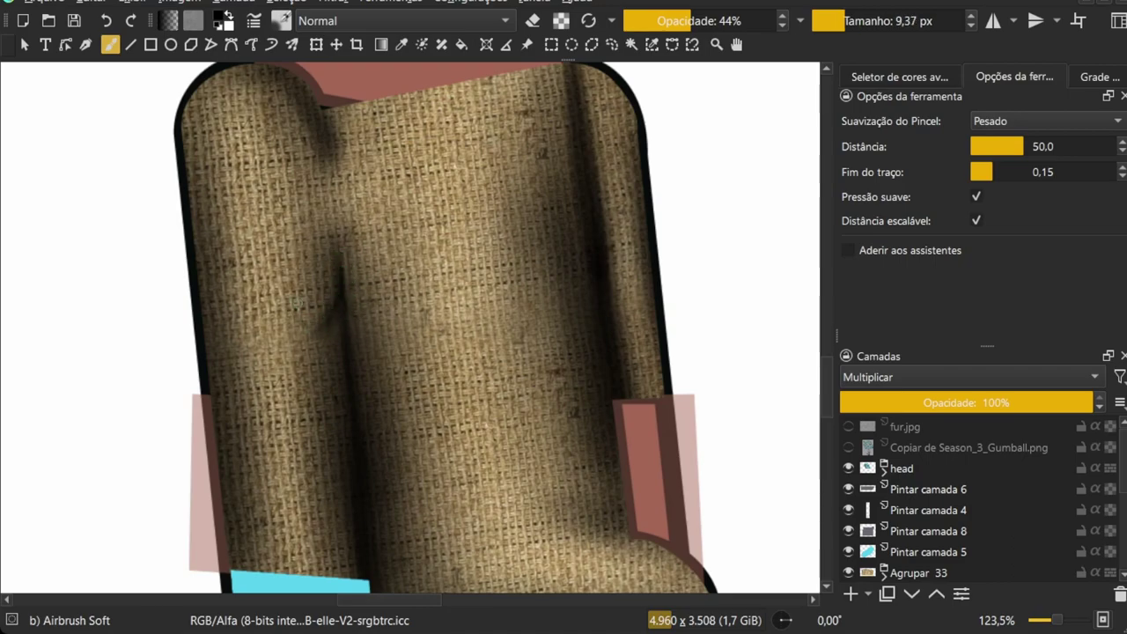
drag(324, 324, 301, 325)
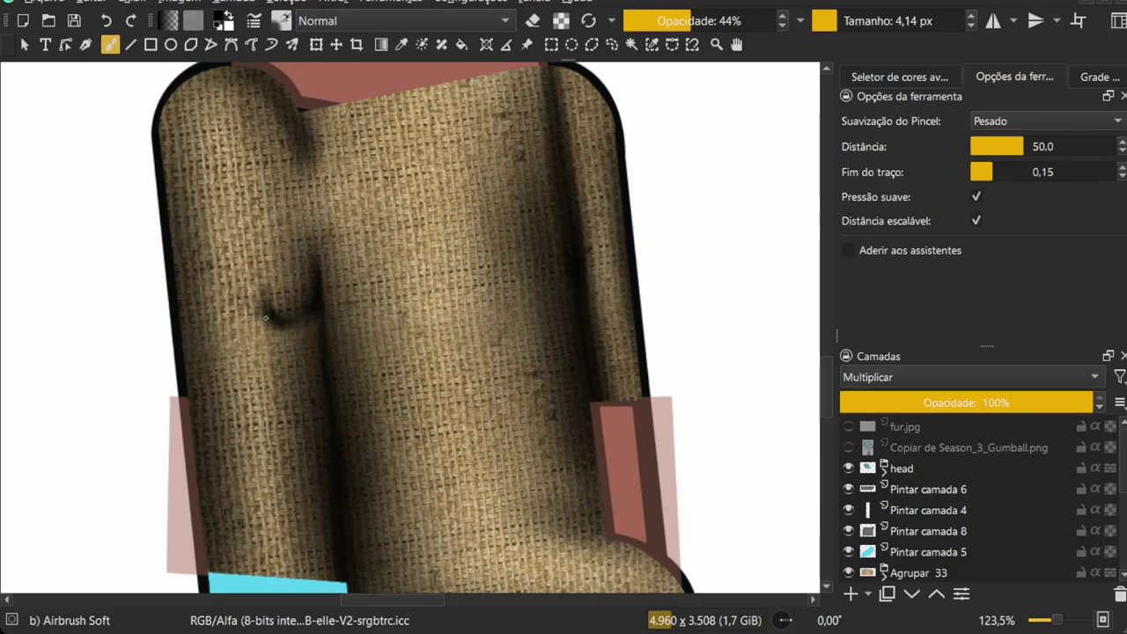
drag(285, 319, 310, 316)
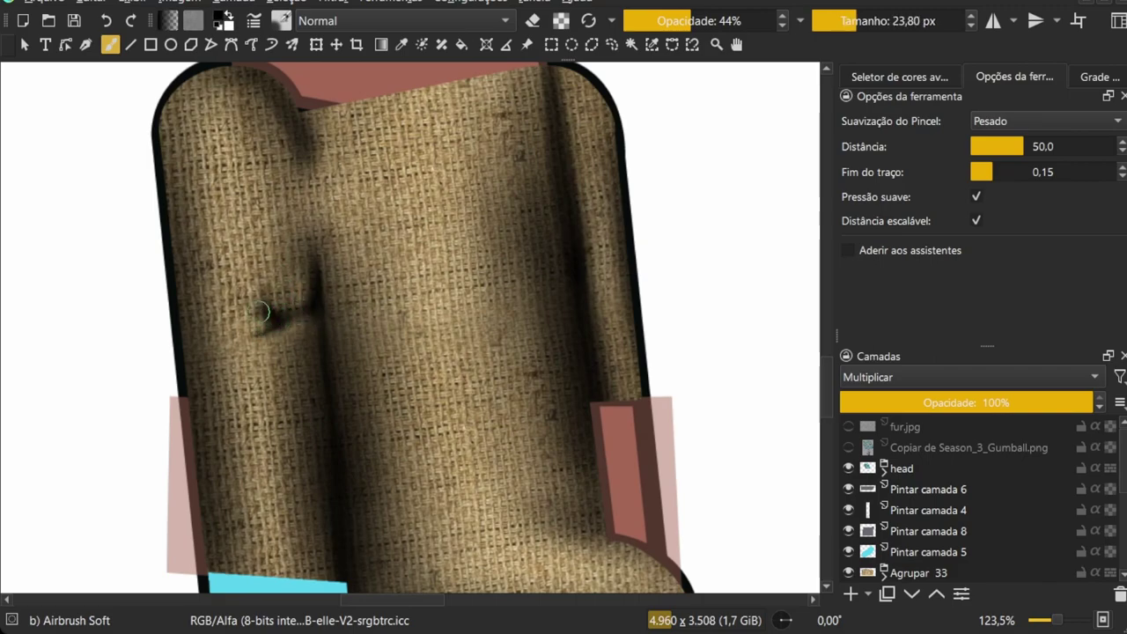
With a smaller brush, darken the sleeve crease and the crease near the upper edge
scroll(291, 316, up, 2)
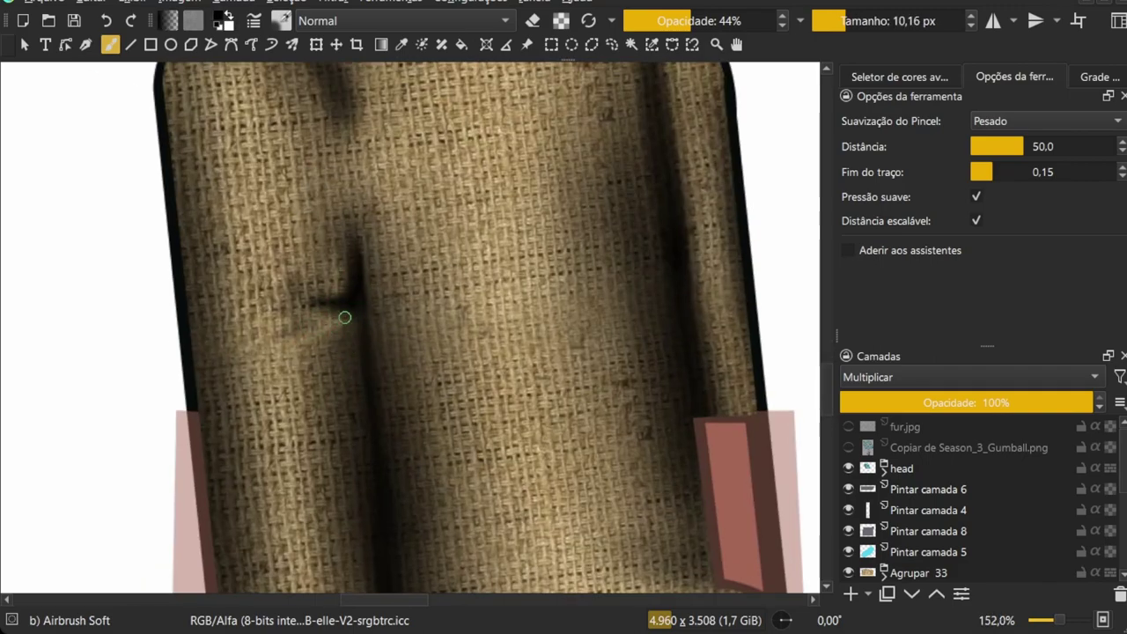
drag(366, 259, 325, 350)
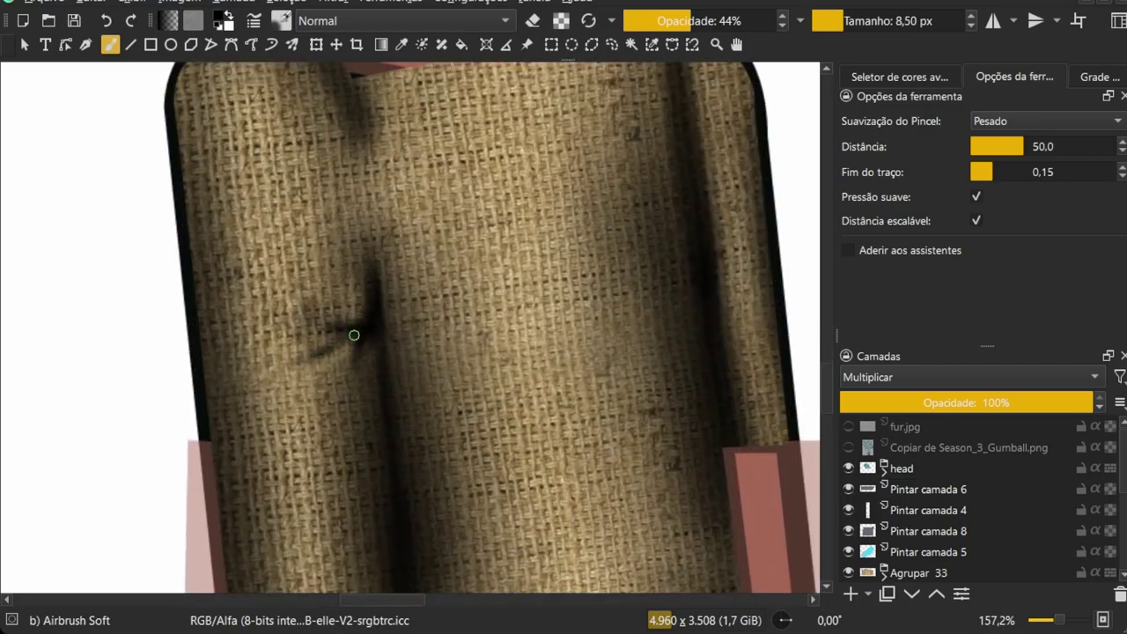
scroll(354, 334, up, 1)
drag(314, 390, 295, 357)
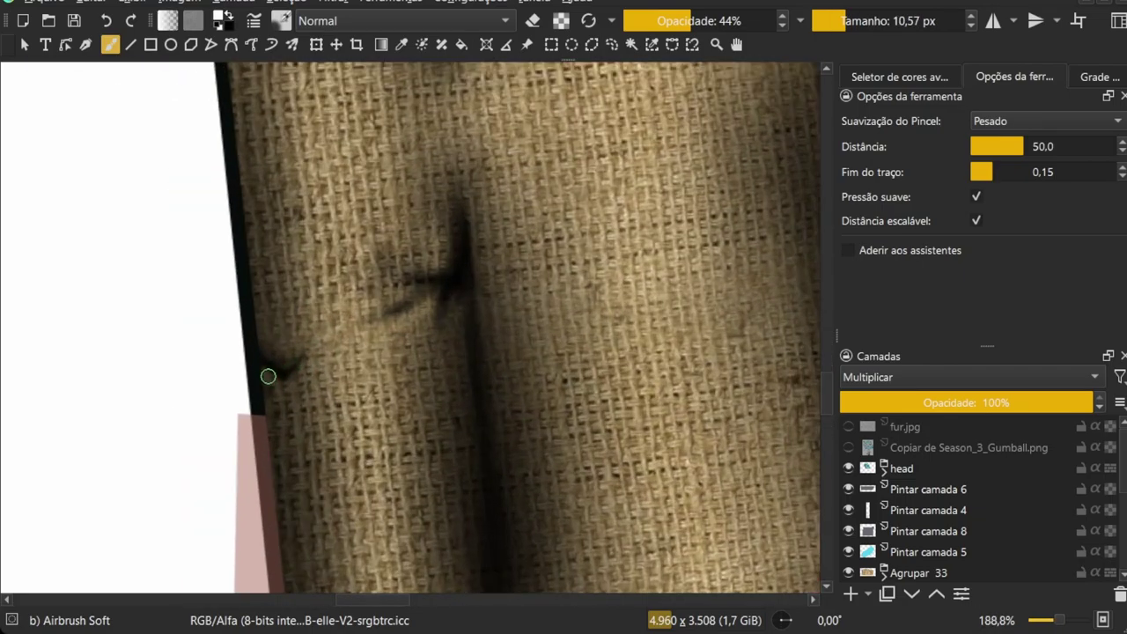
scroll(279, 400, down, 5)
scroll(414, 352, up, 5)
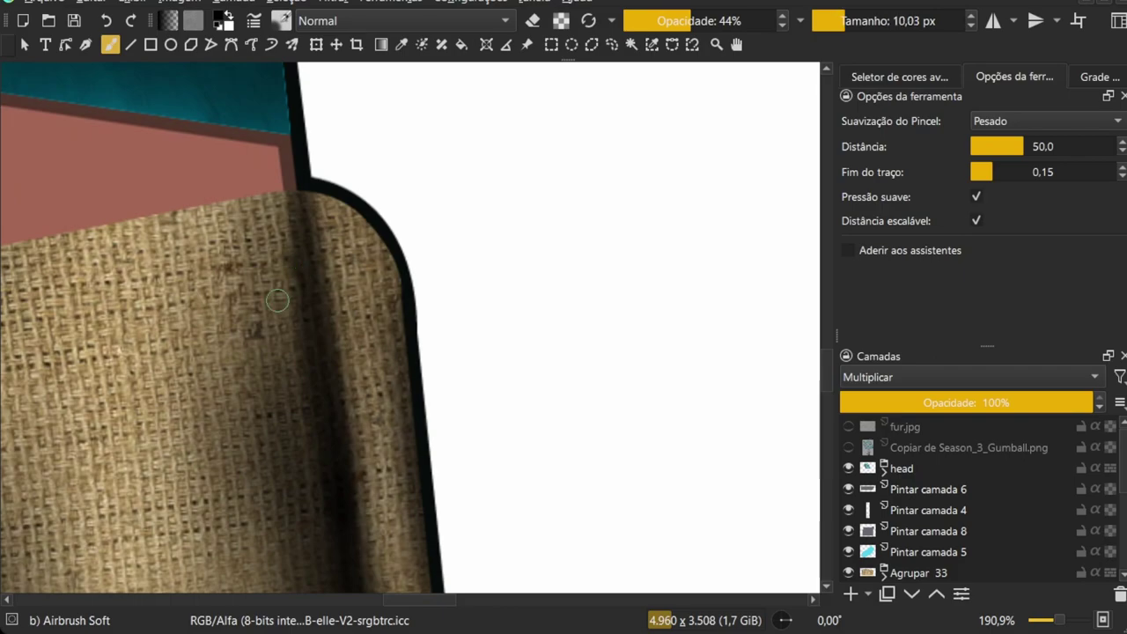
drag(303, 295, 291, 267)
Fine-tune the brush size and paint a wrinkle shadow below the collar corner
scroll(291, 266, down, 4)
scroll(414, 357, up, 5)
key(bracketleft)
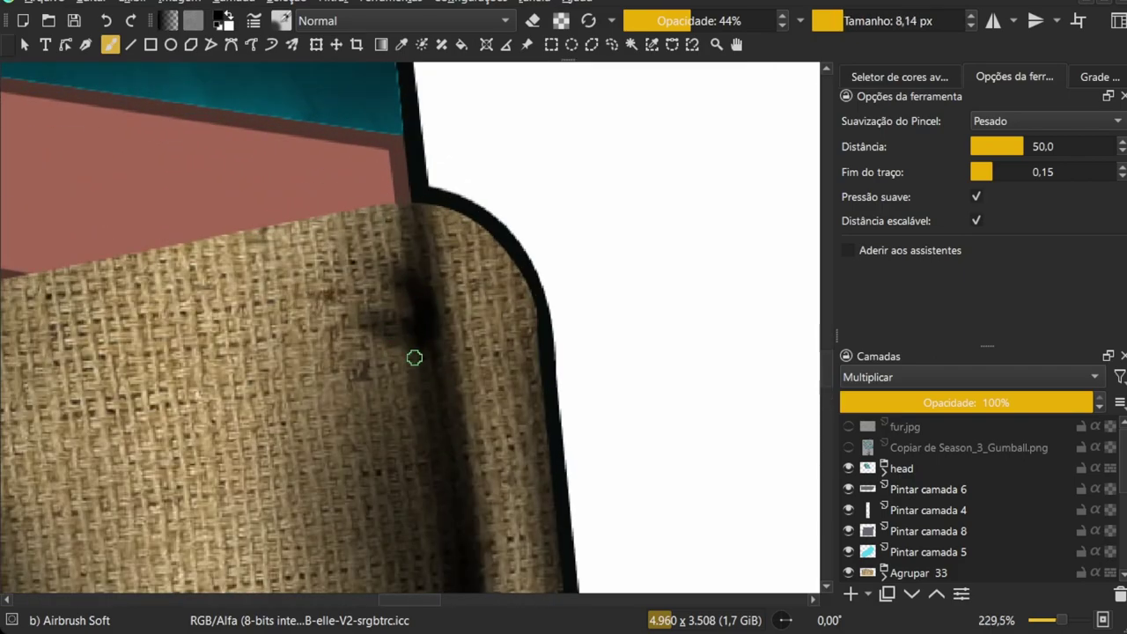
key(bracketright)
key(bracketright)
key(bracketright)
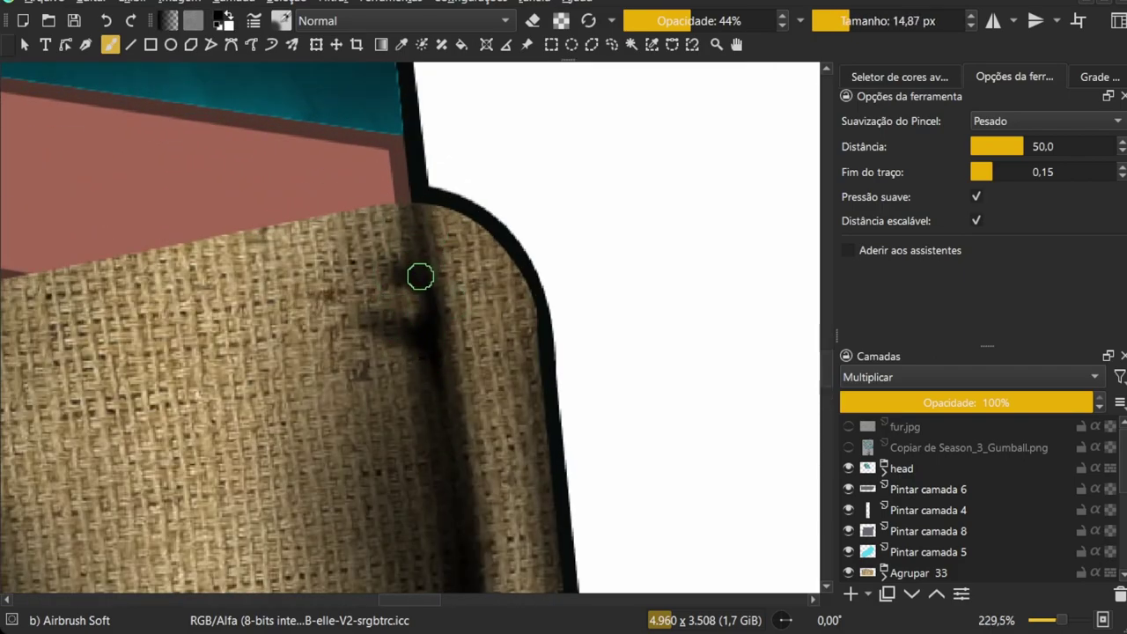
scroll(421, 292, down, 3)
scroll(402, 402, down, 2)
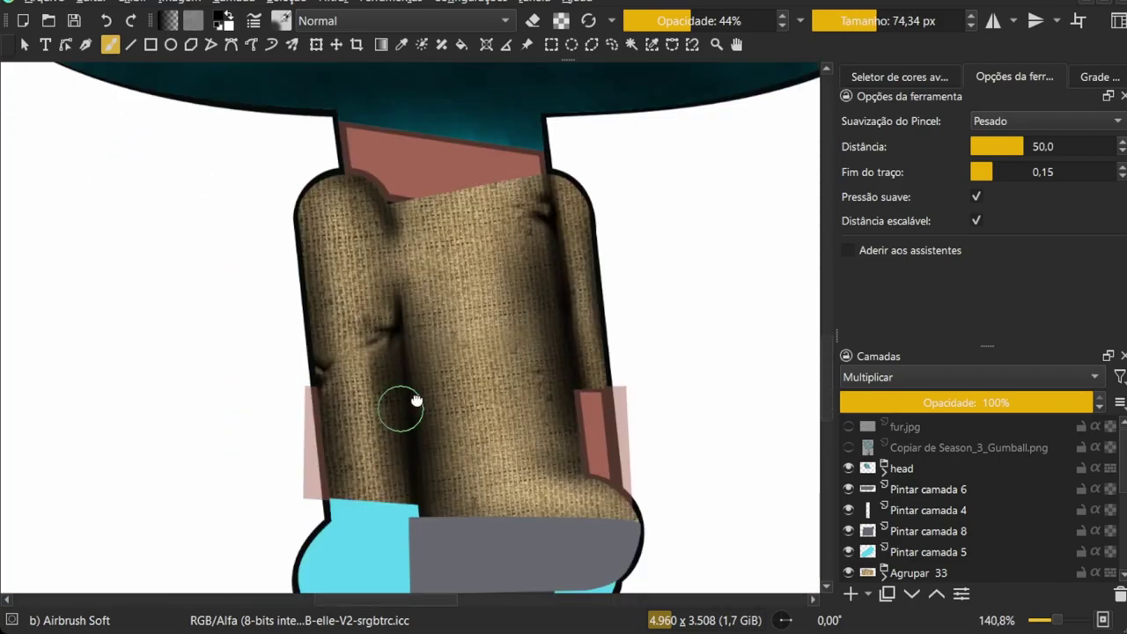
scroll(452, 313, down, 3)
scroll(452, 313, up, 4)
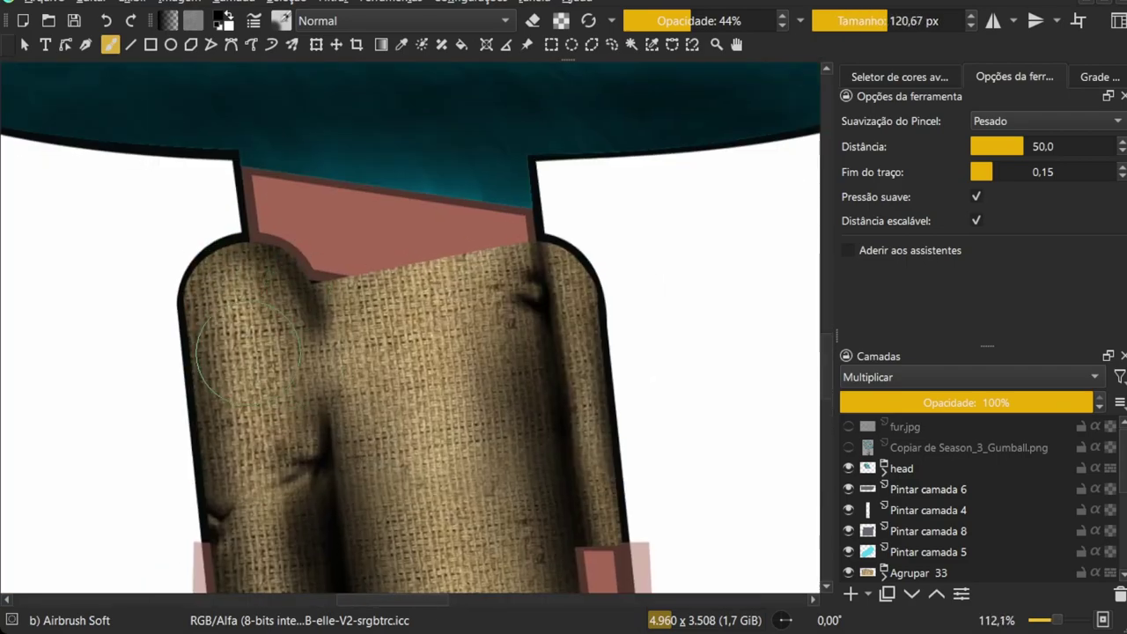
scroll(277, 452, down, 3)
key(bracketleft)
key(bracketleft)
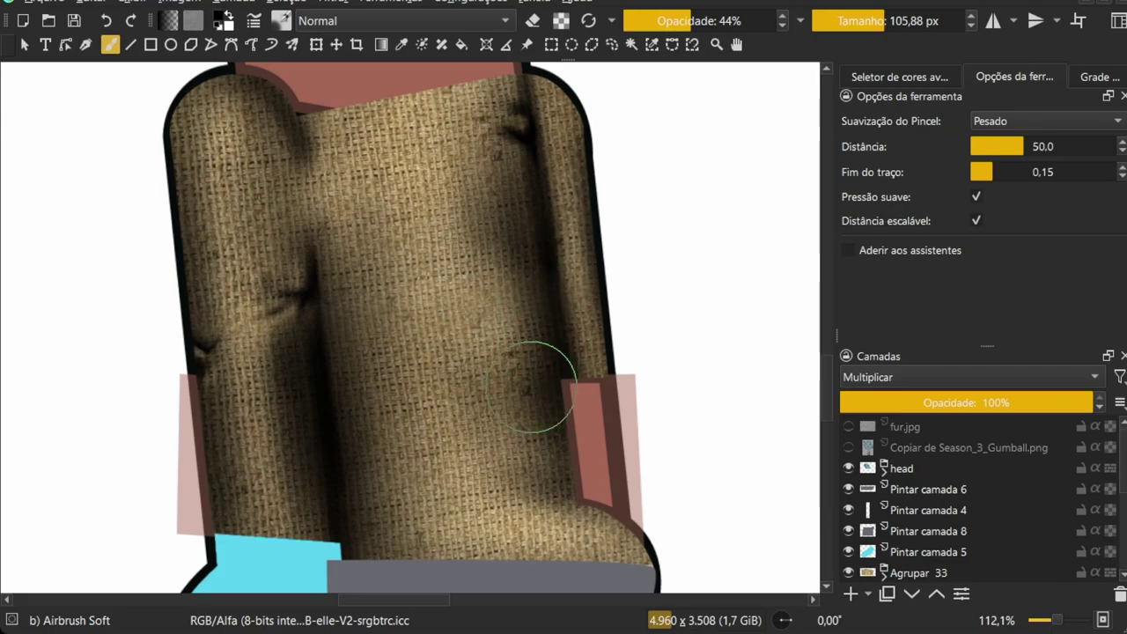
scroll(531, 387, down, 5)
scroll(243, 326, up, 6)
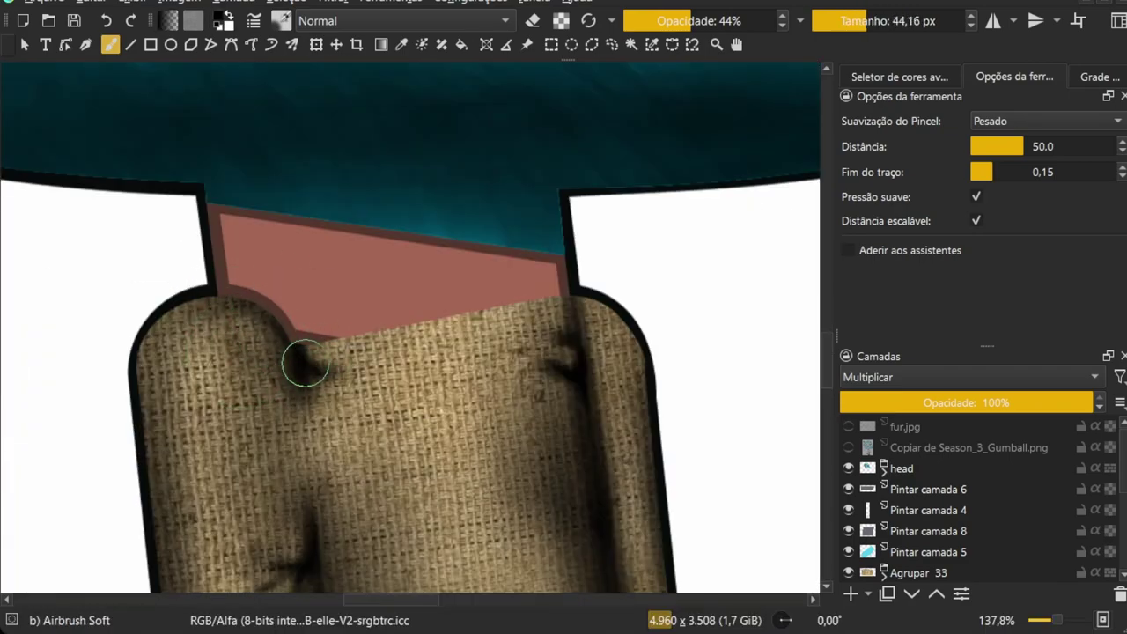
drag(304, 364, 377, 386)
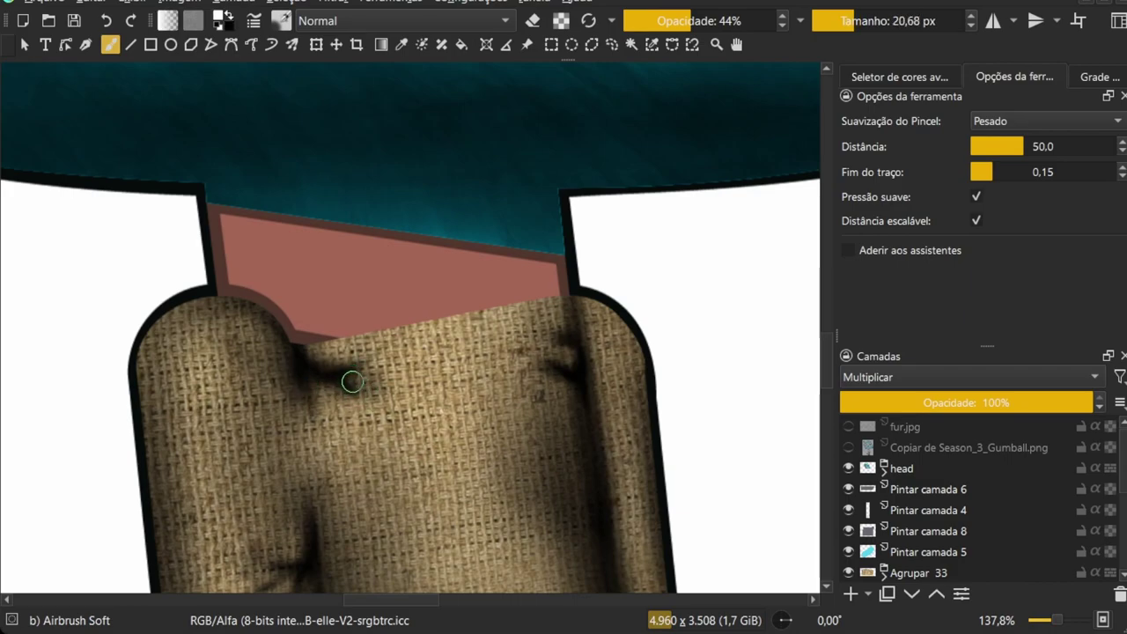
With a larger brush, softly shade the shirt's left edge and its right edge to the bottom
scroll(285, 332, down, 5)
key(bracketleft)
key(bracketright)
scroll(329, 284, up, 2)
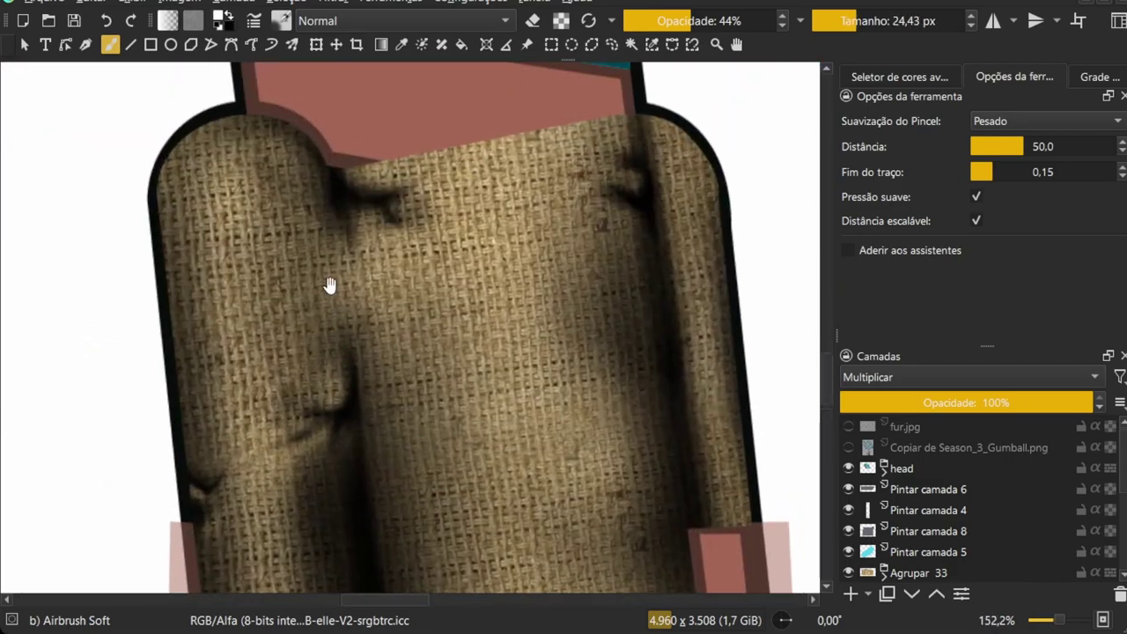
scroll(260, 227, up, 3)
key(bracketright)
key(bracketright)
scroll(261, 231, down, 5)
scroll(237, 330, up, 5)
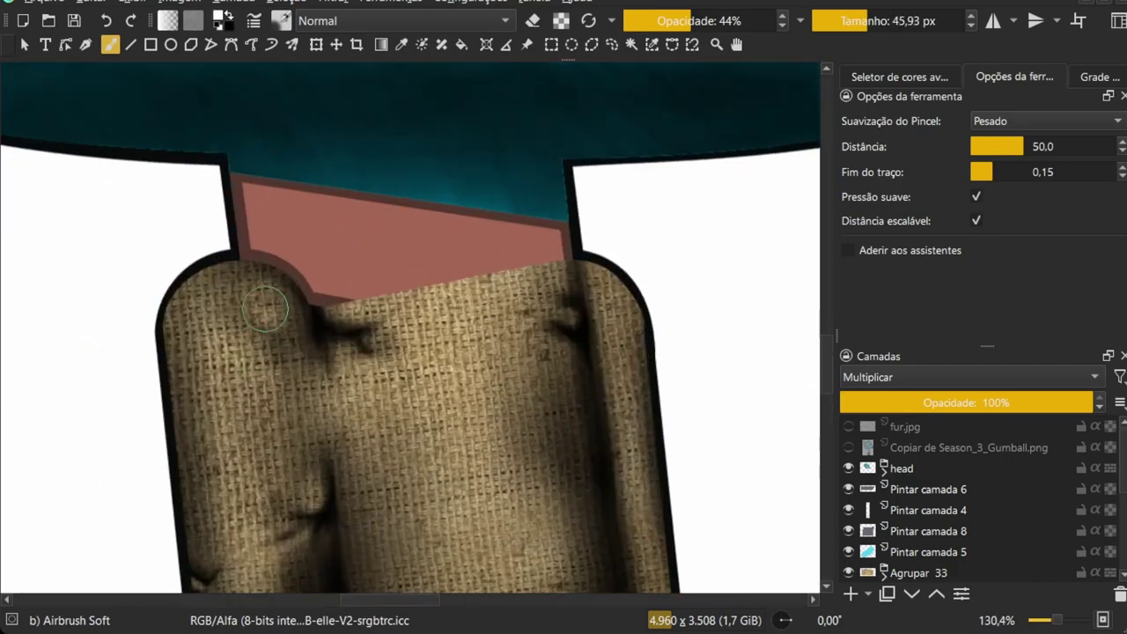
scroll(231, 319, down, 4)
key(bracketleft)
key(bracketleft)
key(bracketleft)
scroll(310, 352, up, 2)
scroll(322, 411, up, 1)
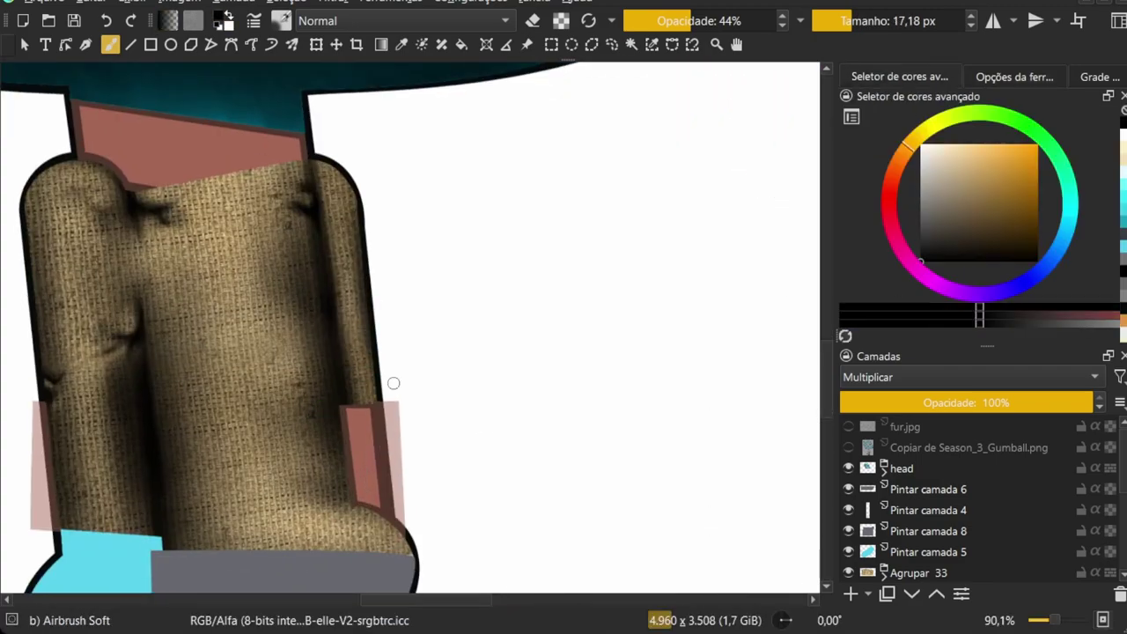
key(bracketright)
key(bracketright)
key(bracketright)
drag(155, 397, 123, 291)
drag(475, 291, 453, 373)
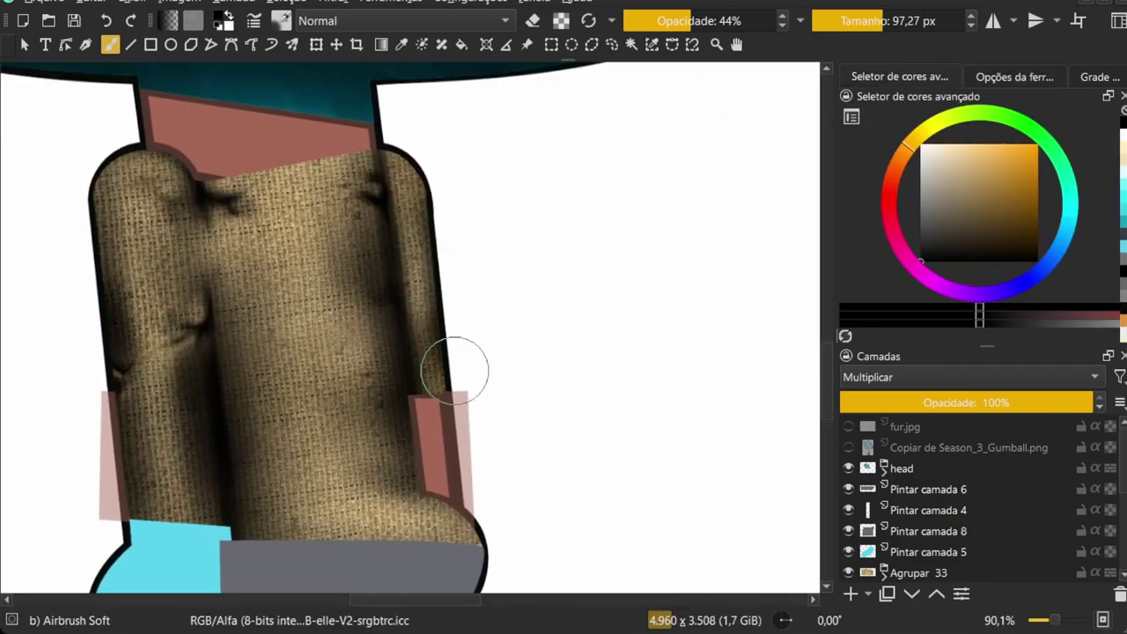
drag(478, 428, 448, 378)
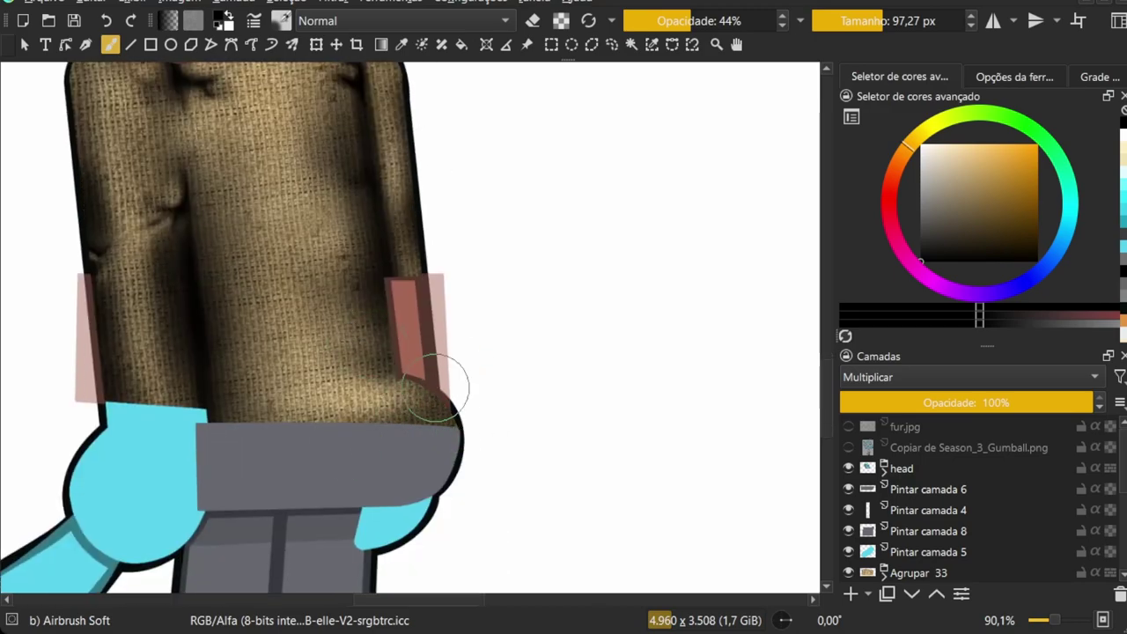
Readjust the brush size and review the finished shirt shading
key(bracketleft)
key(bracketleft)
key(bracketleft)
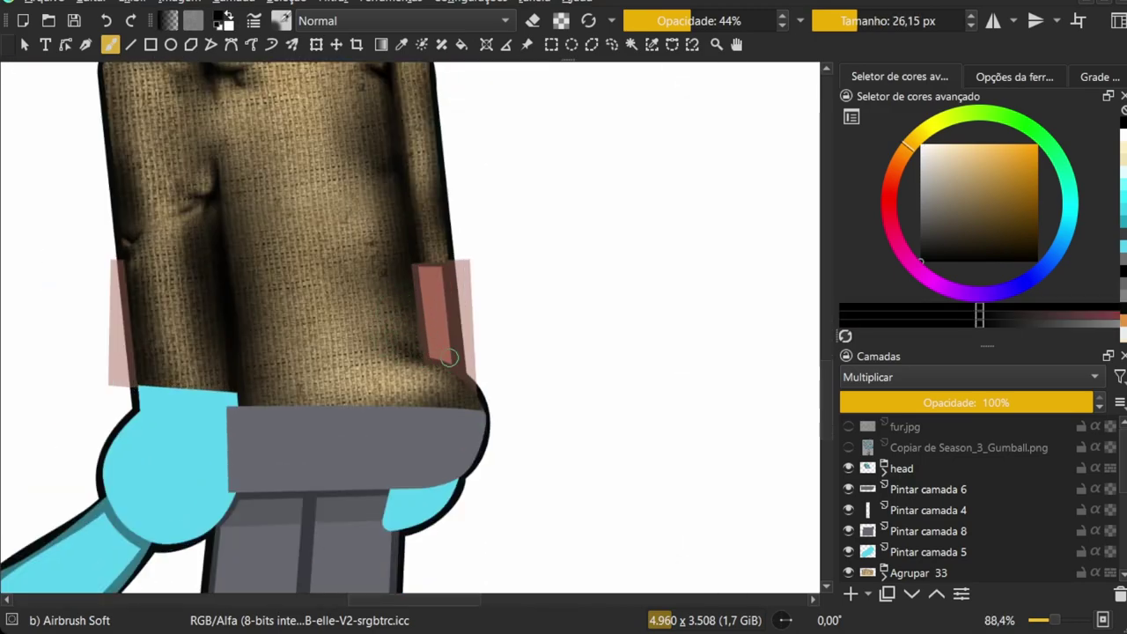
key(bracketright)
key(bracketright)
key(bracketright)
scroll(414, 332, down, 5)
key(bracketright)
key(bracketright)
key(bracketright)
scroll(372, 327, up, 2)
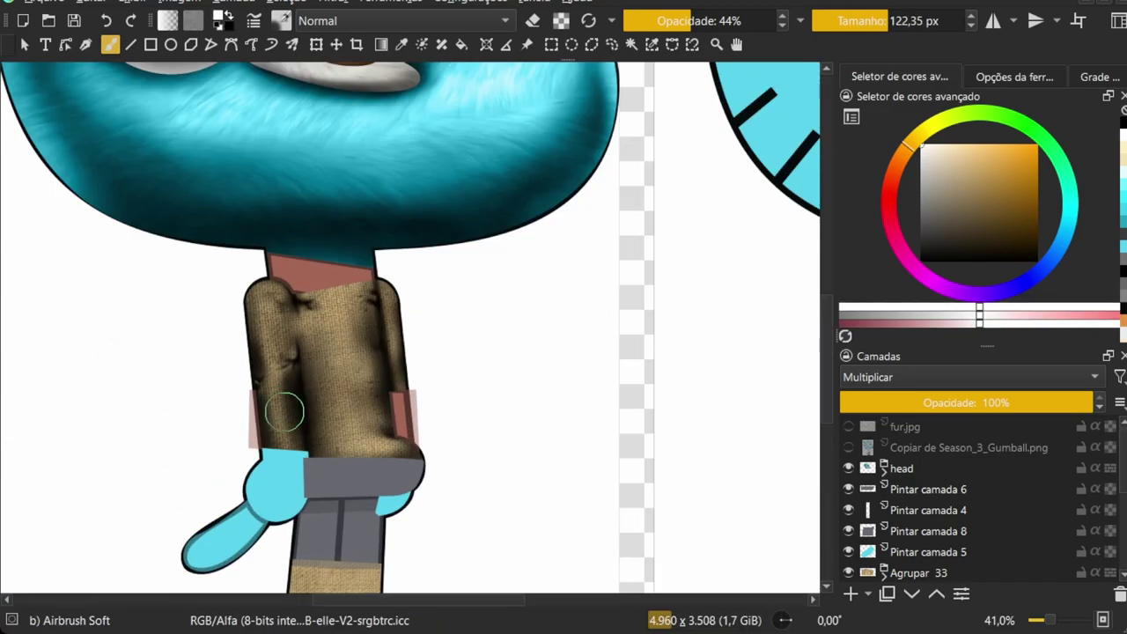
scroll(282, 410, up, 2)
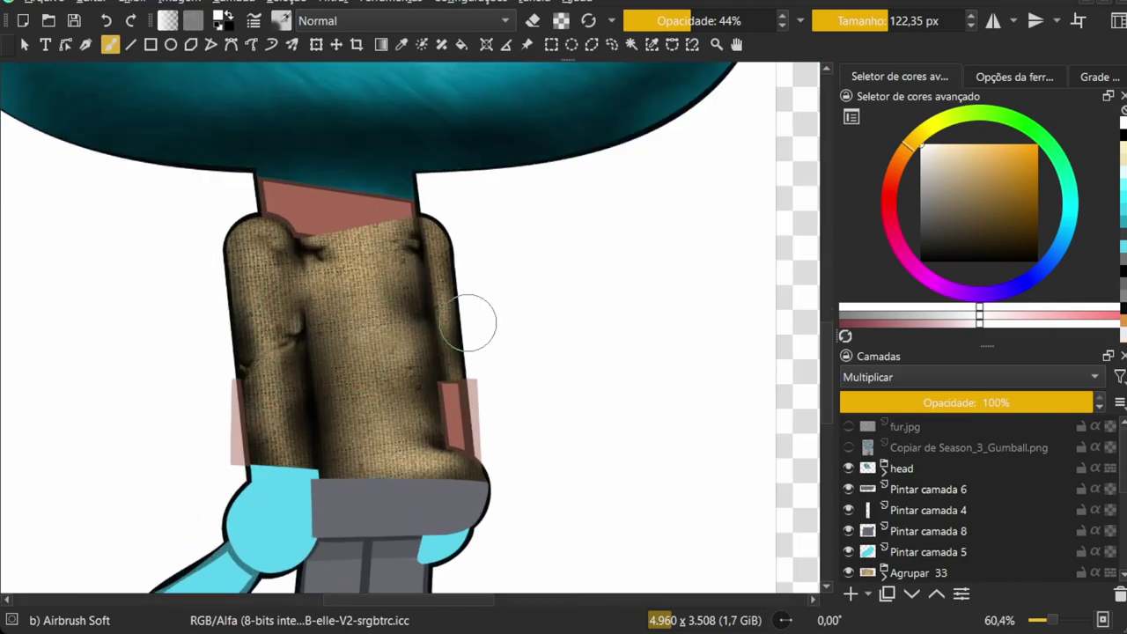
scroll(468, 323, down, 1)
scroll(259, 333, down, 2)
Move the fabric texture over the cat's lower body
scroll(247, 308, up, 1)
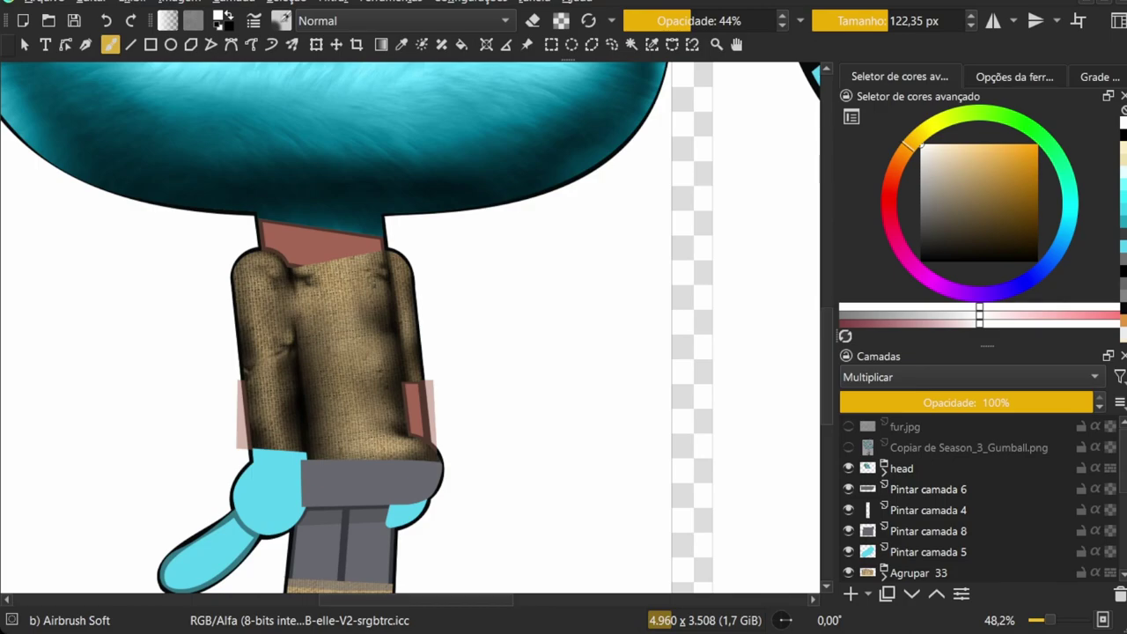
scroll(368, 282, down, 4)
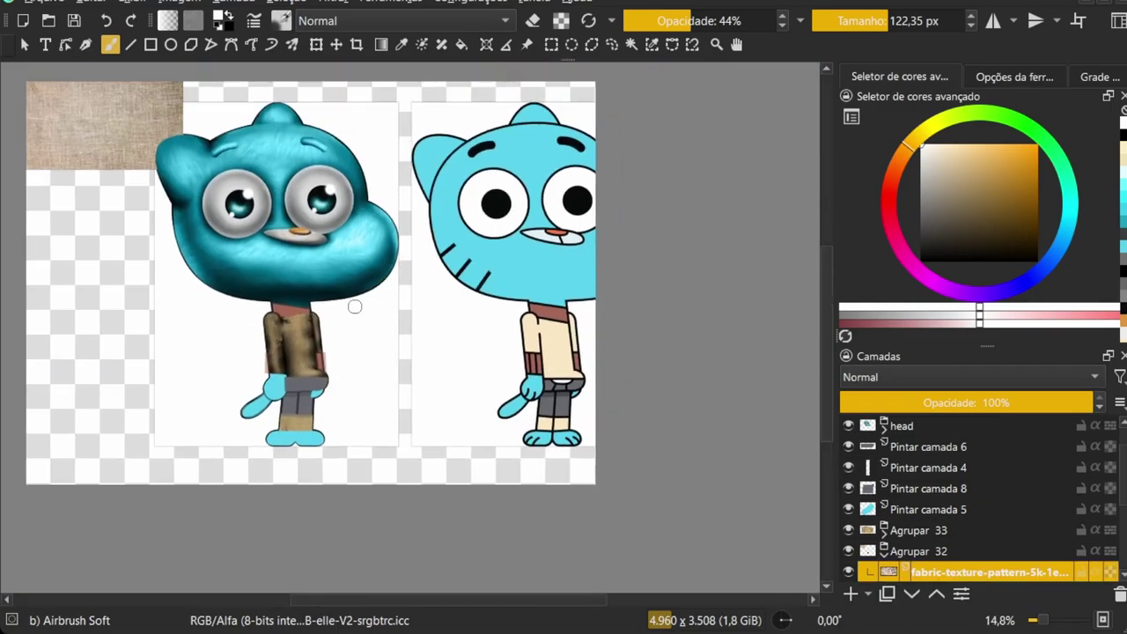
key(t)
drag(194, 222, 390, 448)
scroll(390, 448, up, 3)
scroll(549, 393, up, 3)
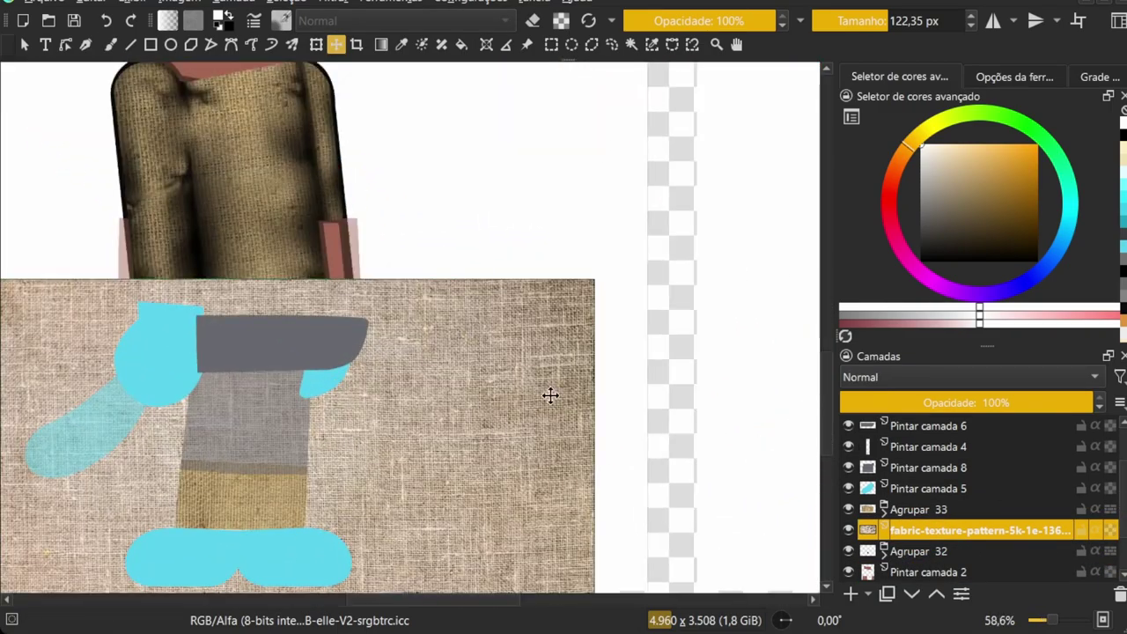
key(b)
Group the fabric texture with Pintar camada 8 and 4 into Agrupar 35 and hide it
scroll(390, 370, down, 2)
scroll(684, 322, up, 2)
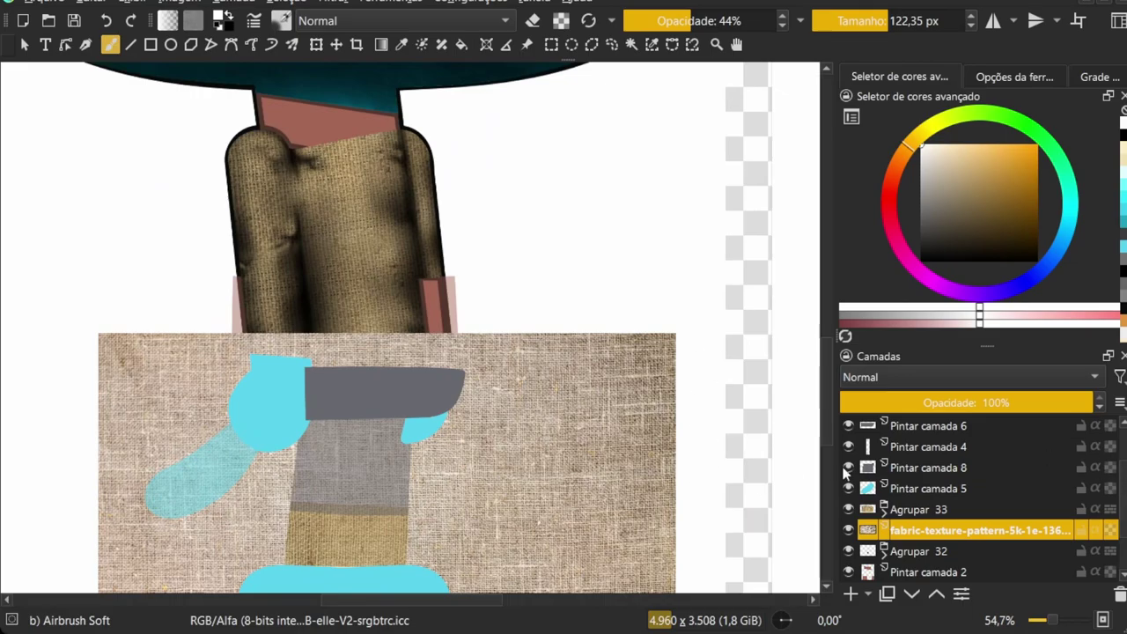
drag(845, 472, 847, 467)
click(933, 488)
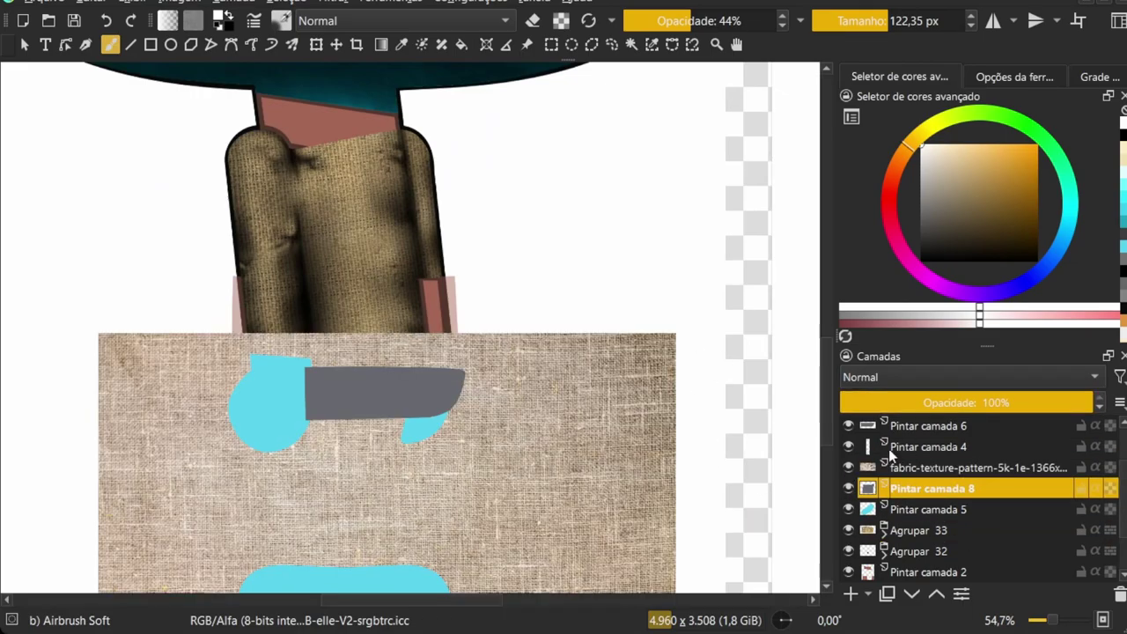
shift+click(924, 447)
key(ctrl+g)
click(847, 446)
click(883, 452)
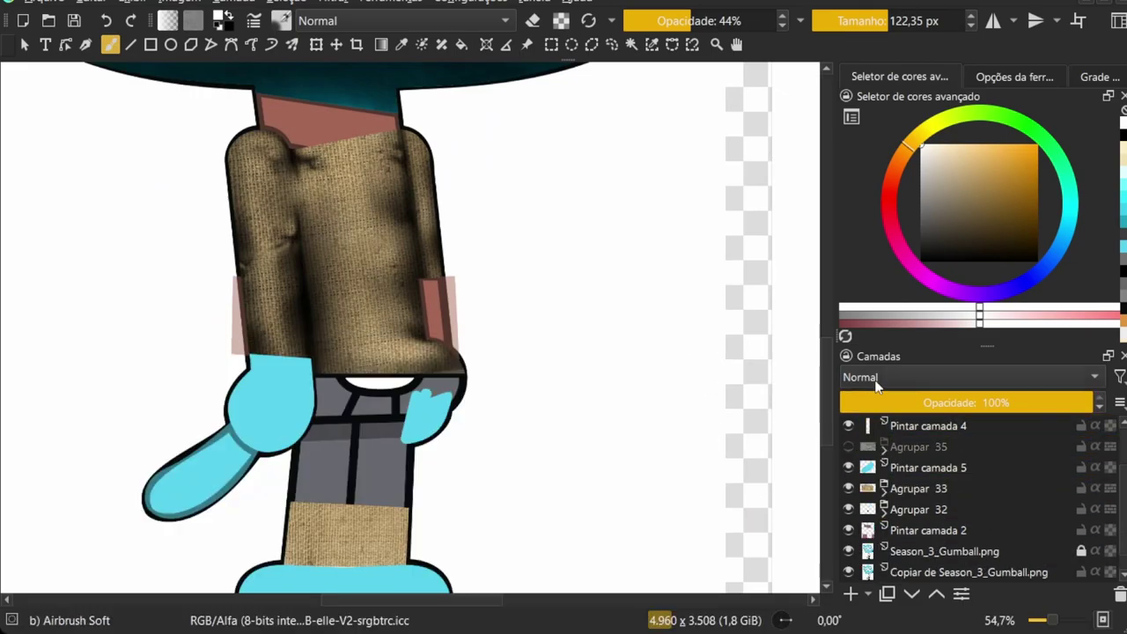
On Pintar camada 2, lasso and delete the left pink cuff strip
click(926, 528)
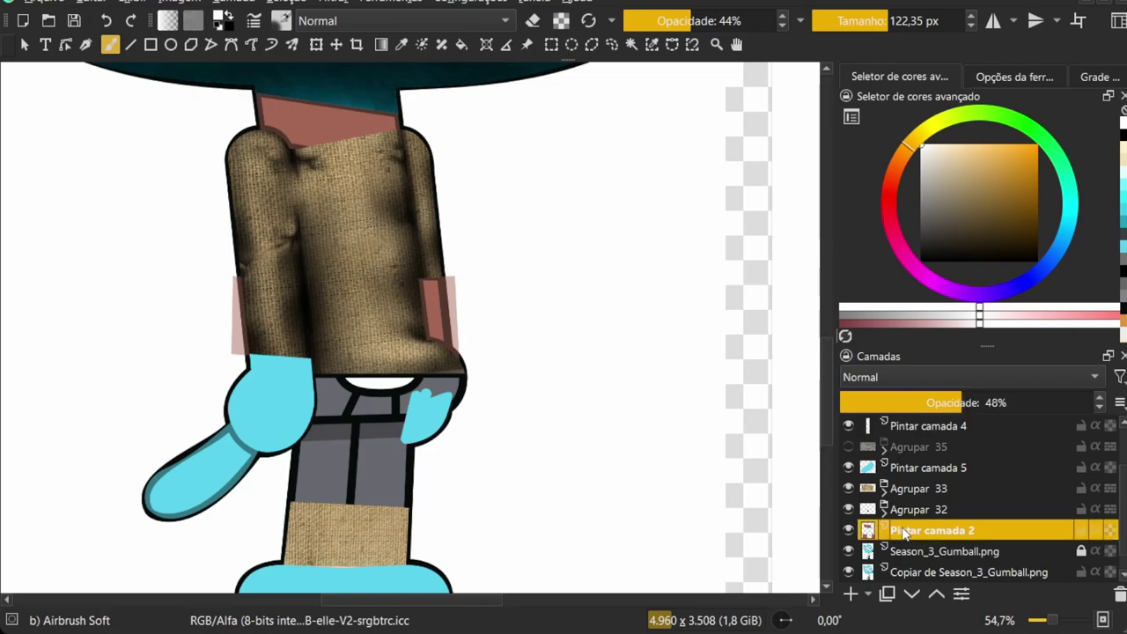
click(612, 44)
drag(246, 264, 237, 360)
key(Delete)
Expand the Agrupar 32 group and select the Pintar camada 34 layer
scroll(922, 464, up, 1)
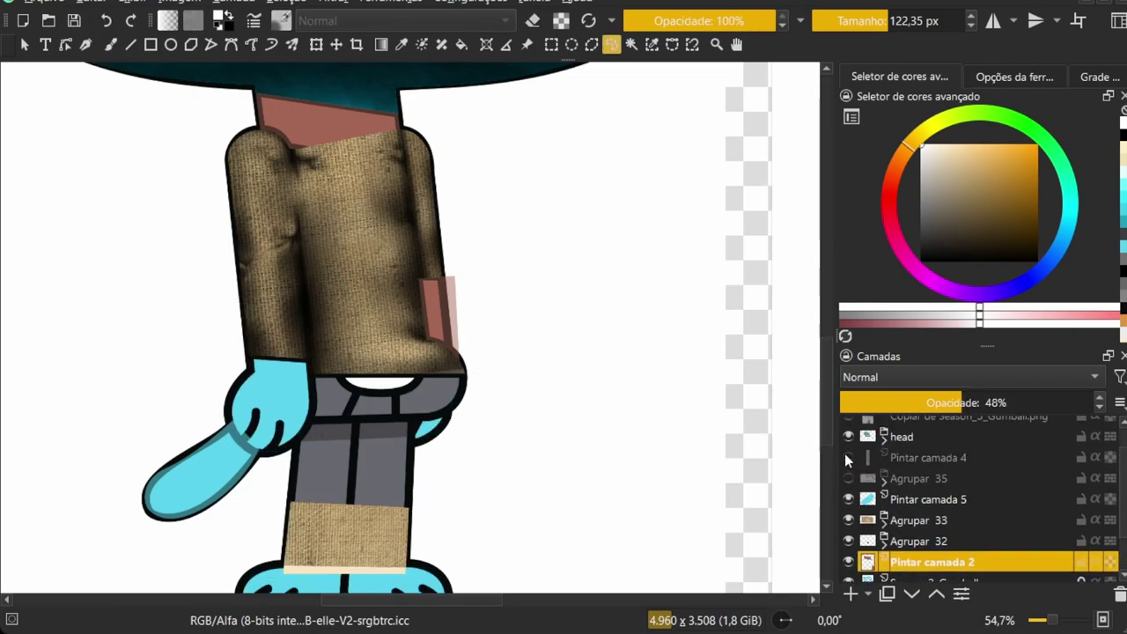
click(918, 541)
scroll(921, 492, down, 2)
click(883, 490)
click(993, 525)
Paste the removed cuff strip as a Color-blended layer and pick a new paint colour
key(ctrl+v)
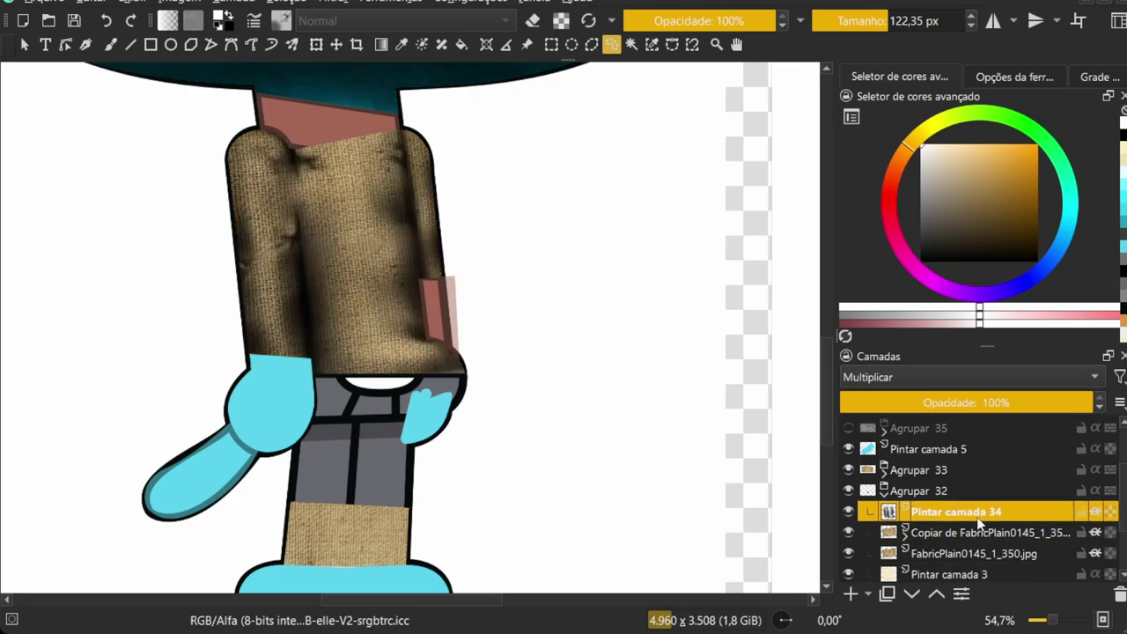
key(b)
scroll(281, 338, up, 3)
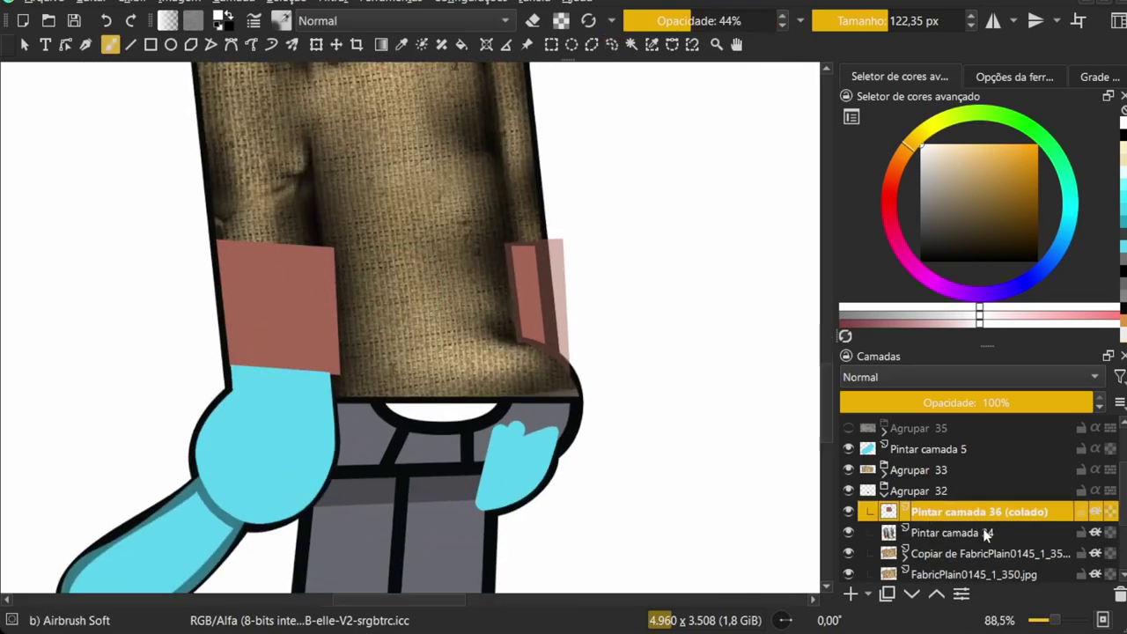
key(alt+shift+c)
click(972, 184)
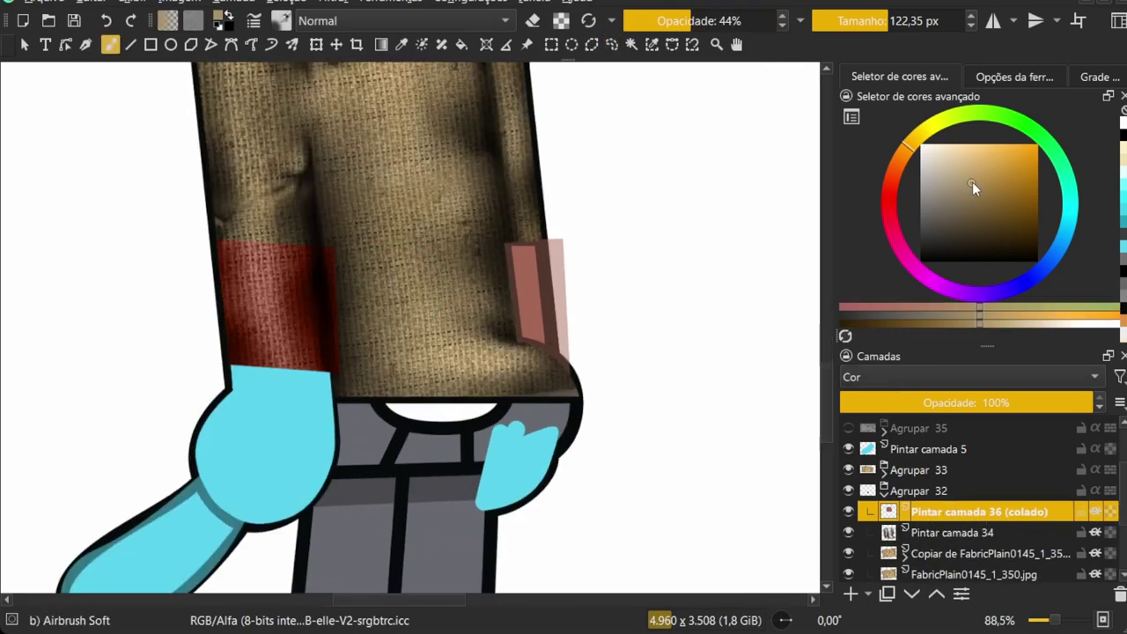
drag(931, 523, 931, 540)
click(997, 148)
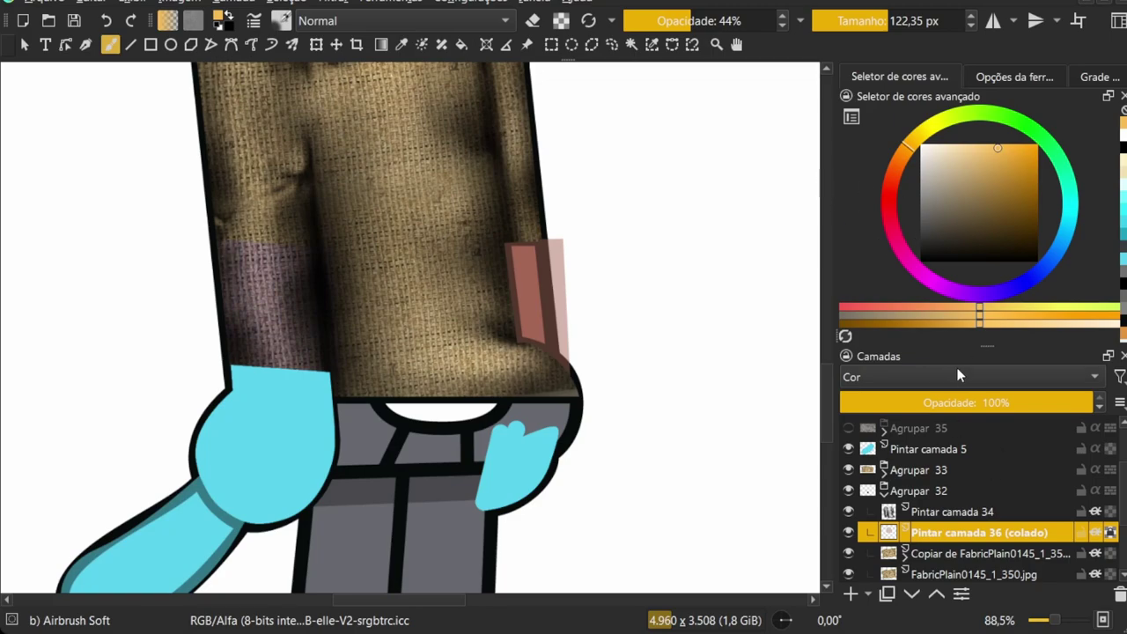
Place the pasted cuff layer above Pintar camada 34 and group it with the fabric copy
scroll(411, 397, down, 2)
scroll(410, 397, down, 2)
scroll(410, 397, up, 2)
drag(933, 532, 896, 522)
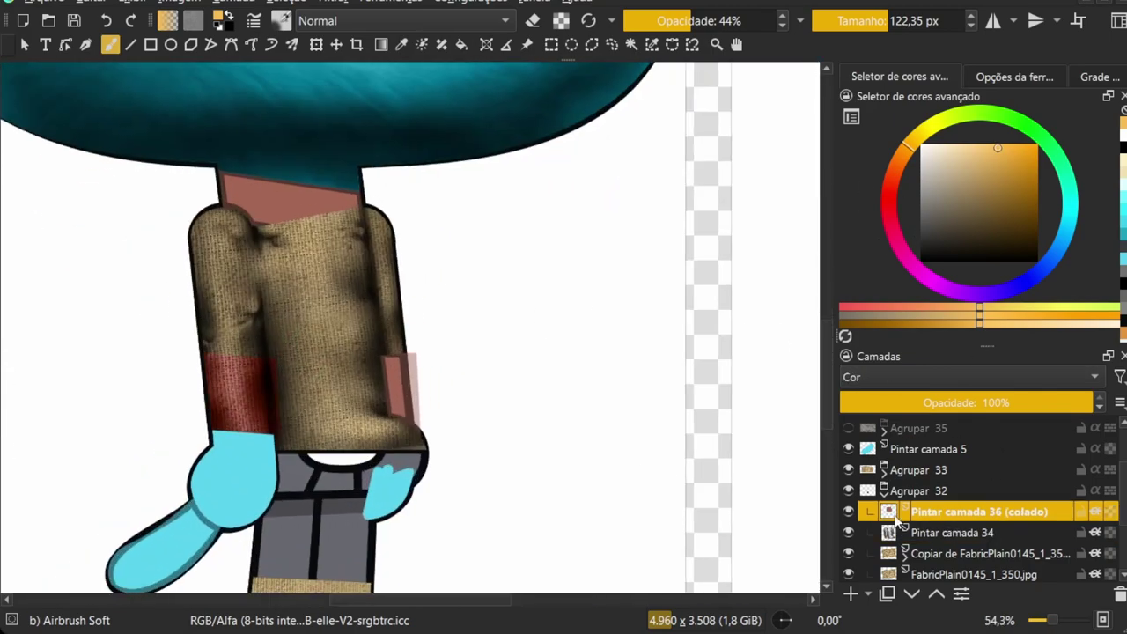
scroll(234, 402, up, 2)
scroll(234, 402, up, 1)
shift+click(986, 467)
key(ctrl+g)
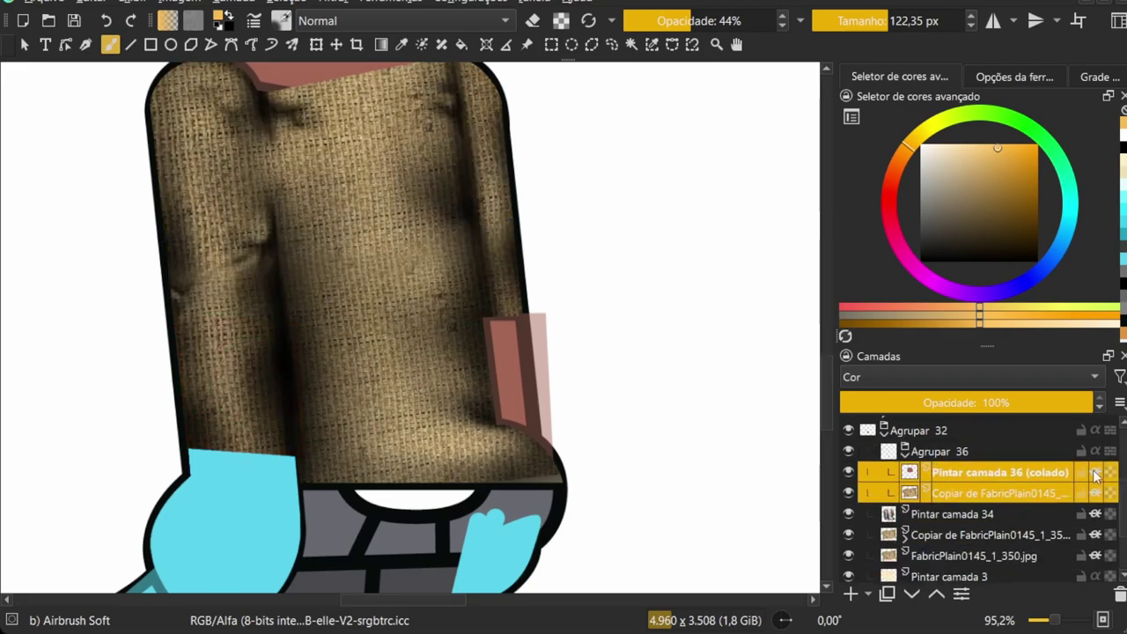
Position the burlap texture over the left cuff, duplicate the pink layer, and add an empty paint layer
click(1094, 485)
key(t)
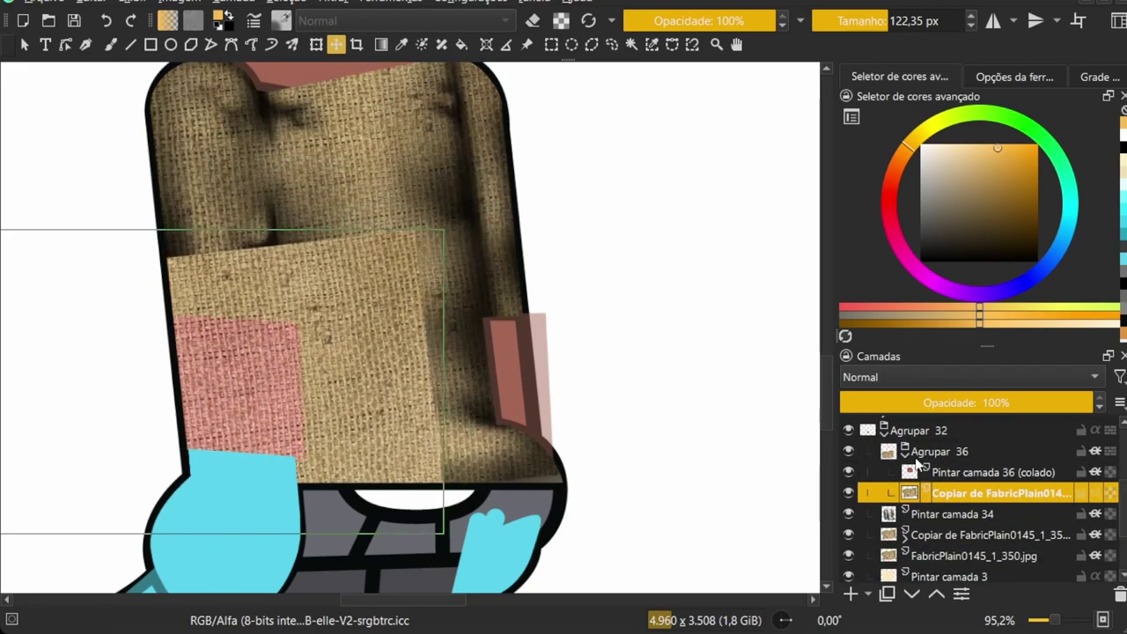
drag(1012, 493, 1017, 475)
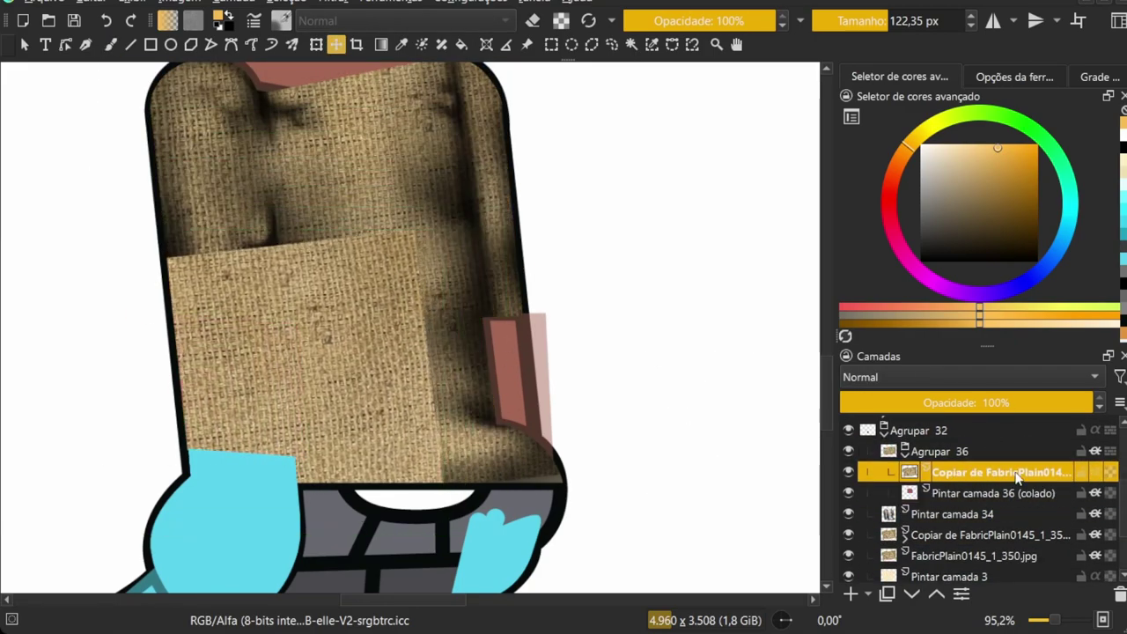
click(968, 499)
key(ctrl+j)
click(933, 493)
key(Insert)
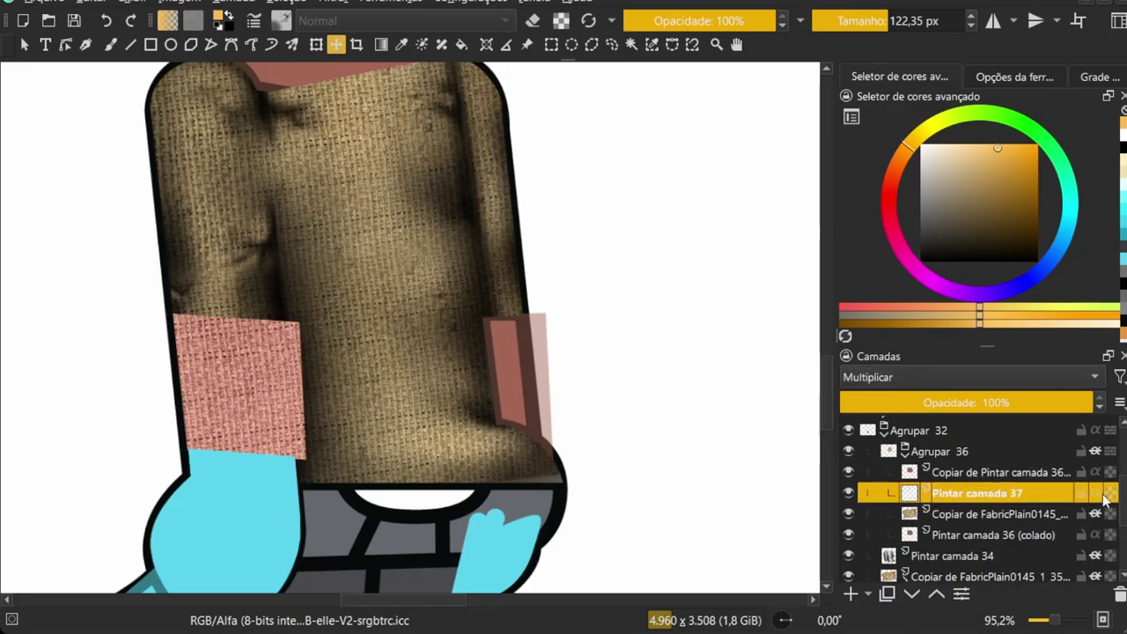
Set a black soft airbrush on the Pintar camada 37 layer
key(b)
scroll(176, 347, up, 3)
key(d)
scroll(176, 347, down, 5)
scroll(176, 347, up, 4)
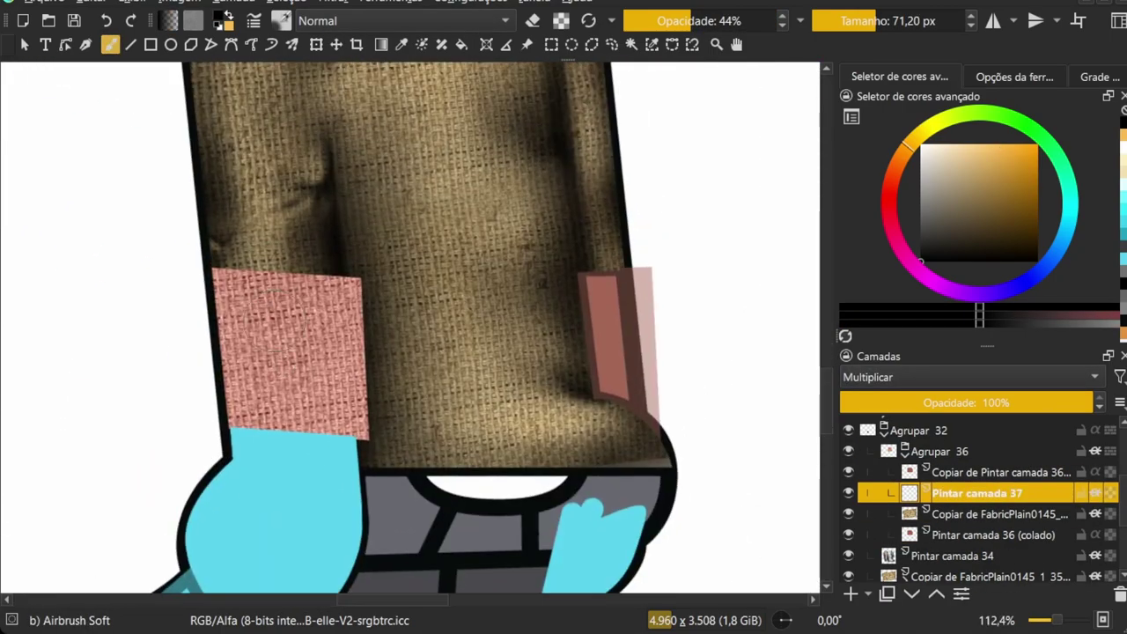
click(851, 448)
Paint dark vertical rib folds across the pink cuff, partly at 31% opacity
click(977, 481)
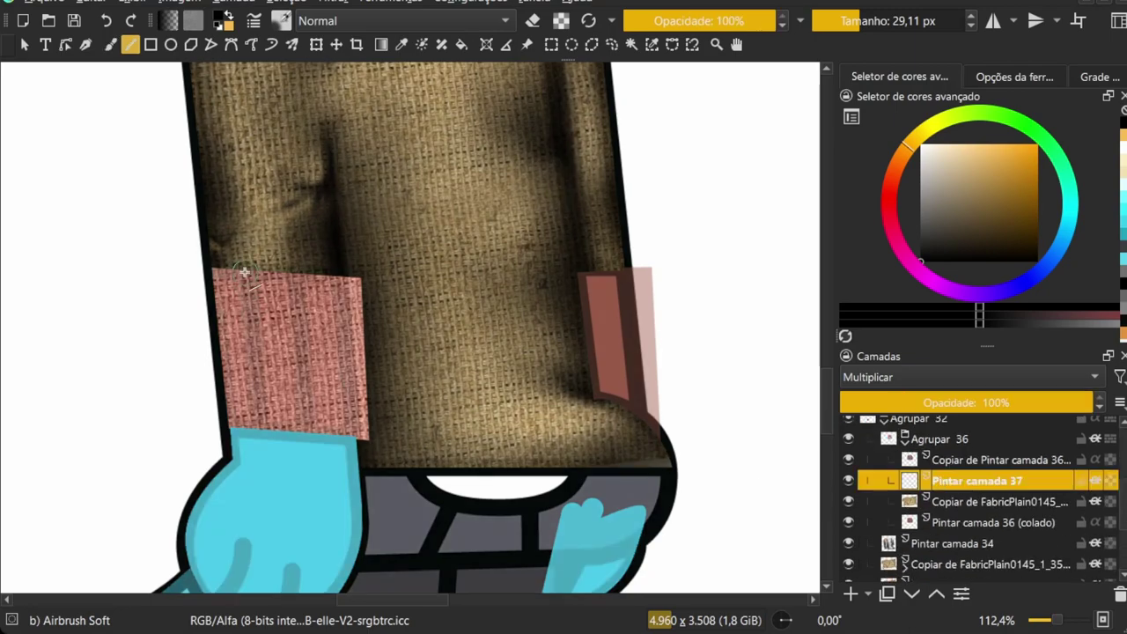
key(v)
drag(248, 261, 257, 438)
drag(286, 264, 290, 440)
drag(348, 256, 352, 440)
key(b)
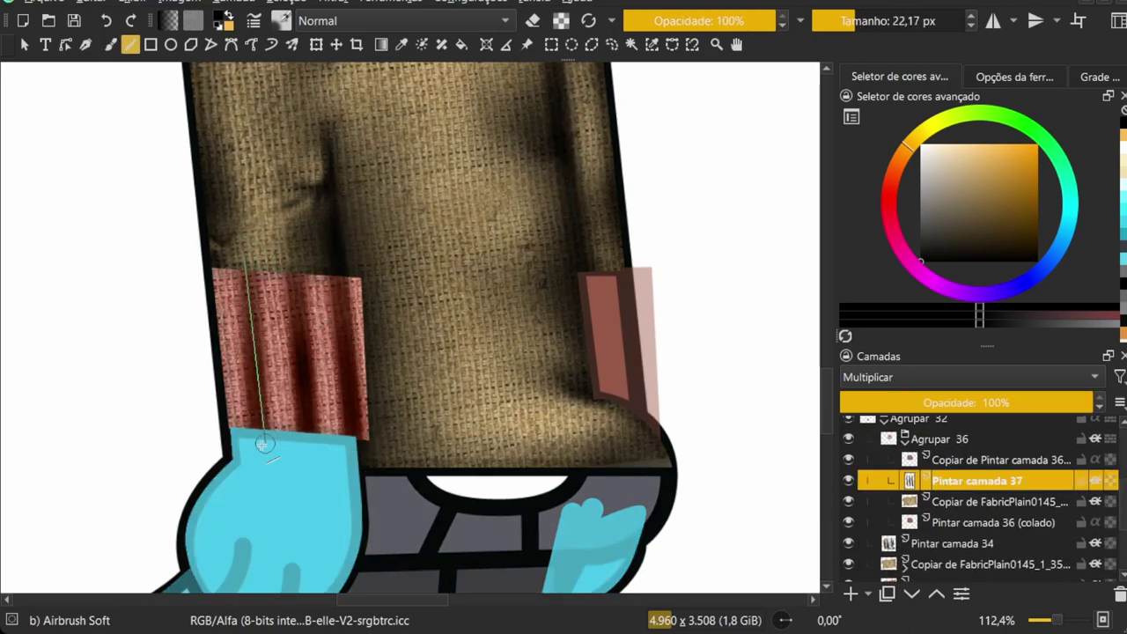
key(ctrl+z)
key(ctrl+z)
key(ctrl+z)
drag(347, 277, 350, 436)
mouse_move(301, 275)
mouse_down()
mouse_move(304, 431)
mouse_move(299, 352)
mouse_up()
key(o)
key(o)
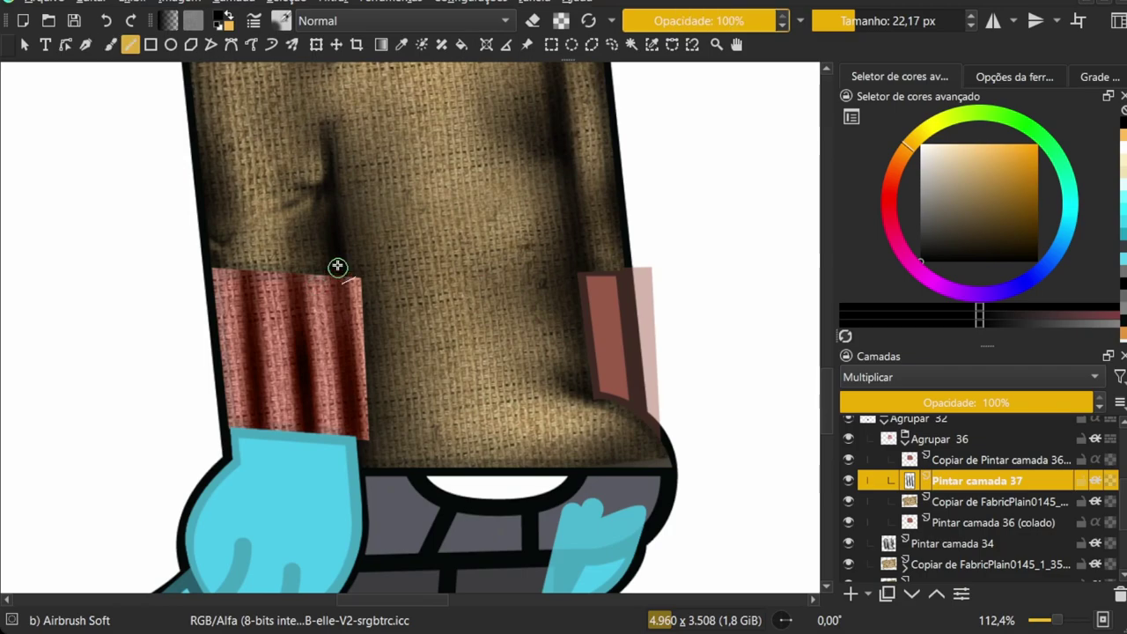
drag(341, 259, 343, 401)
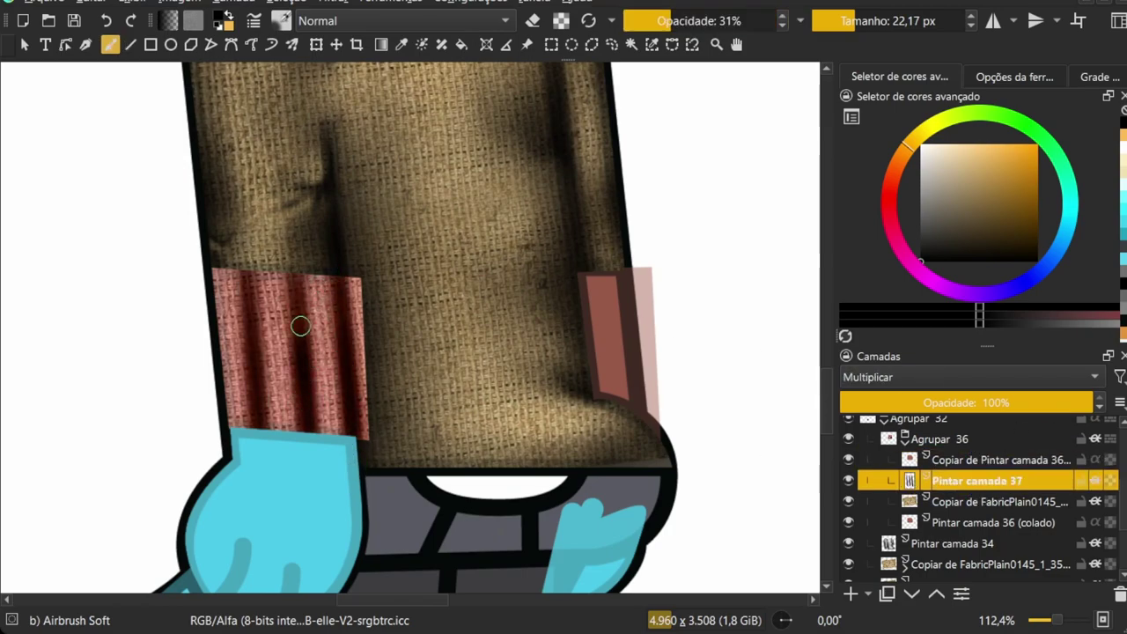
Draw a straight hard-brush edge along the cuff's right side
scroll(295, 326, up, 2)
key(d)
key(bracketright)
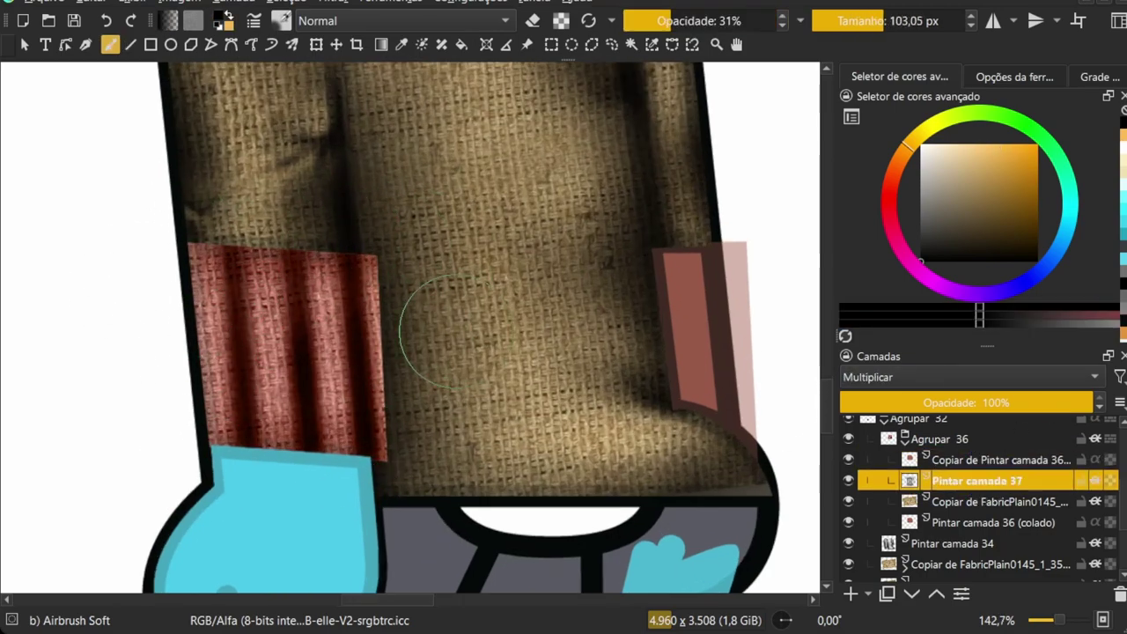
key(Page_Down)
key(Page_Down)
key(slash)
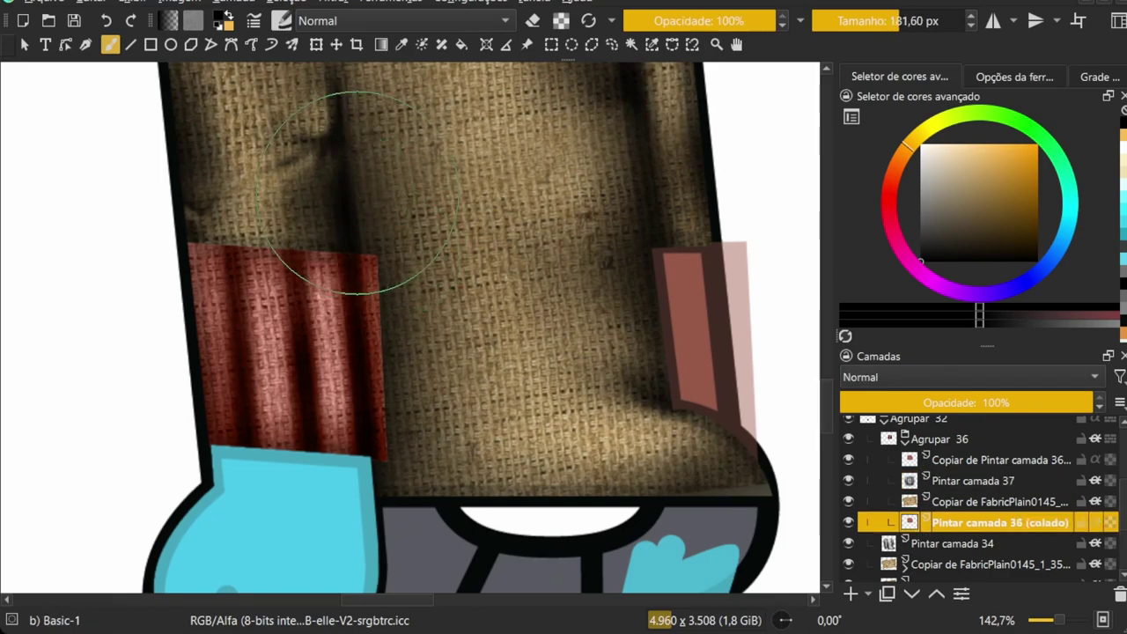
key(v)
drag(371, 239, 410, 469)
Erase a straight strip and refine the cuff's right edge into a vertical pink band
key(ctrl+j)
click(848, 543)
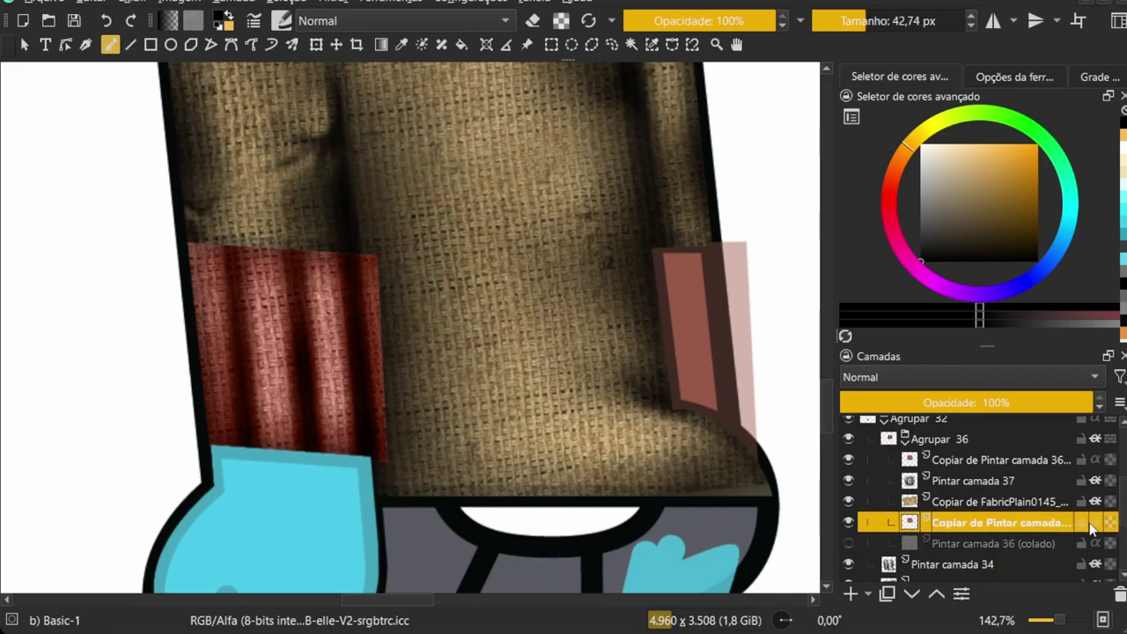
key(e)
drag(372, 234, 413, 495)
key(b)
key(ctrl+e)
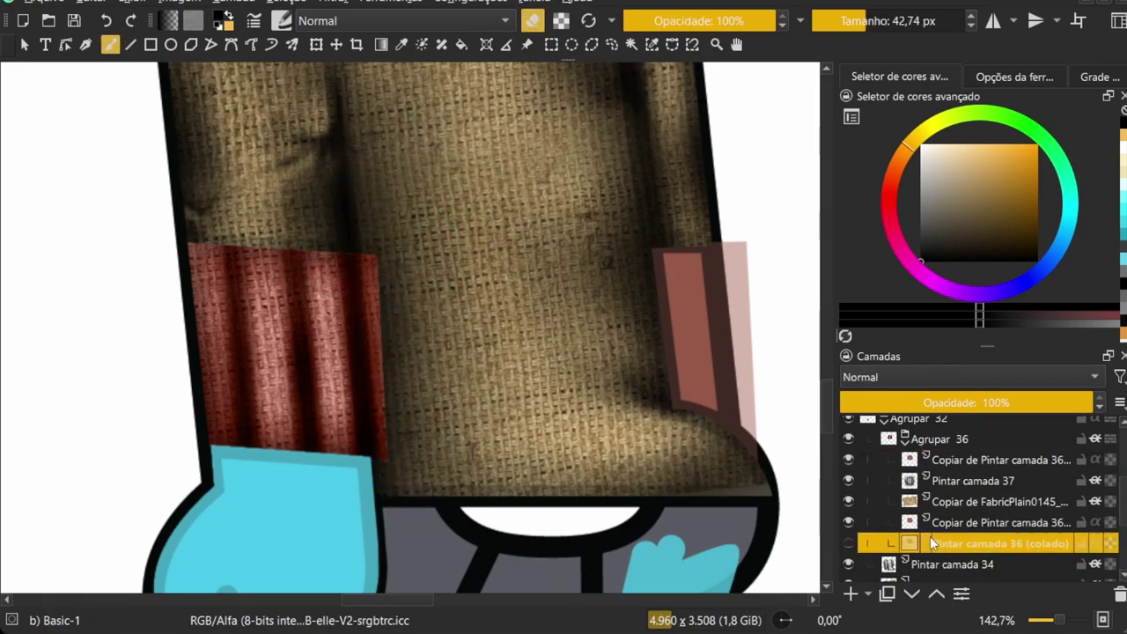
drag(384, 240, 397, 463)
drag(379, 249, 397, 443)
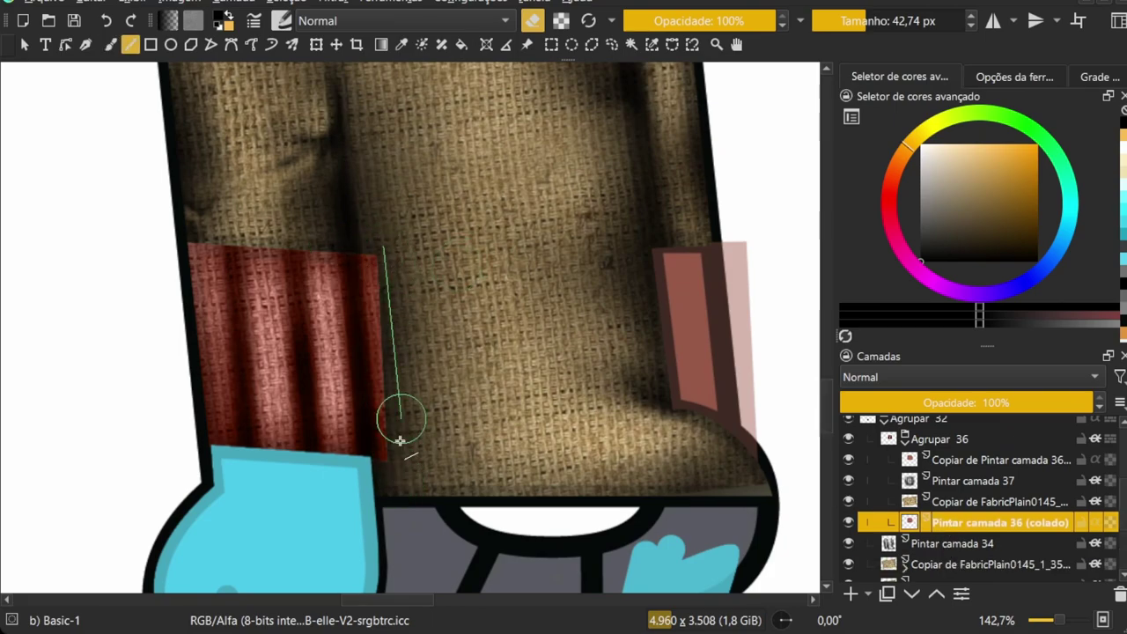
Shade the bottom of the ribbed cuff with a near-black dark red
key(Page_Up)
key(Page_Up)
key(slash)
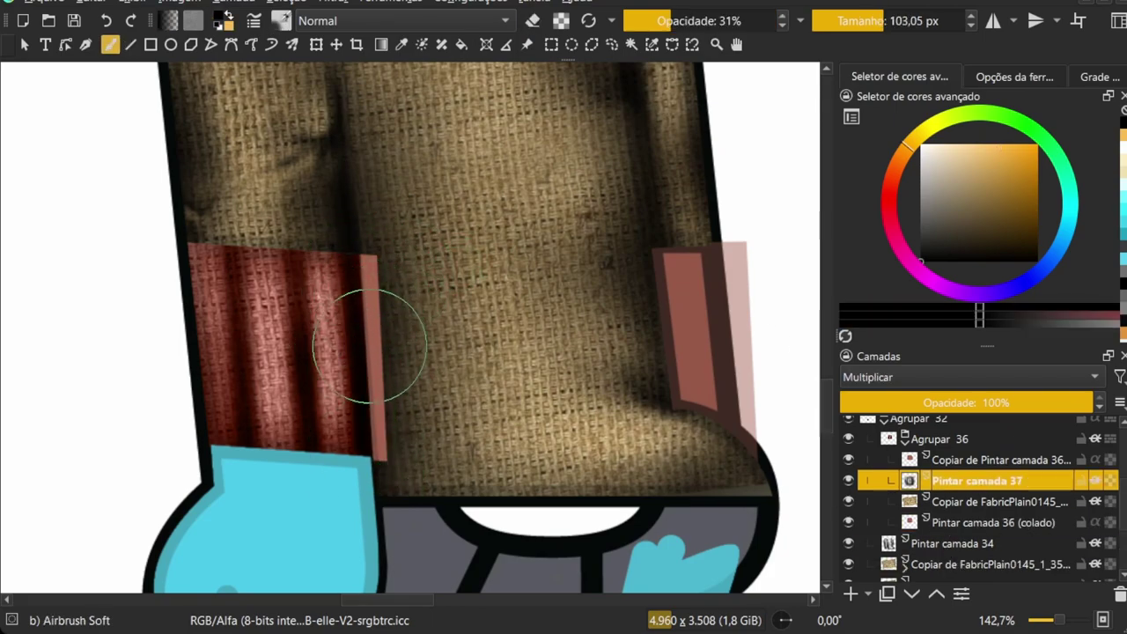
drag(319, 361, 320, 417)
ctrl+click(320, 417)
drag(283, 333, 304, 333)
ctrl+click(284, 333)
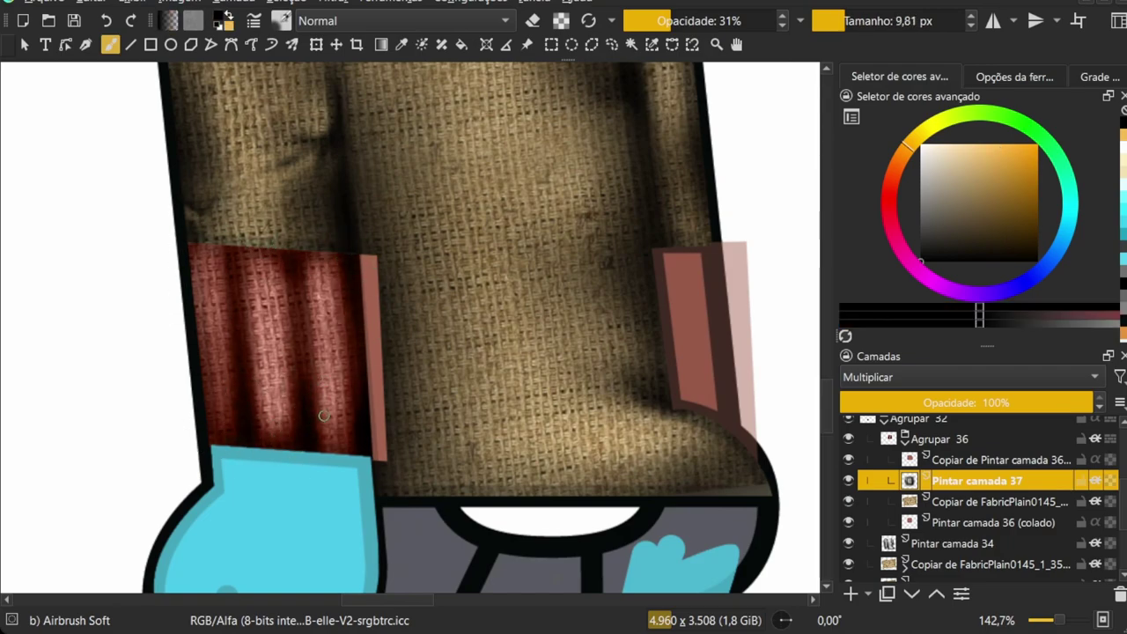
drag(292, 422, 325, 440)
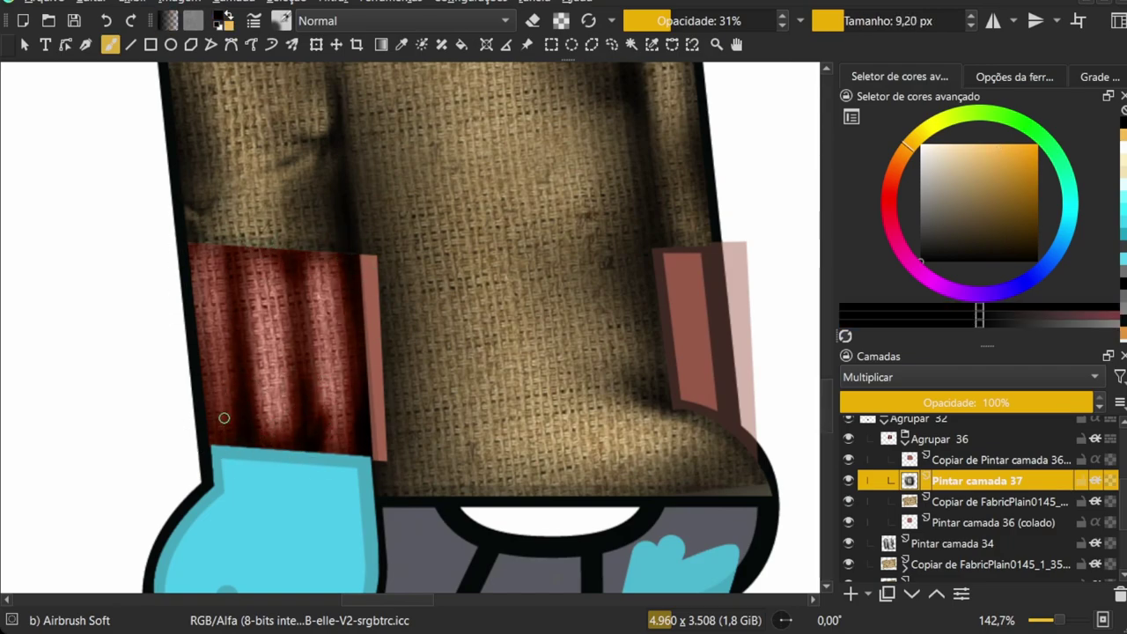
scroll(236, 422, down, 3)
scroll(236, 422, up, 3)
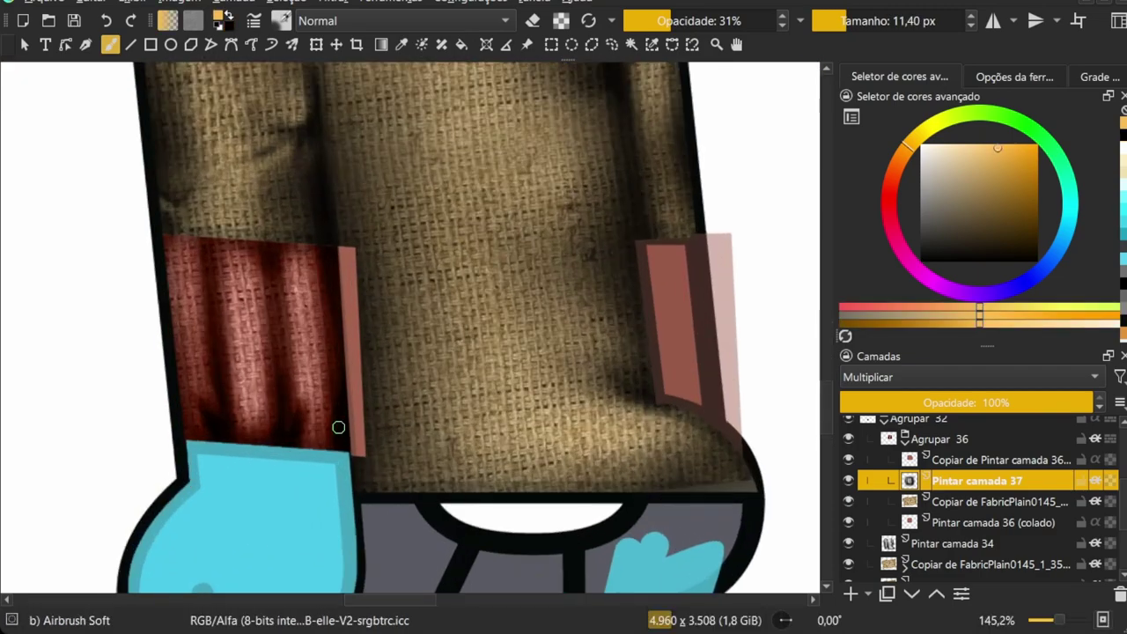
drag(236, 423, 287, 454)
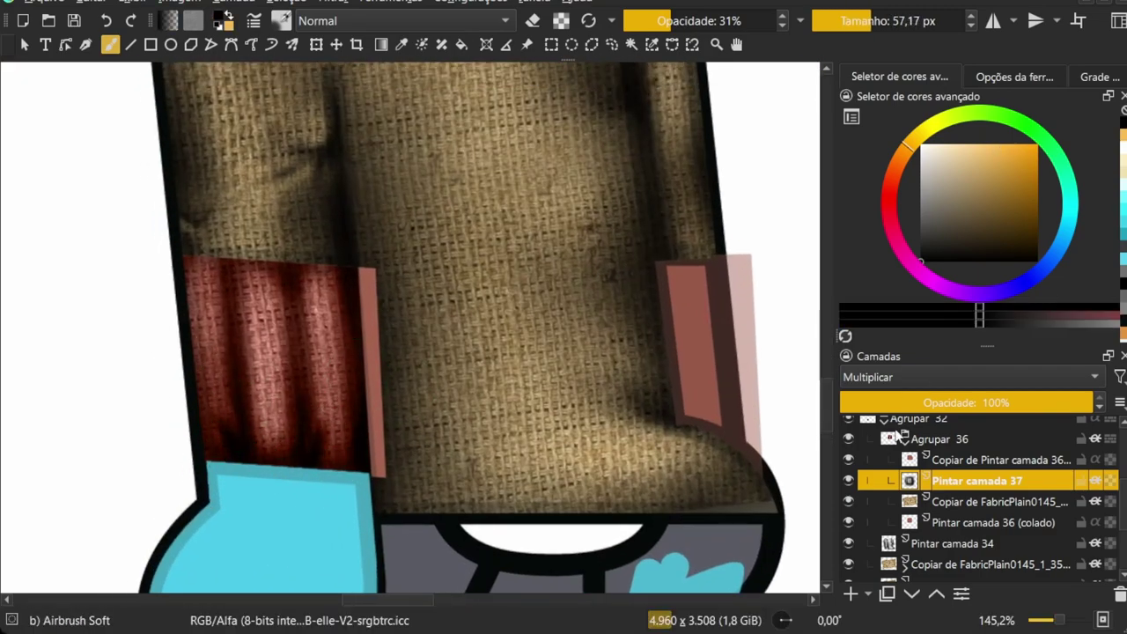
Hide the shirt group and select the shirt's flat base colour layer
scroll(968, 493, up, 3)
click(848, 487)
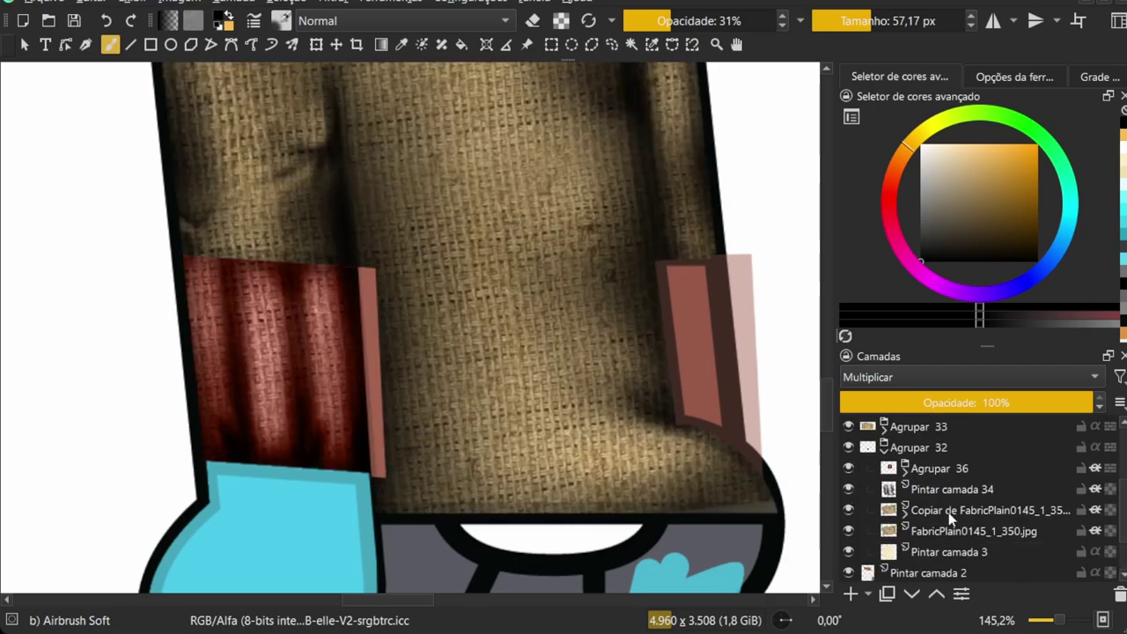
click(951, 489)
scroll(902, 377, down, 1)
scroll(902, 376, up, 1)
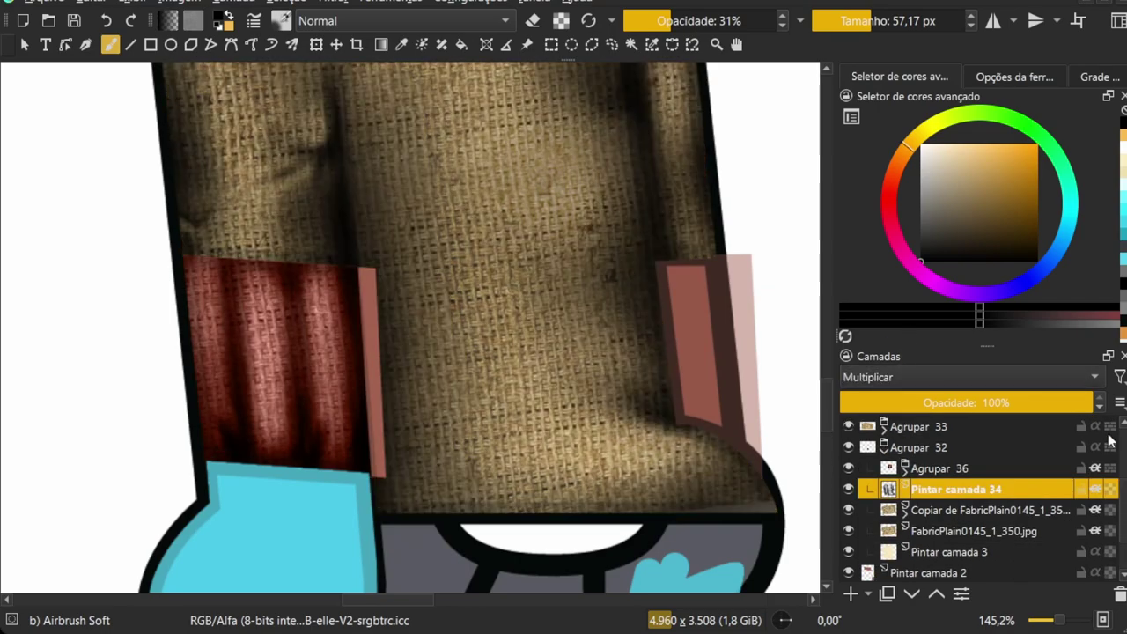
scroll(953, 423, up, 2)
scroll(953, 422, down, 2)
click(951, 551)
Duplicate the shirt base colour layer and add a transparency mask to the cuff colour layer
key(ctrl+j)
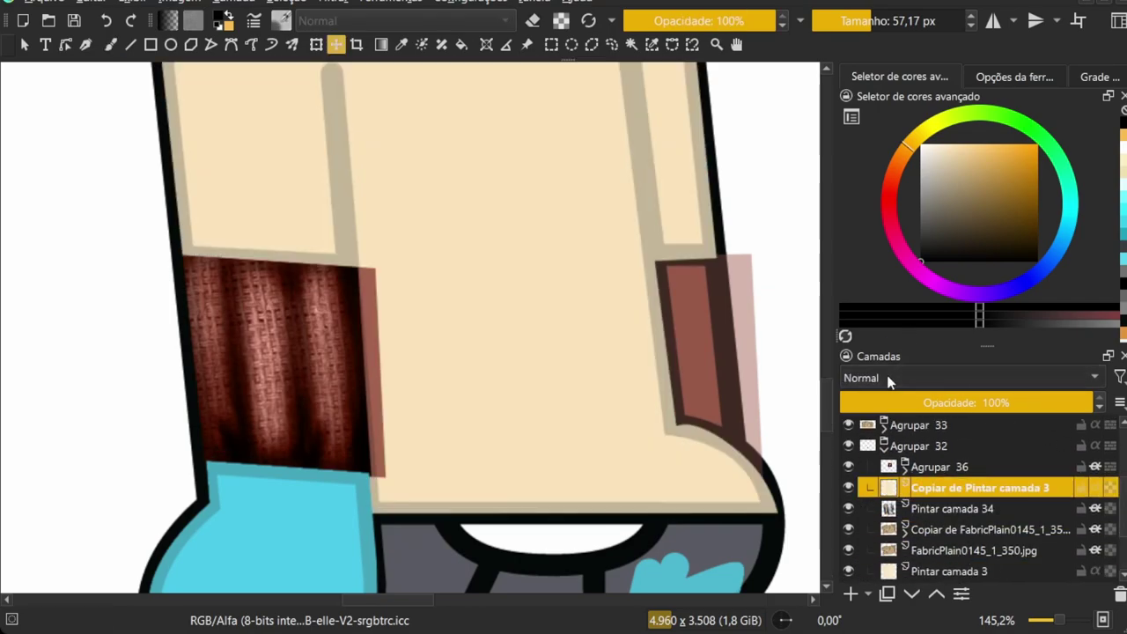
key(t)
scroll(437, 313, down, 4)
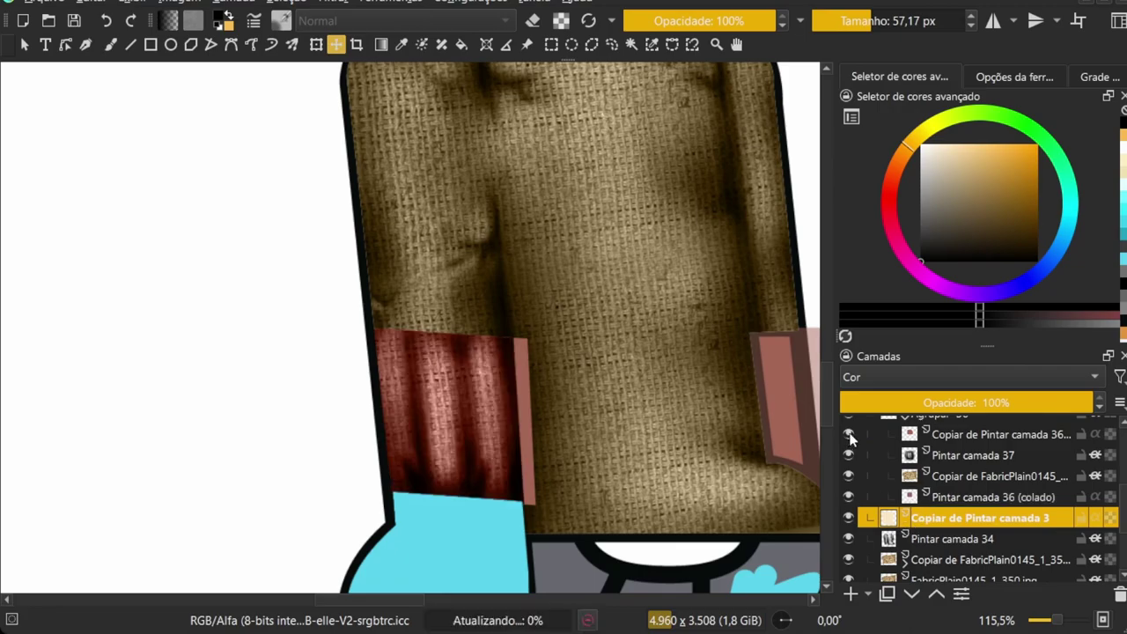
click(871, 434)
key(b)
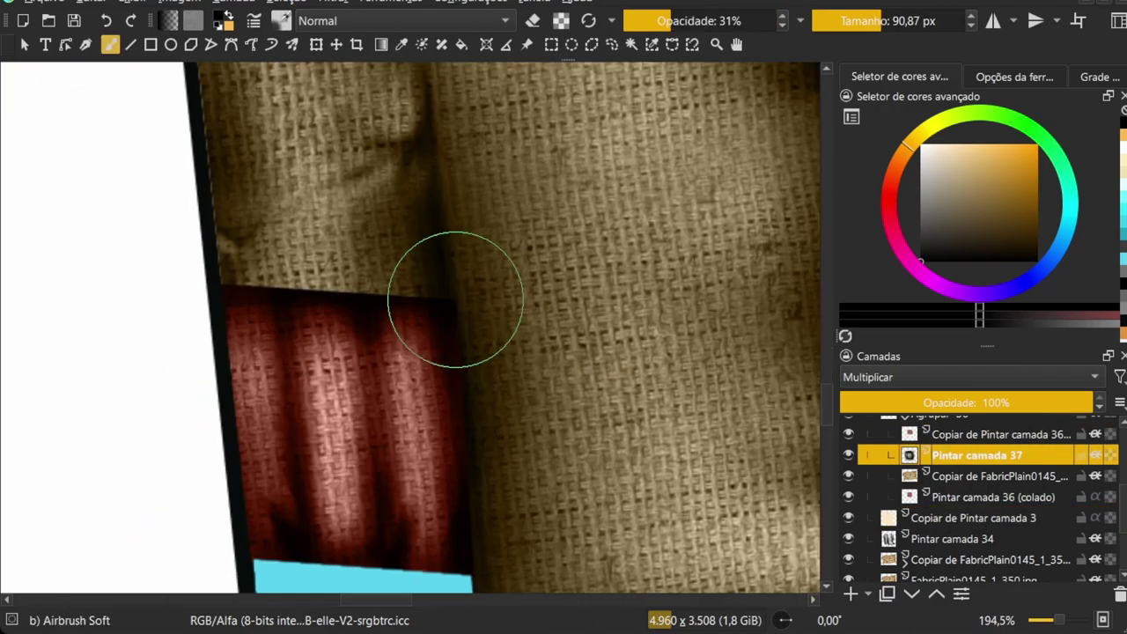
click(993, 496)
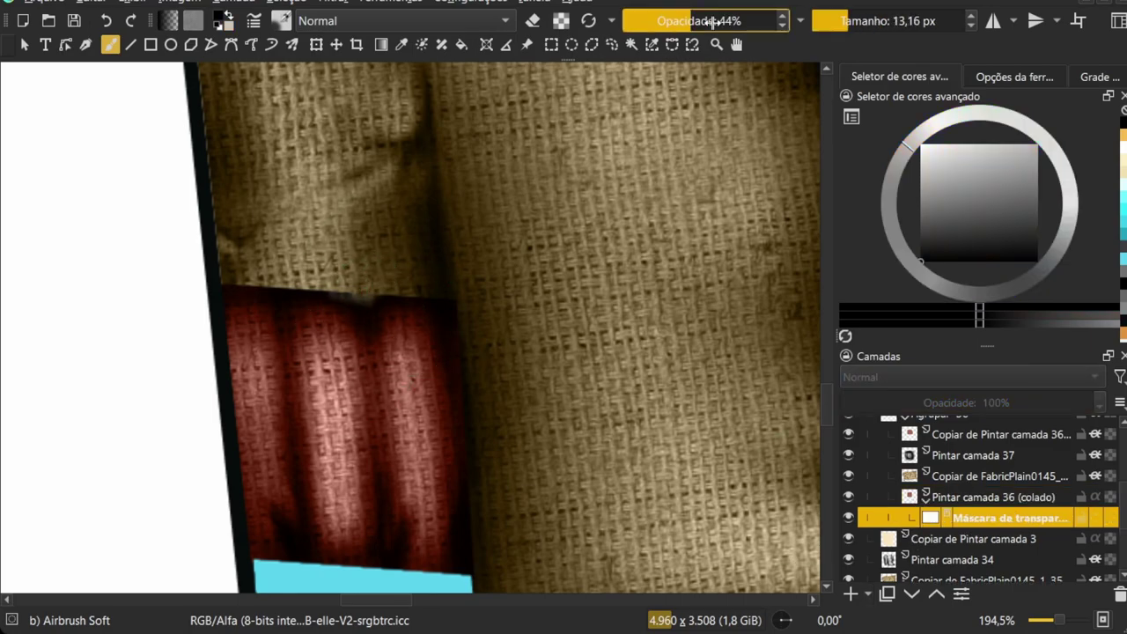
Set the soft airbrush to full opacity and about 27 px
key(e)
scroll(402, 188, up, 5)
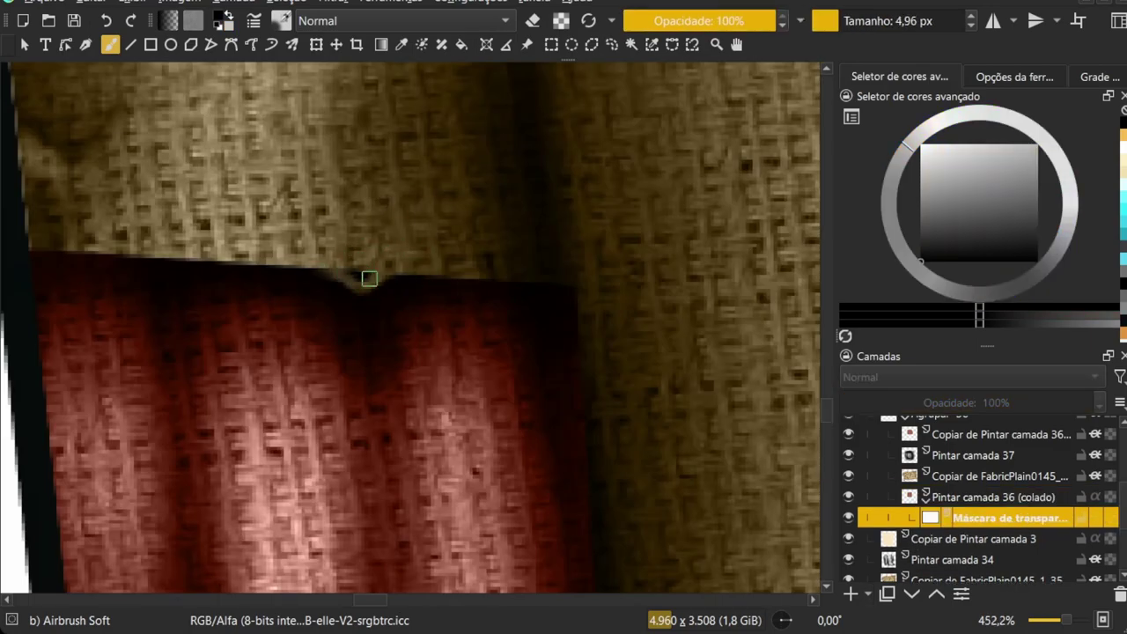
key(])
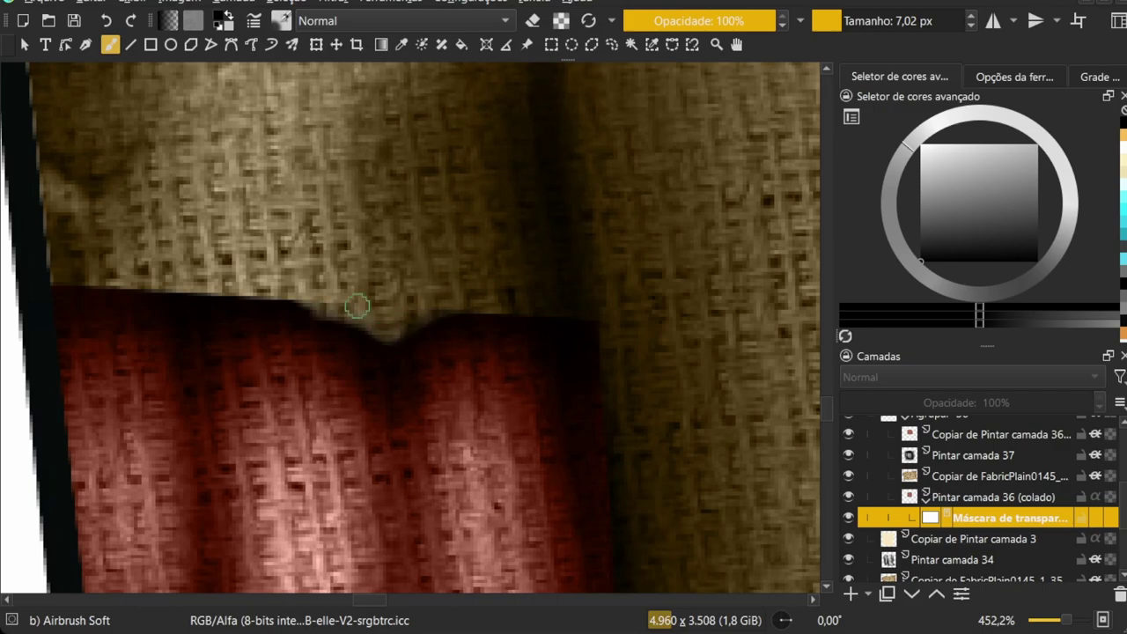
drag(356, 305, 388, 293)
scroll(314, 306, down, 8)
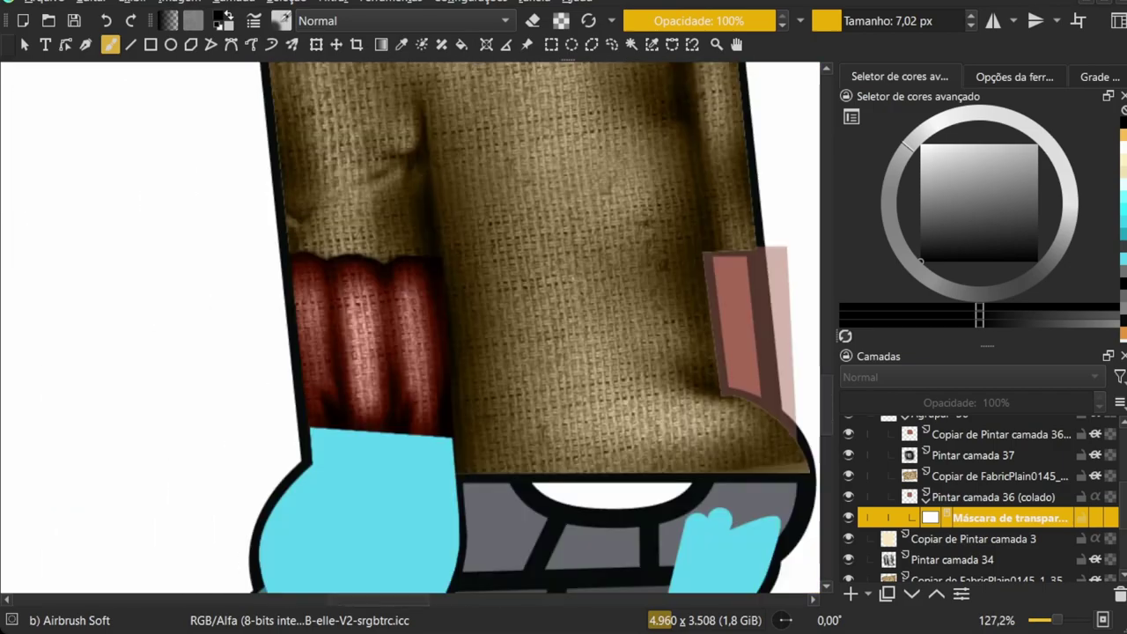
scroll(322, 337, up, 5)
scroll(344, 364, up, 1)
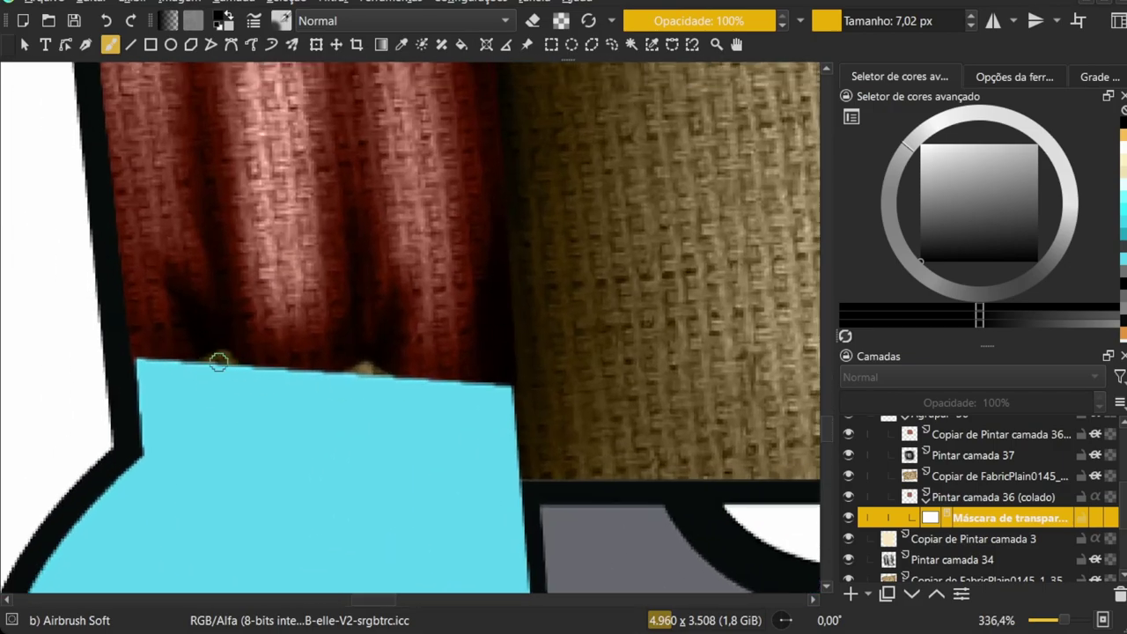
scroll(269, 370, right, 2)
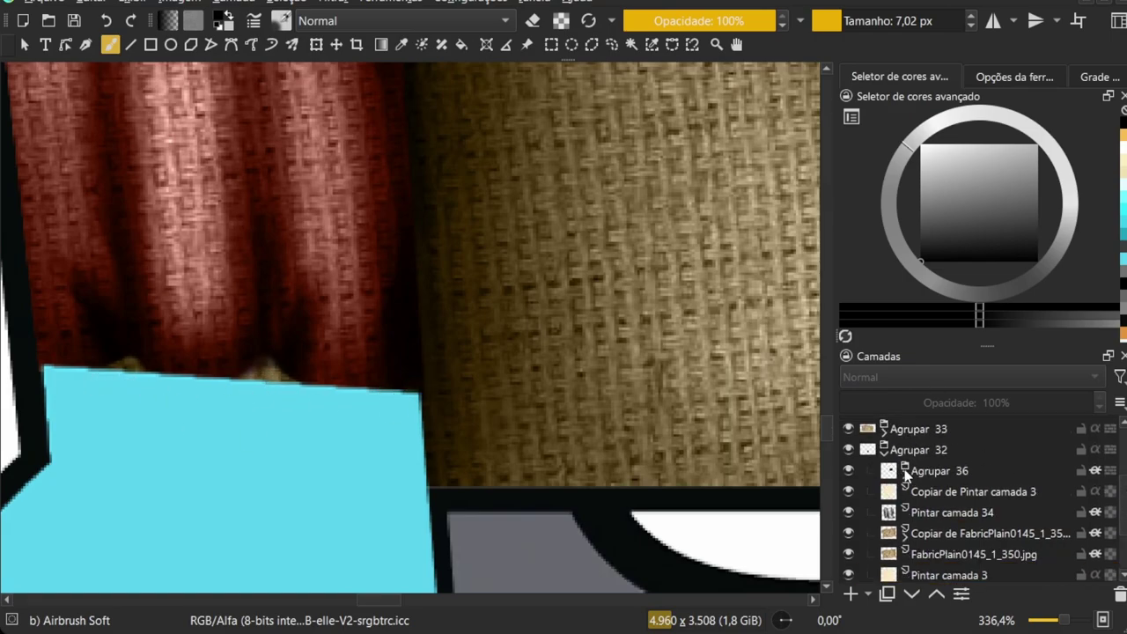
key(Page_Down)
key(Page_Down)
key(Page_Down)
key(e)
shift+drag(109, 379, 329, 378)
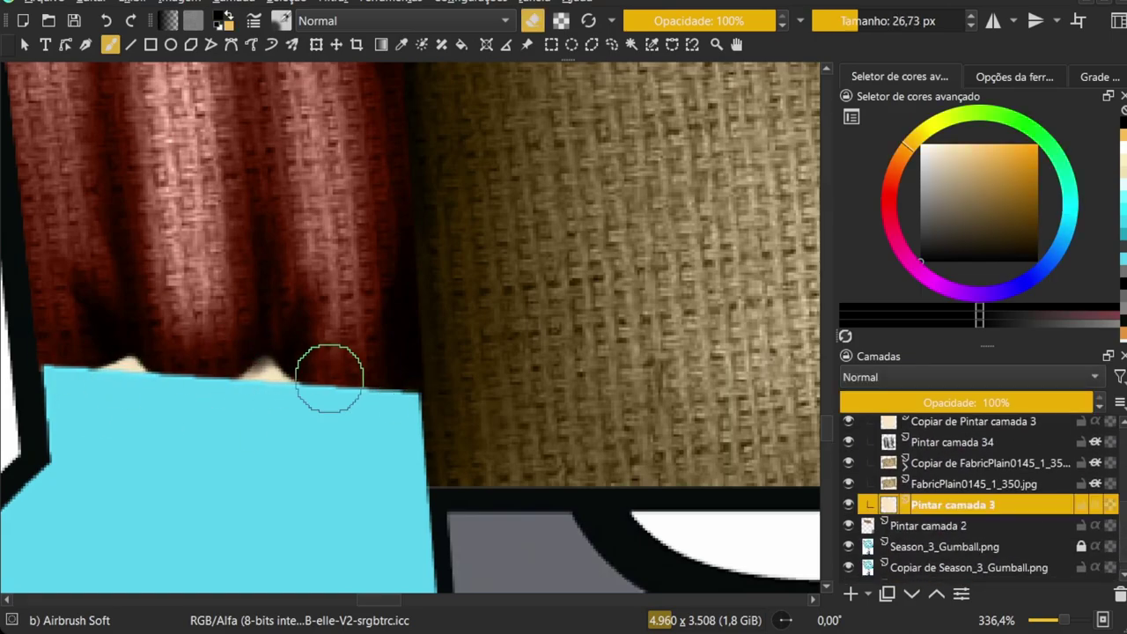
scroll(959, 493, up, 3)
scroll(959, 493, up, 2)
scroll(849, 473, up, 2)
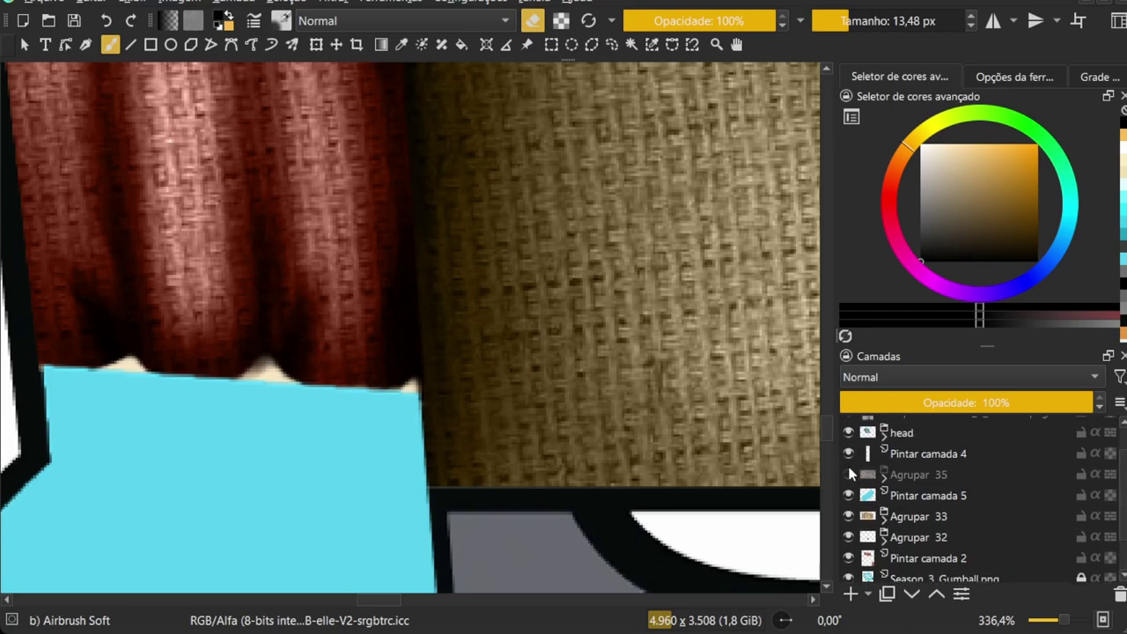
Move Pintar camada 4 into the Agrupar 32 group, above the blue arm
click(850, 456)
key(e)
ctrl+click(391, 432)
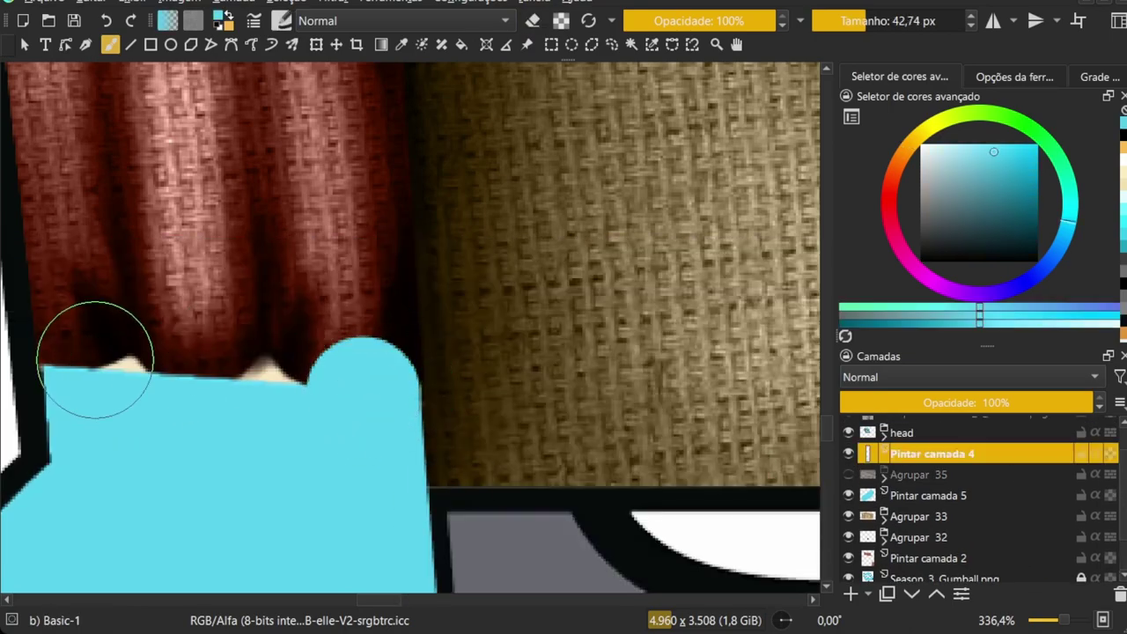
drag(96, 352, 388, 348)
mouse_move(933, 453)
mouse_down()
mouse_move(956, 515)
mouse_move(956, 492)
mouse_up()
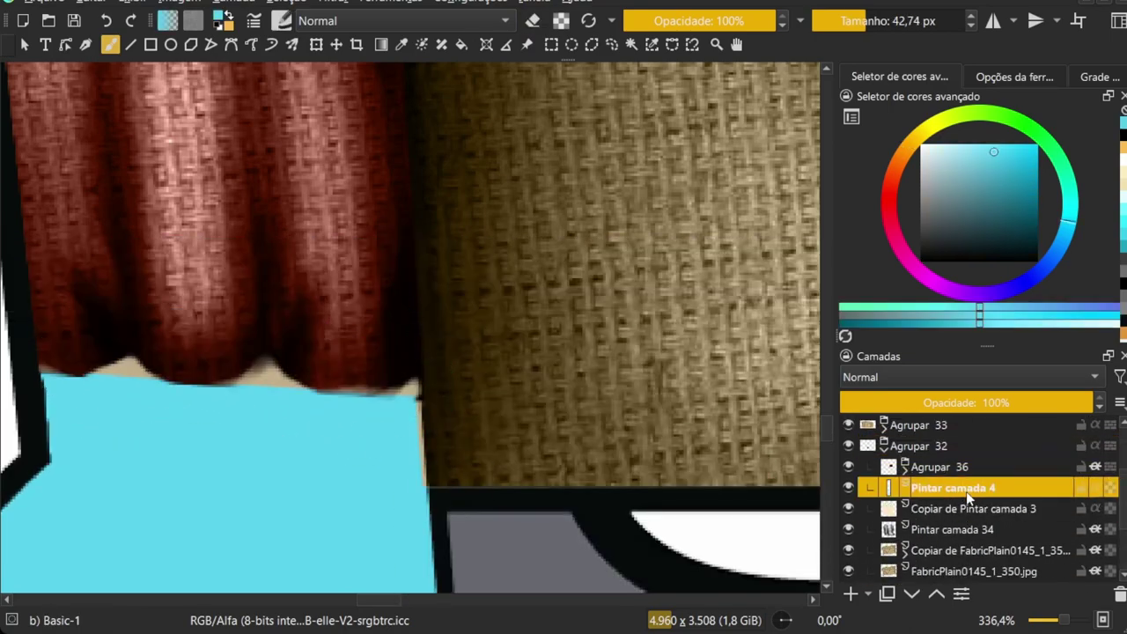
Paint on the cuff texture's transparency mask to shape its scalloped bottom edge
click(1003, 511)
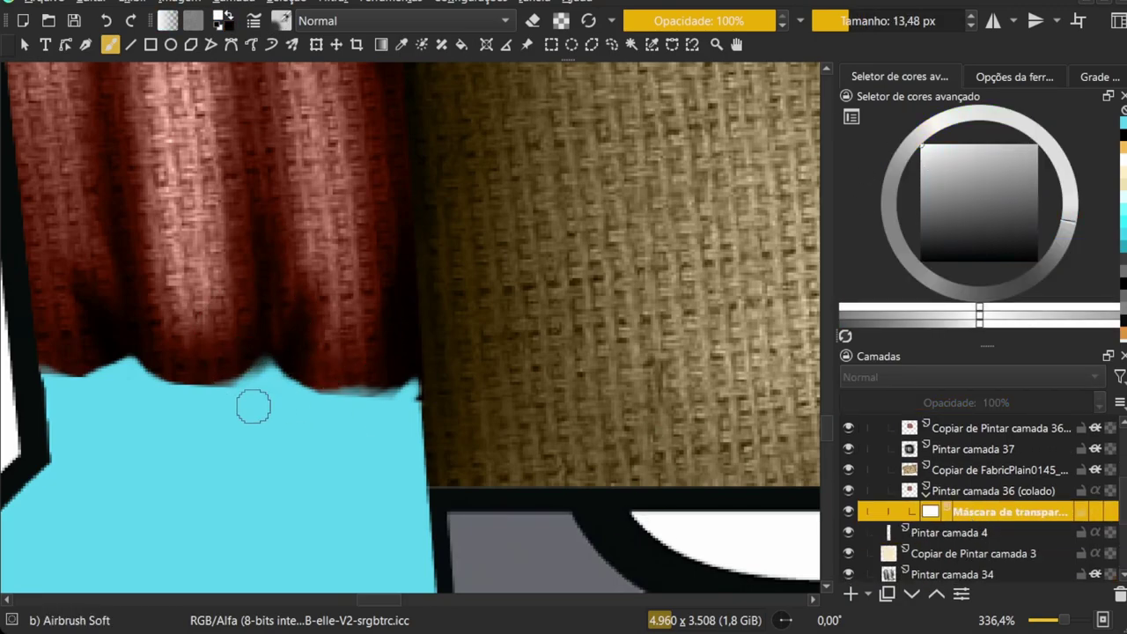
key(x)
key(bracketleft)
key(bracketleft)
key(bracketleft)
key(x)
drag(365, 373, 306, 369)
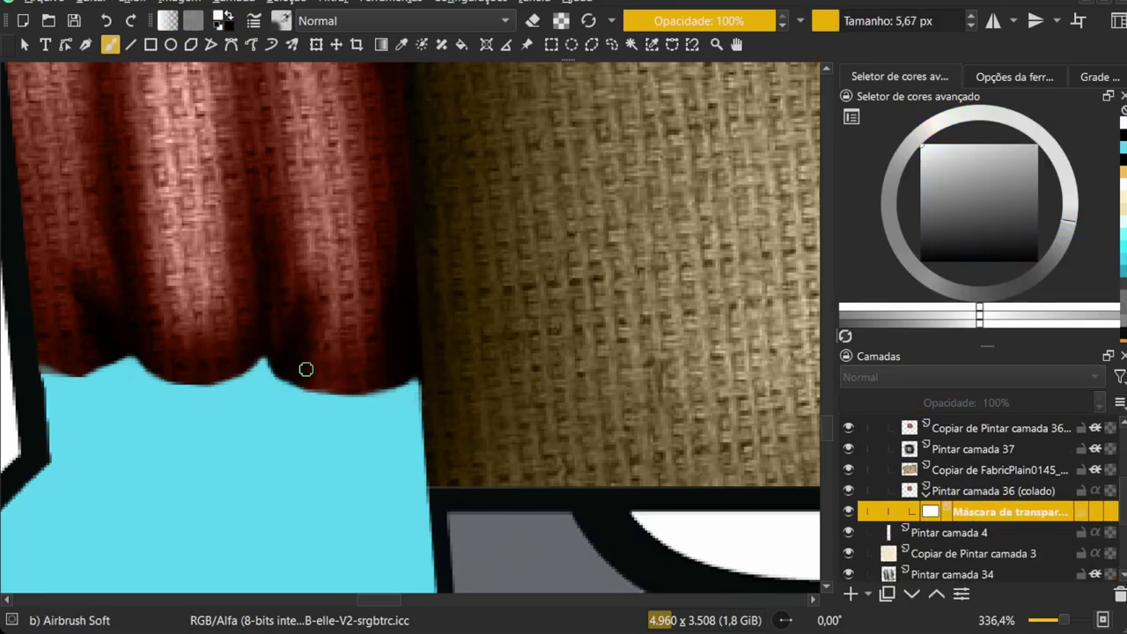
Place the red ribbed cuff copy over the right sleeve
key(x)
scroll(35, 367, down, 5)
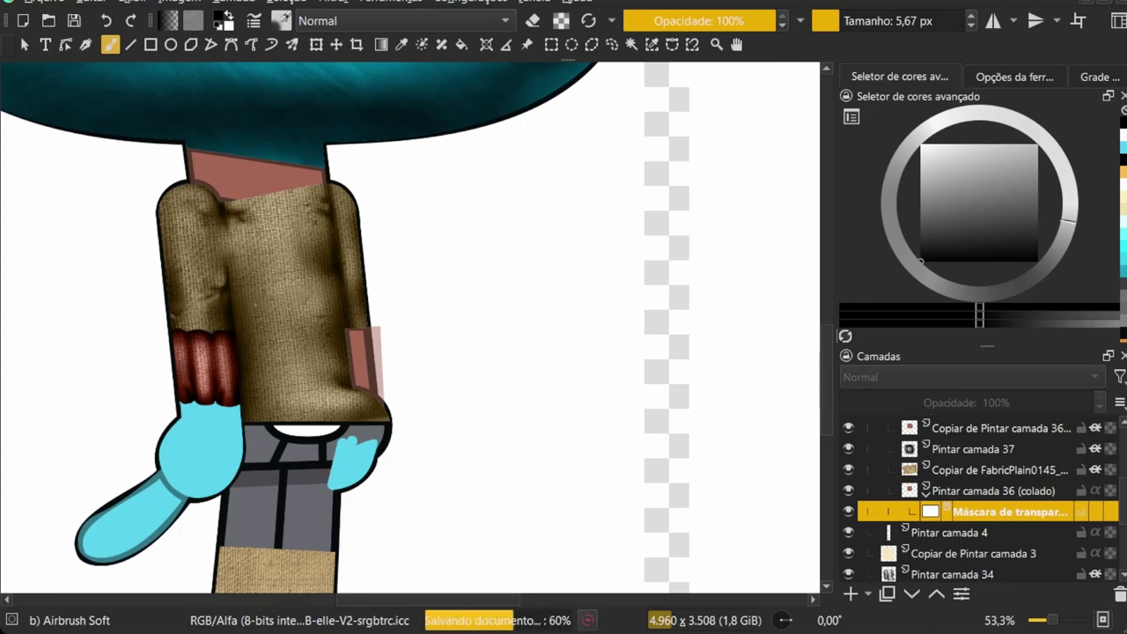
scroll(396, 352, up, 2)
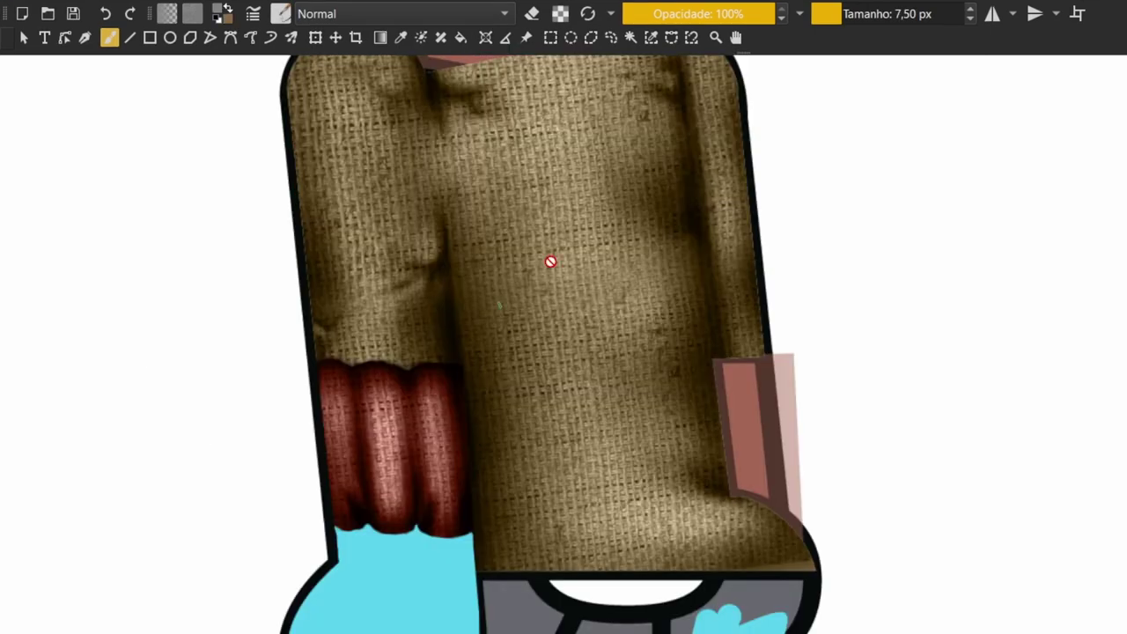
scroll(550, 262, down, 2)
key(t)
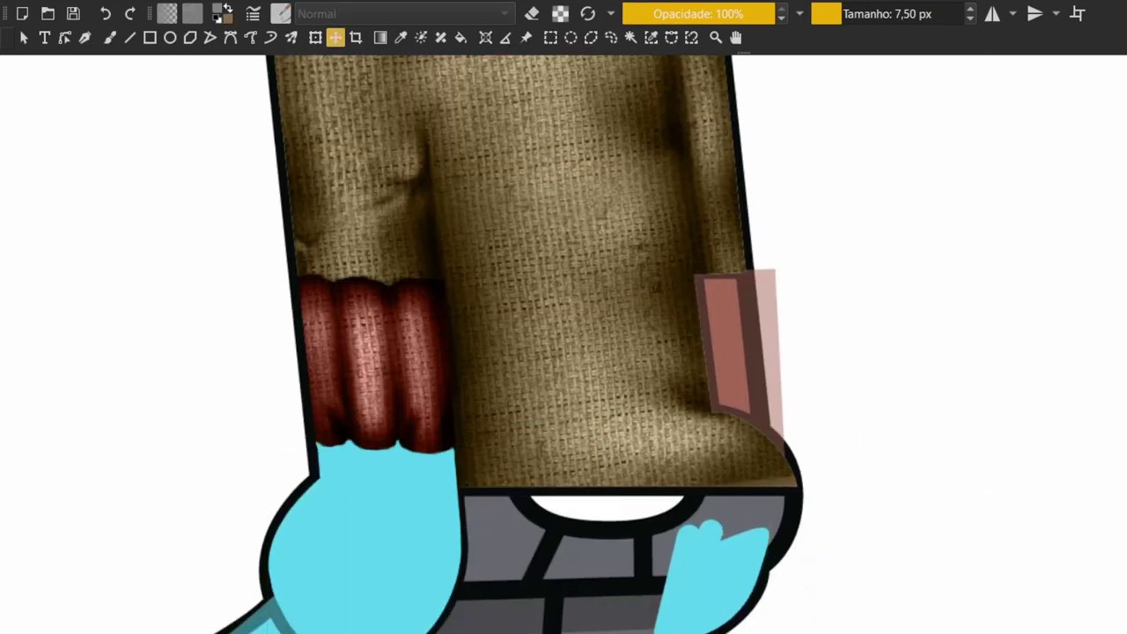
drag(835, 443, 838, 444)
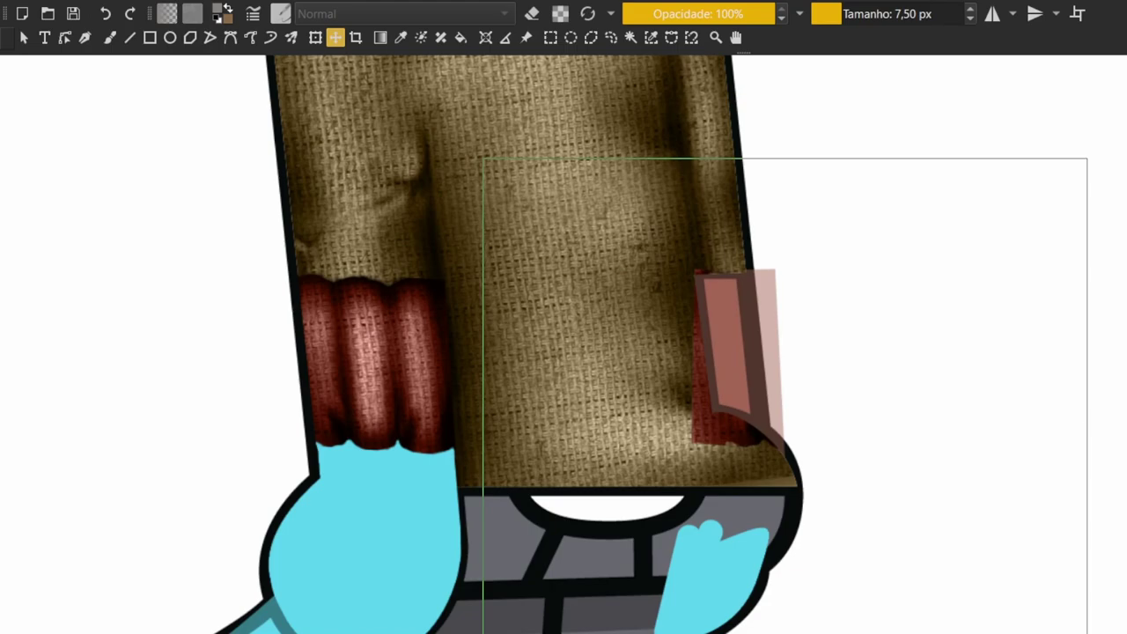
drag(775, 361, 787, 382)
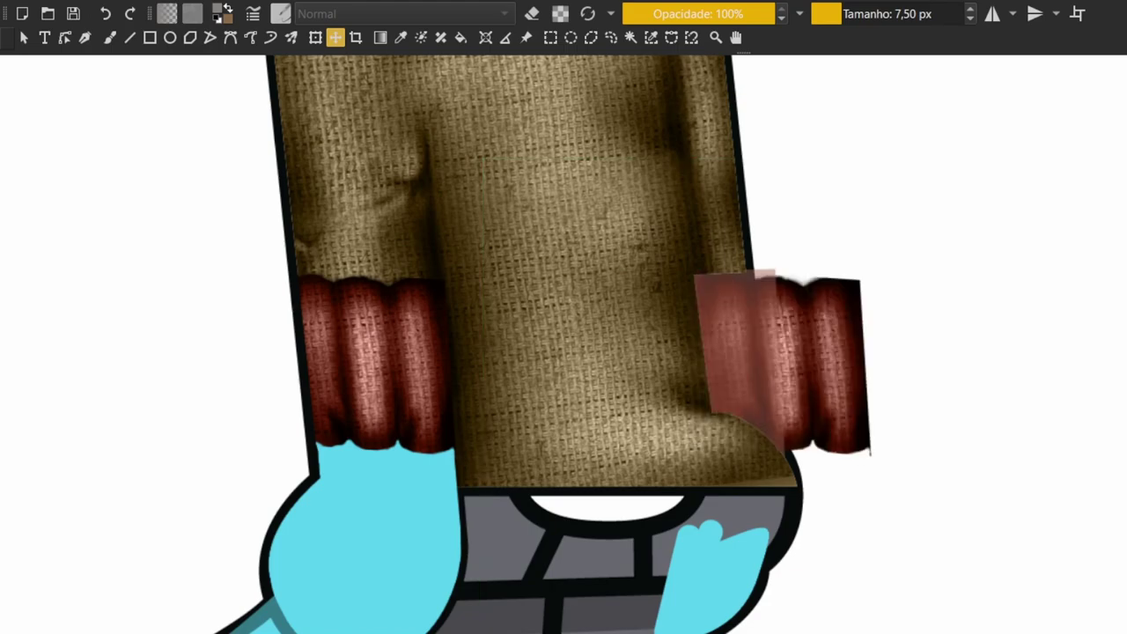
key(ctrl+z)
key(ctrl+z)
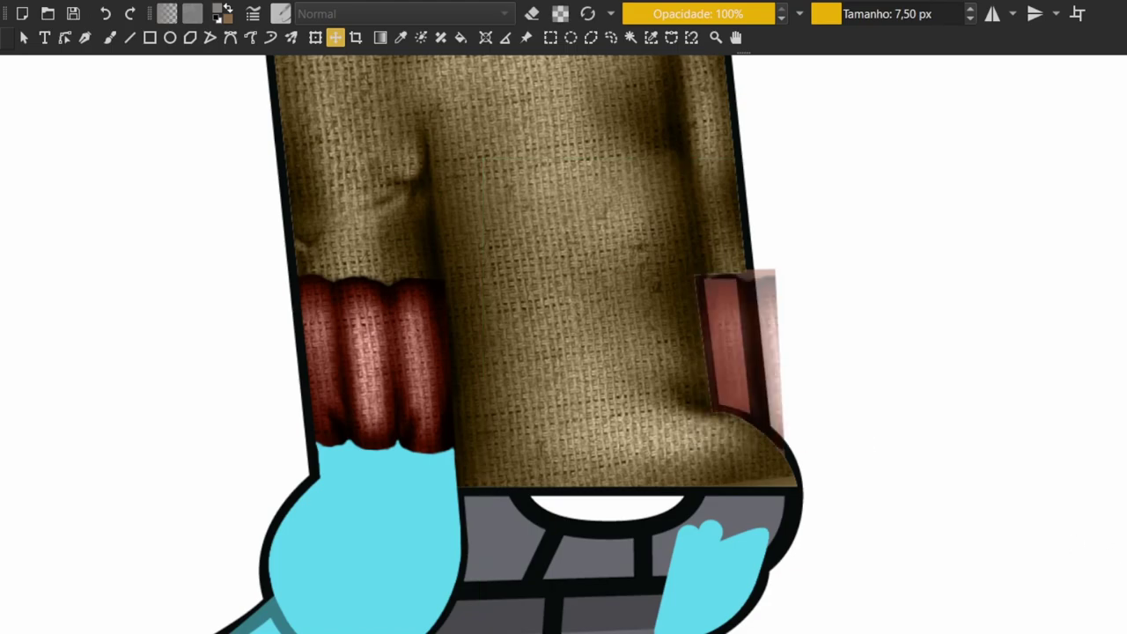
key(ctrl+shift+z)
key(ctrl+shift+z)
key(ctrl+t)
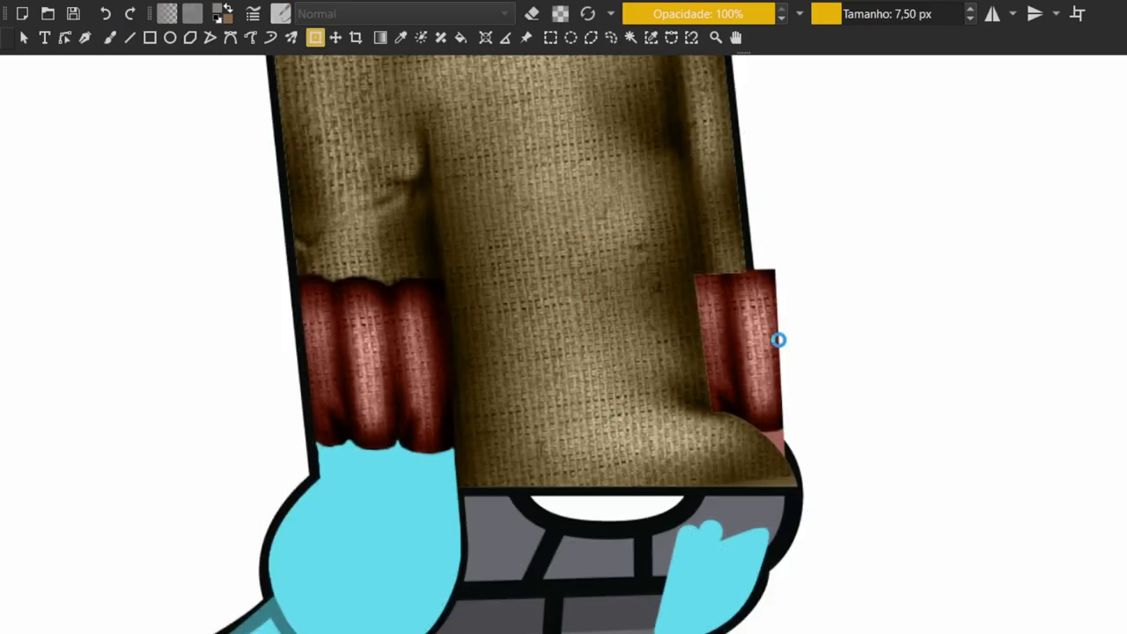
Pick the cuff's red from the canvas and extend its top edge upward
key(b)
key(e)
scroll(762, 268, up, 3)
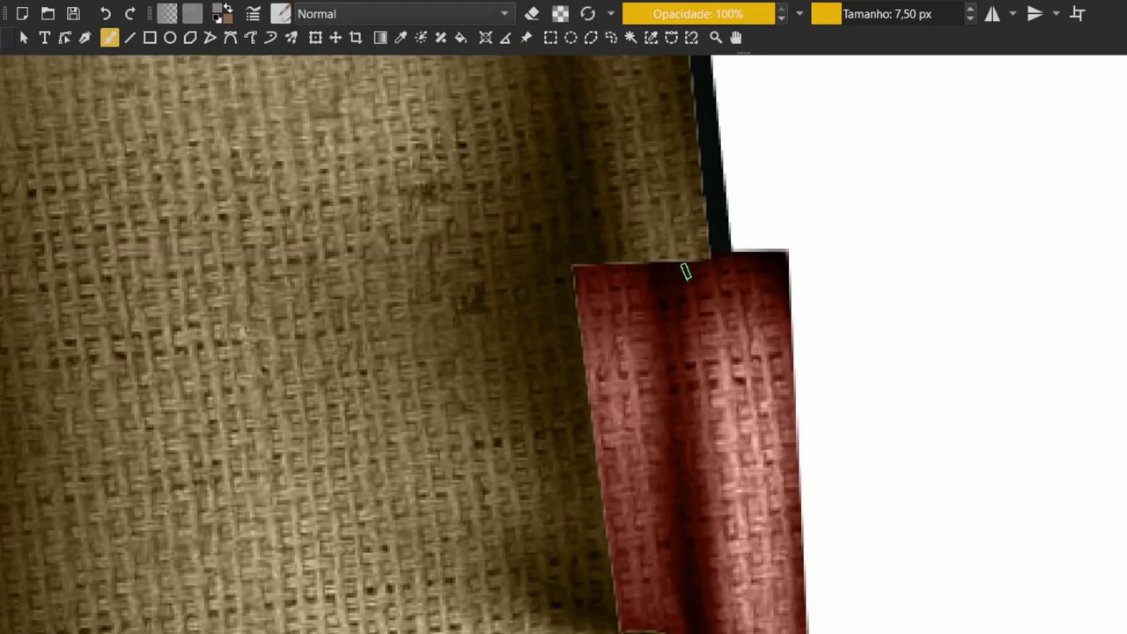
ctrl+click(686, 273)
drag(775, 269, 720, 247)
key(shift+BackSpace)
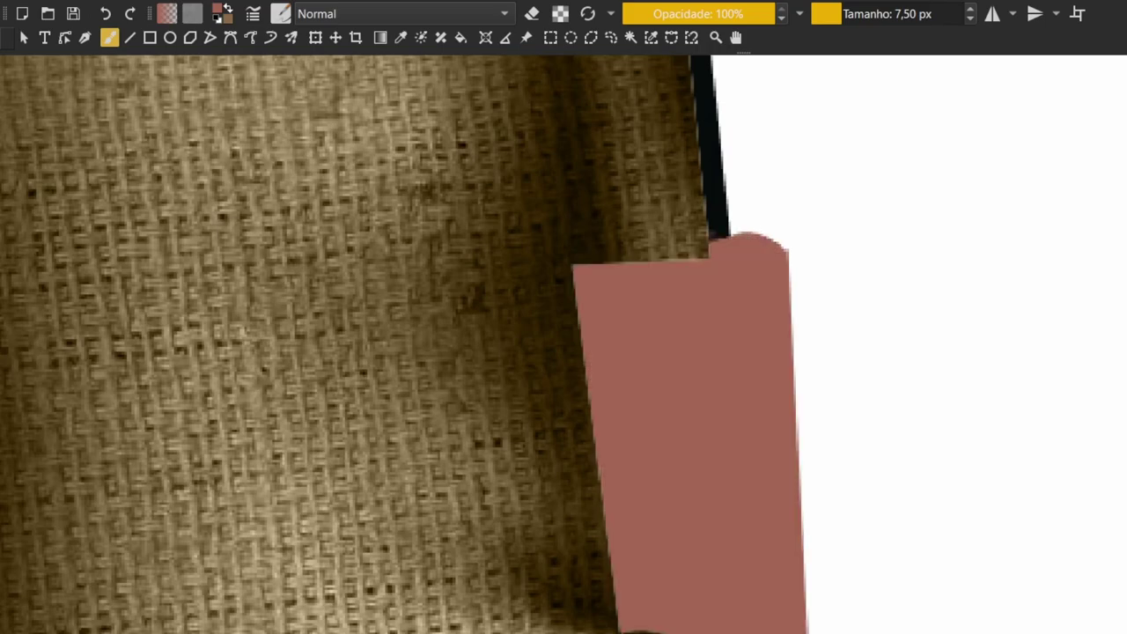
key(minus)
key(minus)
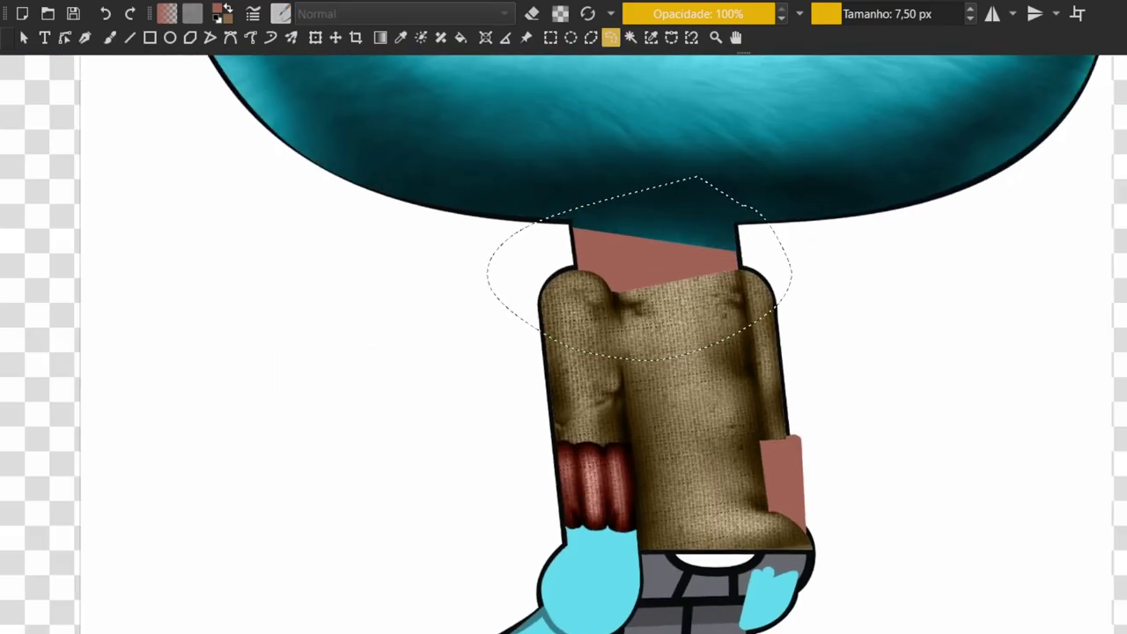
Restore the cuff's red texture and brush it left and upward
key(t)
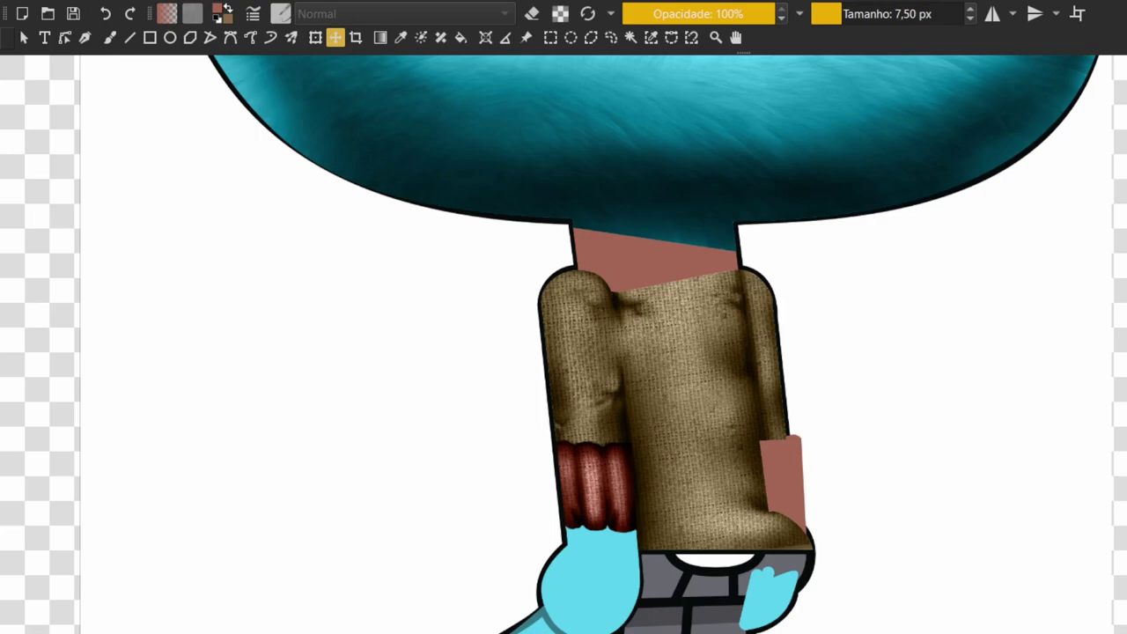
key(ctrl+z)
scroll(810, 477, up, 5)
key(b)
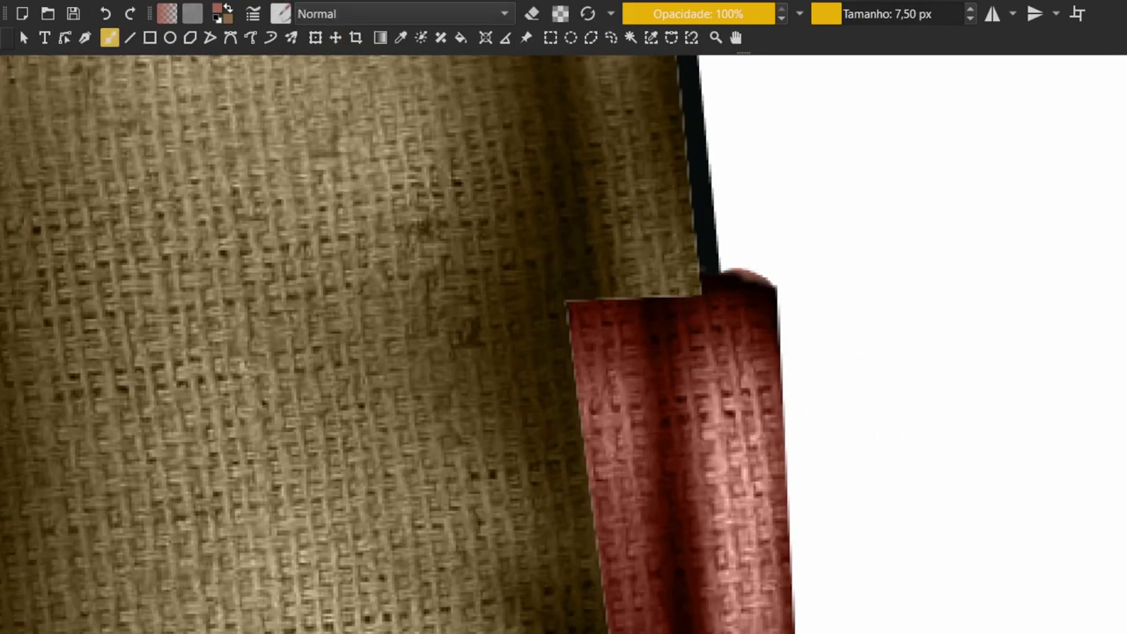
drag(532, 581, 607, 280)
Erase the cuff's ragged left edge and trim its bottom clear of the sleeve outline
key(e)
mouse_move(533, 287)
mouse_down()
mouse_move(551, 434)
mouse_move(609, 285)
mouse_move(510, 276)
mouse_up()
scroll(510, 276, down, 2)
mouse_move(529, 476)
mouse_down()
mouse_move(515, 345)
mouse_move(528, 546)
mouse_move(588, 476)
mouse_up()
scroll(529, 546, down, 2)
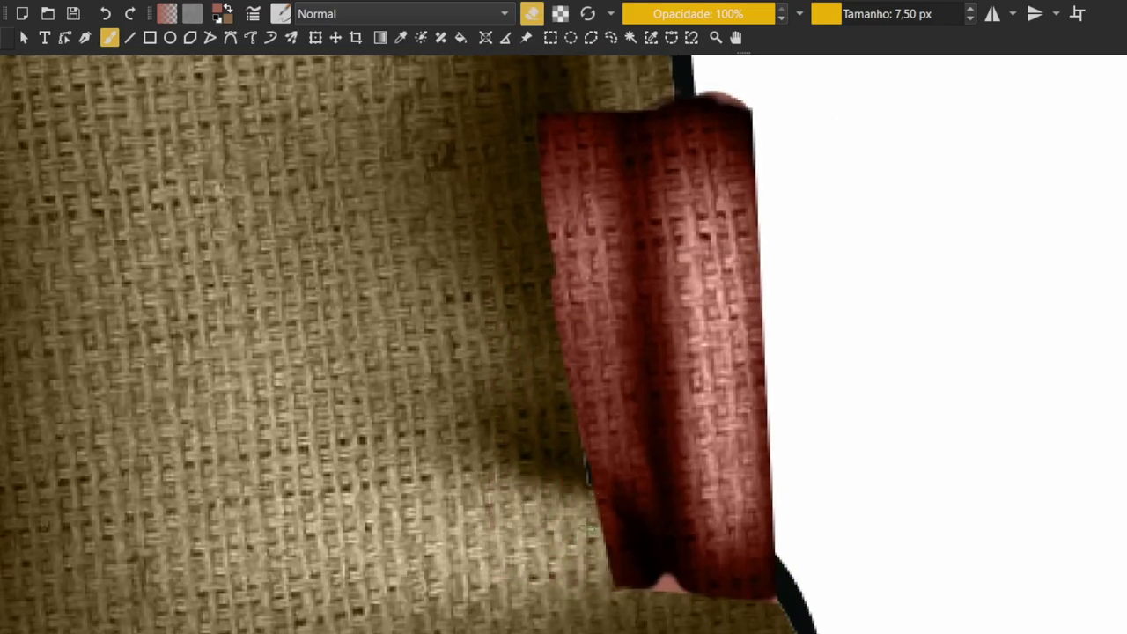
drag(775, 528, 727, 576)
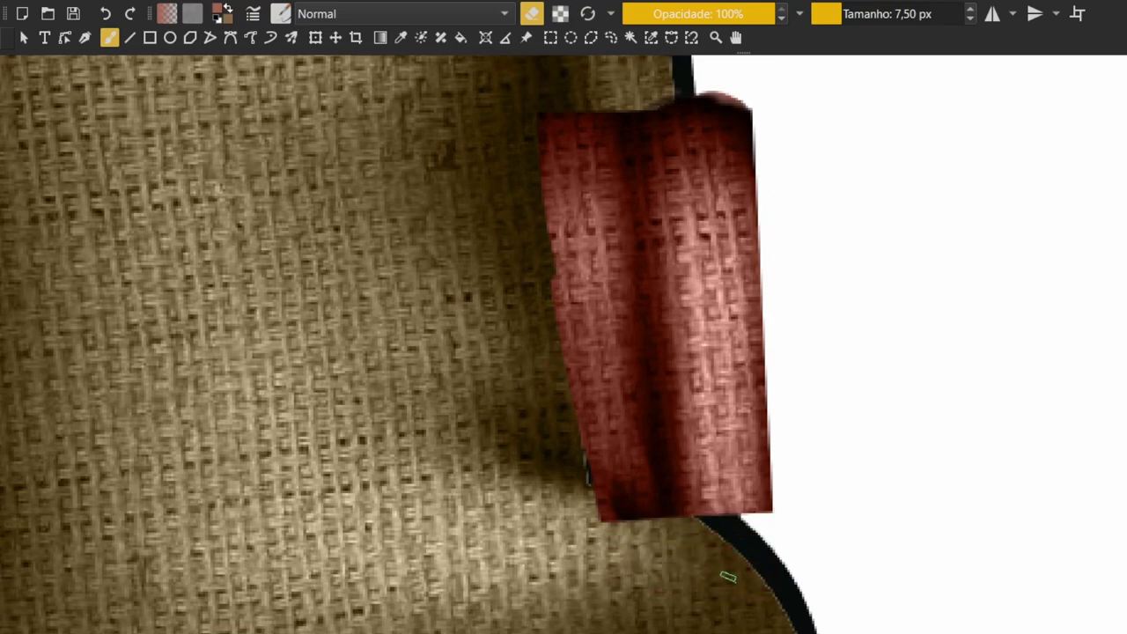
scroll(798, 328, up, 2)
key(e)
mouse_move(607, 521)
mouse_down()
mouse_move(655, 563)
mouse_move(759, 526)
mouse_up()
Smooth the cuff's edges and round off its lower edge
scroll(570, 299, up, 1)
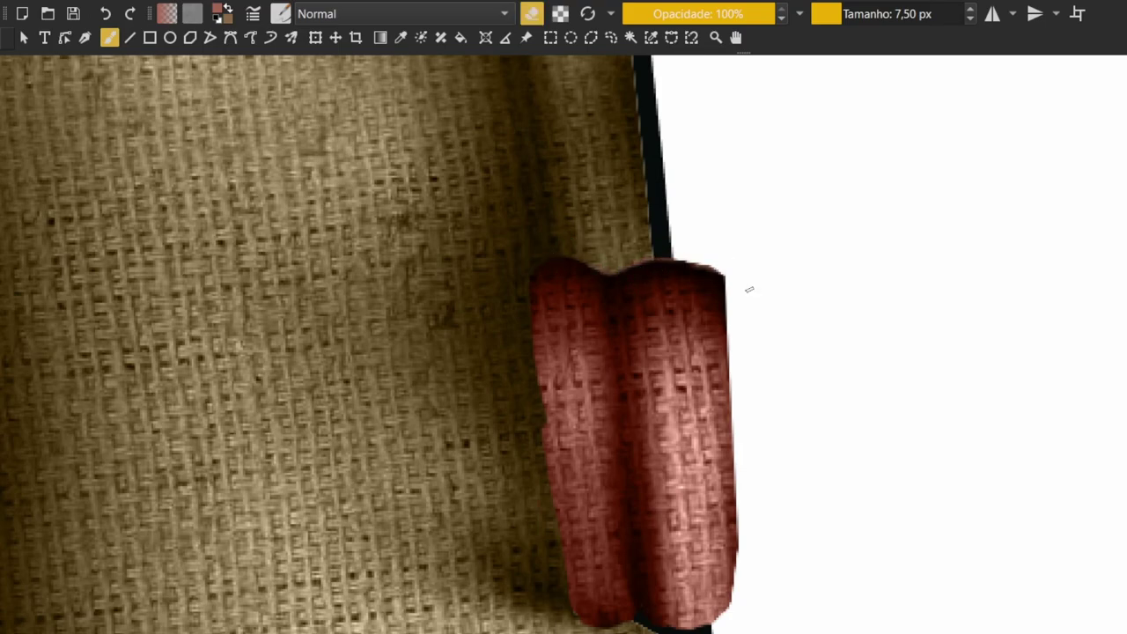
drag(715, 282, 661, 269)
scroll(687, 255, down, 3)
scroll(730, 226, up, 3)
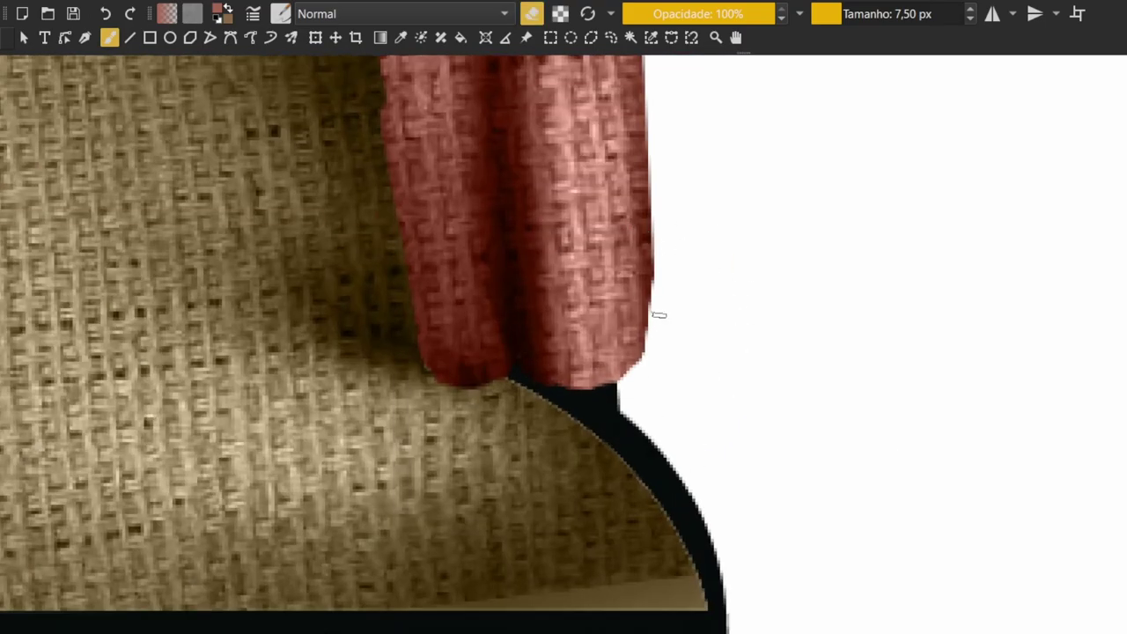
drag(659, 314, 617, 374)
key(e)
scroll(657, 211, down, 3)
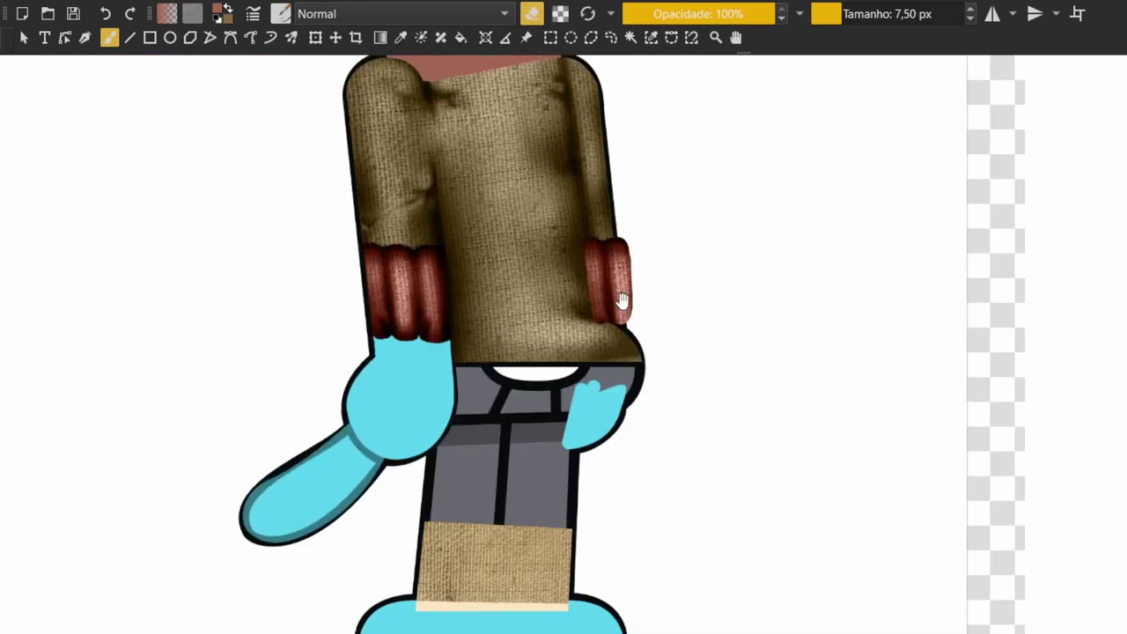
scroll(619, 305, down, 2)
Paste two pieces of fur texture and position them over the left and right feet
scroll(619, 305, up, 4)
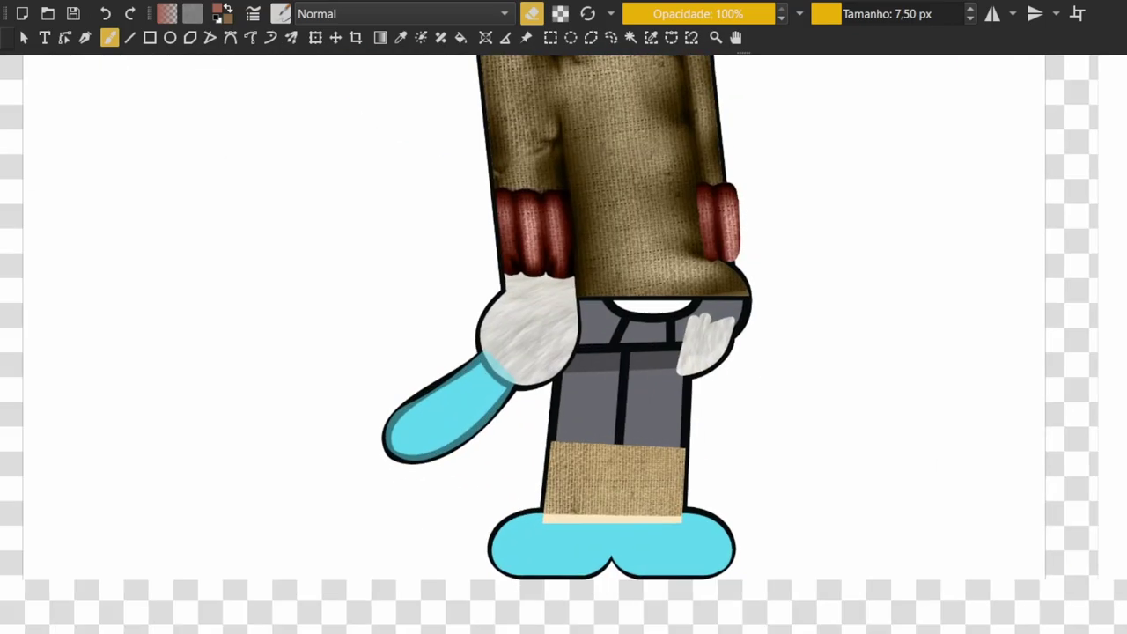
key(ctrl+v)
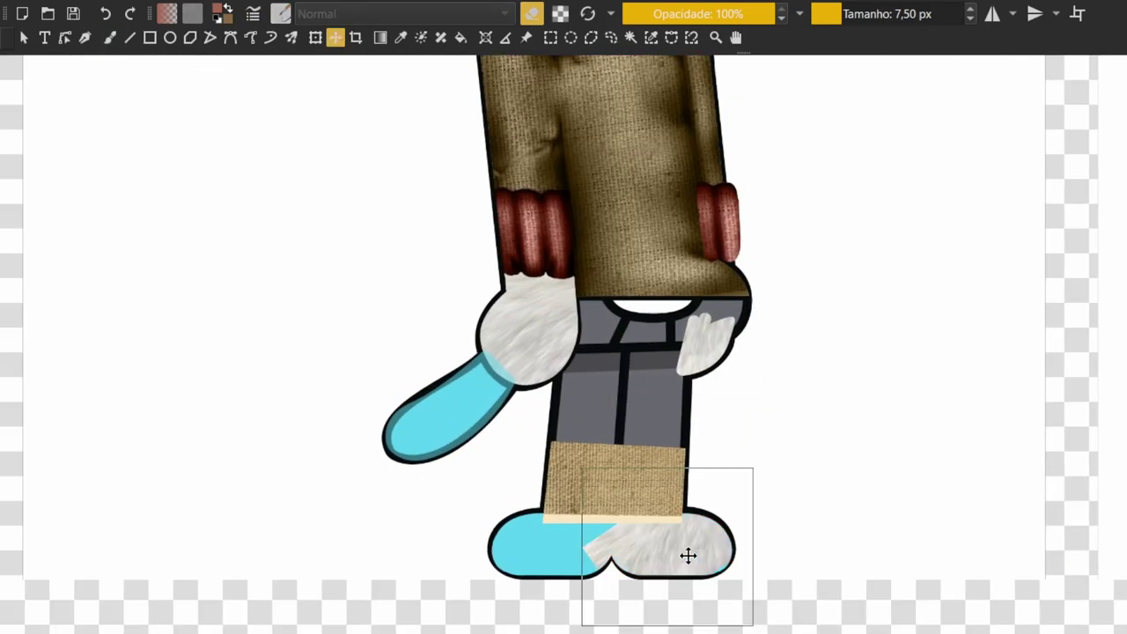
mouse_move(686, 553)
mouse_down()
mouse_move(694, 536)
mouse_move(721, 554)
mouse_up()
key(ctrl+v)
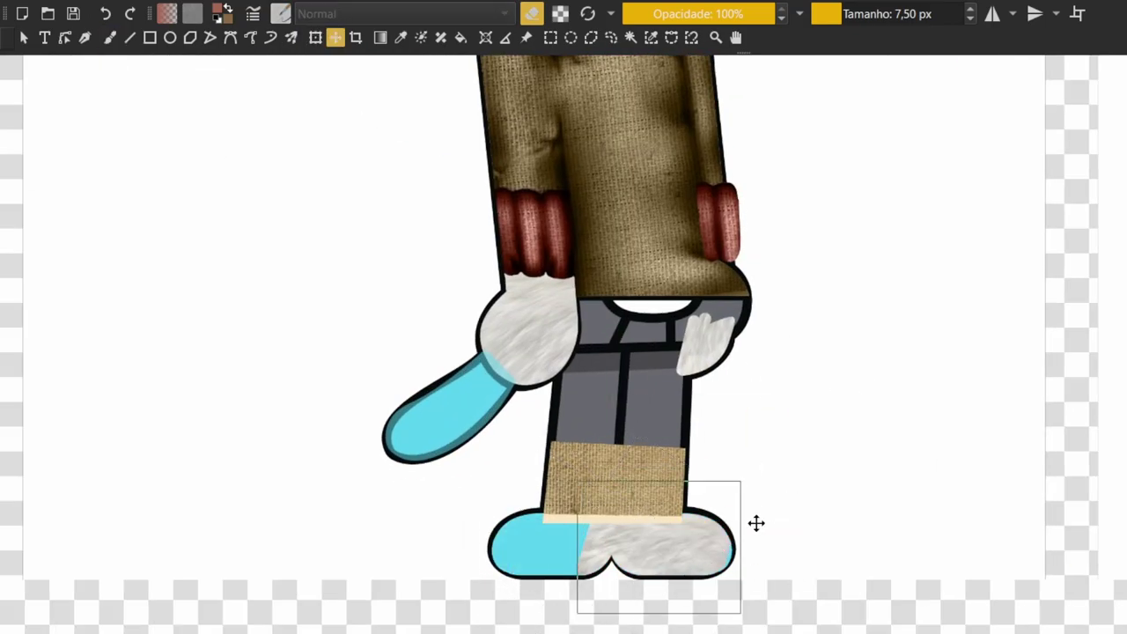
mouse_move(754, 520)
mouse_down()
mouse_move(731, 521)
mouse_move(711, 413)
mouse_up()
scroll(783, 519, up, 3)
key(b)
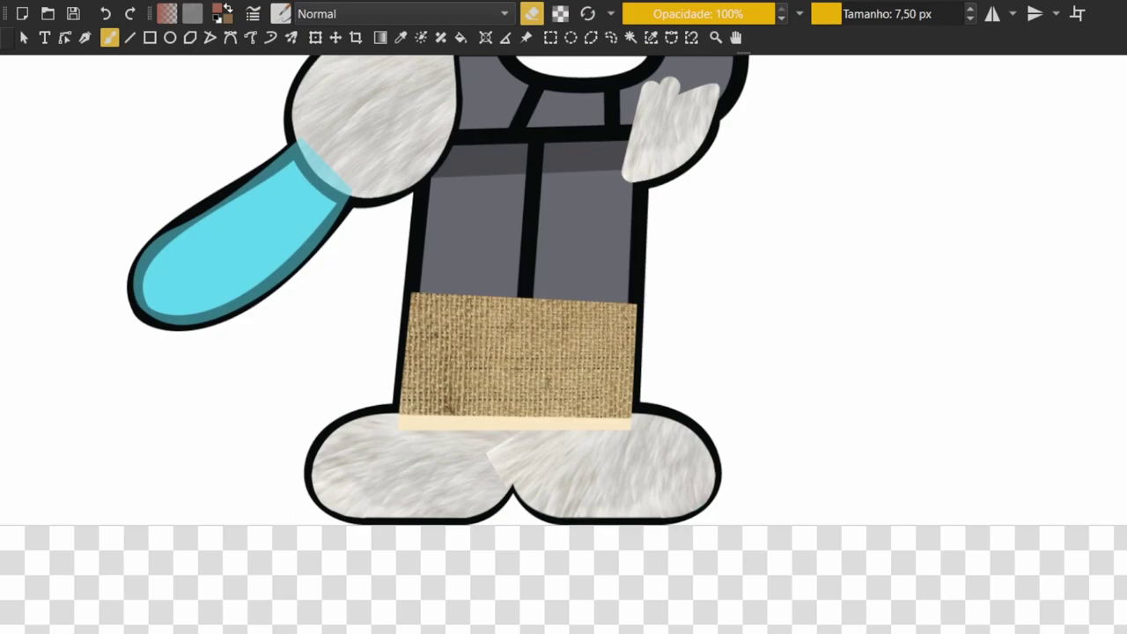
Enlarge the brush to about 38 px and turn off eraser mode
scroll(566, 382, down, 3)
scroll(566, 382, up, 3)
drag(403, 151, 766, 344)
key(e)
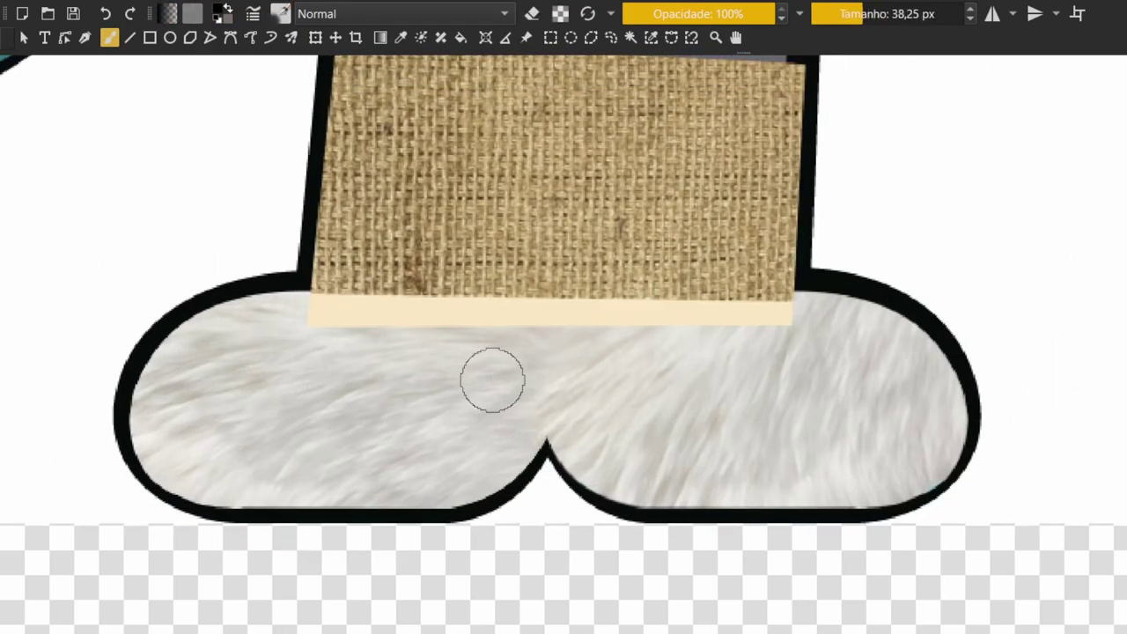
scroll(491, 381, down, 2)
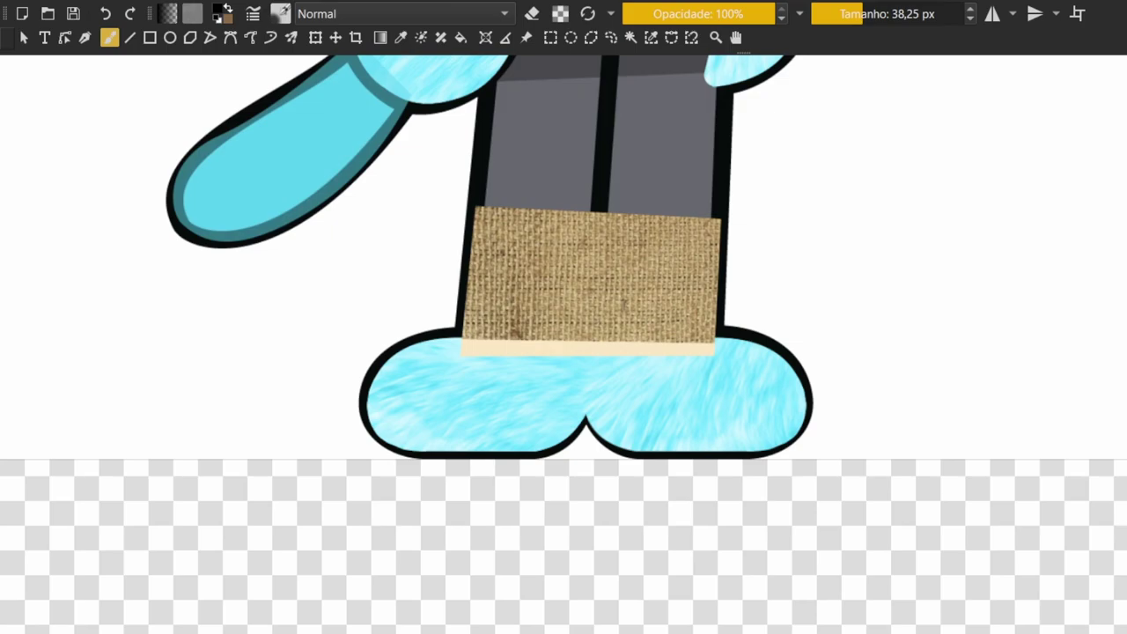
scroll(563, 337, up, 3)
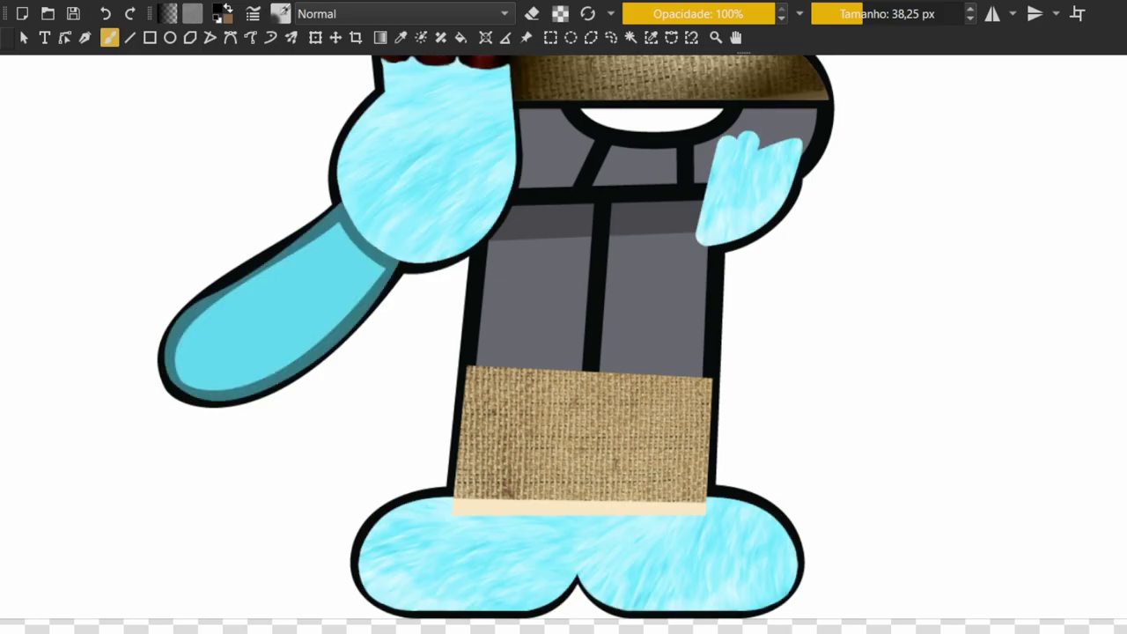
Clip fur texture to the right hand, then paste and transform fur over the left arm
key(t)
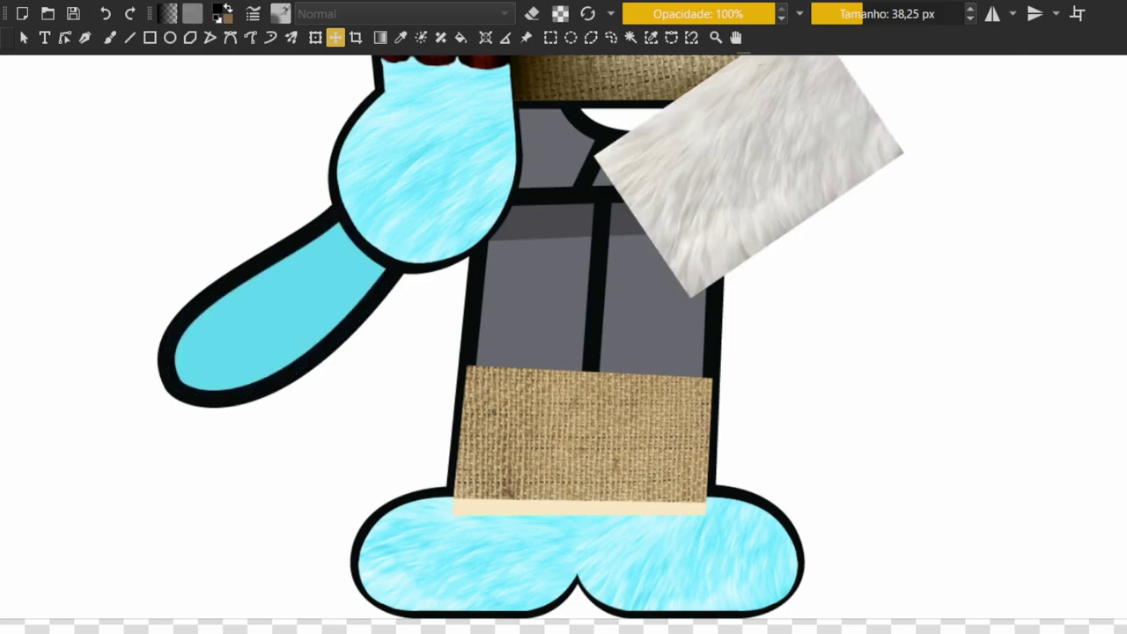
key(Return)
key(ctrl+v)
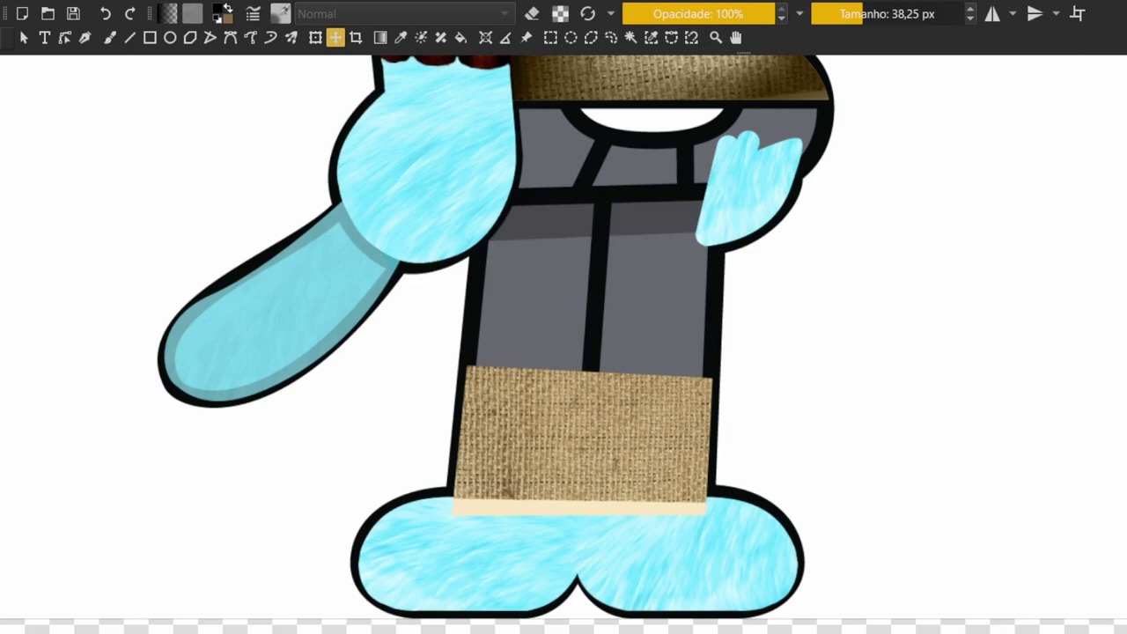
key(ctrl+t)
scroll(474, 314, down, 1)
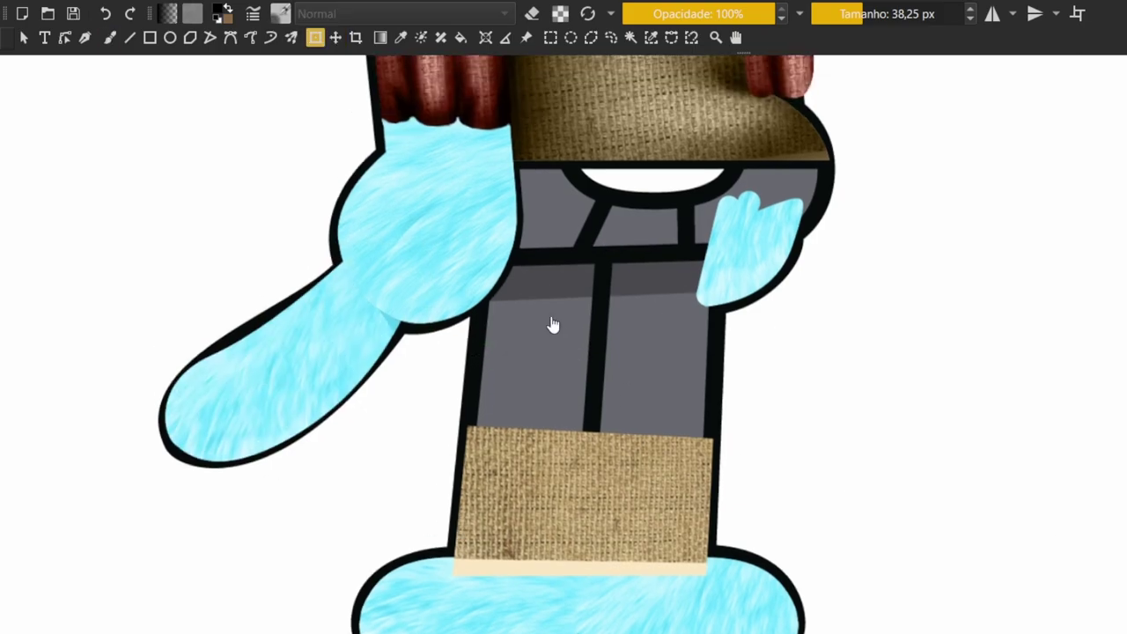
scroll(551, 322, down, 1)
key(t)
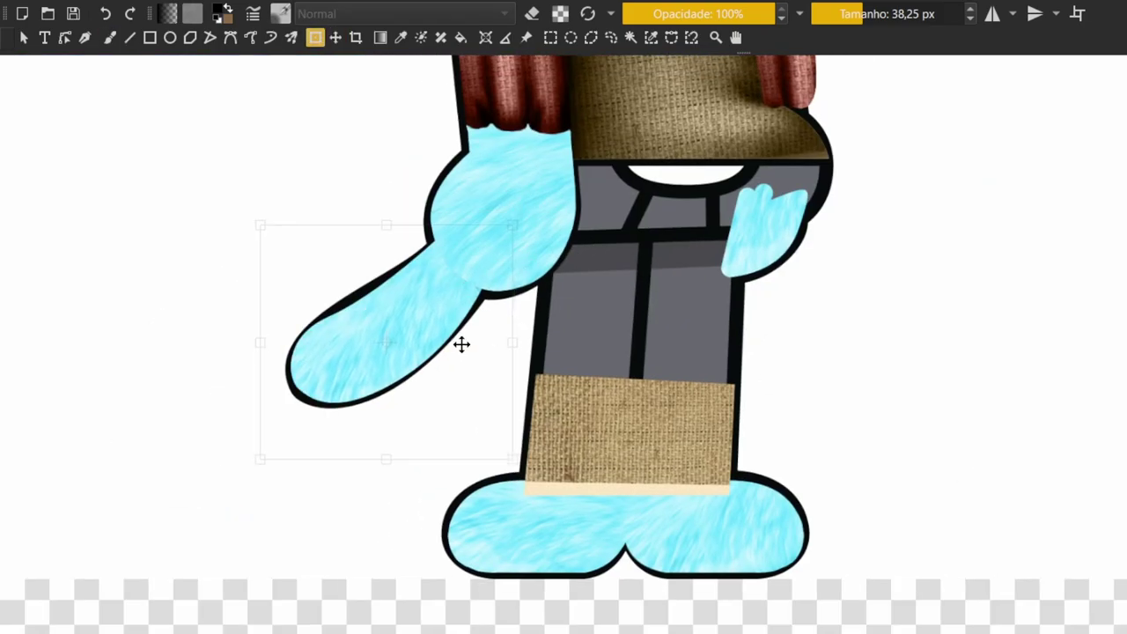
key(b)
Freehand select the area around the shorts and feet, transform it, then deselect
scroll(359, 185, down, 1)
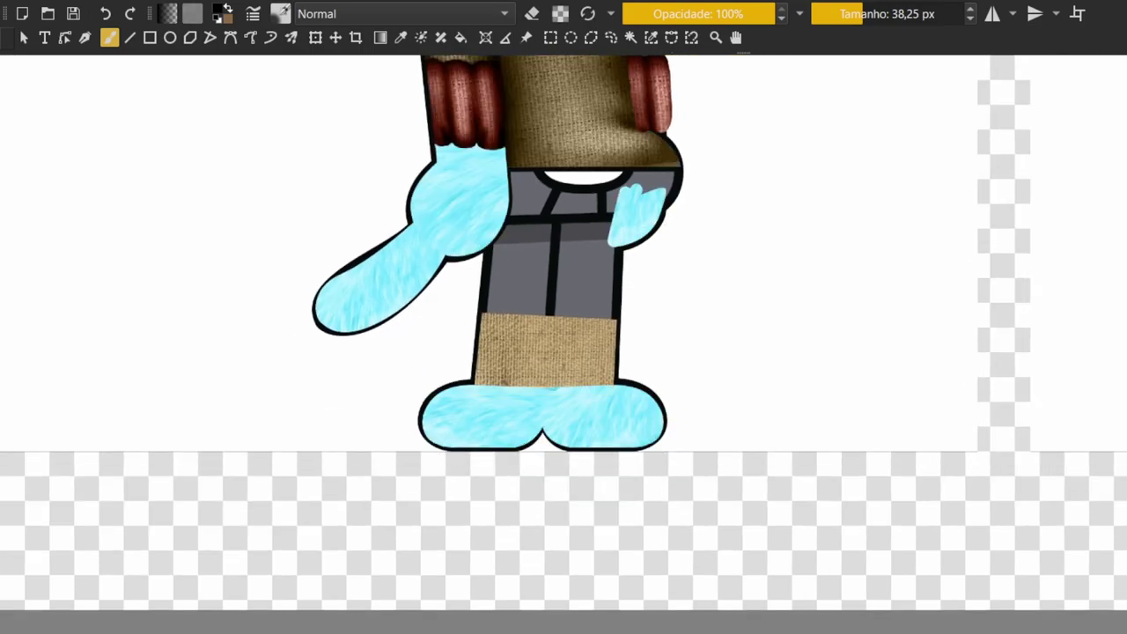
scroll(528, 365, up, 4)
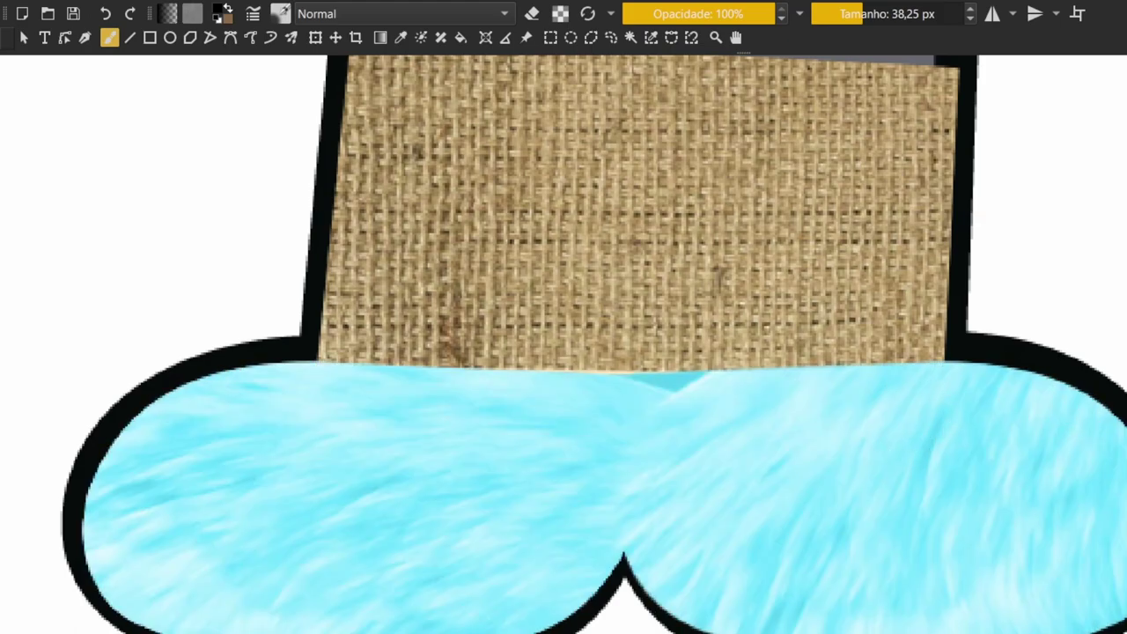
scroll(748, 515, down, 5)
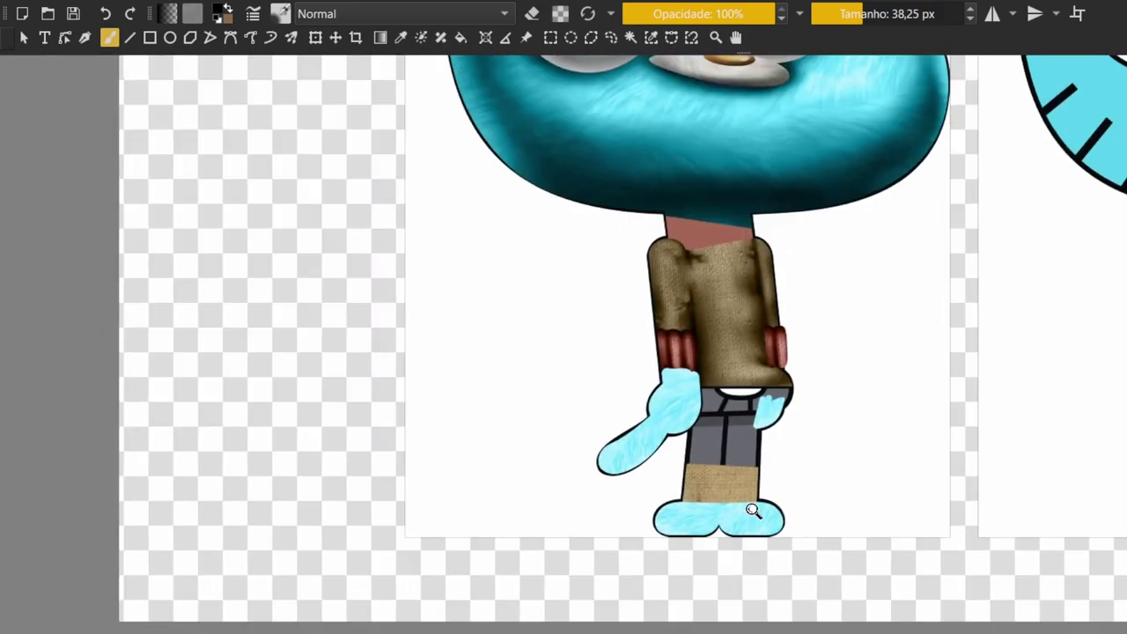
scroll(748, 515, up, 4)
scroll(698, 513, down, 3)
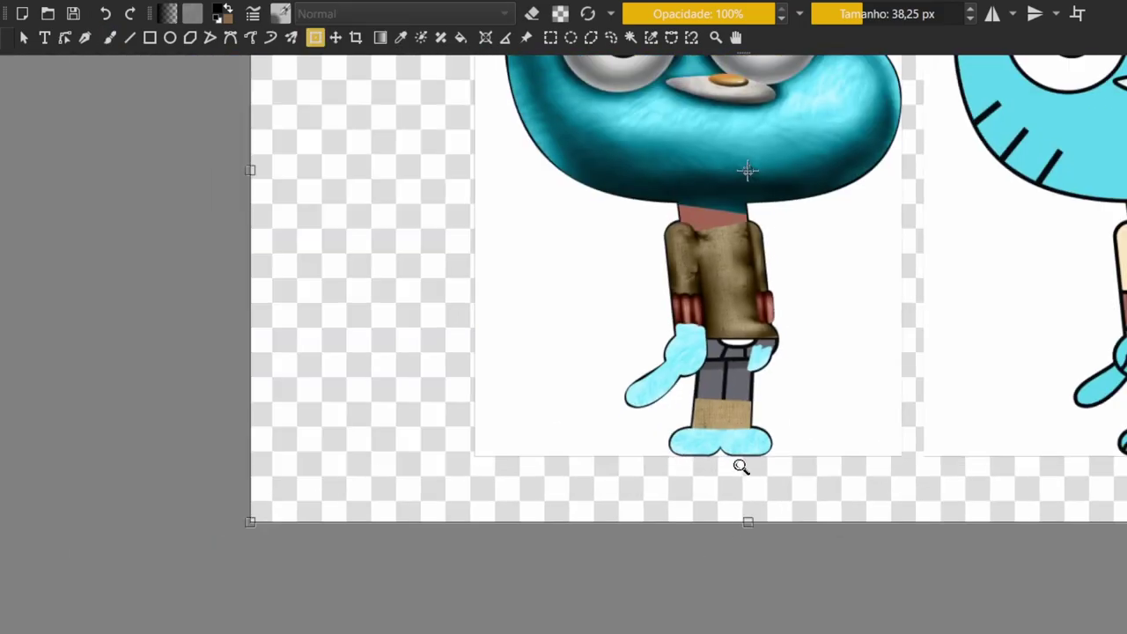
scroll(742, 464, up, 3)
drag(704, 192, 933, 167)
key(ctrl+t)
key(ctrl+shift+a)
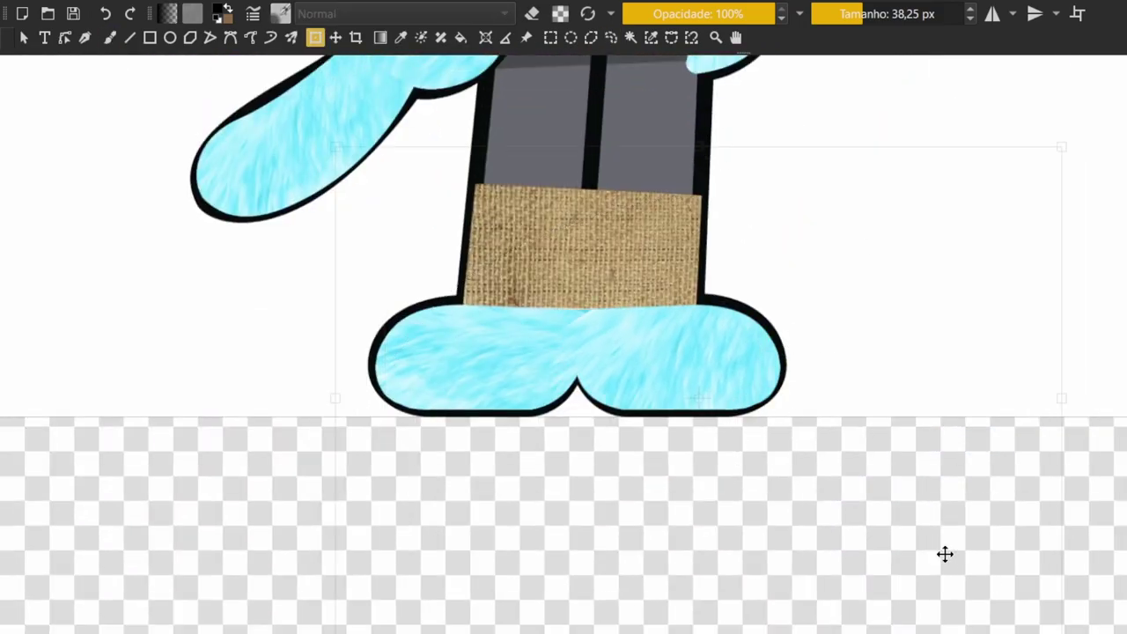
key(b)
scroll(775, 437, down, 2)
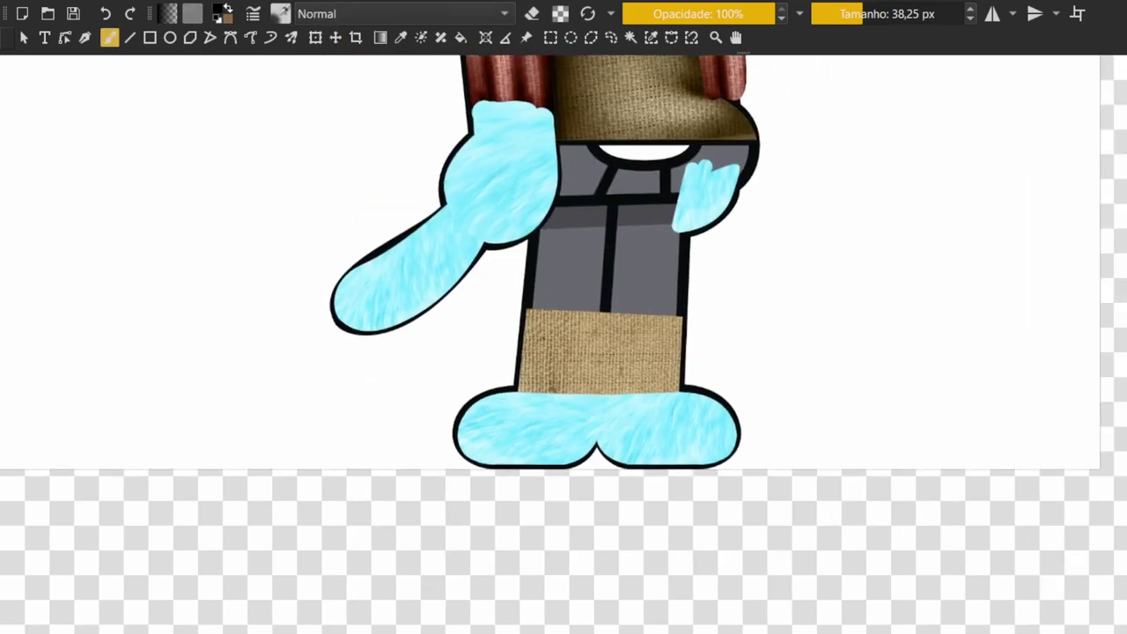
scroll(622, 326, up, 2)
scroll(593, 448, down, 1)
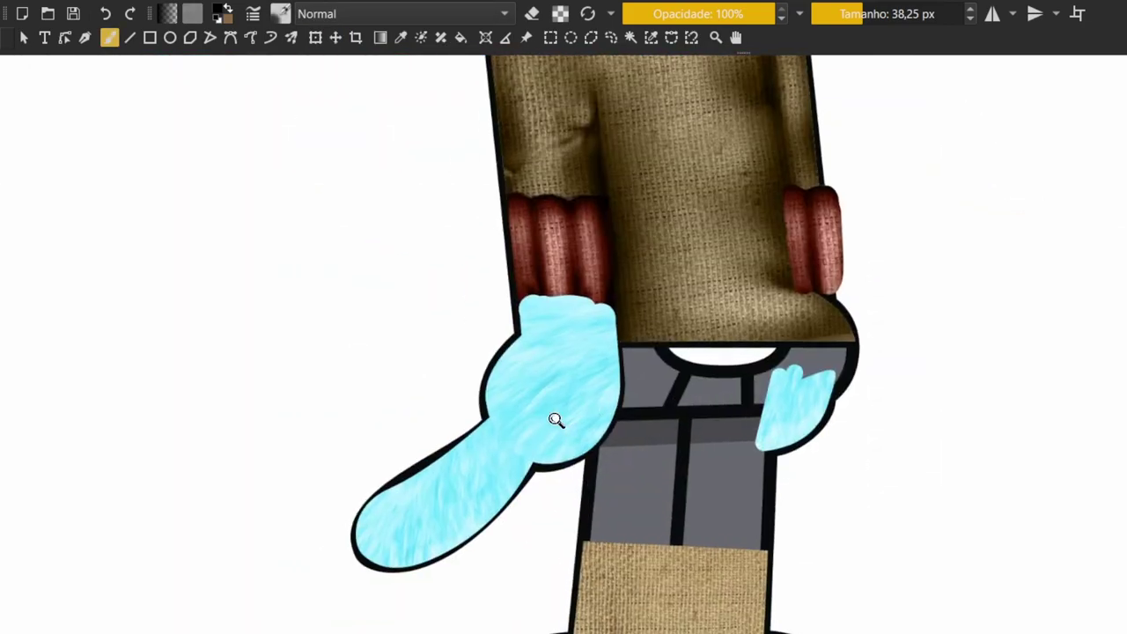
scroll(558, 423, up, 2)
Set brush opacity to 36% and paint a dark shadow and finger creases on the left hand
drag(697, 15, 676, 15)
mouse_move(440, 396)
mouse_down()
mouse_move(576, 470)
mouse_move(553, 420)
mouse_move(661, 230)
mouse_up()
scroll(661, 230, down, 2)
scroll(695, 340, up, 2)
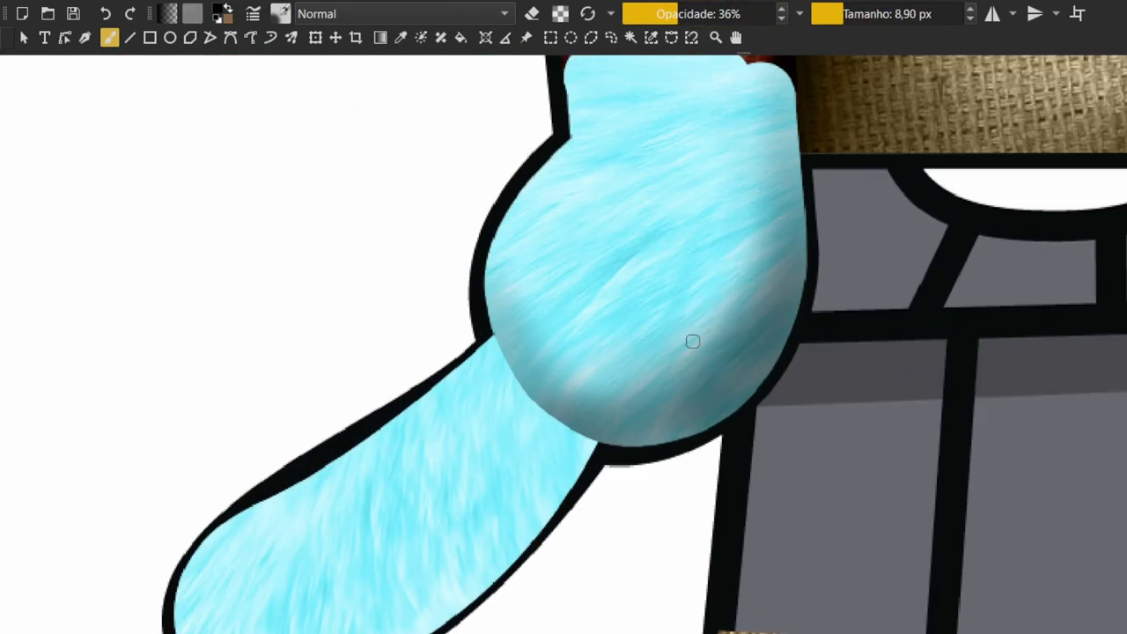
drag(695, 340, 683, 414)
drag(691, 370, 648, 444)
drag(691, 339, 652, 445)
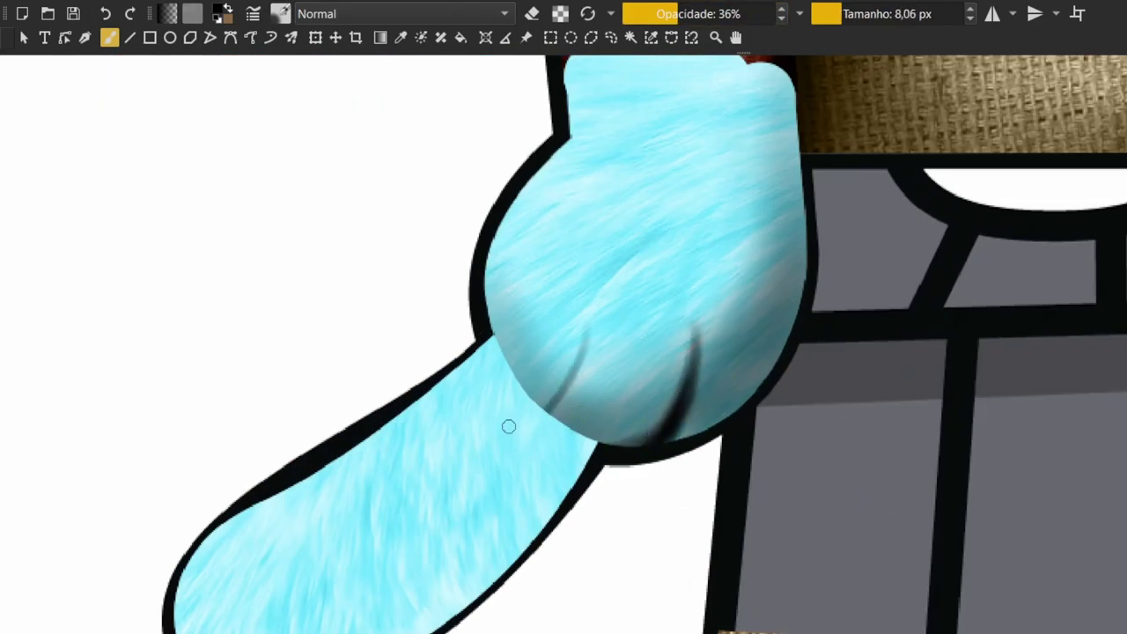
drag(604, 300, 528, 387)
drag(571, 352, 529, 388)
Enlarge the brush and deepen the shadow strokes across the hand and its right edge
key(bracketright)
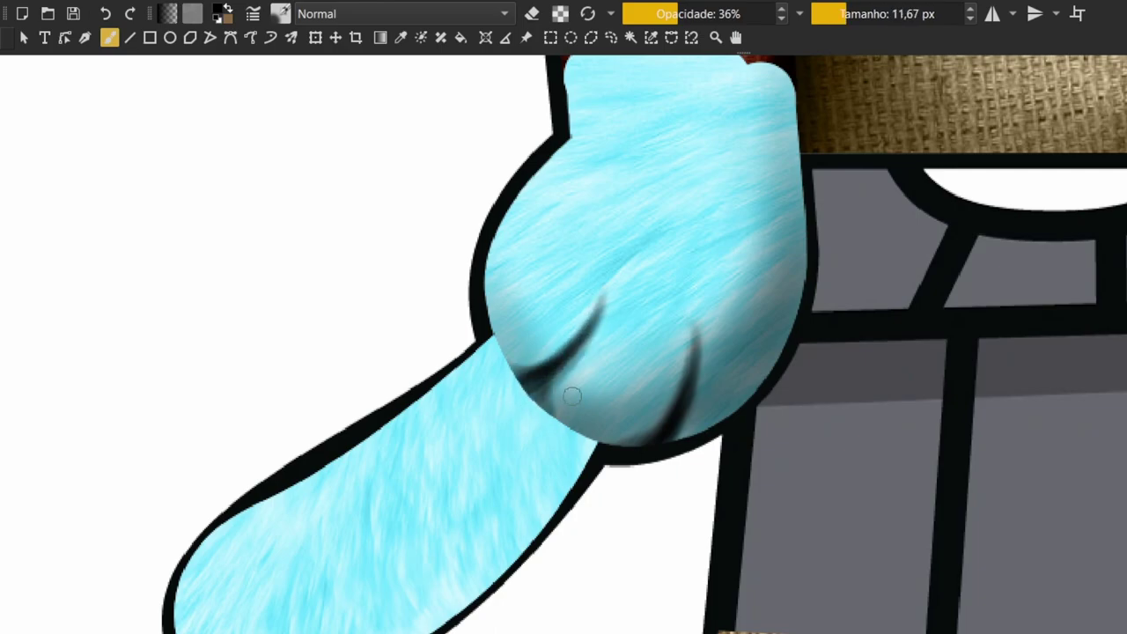
key(bracketright)
key(bracketright)
key(bracketright)
drag(595, 303, 558, 340)
drag(651, 396, 692, 322)
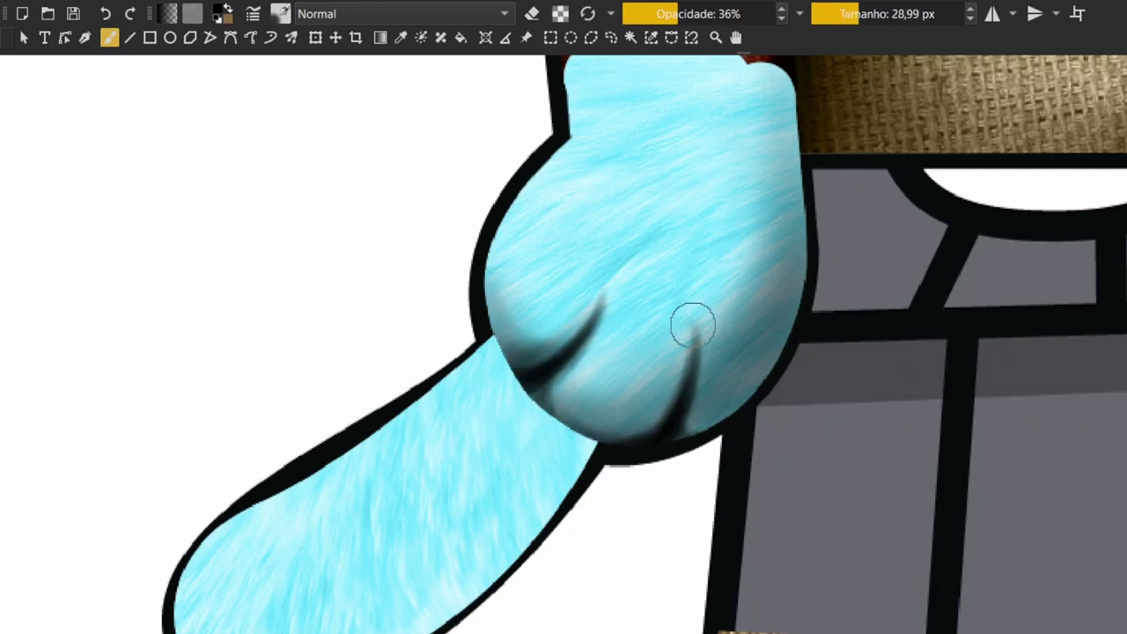
scroll(692, 322, down, 2)
scroll(611, 465, down, 2)
scroll(546, 341, down, 3)
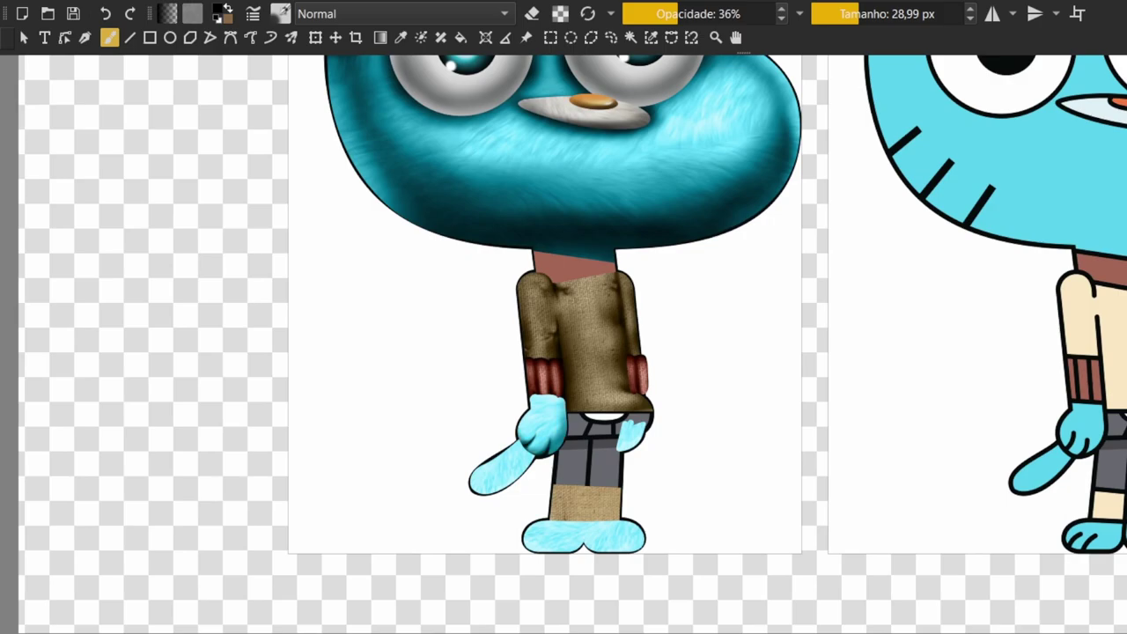
scroll(556, 369, up, 4)
scroll(516, 411, up, 2)
key(bracketright)
key(bracketright)
key(bracketright)
scroll(402, 320, down, 1)
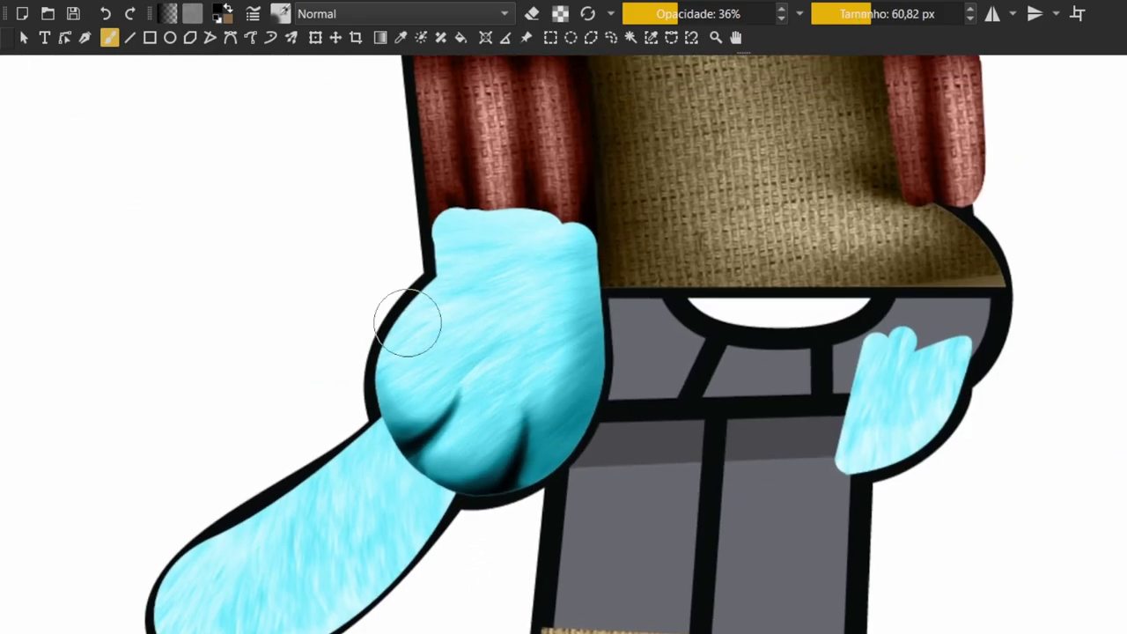
mouse_move(458, 392)
mouse_down()
mouse_move(516, 390)
mouse_move(493, 422)
mouse_move(573, 491)
mouse_move(610, 235)
mouse_move(520, 448)
mouse_move(462, 390)
mouse_up()
With a slightly smaller brush, darken the hand's right edge and top
key(bracketleft)
key(bracketleft)
scroll(462, 390, down, 2)
scroll(466, 466, up, 2)
mouse_move(466, 465)
mouse_down()
mouse_move(365, 440)
mouse_move(510, 278)
mouse_move(490, 280)
mouse_up()
key(bracketleft)
key(bracketleft)
key(bracketleft)
scroll(478, 402, down, 3)
scroll(478, 402, up, 1)
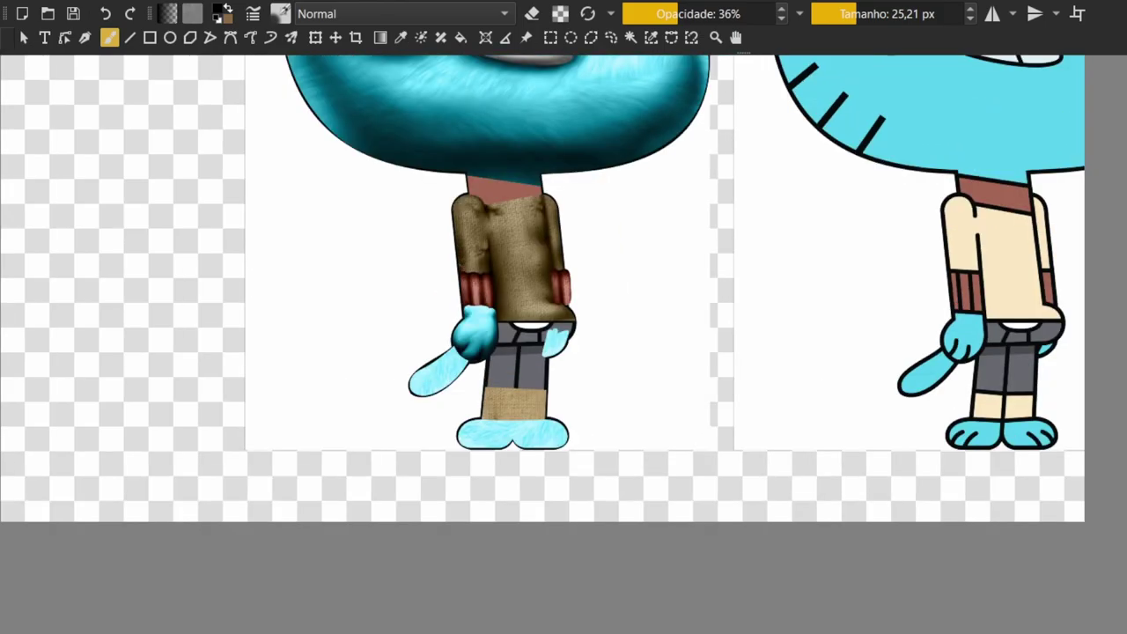
scroll(491, 255, up, 2)
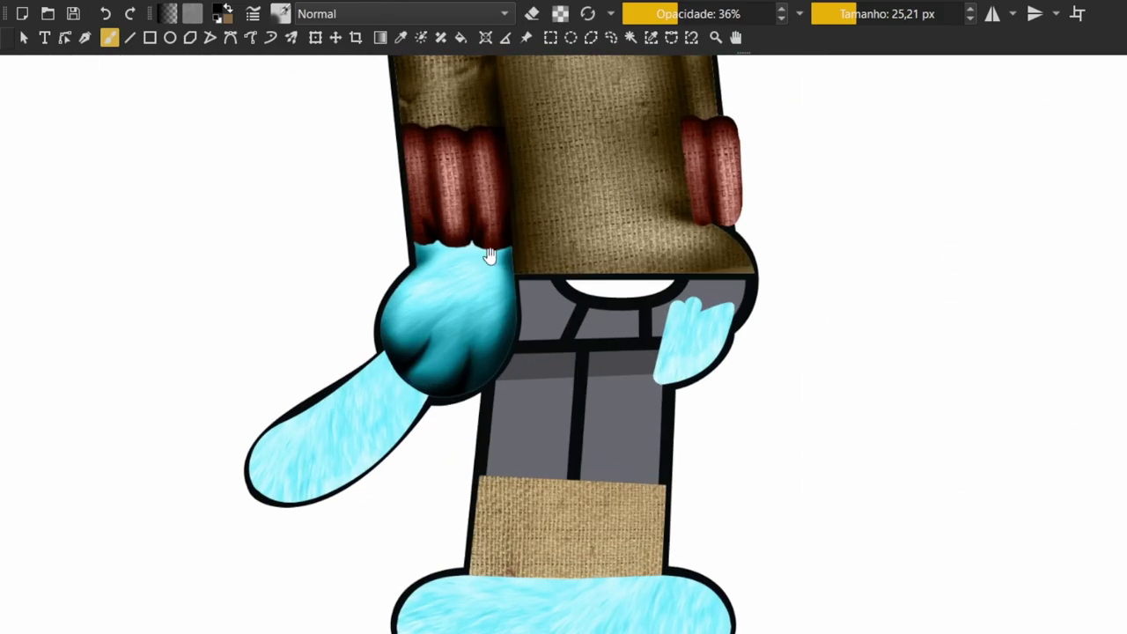
scroll(490, 252, up, 1)
mouse_move(413, 321)
mouse_down()
mouse_move(460, 319)
mouse_move(478, 297)
mouse_move(451, 327)
mouse_move(503, 232)
mouse_up()
Darken the lower part of the hand with a larger, soft brush
key(bracketright)
key(bracketright)
key(bracketright)
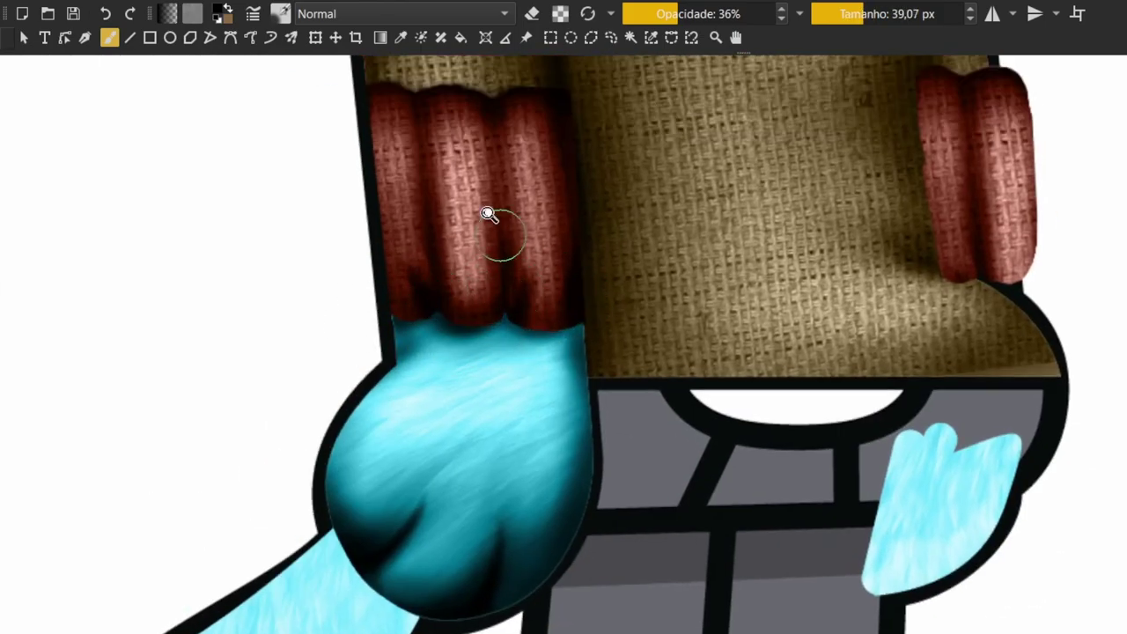
scroll(502, 231, down, 1)
key(bracketright)
key(bracketright)
key(bracketright)
mouse_move(465, 415)
mouse_down()
mouse_move(364, 491)
mouse_move(427, 528)
mouse_up()
scroll(427, 528, down, 1)
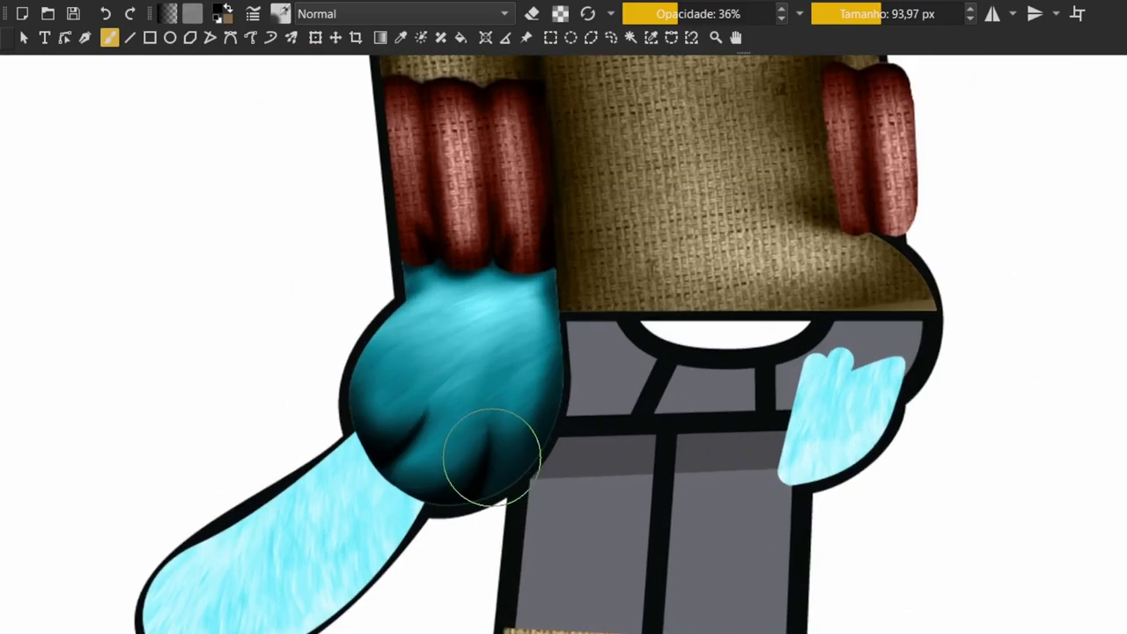
key(bracketleft)
key(bracketleft)
key(bracketleft)
scroll(373, 466, down, 1)
key(bracketright)
key(bracketright)
key(bracketright)
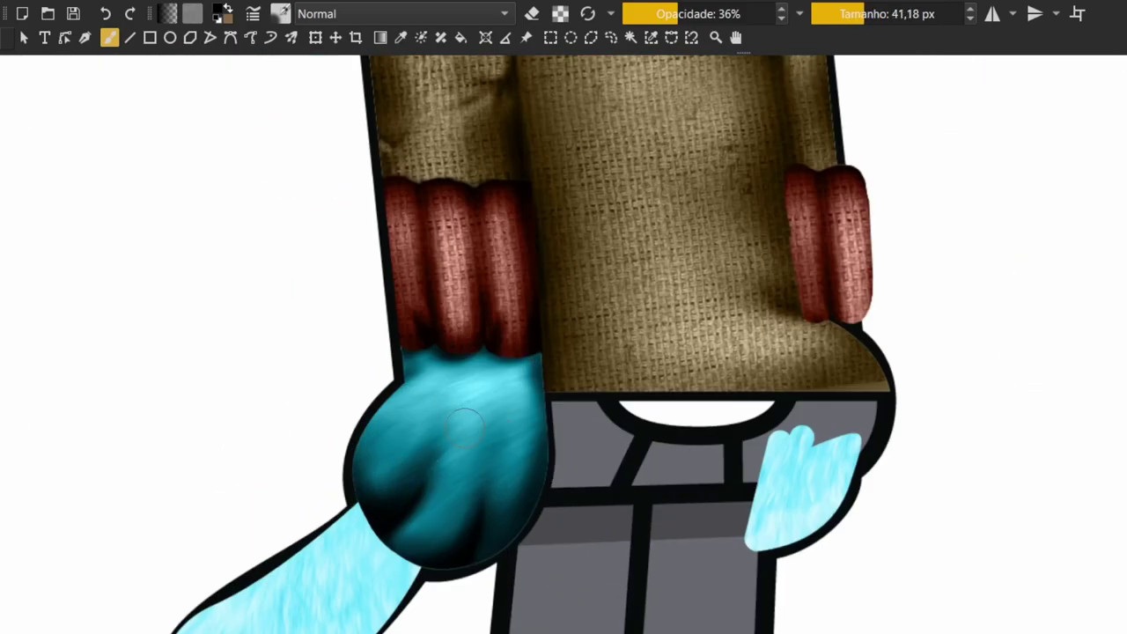
scroll(440, 426, up, 1)
key(bracketleft)
key(bracketleft)
key(bracketleft)
scroll(397, 382, up, 1)
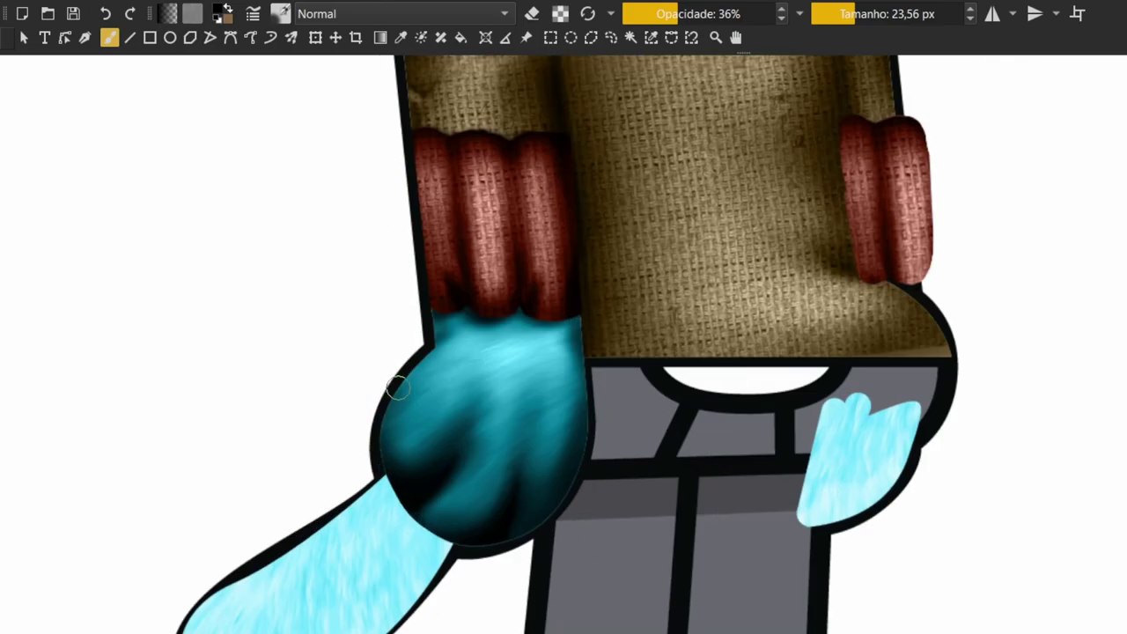
Switch to eraser mode and lighten part of the hand's shading
key(e)
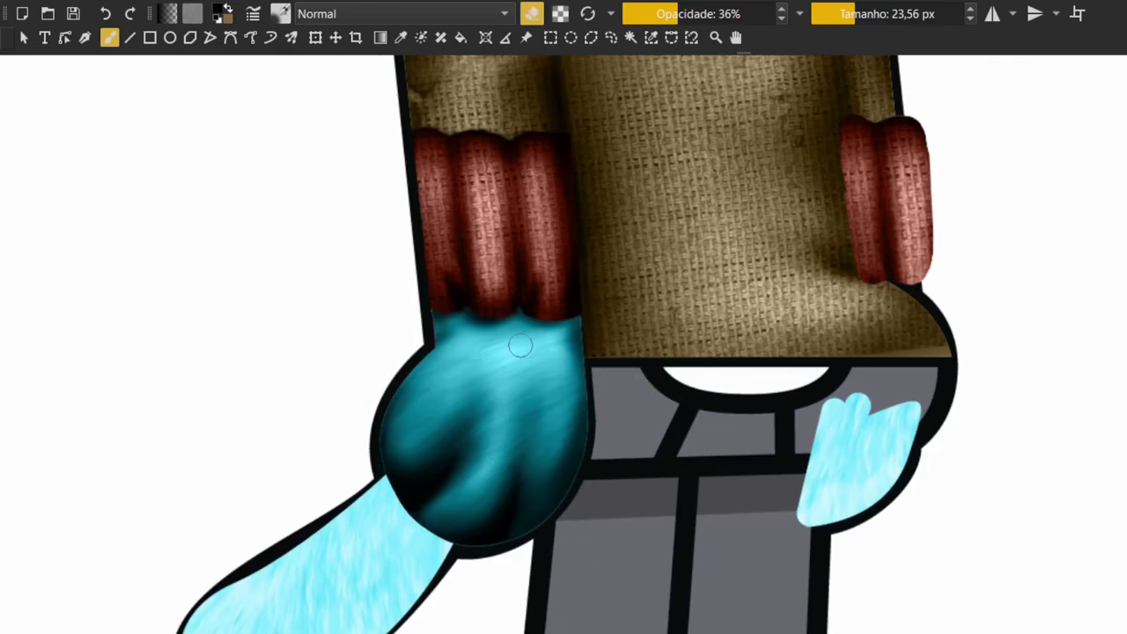
scroll(436, 405, down, 2)
scroll(446, 380, up, 1)
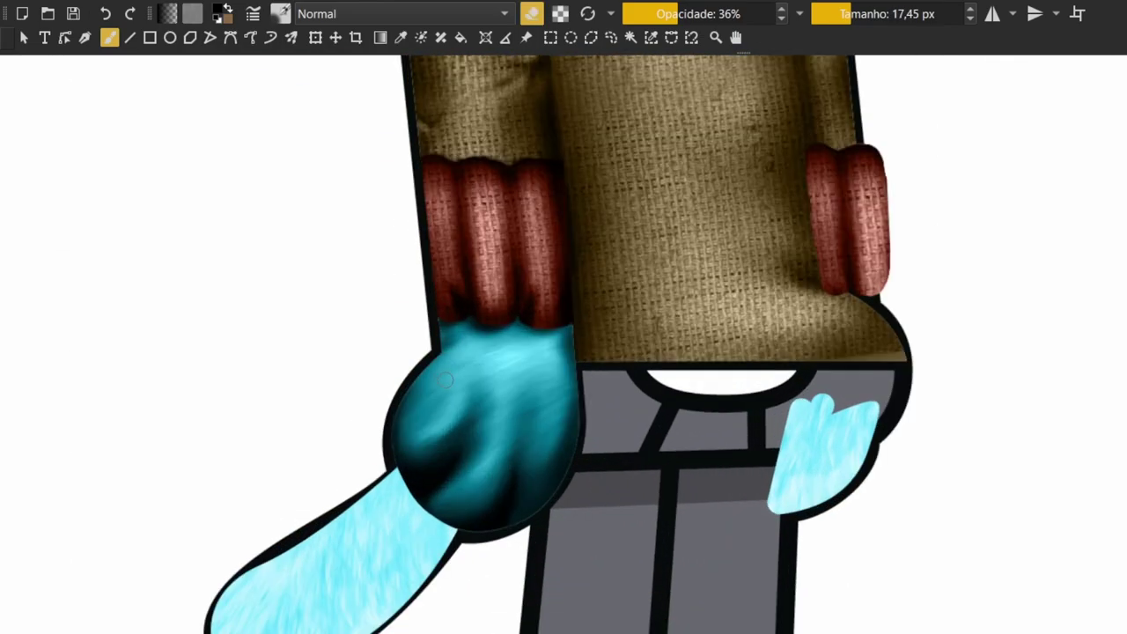
scroll(421, 399, down, 2)
drag(428, 390, 466, 390)
scroll(528, 390, down, 1)
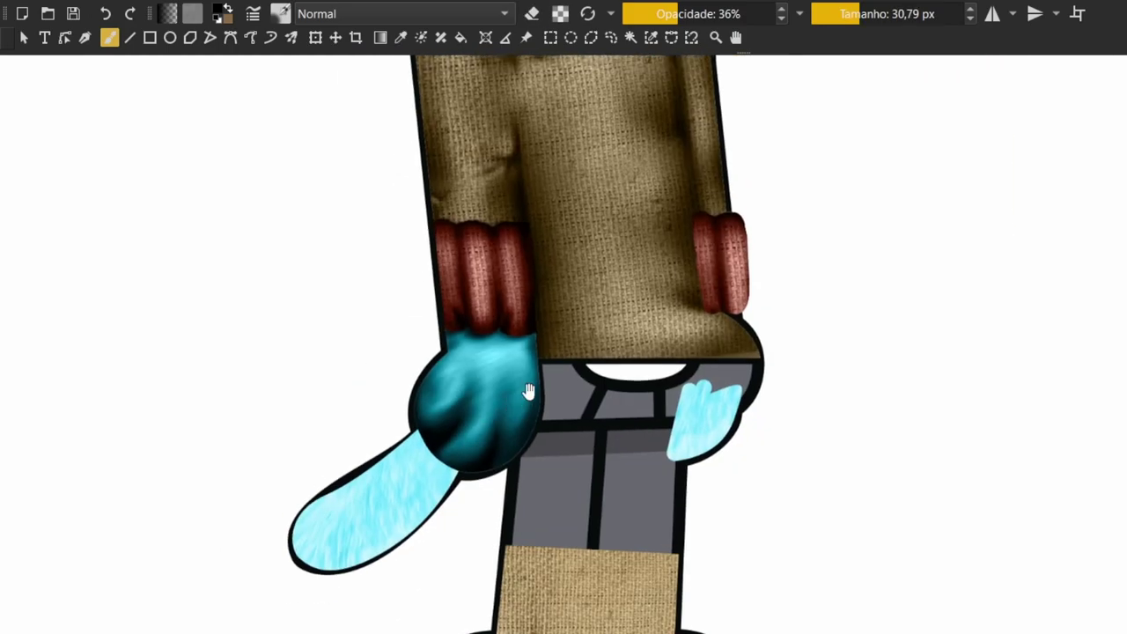
scroll(549, 357, up, 3)
scroll(549, 358, down, 1)
scroll(544, 395, down, 2)
scroll(563, 387, down, 2)
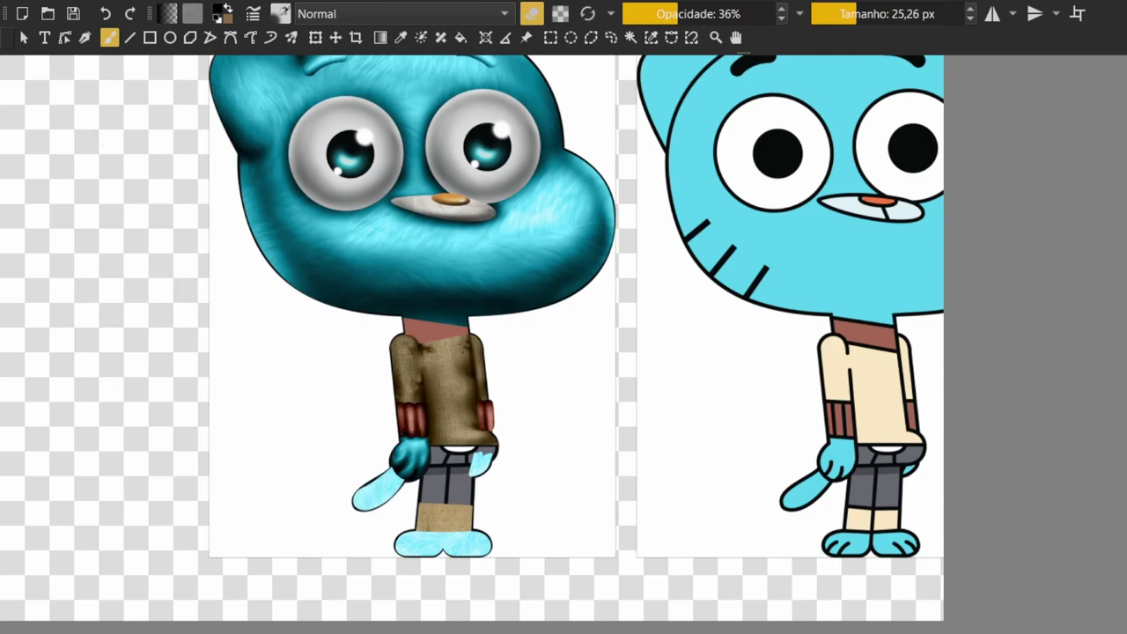
Shade the underside of the left arm darker, toggling the eraser to clean the edges
scroll(369, 525, up, 5)
scroll(495, 246, up, 1)
key(e)
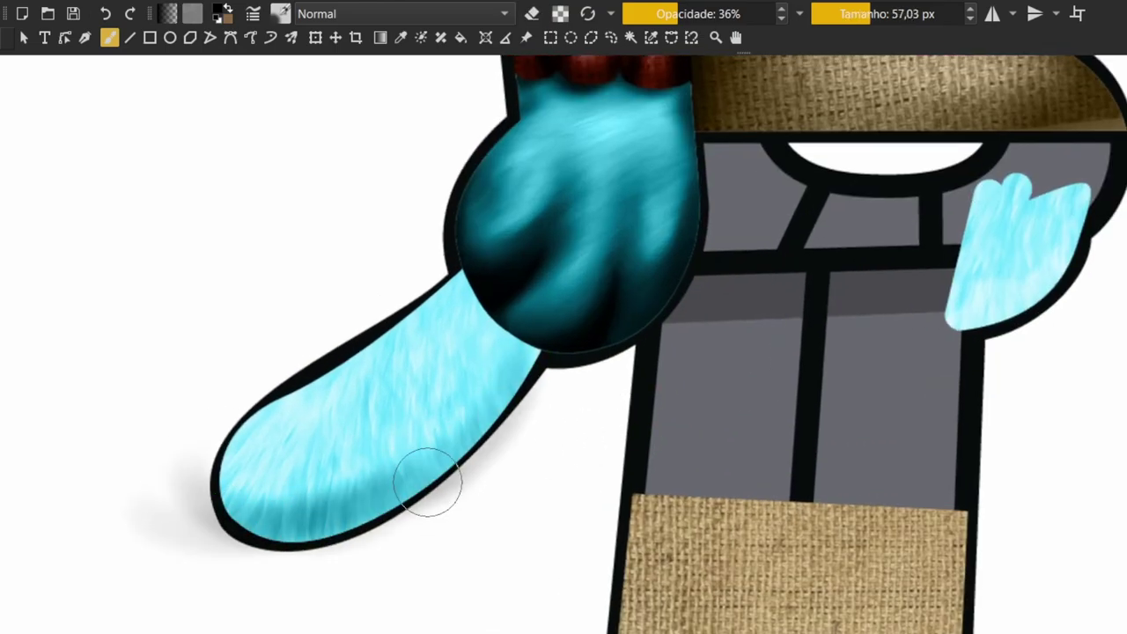
mouse_move(425, 299)
mouse_down()
mouse_move(322, 478)
mouse_move(307, 536)
mouse_move(377, 319)
mouse_move(436, 480)
mouse_move(226, 432)
mouse_move(358, 519)
mouse_move(377, 329)
mouse_move(412, 280)
mouse_up()
key(e)
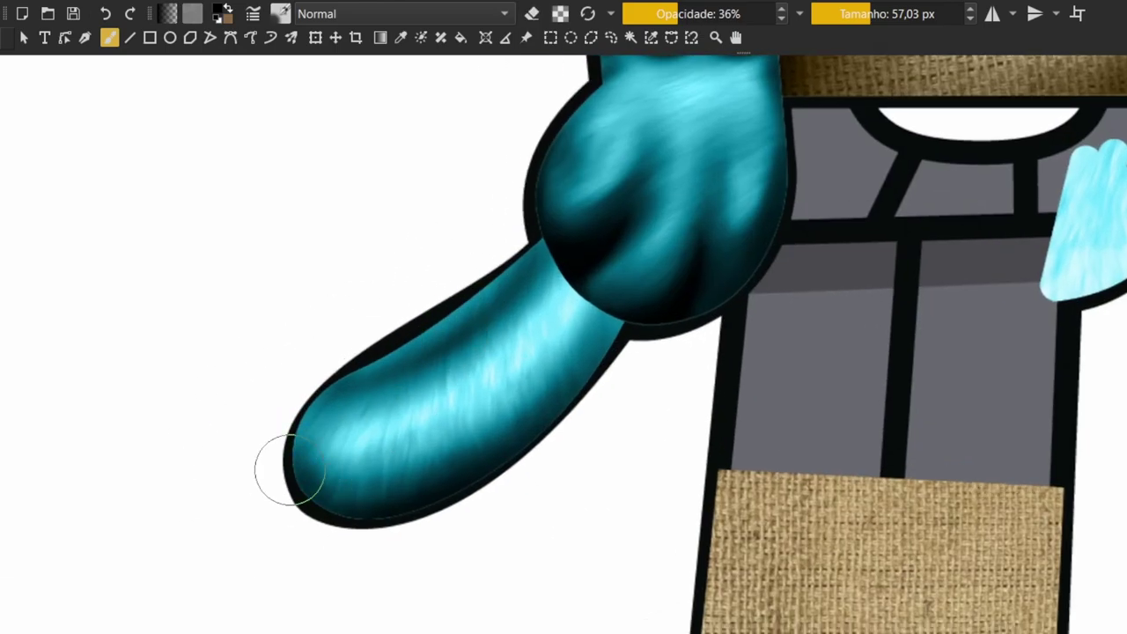
mouse_move(289, 466)
mouse_down()
mouse_move(420, 372)
mouse_move(573, 361)
mouse_move(583, 289)
mouse_up()
key(e)
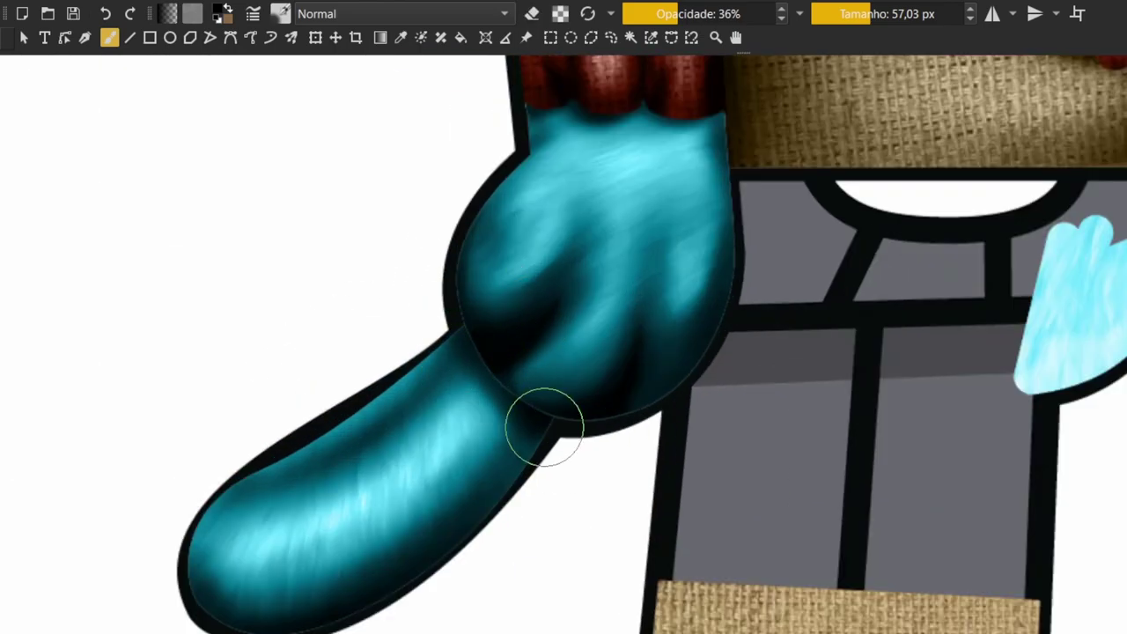
Darken the elbow where the forearm meets the hand
key(e)
mouse_move(540, 422)
mouse_down()
mouse_move(465, 345)
mouse_move(535, 317)
mouse_move(549, 407)
mouse_move(485, 302)
mouse_up()
key(e)
key(e)
scroll(505, 326, down, 3)
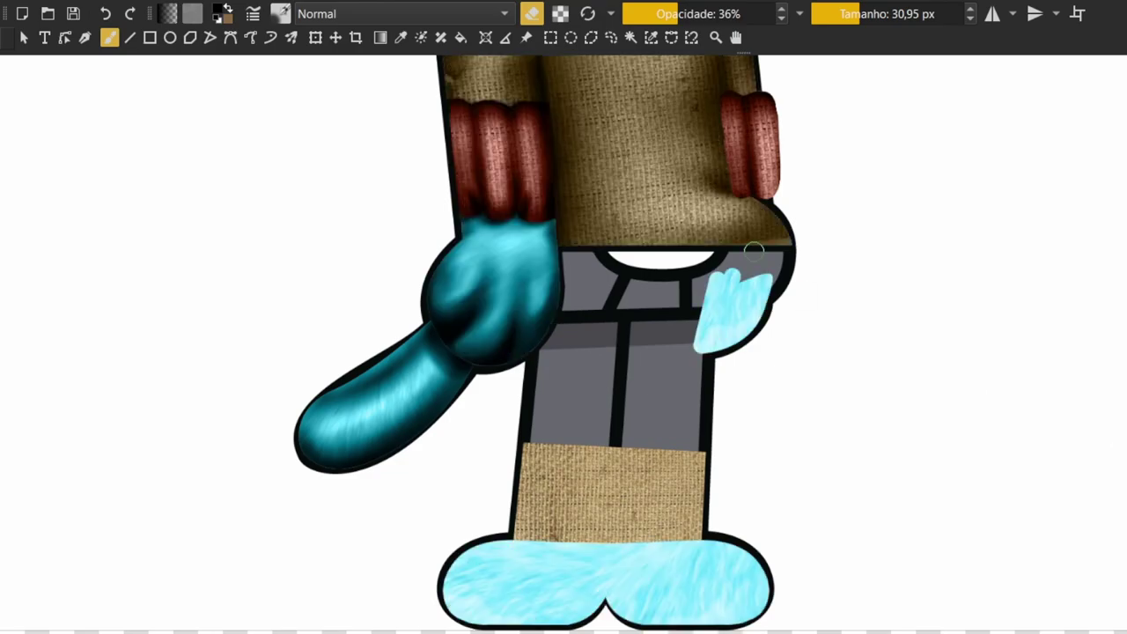
scroll(754, 250, up, 3)
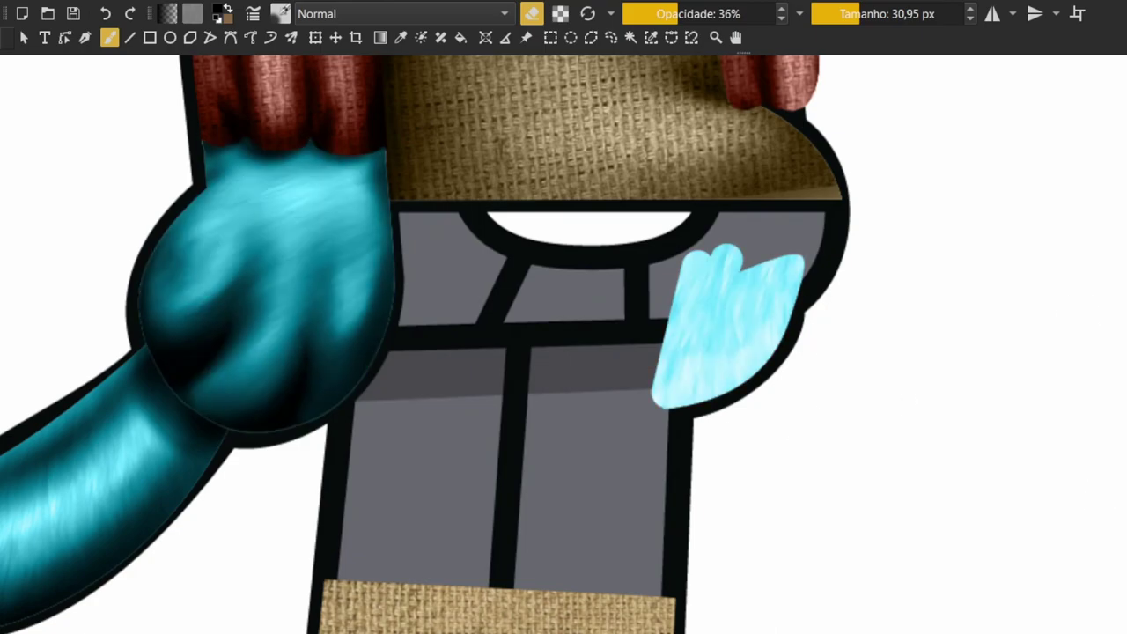
scroll(674, 290, down, 2)
scroll(675, 290, down, 2)
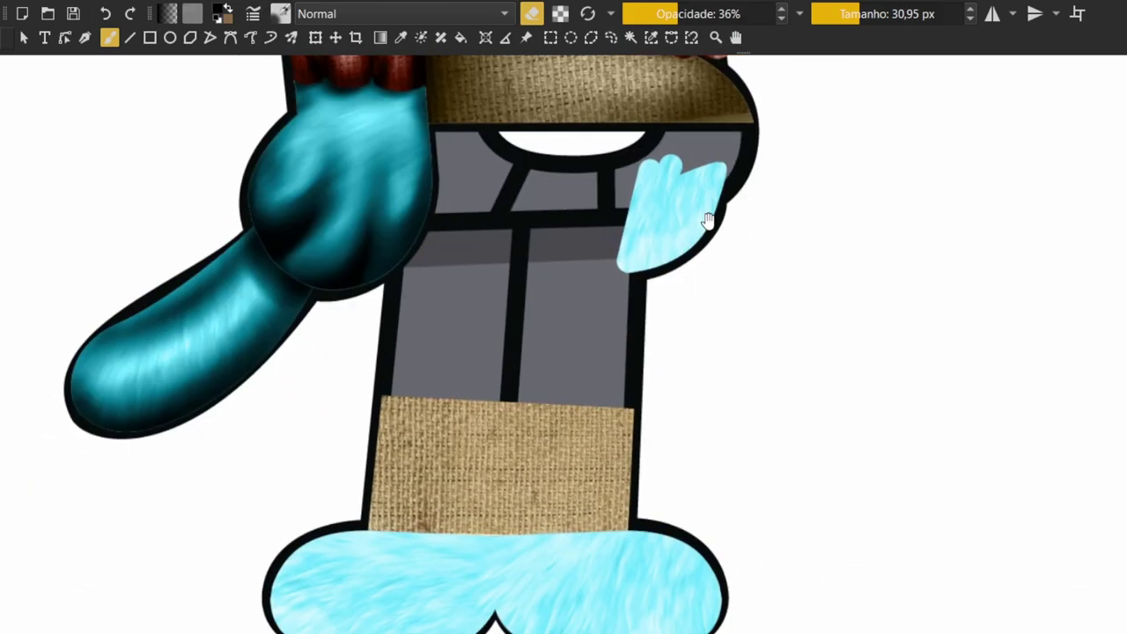
scroll(674, 291, down, 1)
scroll(674, 290, down, 1)
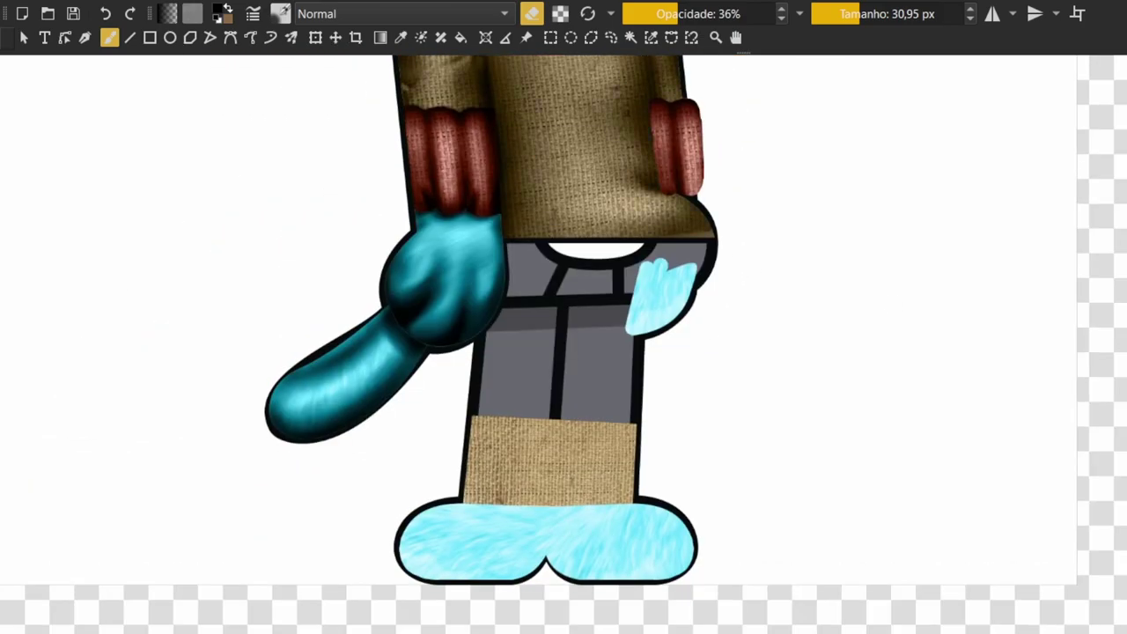
Use the top toolbar, return to the Brush tool, and zoom in on the cyan feet
click(420, 38)
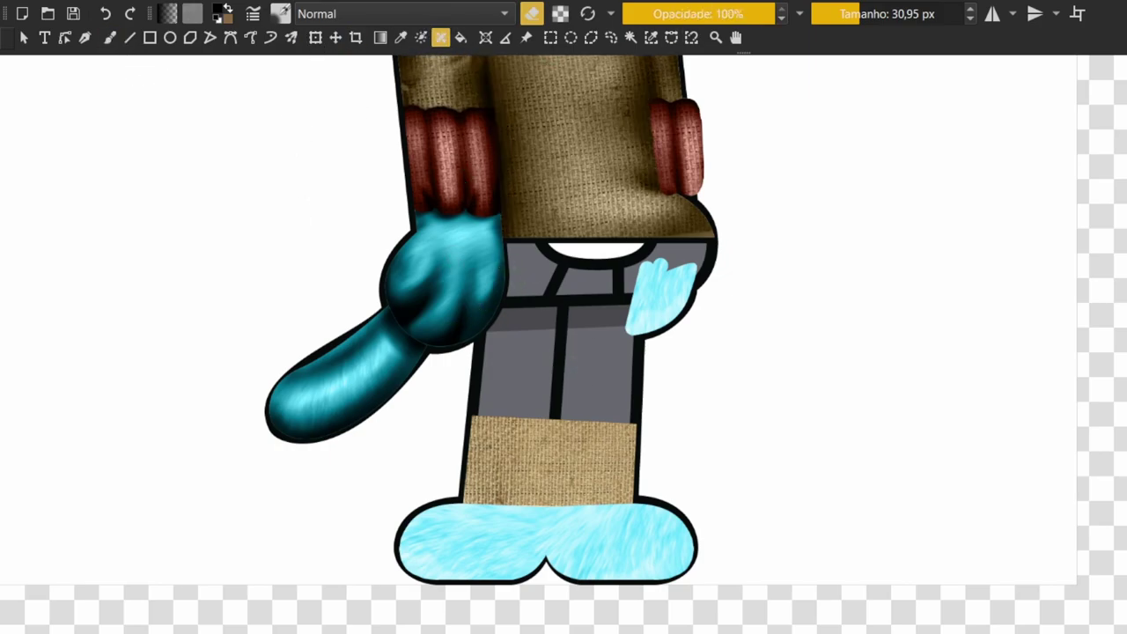
click(485, 37)
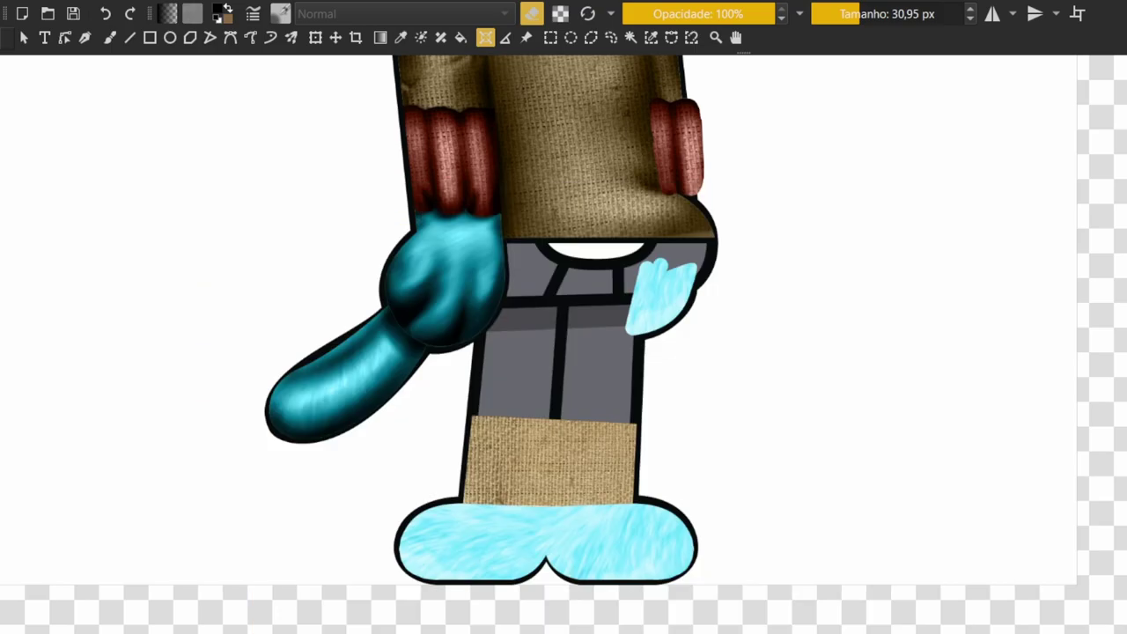
key(b)
scroll(669, 524, up, 5)
scroll(523, 478, down, 5)
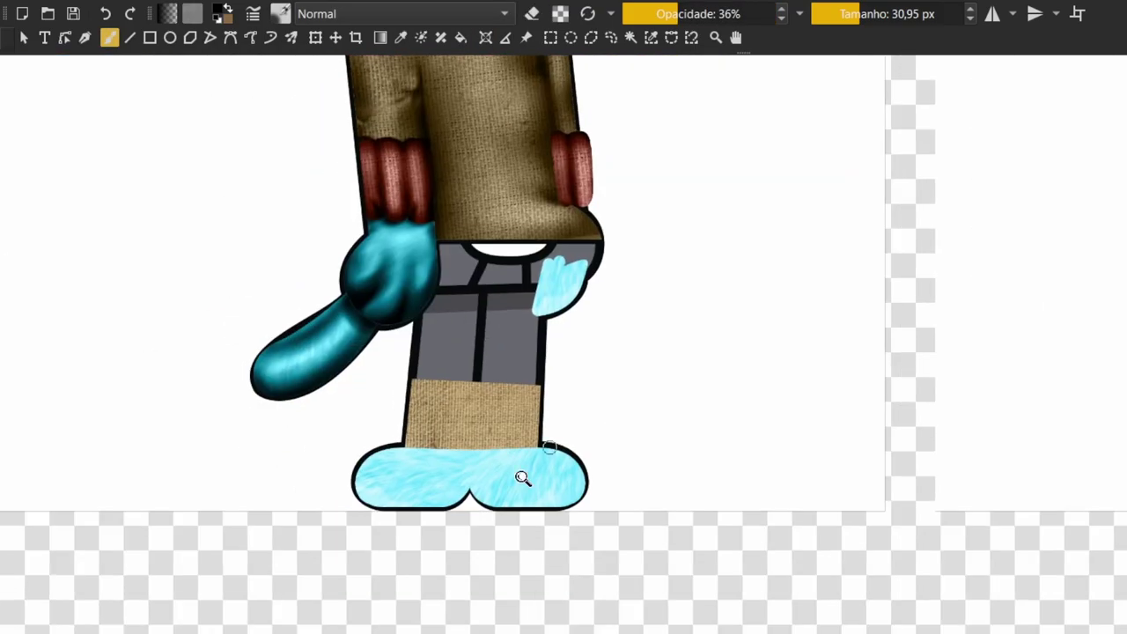
scroll(562, 443, up, 3)
drag(562, 443, 719, 159)
Resize the brush and darken the seam between the cyan feet
key(bracketright)
key(bracketright)
key(bracketright)
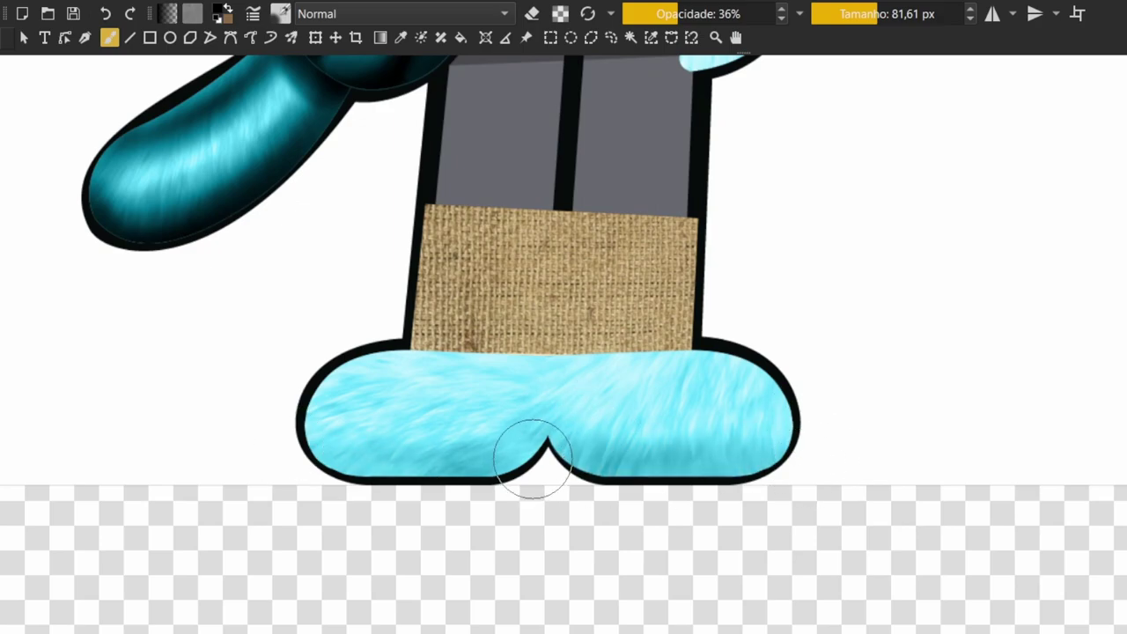
key(bracketleft)
mouse_move(557, 376)
mouse_down()
mouse_move(674, 455)
mouse_move(503, 458)
mouse_move(471, 430)
mouse_move(724, 466)
mouse_move(390, 477)
mouse_move(845, 422)
mouse_move(688, 495)
mouse_up()
key(bracketright)
key(bracketright)
scroll(441, 430, up, 2)
key(bracketleft)
key(bracketleft)
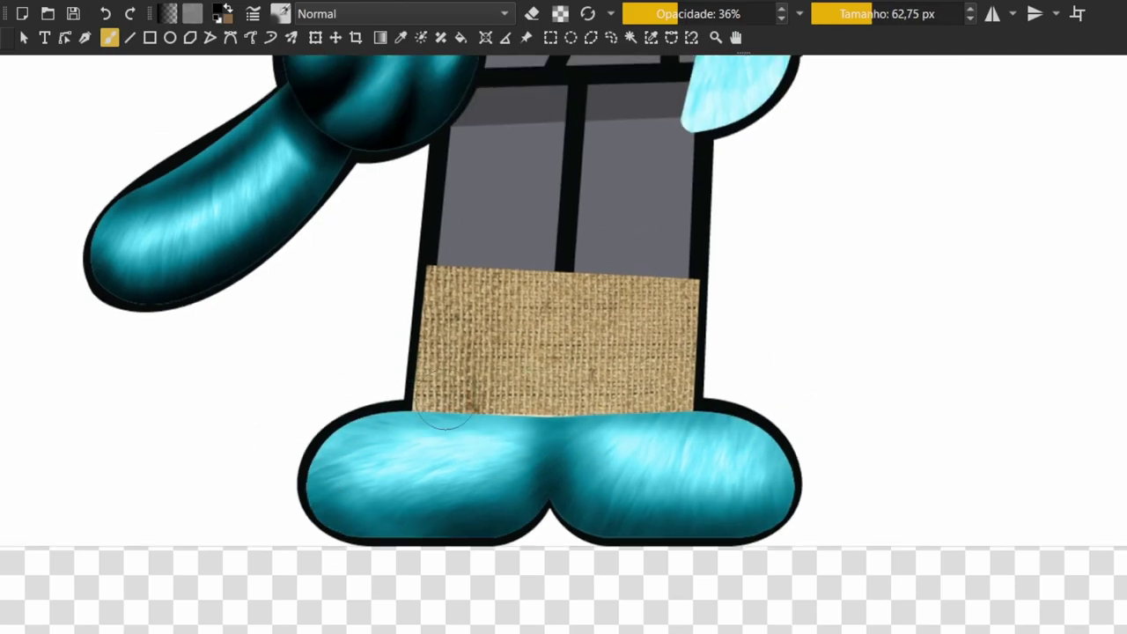
key(bracketleft)
key(bracketleft)
key(bracketleft)
key(bracketright)
key(bracketright)
Shade the bottom edges and seam of both feet darker
mouse_move(553, 435)
mouse_down()
mouse_move(573, 534)
mouse_move(316, 531)
mouse_up()
mouse_move(780, 527)
mouse_down()
mouse_move(795, 442)
mouse_move(641, 540)
mouse_move(748, 520)
mouse_move(335, 531)
mouse_move(317, 491)
mouse_up()
key(bracketright)
key(bracketright)
scroll(317, 490, down, 3)
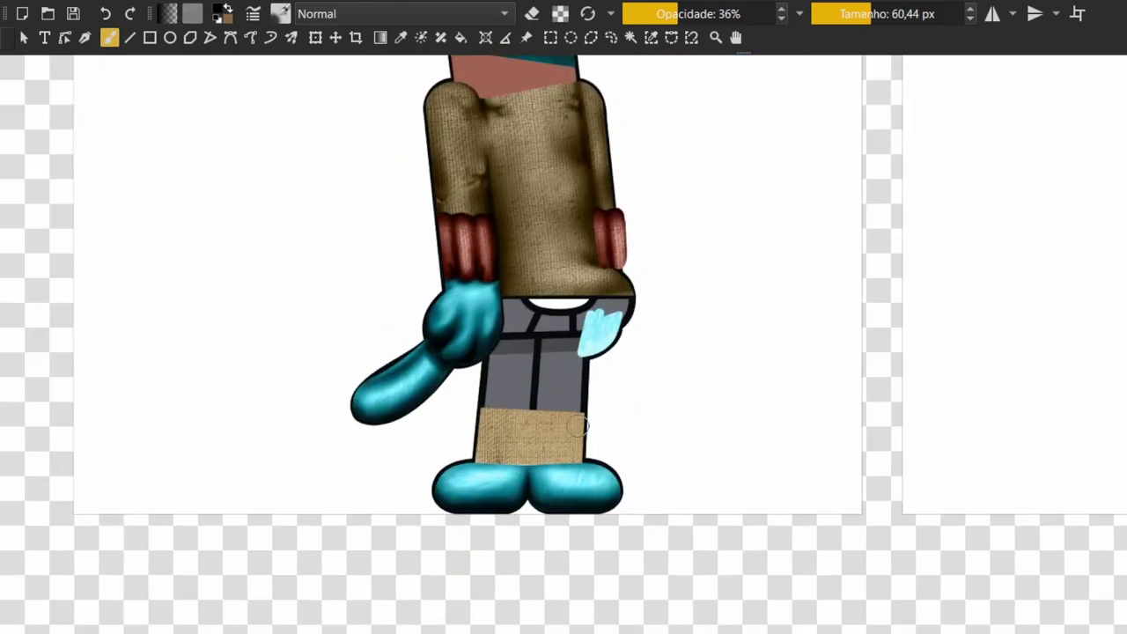
scroll(563, 352, up, 2)
key(bracketleft)
scroll(795, 418, down, 5)
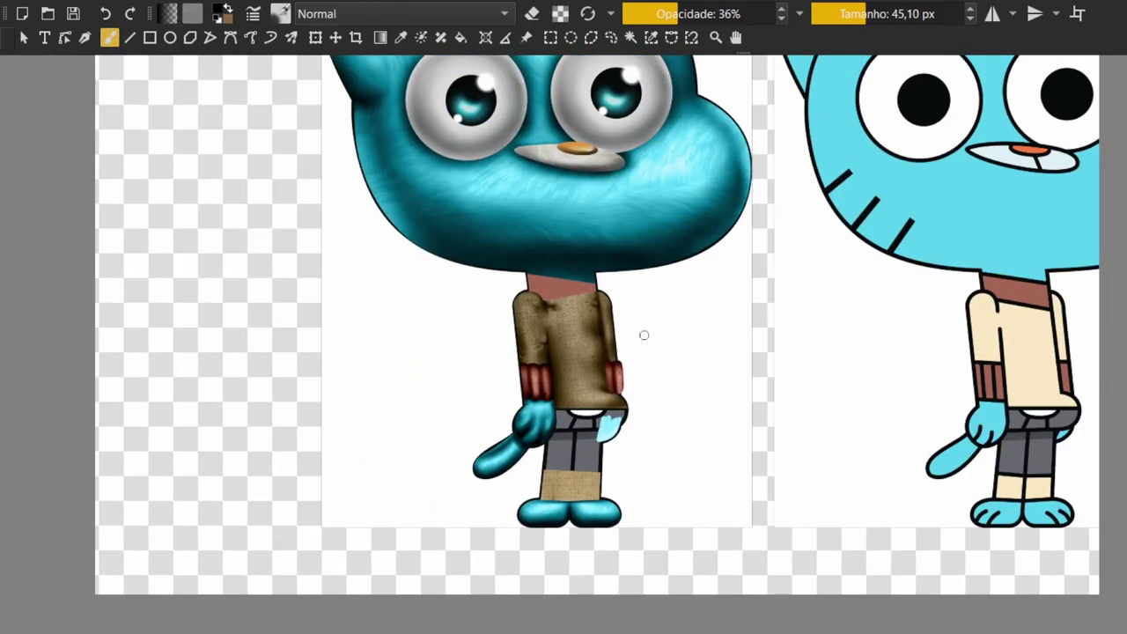
scroll(599, 389, up, 5)
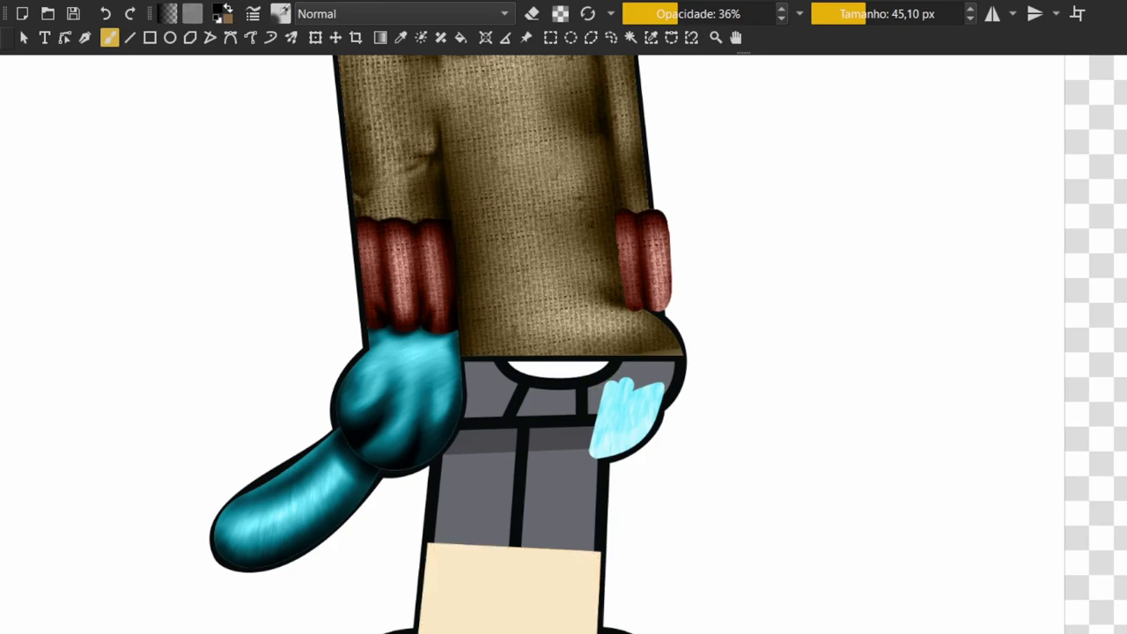
scroll(508, 621, up, 2)
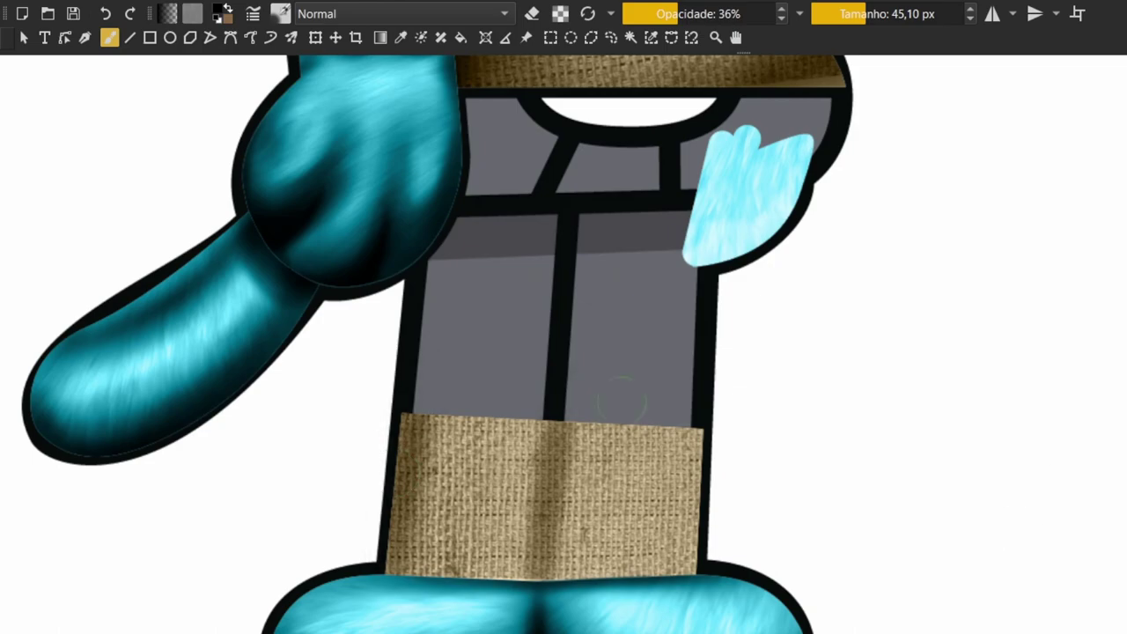
Paint a dark fold down the tan sock patch's middle and blend it in
drag(543, 424, 528, 597)
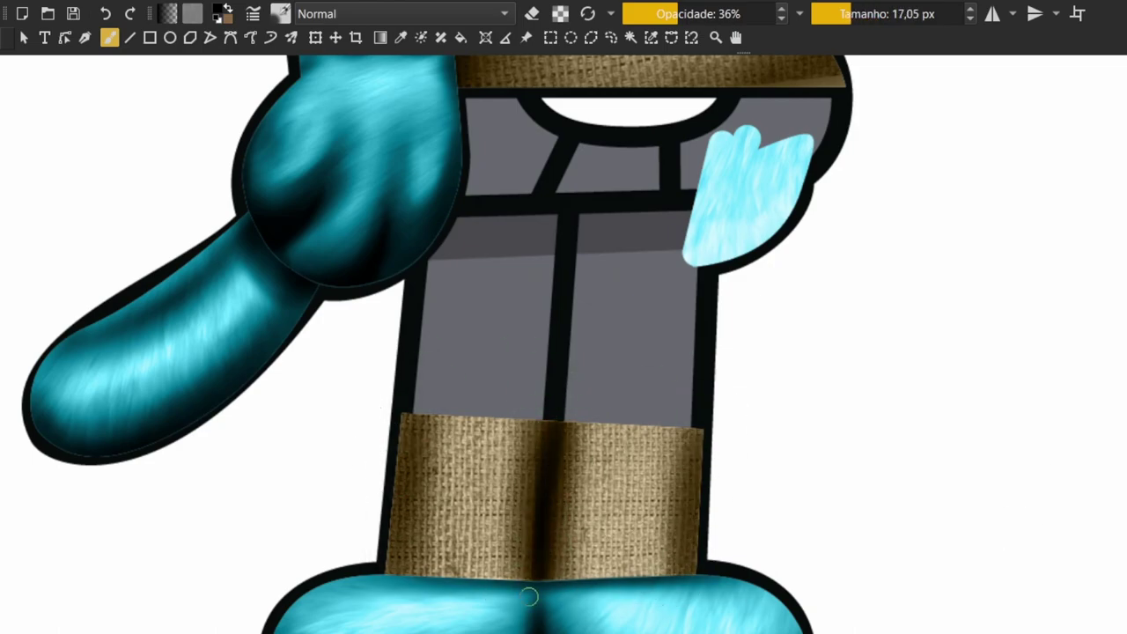
drag(536, 482, 539, 563)
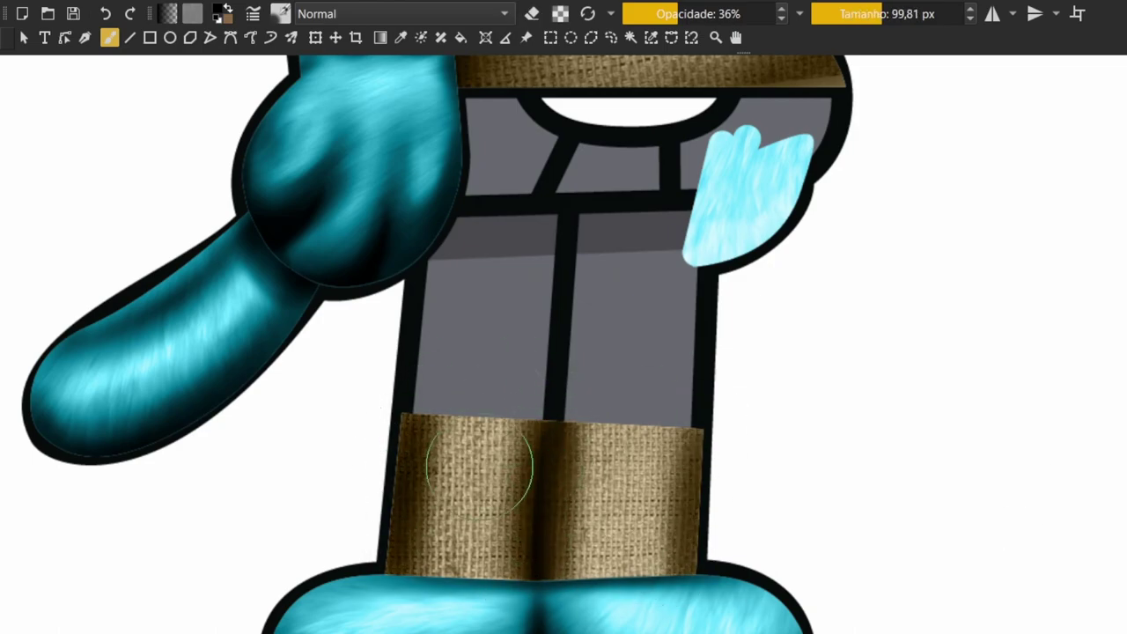
drag(528, 467, 702, 471)
scroll(695, 471, down, 5)
drag(838, 419, 611, 470)
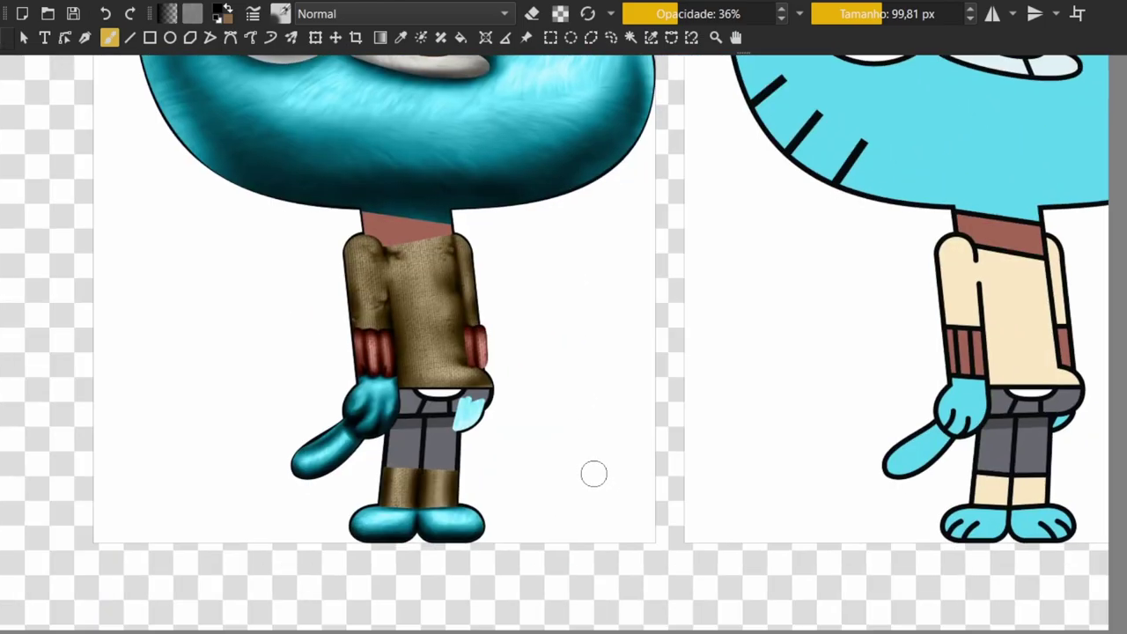
Undo and redo the sock shading, then paint a darker stripe down the patch
key(ctrl+z)
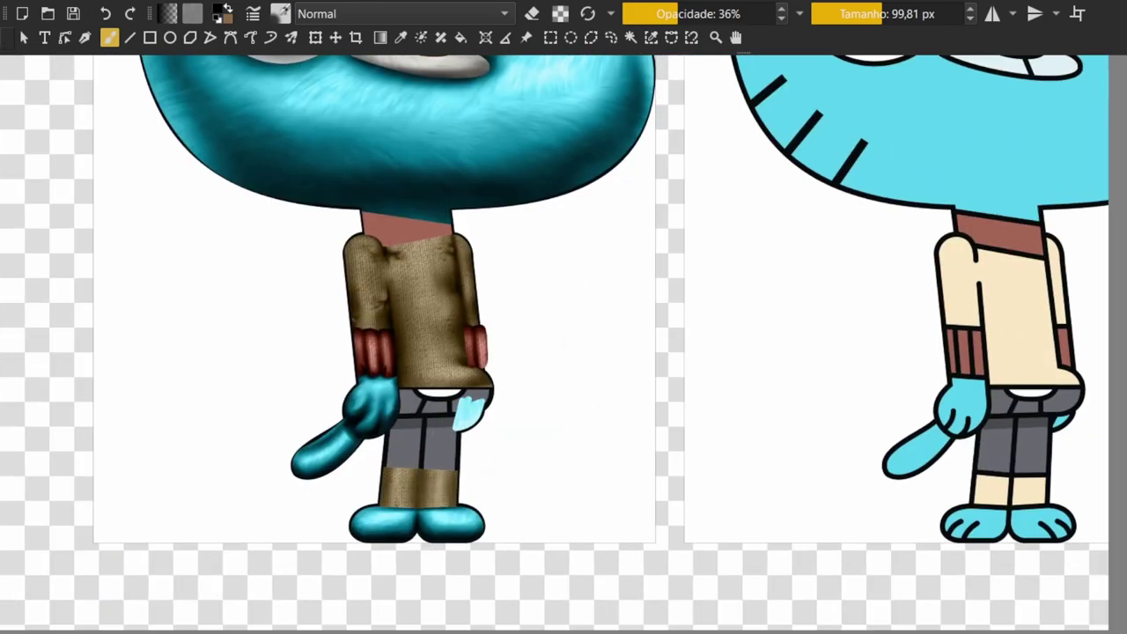
key(ctrl+shift+z)
scroll(390, 511, up, 4)
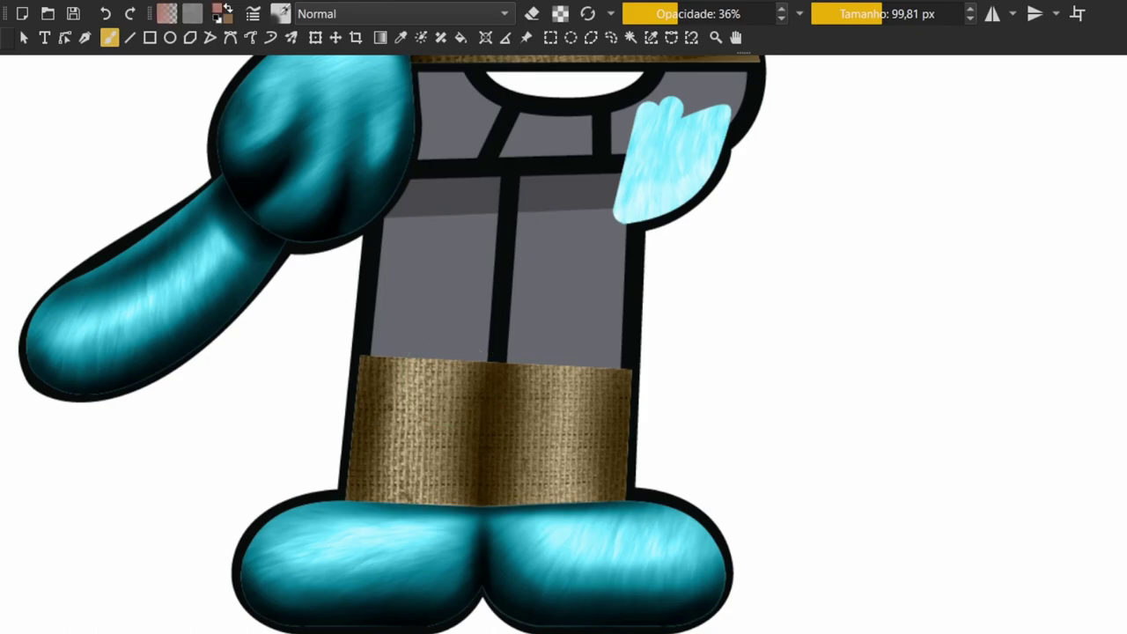
drag(488, 370, 493, 501)
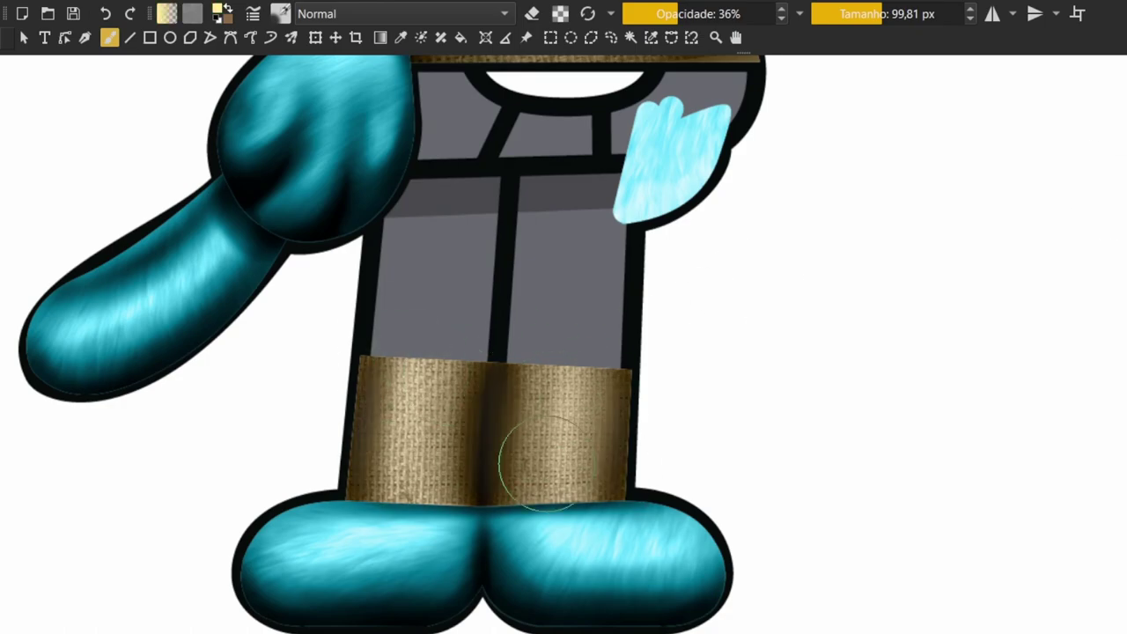
scroll(545, 462, down, 3)
scroll(496, 334, up, 3)
scroll(578, 402, up, 3)
Shrink the brush for detail, then settle on a medium brush size
key(bracketleft)
key(bracketleft)
key(bracketleft)
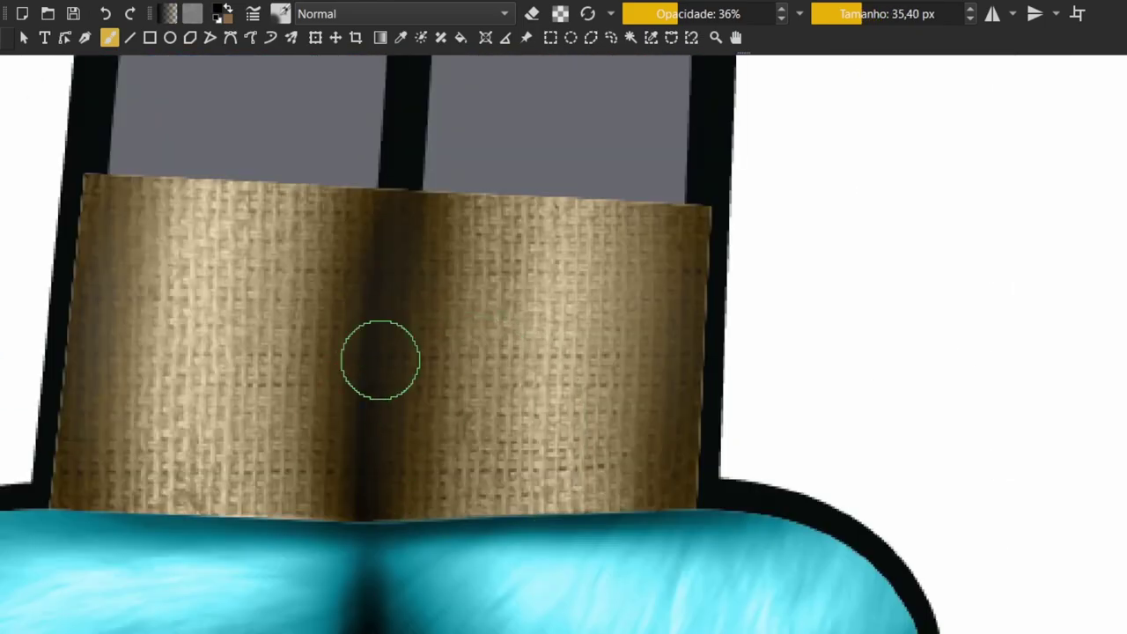
key(bracketleft)
key(bracketright)
scroll(401, 434, down, 3)
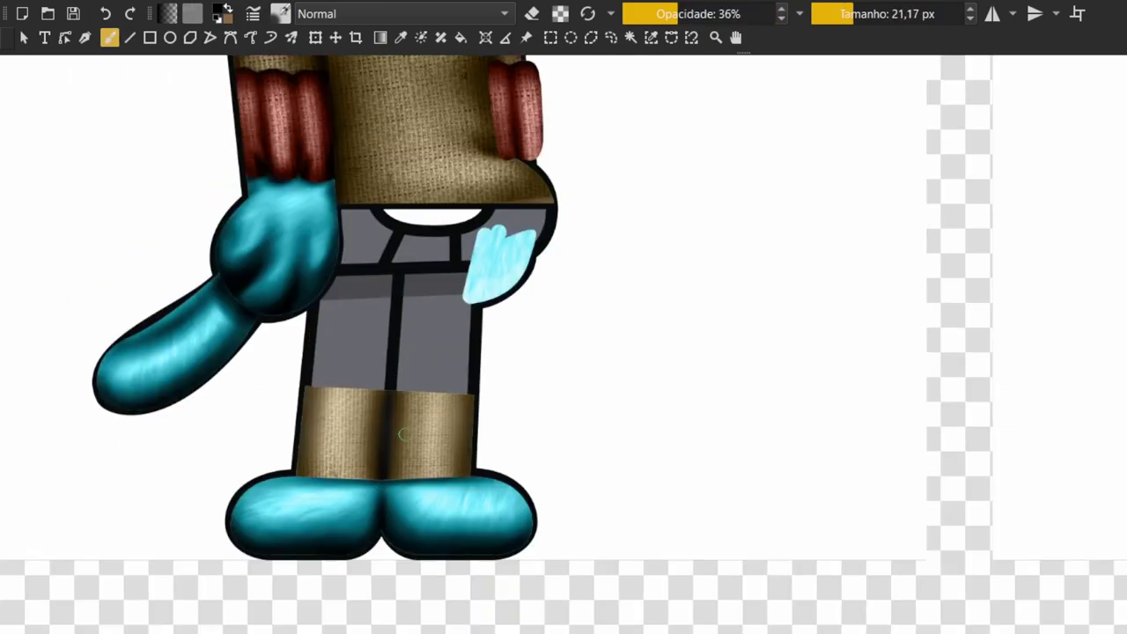
scroll(401, 434, down, 2)
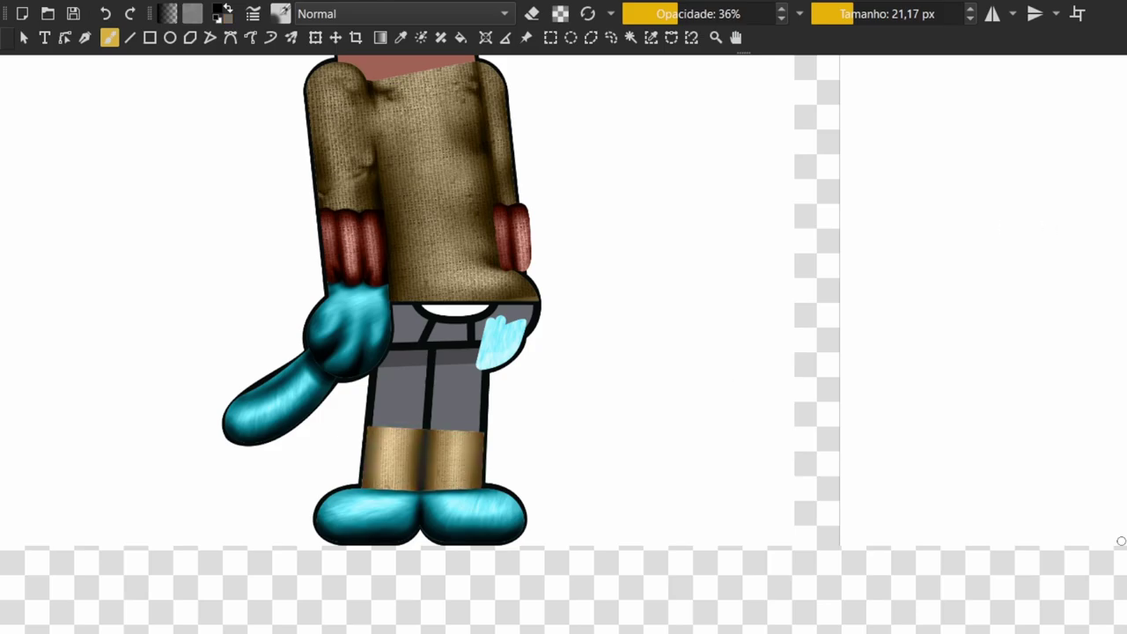
scroll(564, 343, up, 5)
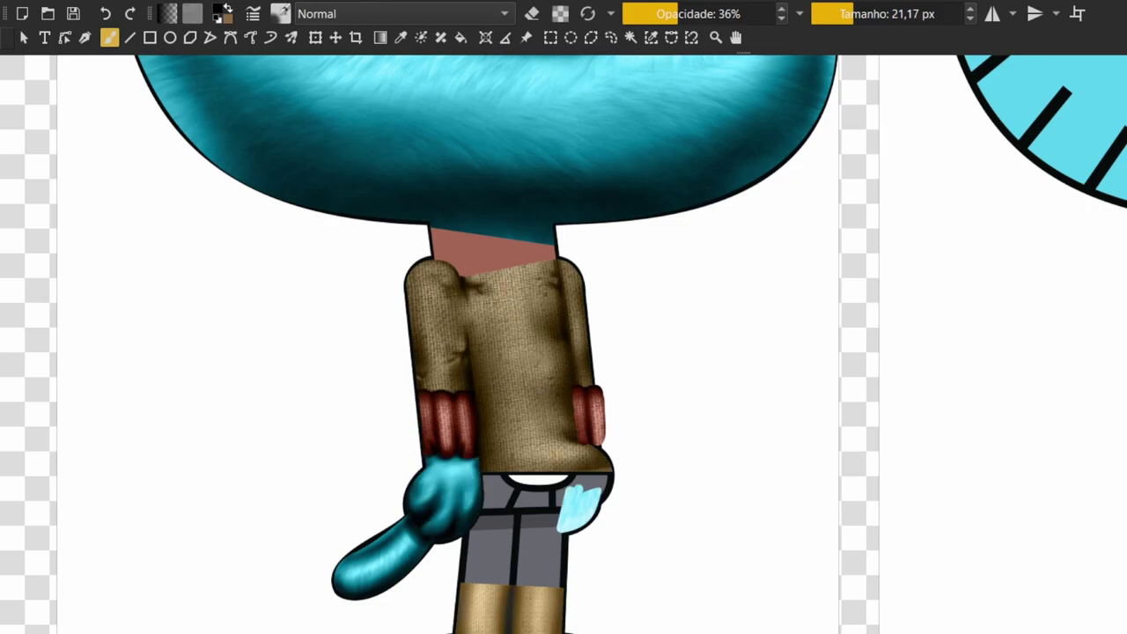
Move the red ribbed piece up to the neck and return to the brush
key(t)
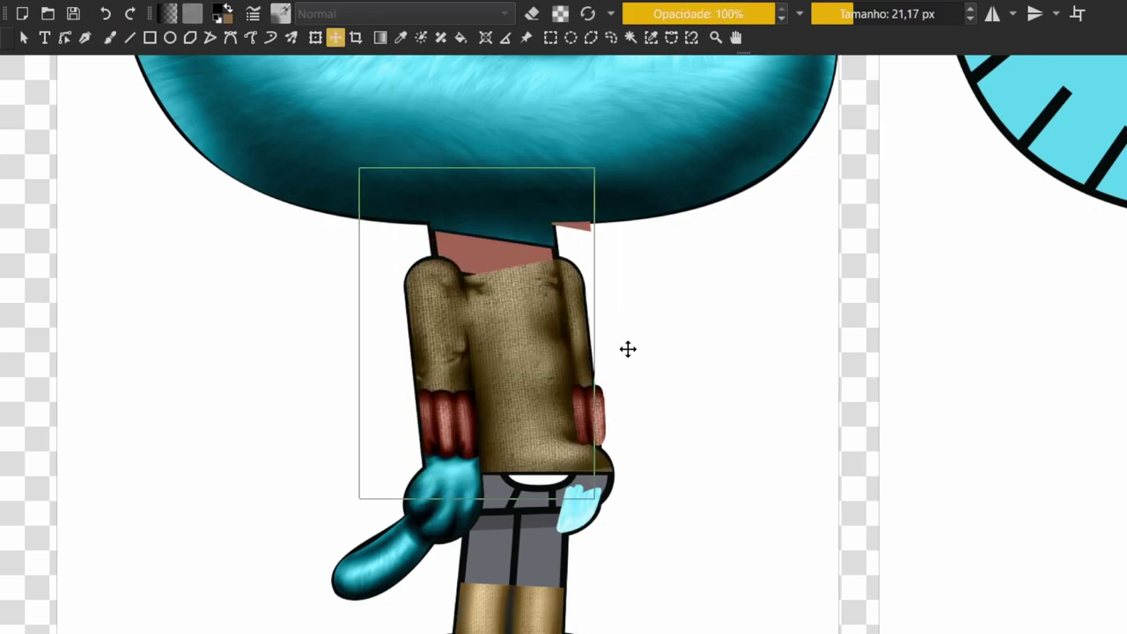
mouse_move(626, 347)
mouse_down()
mouse_move(505, 219)
mouse_move(594, 270)
mouse_move(561, 280)
mouse_up()
key(b)
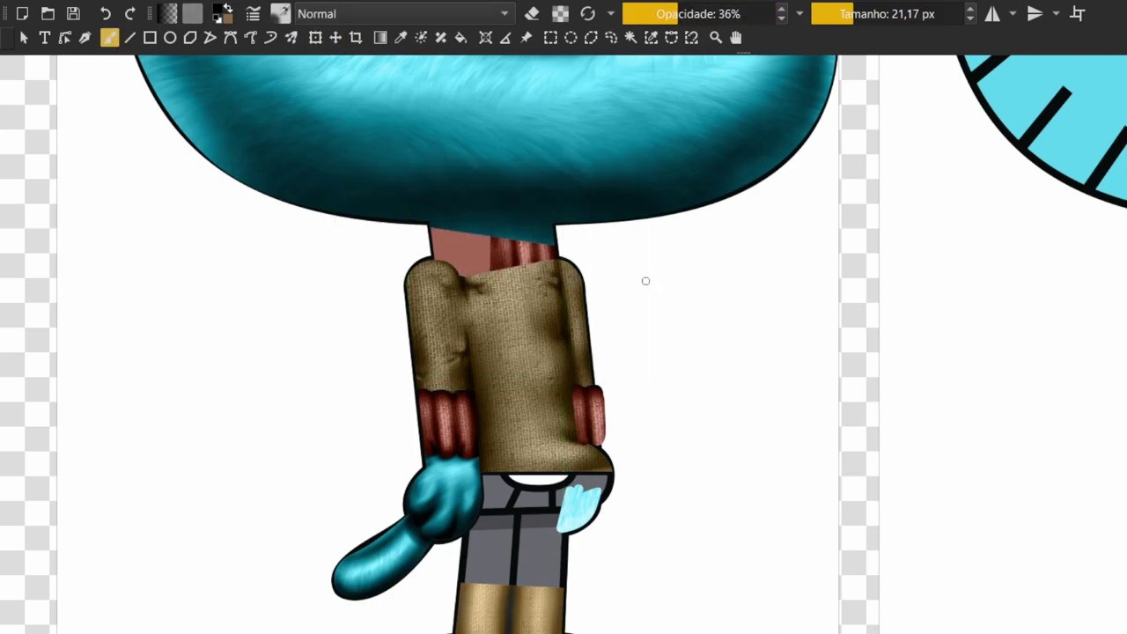
key(t)
key(b)
Switch to erasing, pick the neck's pink-brown colour and undo the last collar stroke
scroll(577, 263, up, 2)
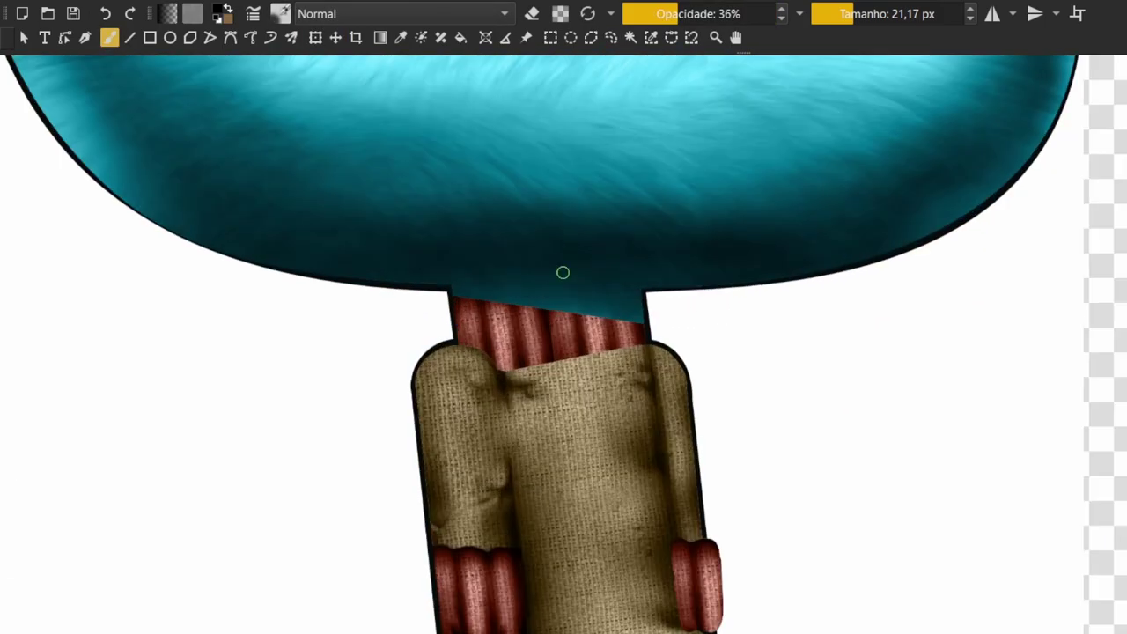
key(e)
scroll(542, 307, up, 2)
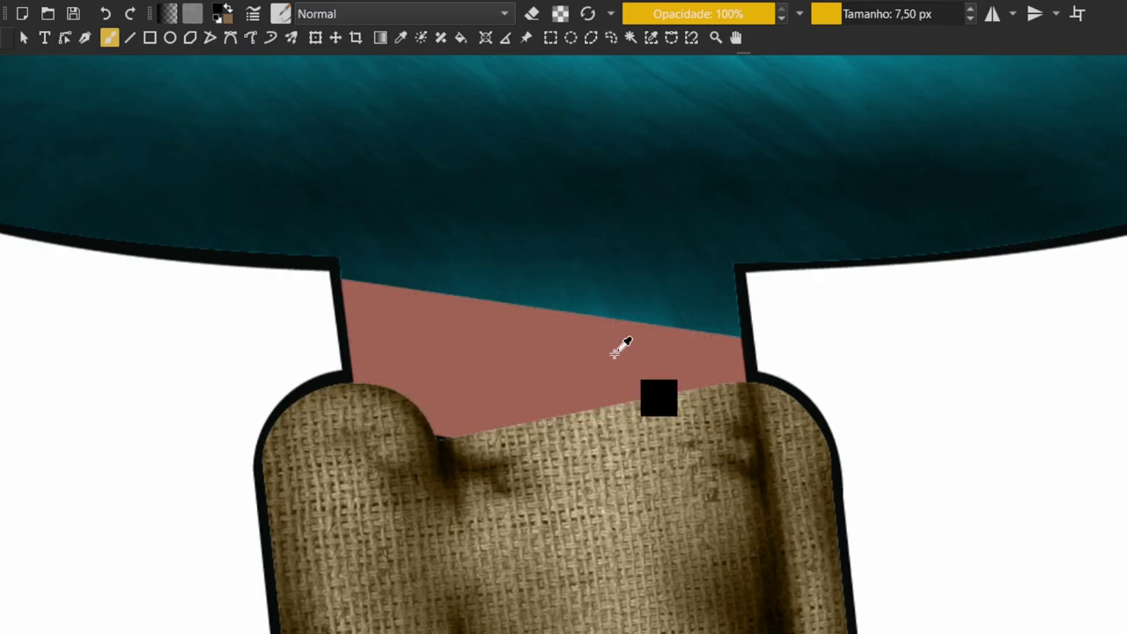
ctrl+click(618, 339)
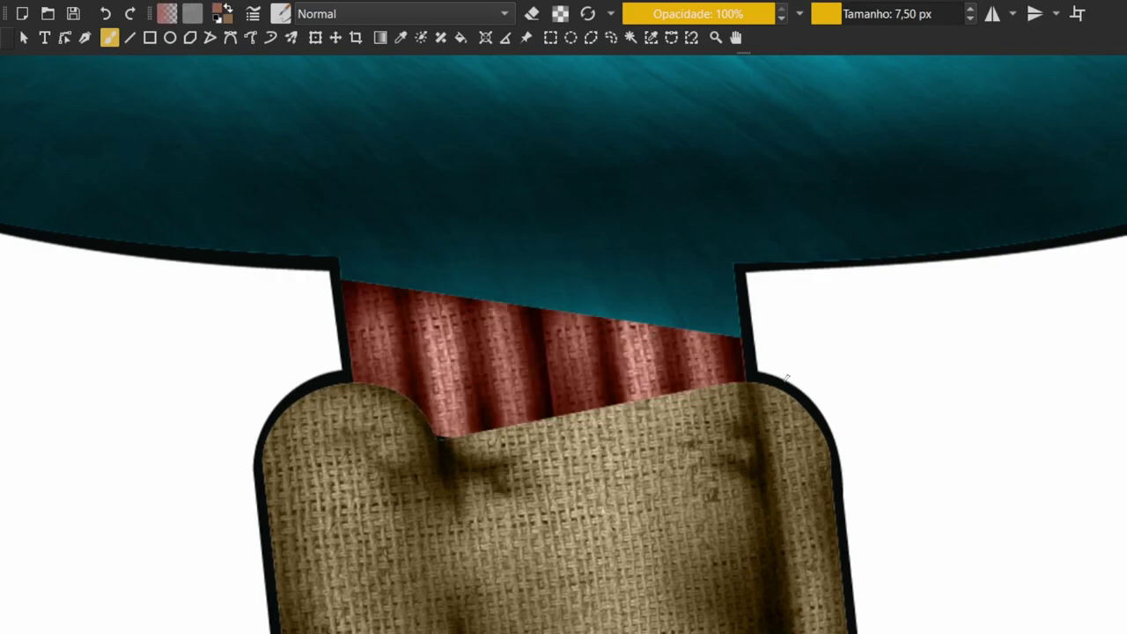
key(ctrl+z)
scroll(700, 372, down, 3)
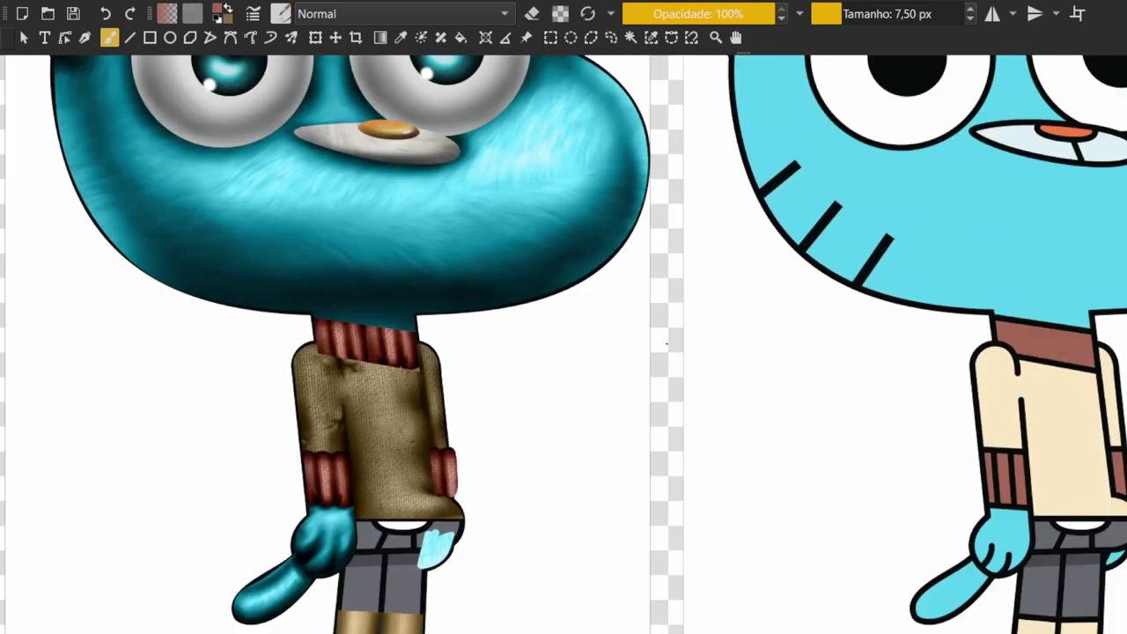
scroll(653, 402, up, 4)
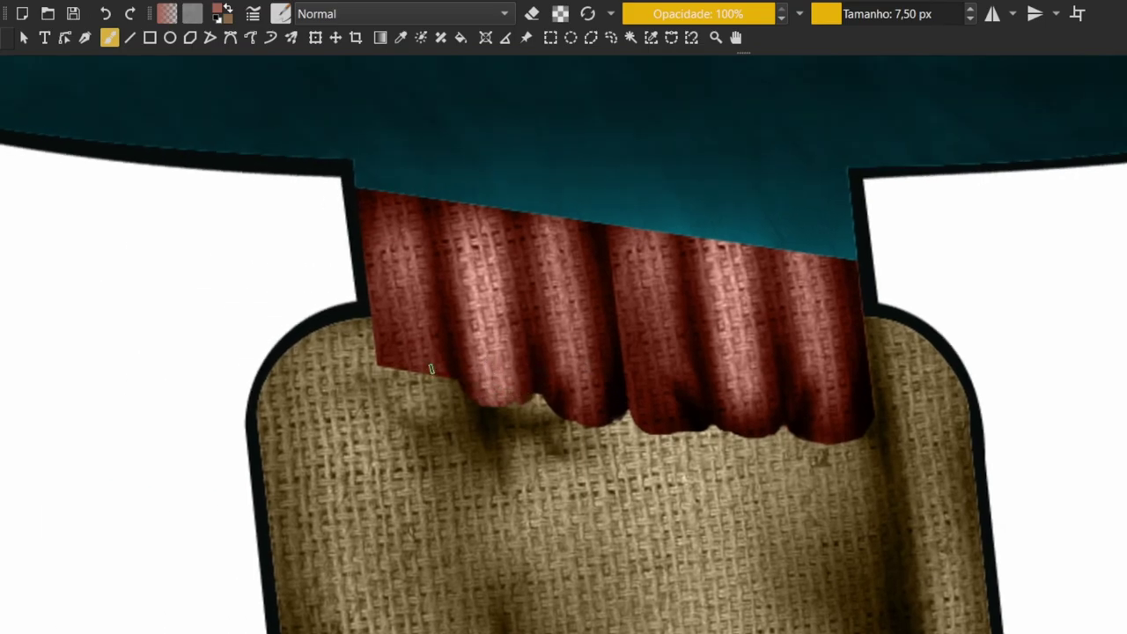
scroll(405, 317, up, 3)
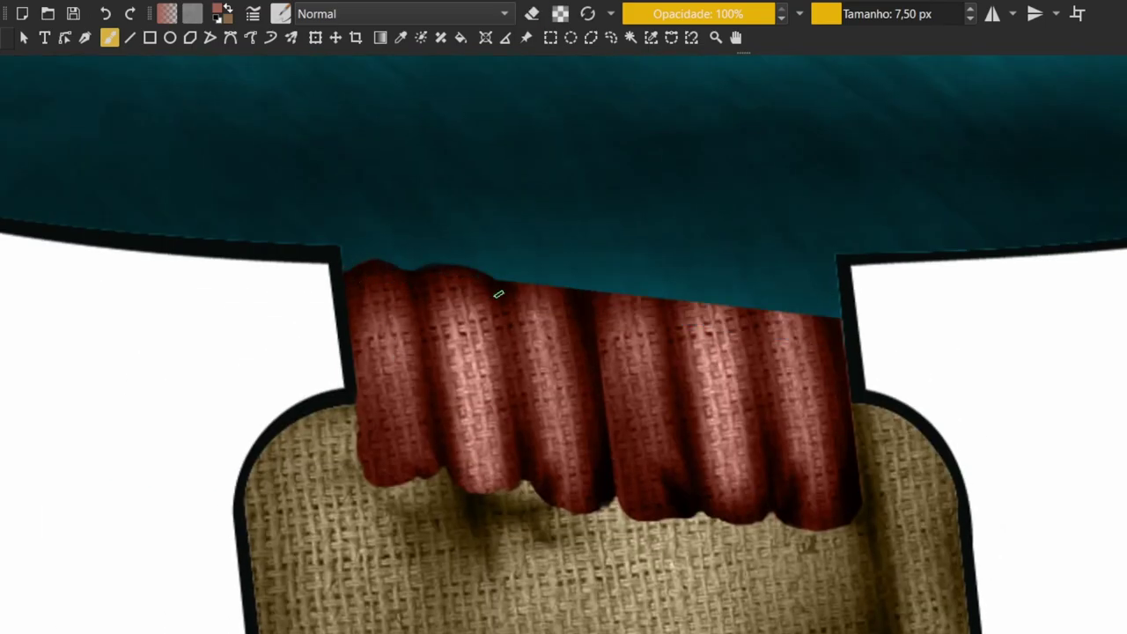
Nudge the collar layer up slightly toward the head
scroll(570, 309, right, 2)
scroll(581, 308, right, 2)
scroll(608, 309, right, 1)
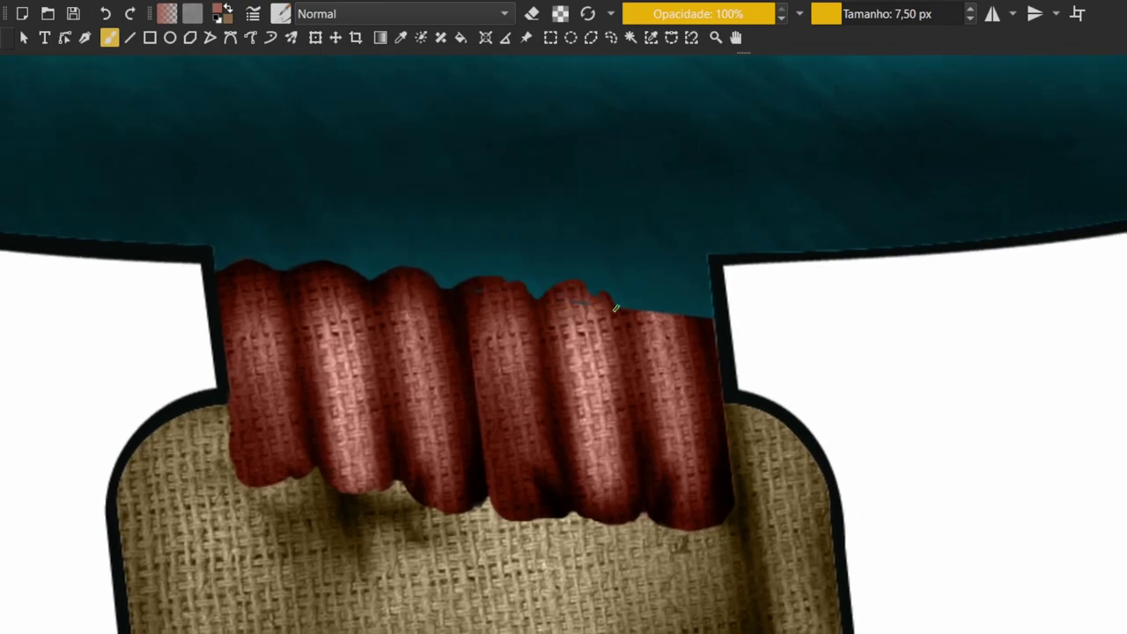
scroll(622, 327, down, 3)
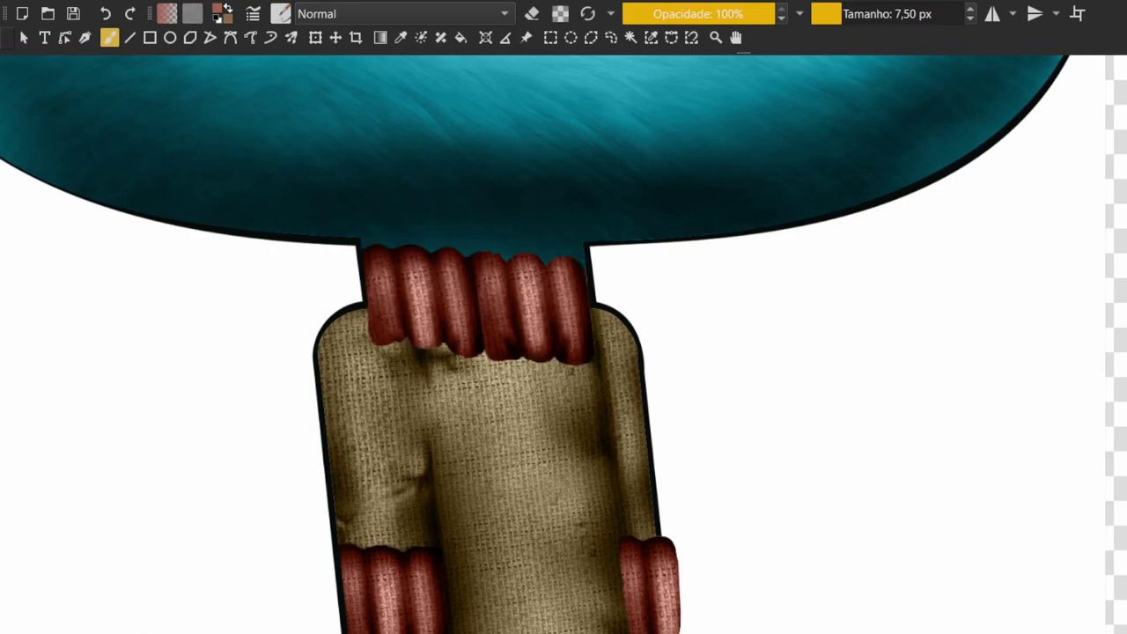
key(t)
drag(740, 354, 735, 346)
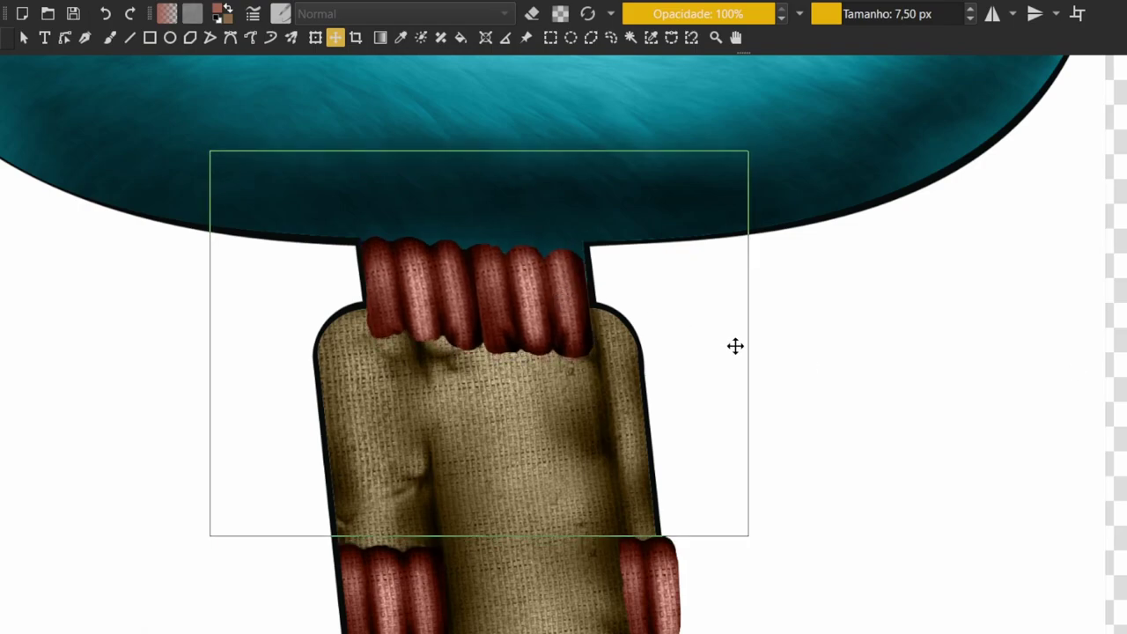
Transform the collar layer wider to the right and apply the resize
key(ctrl+t)
drag(596, 297, 603, 297)
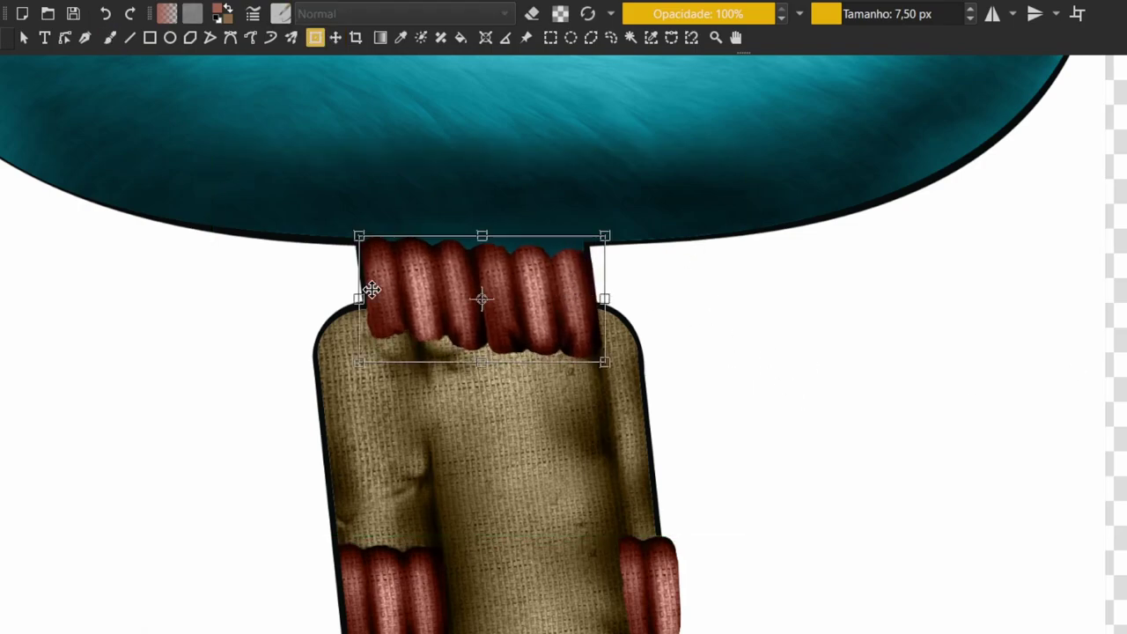
key(Return)
key(b)
scroll(367, 267, up, 5)
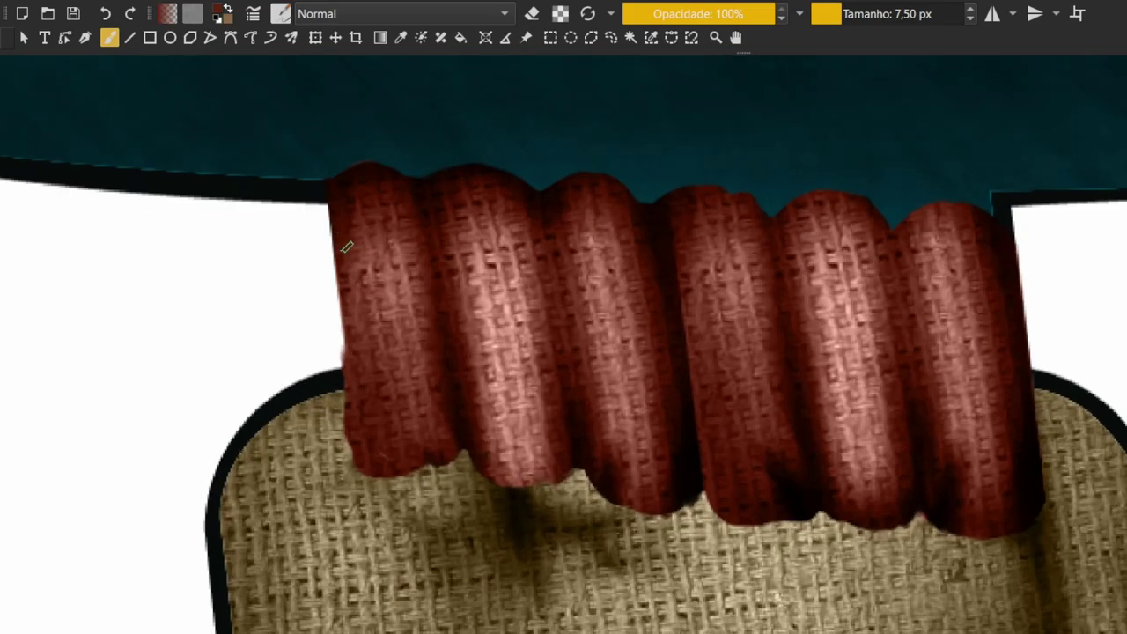
Paint dark shading down the collar's left edge
mouse_move(339, 207)
mouse_down()
mouse_move(339, 361)
mouse_move(352, 431)
mouse_move(339, 314)
mouse_up()
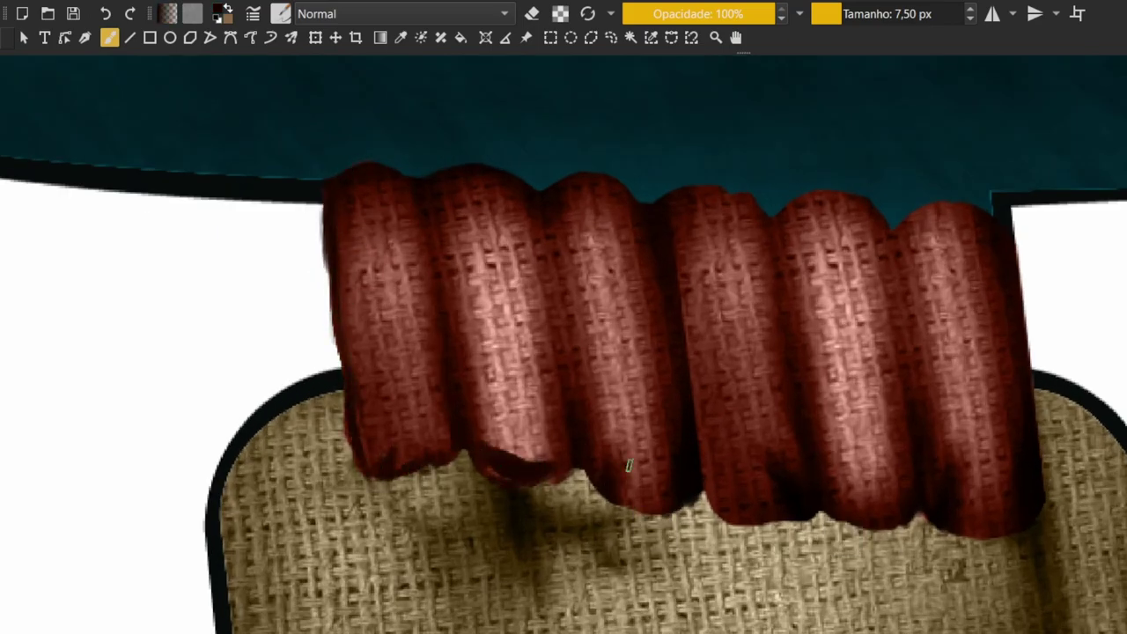
scroll(531, 457, down, 1)
scroll(475, 449, down, 2)
scroll(389, 432, up, 3)
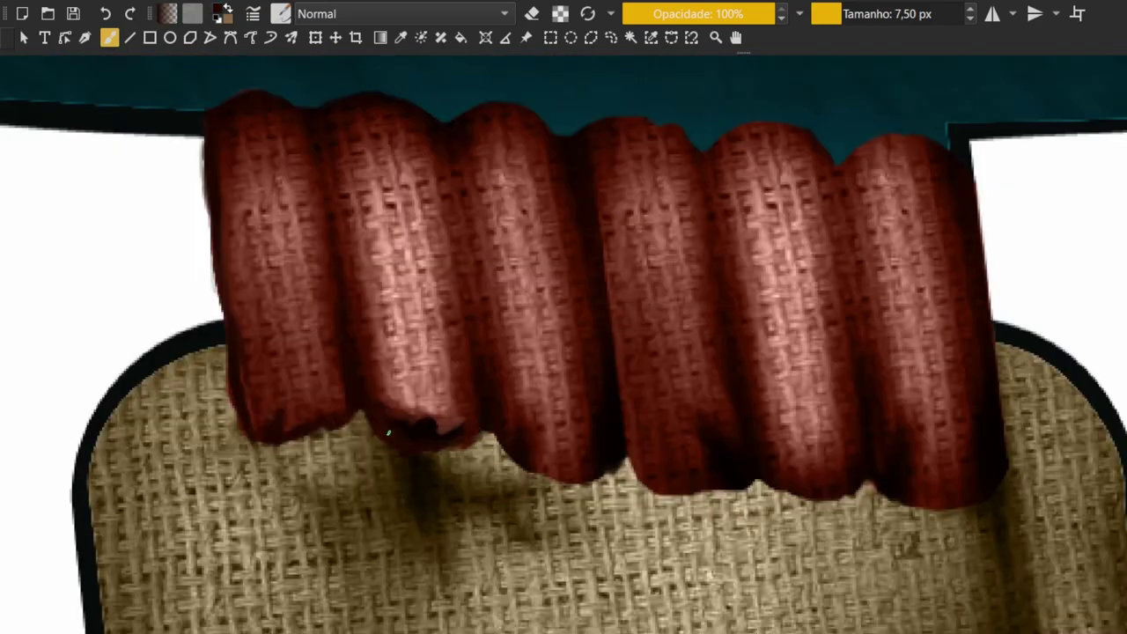
scroll(540, 428, right, 2)
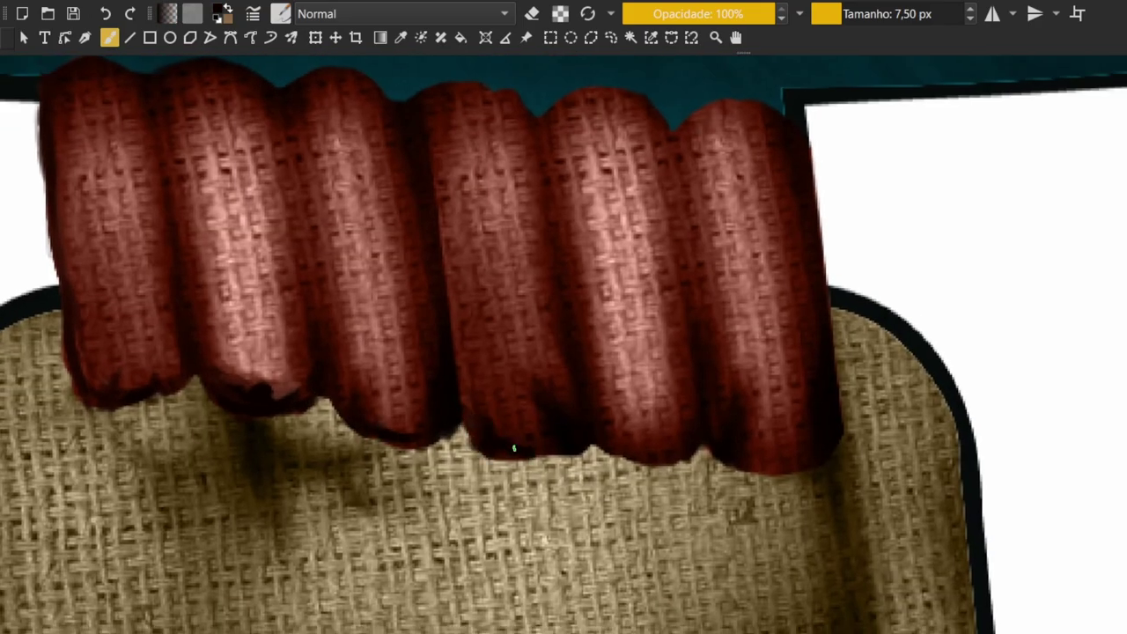
scroll(528, 431, right, 1)
scroll(672, 451, up, 3)
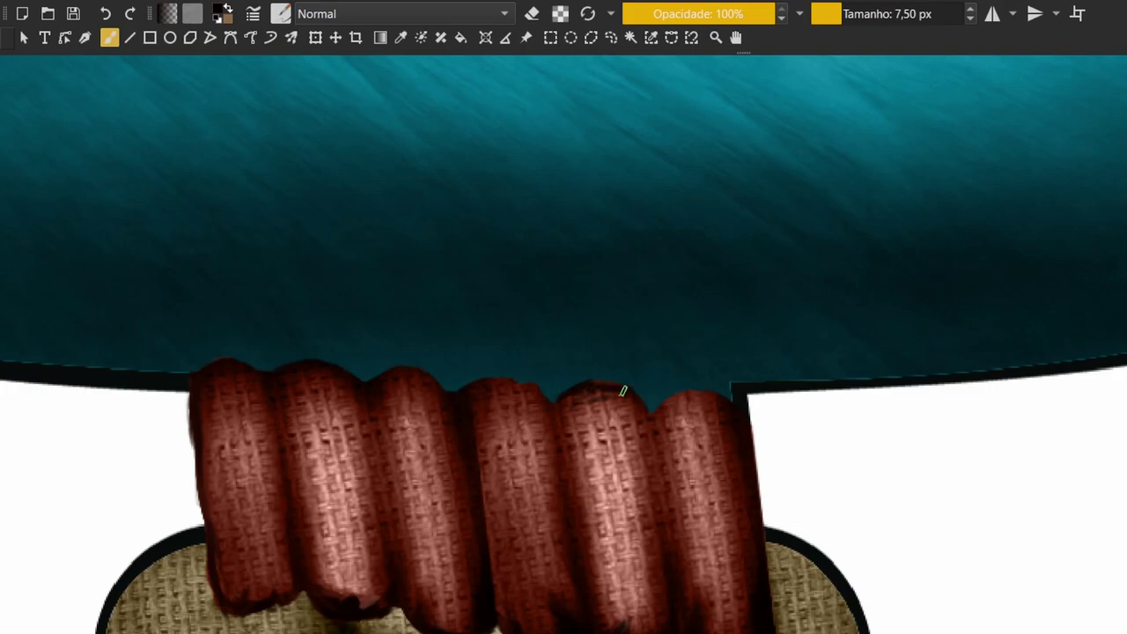
Enlarge the brush and erase the collar's ragged lower-left edge, then resume painting
drag(622, 390, 563, 412)
scroll(468, 427, down, 5)
scroll(467, 428, down, 1)
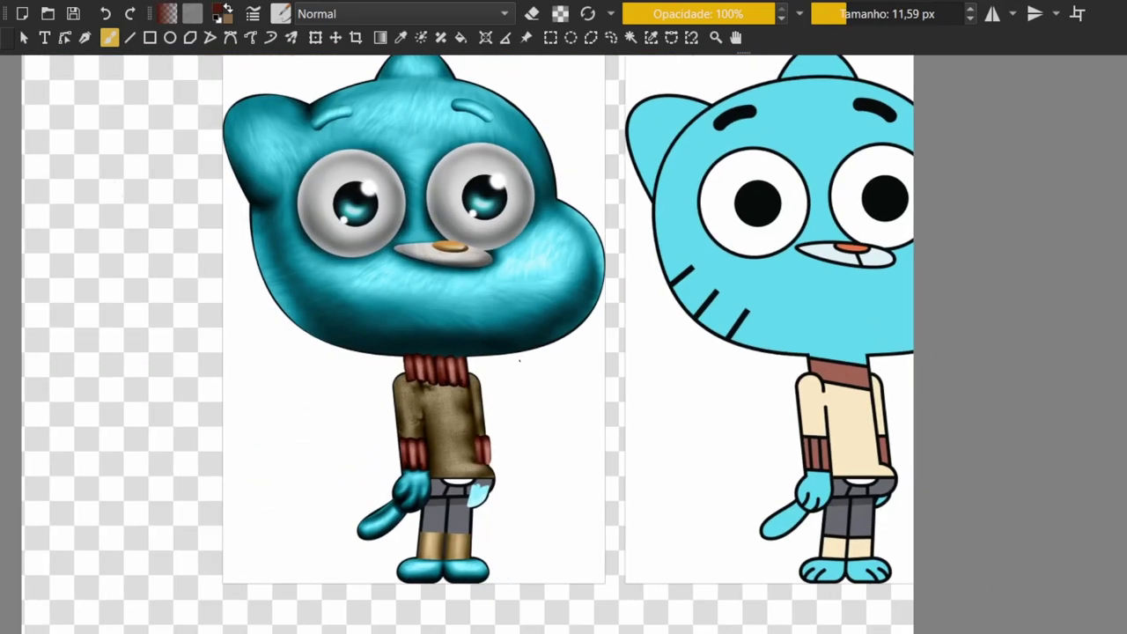
scroll(393, 364, up, 5)
key(e)
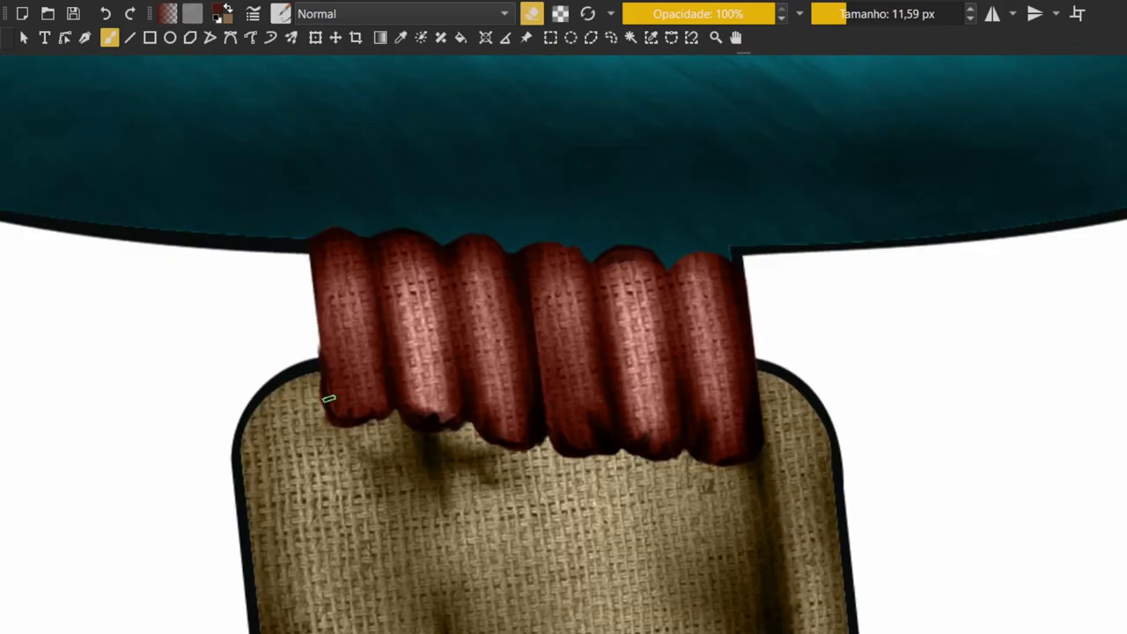
drag(326, 396, 370, 407)
scroll(397, 405, up, 3)
key(e)
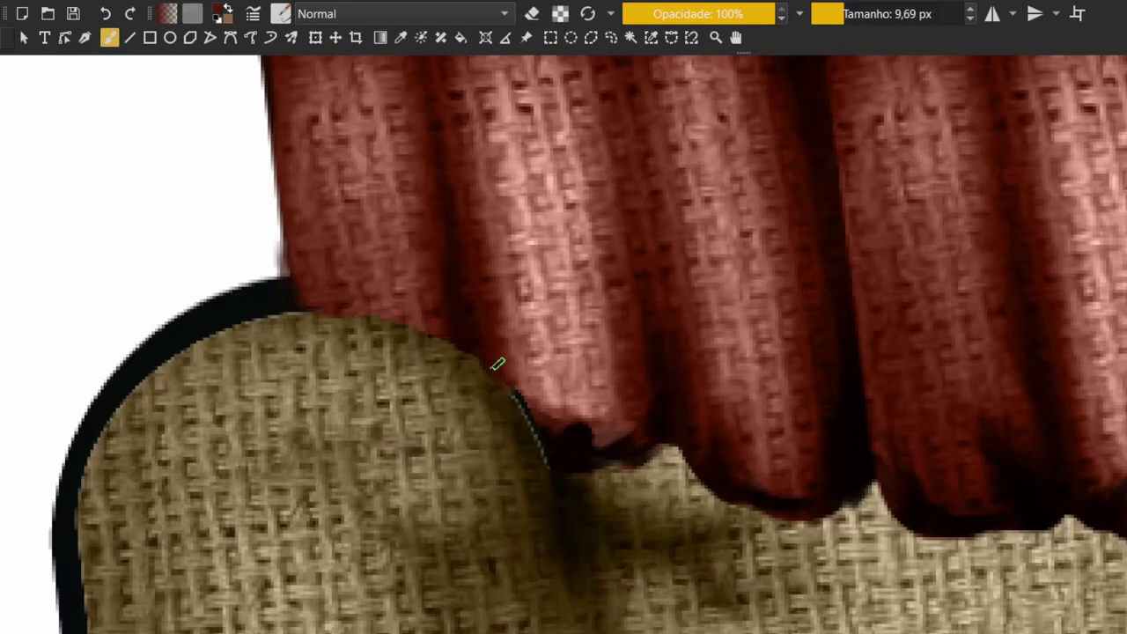
scroll(264, 211, down, 5)
scroll(472, 288, down, 1)
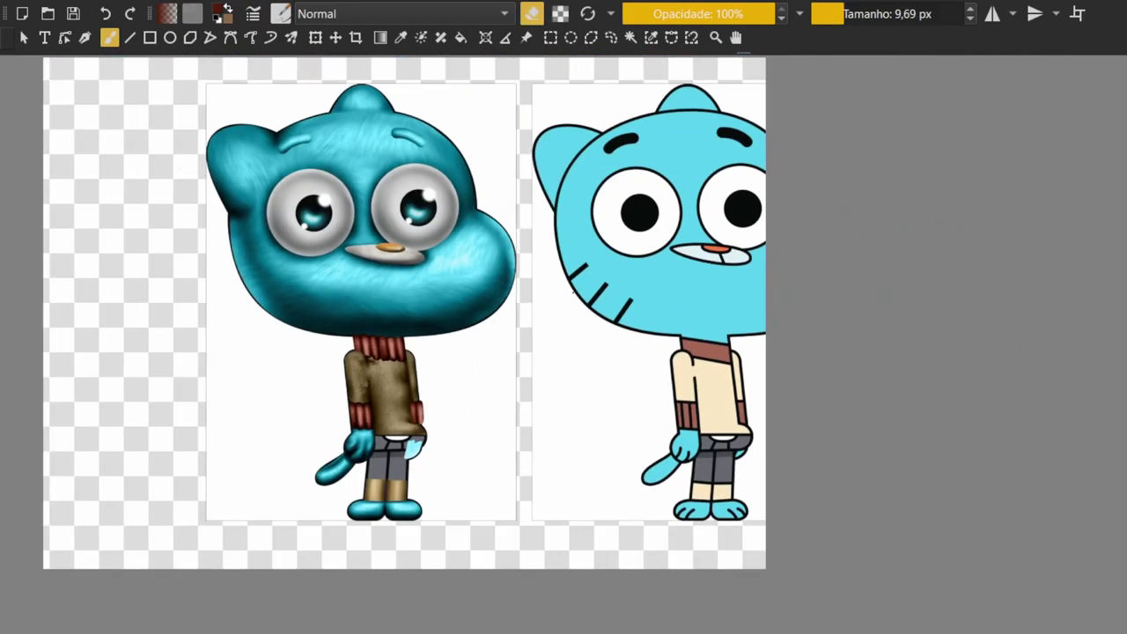
scroll(393, 422, up, 3)
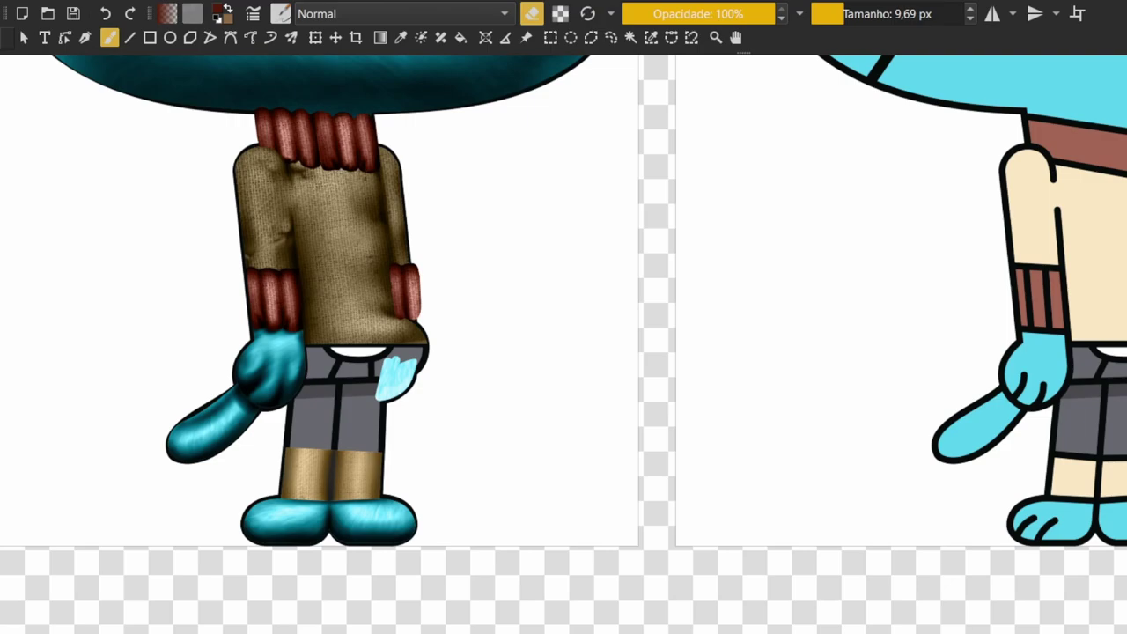
scroll(596, 388, down, 1)
Position the linen fabric texture layer over the grey shorts
scroll(596, 387, down, 2)
key(t)
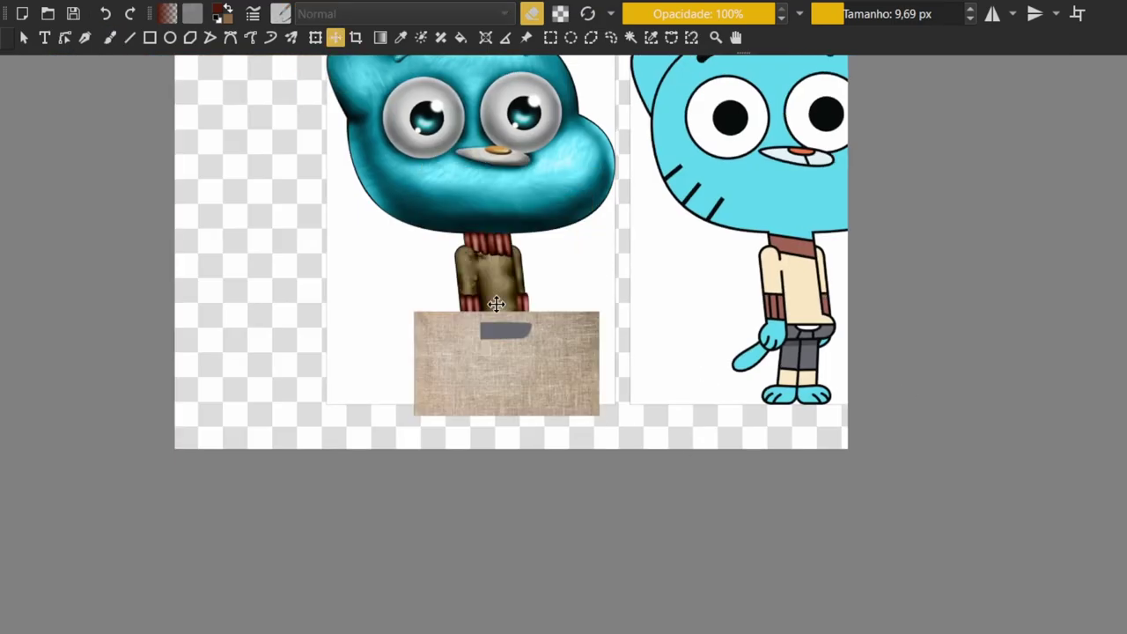
scroll(514, 334, up, 3)
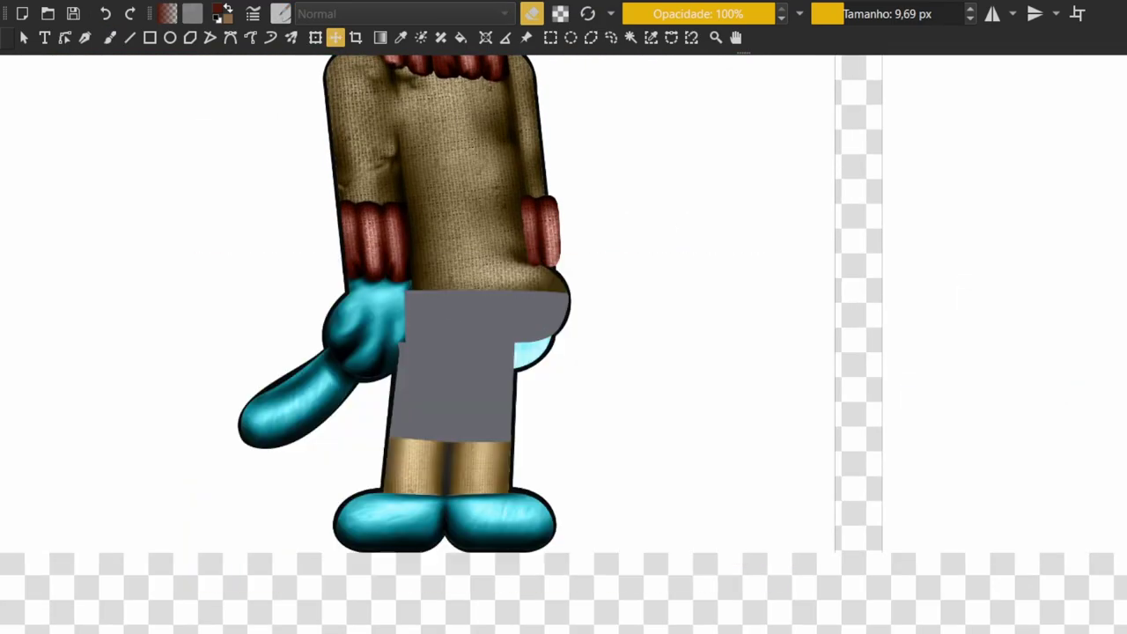
key(b)
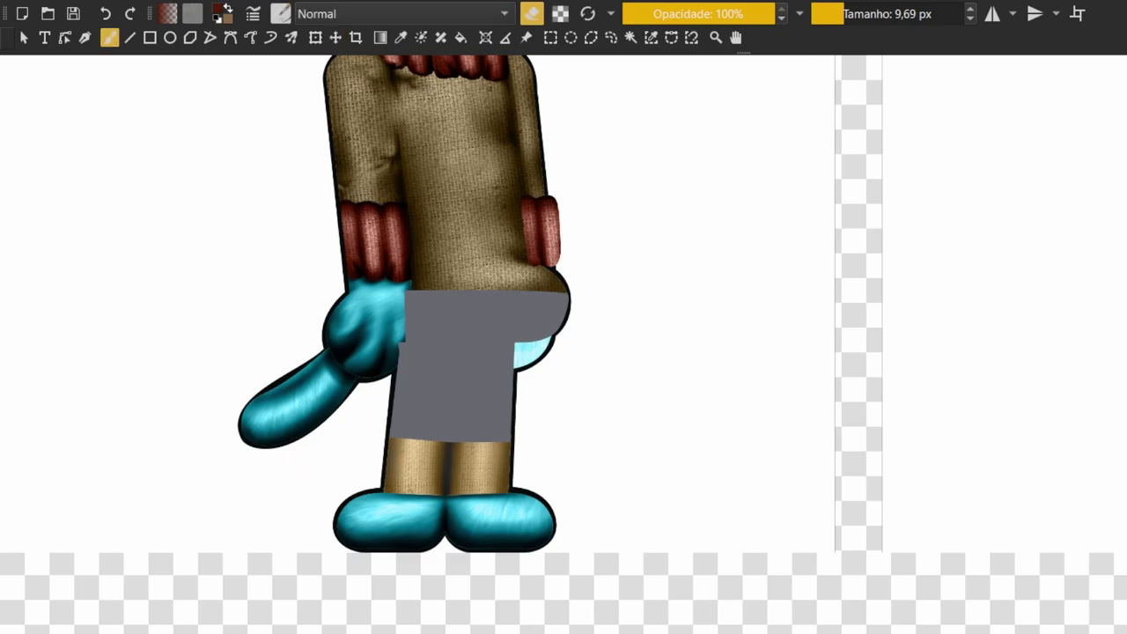
Erase the grey smear along the cyan glove's edge
scroll(401, 281, up, 2)
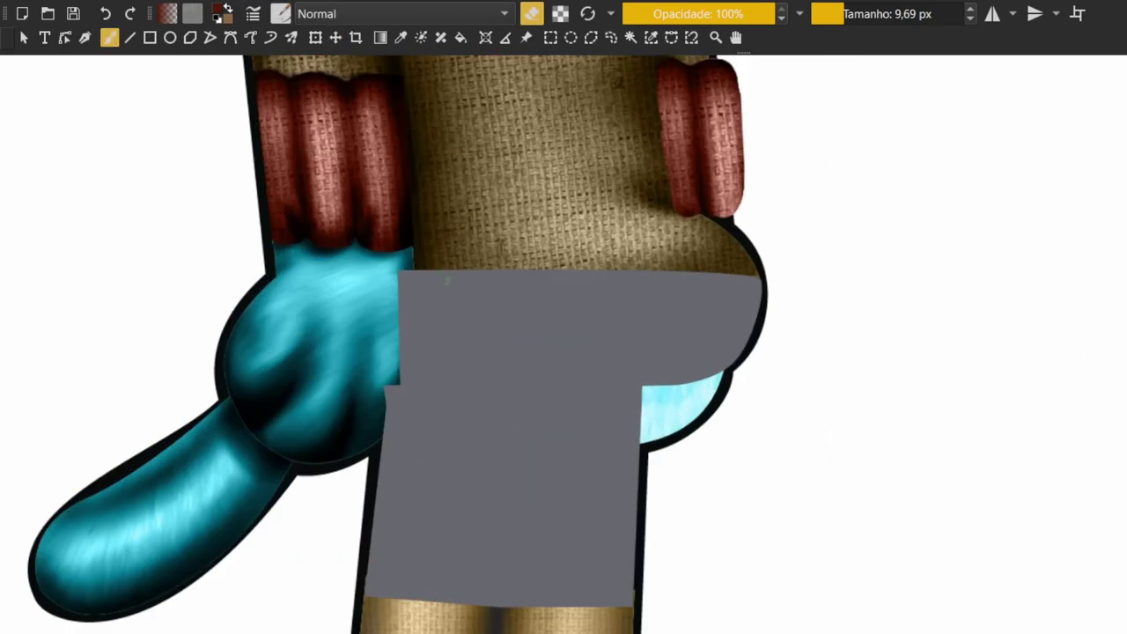
scroll(340, 322, up, 2)
scroll(339, 322, up, 2)
scroll(475, 192, up, 1)
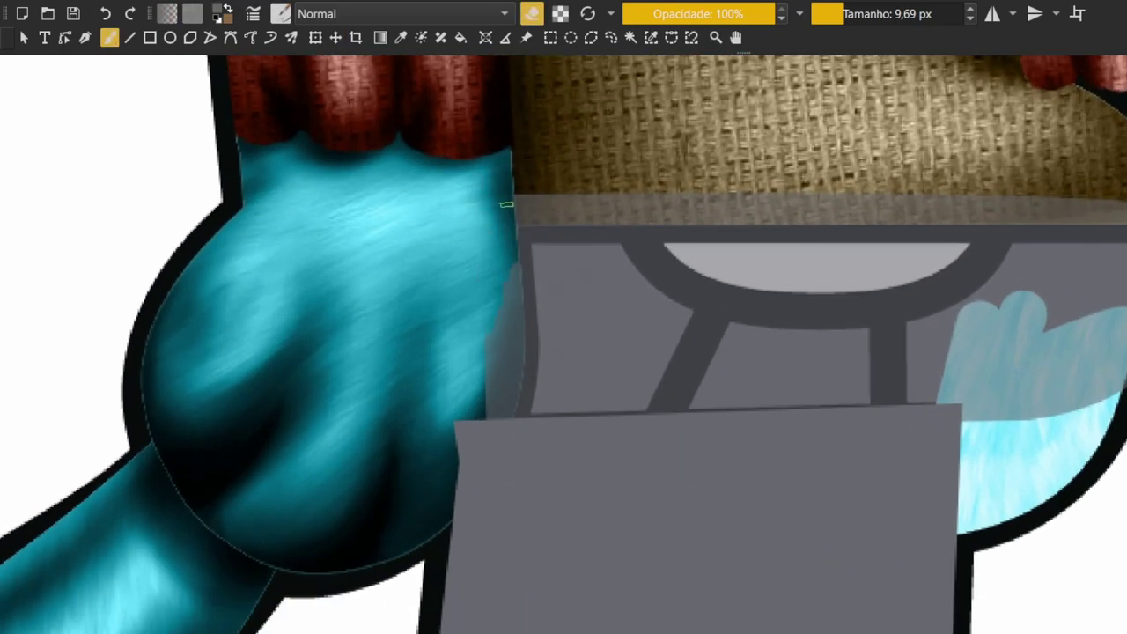
drag(506, 204, 503, 341)
scroll(543, 367, down, 3)
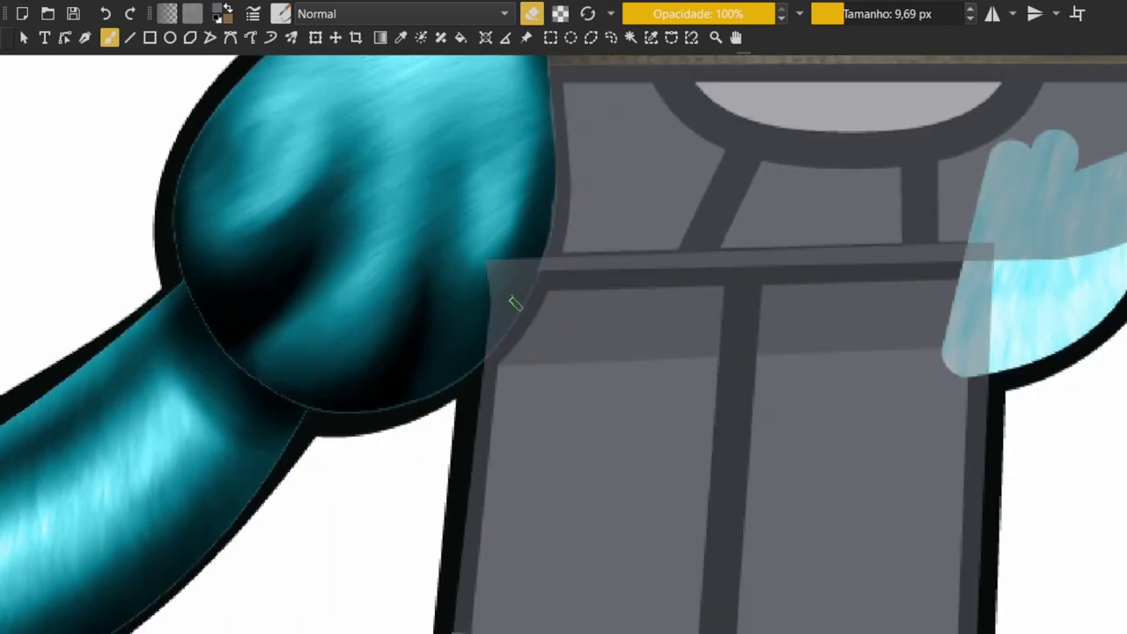
scroll(530, 247, down, 2)
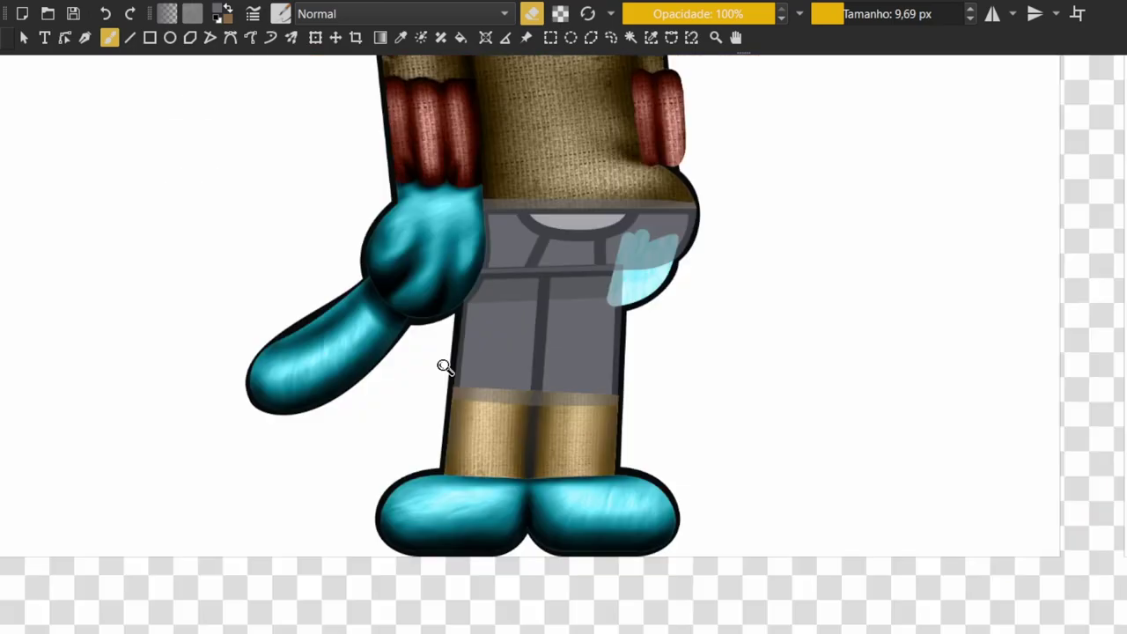
scroll(440, 364, down, 2)
scroll(609, 344, up, 1)
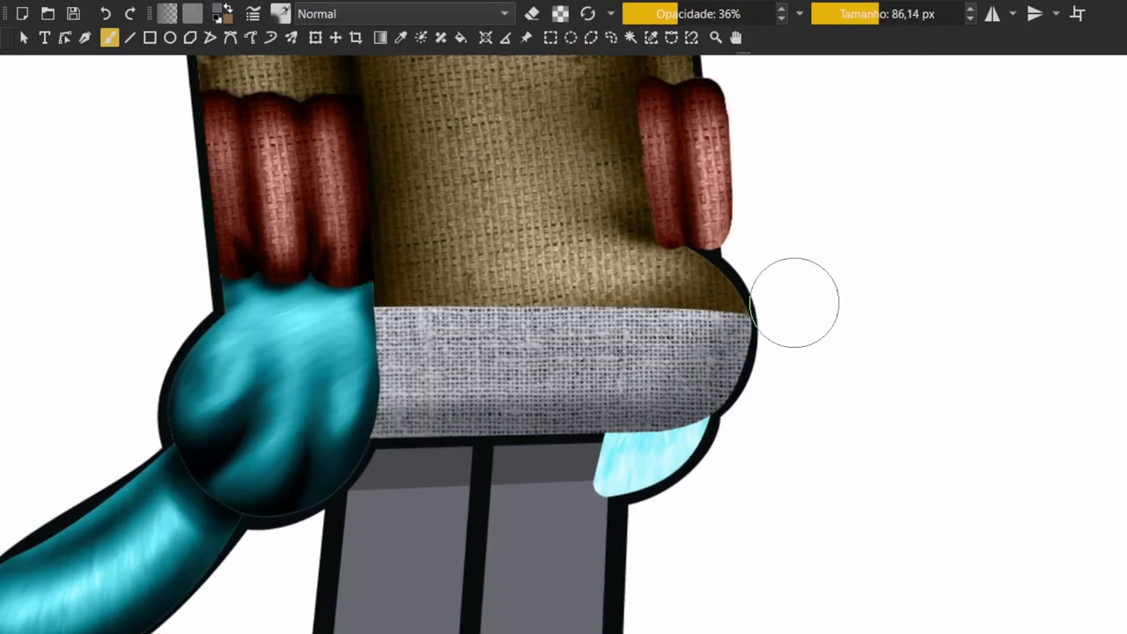
Shade the linen waistband darker along its lower right, top and bottom edges
drag(725, 327, 737, 387)
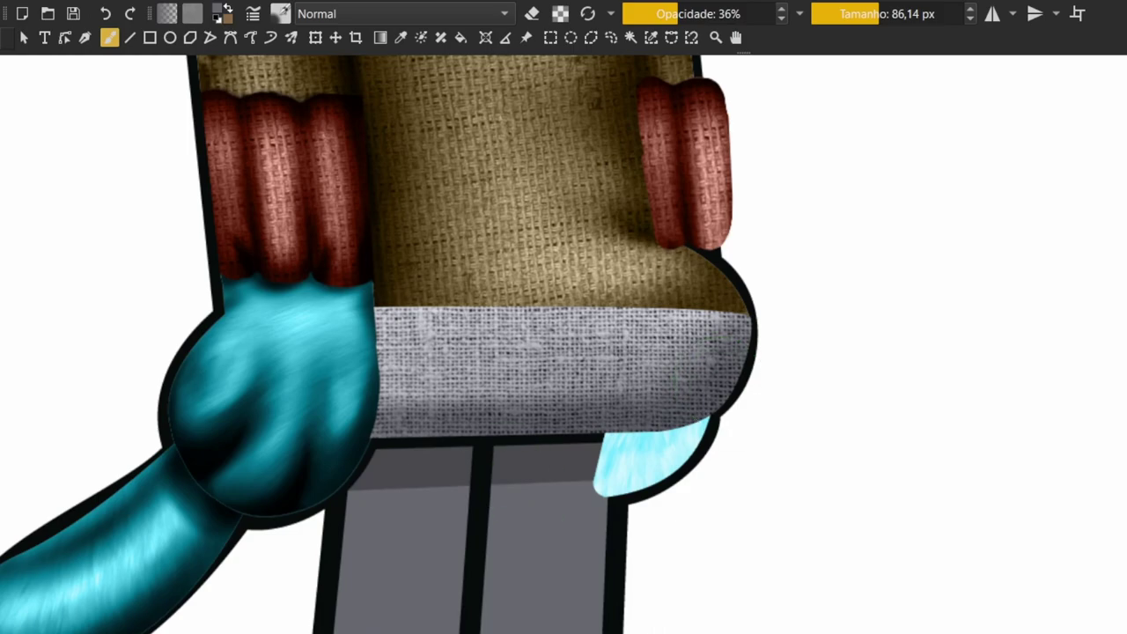
mouse_move(521, 441)
mouse_down()
mouse_move(534, 452)
mouse_move(327, 315)
mouse_move(748, 326)
mouse_up()
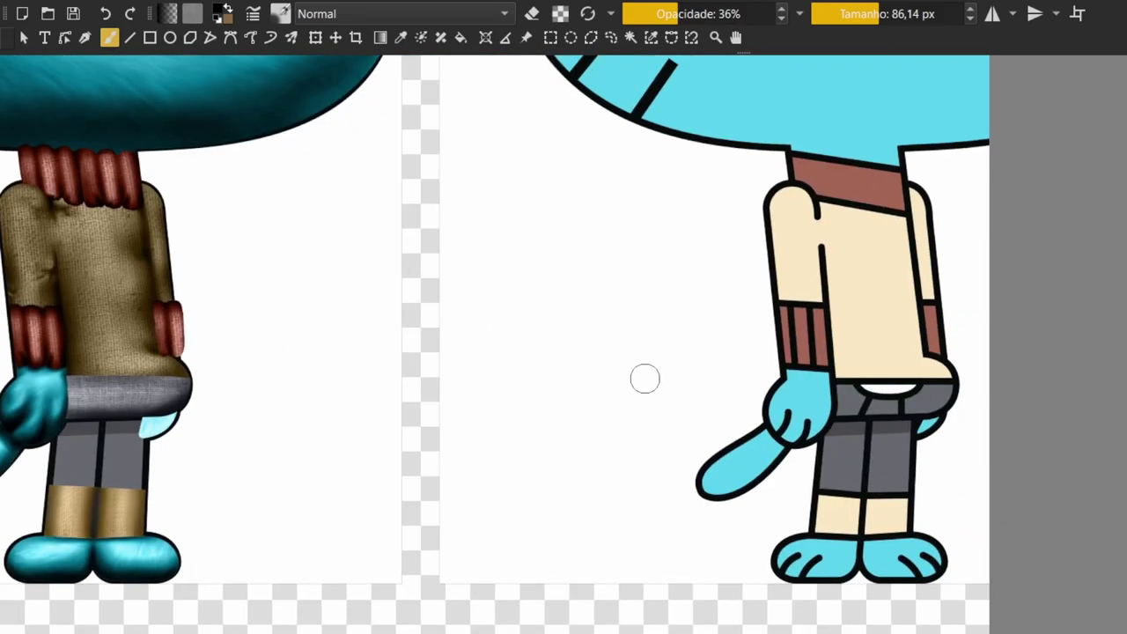
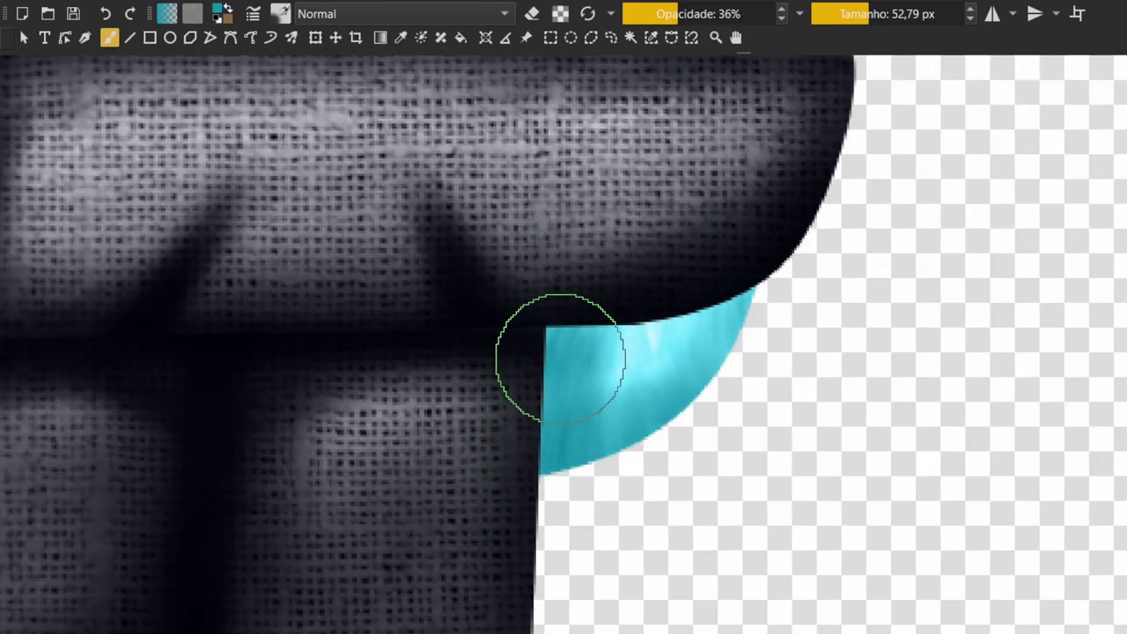
Paint dark fur strands along the ear's top and left edges at full brush opacity
mouse_move(560, 356)
mouse_down()
mouse_move(717, 395)
mouse_move(566, 360)
mouse_move(730, 297)
mouse_move(666, 437)
mouse_up()
key(e)
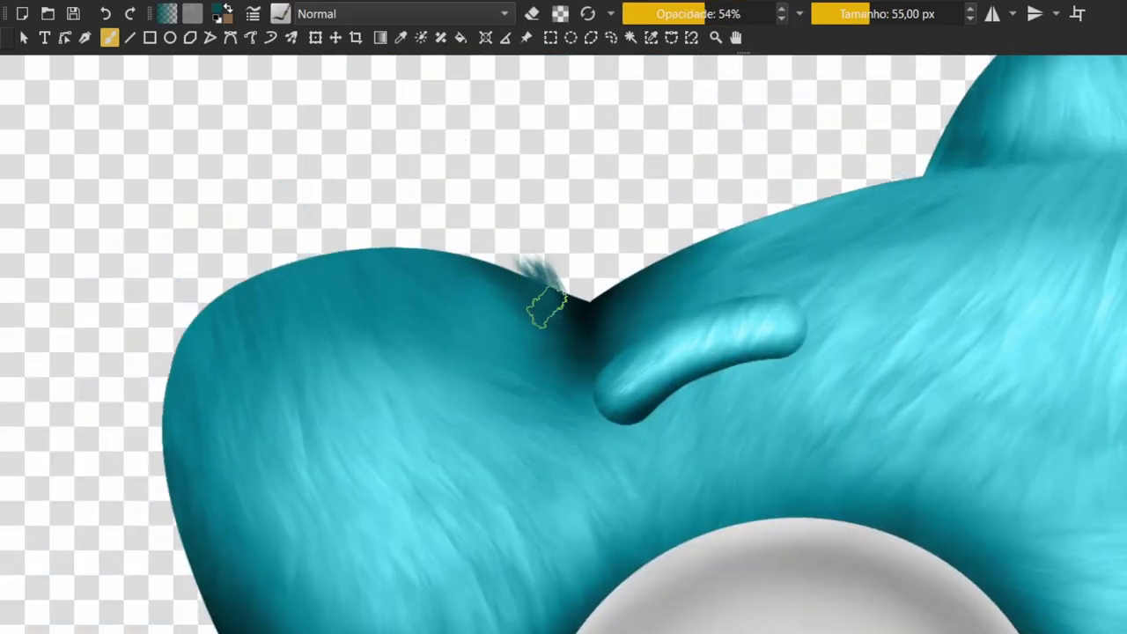
drag(374, 245, 317, 284)
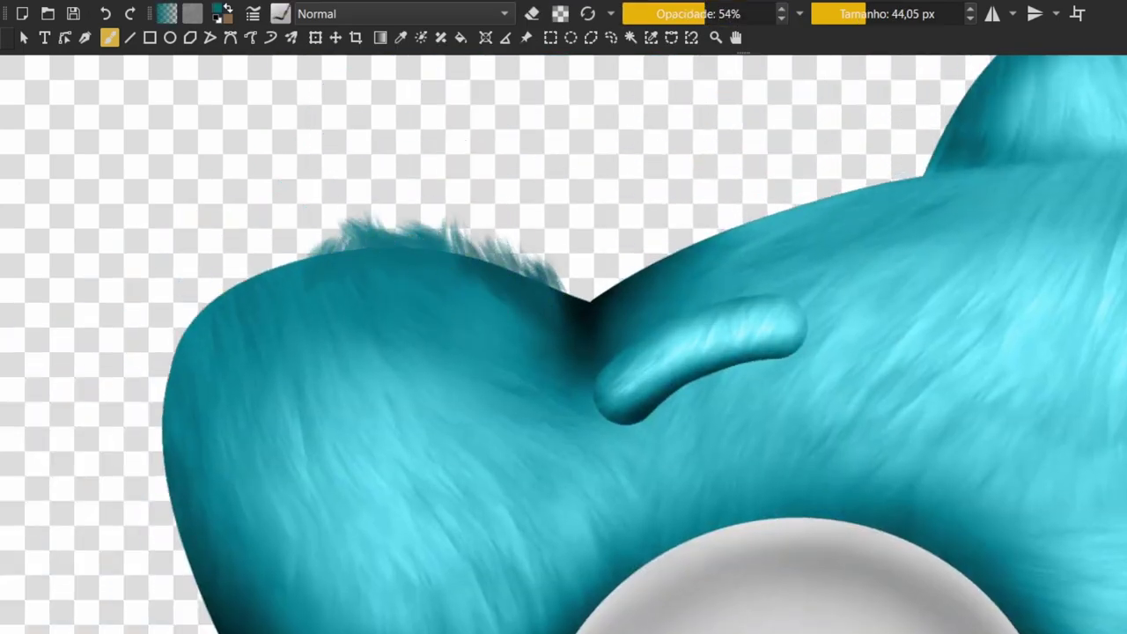
key(e)
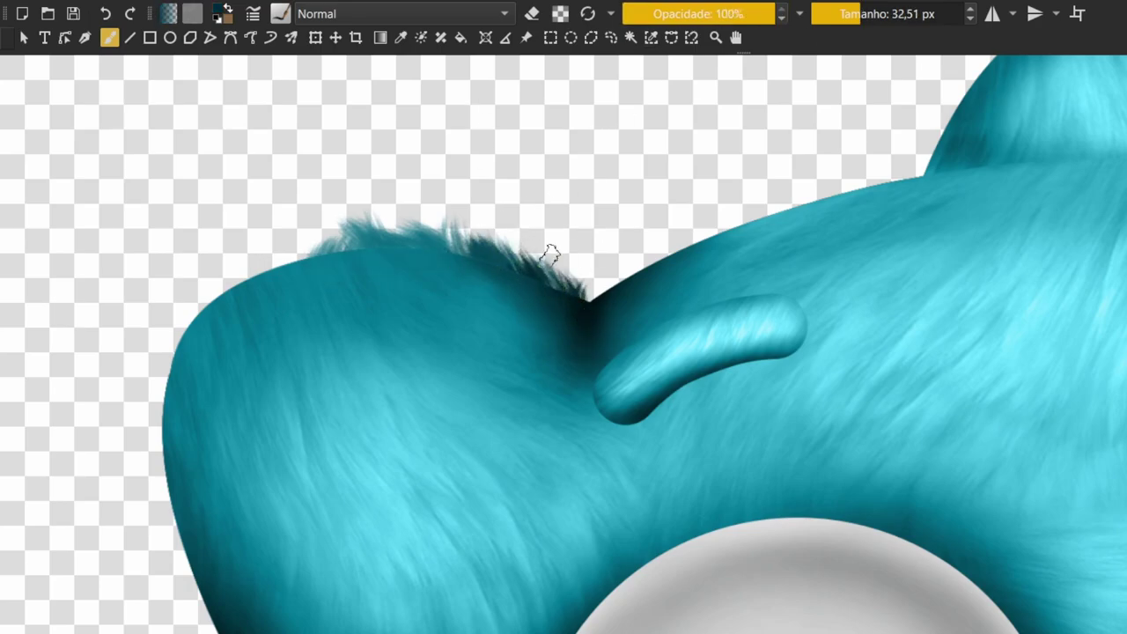
drag(440, 258, 546, 304)
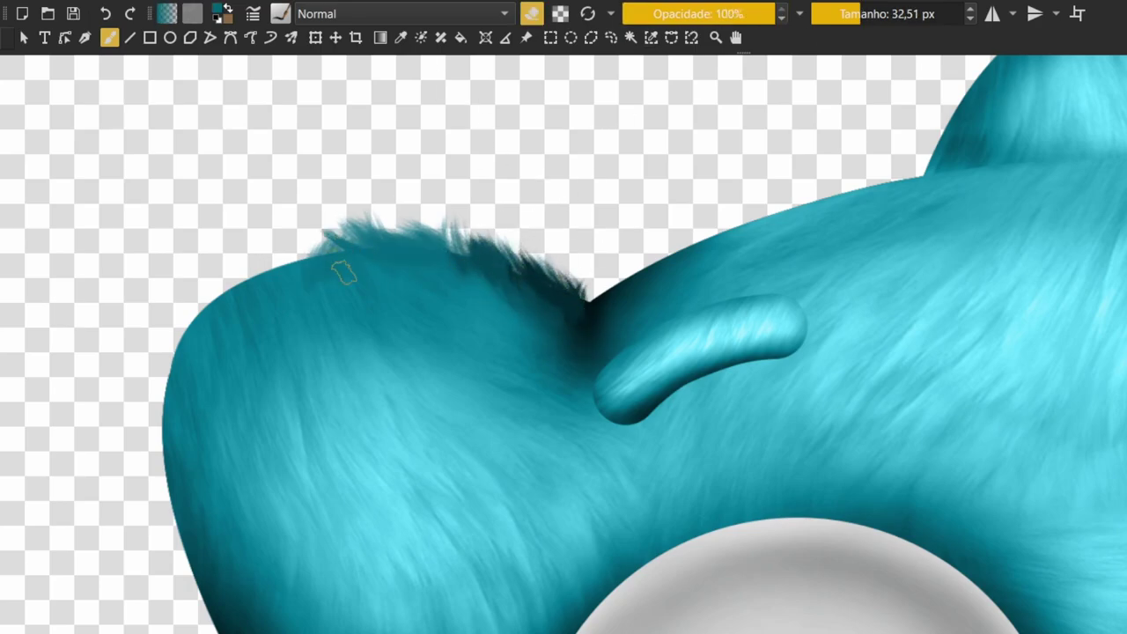
drag(261, 280, 201, 372)
Resize the brush and fringe the chin's edge with dark fur strands
scroll(201, 373, down, 2)
scroll(258, 352, down, 2)
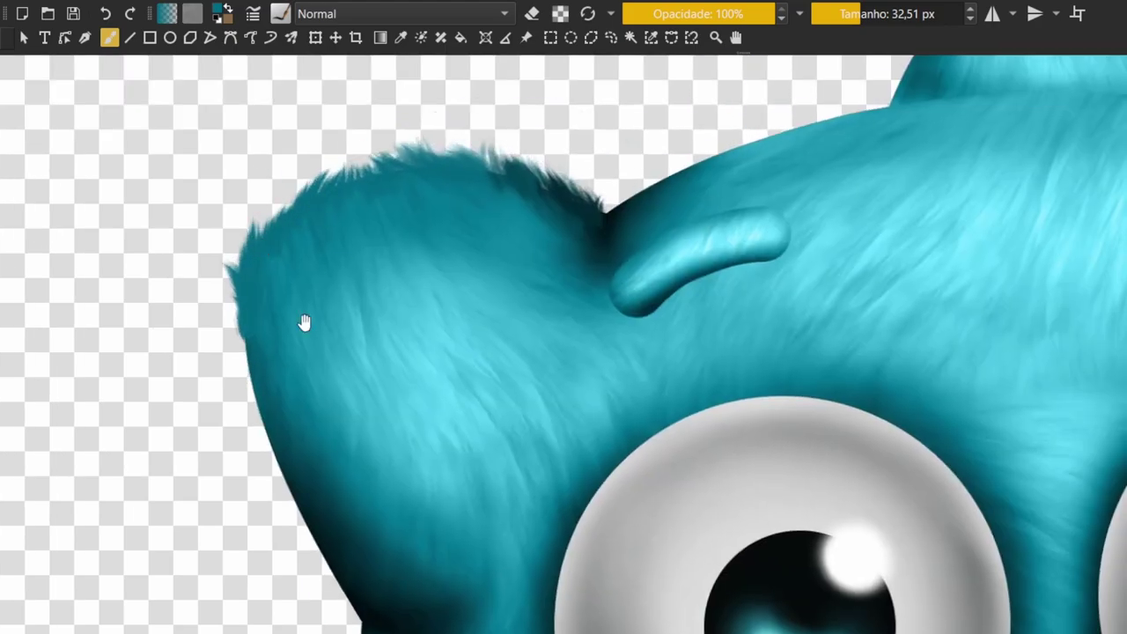
scroll(291, 326, down, 1)
scroll(271, 331, down, 1)
scroll(332, 425, down, 2)
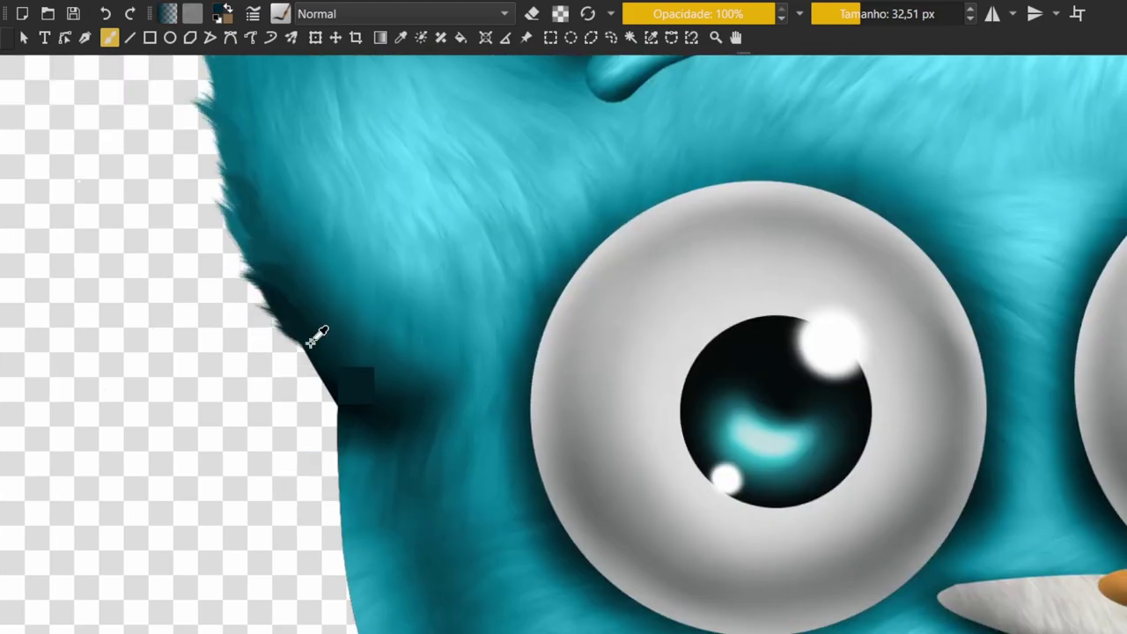
scroll(264, 325, down, 2)
scroll(276, 296, up, 2)
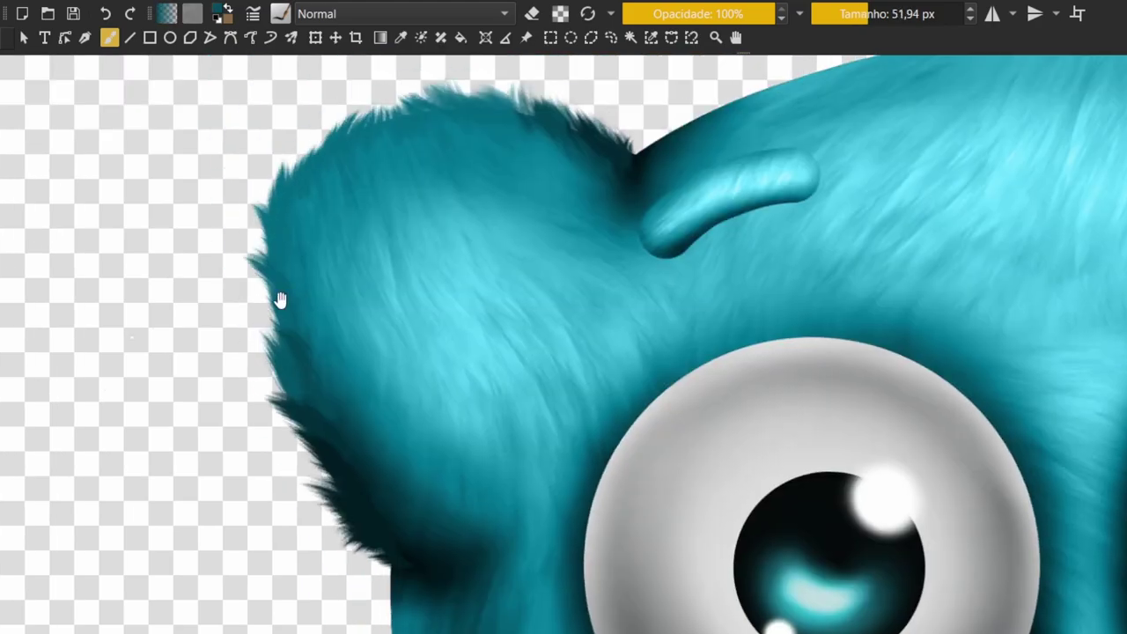
scroll(314, 314, up, 3)
key(bracketleft)
key(bracketright)
scroll(397, 275, down, 1)
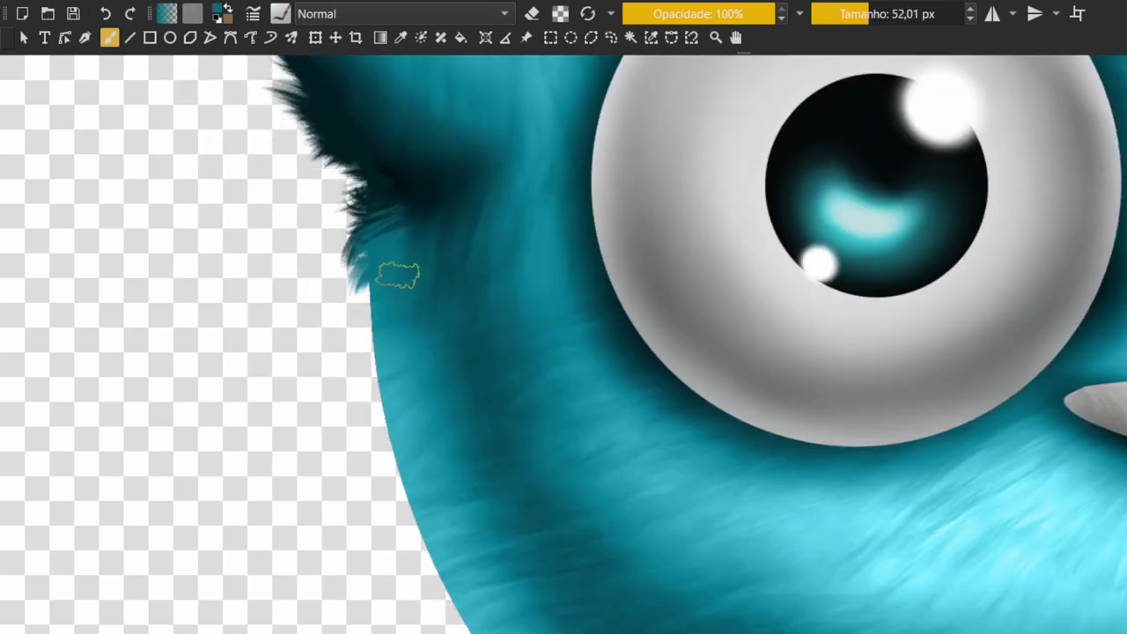
scroll(370, 273, down, 1)
scroll(366, 303, down, 1)
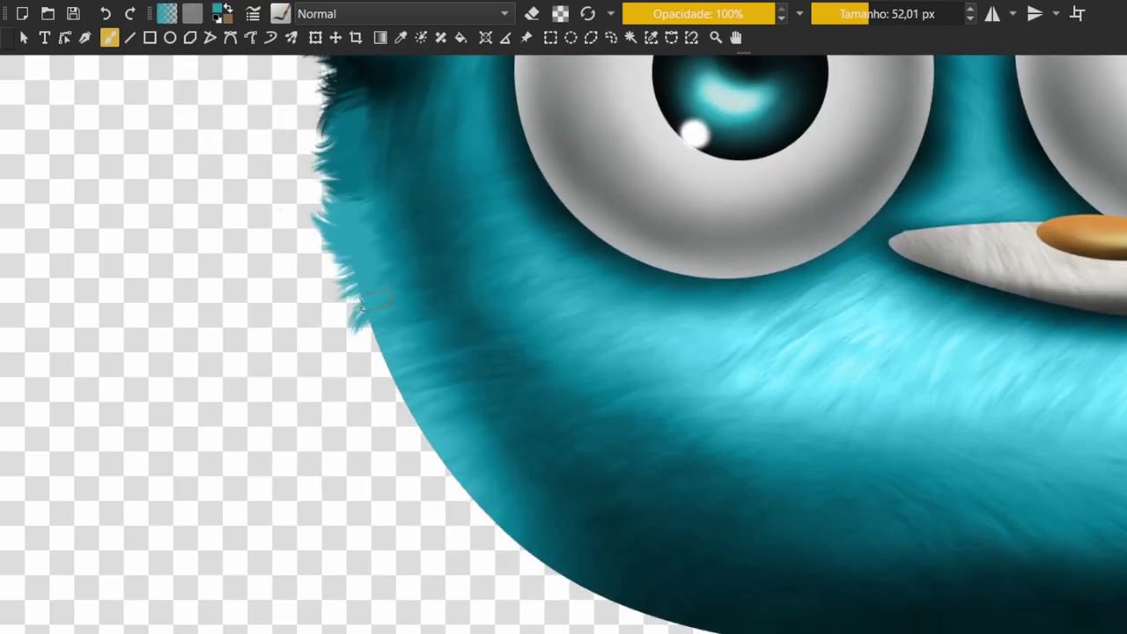
scroll(391, 341, down, 1)
scroll(398, 437, down, 1)
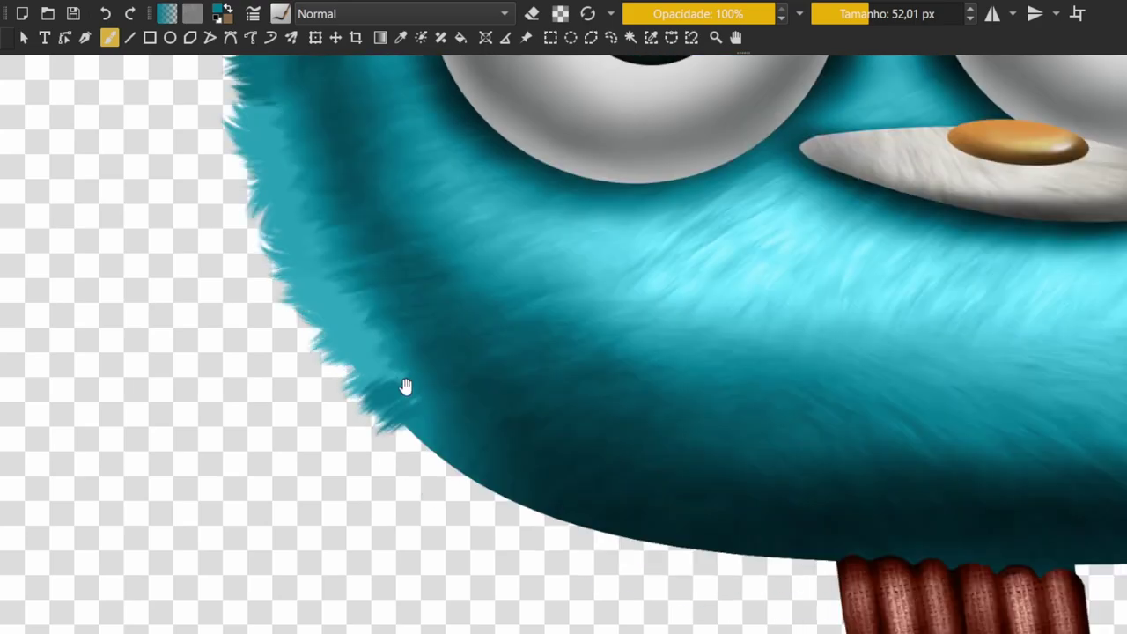
scroll(297, 257, up, 1)
scroll(297, 257, down, 1)
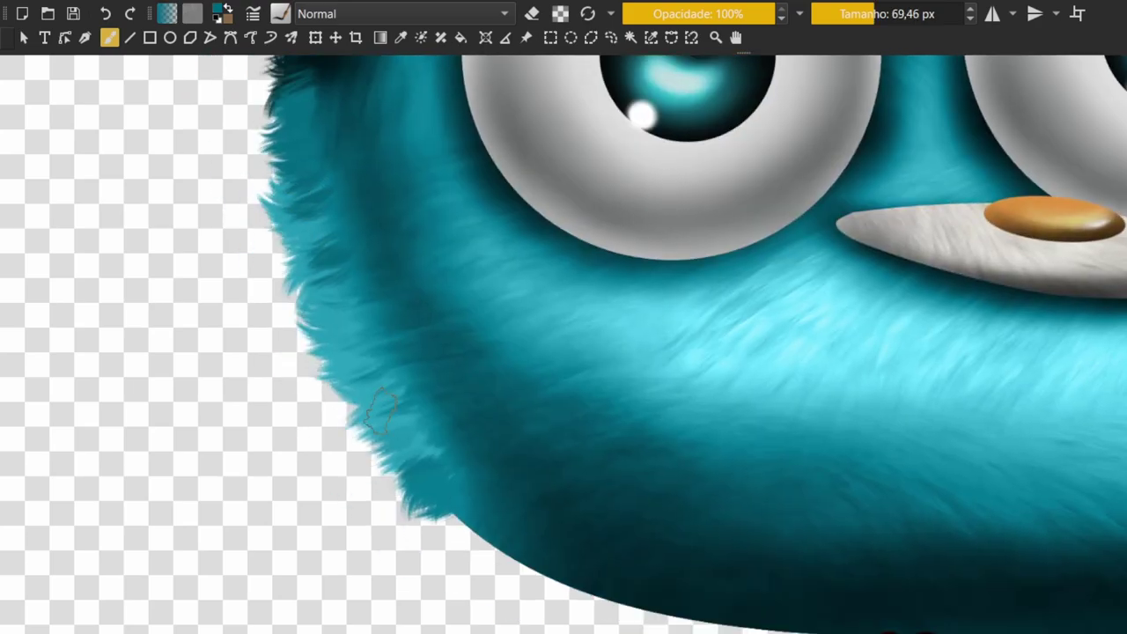
scroll(352, 335, down, 2)
scroll(422, 402, down, 1)
scroll(444, 424, right, 1)
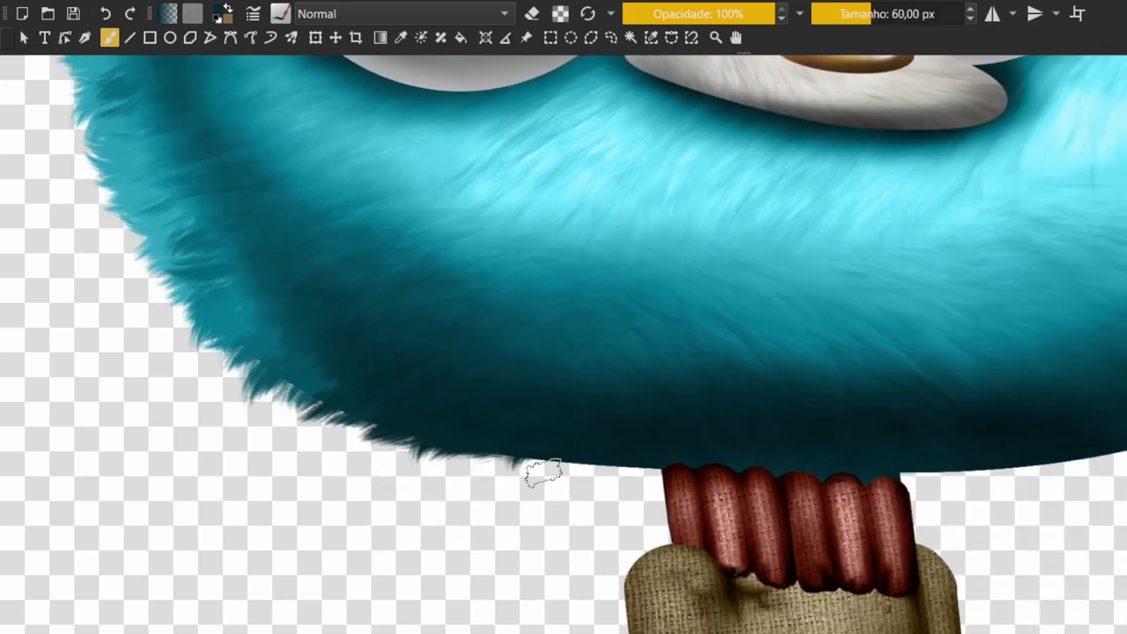
scroll(634, 450, right, 2)
scroll(529, 378, up, 1)
drag(558, 352, 727, 349)
Add dark fur strands along the lower-left edge, the cheek's left edge and beside the eye
scroll(727, 349, down, 1)
scroll(762, 357, left, 3)
scroll(433, 407, left, 1)
drag(458, 405, 299, 335)
scroll(284, 312, down, 1)
drag(395, 372, 334, 272)
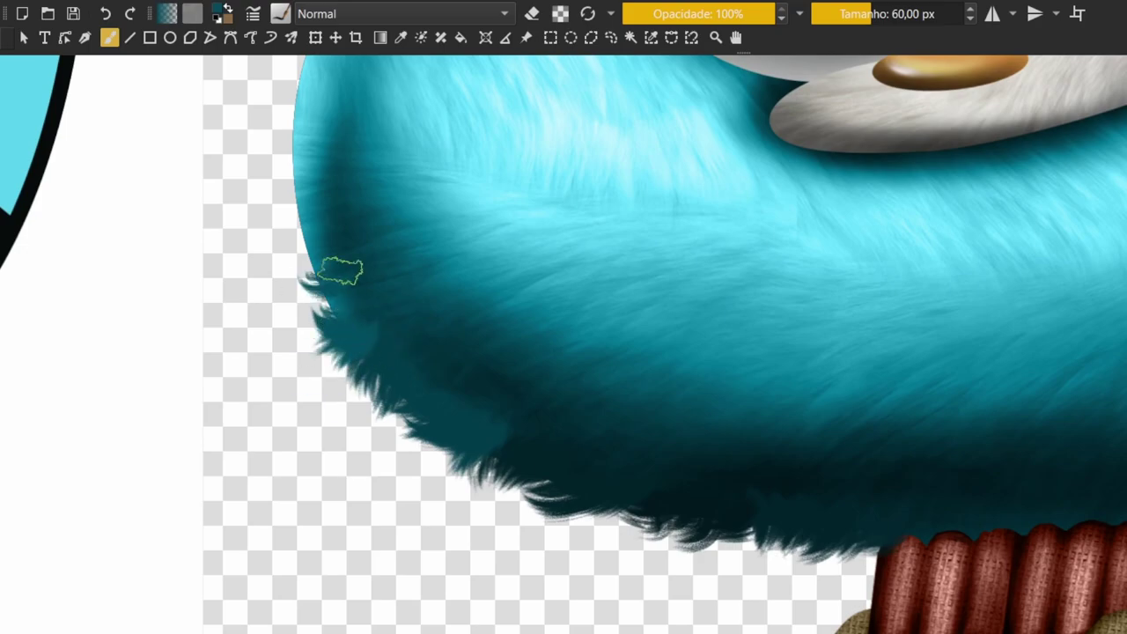
scroll(332, 313, up, 1)
scroll(333, 312, down, 1)
scroll(290, 352, up, 1)
scroll(284, 262, down, 1)
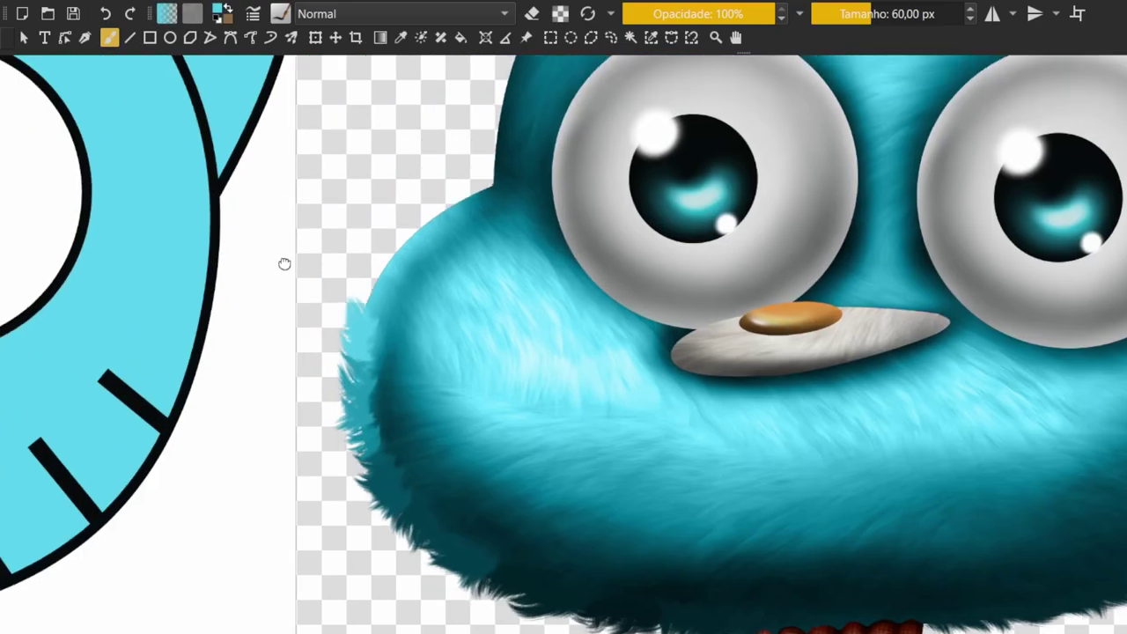
scroll(284, 261, up, 1)
mouse_move(369, 325)
mouse_down()
mouse_move(403, 255)
mouse_move(361, 440)
mouse_move(458, 272)
mouse_move(482, 327)
mouse_up()
Paint spiky fur around the dome's base and along its left and top edges
scroll(390, 334, up, 1)
scroll(483, 326, down, 1)
scroll(566, 176, up, 1)
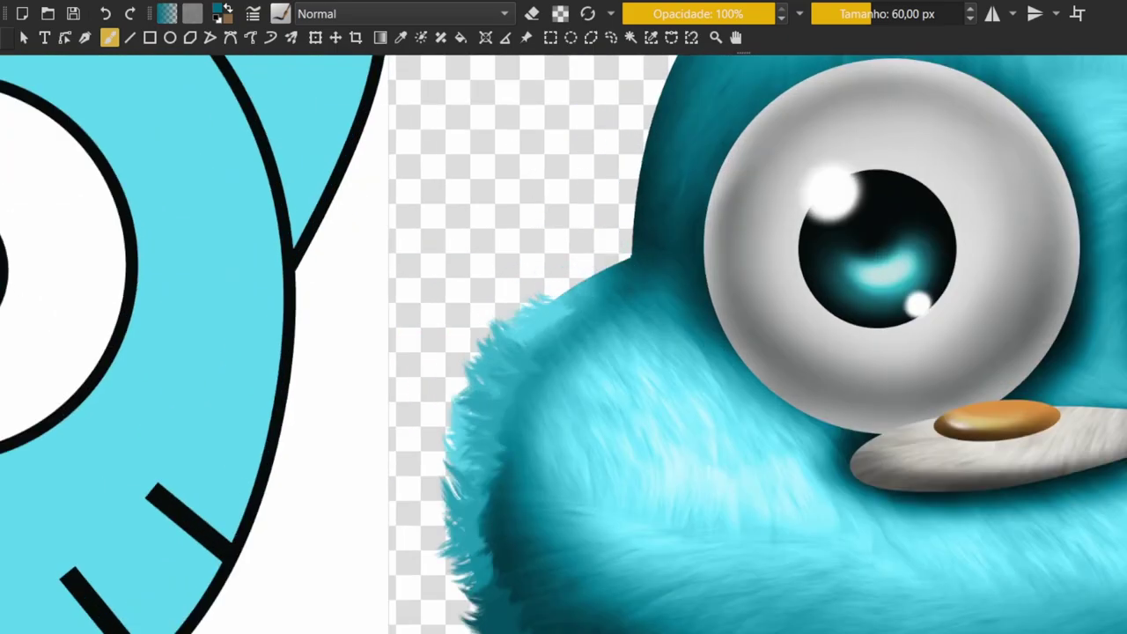
scroll(566, 282, down, 1)
scroll(522, 317, up, 1)
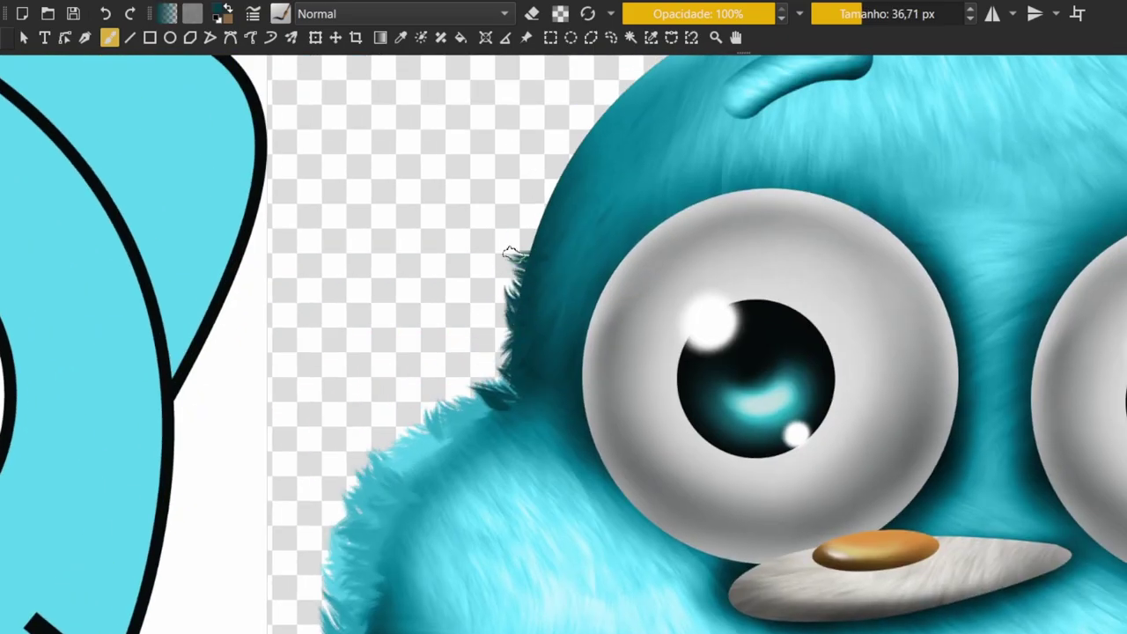
scroll(511, 253, up, 2)
scroll(533, 259, up, 1)
scroll(520, 250, up, 1)
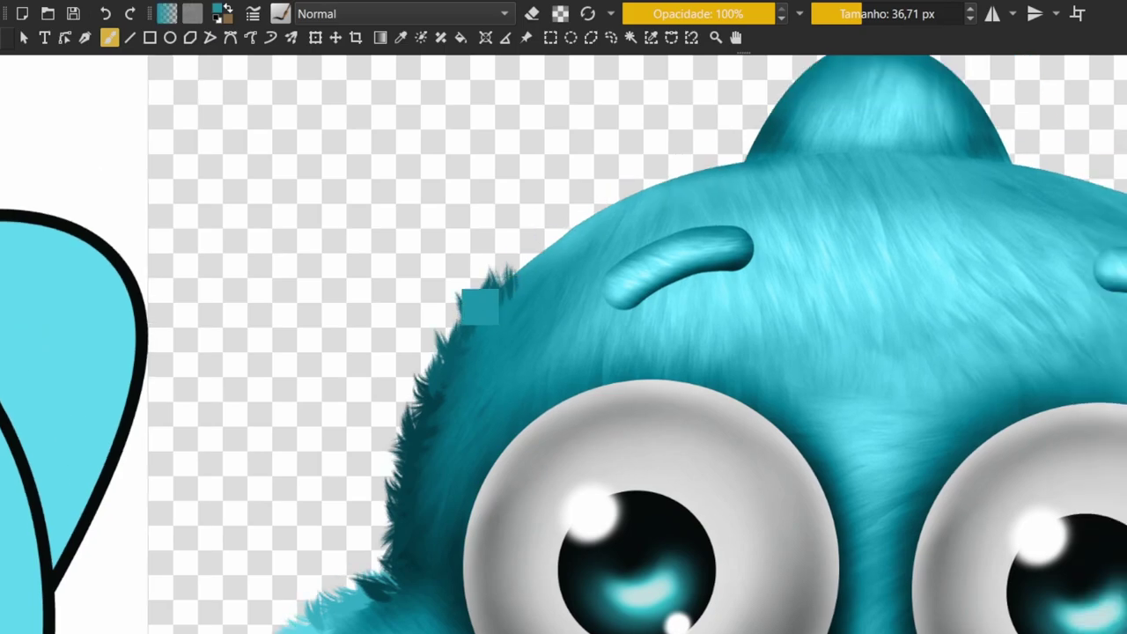
scroll(502, 239, up, 1)
scroll(526, 246, up, 1)
scroll(581, 255, up, 1)
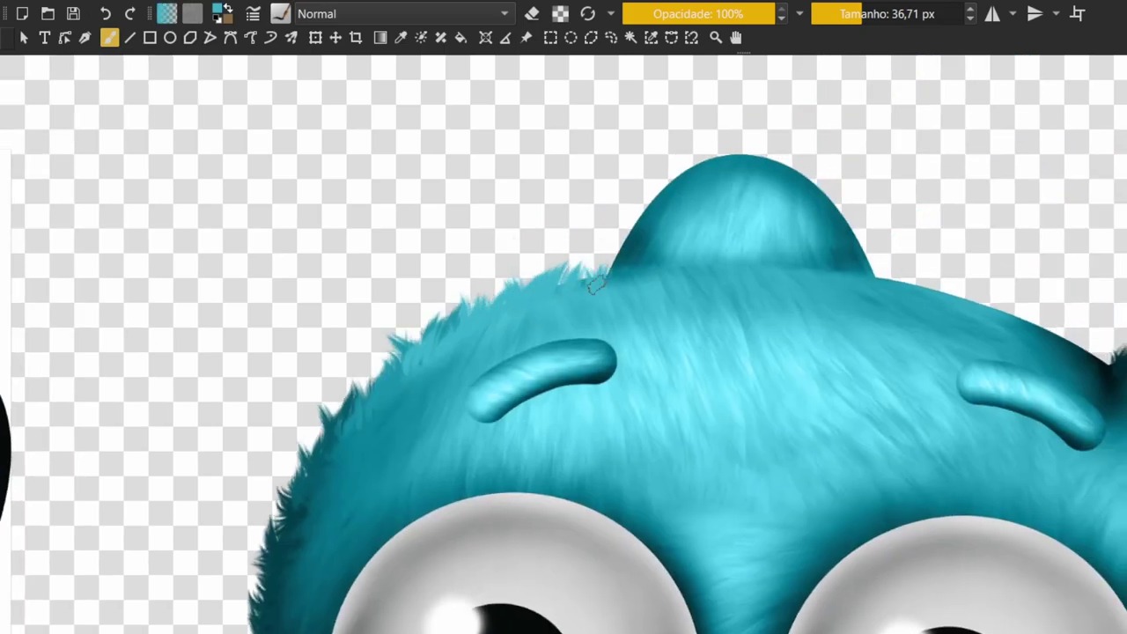
scroll(510, 326, up, 1)
mouse_move(502, 339)
mouse_down()
mouse_move(707, 294)
mouse_move(804, 290)
mouse_move(972, 325)
mouse_move(502, 343)
mouse_up()
scroll(504, 339, down, 2)
scroll(387, 335, up, 2)
mouse_move(352, 387)
mouse_down()
mouse_move(390, 315)
mouse_move(515, 232)
mouse_move(653, 260)
mouse_move(717, 302)
mouse_up()
scroll(717, 302, right, 3)
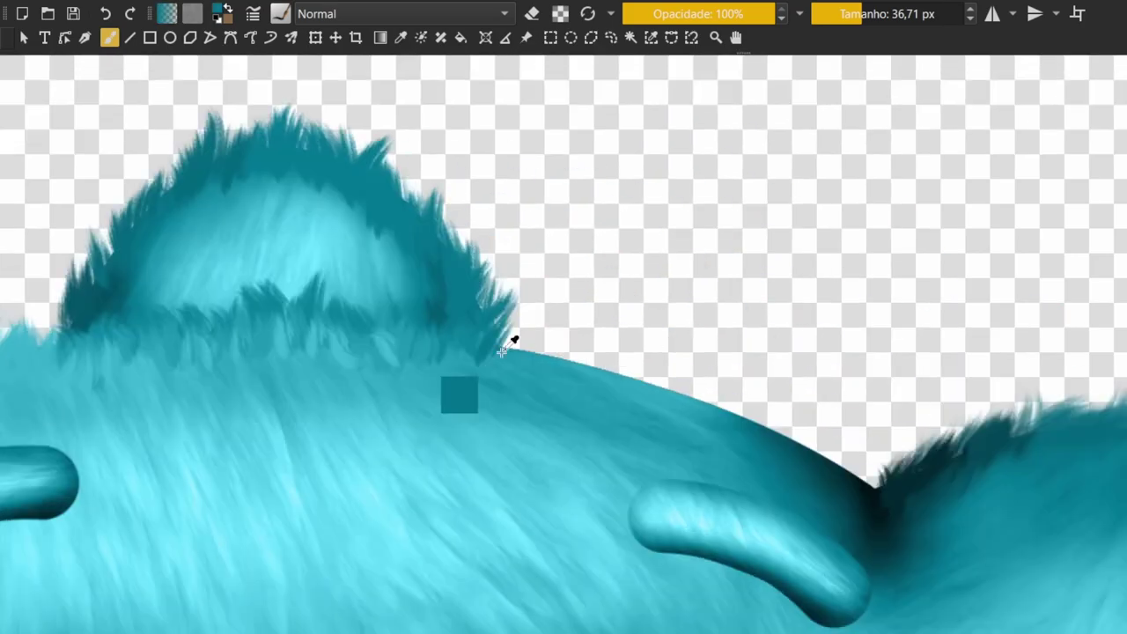
scroll(599, 370, right, 1)
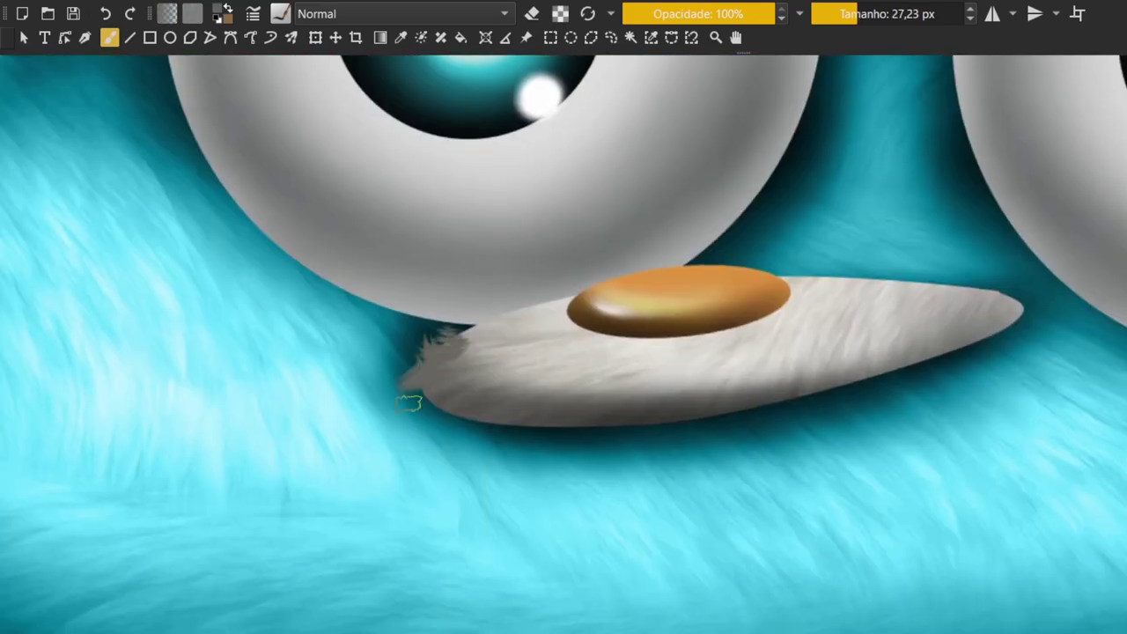
Brush light and darker grey fur strands along the snout's lower and lower-right edges
drag(483, 419, 630, 428)
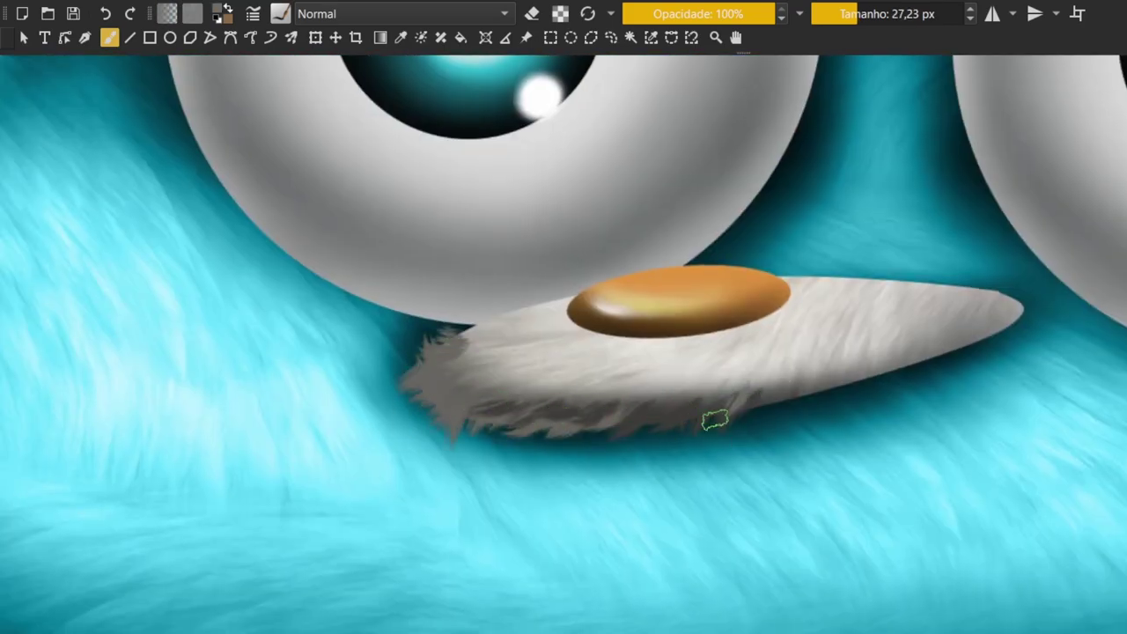
mouse_move(832, 376)
mouse_down()
mouse_move(792, 373)
mouse_move(935, 350)
mouse_up()
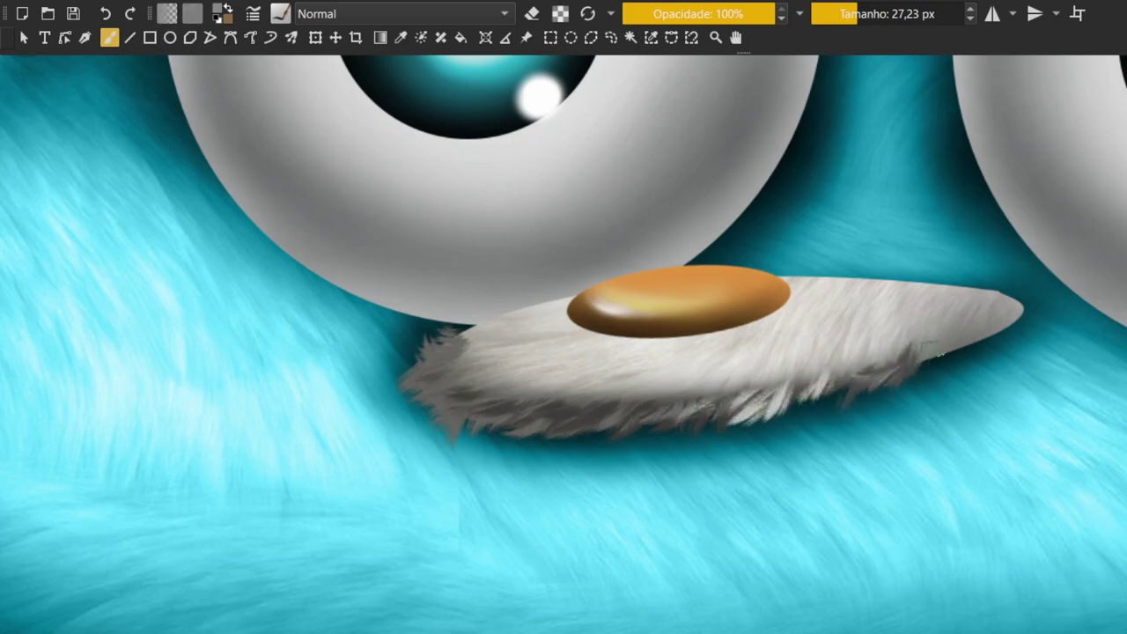
drag(999, 325, 834, 377)
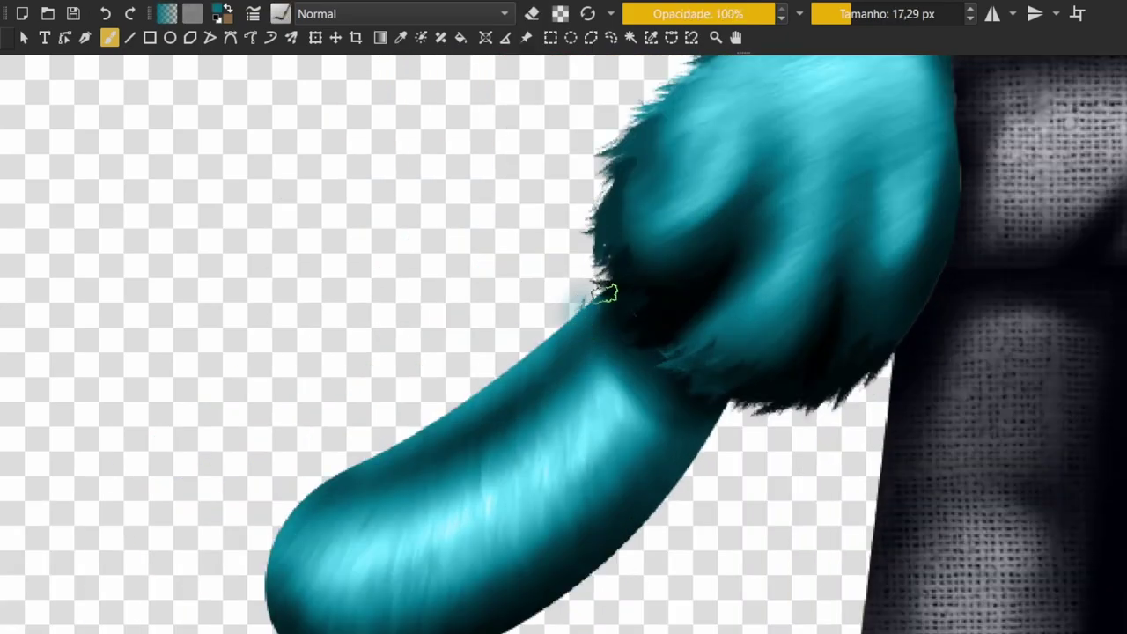
Make the tail tip furry with strands along its upper edge, tip and lower edge
drag(538, 317, 326, 476)
drag(555, 348, 387, 458)
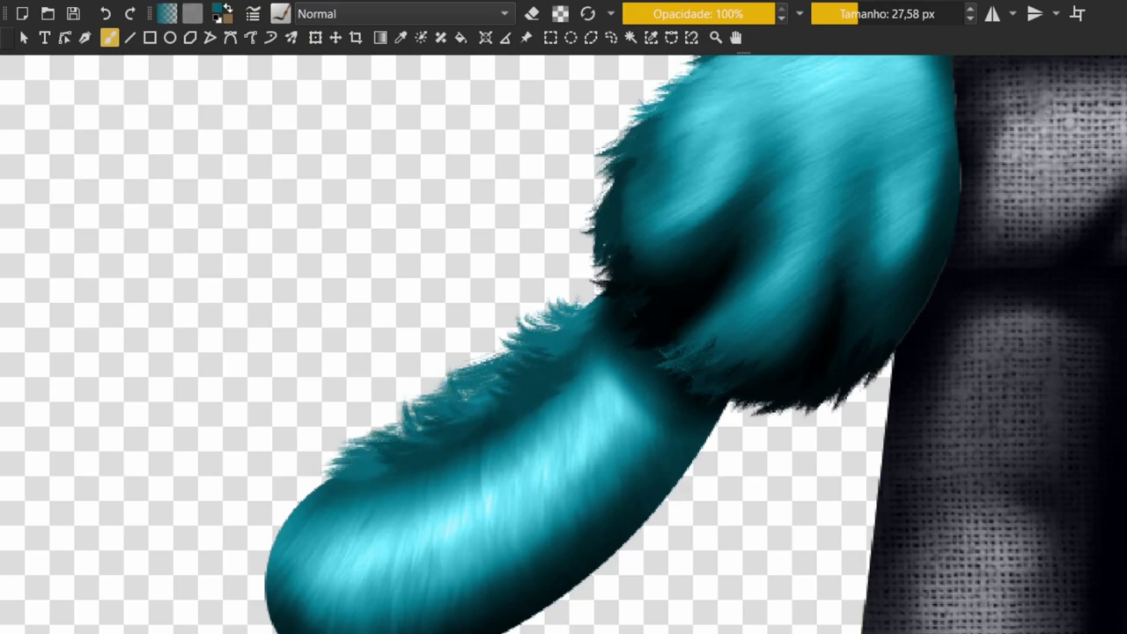
mouse_move(327, 517)
mouse_down()
mouse_move(372, 376)
mouse_move(291, 444)
mouse_up()
drag(387, 519, 281, 511)
drag(334, 440, 250, 502)
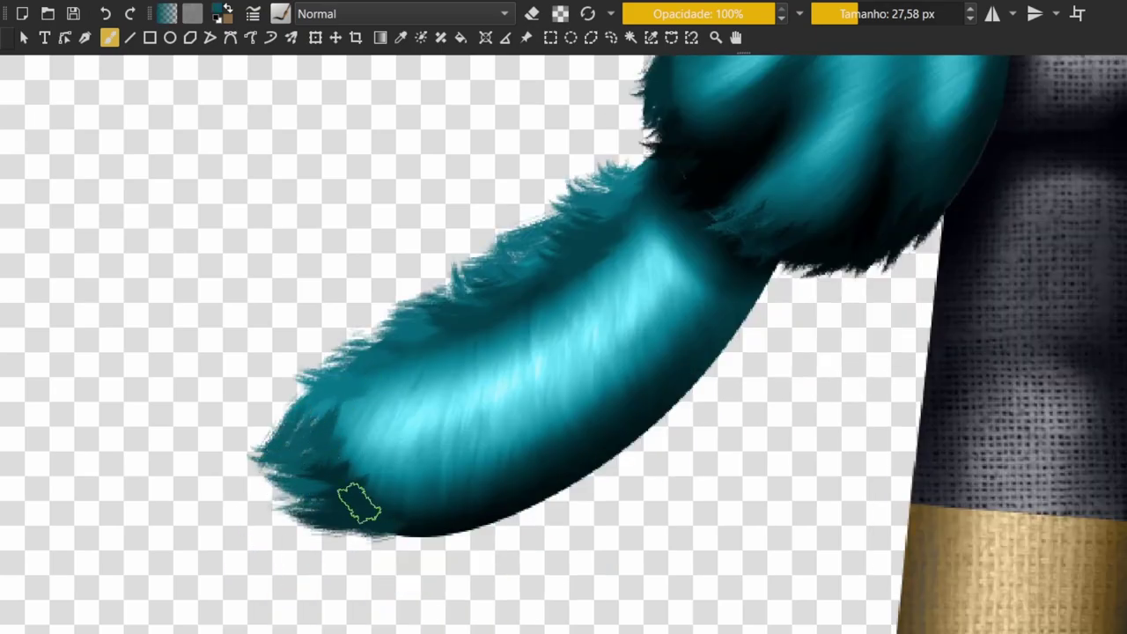
drag(369, 506, 304, 440)
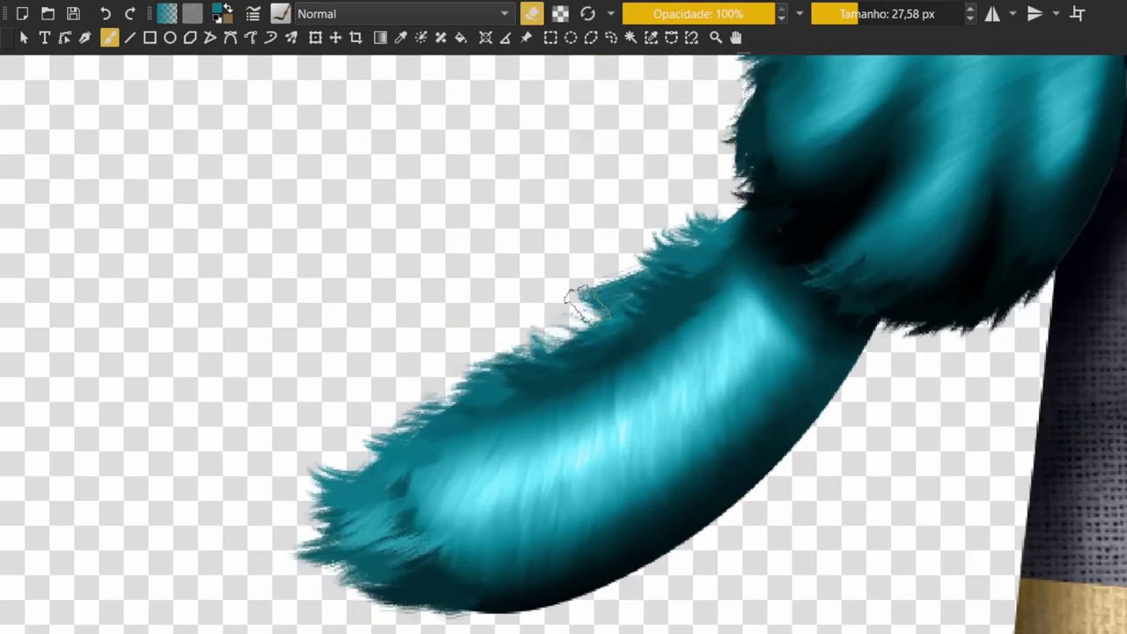
drag(557, 339, 401, 427)
scroll(396, 458, down, 3)
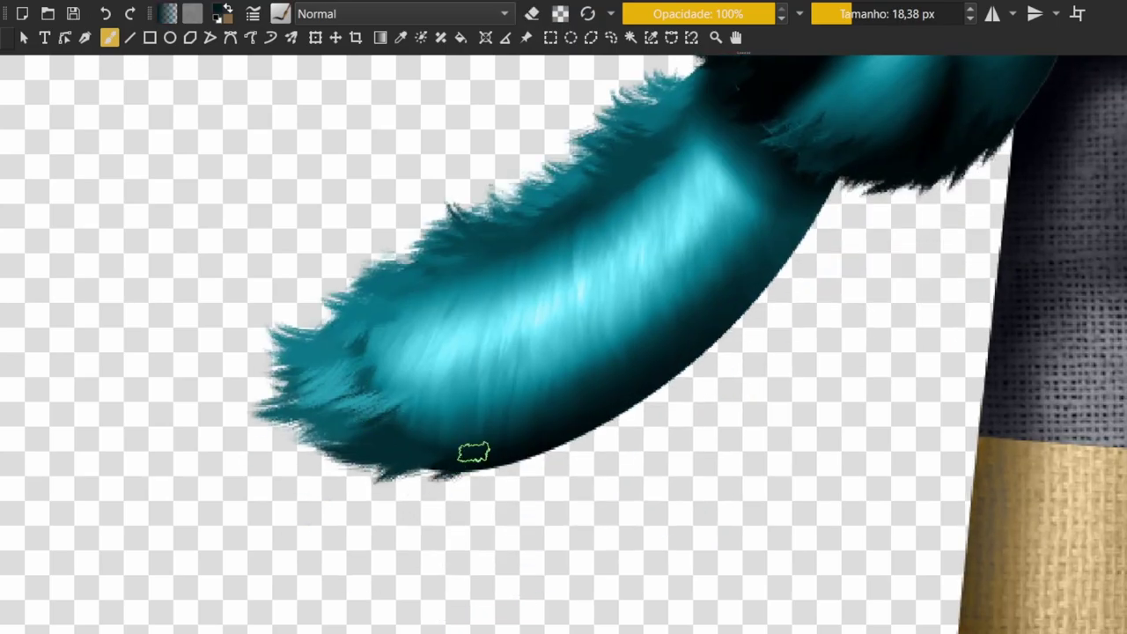
drag(695, 355, 790, 226)
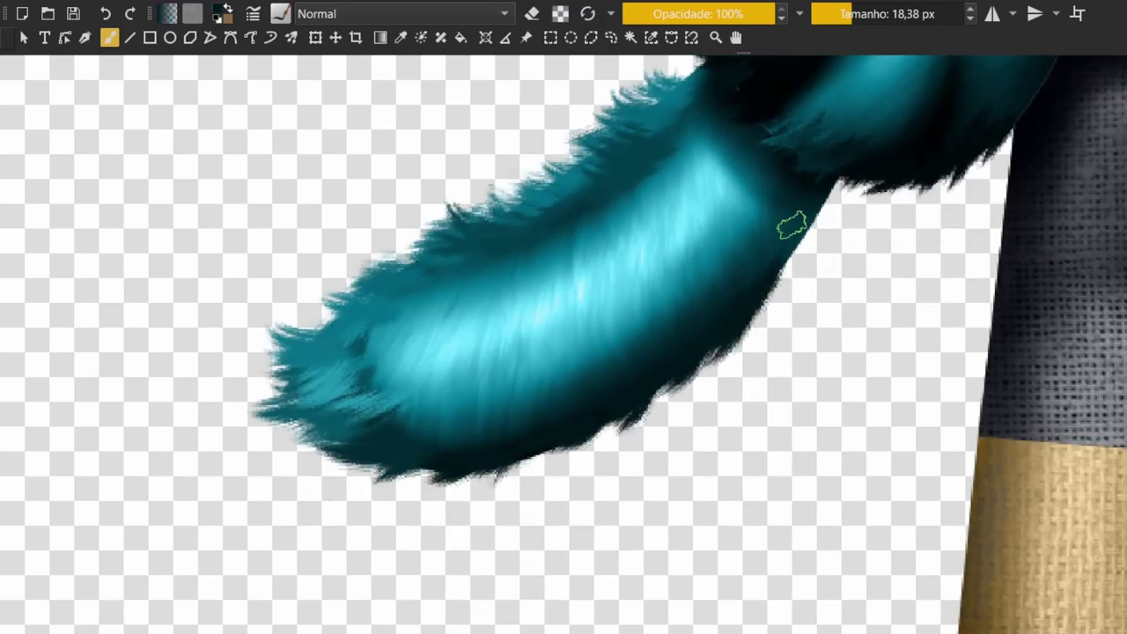
Erase stray strands under the tail, then paint fur along the teal edge by the pants
key(e)
drag(595, 206, 614, 273)
scroll(613, 268, down, 3)
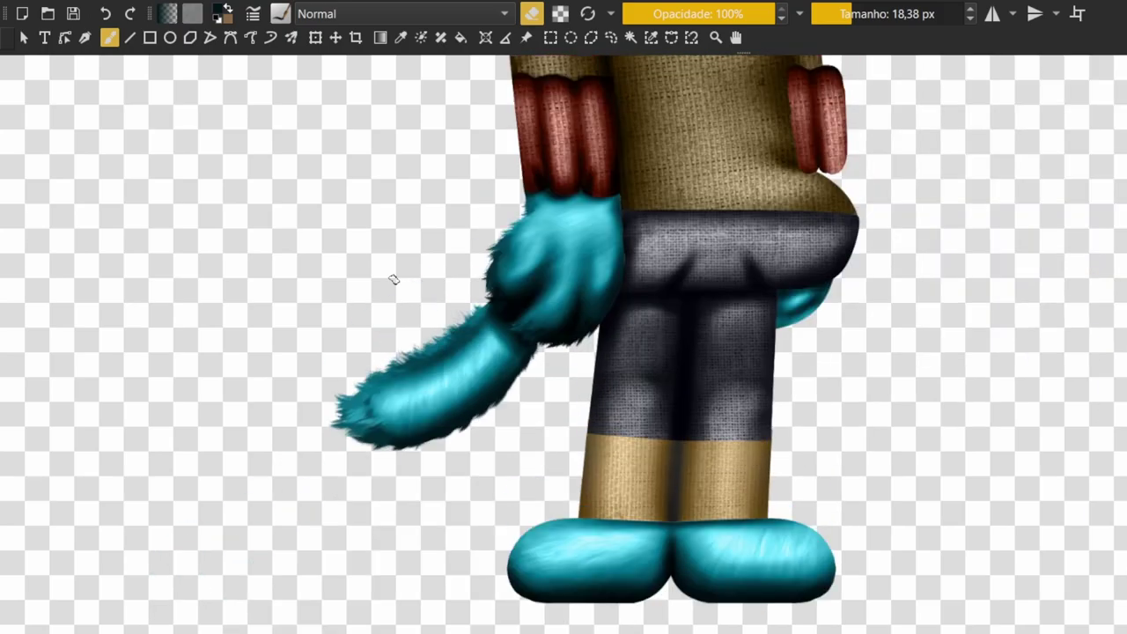
scroll(352, 413, up, 3)
key(e)
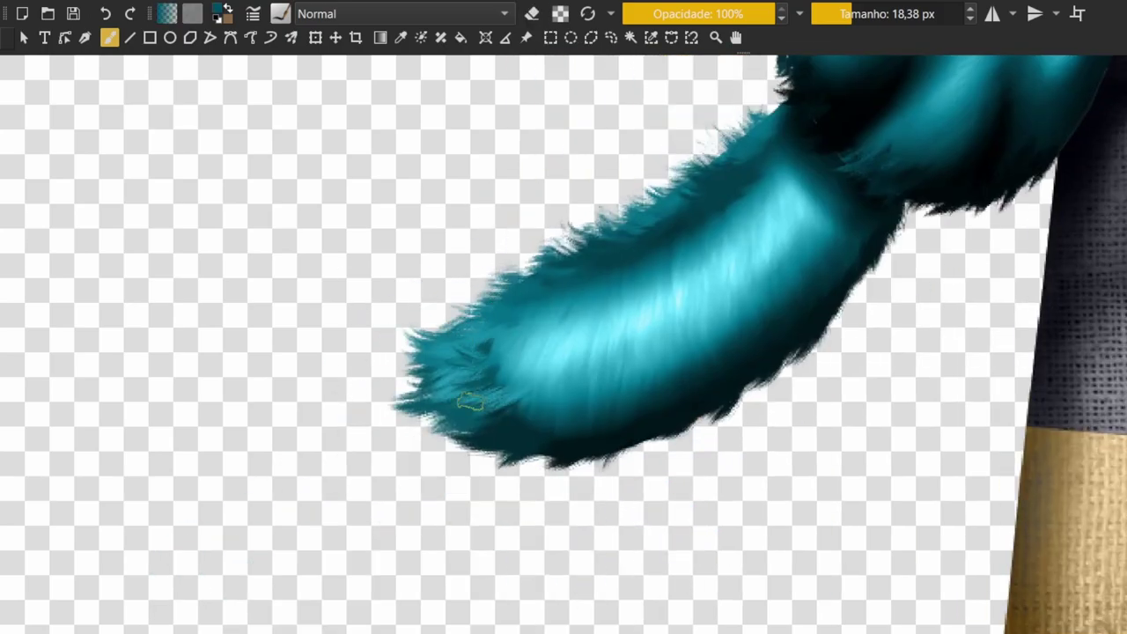
scroll(535, 363, down, 3)
scroll(573, 440, up, 3)
key(bracketleft)
mouse_move(573, 440)
mouse_down()
mouse_move(508, 427)
mouse_move(567, 412)
mouse_move(667, 272)
mouse_move(609, 371)
mouse_up()
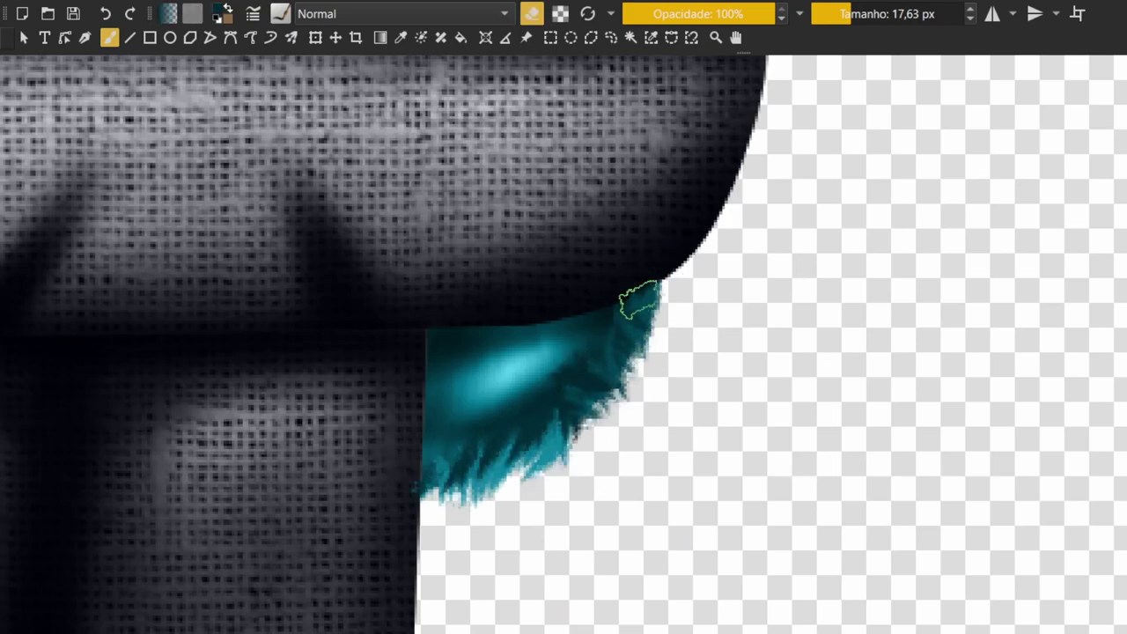
Paint dark fur strands on the shoe's top-left edge, the notch between shoes and its right end
scroll(639, 299, down, 3)
scroll(490, 396, up, 3)
scroll(485, 294, up, 1)
key(bracketright)
mouse_move(541, 290)
mouse_down()
mouse_move(436, 341)
mouse_move(383, 436)
mouse_move(346, 533)
mouse_move(428, 558)
mouse_move(312, 496)
mouse_move(264, 537)
mouse_up()
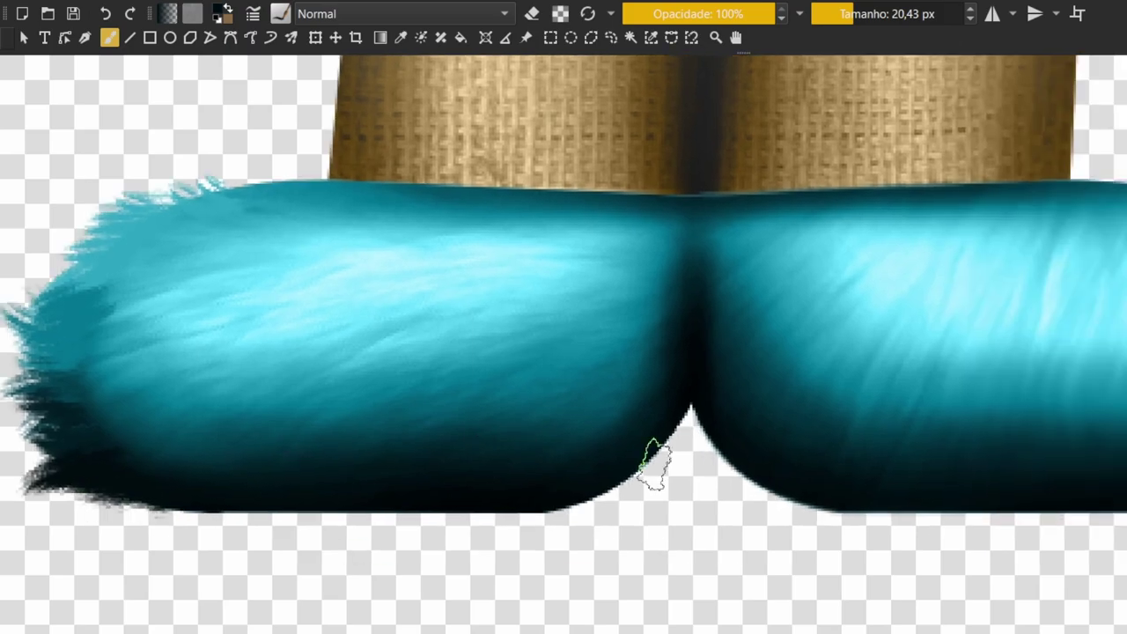
drag(653, 464, 626, 508)
mouse_move(593, 465)
mouse_down()
mouse_move(621, 478)
mouse_move(234, 500)
mouse_up()
key(bracketleft)
key(bracketleft)
key(bracketleft)
key(bracketright)
key(bracketright)
mouse_move(867, 502)
mouse_down()
mouse_move(774, 535)
mouse_move(889, 436)
mouse_up()
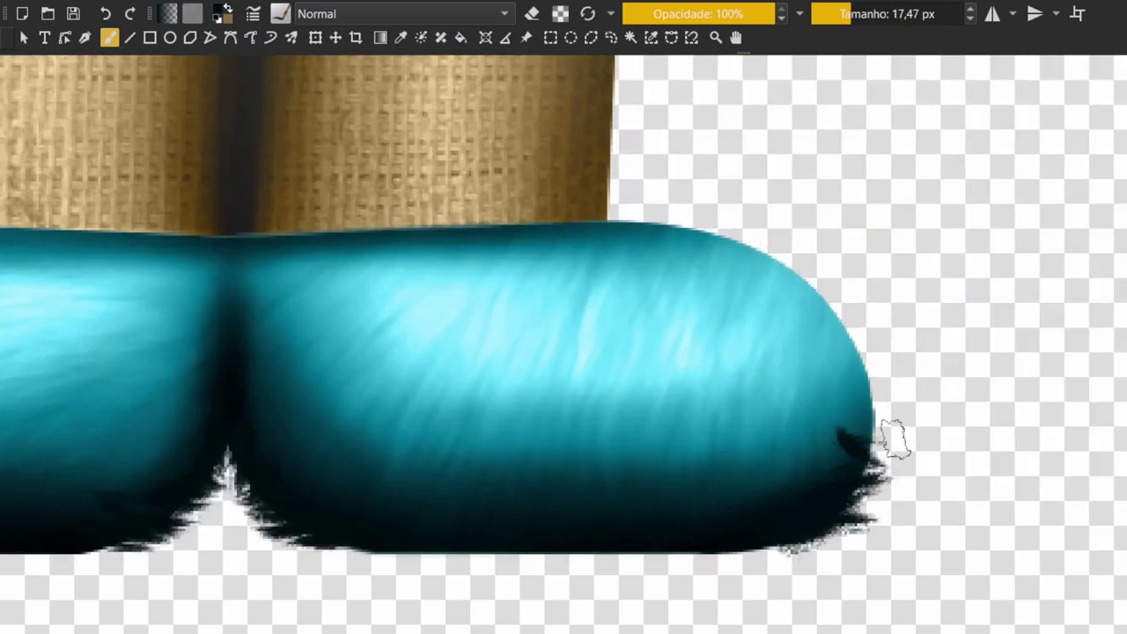
With the view mirrored, fur the other shoe's left end and both shoes' top edges, then unmirror
key(m)
mouse_move(323, 378)
mouse_down()
mouse_move(327, 302)
mouse_move(423, 264)
mouse_up()
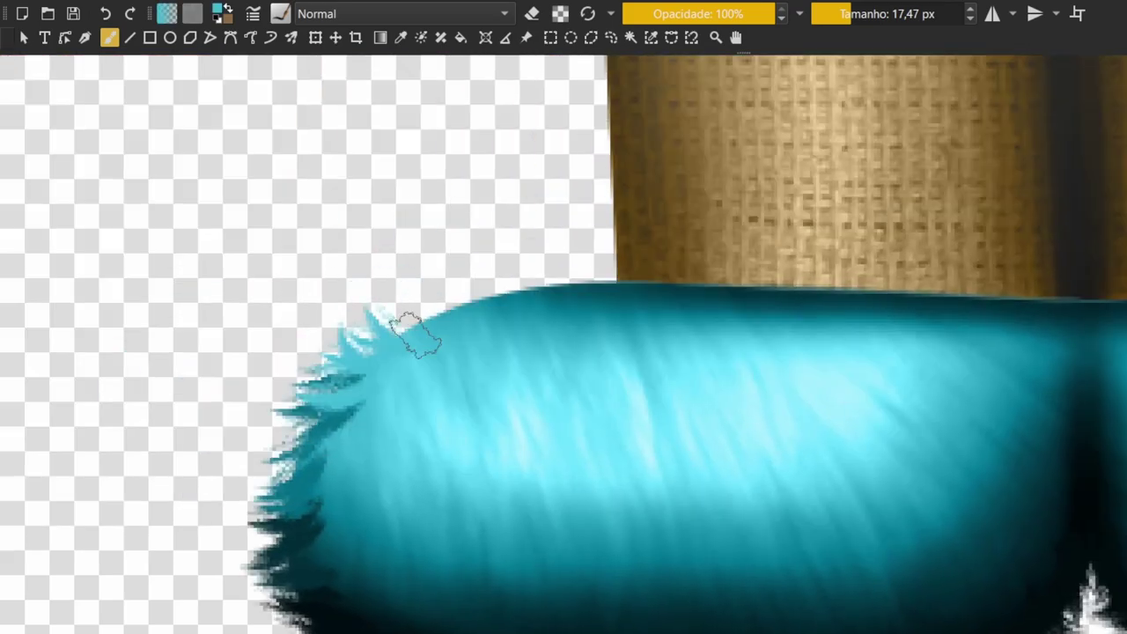
drag(403, 327, 577, 295)
key(minus)
key(minus)
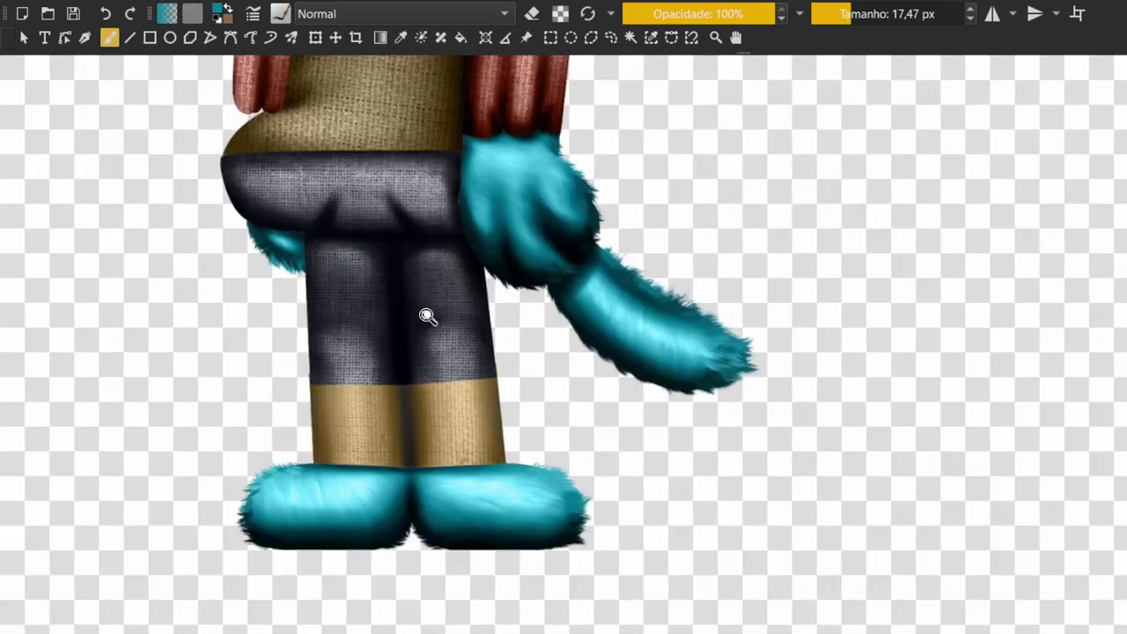
key(plus)
drag(491, 352, 618, 392)
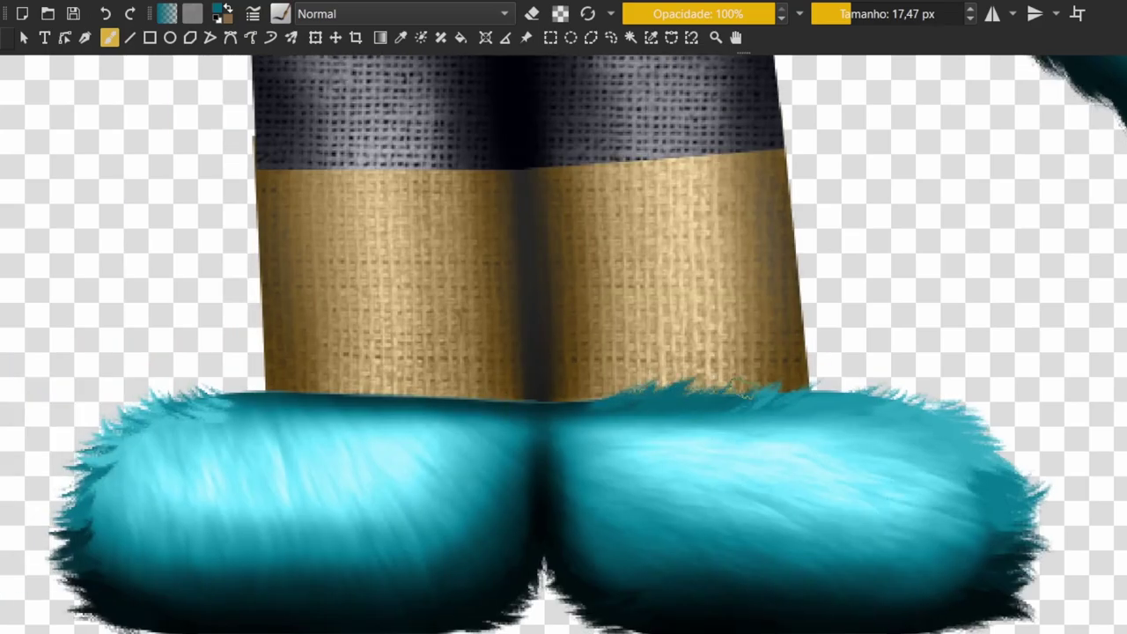
drag(713, 388, 634, 410)
mouse_move(488, 387)
mouse_down()
mouse_move(326, 401)
mouse_move(220, 391)
mouse_up()
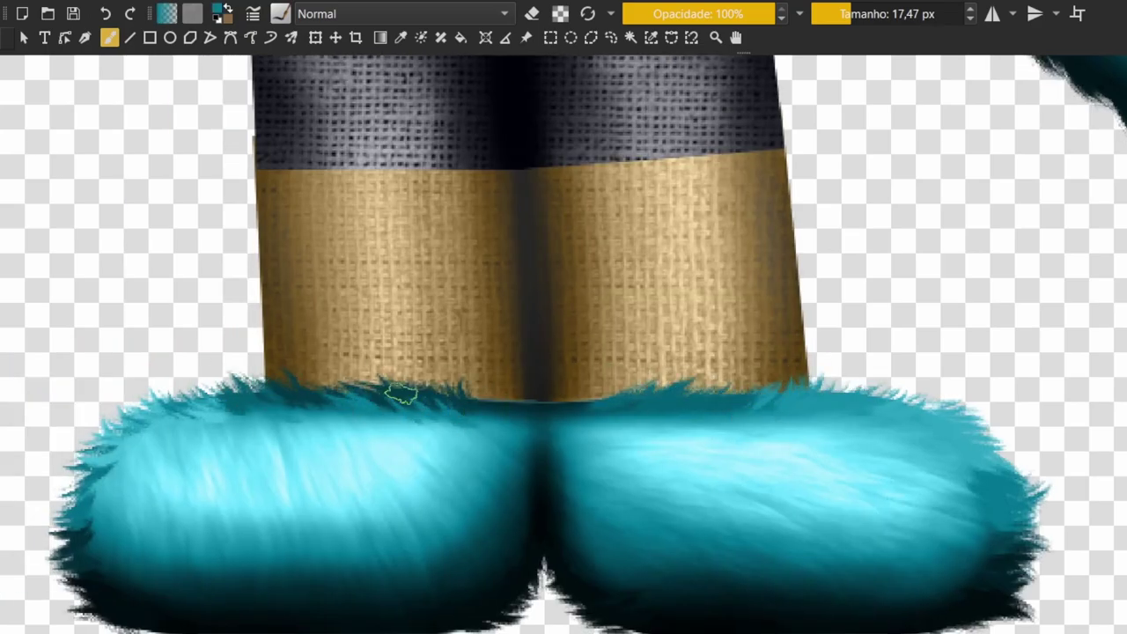
key(minus)
key(minus)
key(minus)
key(m)
key(plus)
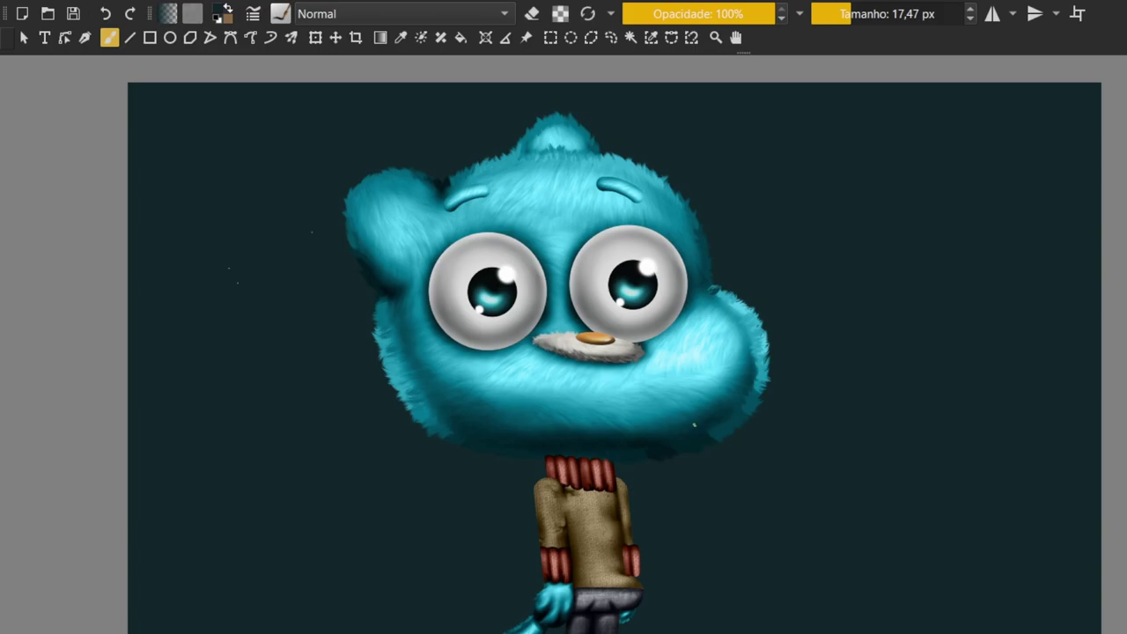
Set the brush to full opacity and alternate painting and erasing fur along the right cheek
key(e)
click(773, 13)
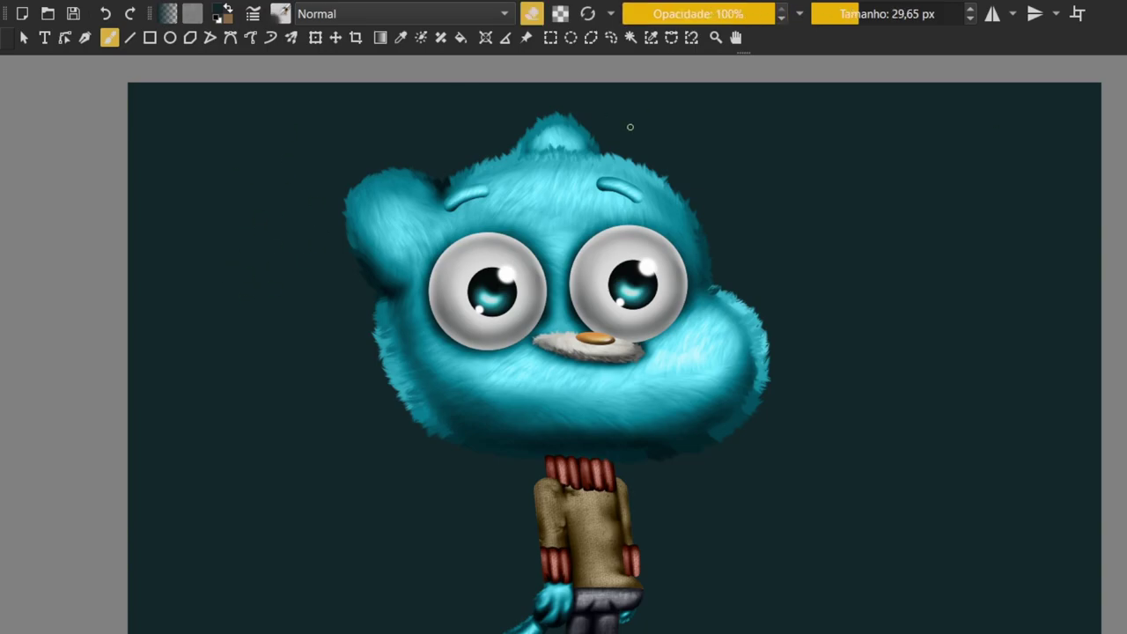
key(e)
scroll(679, 403, up, 3)
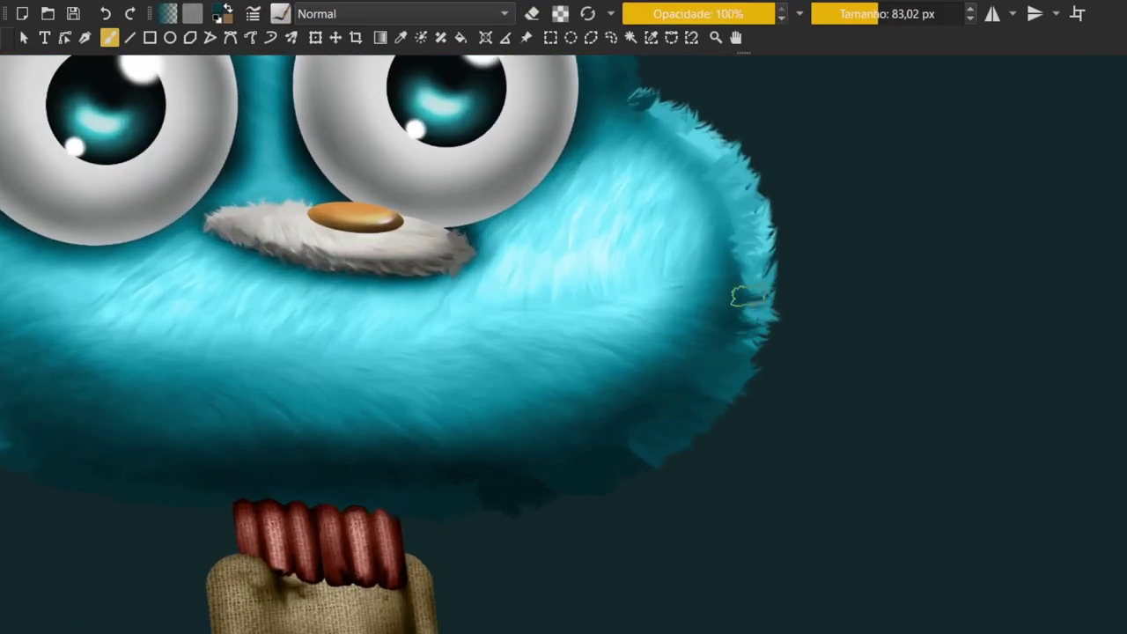
scroll(637, 450, up, 2)
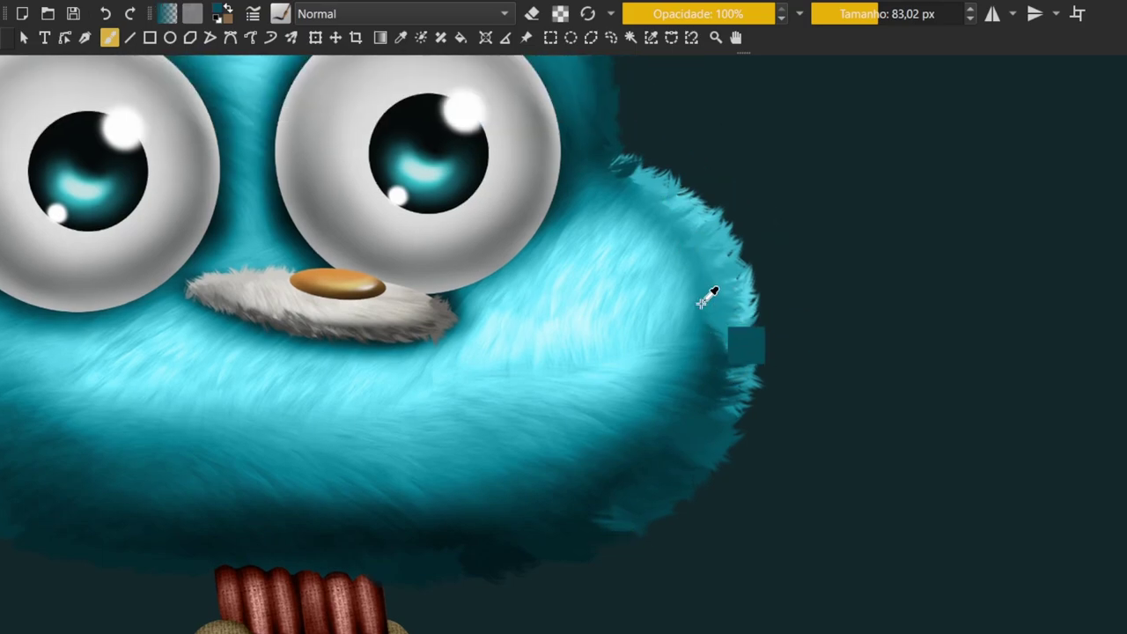
key(e)
scroll(691, 295, up, 2)
scroll(581, 400, up, 1)
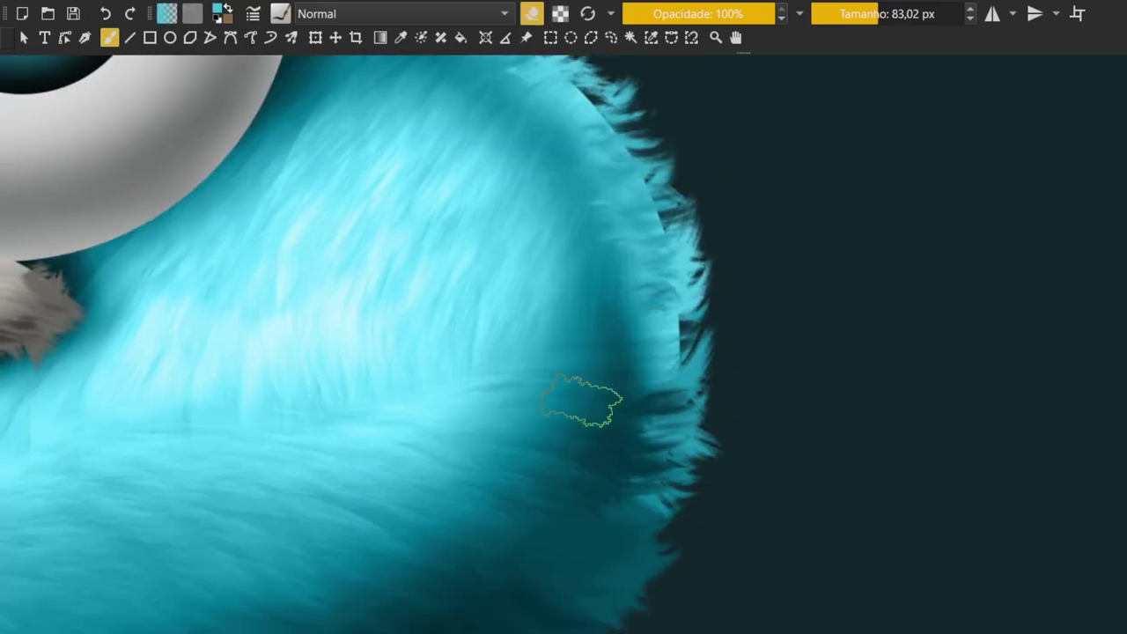
key(e)
Erase and refine wispy fur strands along the cheek and head edges
scroll(687, 352, down, 1)
scroll(669, 316, down, 1)
scroll(640, 286, down, 1)
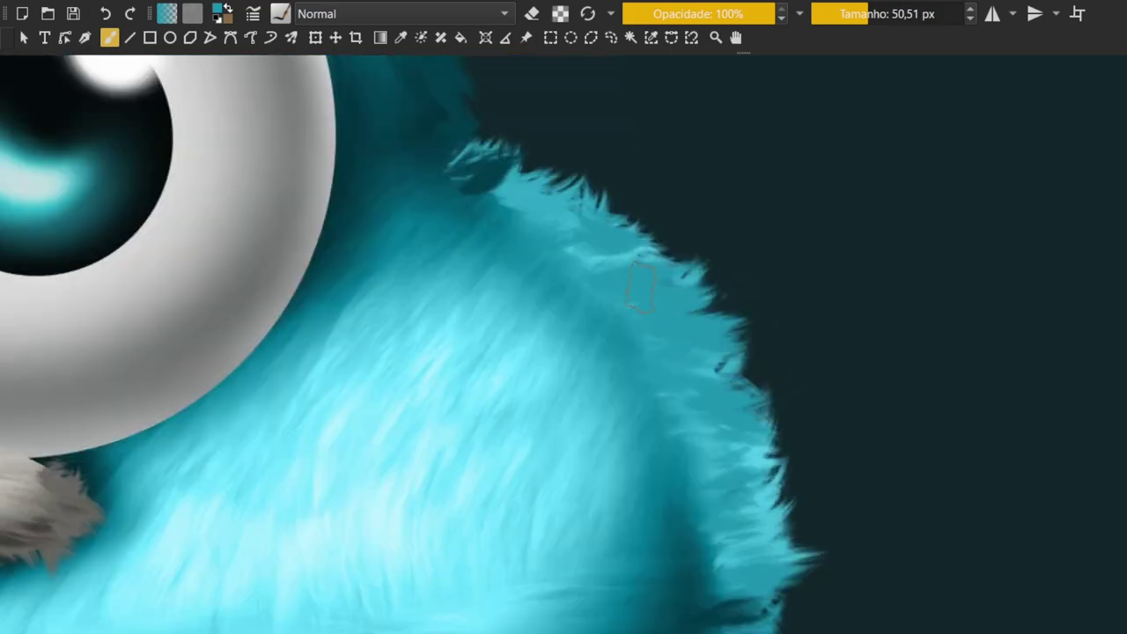
scroll(640, 286, down, 1)
key(e)
scroll(692, 377, down, 1)
scroll(692, 378, up, 1)
scroll(616, 264, up, 1)
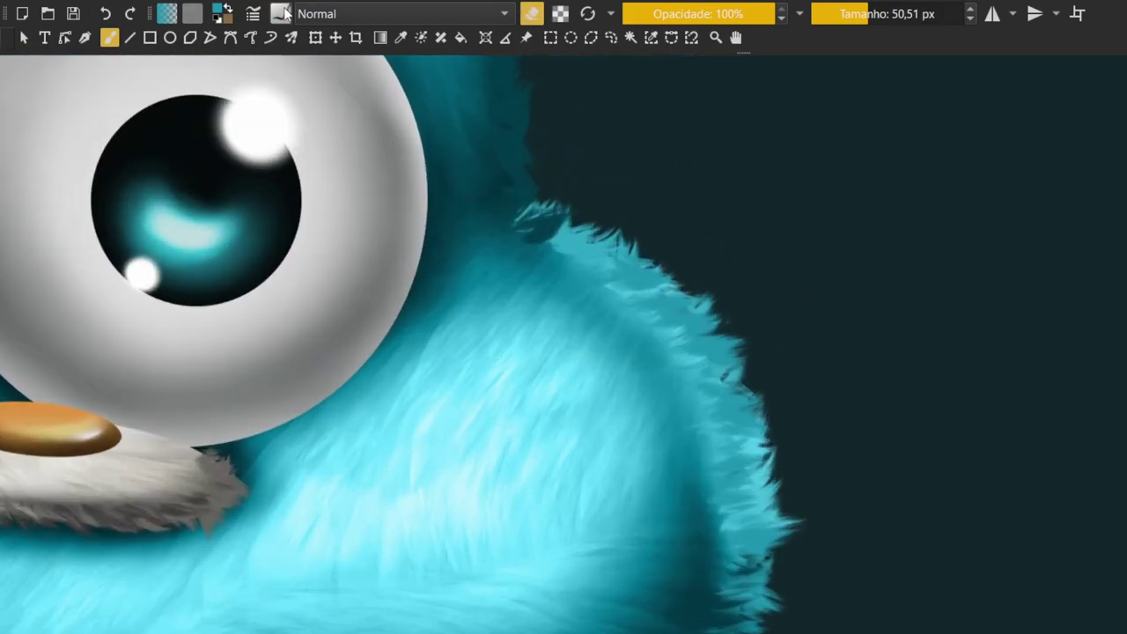
scroll(654, 345, down, 1)
scroll(596, 530, down, 2)
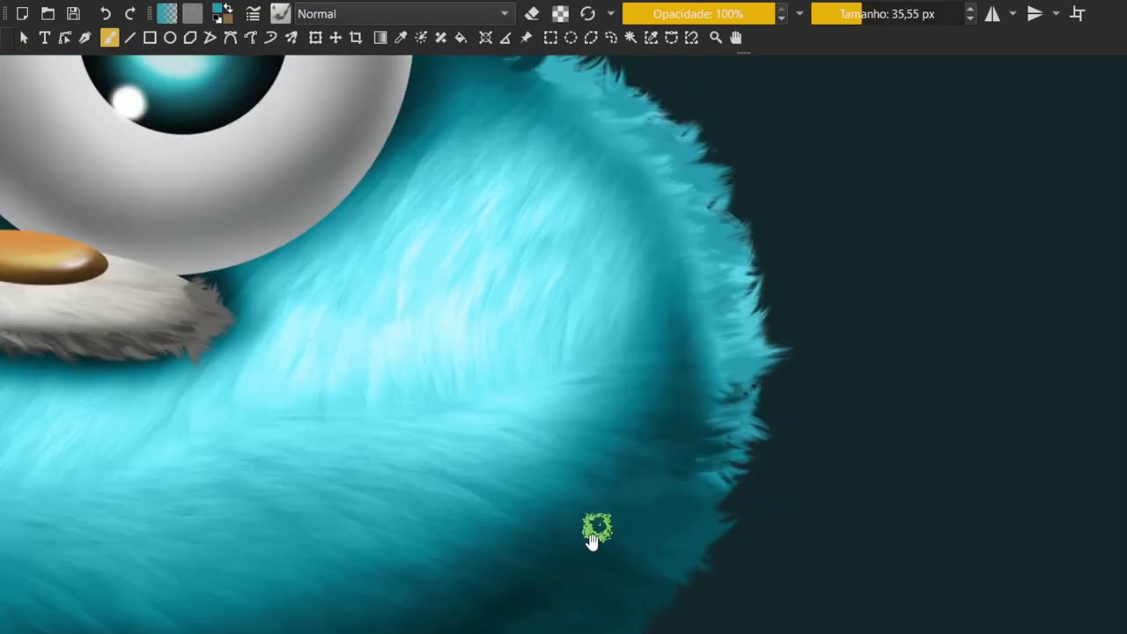
scroll(534, 490, left, 3)
scroll(616, 396, right, 3)
scroll(709, 384, up, 1)
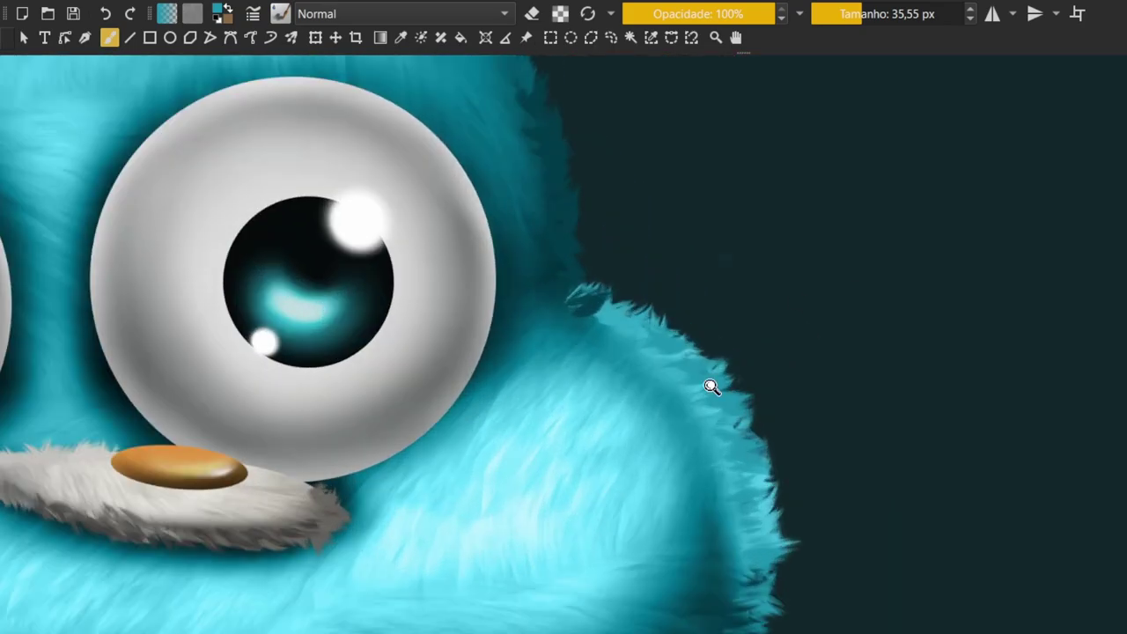
scroll(742, 333, up, 2)
scroll(678, 357, down, 2)
scroll(678, 357, down, 1)
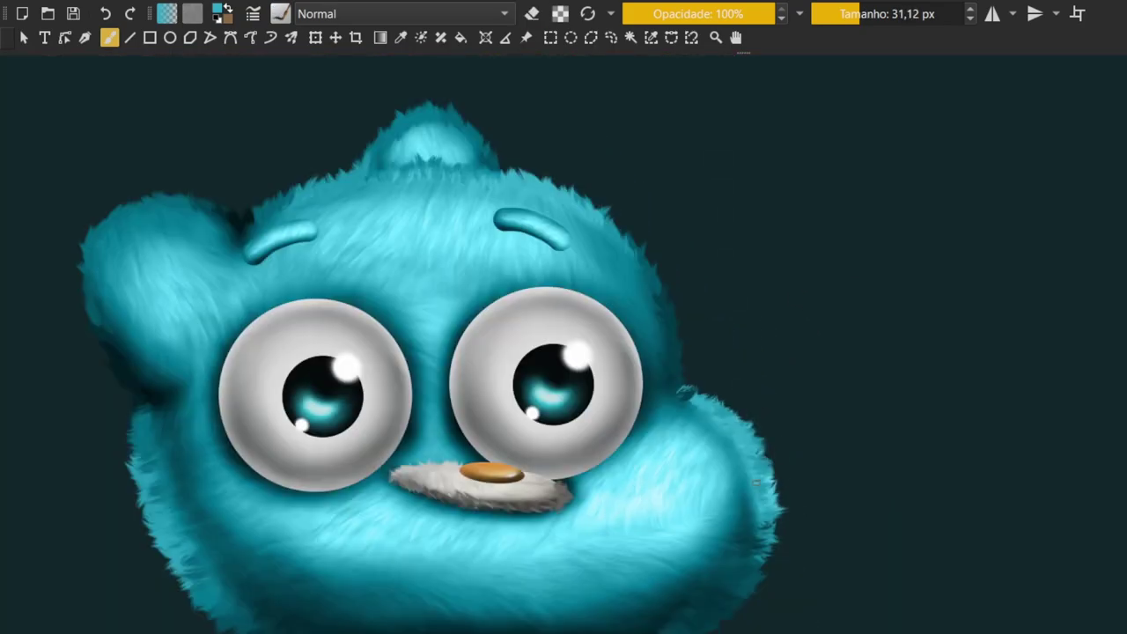
scroll(667, 316, up, 3)
scroll(667, 315, down, 2)
scroll(654, 495, up, 3)
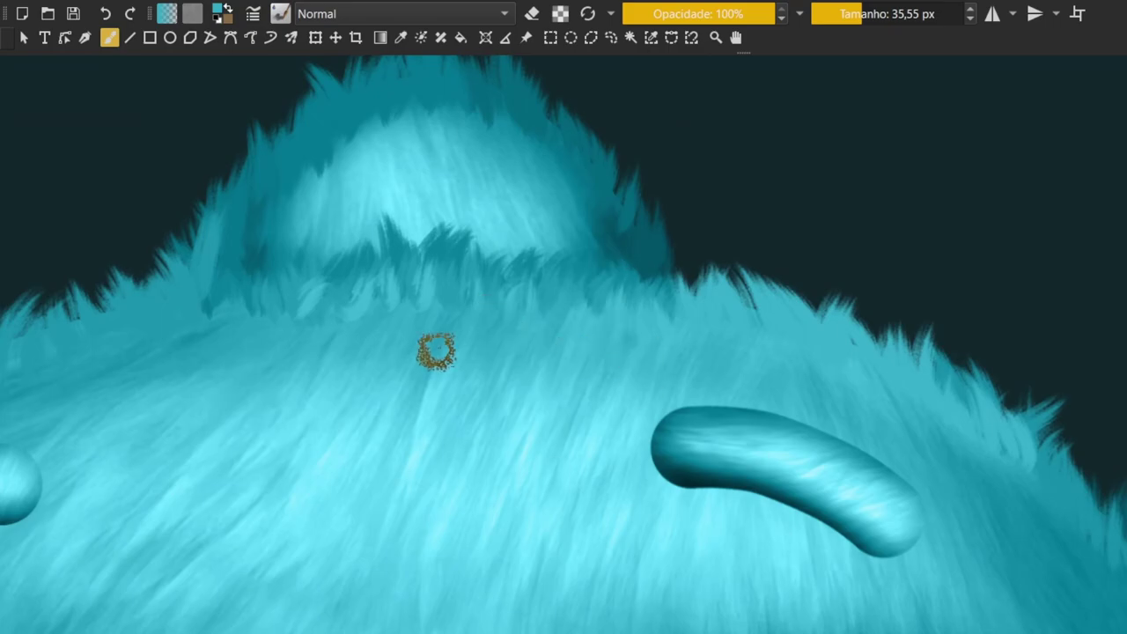
scroll(435, 347, left, 2)
scroll(546, 345, up, 1)
scroll(511, 381, left, 2)
scroll(294, 536, down, 2)
scroll(294, 536, left, 2)
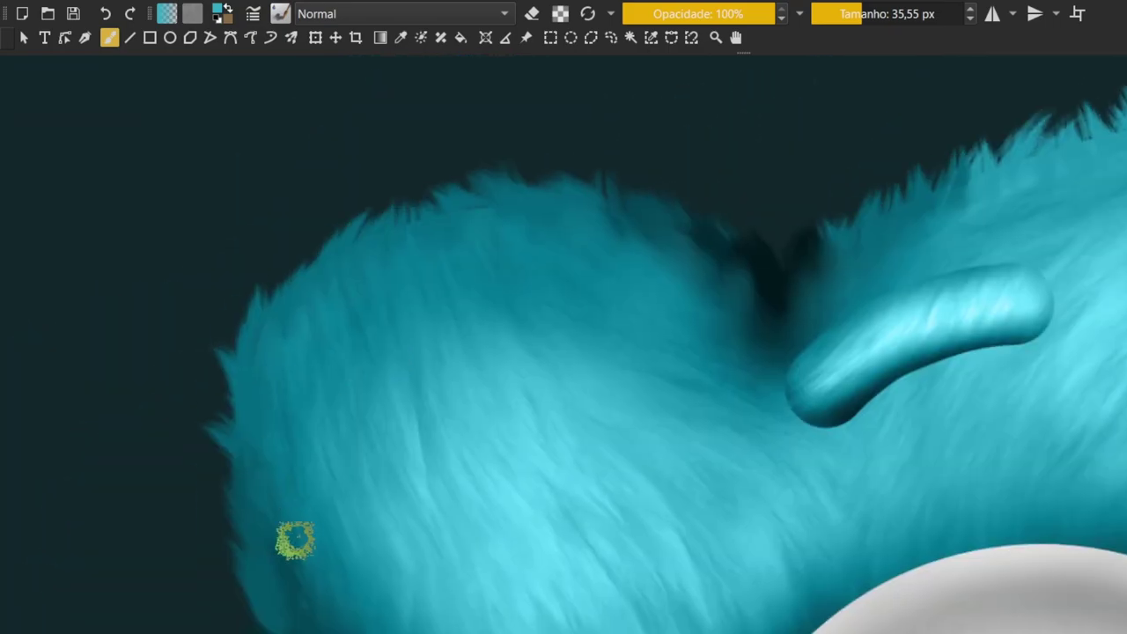
scroll(525, 360, up, 4)
scroll(525, 360, right, 1)
scroll(543, 344, down, 2)
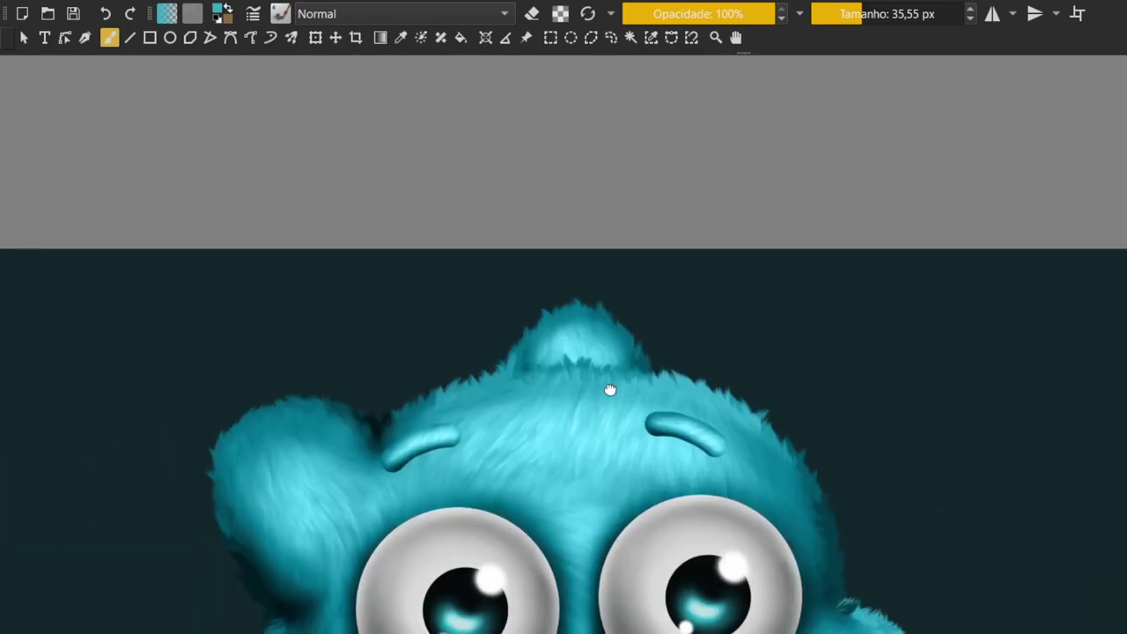
scroll(609, 390, up, 2)
scroll(426, 343, down, 3)
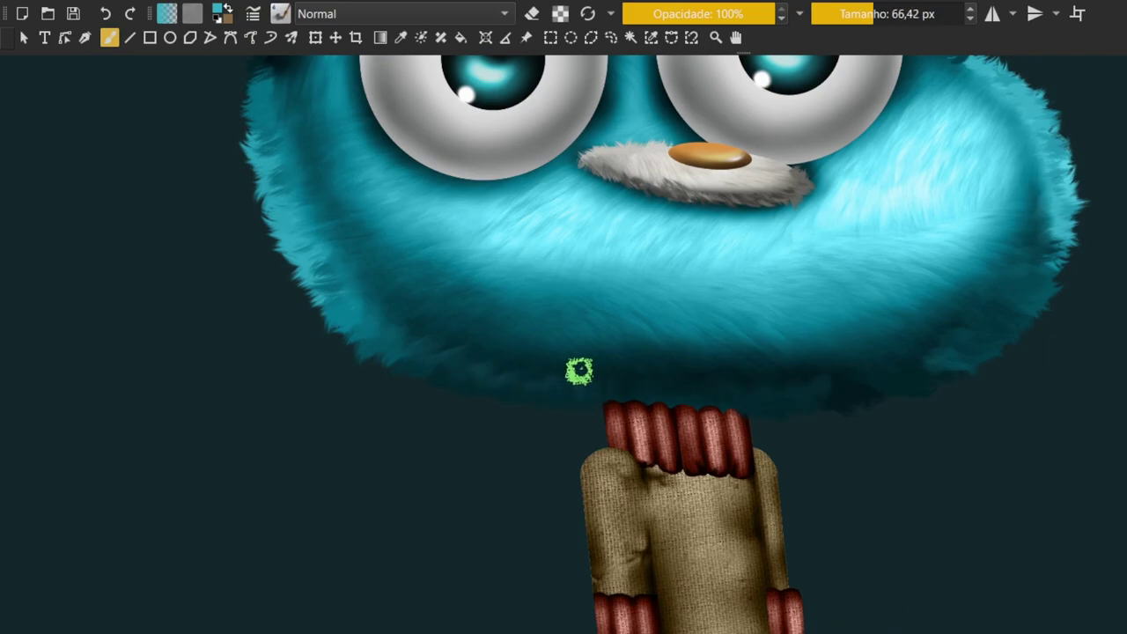
scroll(642, 408, down, 2)
scroll(669, 428, up, 2)
scroll(639, 342, down, 3)
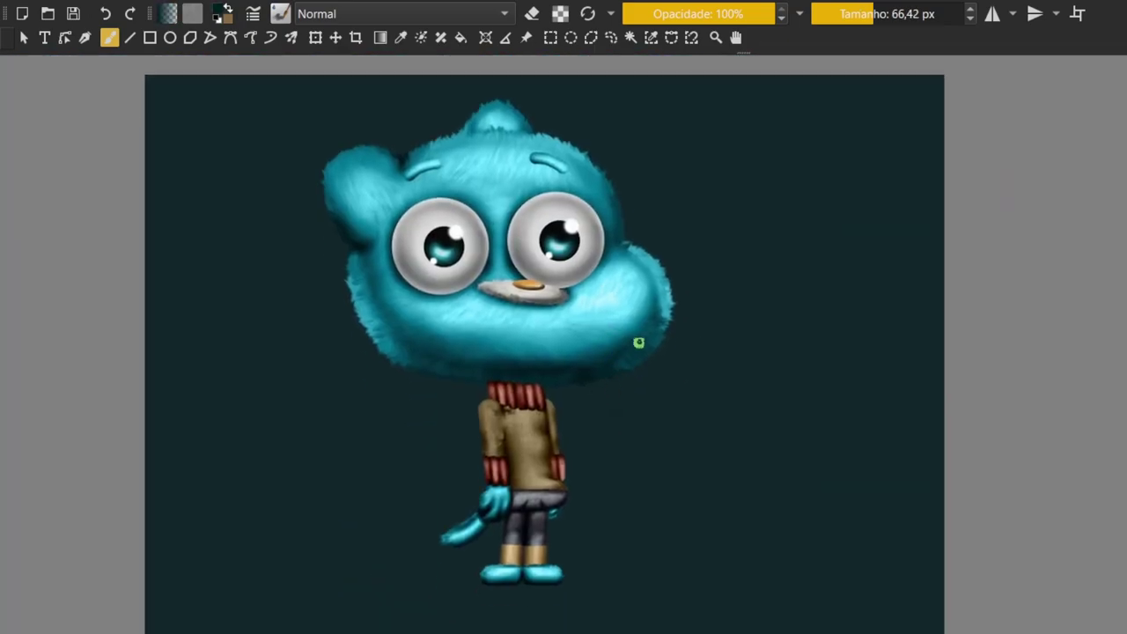
scroll(639, 342, up, 1)
scroll(639, 342, right, 1)
Fill the background with a radial teal gradient
key(g)
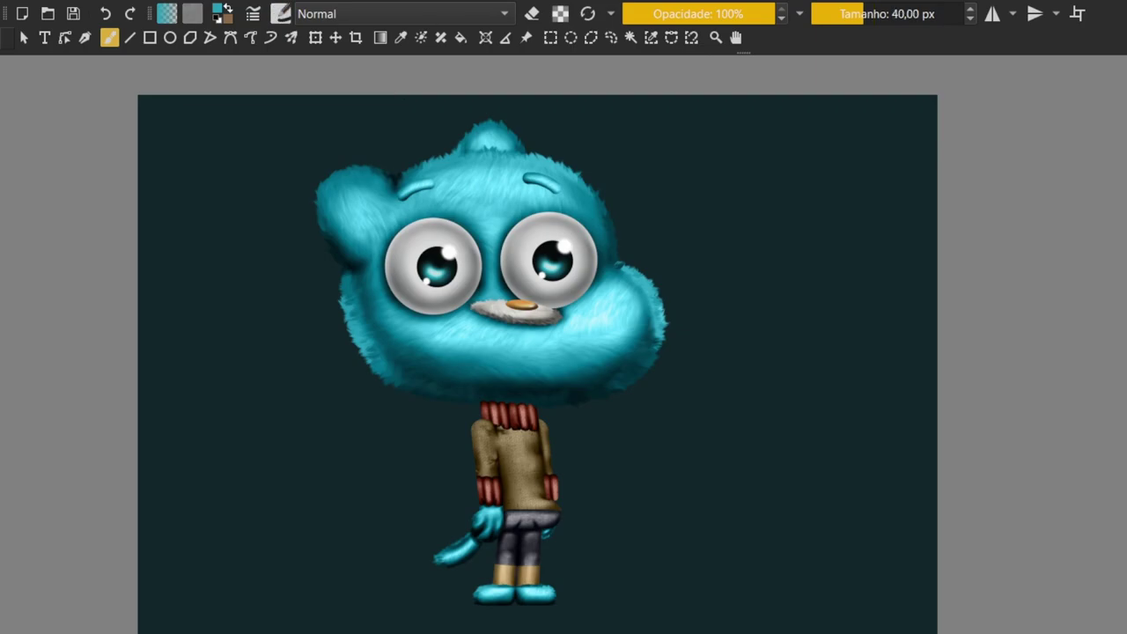
key(g)
drag(493, 370, 649, 395)
Narrow the crop frame from the left and right sides, resetting and redrawing it once
key(c)
drag(937, 383, 835, 390)
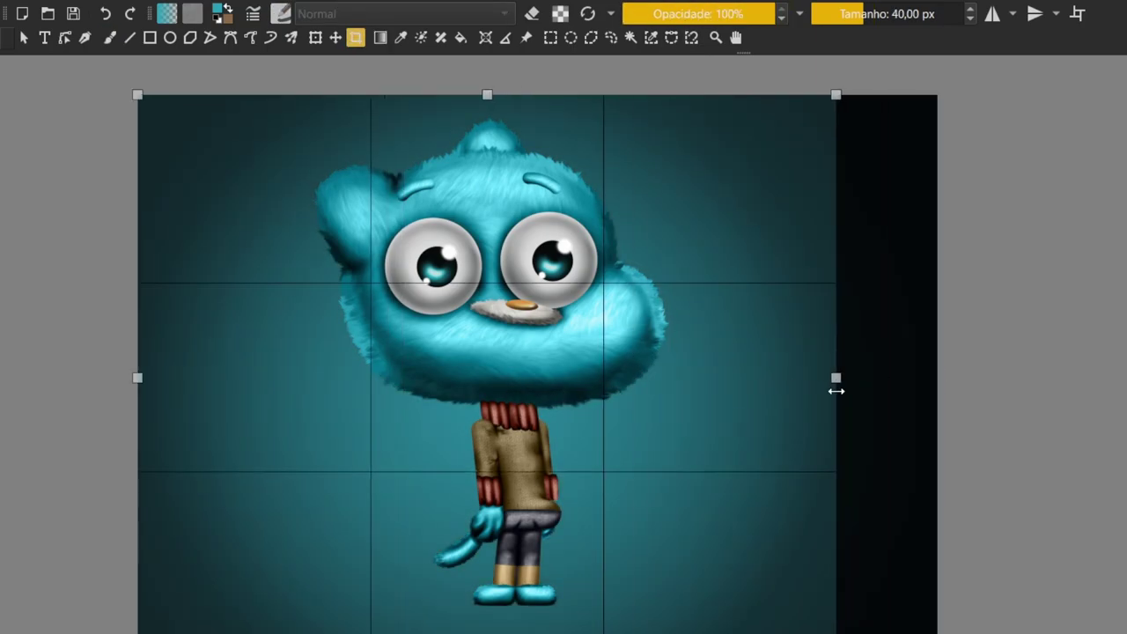
drag(137, 378, 209, 378)
mouse_move(835, 377)
mouse_down()
mouse_move(750, 378)
mouse_move(774, 379)
mouse_up()
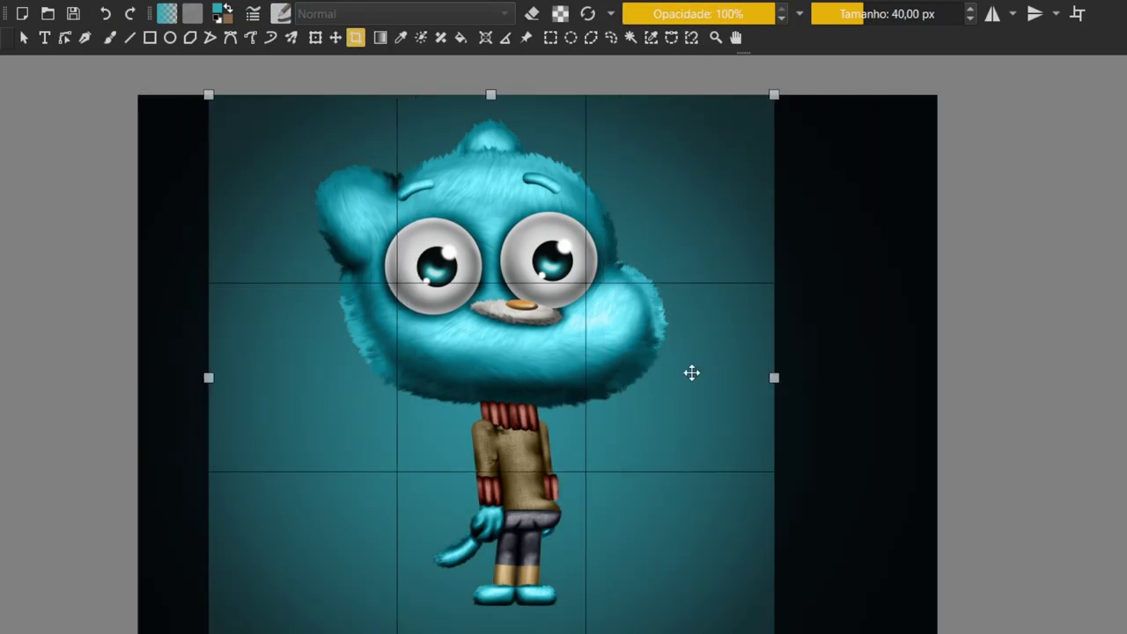
scroll(690, 372, up, 1)
scroll(801, 402, down, 2)
click(458, 297)
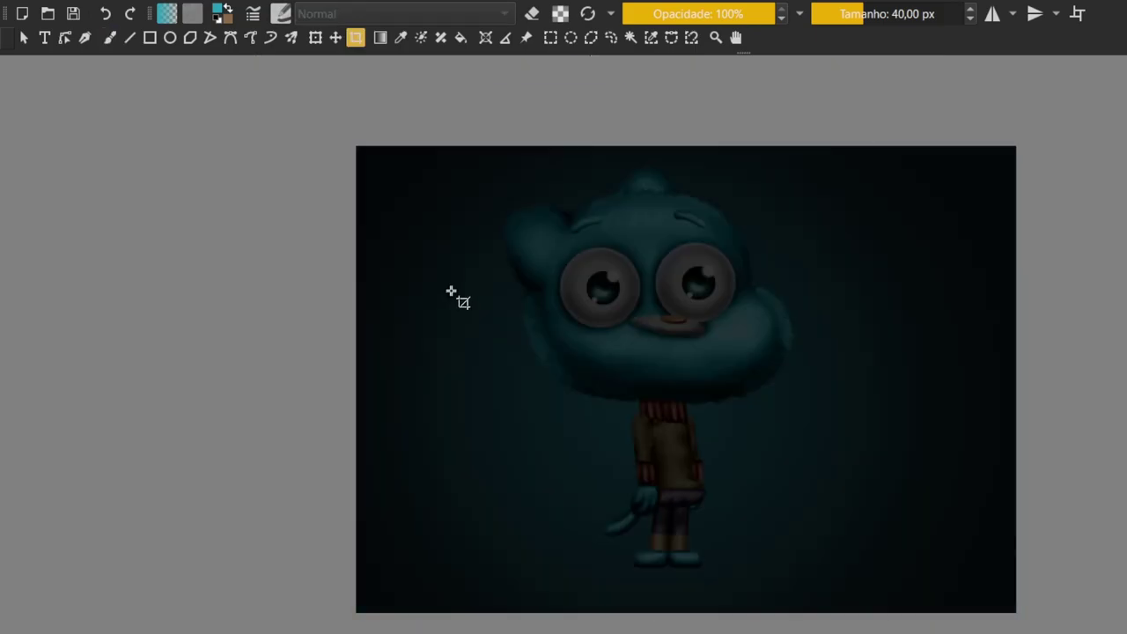
drag(1016, 385, 832, 384)
drag(357, 378, 367, 378)
Centre the crop frame over the monster and apply the crop
scroll(366, 379, up, 2)
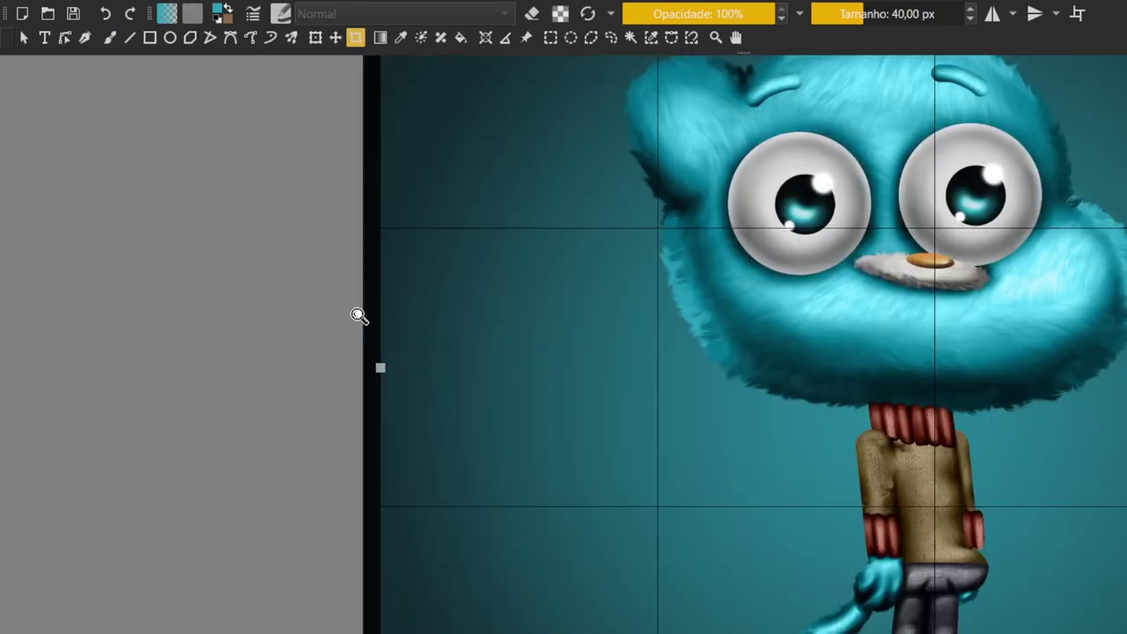
scroll(355, 314, up, 1)
scroll(382, 364, up, 1)
scroll(490, 284, down, 2)
scroll(368, 330, up, 2)
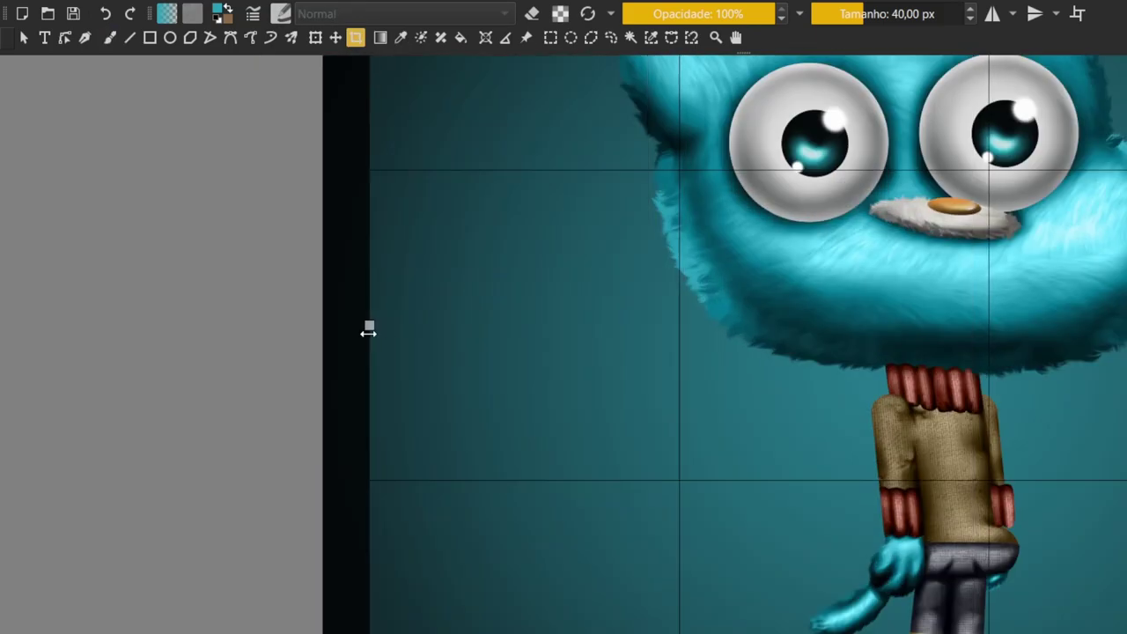
scroll(579, 340, down, 3)
drag(578, 339, 612, 340)
scroll(440, 466, up, 1)
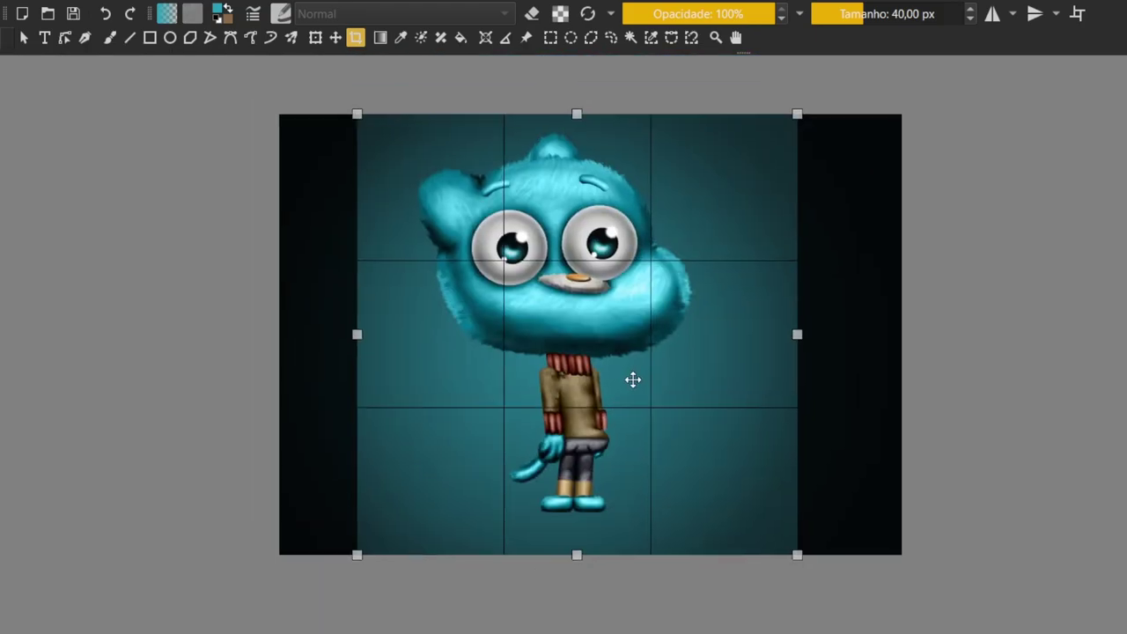
double_click(614, 372)
scroll(660, 511, up, 5)
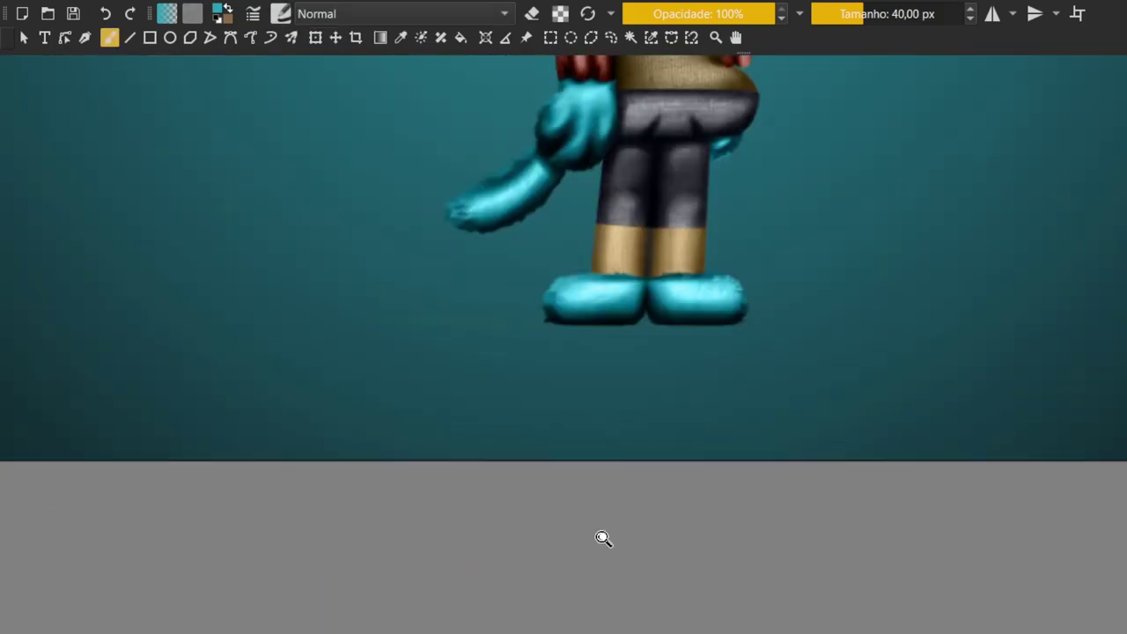
scroll(611, 466, down, 4)
Erase part of the old dark shadow under the feet to lighten it
scroll(568, 581, up, 1)
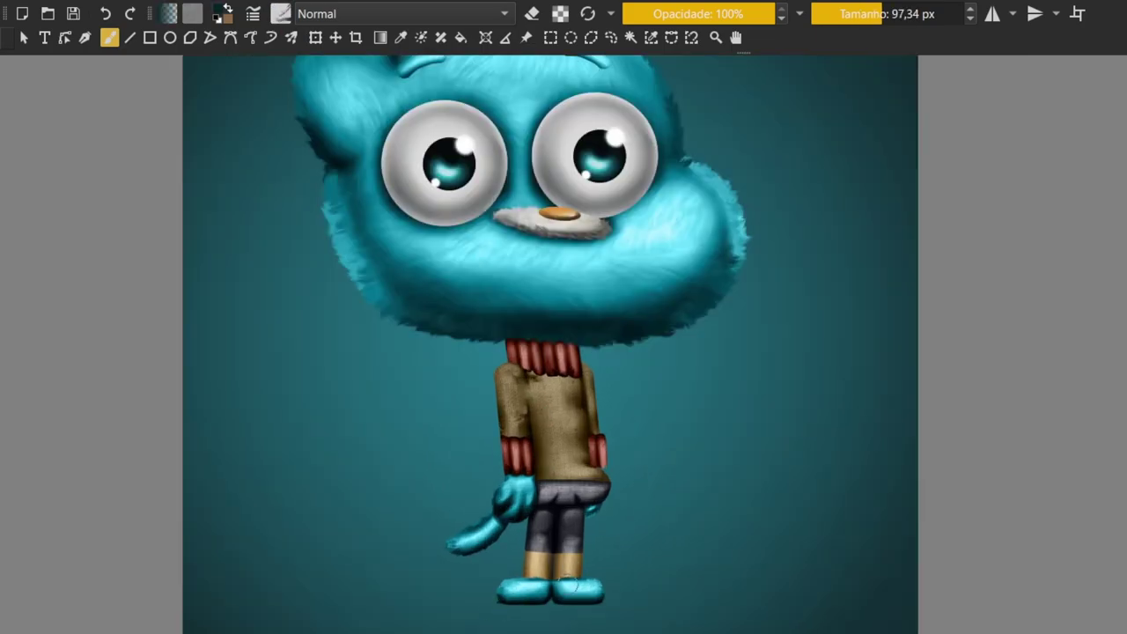
scroll(568, 581, up, 1)
key(e)
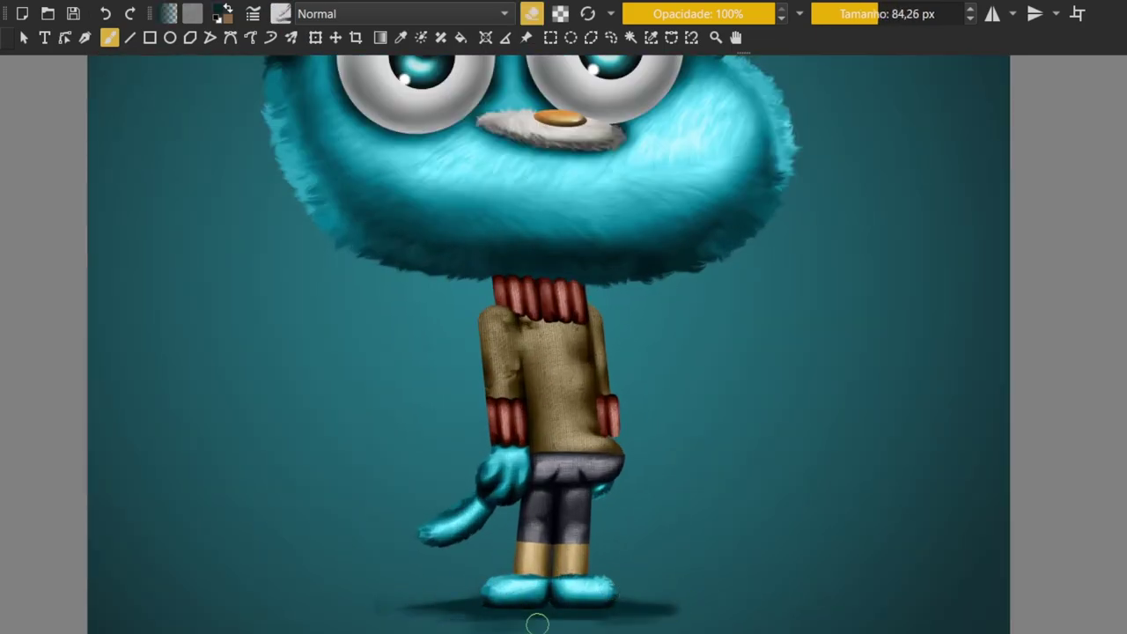
drag(537, 623, 614, 605)
key(e)
key(bracketleft)
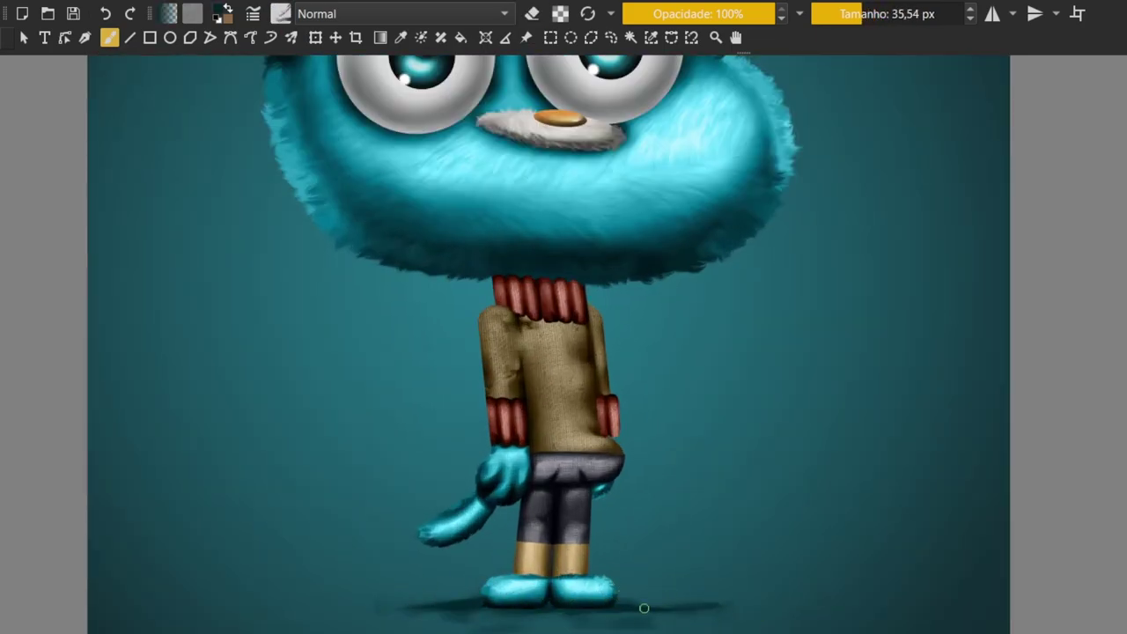
Paint a darker soft shadow beneath the feet with a large Multiply brush
key(slash)
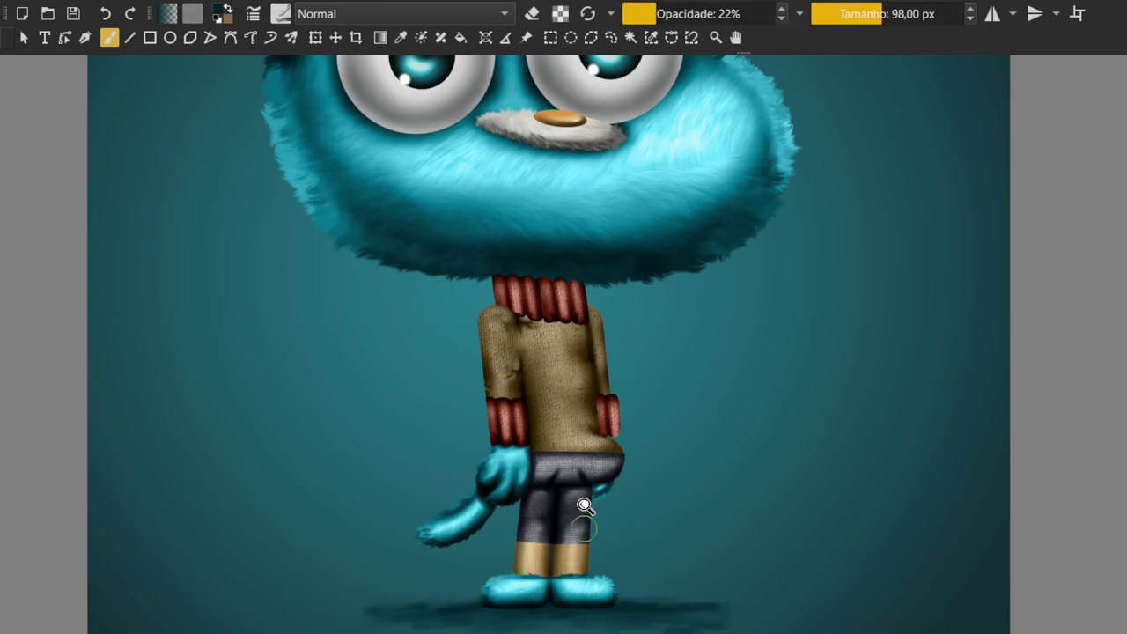
drag(585, 506, 645, 632)
key(e)
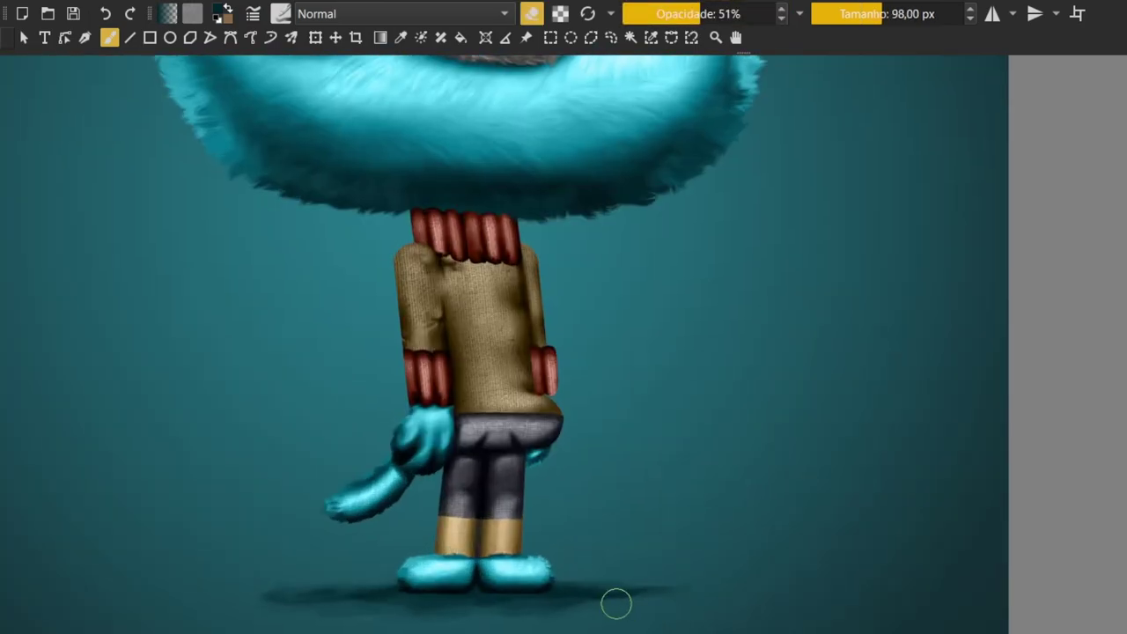
key(comma)
key(comma)
key(comma)
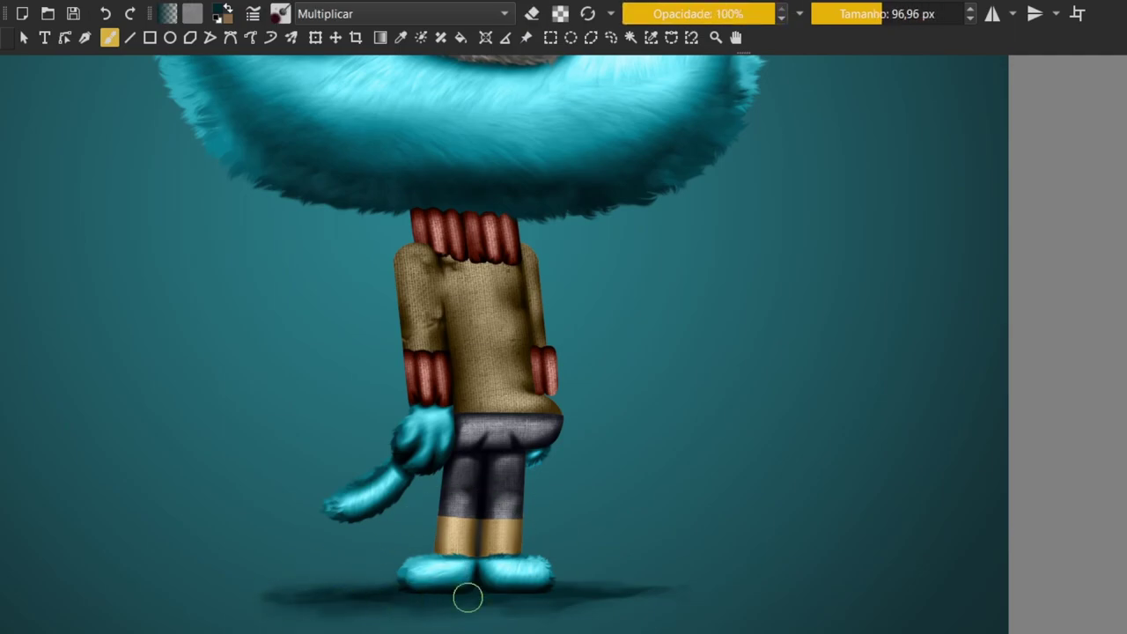
scroll(468, 598, down, 1)
scroll(554, 523, down, 3)
drag(427, 615, 323, 632)
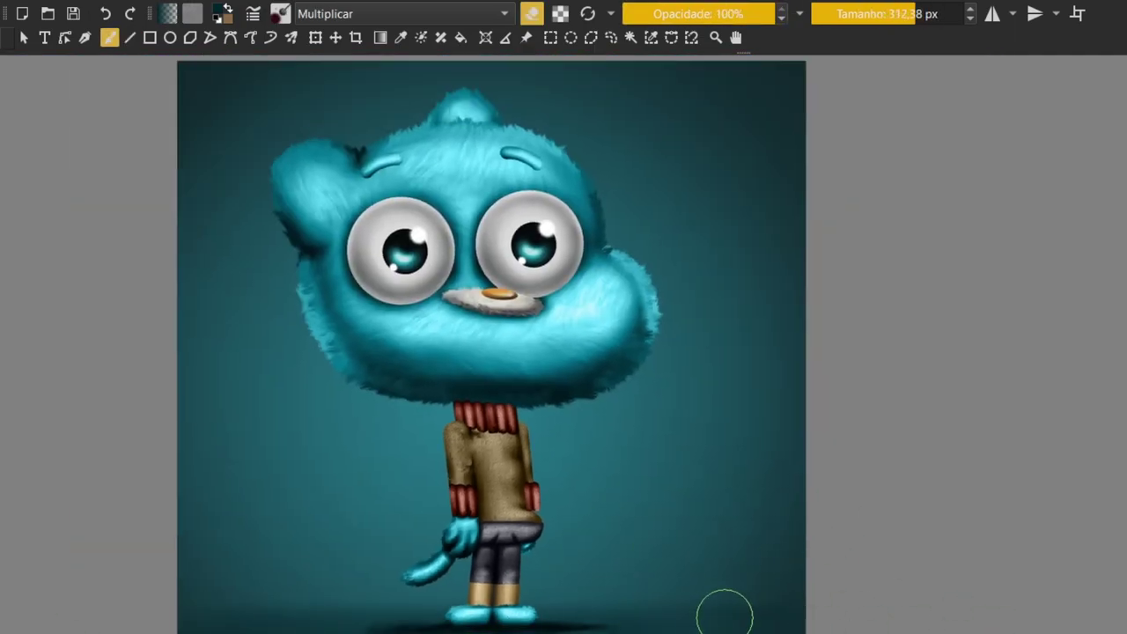
key(e)
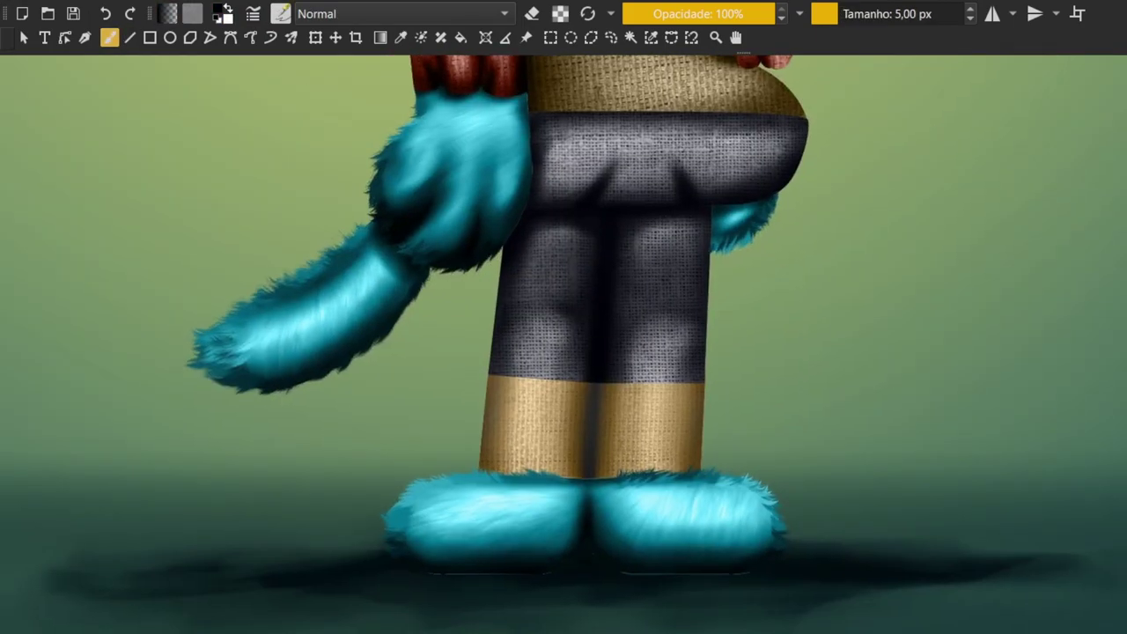
Set the brush to Multiply, enlarge it, and darken the left edge of the burlap band
scroll(628, 483, up, 2)
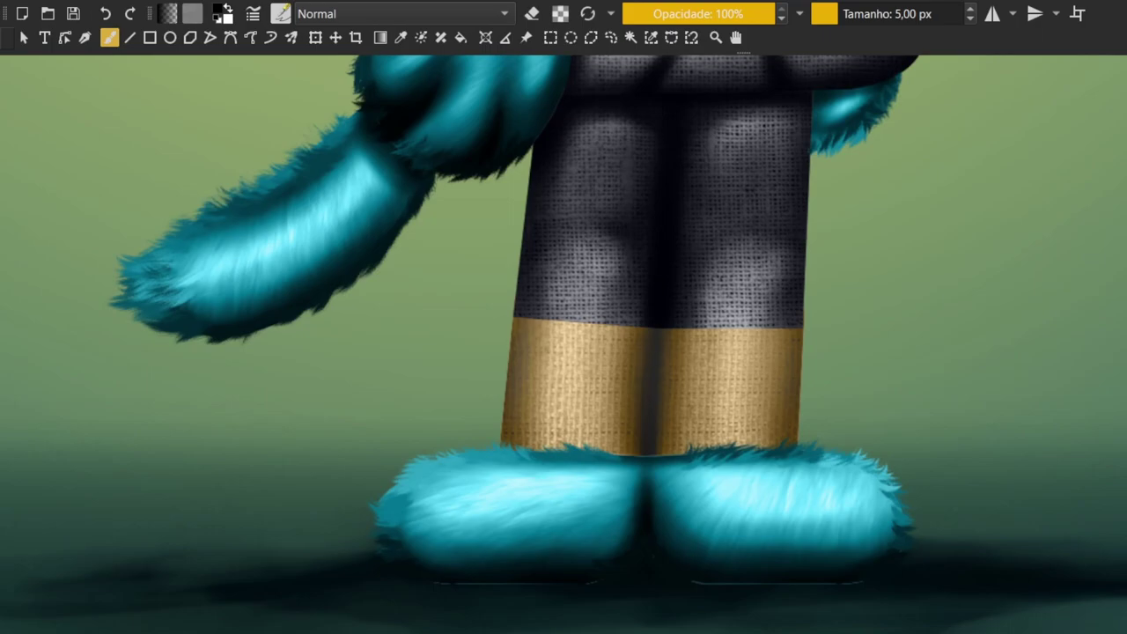
key(alt+shift+m)
scroll(668, 340, up, 2)
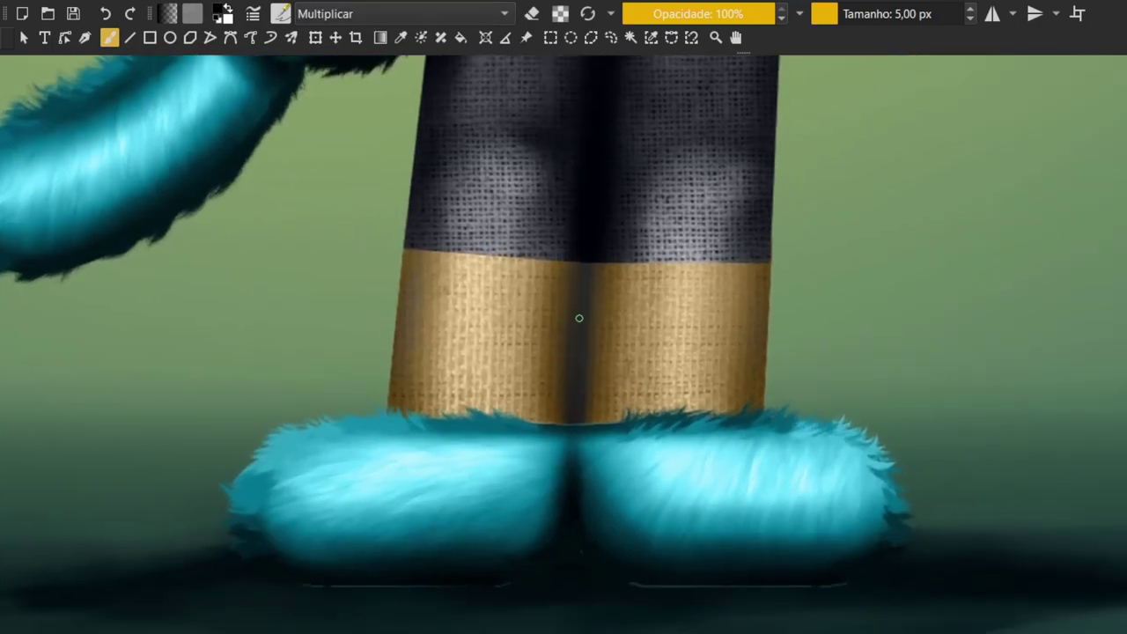
key(e)
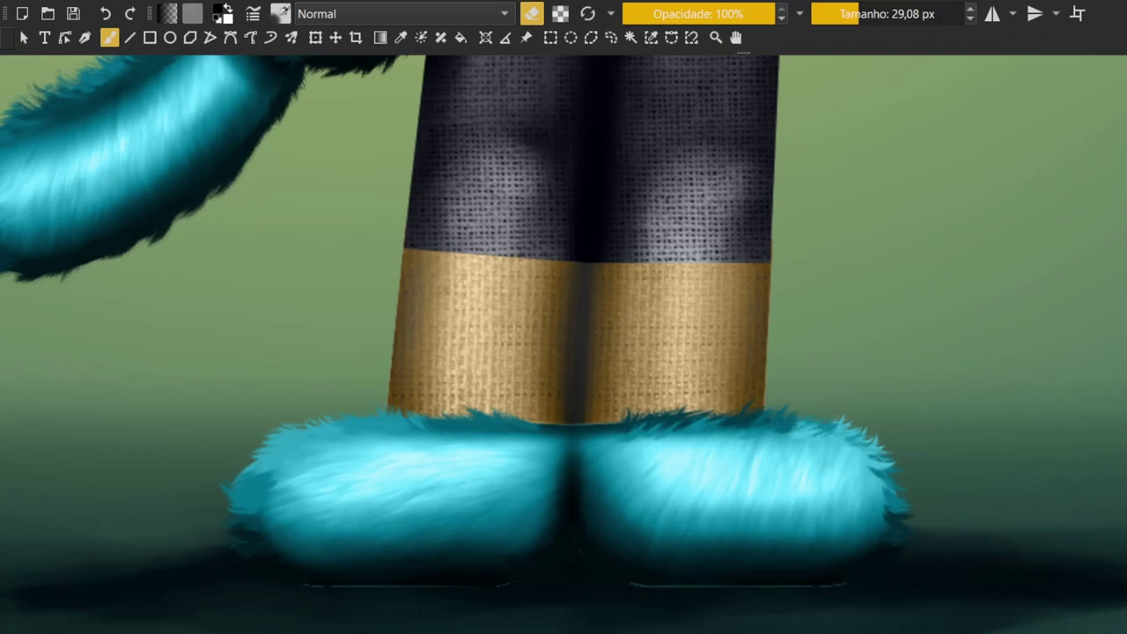
scroll(471, 356, up, 2)
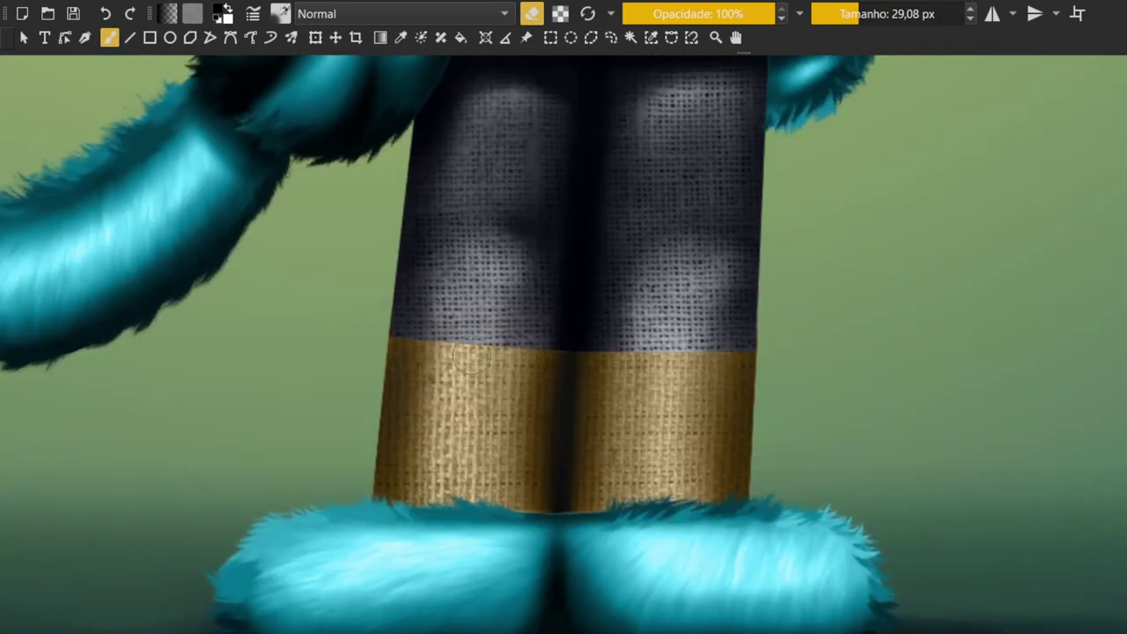
key(bracketright)
key(bracketright)
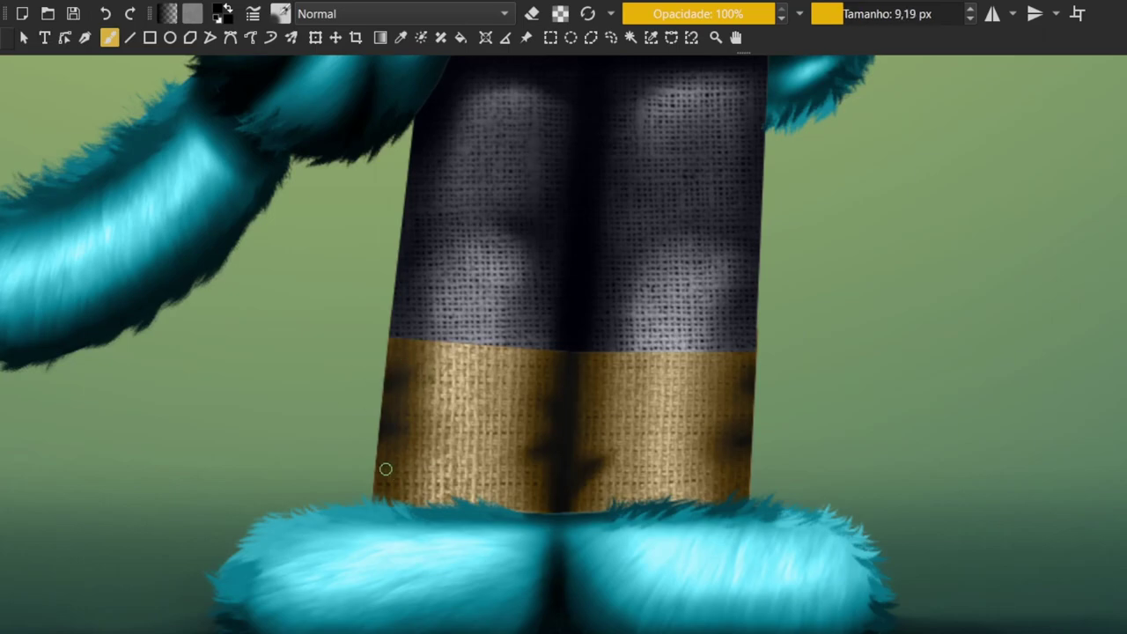
key(e)
drag(407, 392, 411, 437)
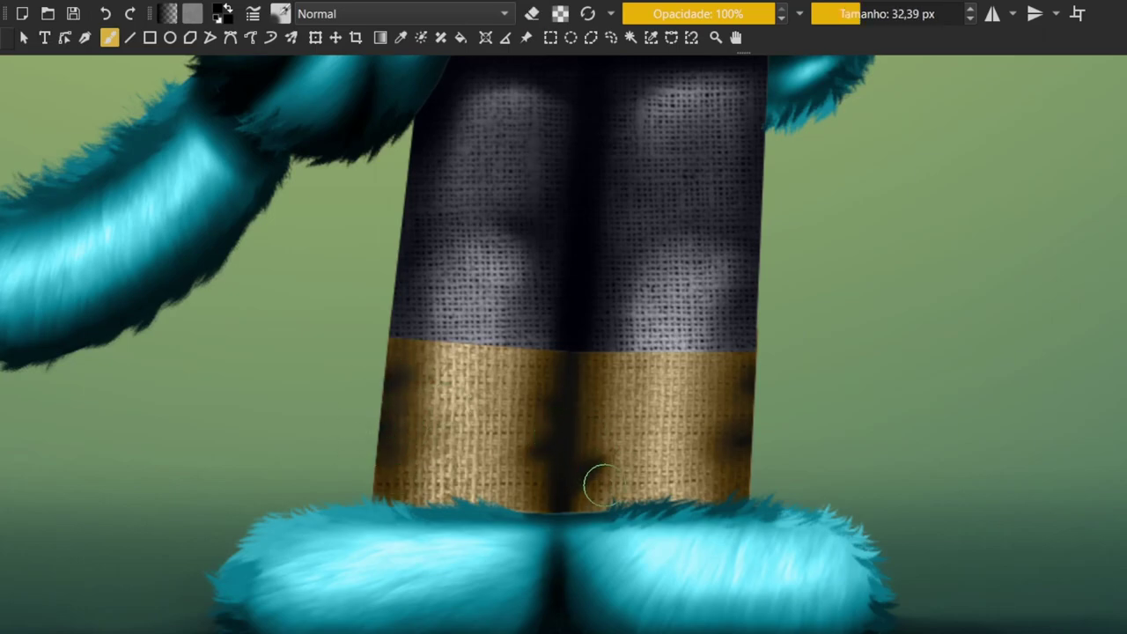
At 54% opacity, paint dark stains across both burlap sock bands
click(705, 10)
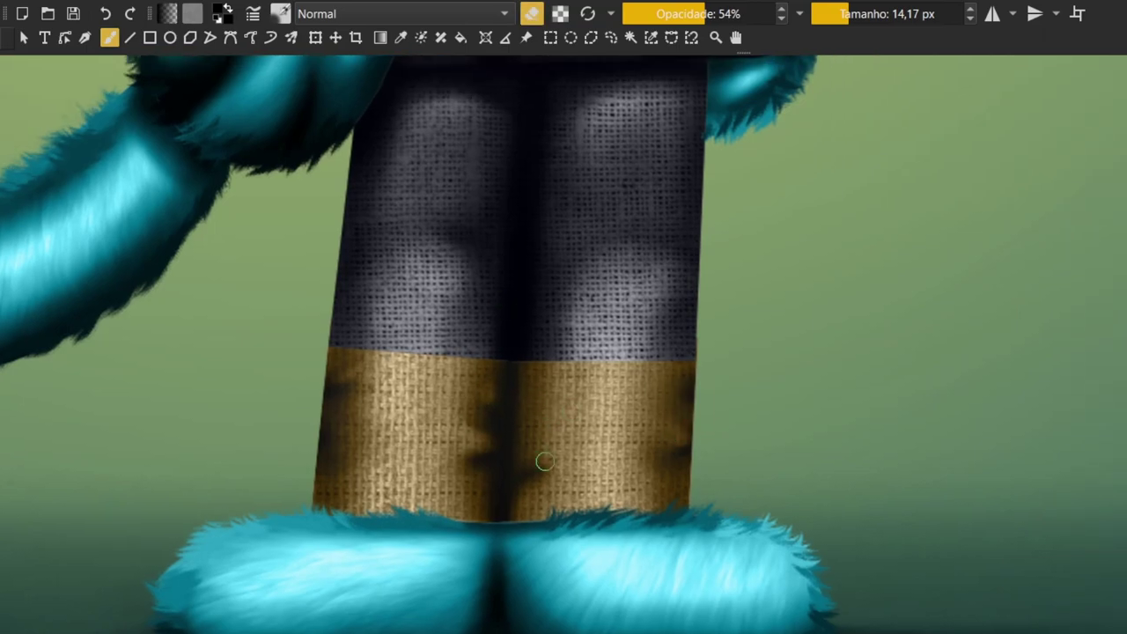
scroll(575, 289, down, 5)
scroll(578, 490, up, 5)
key(e)
drag(673, 499, 696, 498)
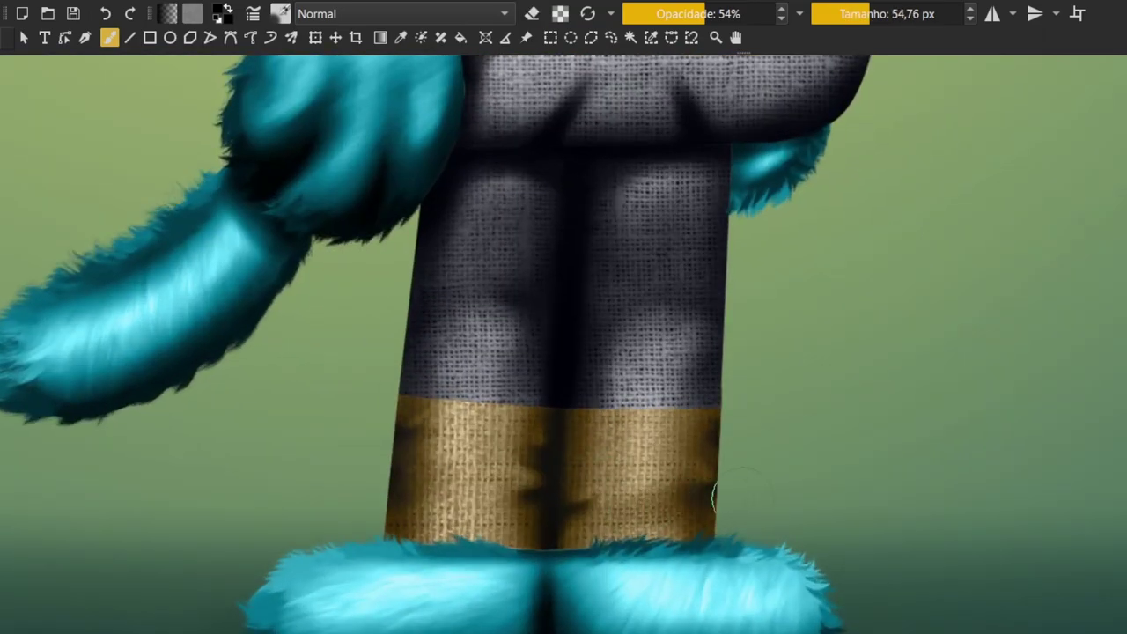
drag(410, 465, 510, 528)
scroll(566, 428, down, 4)
scroll(566, 416, up, 2)
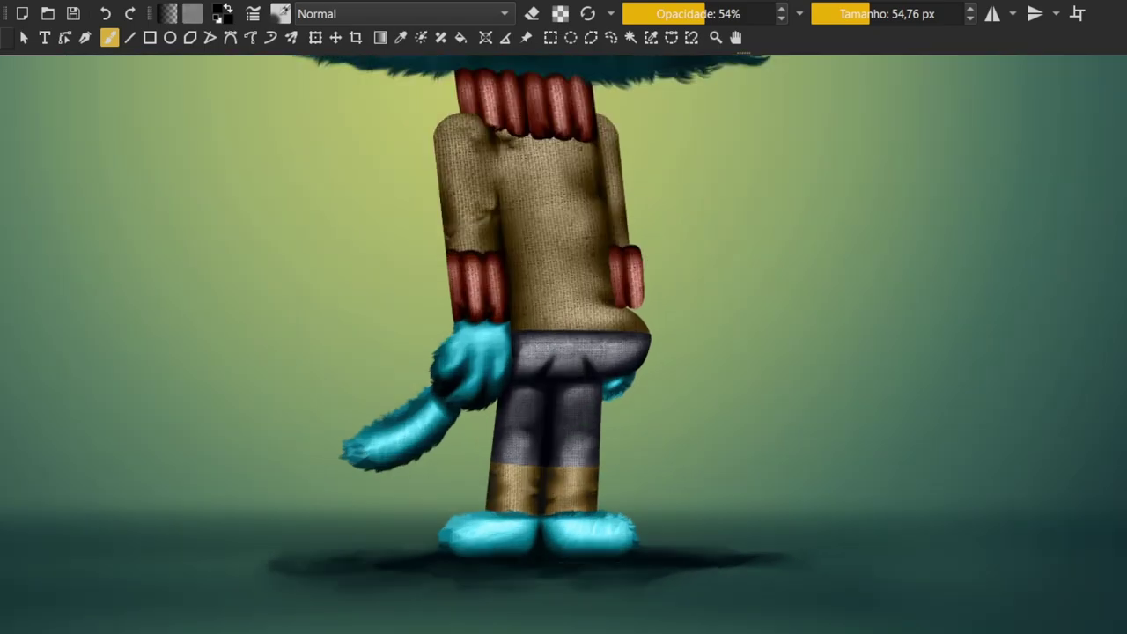
scroll(528, 414, up, 2)
scroll(528, 413, up, 1)
key(/)
scroll(528, 414, up, 2)
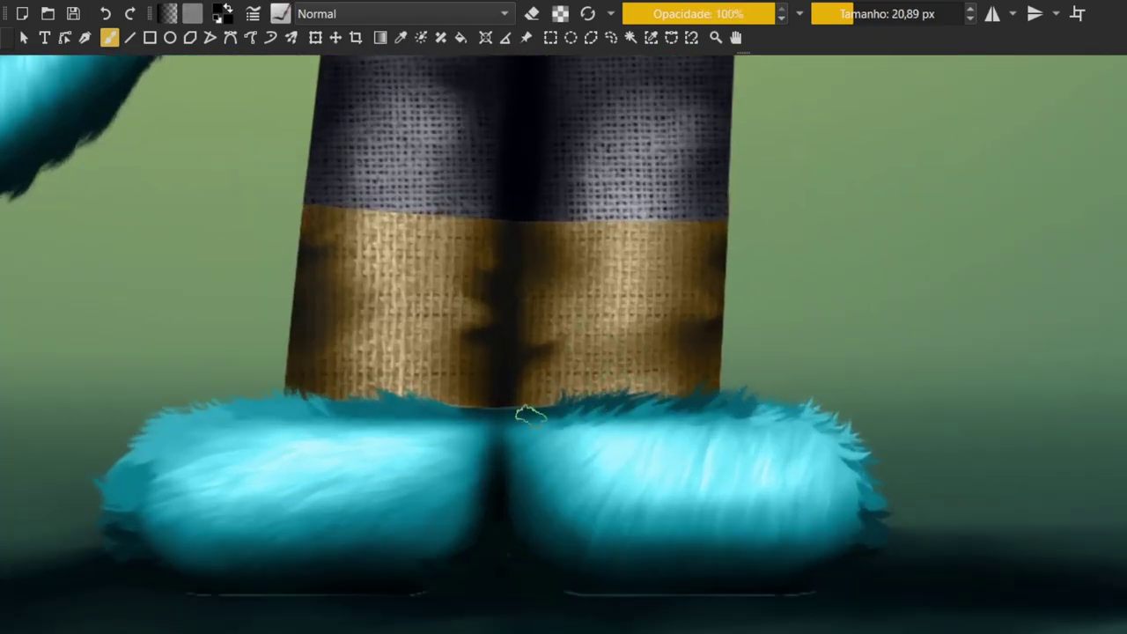
scroll(538, 409, up, 1)
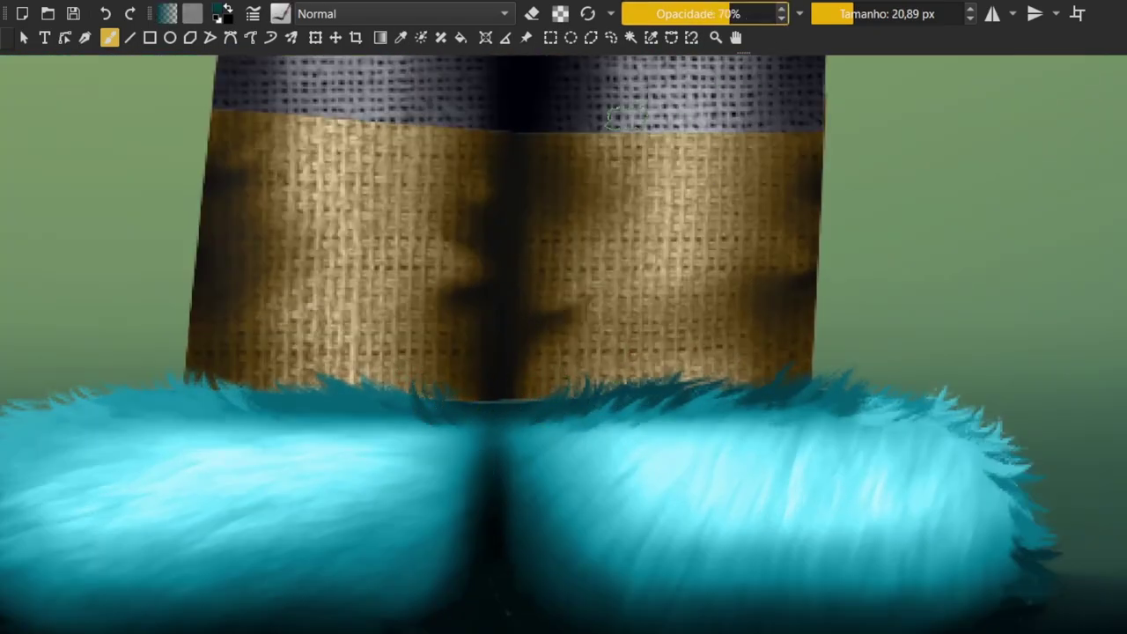
Sample the fur's cyan and paint light strands along the boot's top edge
ctrl+click(489, 394)
drag(656, 405, 619, 414)
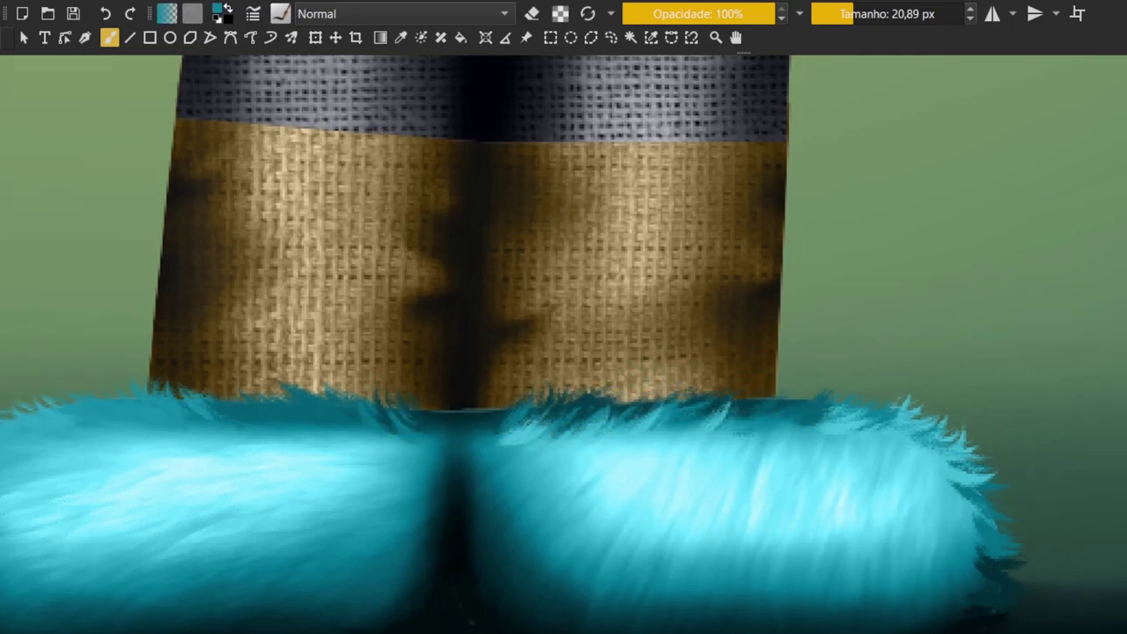
drag(335, 424, 482, 453)
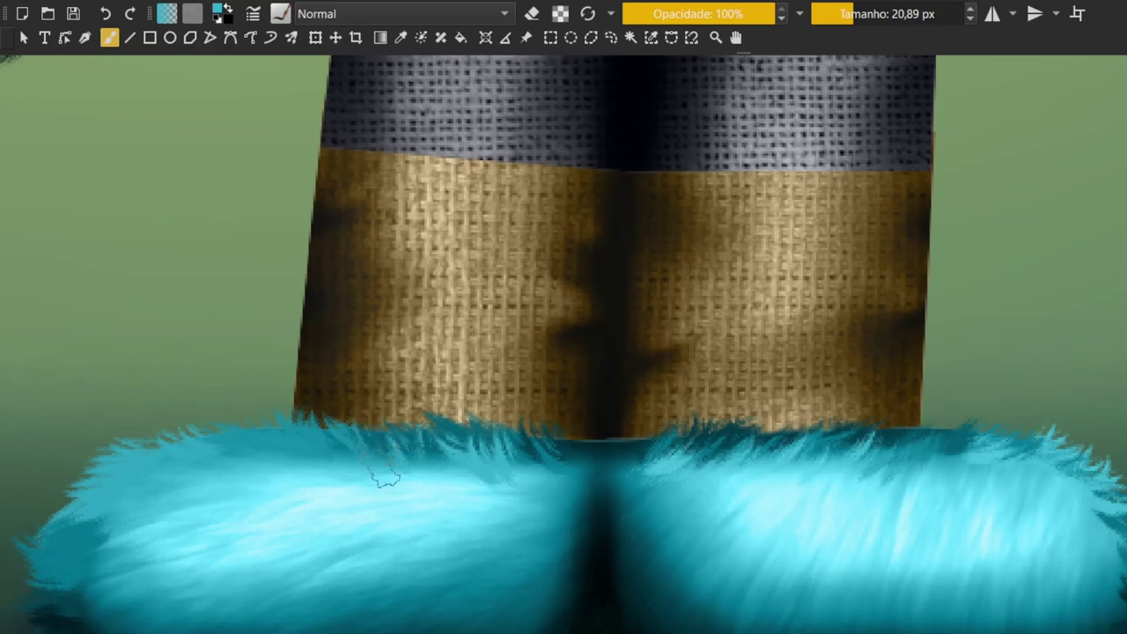
mouse_move(385, 478)
mouse_down()
mouse_move(486, 389)
mouse_move(600, 403)
mouse_up()
drag(585, 356, 475, 383)
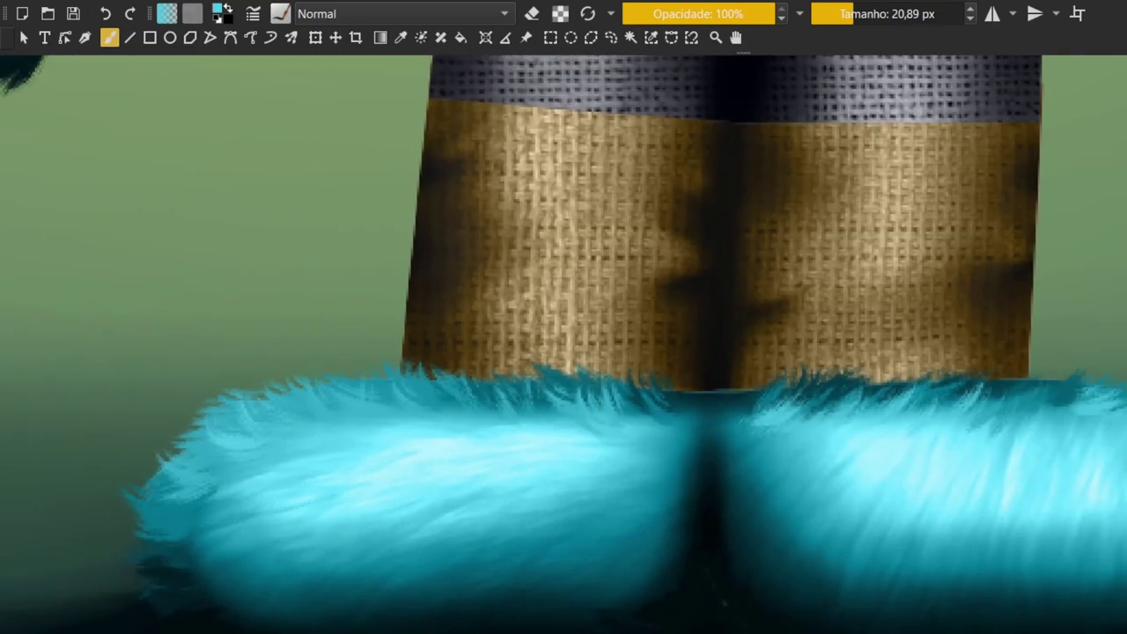
drag(356, 414, 27, 414)
scroll(529, 414, up, 2)
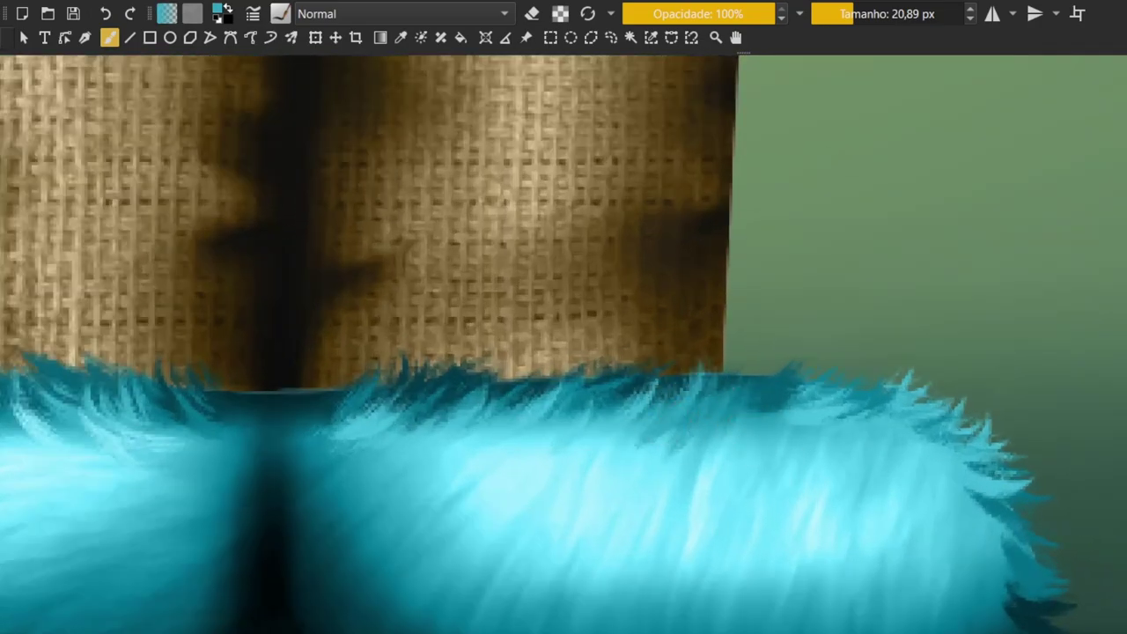
ctrl+click(713, 476)
drag(708, 476, 735, 418)
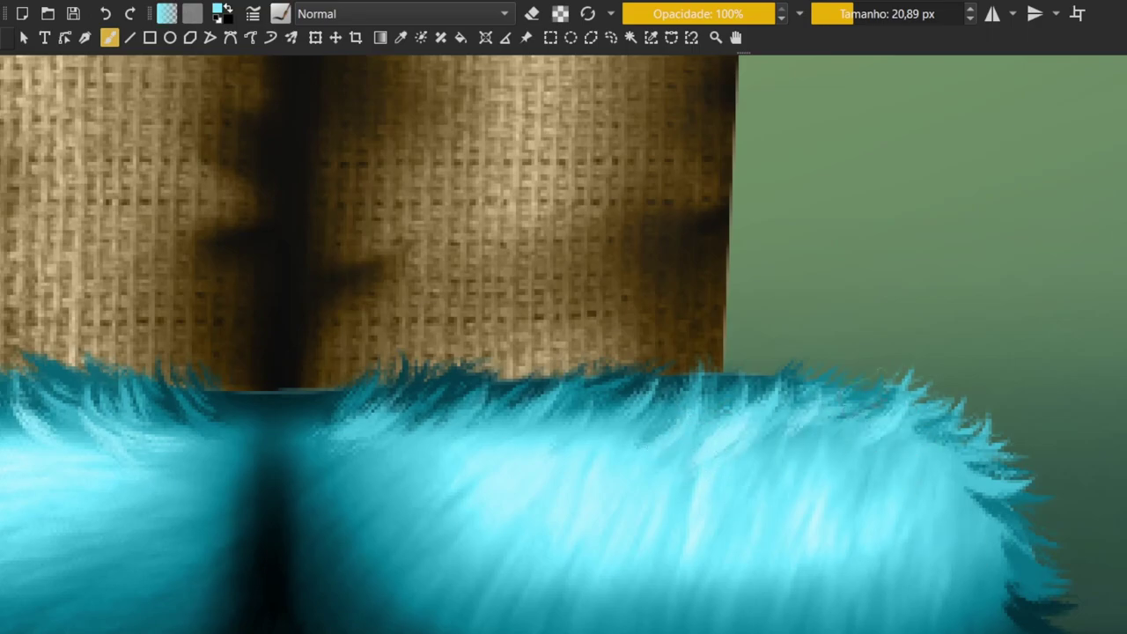
Mirror the view and add fur strands along the foot's outer edge, sampling light cyan and dark teal
key(m)
drag(406, 321, 478, 382)
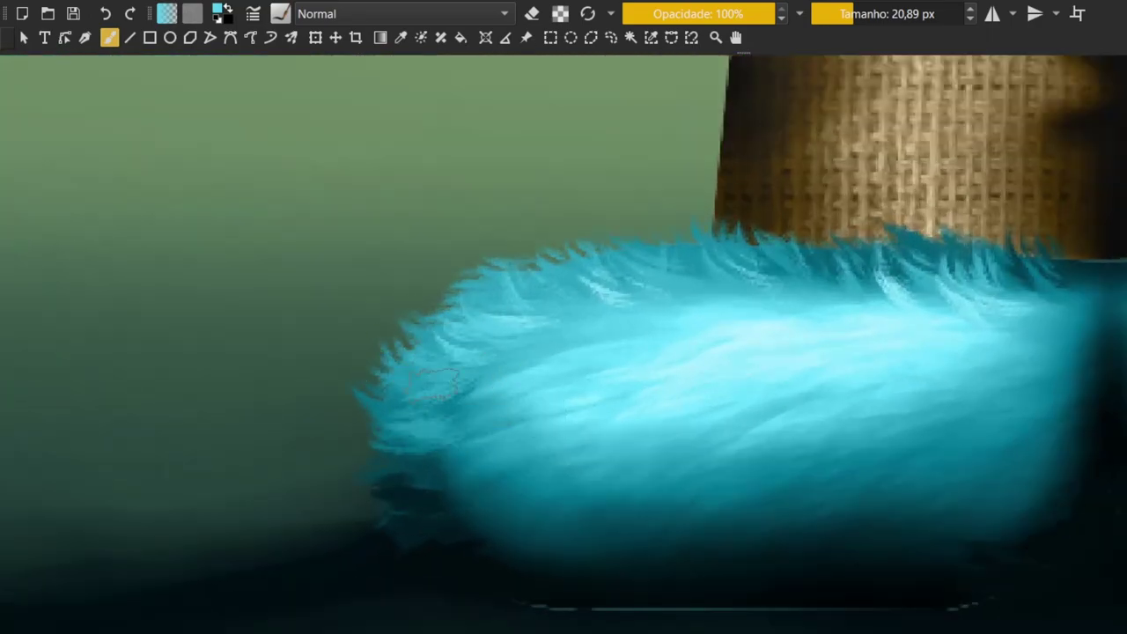
scroll(493, 379, up, 2)
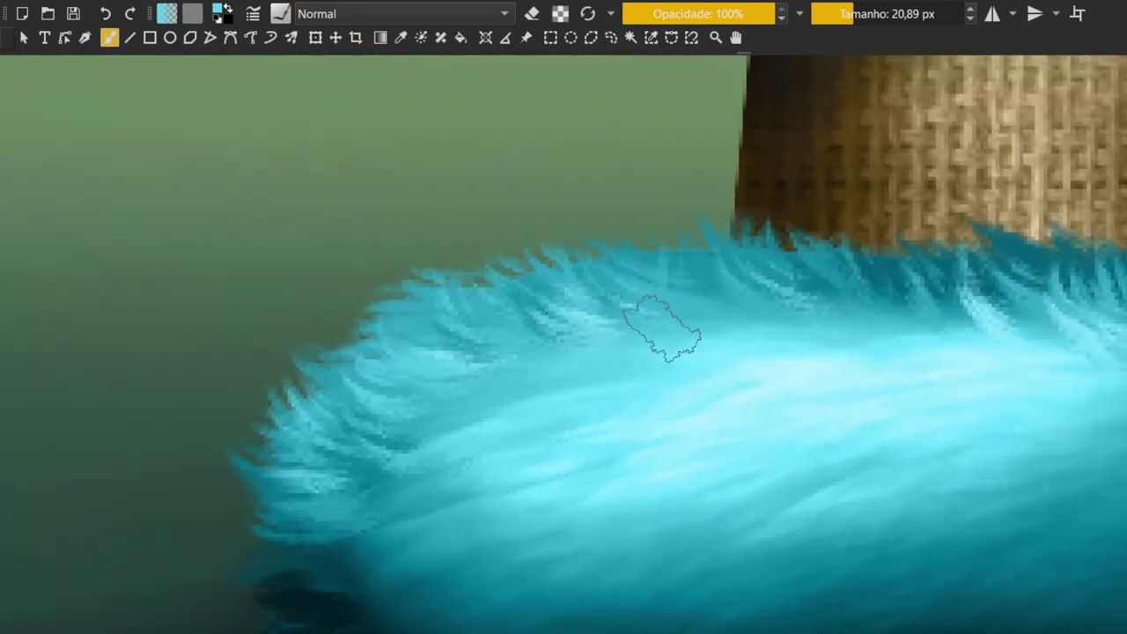
scroll(699, 326, up, 2)
scroll(567, 359, down, 1)
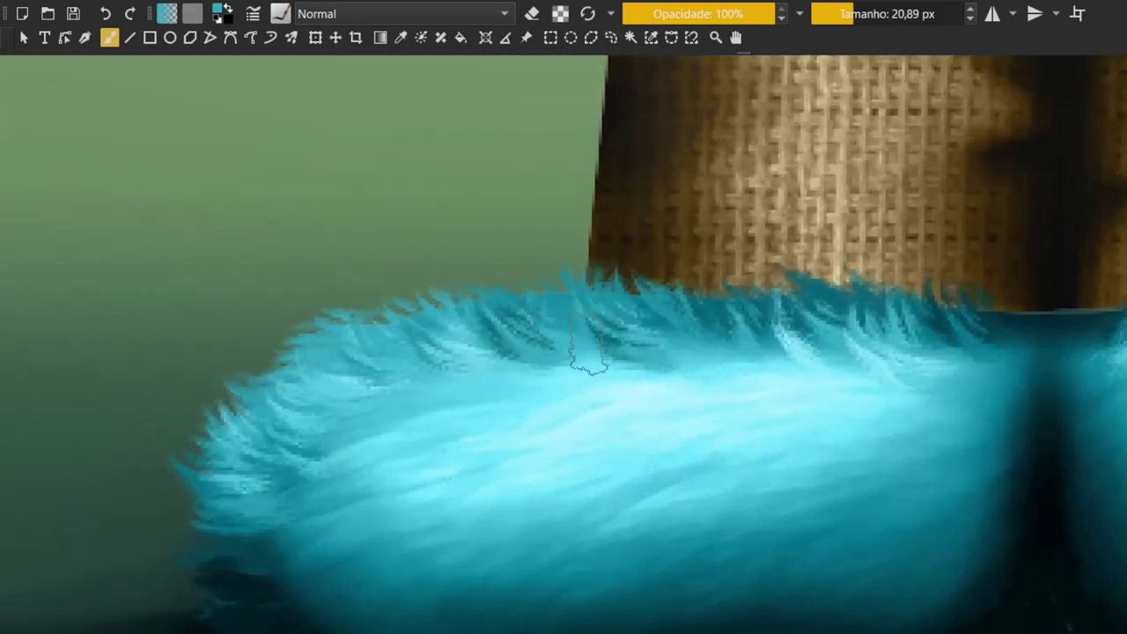
scroll(568, 359, down, 5)
scroll(654, 402, up, 5)
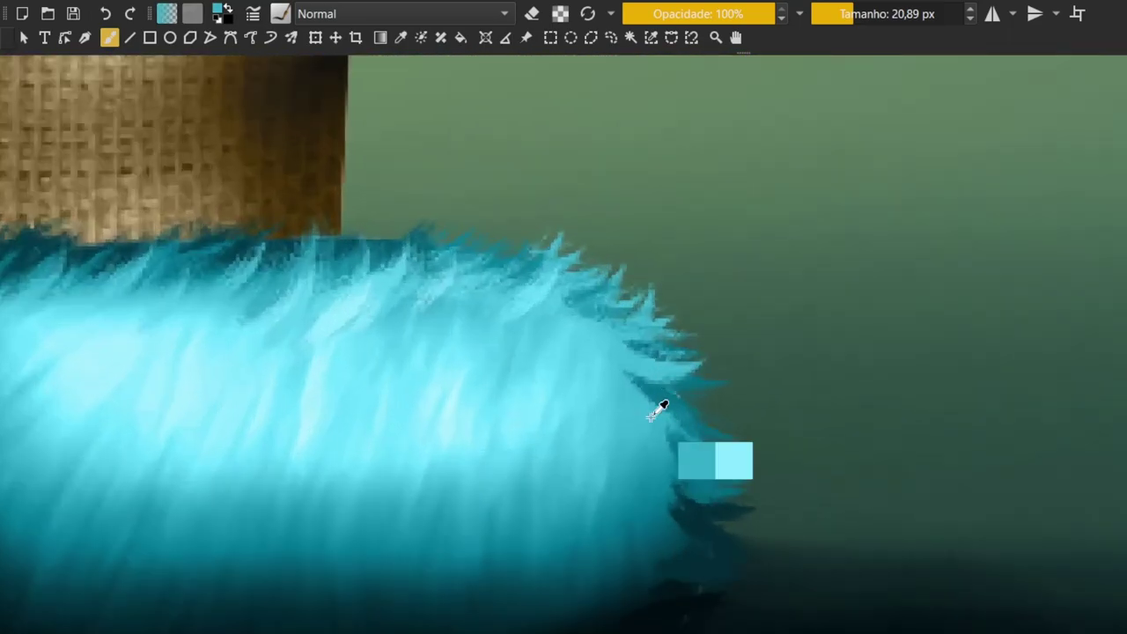
ctrl+click(423, 299)
scroll(616, 410, down, 5)
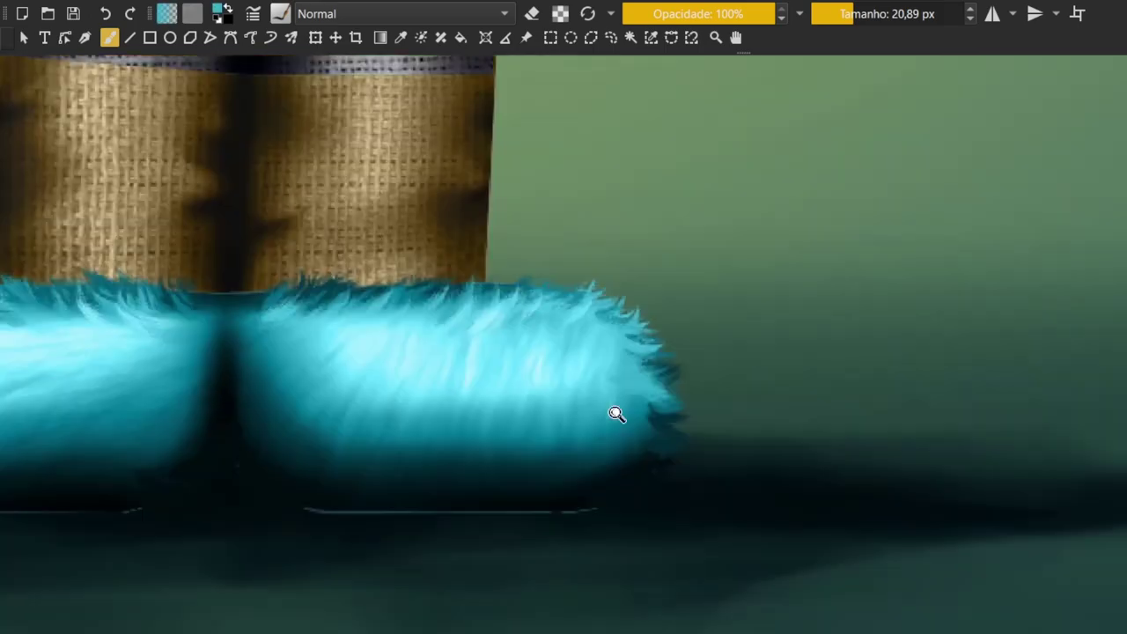
scroll(616, 411, up, 5)
scroll(652, 374, down, 5)
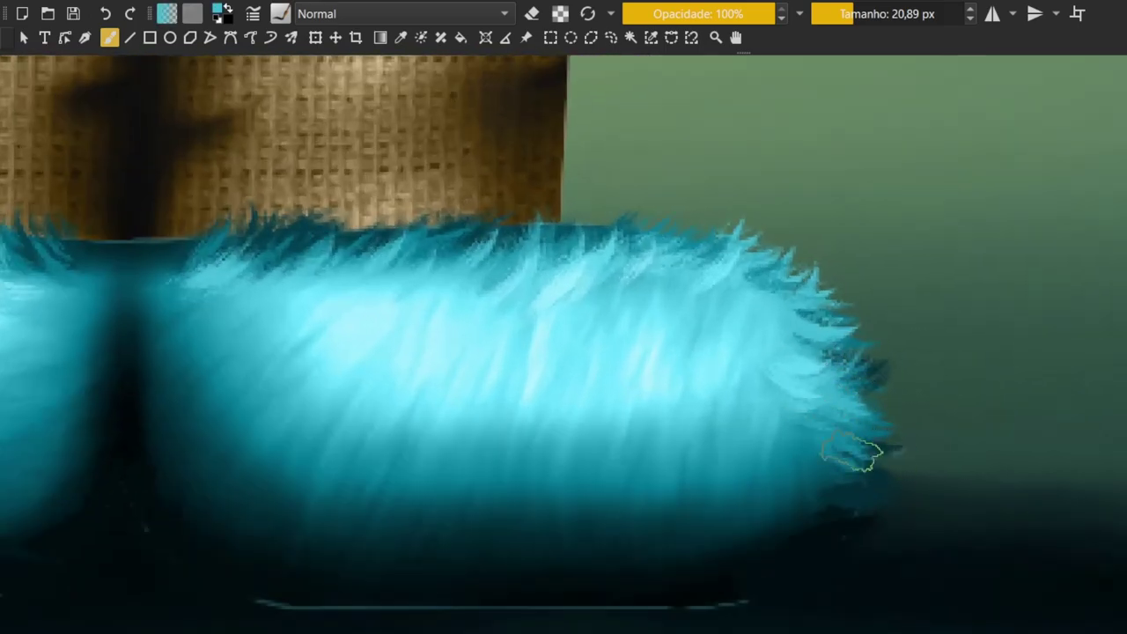
ctrl+click(870, 458)
scroll(477, 462, up, 5)
scroll(520, 478, down, 5)
scroll(800, 390, up, 5)
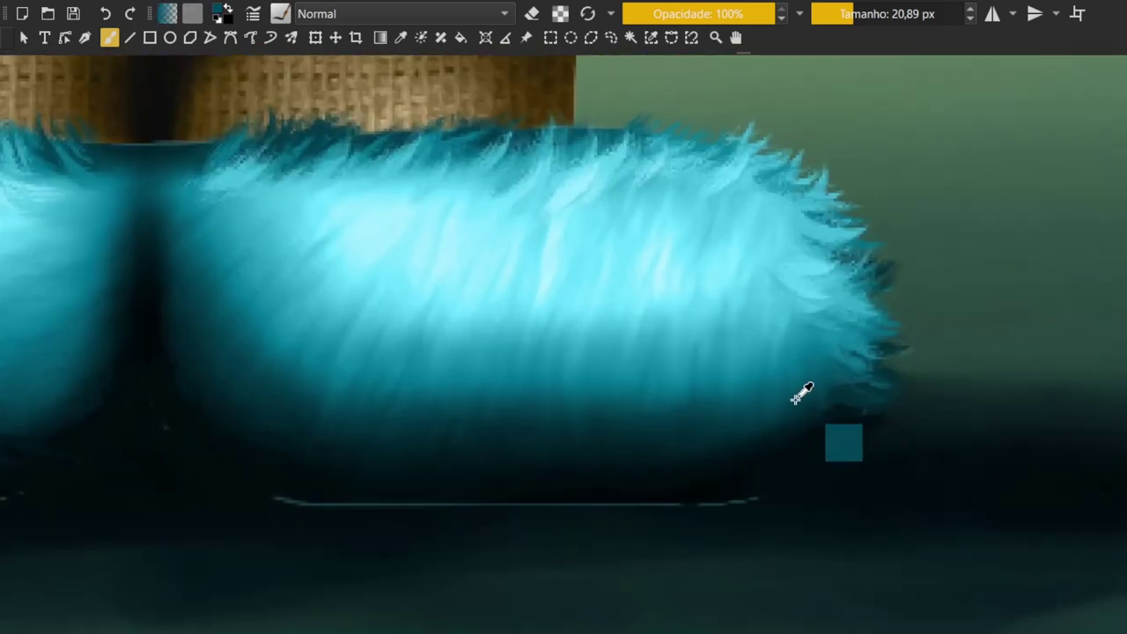
ctrl+click(748, 402)
scroll(729, 408, down, 1)
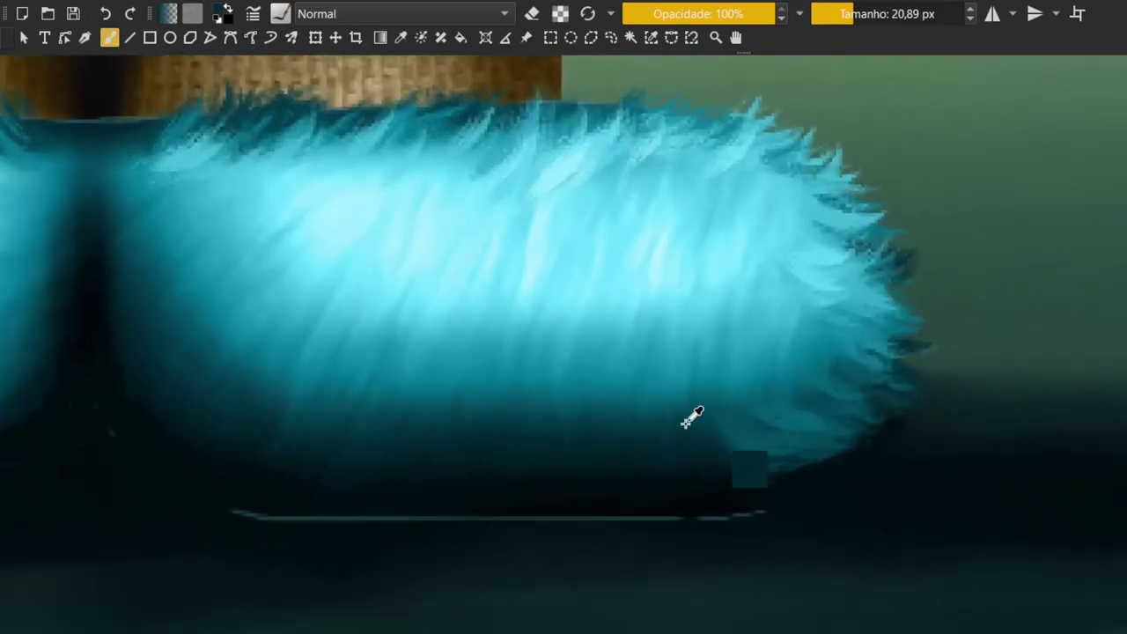
Sample the teal colour from the fur and turn eraser mode back off
key(e)
scroll(603, 402, down, 4)
scroll(603, 402, up, 5)
ctrl+click(578, 335)
key(e)
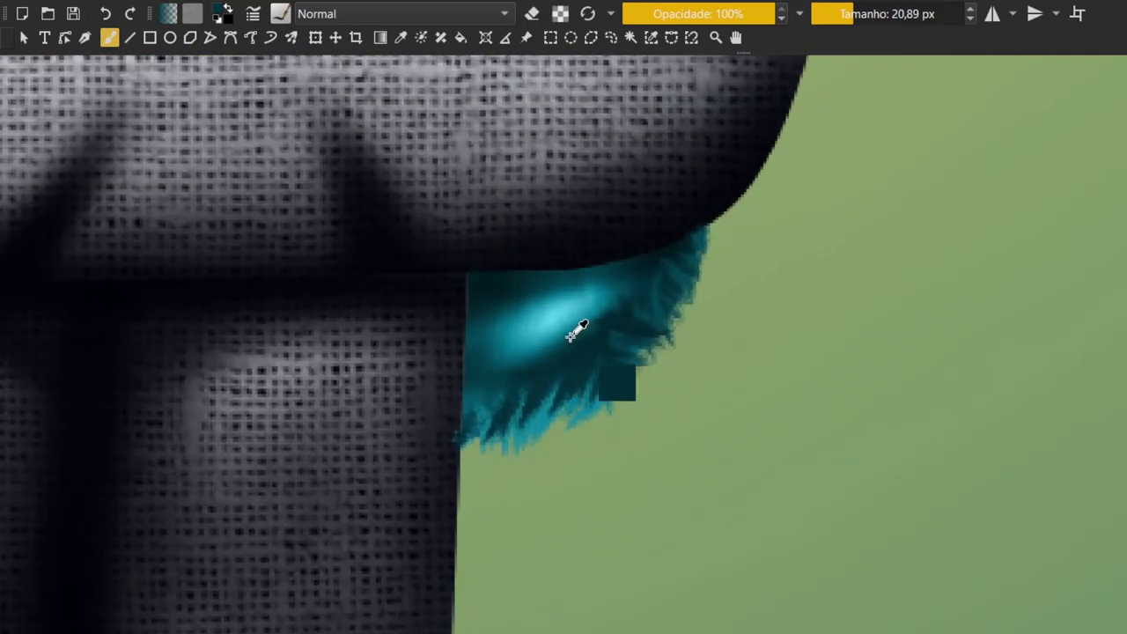
Mirror the view and move up along the arm to brush fine teal fur strands
scroll(604, 352, up, 1)
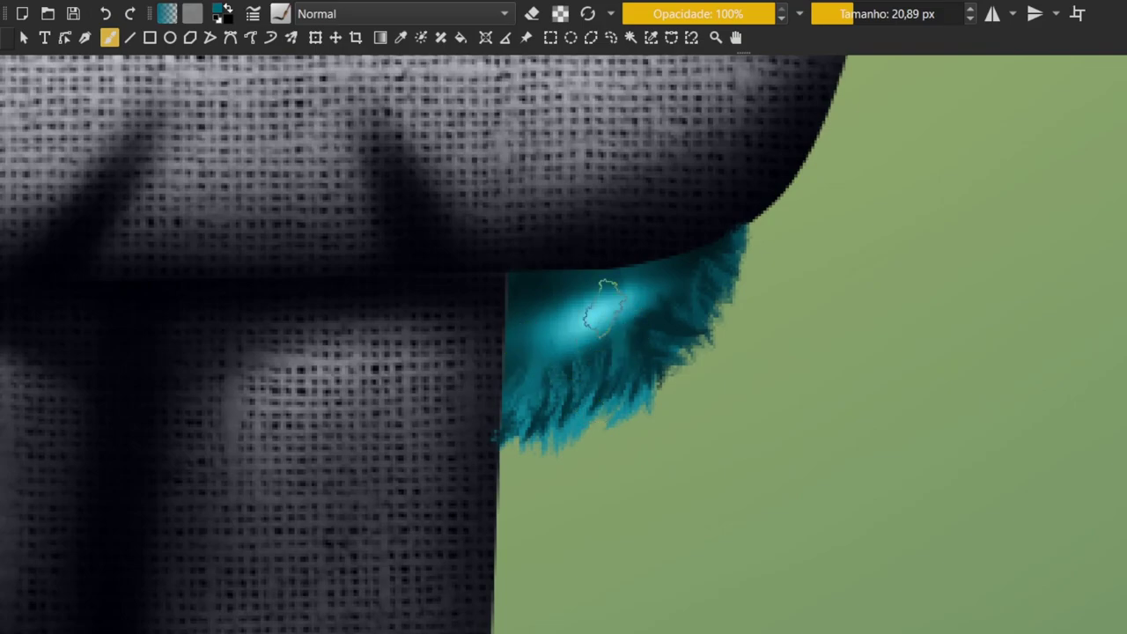
scroll(604, 308, down, 3)
key(m)
scroll(508, 320, up, 3)
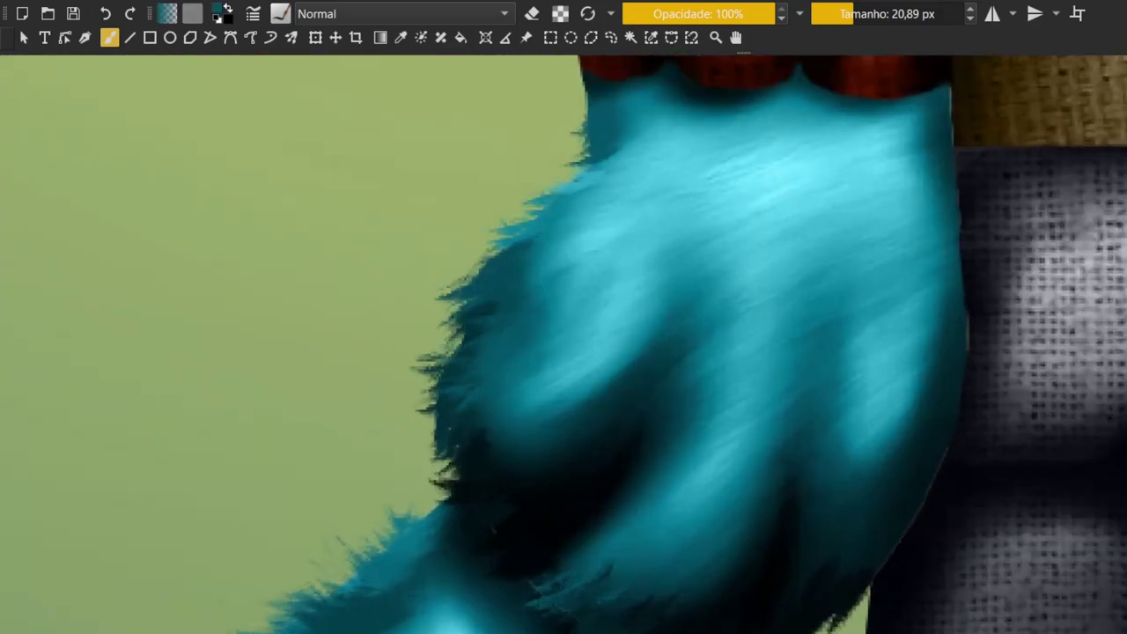
drag(481, 369, 472, 312)
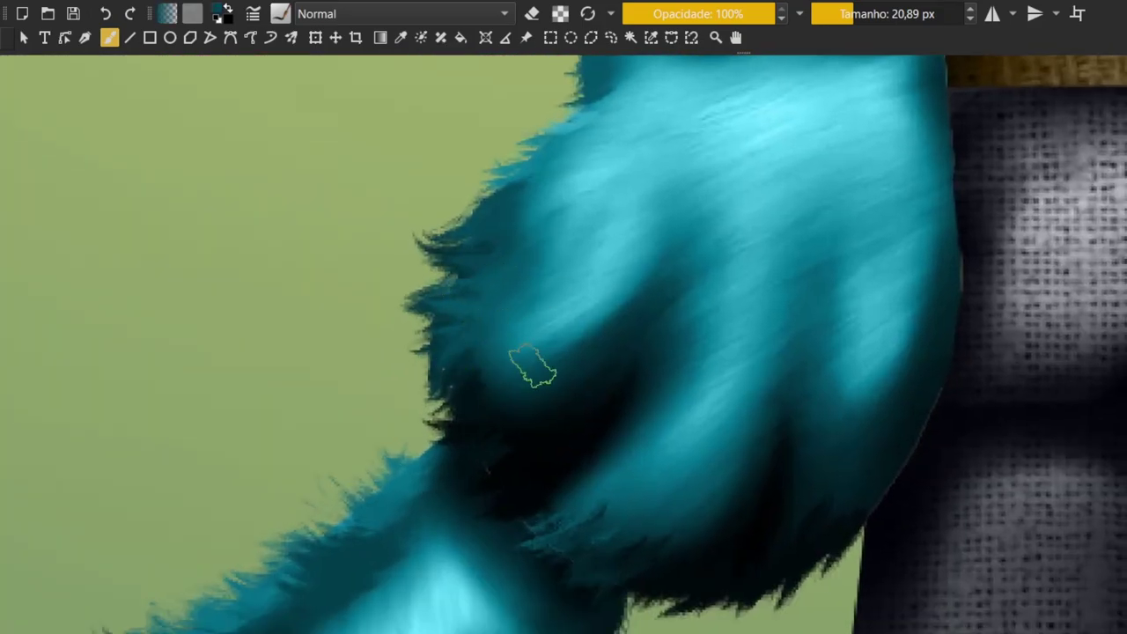
scroll(529, 392, down, 3)
scroll(619, 390, up, 4)
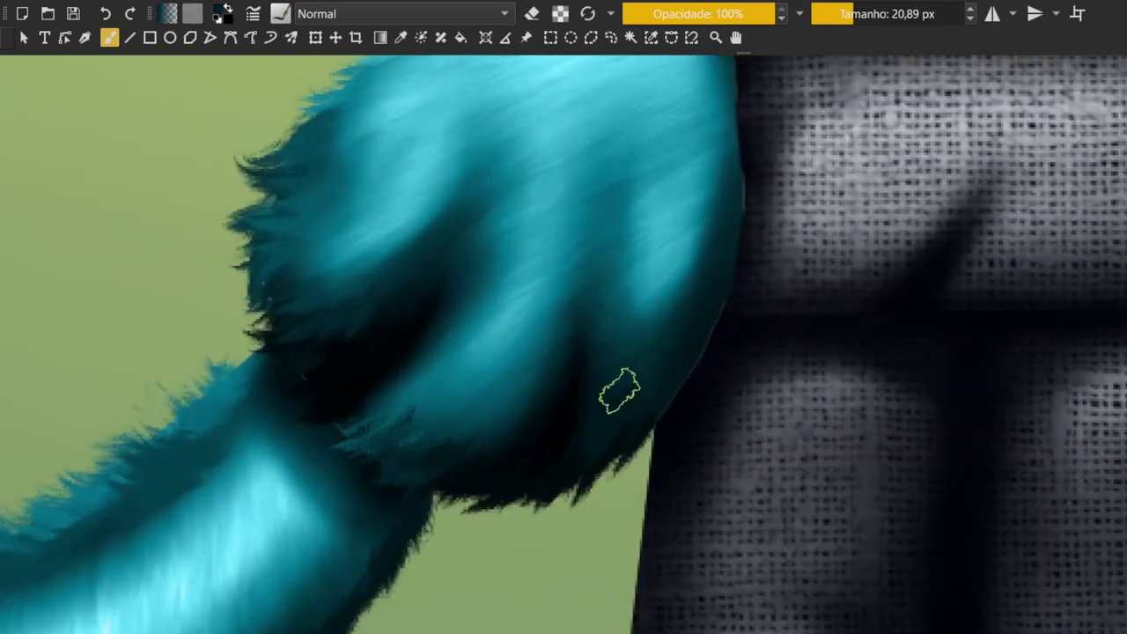
scroll(615, 409, down, 3)
scroll(569, 352, up, 3)
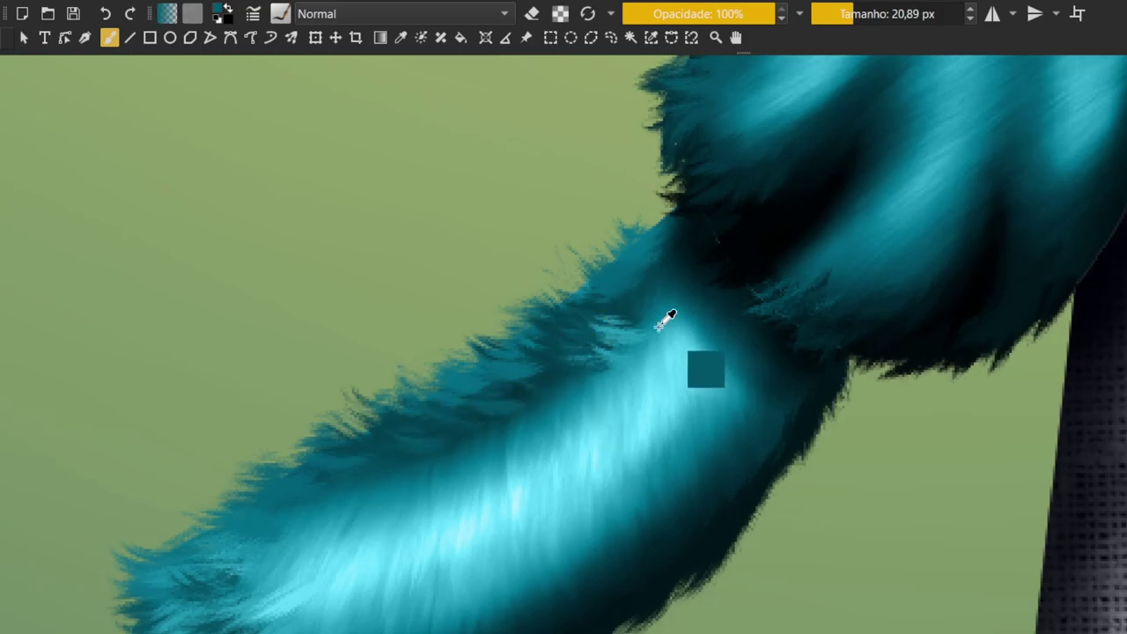
Soften the arm and curled tail fur edges into the green background with a 47,40 px brush
scroll(539, 324, up, 2)
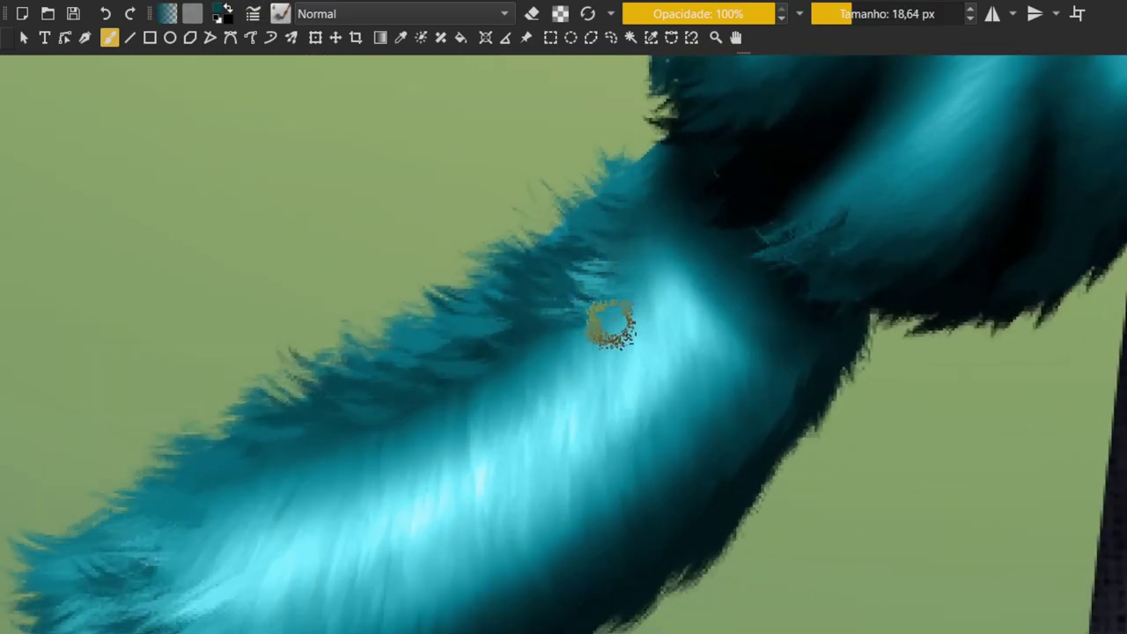
scroll(792, 228, up, 2)
scroll(616, 176, up, 2)
scroll(577, 165, down, 2)
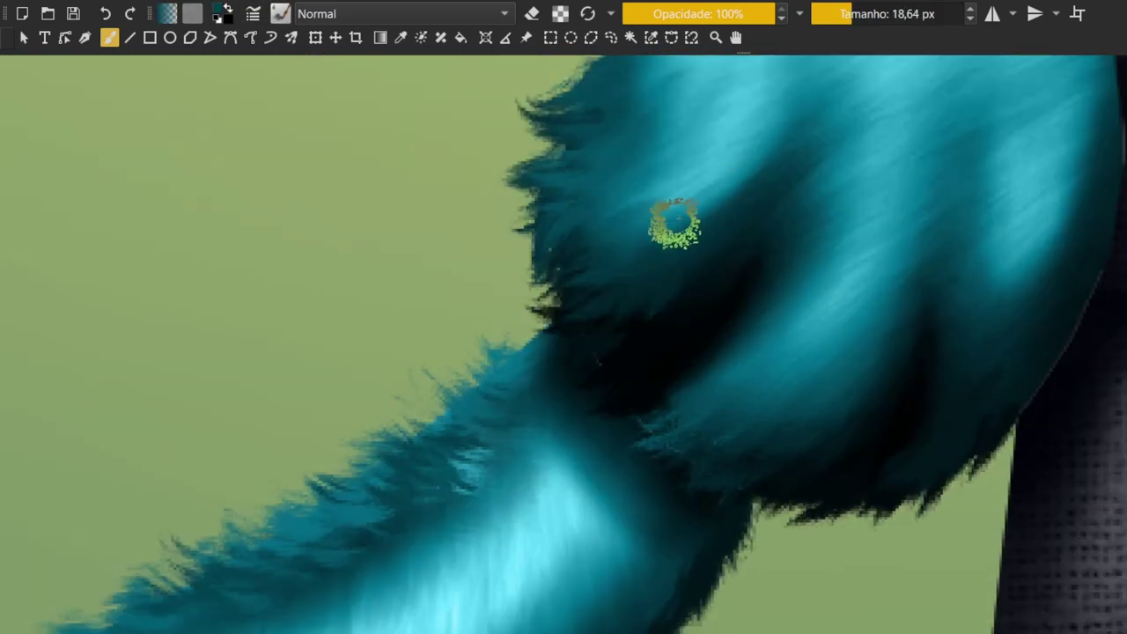
scroll(674, 226, down, 5)
scroll(448, 355, down, 3)
scroll(595, 261, down, 2)
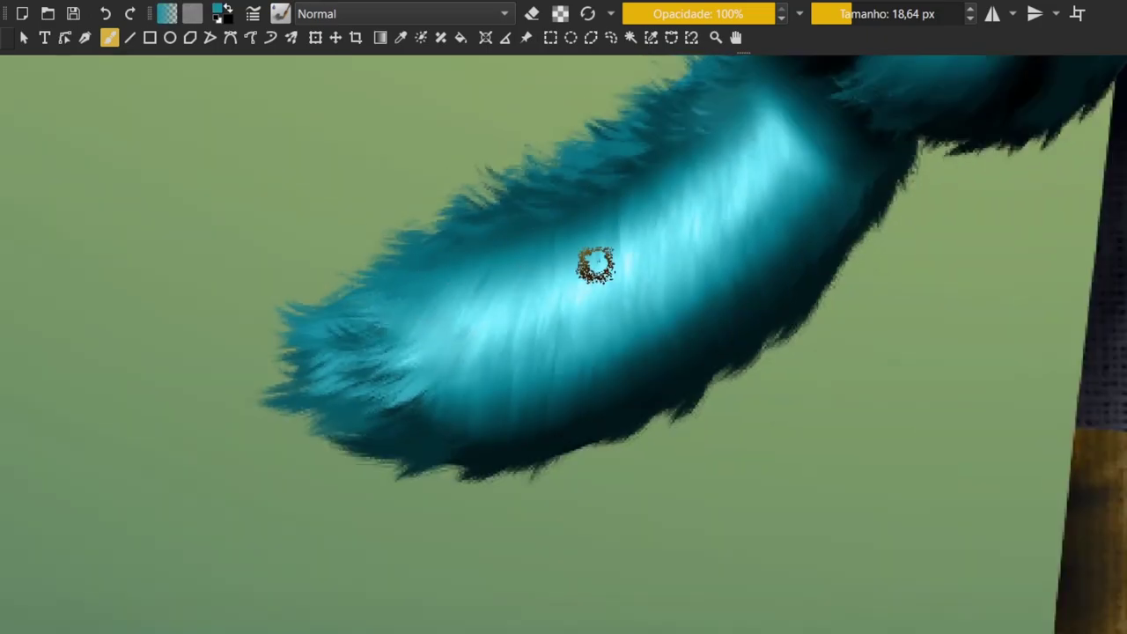
scroll(730, 296, down, 5)
scroll(704, 352, down, 2)
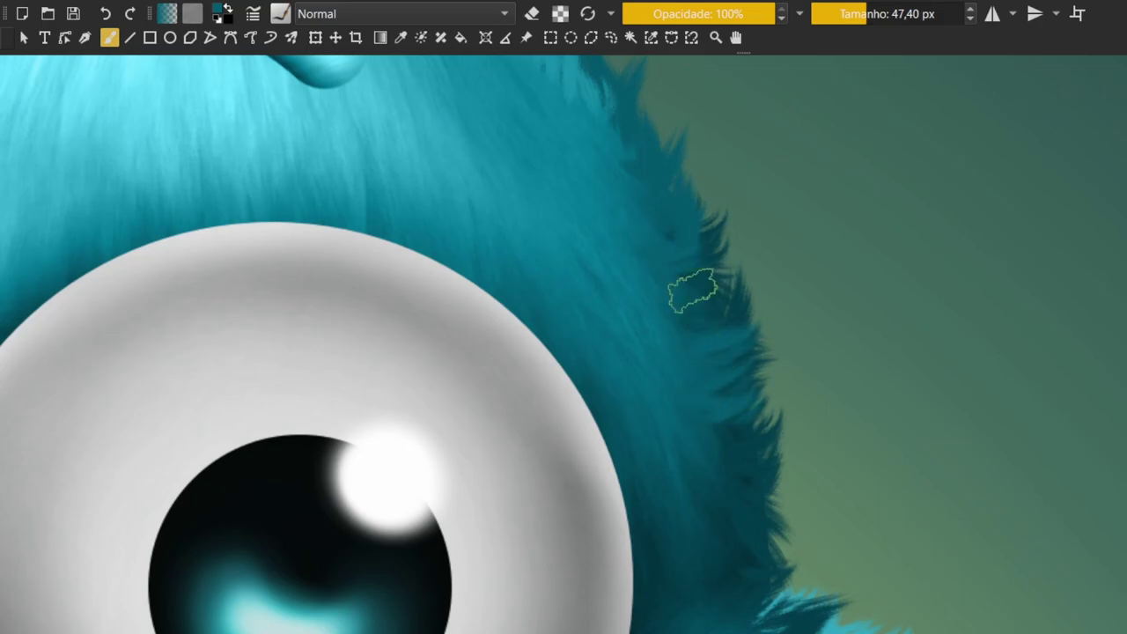
Mirror the canvas horizontally and move to the head's lower edge
key(m)
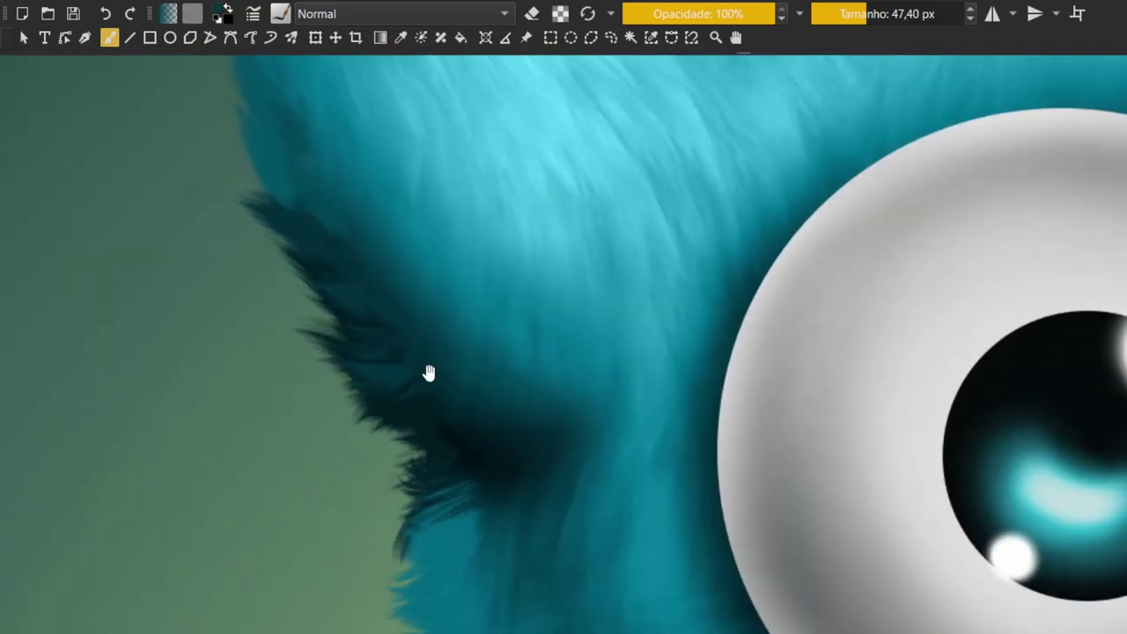
scroll(486, 431, down, 2)
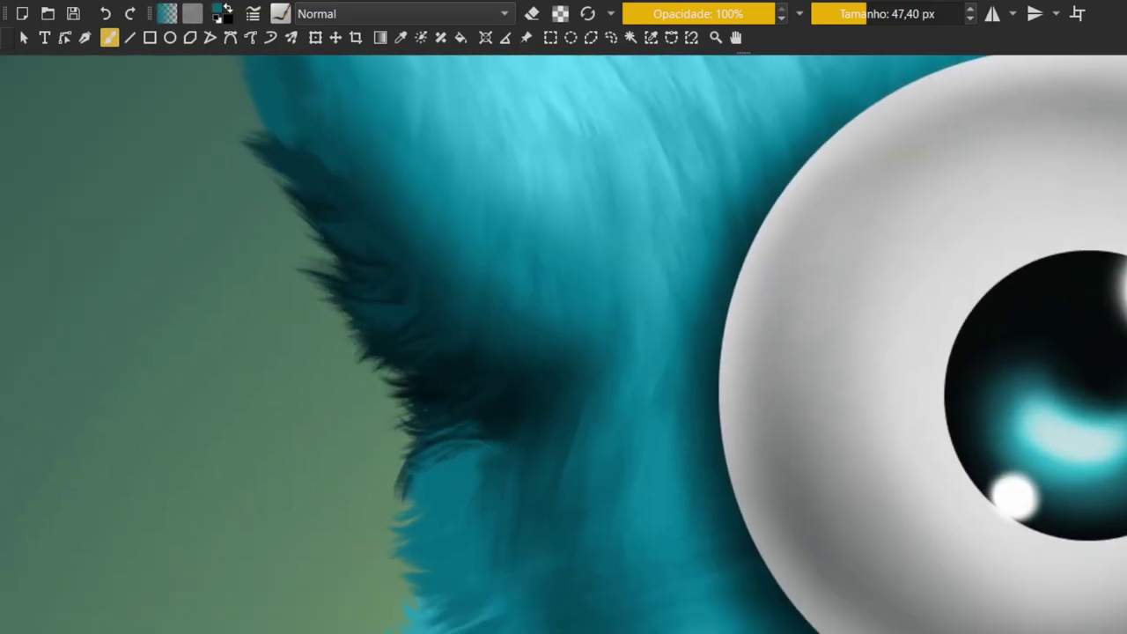
scroll(482, 502, down, 2)
scroll(448, 466, down, 2)
scroll(465, 378, down, 2)
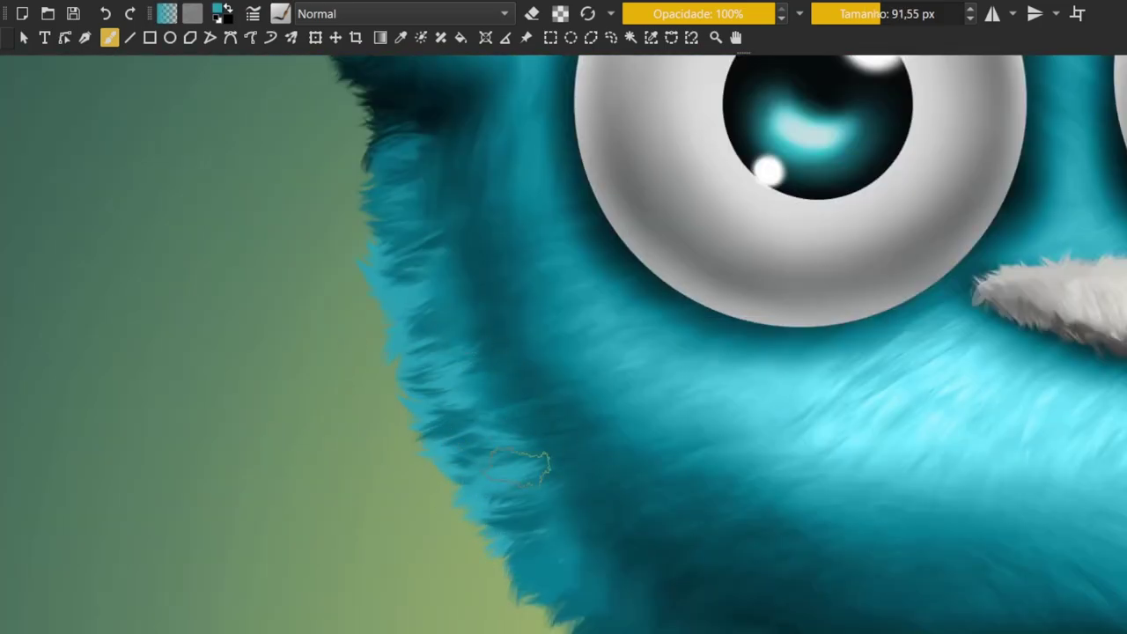
scroll(520, 466, up, 1)
Paint finer fur strands along the side of the head with a shrunken brush
key(bracketleft)
scroll(403, 305, down, 2)
scroll(478, 255, up, 2)
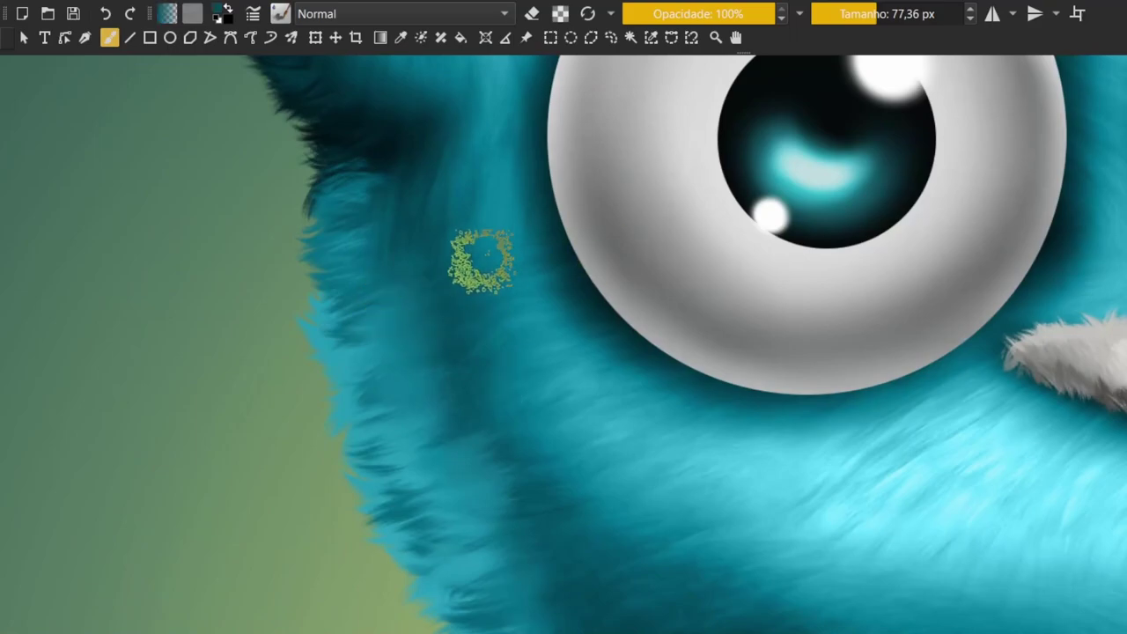
scroll(573, 442, down, 1)
scroll(573, 442, up, 2)
key(bracketright)
scroll(423, 409, left, 3)
key(bracketleft)
key(bracketleft)
key(bracketleft)
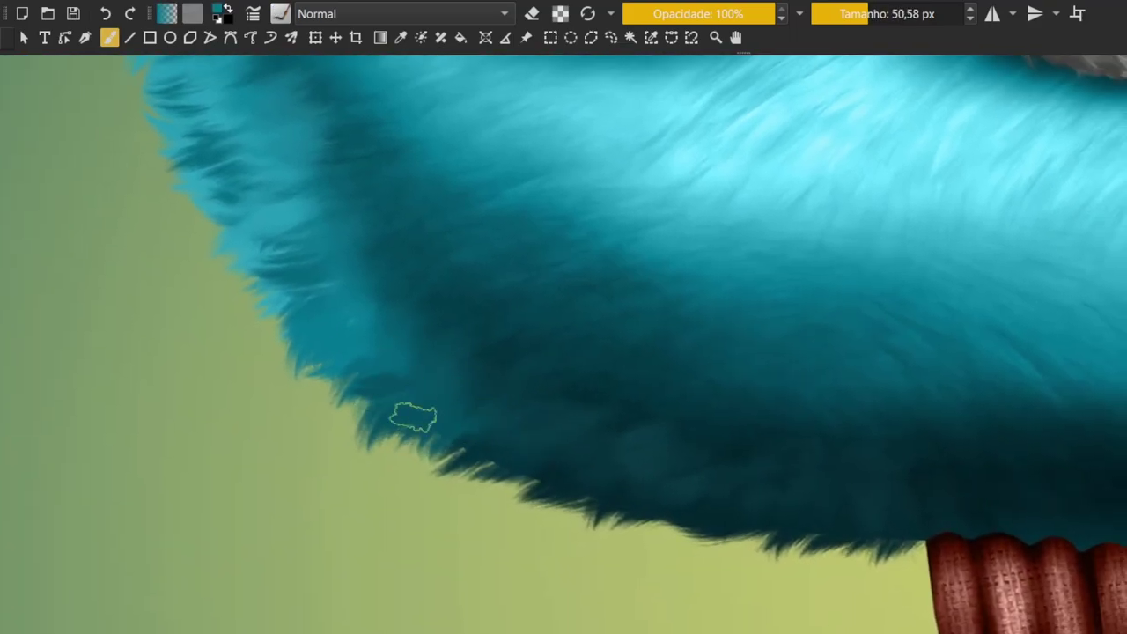
scroll(705, 466, right, 1)
scroll(793, 432, right, 5)
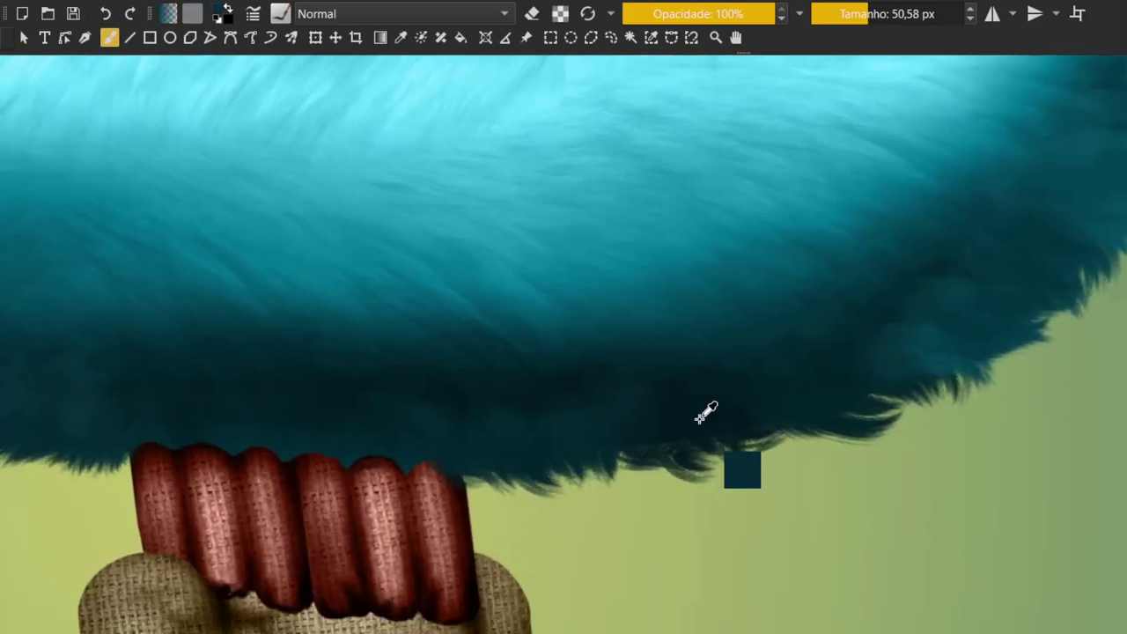
scroll(635, 442, right, 2)
scroll(755, 415, right, 1)
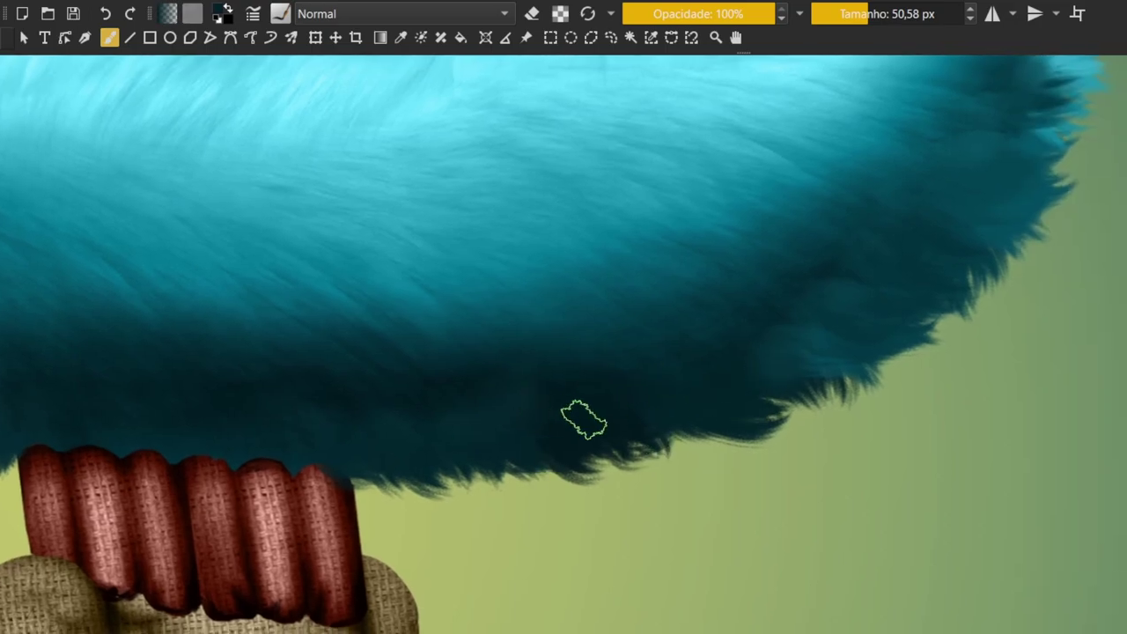
Fringe the head's bottom edge with dark wispy strands using a 76,52 px brush
key(bracketright)
key(bracketright)
scroll(616, 405, down, 5)
scroll(728, 361, up, 3)
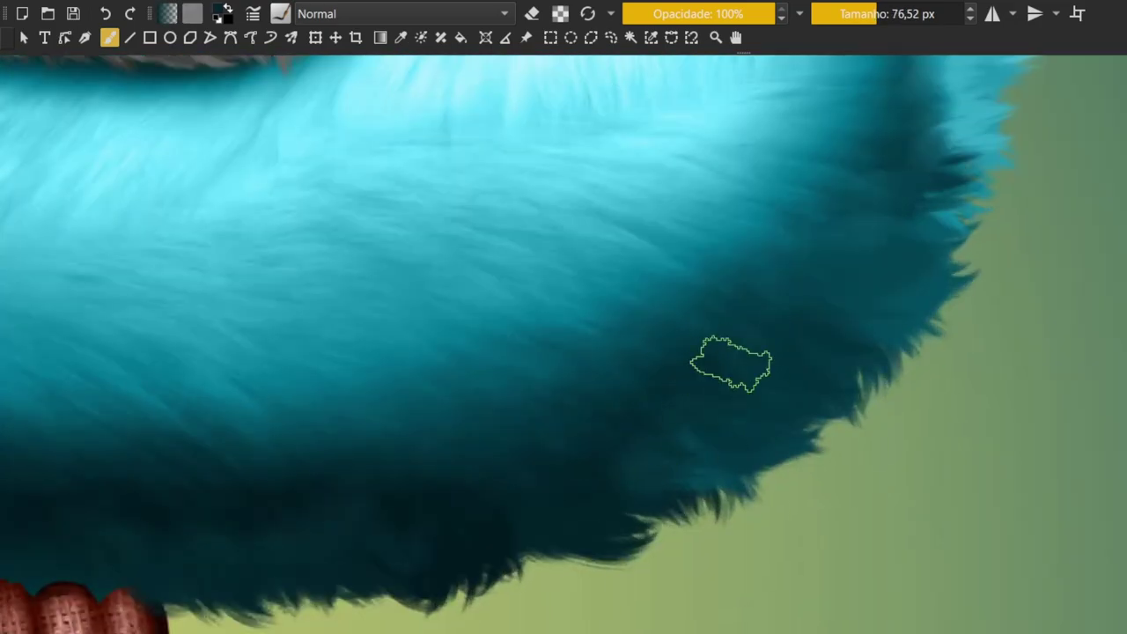
scroll(687, 352, down, 2)
scroll(621, 341, up, 2)
scroll(717, 466, down, 3)
scroll(716, 466, down, 2)
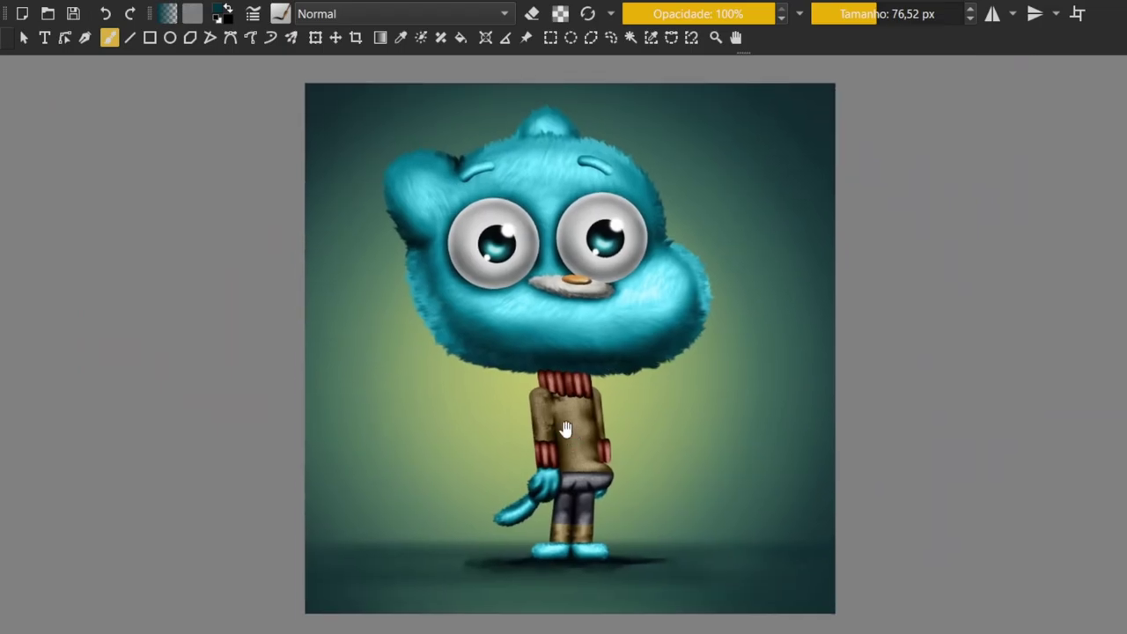
scroll(716, 465, up, 1)
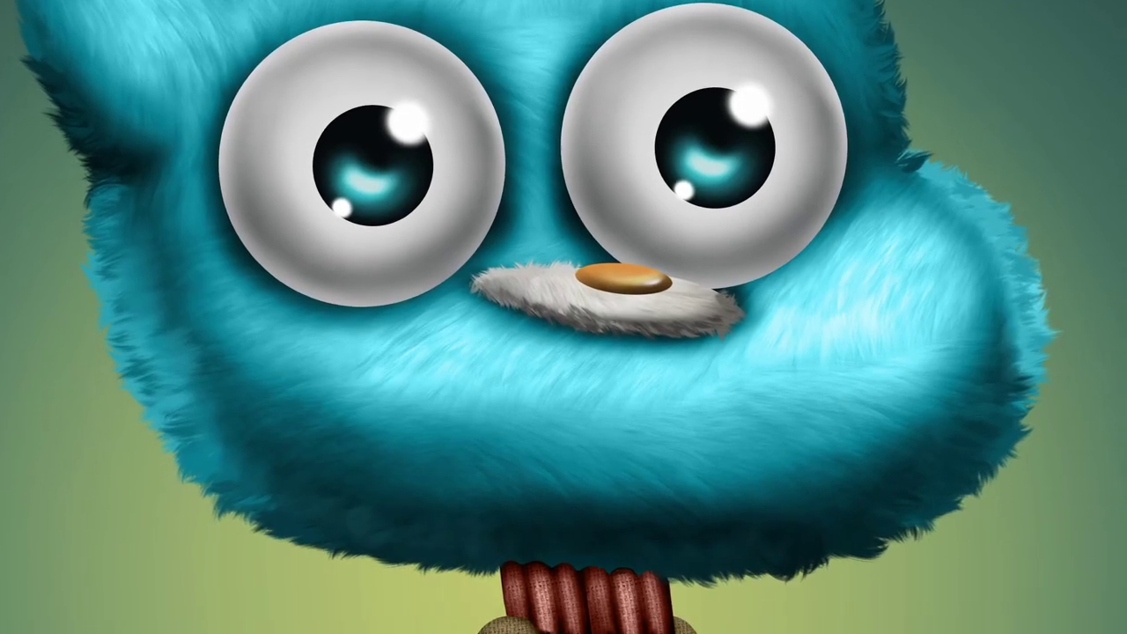